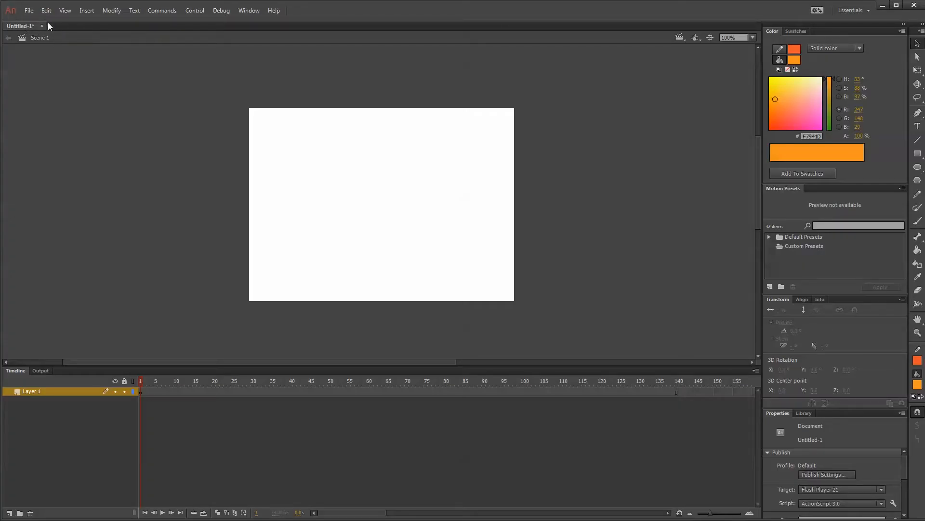
Set the document's stage size to 1920 × 1080 px and fit the enlarged stage in view at 50%.
{"action": "left_click", "coordinate": [115, 11]}
{"action": "left_click", "coordinate": [126, 20]}
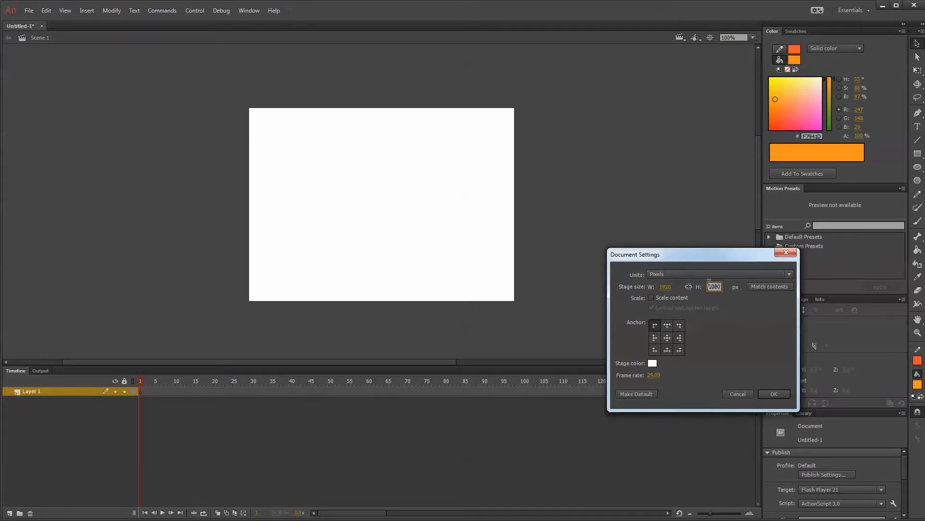
{"action": "left_click", "coordinate": [774, 394]}
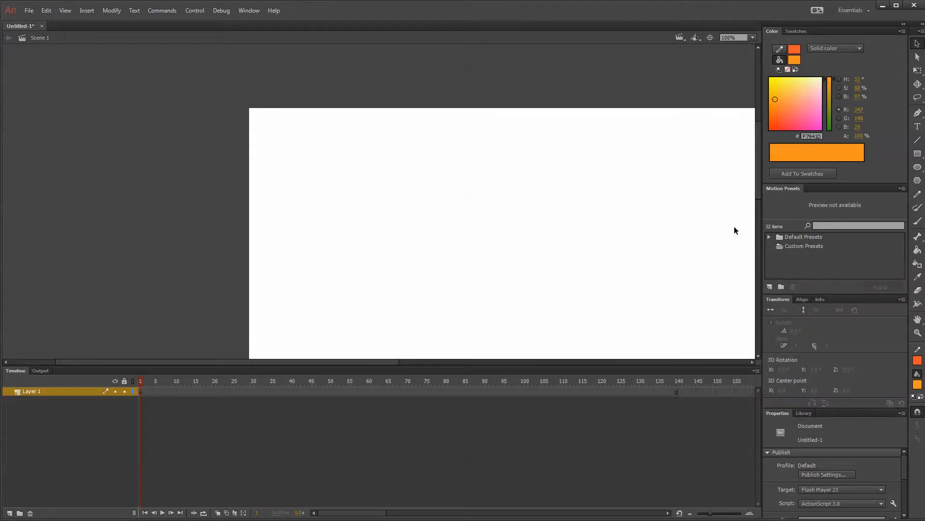
{"action": "key", "text": "ctrl+minus"}
{"action": "left_click_drag", "start_coordinate": [756, 207], "coordinate": [758, 248]}
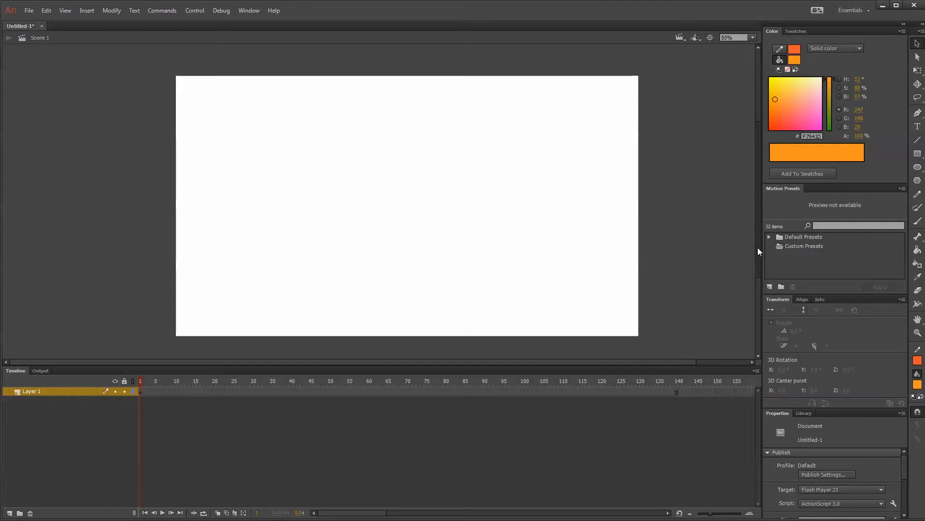
Check the frame rate in the document settings.
{"action": "left_click", "coordinate": [111, 11]}
{"action": "left_click", "coordinate": [119, 20]}
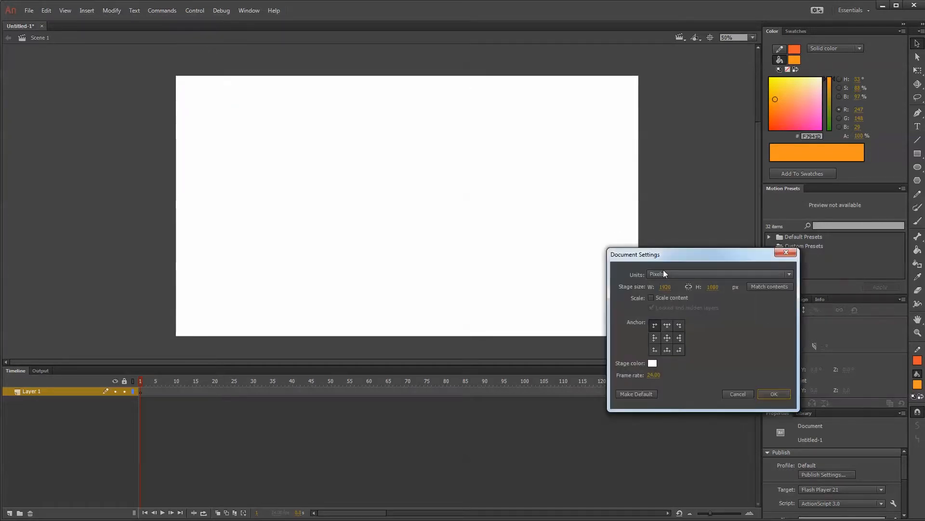
{"action": "left_click", "coordinate": [656, 375]}
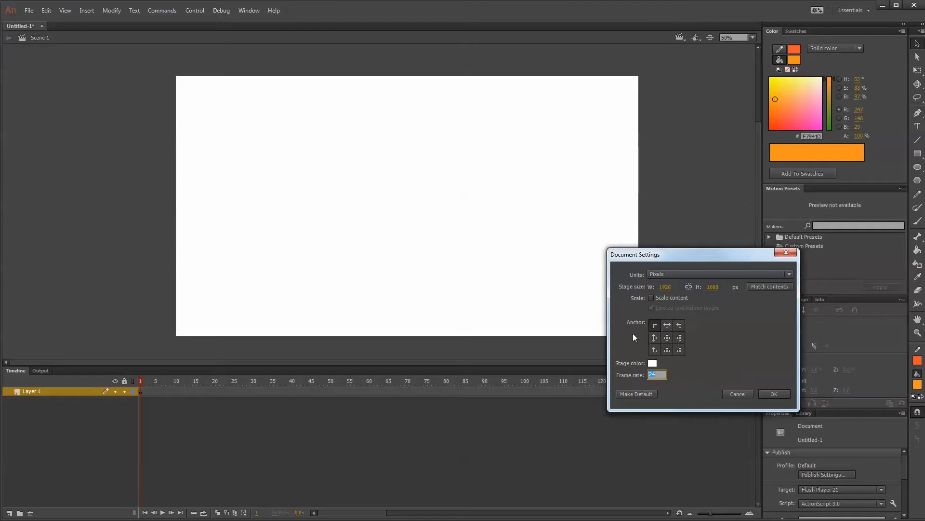
{"action": "left_click", "coordinate": [775, 394]}
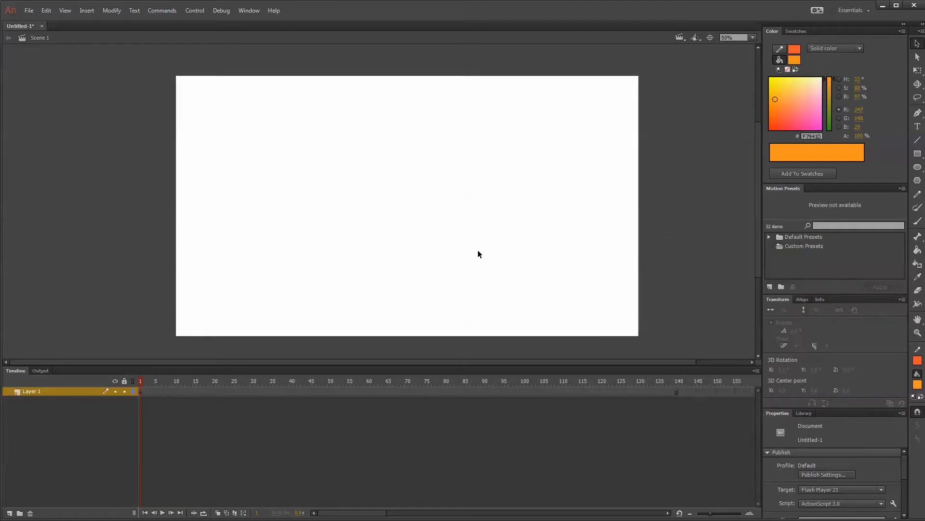
Choose VideoGame_Before.mov from the Renders folder for import to the stage.
{"action": "left_click", "coordinate": [28, 11]}
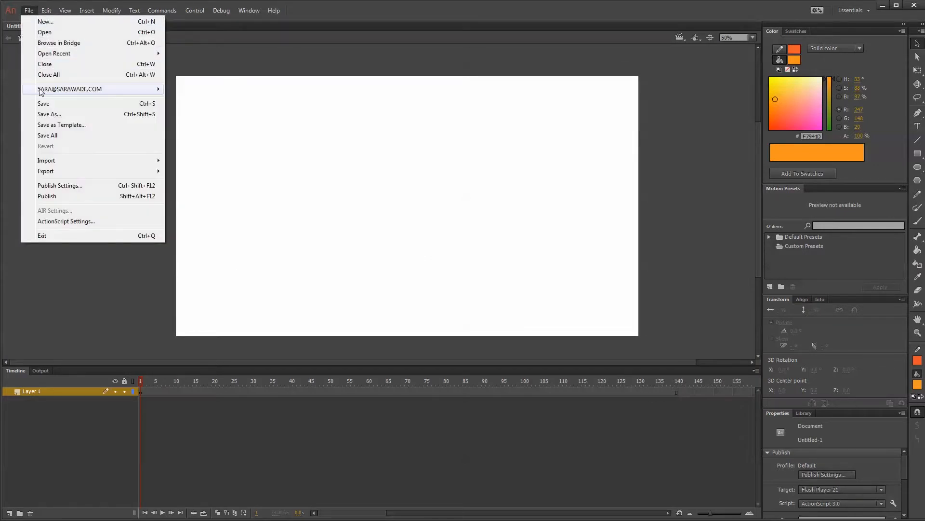
{"action": "mouse_move", "coordinate": [79, 162]}
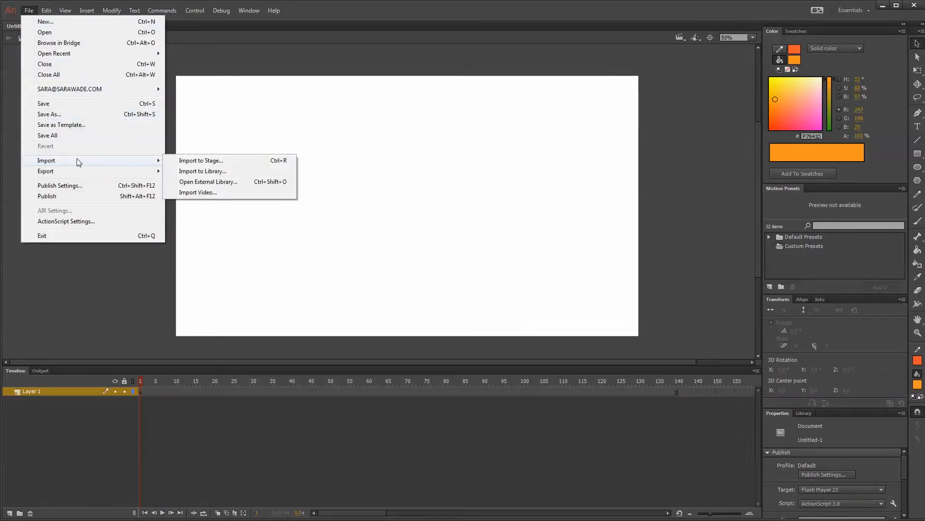
{"action": "left_click", "coordinate": [205, 162]}
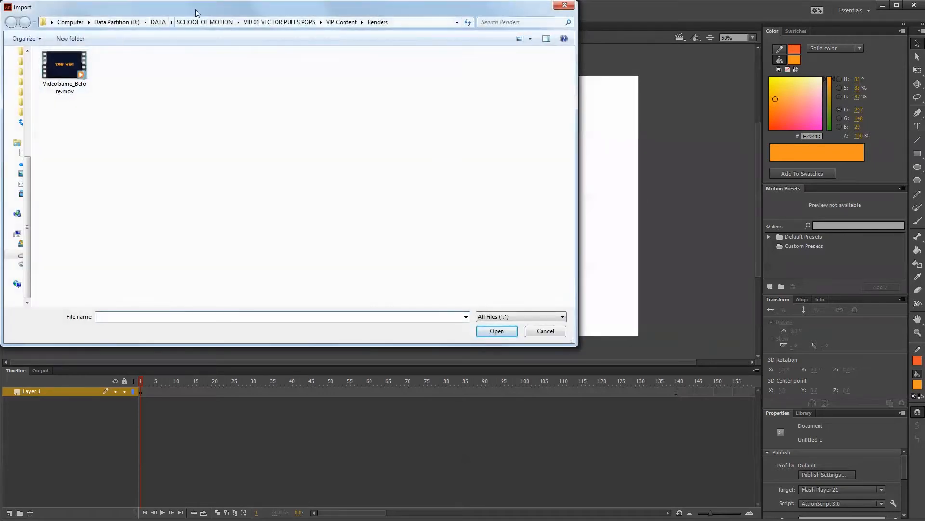
{"action": "left_click_drag", "start_coordinate": [195, 10], "coordinate": [377, 56]}
{"action": "left_click", "coordinate": [246, 114]}
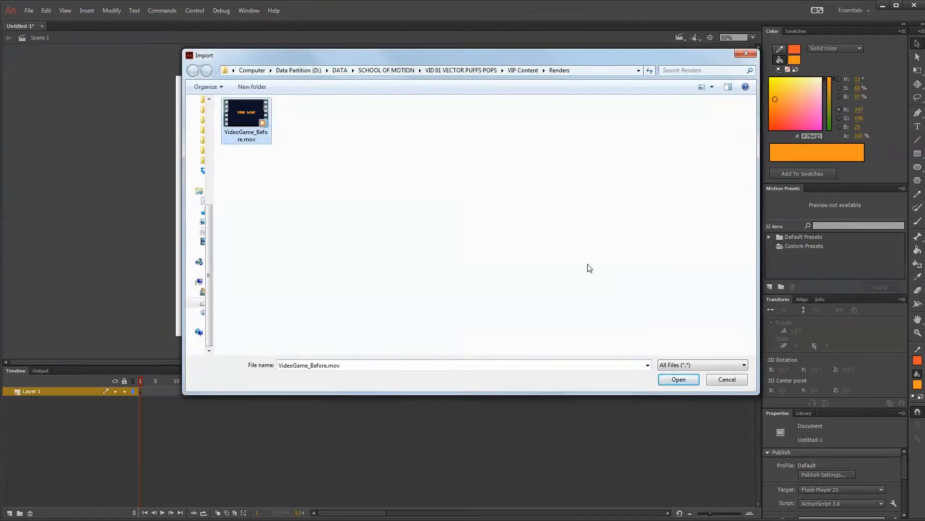
{"action": "left_click", "coordinate": [678, 379]}
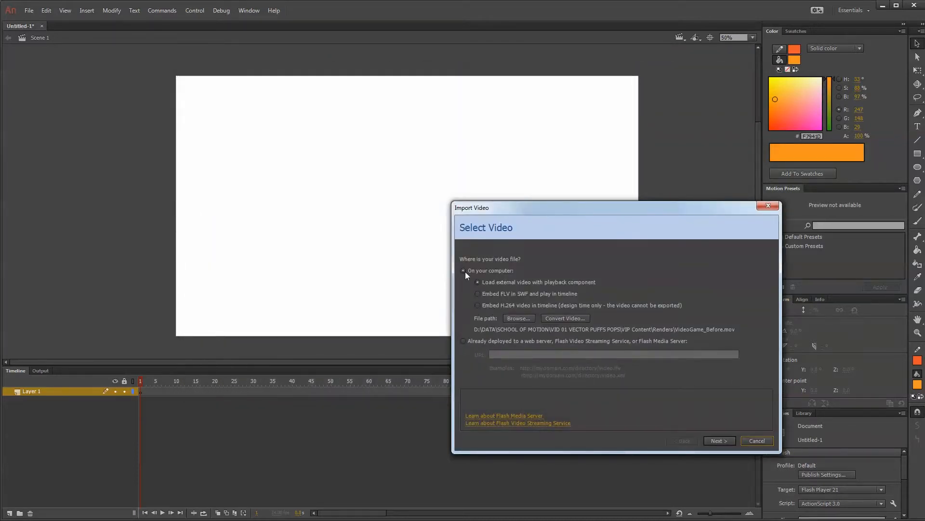
Embed the video as H.264 in the timeline as an embedded video, placed on stage with the timeline expanded and audio included.
{"action": "left_click", "coordinate": [478, 293]}
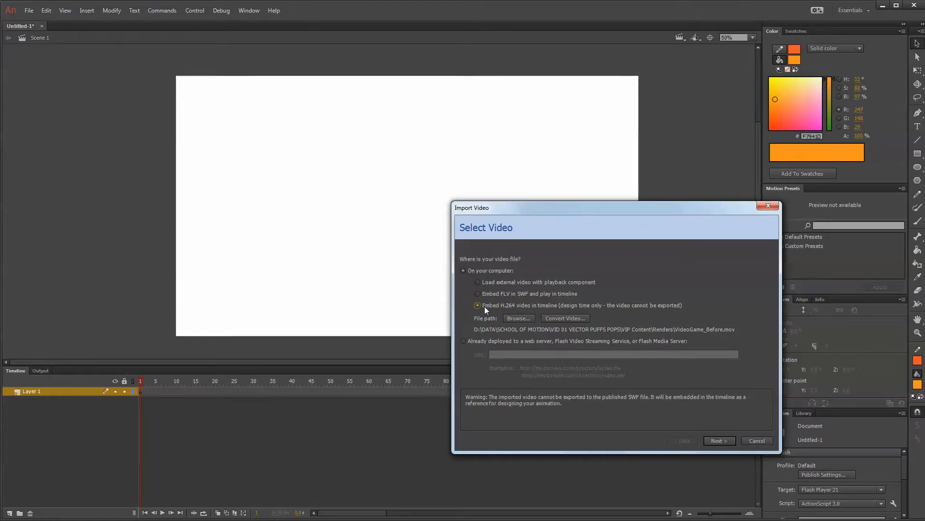
{"action": "left_click", "coordinate": [491, 305]}
{"action": "left_click", "coordinate": [722, 441]}
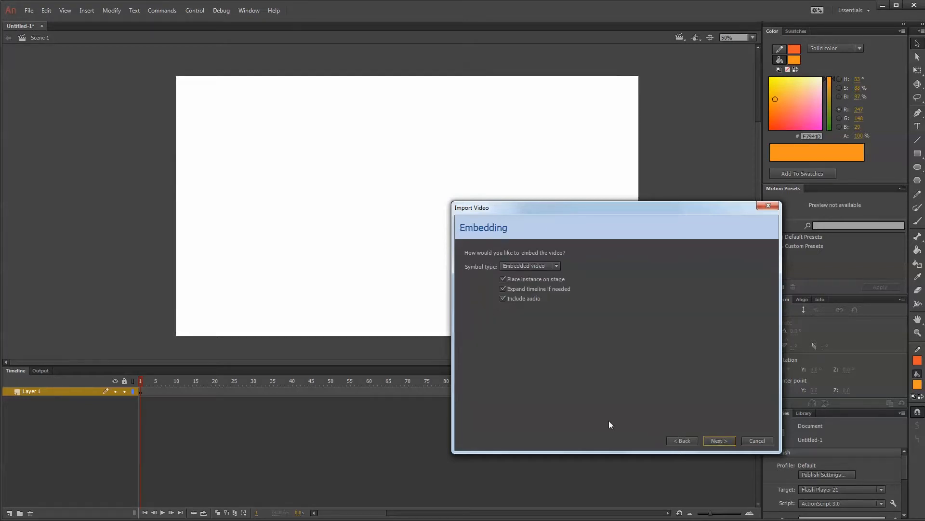
{"action": "left_click", "coordinate": [721, 440]}
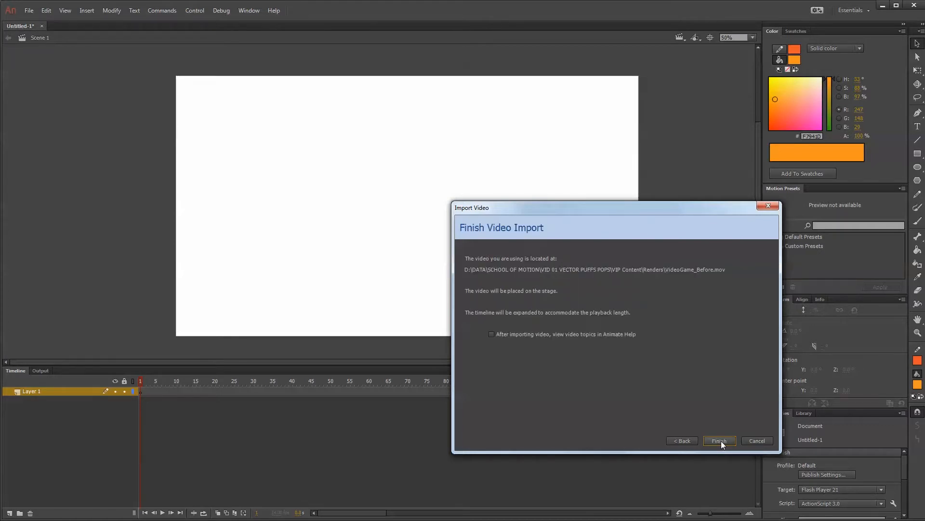
{"action": "left_click", "coordinate": [721, 440]}
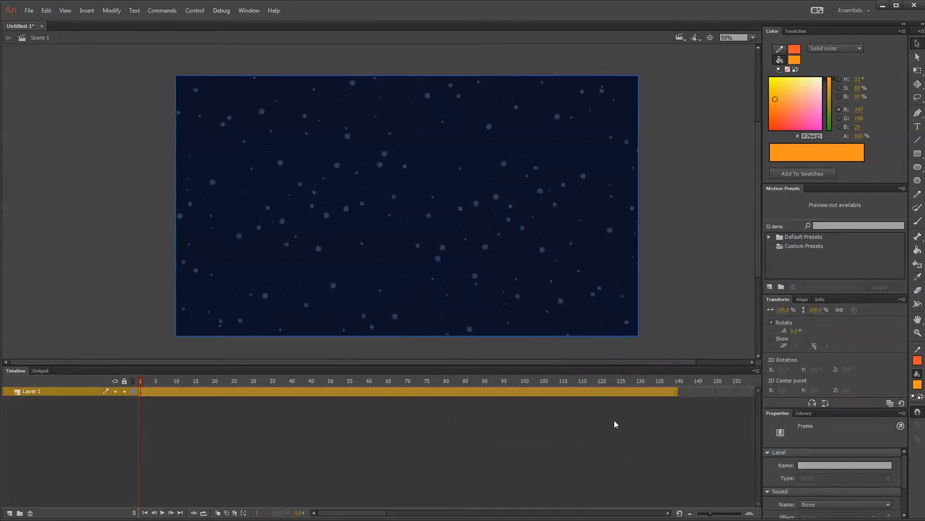
Scrub through the imported video on the timeline to review the animation, and return to frame 1.
{"action": "left_click_drag", "start_coordinate": [138, 384], "coordinate": [393, 408]}
{"action": "left_click_drag", "start_coordinate": [479, 400], "coordinate": [634, 381]}
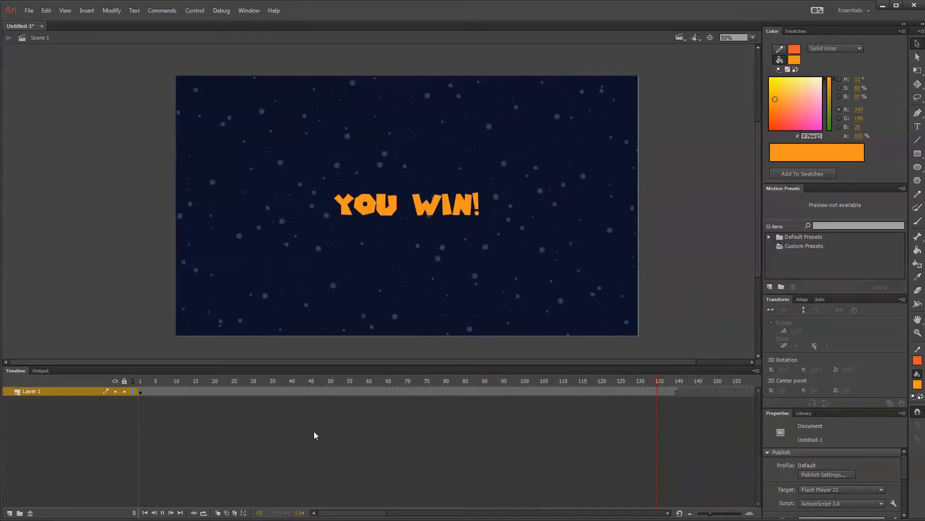
{"action": "left_click", "coordinate": [299, 380]}
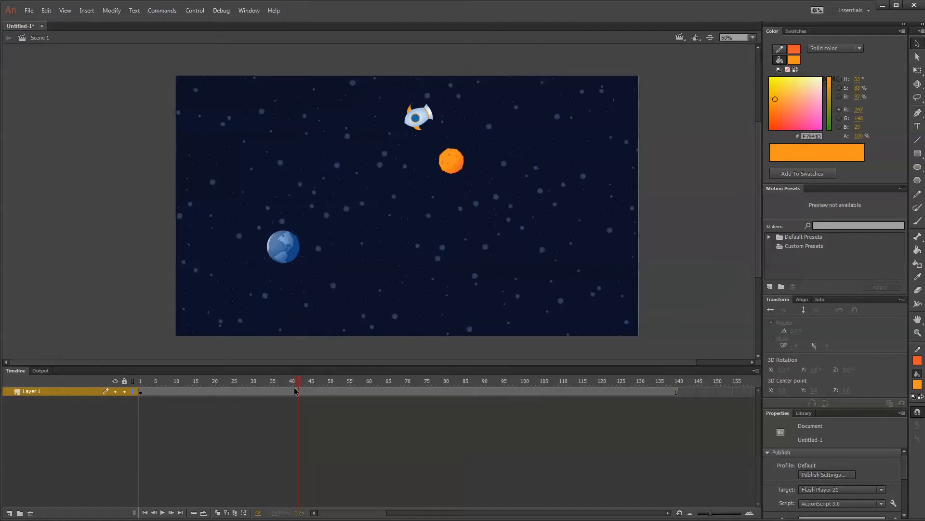
{"action": "left_click_drag", "start_coordinate": [296, 380], "coordinate": [138, 372]}
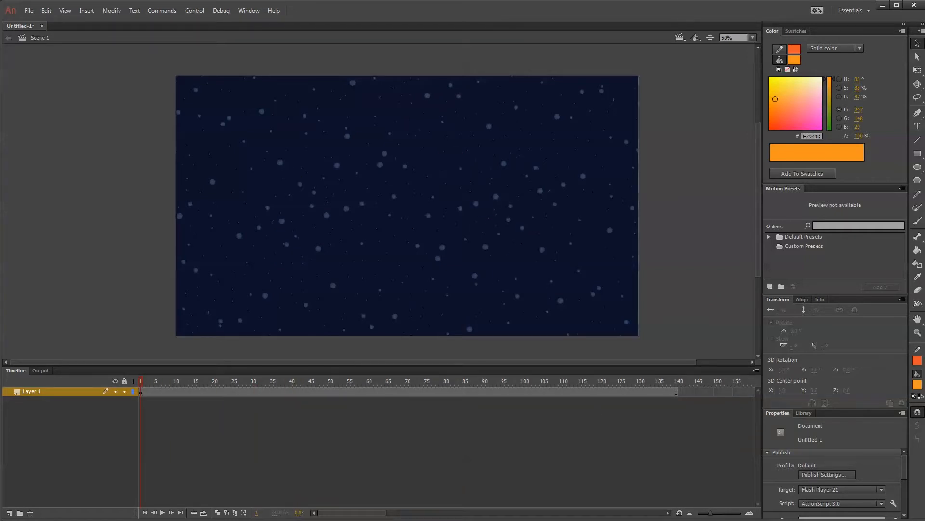
Start saving the document under a new name and create and open an "Animation Source" folder inside VIP Content.
{"action": "left_click", "coordinate": [32, 13]}
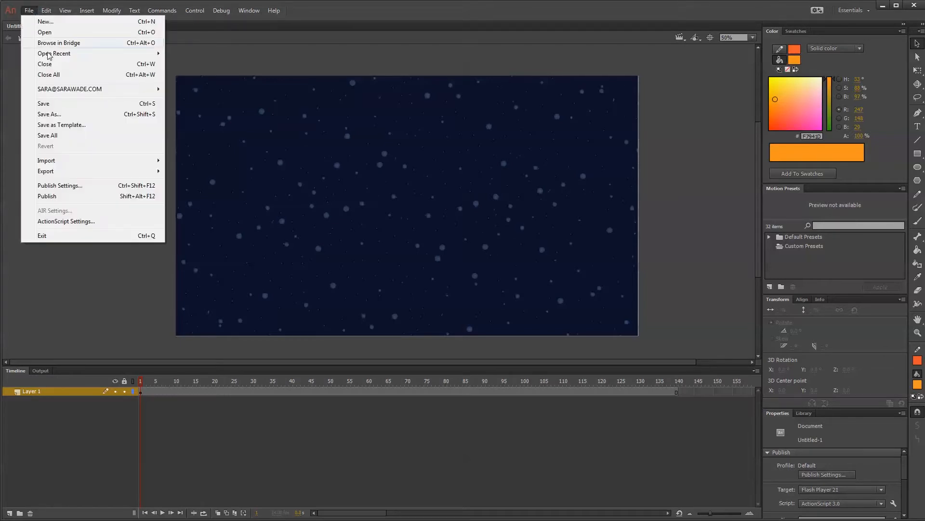
{"action": "left_click", "coordinate": [70, 117]}
{"action": "double_click", "coordinate": [615, 136]}
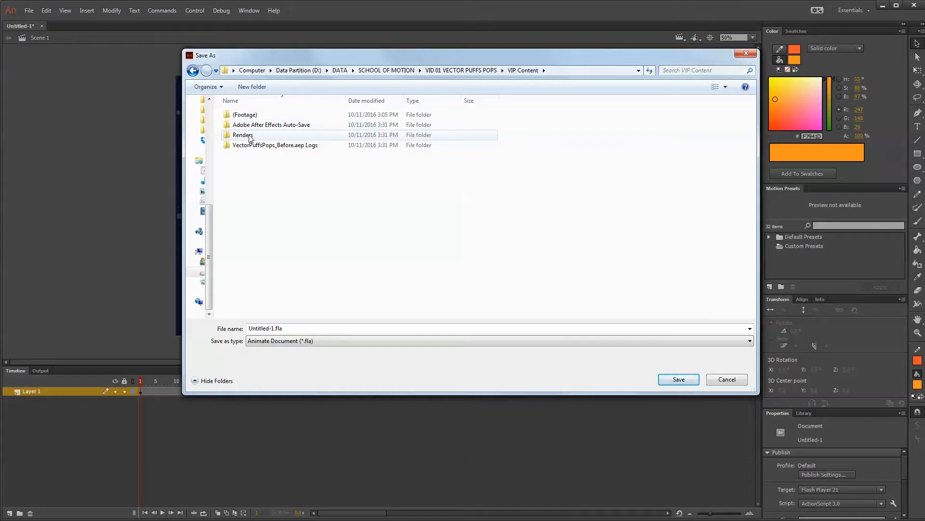
{"action": "left_click", "coordinate": [251, 87]}
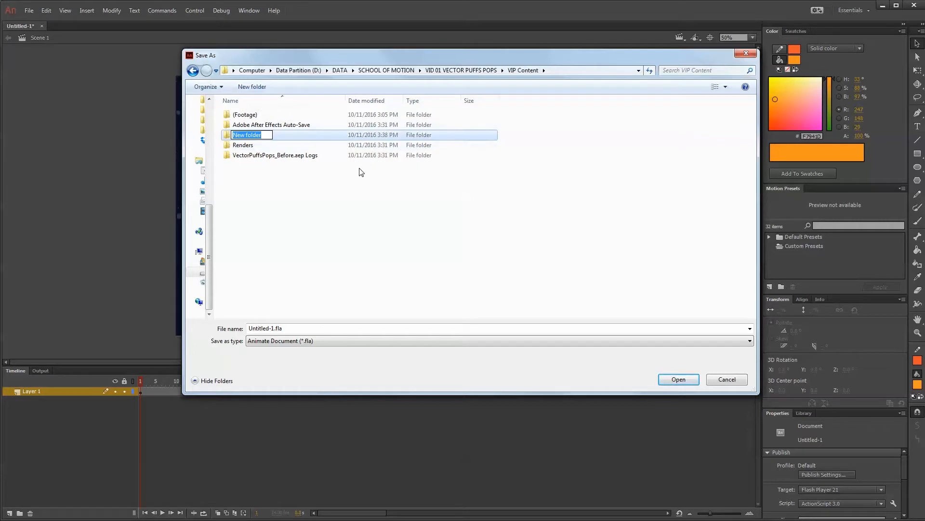
{"action": "type", "text": "Animation Source"}
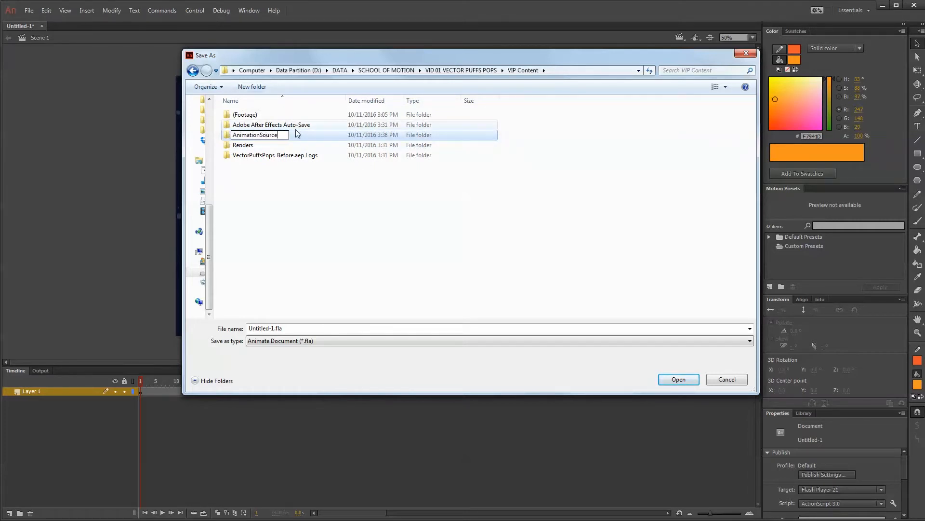
{"action": "left_click", "coordinate": [260, 134]}
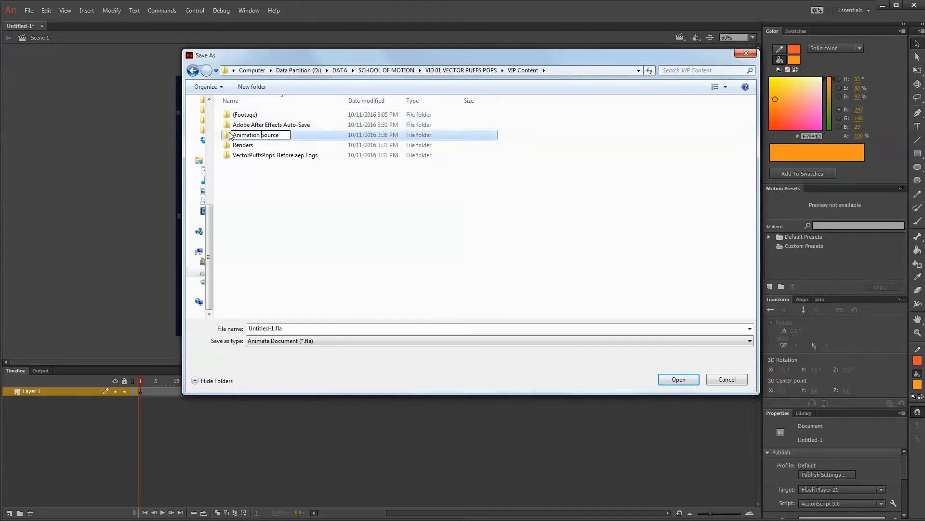
{"action": "left_click", "coordinate": [240, 168]}
{"action": "double_click", "coordinate": [230, 137]}
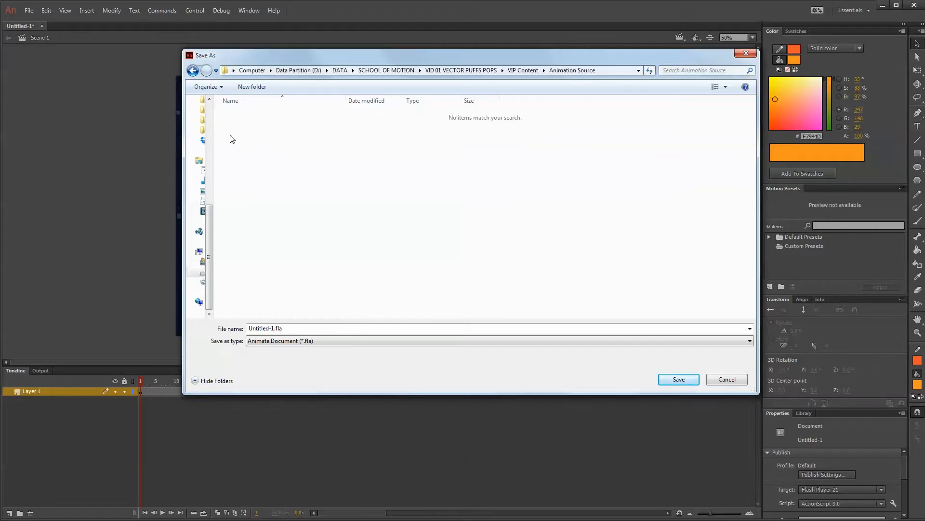
Save the file as "Base Animation" in Animate Document (*.fla) format in the Animation Source folder.
{"action": "left_click", "coordinate": [315, 340]}
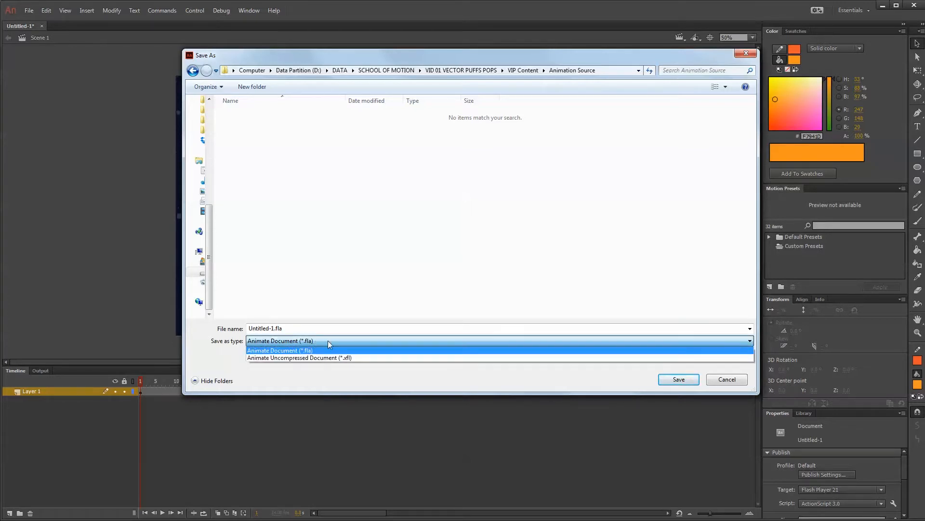
{"action": "left_click", "coordinate": [290, 350]}
{"action": "left_click", "coordinate": [274, 328]}
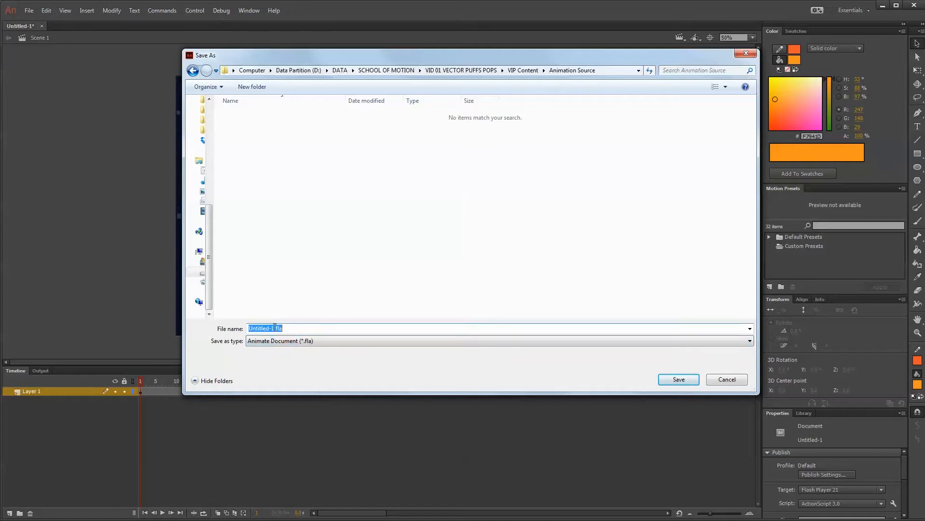
{"action": "left_click", "coordinate": [274, 327]}
{"action": "left_click_drag", "start_coordinate": [274, 327], "coordinate": [231, 326]}
{"action": "type", "text": "BaseAnimation"}
{"action": "left_click", "coordinate": [262, 327]}
{"action": "left_click", "coordinate": [679, 379]}
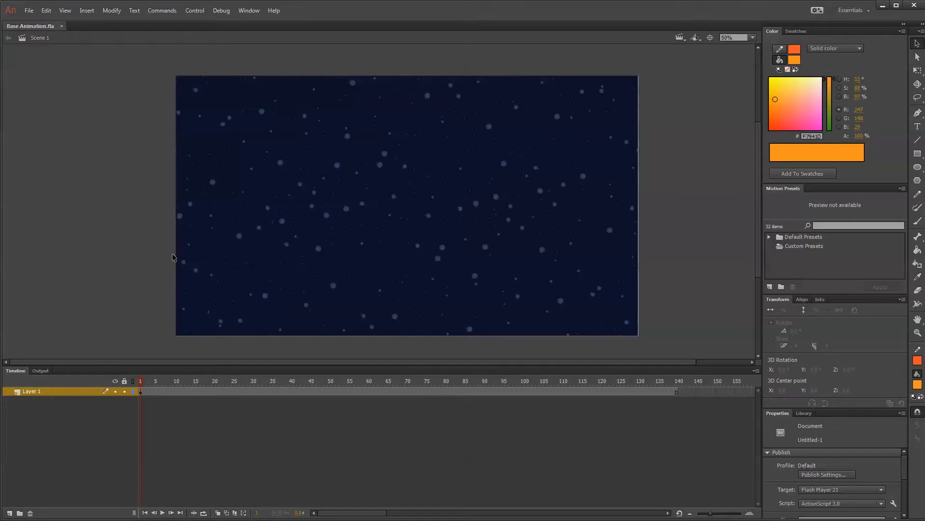
Set the document's stage color to the dark navy sampled from the video background.
{"action": "left_click", "coordinate": [111, 10]}
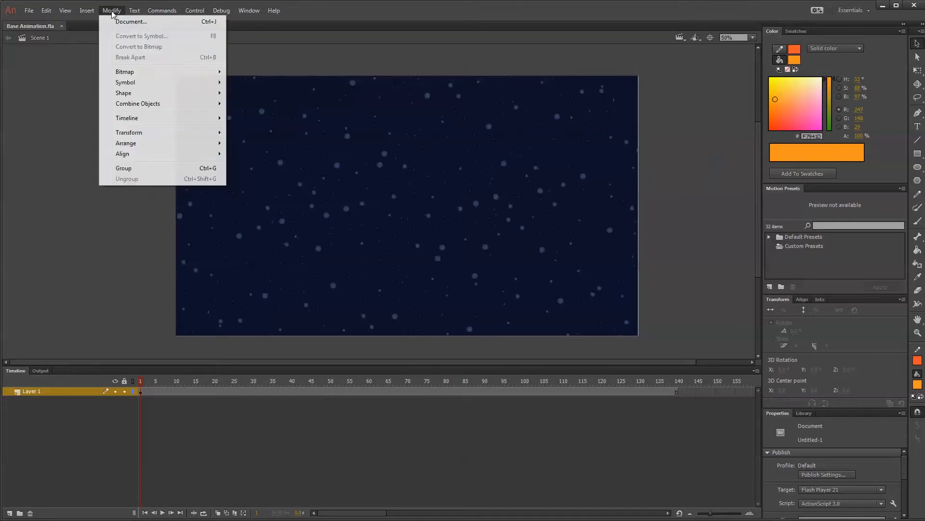
{"action": "left_click", "coordinate": [121, 18]}
{"action": "left_click", "coordinate": [652, 363]}
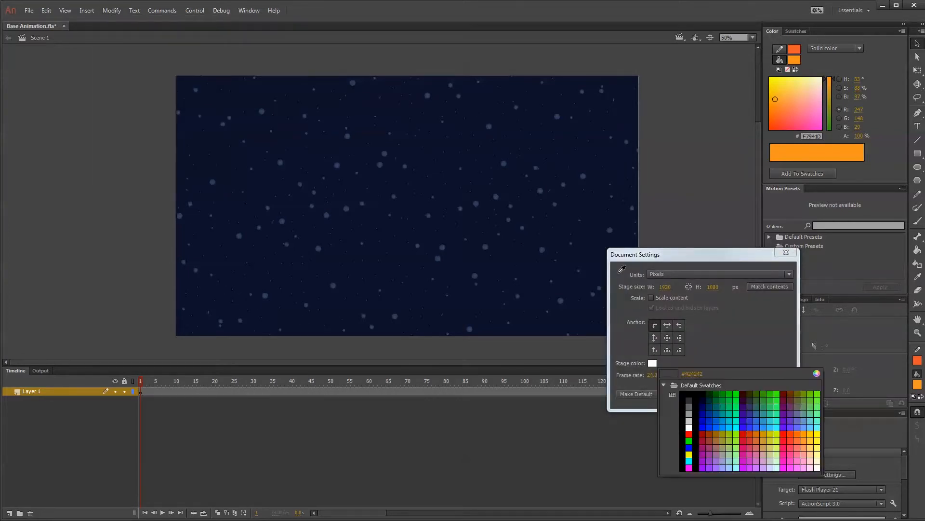
{"action": "left_click", "coordinate": [574, 161]}
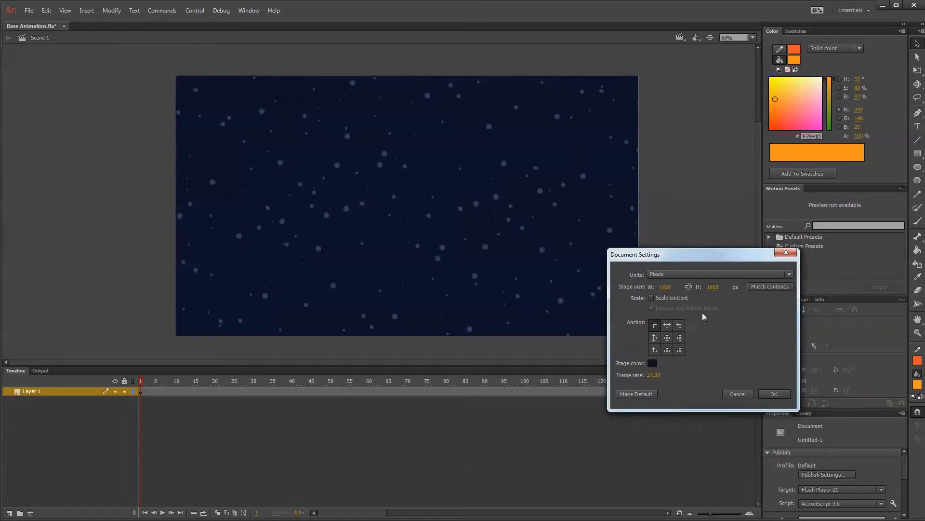
{"action": "key", "text": "Return"}
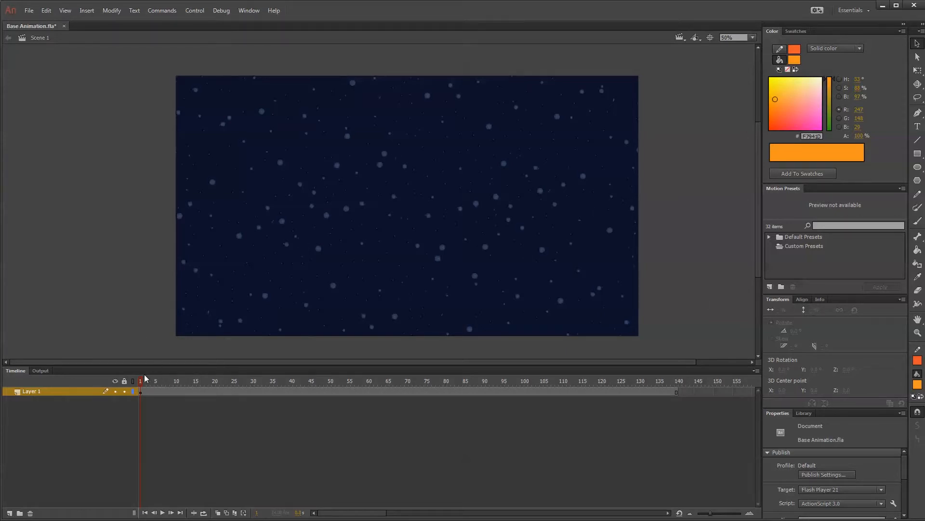
Go to frame 27 and save the light orange sampled from the round planet (#F7941E) as a swatch.
{"action": "left_click_drag", "start_coordinate": [146, 379], "coordinate": [241, 381]}
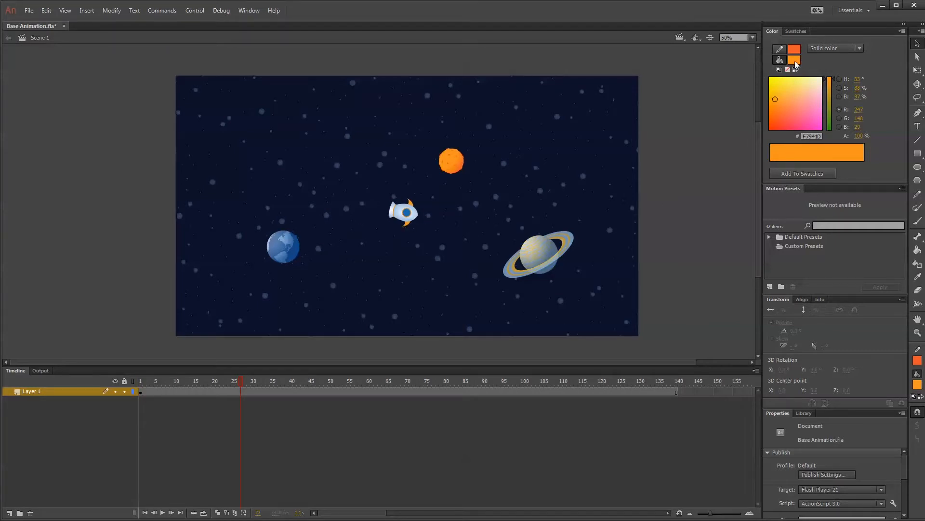
{"action": "left_click", "coordinate": [794, 60]}
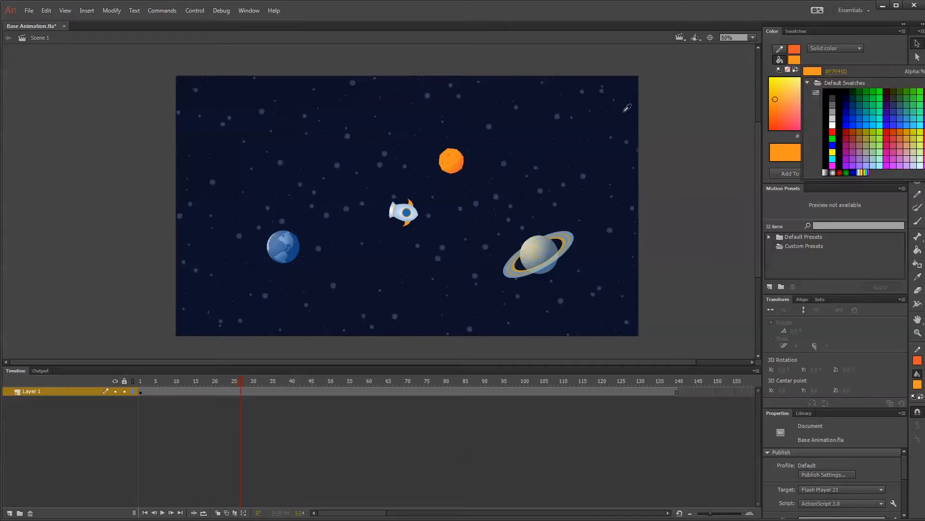
{"action": "left_click", "coordinate": [453, 157]}
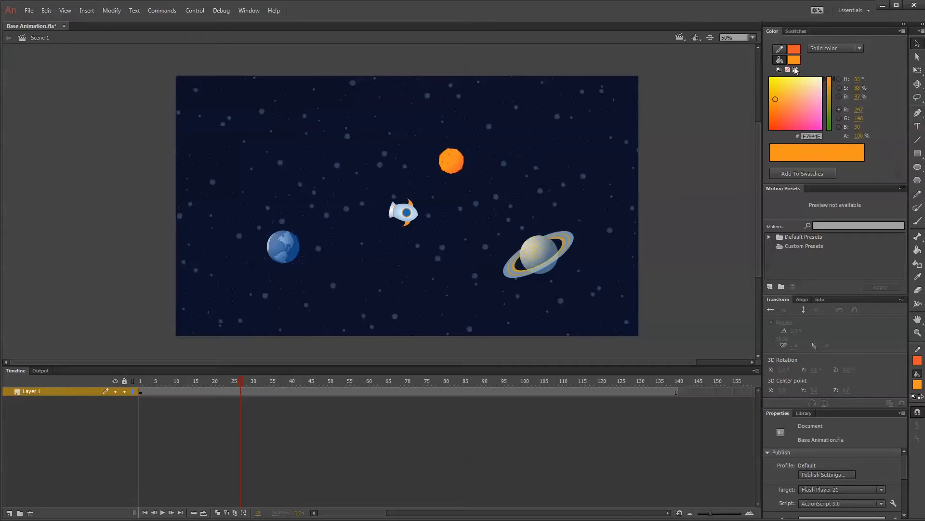
{"action": "left_click", "coordinate": [903, 32]}
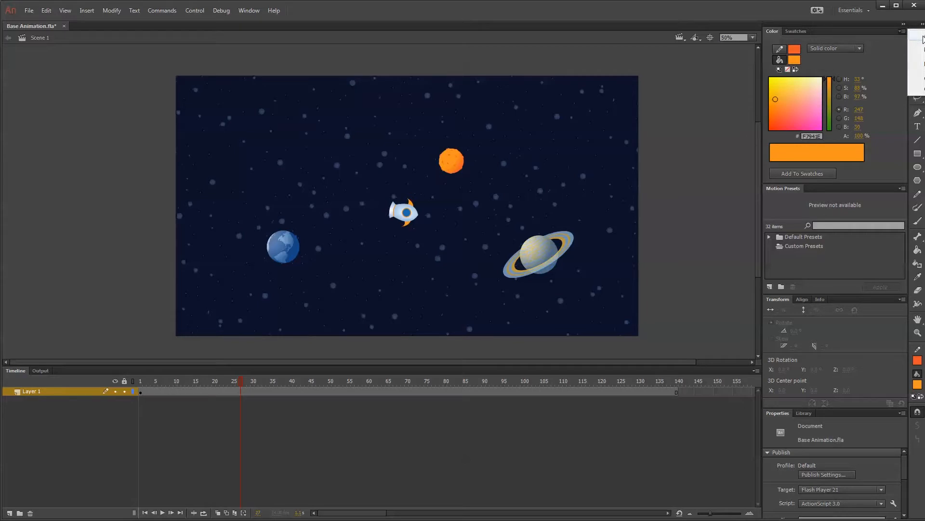
{"action": "left_click", "coordinate": [923, 37]}
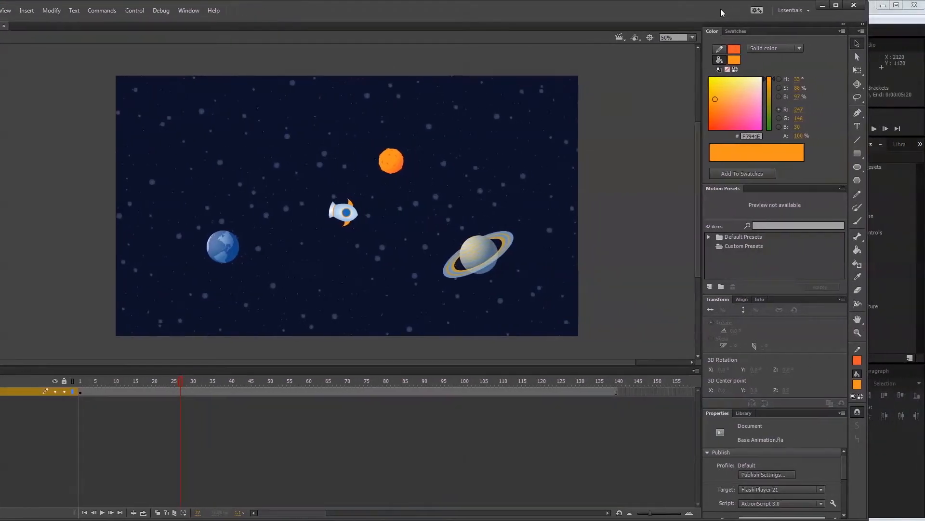
{"action": "left_click", "coordinate": [841, 31]}
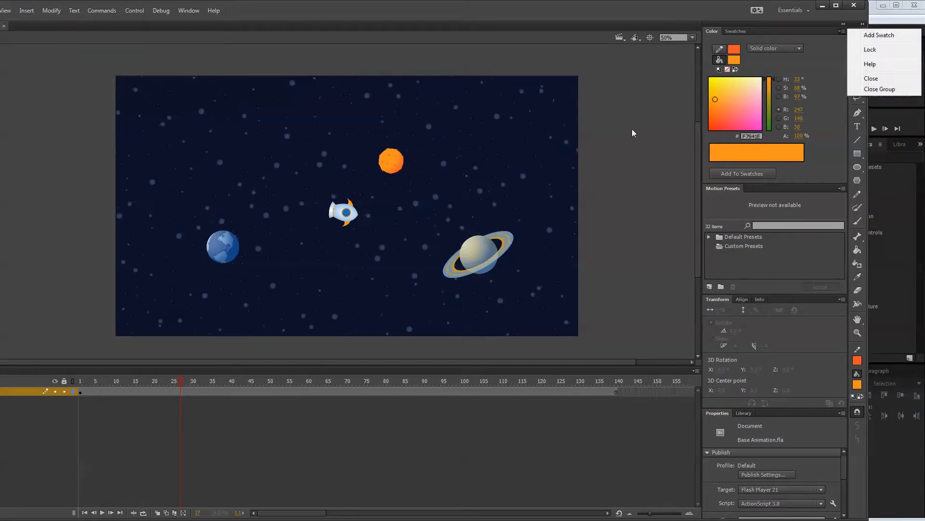
Sample the darker orange of a spot on the orange planet (#EB5924) as the fill color and save it as a swatch.
{"action": "left_click", "coordinate": [734, 60]}
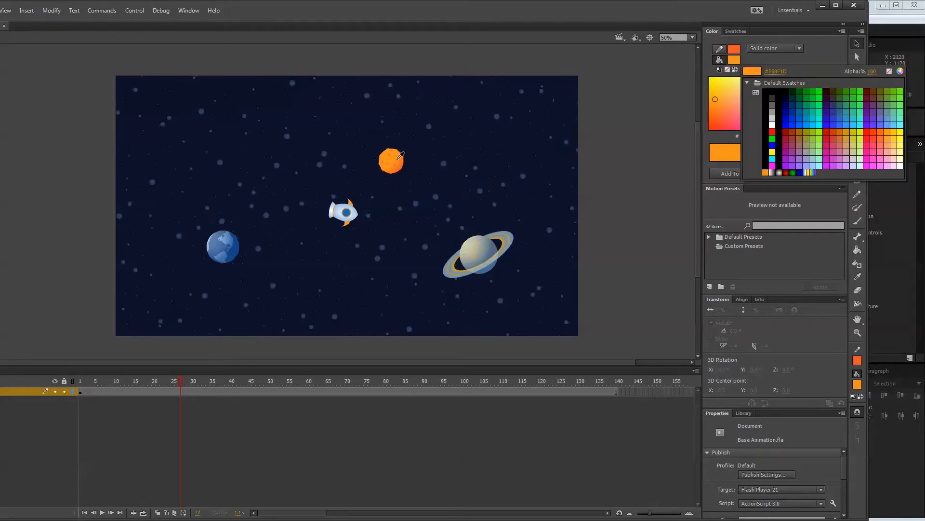
{"action": "key", "text": "ctrl+equal"}
{"action": "key", "text": "ctrl+equal"}
{"action": "key", "text": "ctrl+equal"}
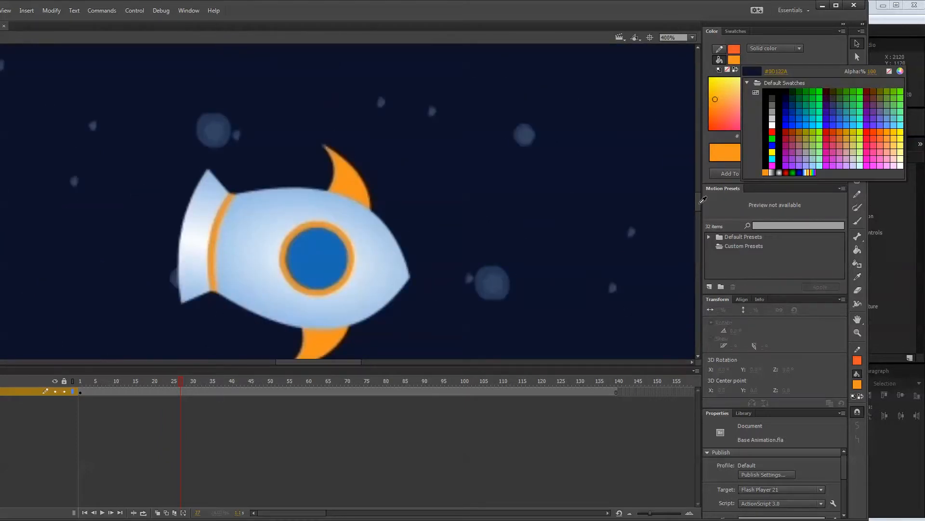
{"action": "left_click", "coordinate": [703, 200]}
{"action": "left_click_drag", "start_coordinate": [698, 201], "coordinate": [702, 174]}
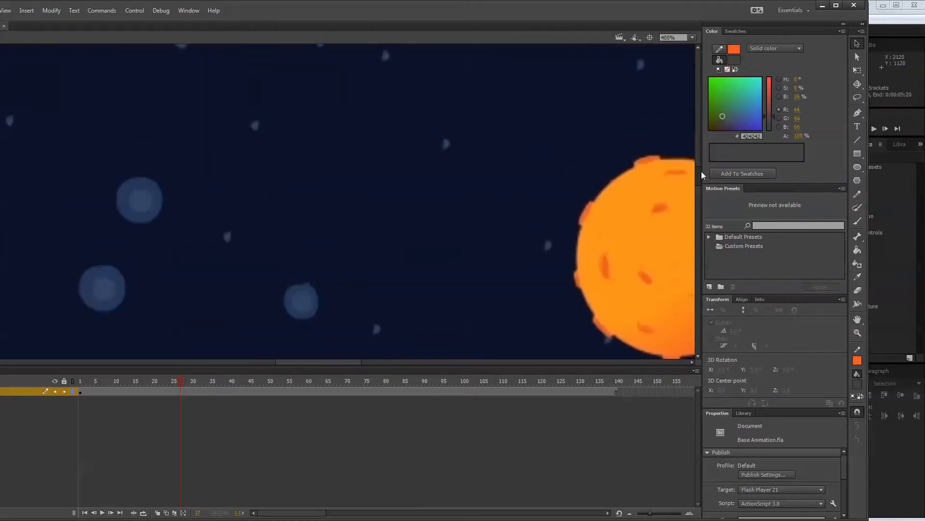
{"action": "left_click", "coordinate": [734, 57]}
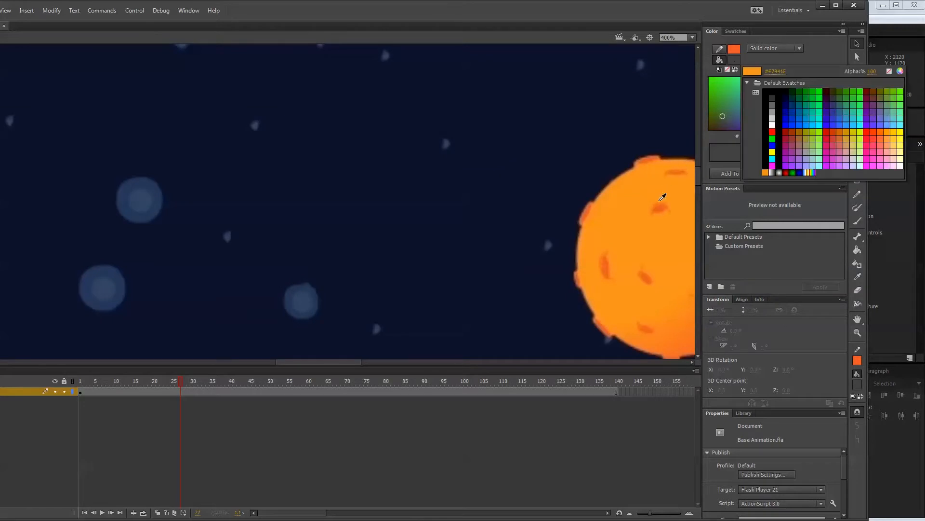
{"action": "left_click", "coordinate": [661, 210]}
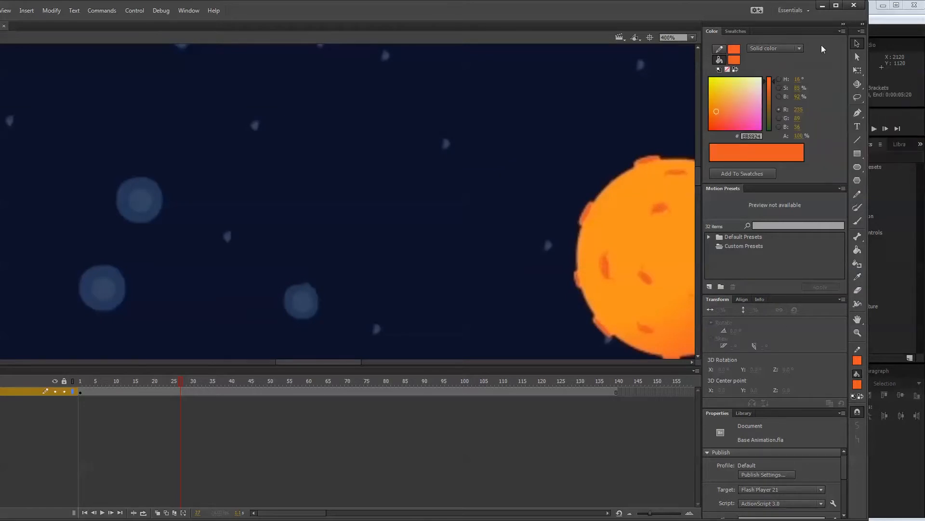
{"action": "left_click", "coordinate": [842, 31]}
{"action": "left_click", "coordinate": [863, 37]}
Sample the yellow of the ringed planet's ring, brighten it to #FBCD55, and save it as a swatch.
{"action": "key", "text": "ctrl+1"}
{"action": "key", "text": "ctrl+minus"}
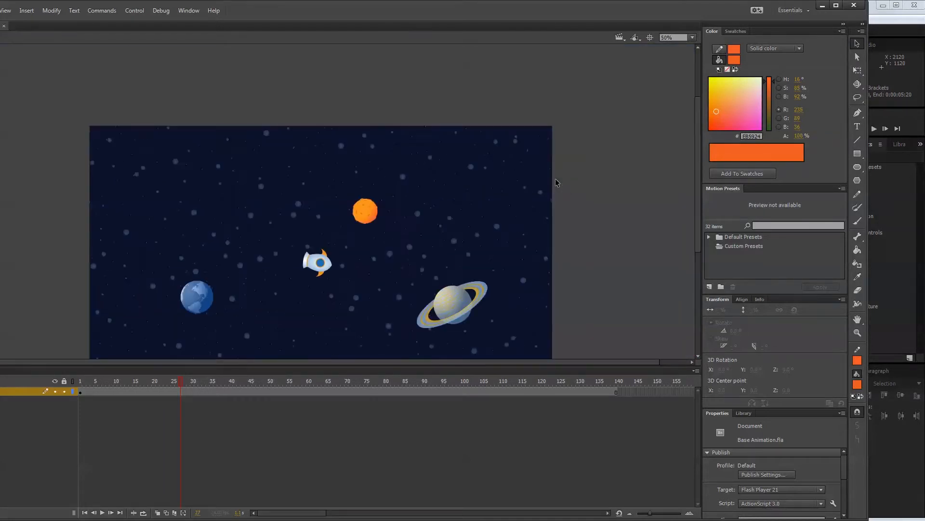
{"action": "left_click", "coordinate": [734, 60]}
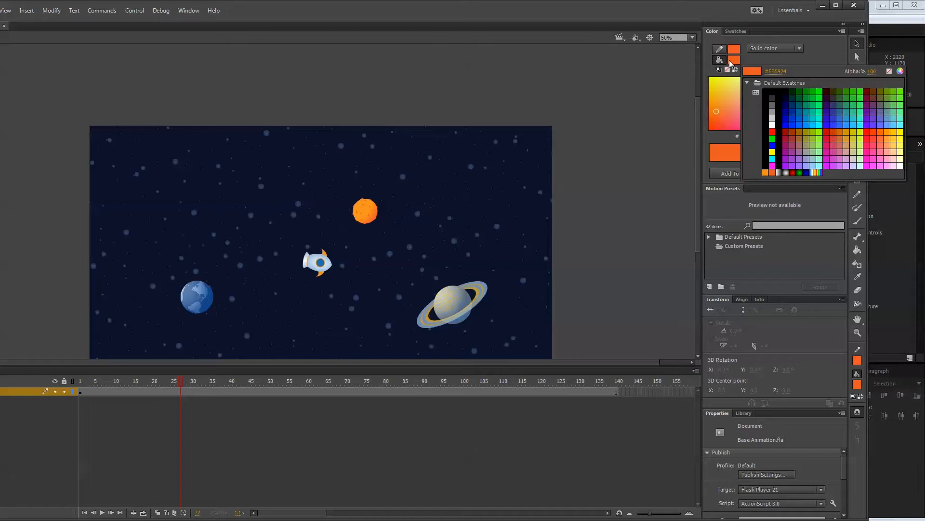
{"action": "left_click", "coordinate": [482, 287]}
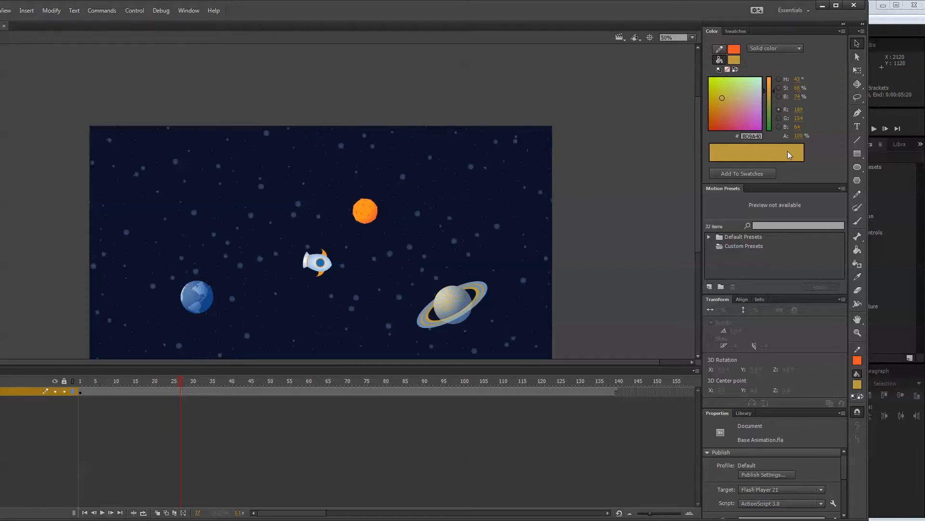
{"action": "left_click", "coordinate": [735, 60]}
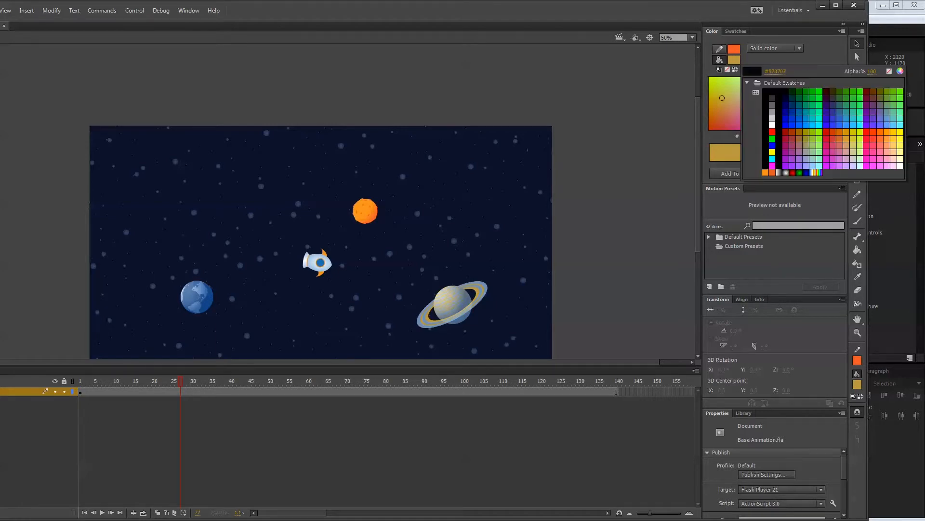
{"action": "left_click", "coordinate": [901, 72]}
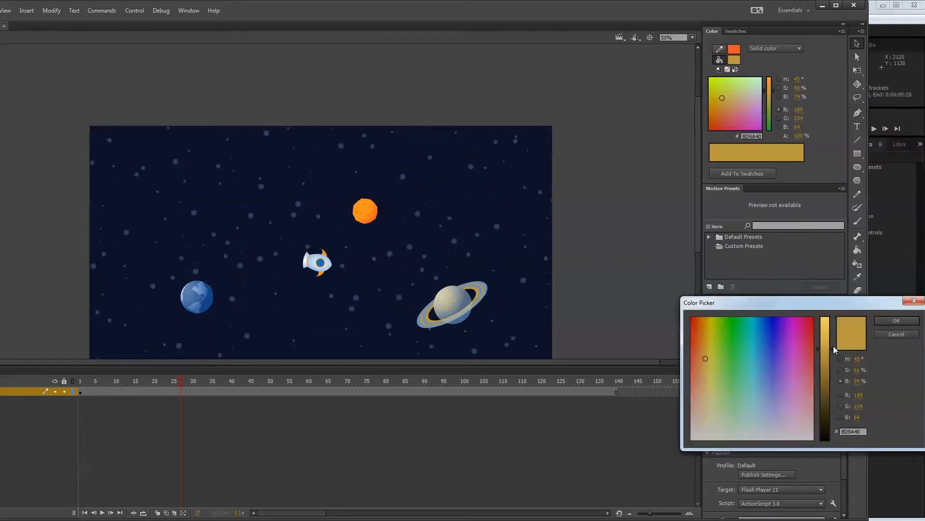
{"action": "left_click_drag", "start_coordinate": [833, 345], "coordinate": [832, 319]}
{"action": "left_click", "coordinate": [896, 320]}
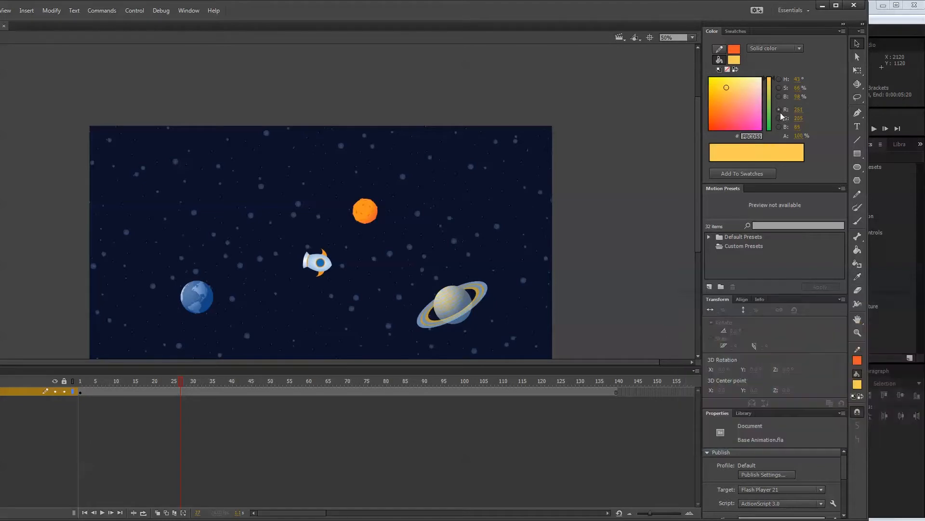
{"action": "left_click", "coordinate": [841, 31]}
{"action": "left_click", "coordinate": [856, 37]}
Sample the dark navy of the space background (#0D122A) as the fill color and save it as a swatch.
{"action": "left_click", "coordinate": [735, 59]}
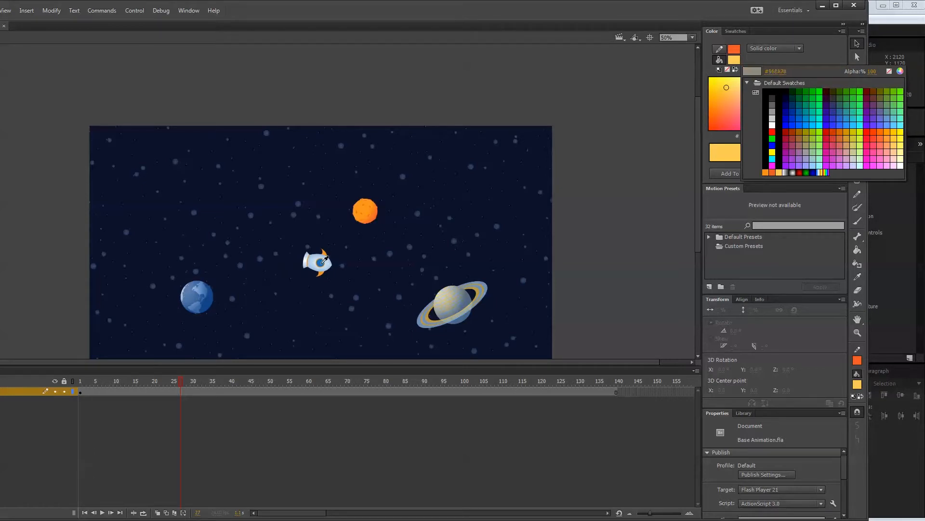
{"action": "left_click", "coordinate": [341, 236]}
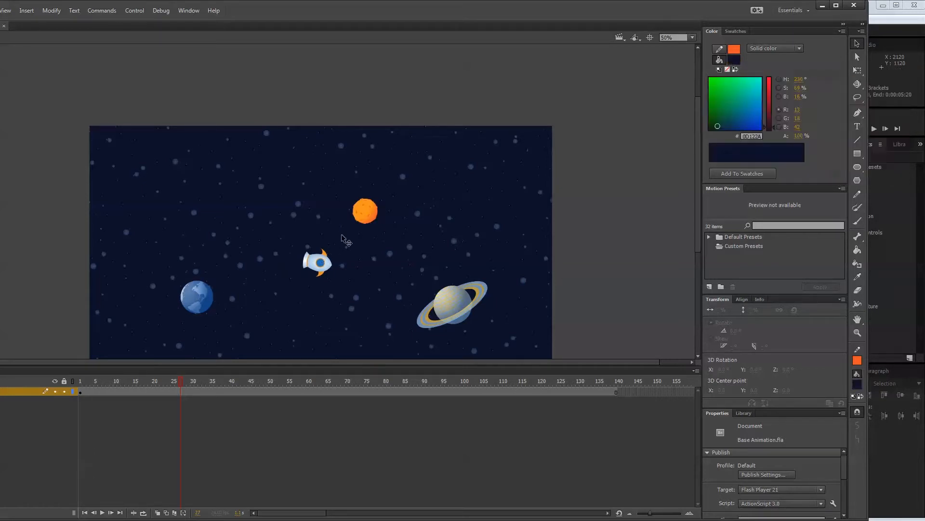
{"action": "left_click", "coordinate": [841, 31]}
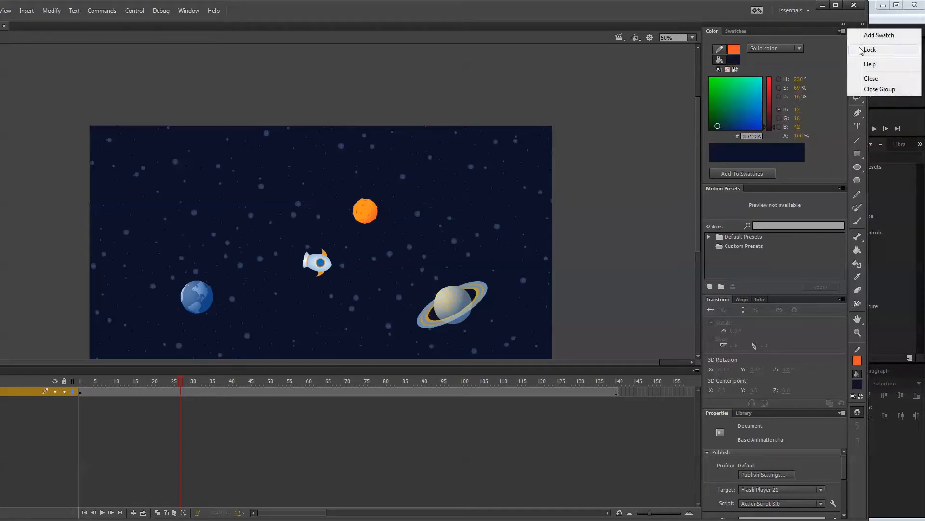
{"action": "left_click", "coordinate": [874, 37]}
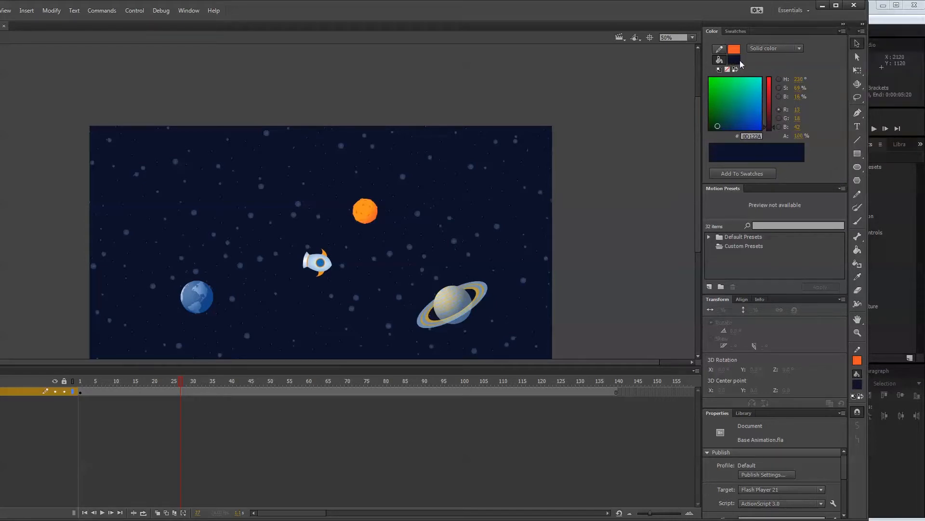
Sample the blue of the rocket's round window (#1A6CB6) as the fill color and save it as a swatch.
{"action": "left_click", "coordinate": [738, 61]}
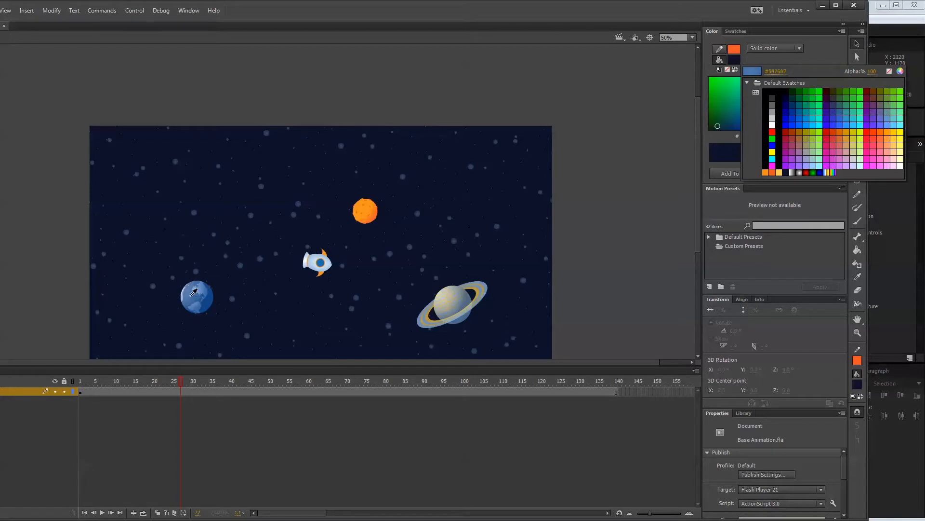
{"action": "left_click", "coordinate": [322, 263]}
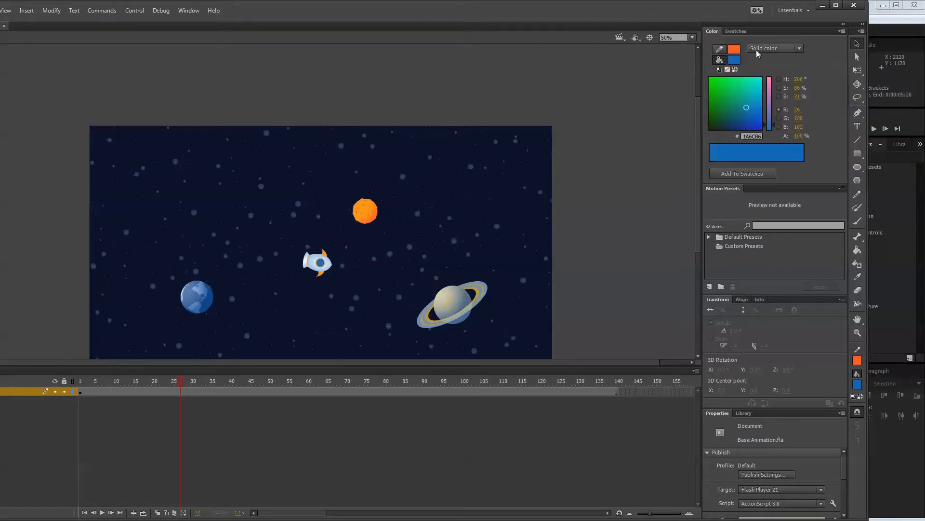
{"action": "left_click", "coordinate": [842, 32]}
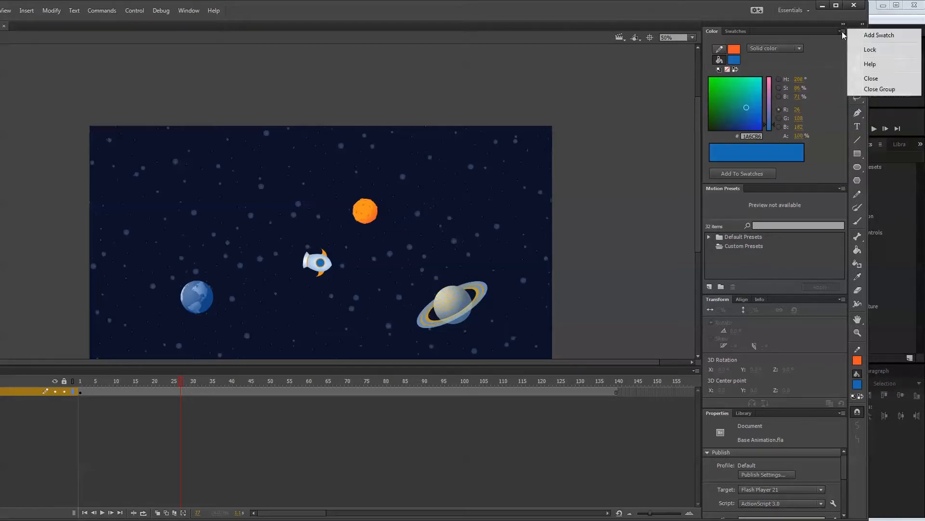
{"action": "left_click", "coordinate": [854, 38]}
Sample the light blue of the blue planet's landmass (#7A9FCA) and save it as a swatch.
{"action": "left_click", "coordinate": [735, 63]}
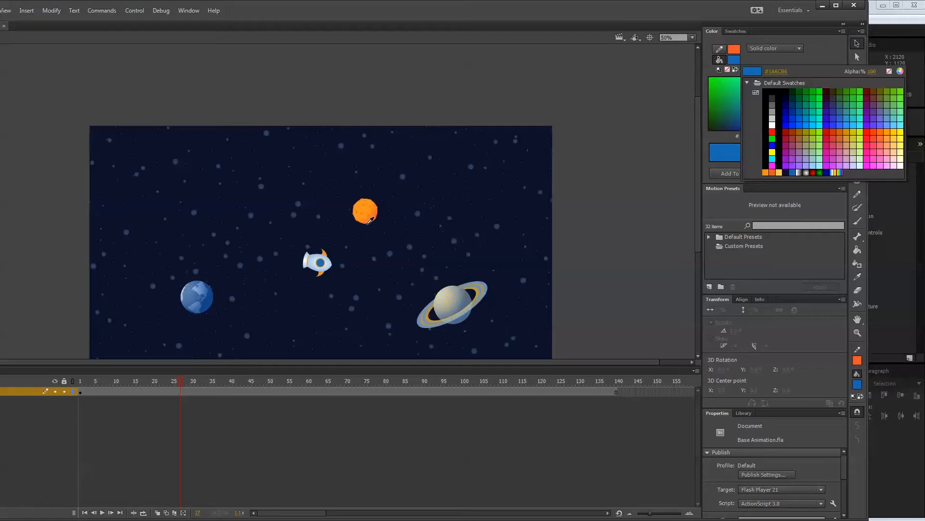
{"action": "left_click", "coordinate": [199, 288]}
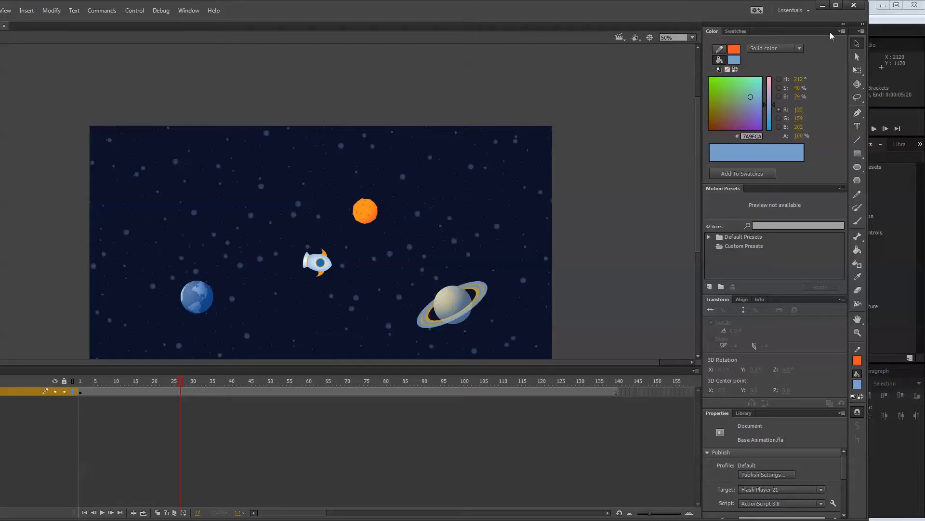
{"action": "left_click", "coordinate": [842, 32]}
{"action": "left_click", "coordinate": [857, 37]}
Sample the pale blue of the rocket's body as the fill color and save it as a swatch.
{"action": "left_click", "coordinate": [737, 60]}
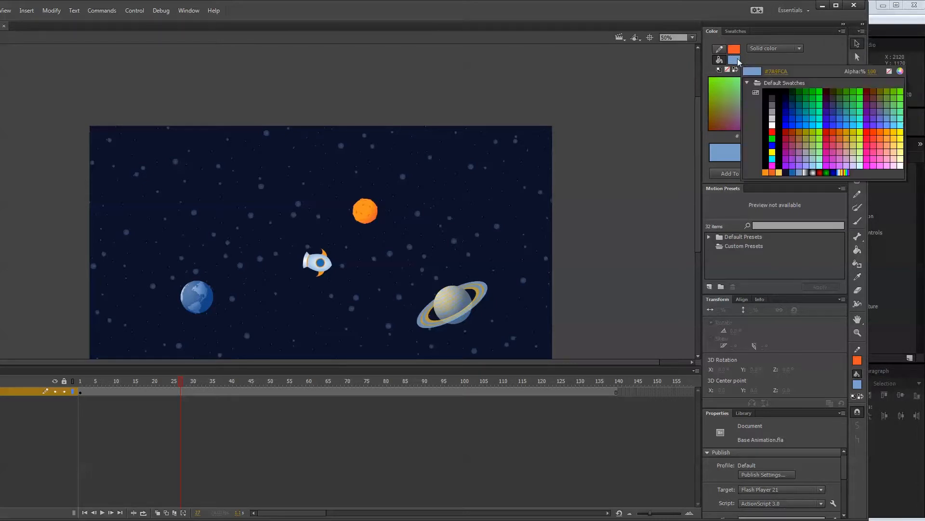
{"action": "left_click", "coordinate": [314, 259]}
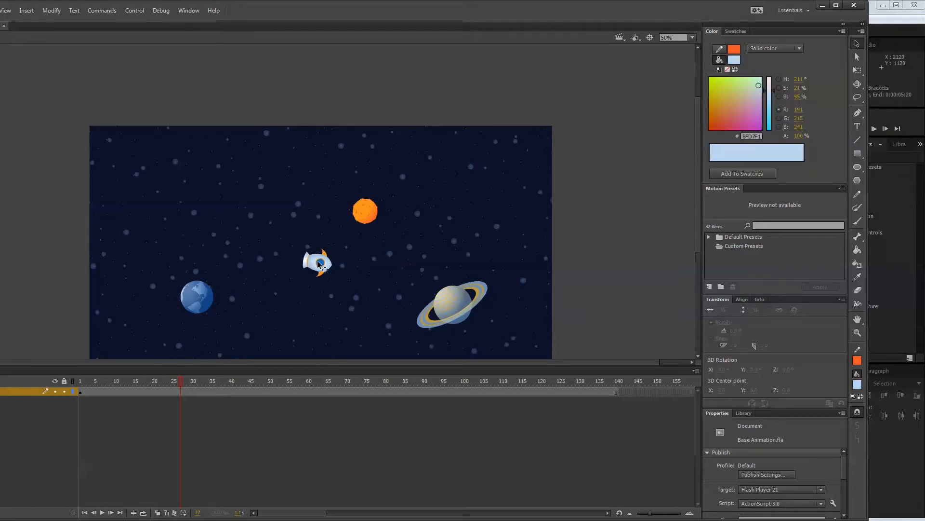
{"action": "left_click", "coordinate": [843, 31]}
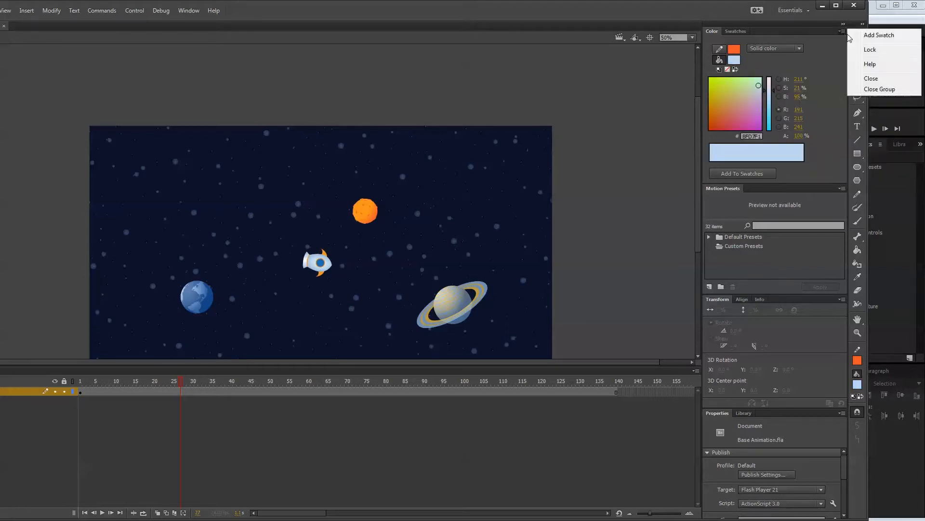
{"action": "left_click", "coordinate": [852, 36]}
{"action": "left_click", "coordinate": [735, 59]}
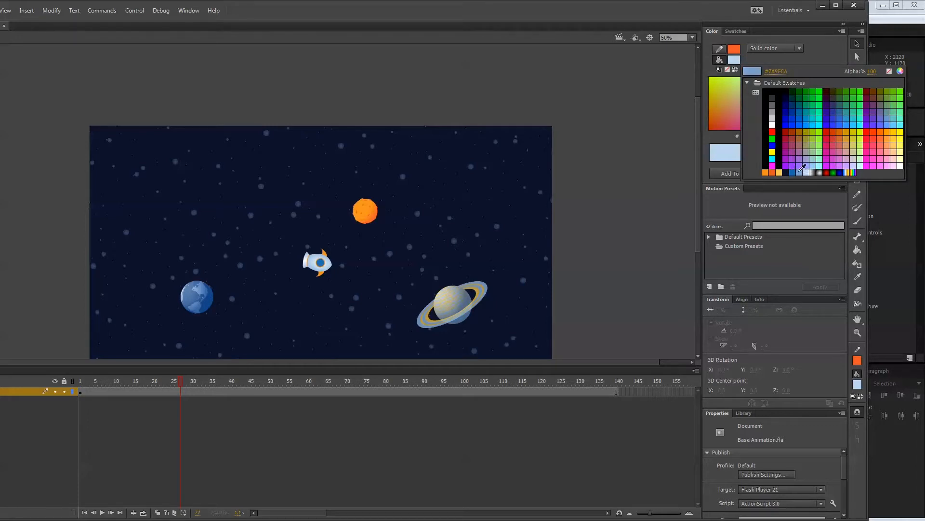
{"action": "left_click", "coordinate": [629, 130]}
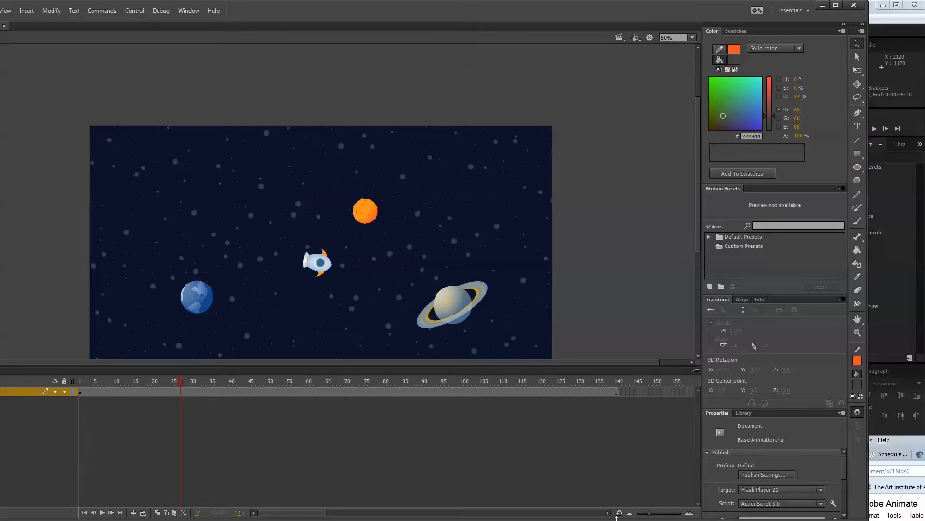
{"action": "scroll", "coordinate": [701, 217], "scroll_direction": "down", "scroll_amount": 3}
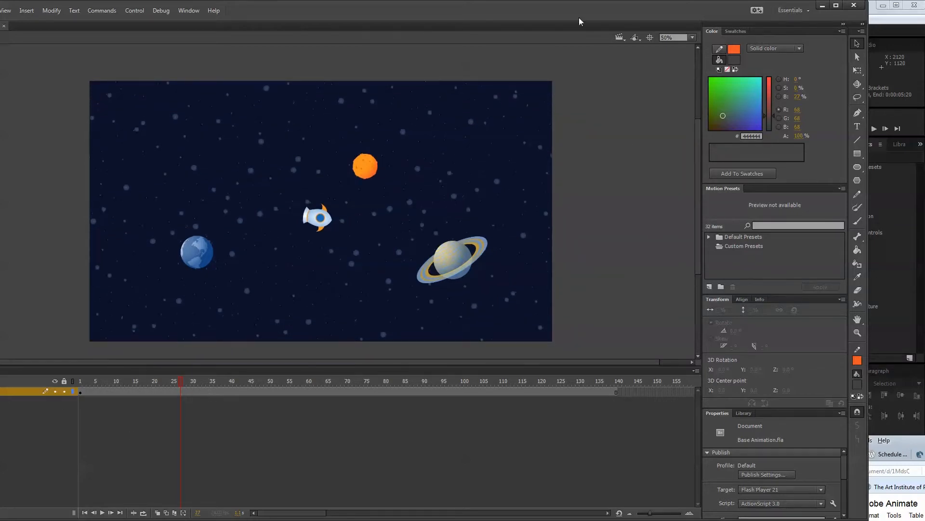
{"action": "left_click_drag", "start_coordinate": [617, 8], "coordinate": [676, 7]}
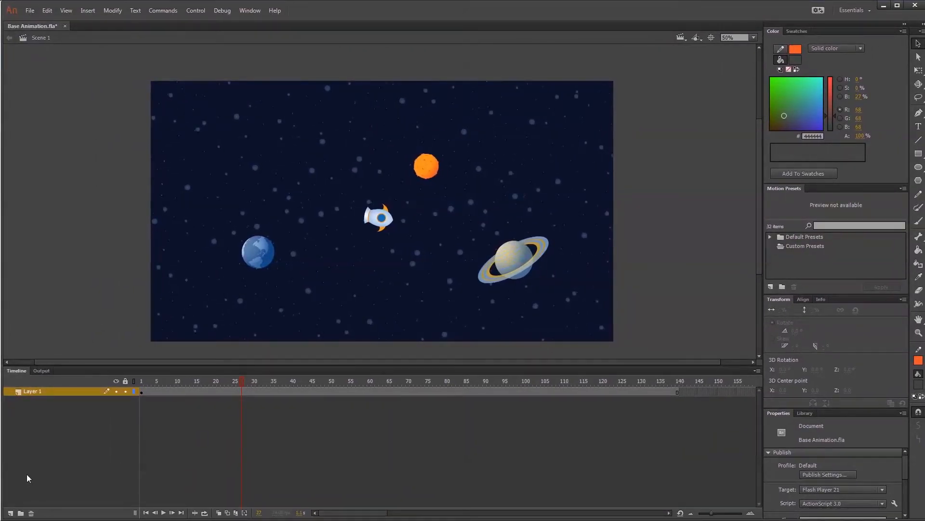
Rename Layer 1 to "before video".
{"action": "left_click", "coordinate": [42, 392]}
{"action": "double_click", "coordinate": [42, 392]}
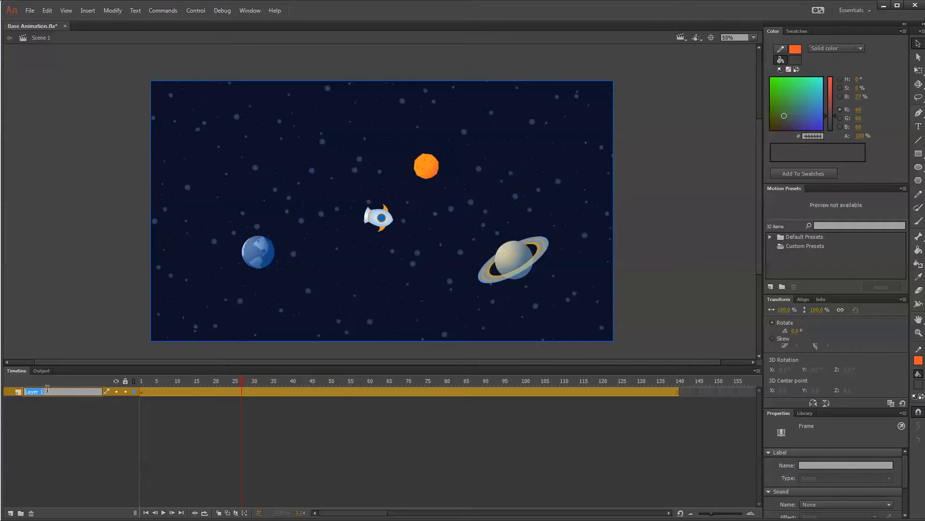
{"action": "type", "text": "video"}
{"action": "key", "text": "BackSpace"}
{"action": "key", "text": "BackSpace"}
{"action": "key", "text": "BackSpace"}
{"action": "key", "text": "BackSpace"}
{"action": "type", "text": "efroevideo"}
{"action": "key", "text": "Return"}
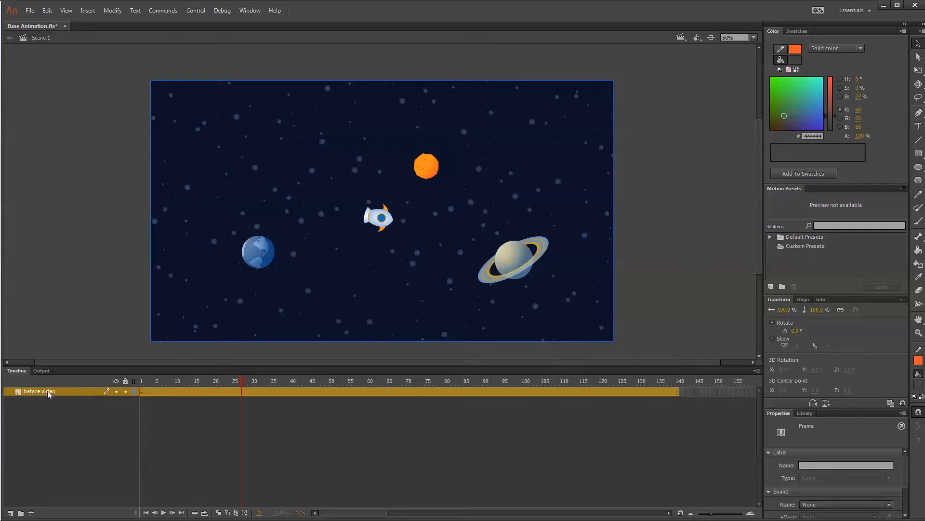
Convert the "before video" layer to a guide layer and add a new layer above it.
{"action": "right_click", "coordinate": [47, 391]}
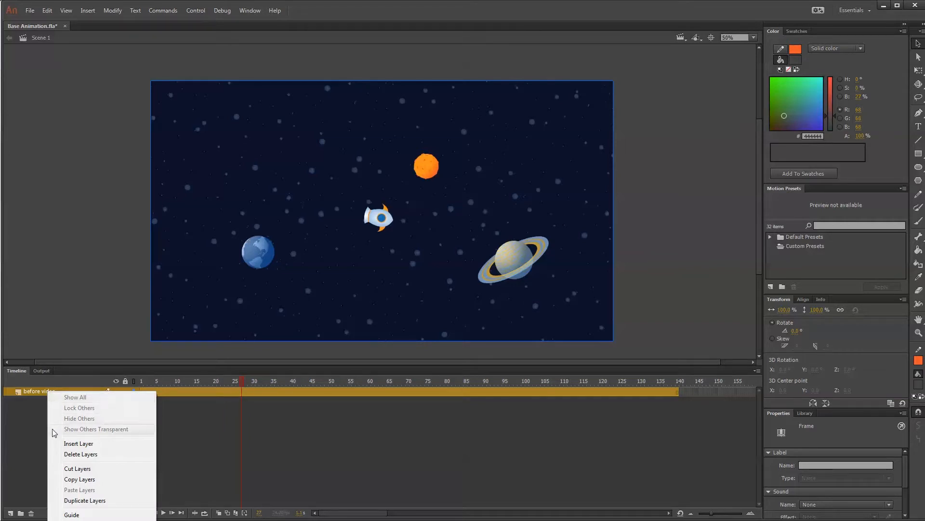
{"action": "left_click", "coordinate": [72, 514]}
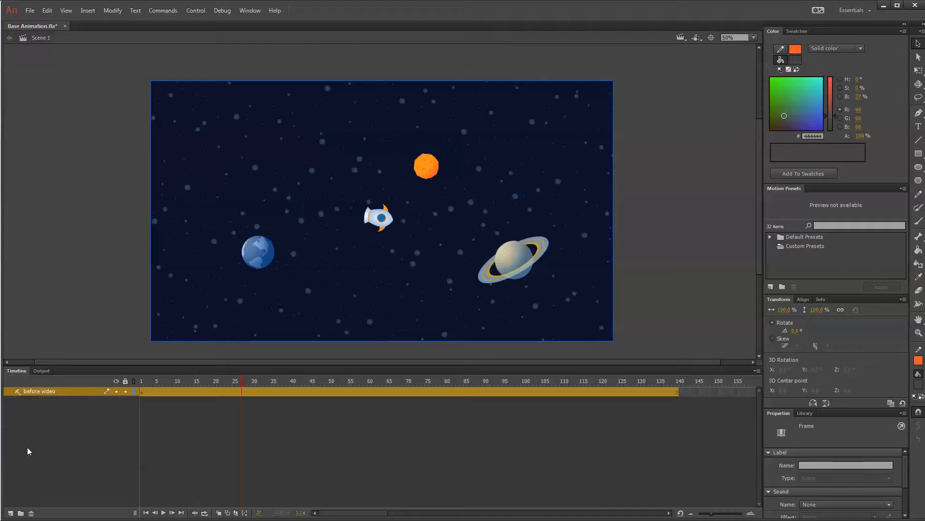
{"action": "left_click", "coordinate": [10, 513]}
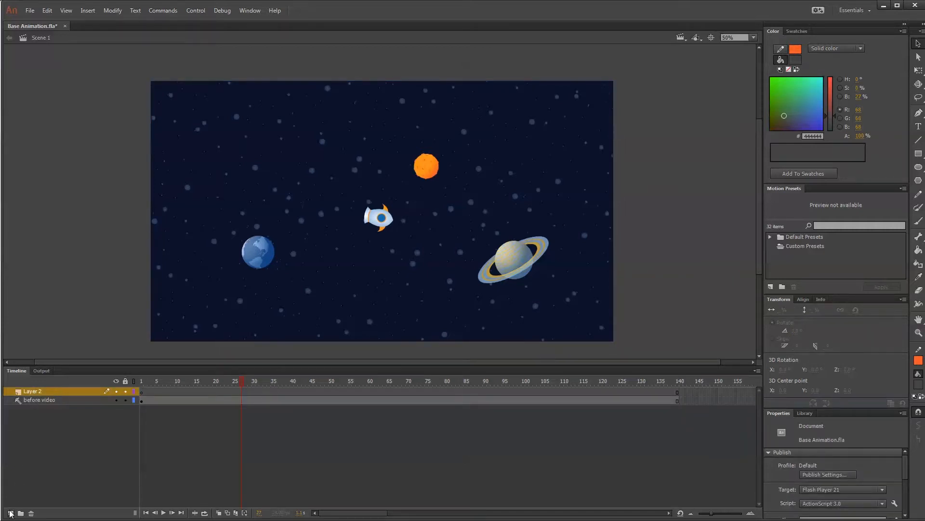
Rename the new layer above "before video" to "plasma ball animation".
{"action": "double_click", "coordinate": [47, 392]}
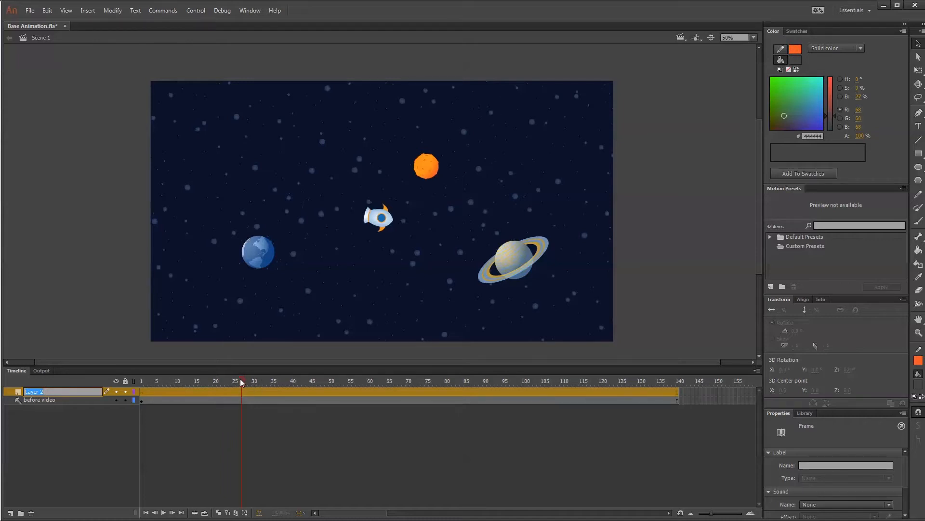
{"action": "left_click_drag", "start_coordinate": [241, 378], "coordinate": [164, 379]}
{"action": "type", "text": "p"}
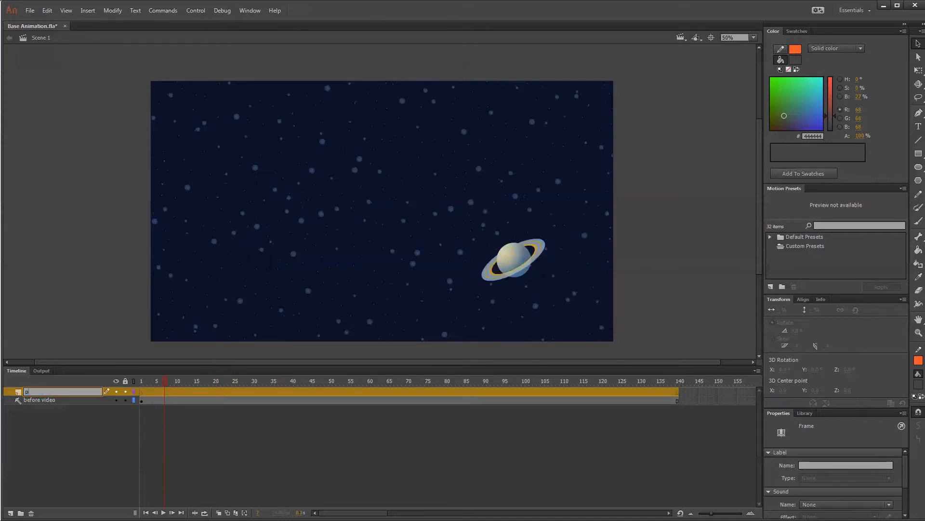
{"action": "type", "text": "lasma"}
{"action": "type", "text": " bl"}
{"action": "type", "text": "ll aniamti"}
{"action": "type", "text": "on"}
{"action": "key", "text": "BackSpace"}
{"action": "key", "text": "BackSpace"}
{"action": "key", "text": "BackSpace"}
{"action": "key", "text": "BackSpace"}
{"action": "key", "text": "BackSpace"}
{"action": "key", "text": "BackSpace"}
{"action": "type", "text": "mation"}
{"action": "key", "text": "Return"}
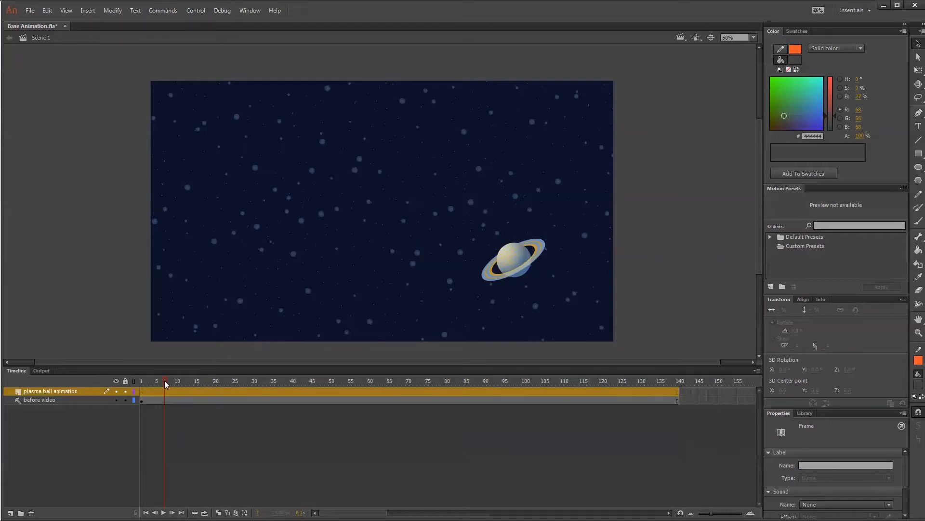
Add another layer above the plasma ball layer and name it "ship flames animation".
{"action": "left_click", "coordinate": [11, 453]}
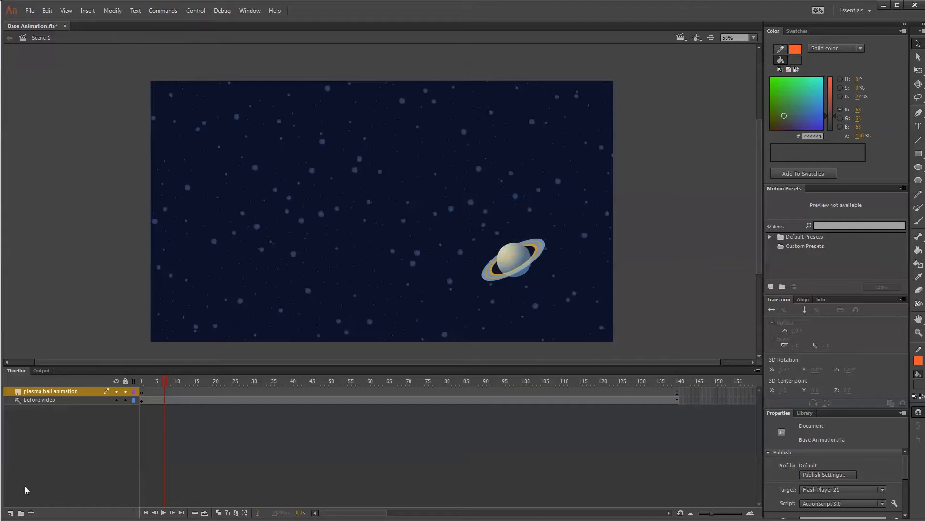
{"action": "left_click", "coordinate": [10, 513]}
{"action": "double_click", "coordinate": [45, 391]}
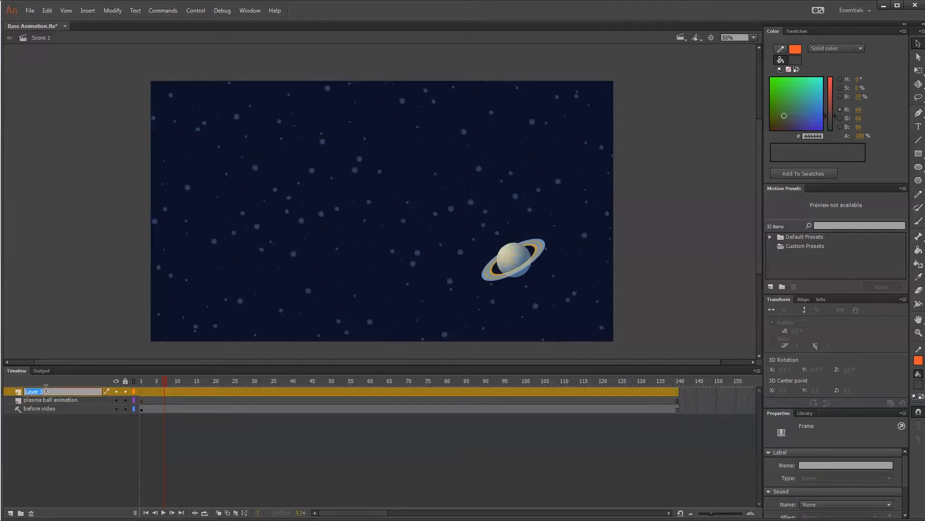
{"action": "type", "text": "ship flames animation"}
{"action": "key", "text": "Return"}
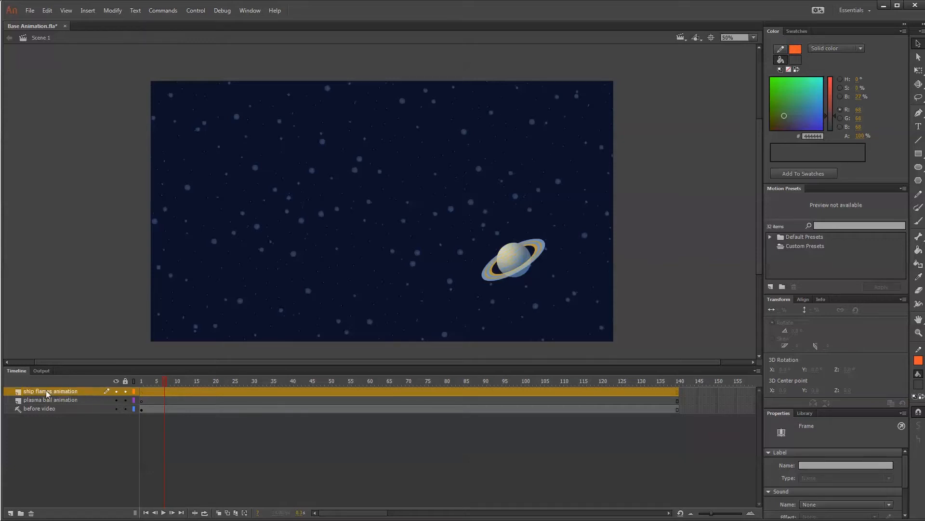
Add a layer above the ship flames layer and name it "explosion animation".
{"action": "left_click", "coordinate": [11, 513]}
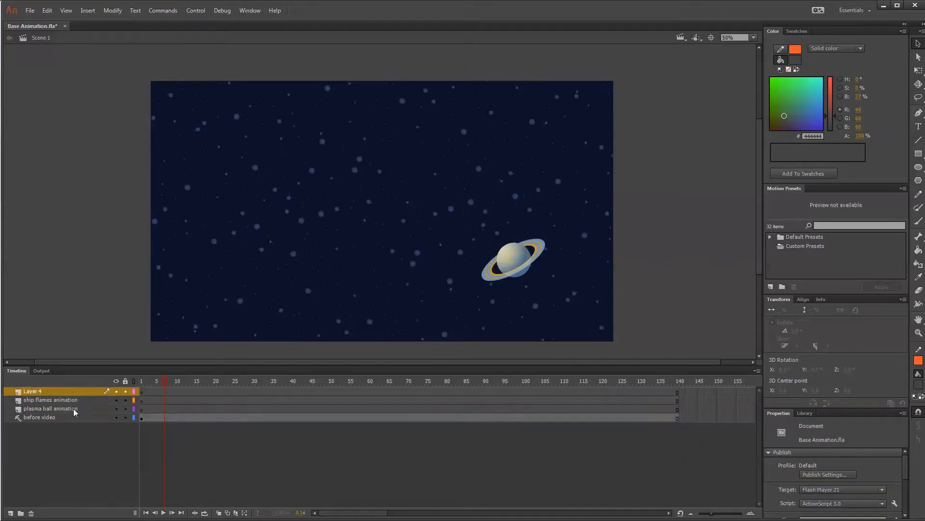
{"action": "double_click", "coordinate": [50, 389]}
{"action": "type", "text": "e"}
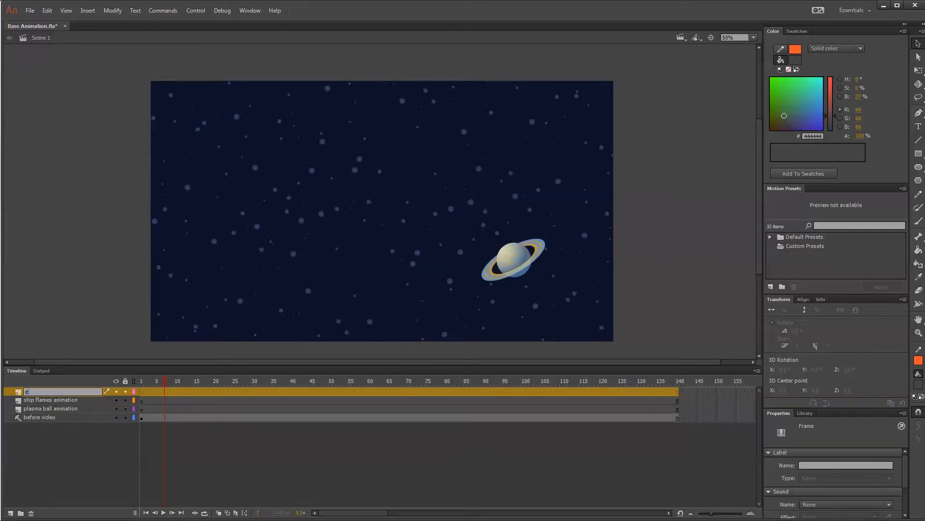
{"action": "type", "text": "xplosion animation"}
{"action": "left_click", "coordinate": [39, 456]}
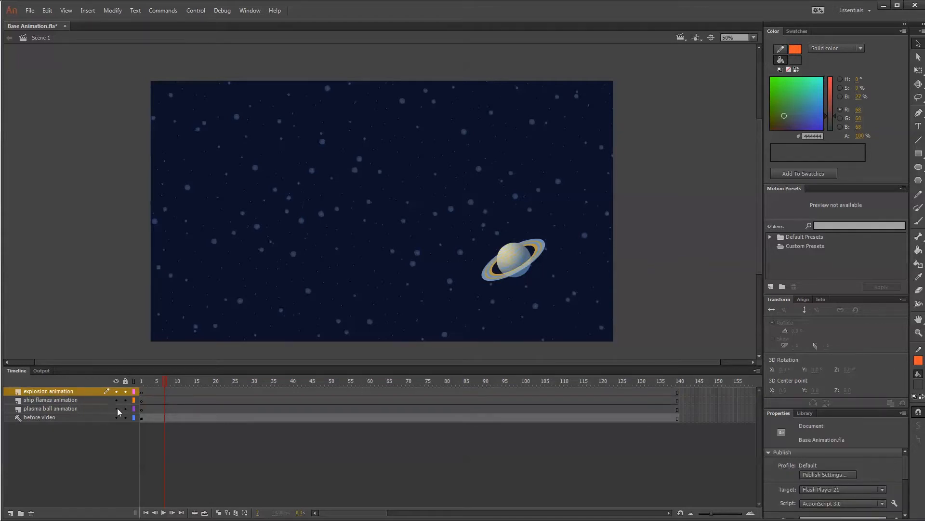
Lock every layer except "plasma ball animation" and return the playhead to frame 1.
{"action": "left_click", "coordinate": [126, 417]}
{"action": "left_click", "coordinate": [126, 410]}
{"action": "left_click", "coordinate": [140, 382]}
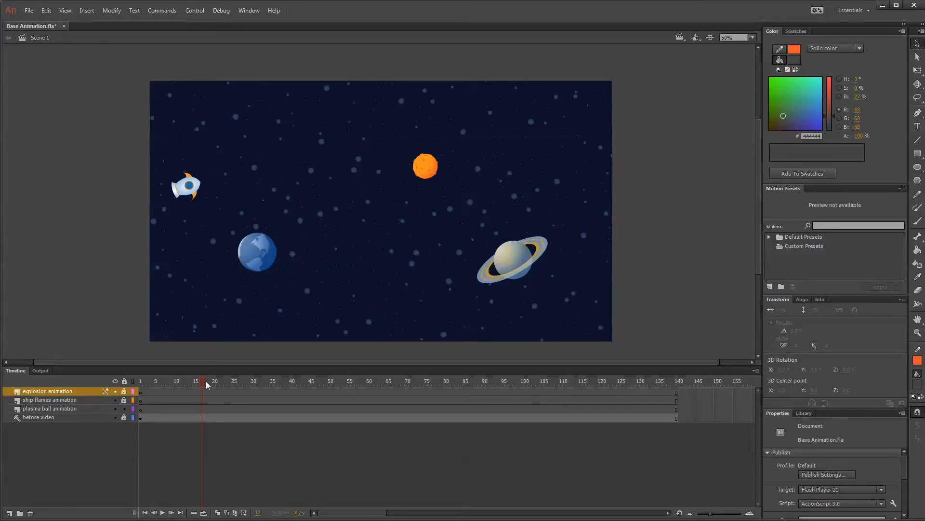
Insert a blank keyframe at frame 18 of the "plasma ball animation" layer, where the rocket has entered the scene.
{"action": "left_click_drag", "start_coordinate": [204, 380], "coordinate": [212, 380]}
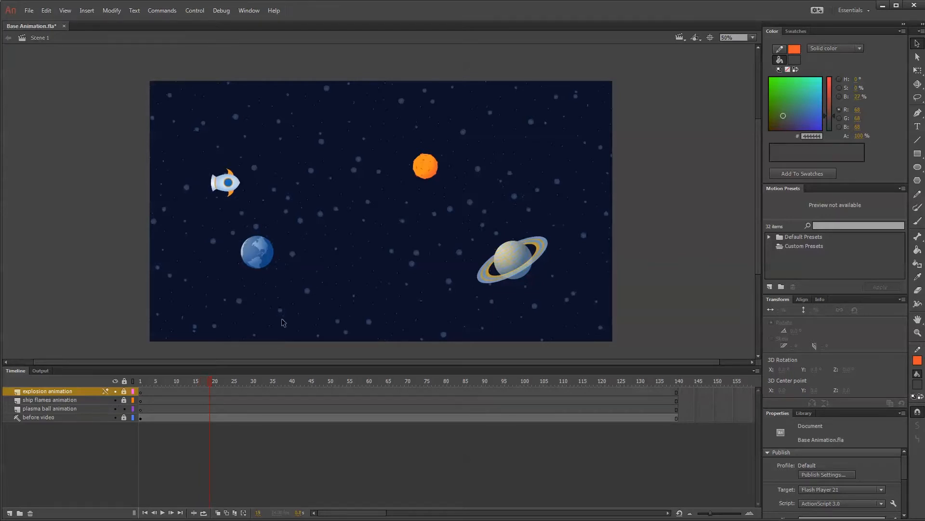
{"action": "left_click", "coordinate": [206, 408]}
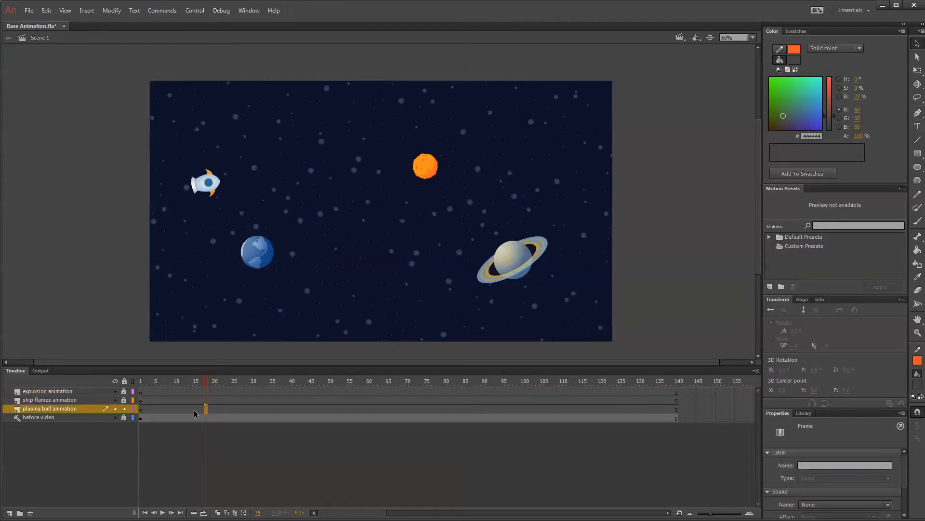
{"action": "left_click", "coordinate": [207, 381]}
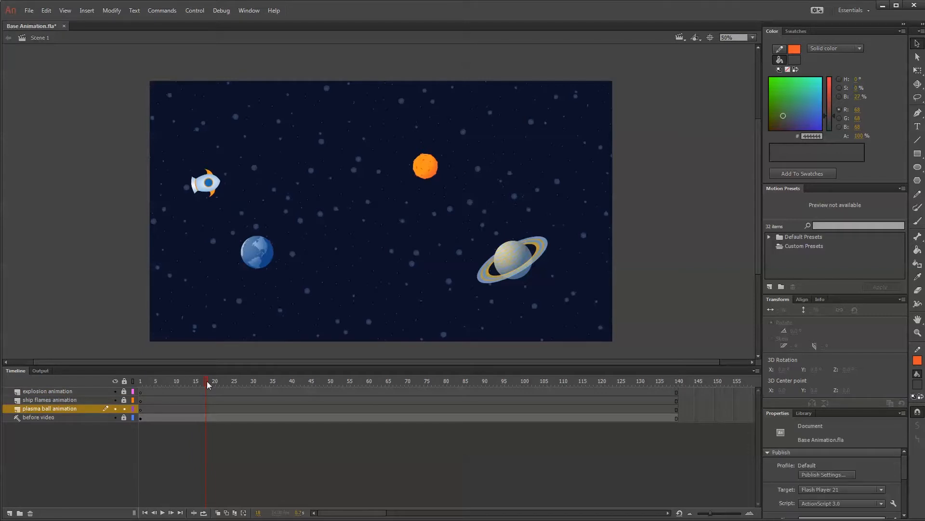
{"action": "left_click", "coordinate": [206, 408]}
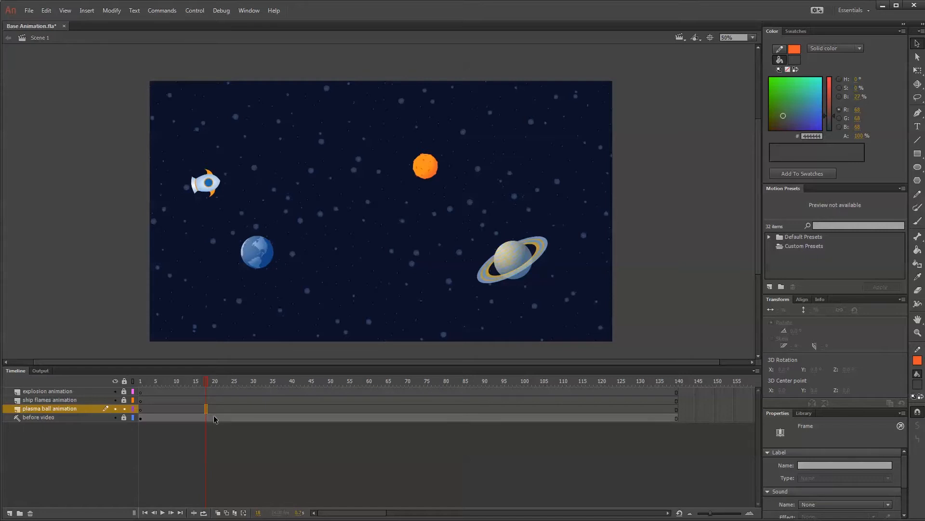
{"action": "key", "text": "F7"}
{"action": "left_click", "coordinate": [206, 408]}
Draw a wavy orange Pencil line with a 1.00 stroke, about 472 by 244 px, between the blue planet and the ringed planet.
{"action": "left_click", "coordinate": [919, 195]}
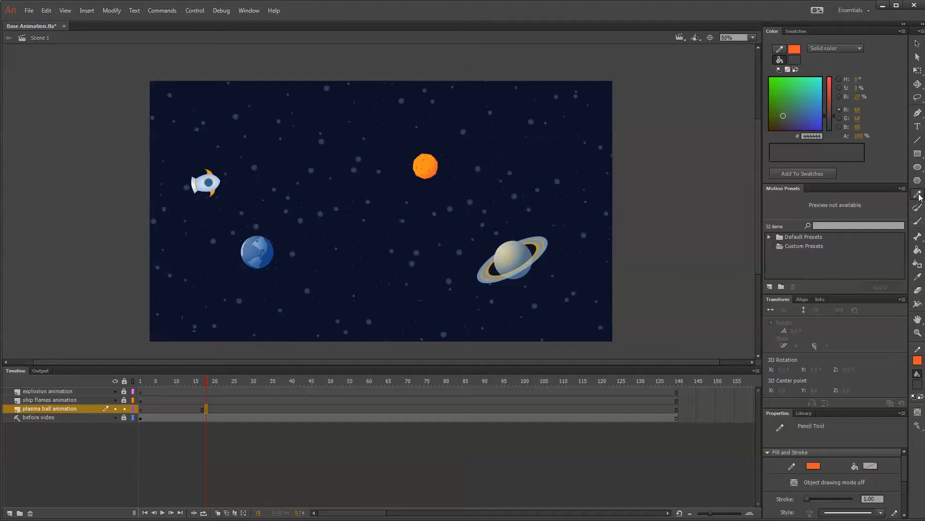
{"action": "left_click_drag", "start_coordinate": [864, 409], "coordinate": [864, 363]}
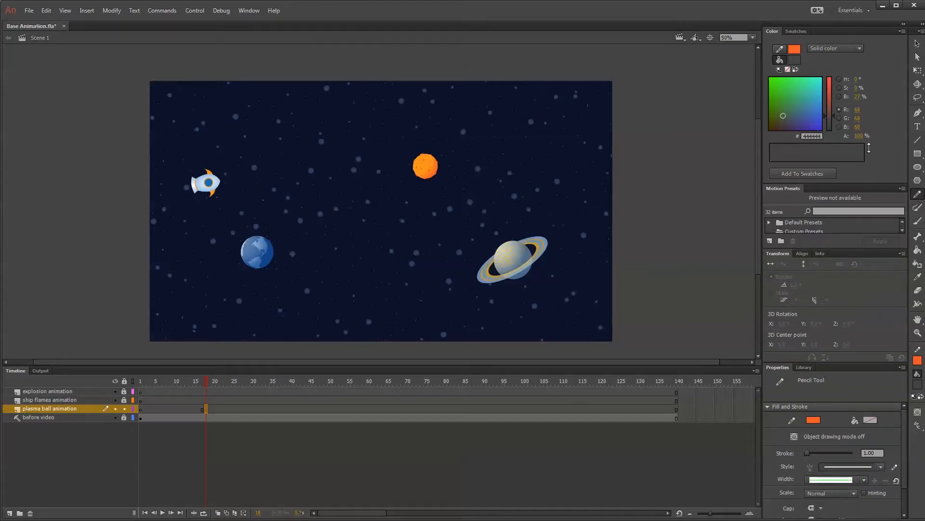
{"action": "scroll", "coordinate": [908, 444], "scroll_direction": "down", "scroll_amount": 2}
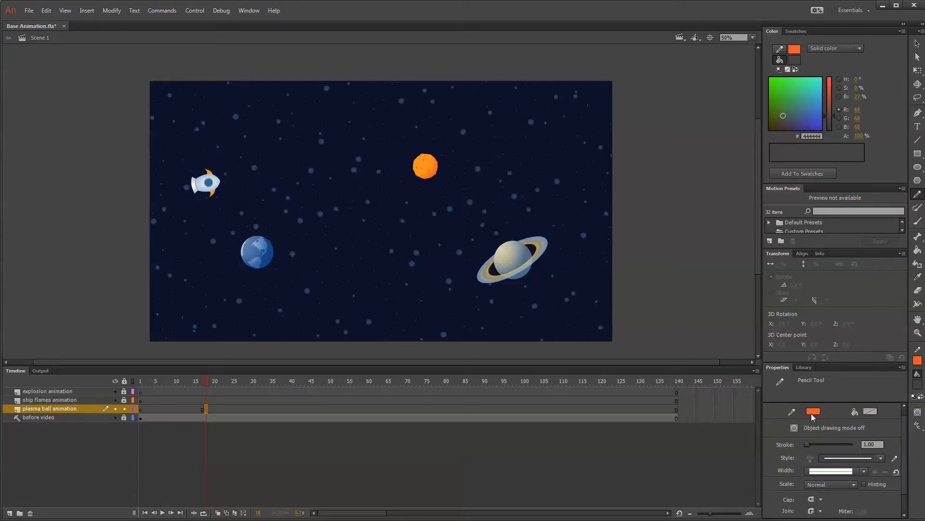
{"action": "left_click", "coordinate": [879, 459]}
{"action": "left_click", "coordinate": [865, 470]}
{"action": "left_click", "coordinate": [865, 472]}
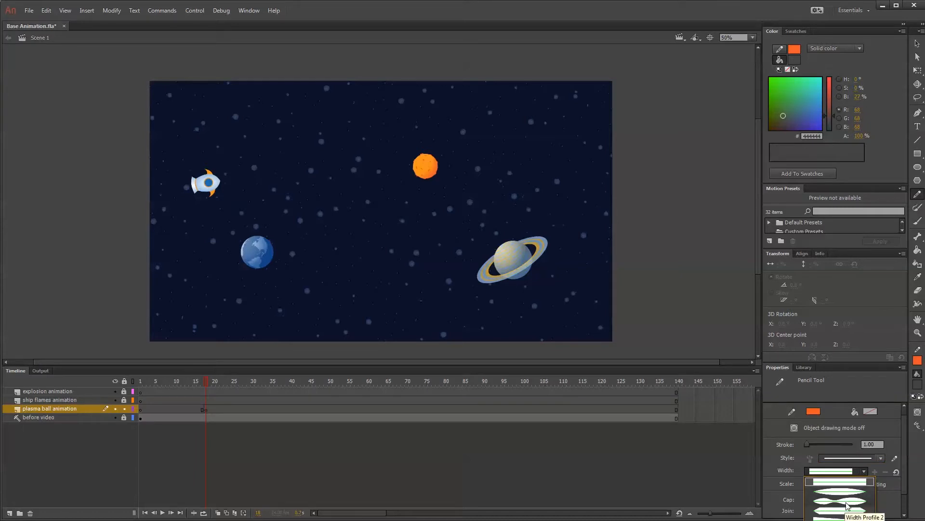
{"action": "left_click", "coordinate": [918, 209]}
{"action": "mouse_move", "coordinate": [340, 264]}
{"action": "left_mouse_down"}
{"action": "mouse_move", "coordinate": [351, 236]}
{"action": "mouse_move", "coordinate": [406, 237]}
{"action": "mouse_move", "coordinate": [453, 207]}
{"action": "left_mouse_up"}
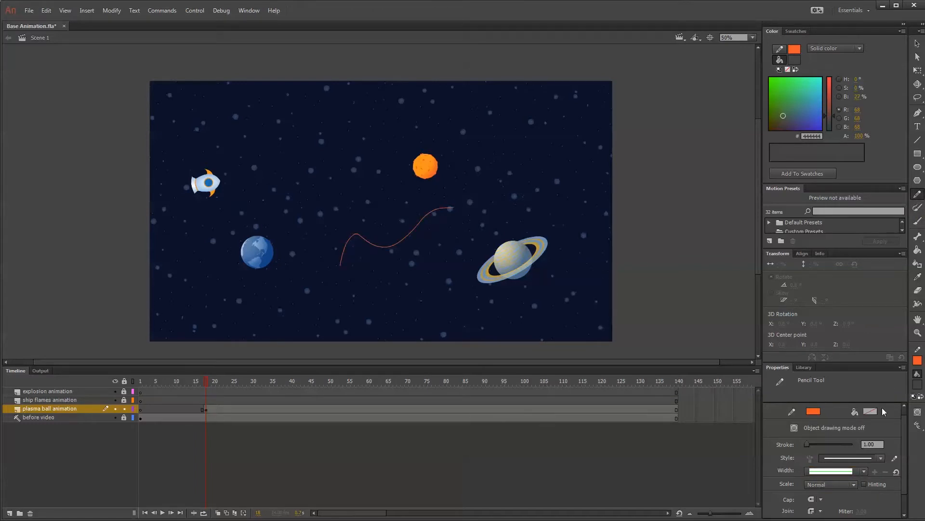
Select the wavy orange line and try smoothing it, followed by straightening it.
{"action": "left_click", "coordinate": [918, 44]}
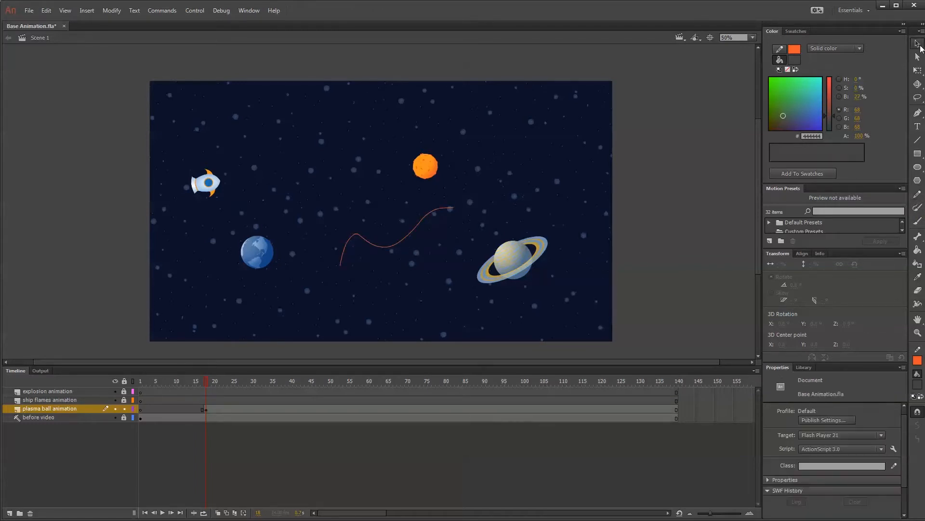
{"action": "left_click", "coordinate": [418, 225]}
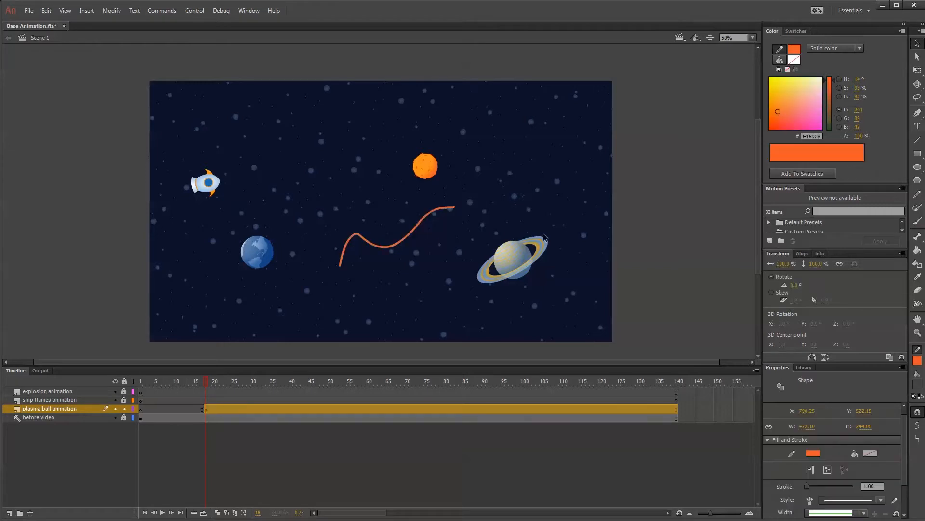
{"action": "left_click", "coordinate": [918, 426]}
{"action": "left_click", "coordinate": [918, 427]}
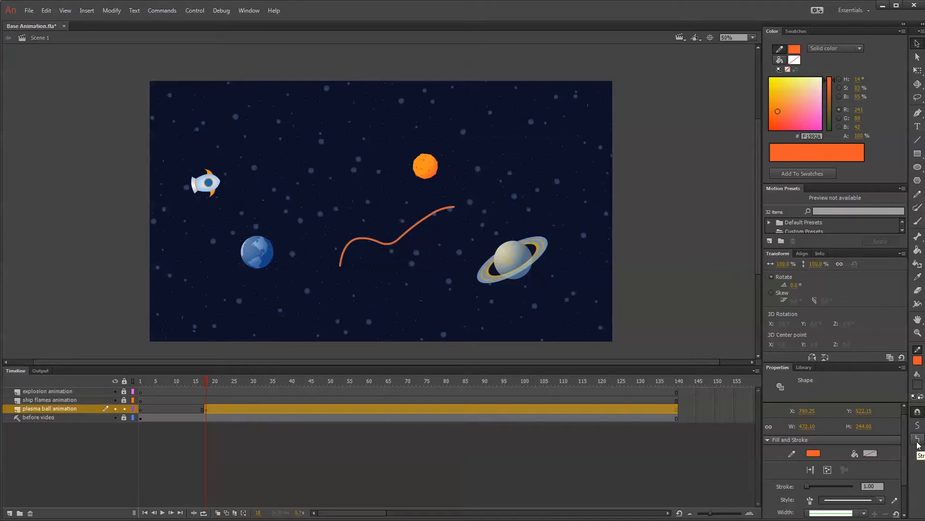
{"action": "left_click", "coordinate": [918, 440]}
{"action": "left_click", "coordinate": [918, 439]}
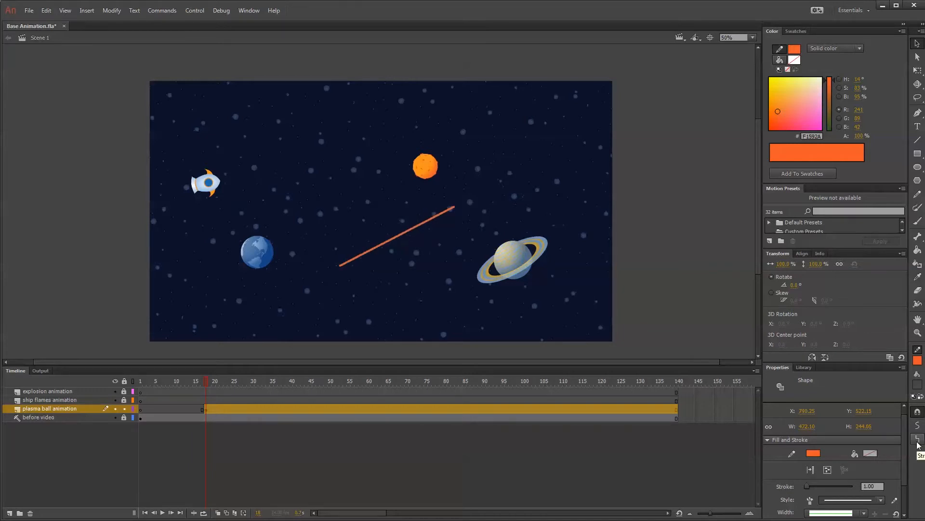
Undo the straightening and smoothing of the wavy orange line.
{"action": "key", "text": "ctrl+z"}
{"action": "key", "text": "ctrl+z"}
{"action": "key", "text": "ctrl+z"}
{"action": "key", "text": "ctrl+z"}
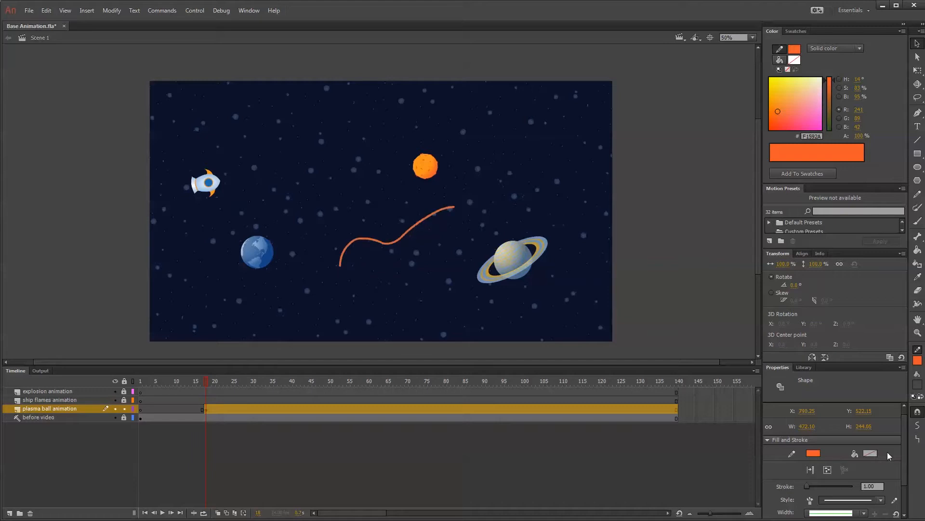
{"action": "key", "text": "ctrl+z"}
{"action": "key", "text": "ctrl+z"}
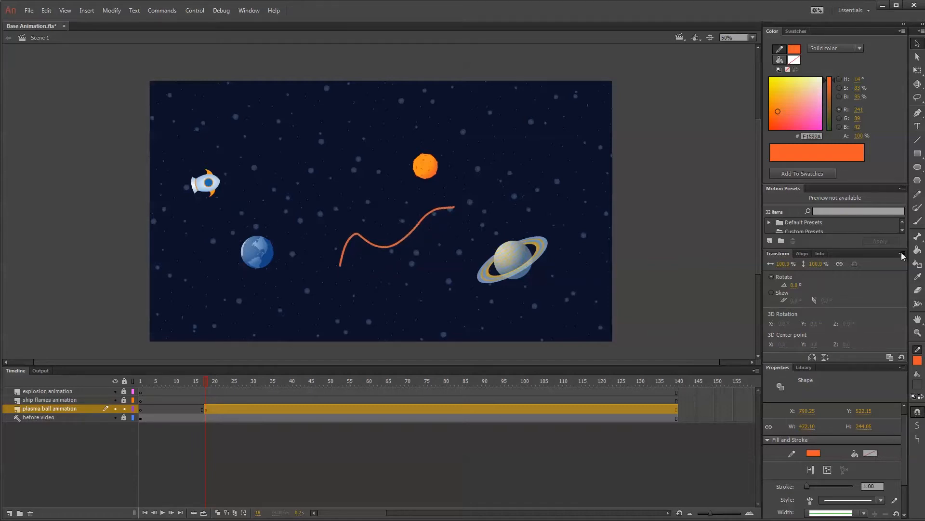
Try a freehand Pencil curve in Smooth mode above the ringed planet and undo it.
{"action": "left_click", "coordinate": [918, 193]}
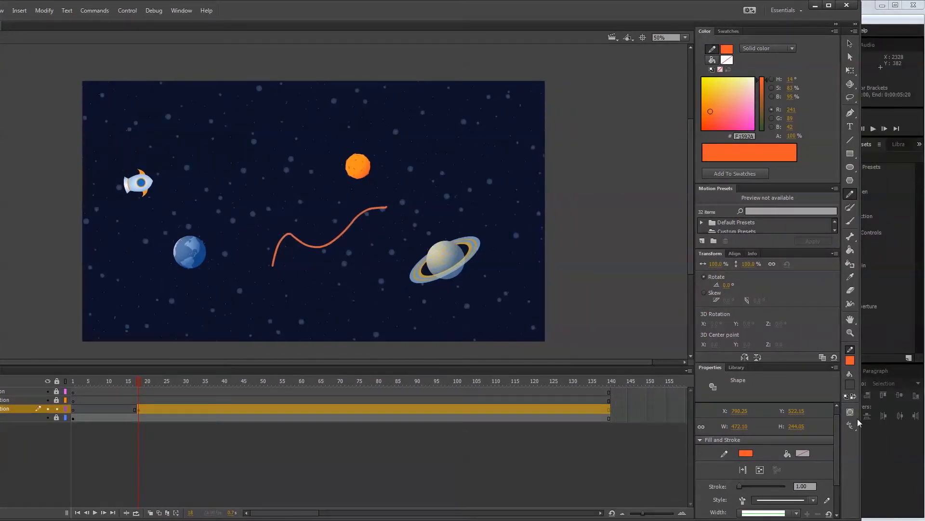
{"action": "left_click", "coordinate": [849, 424]}
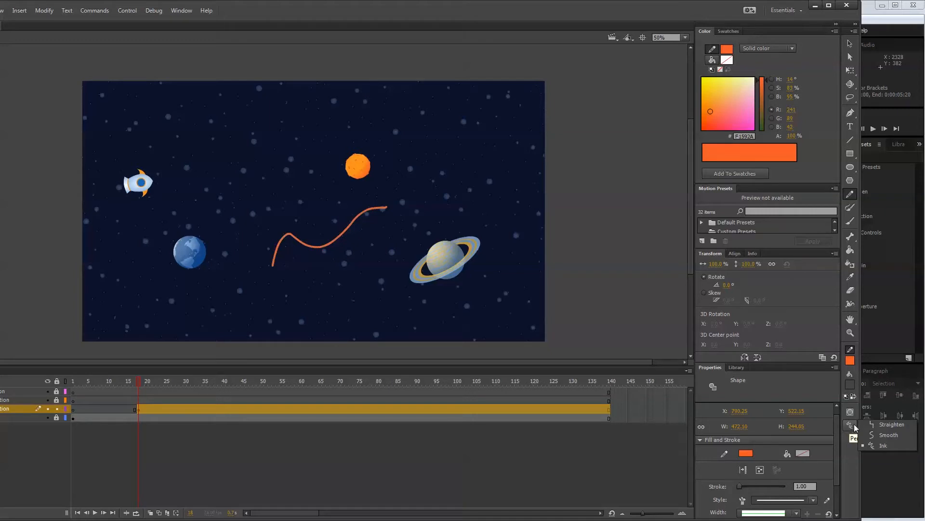
{"action": "left_click", "coordinate": [880, 436]}
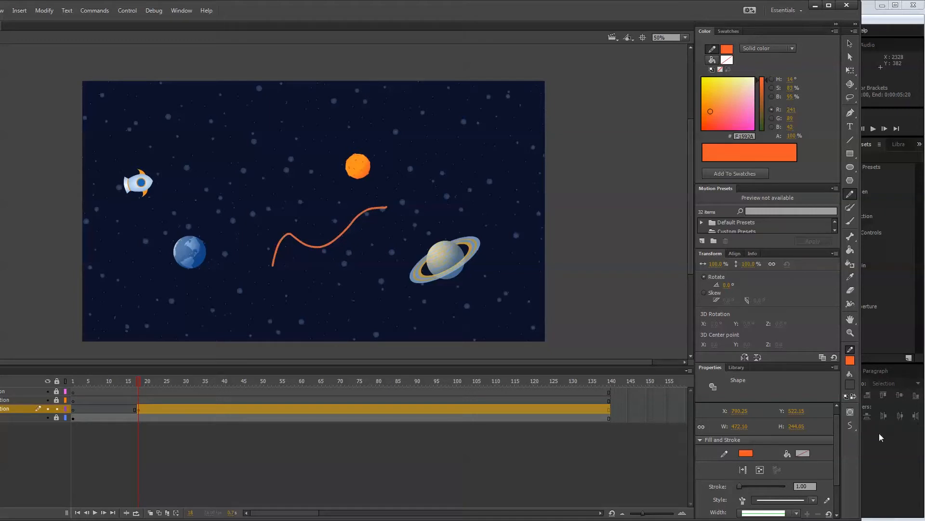
{"action": "mouse_move", "coordinate": [425, 204]}
{"action": "left_mouse_down"}
{"action": "mouse_move", "coordinate": [450, 165]}
{"action": "mouse_move", "coordinate": [468, 145]}
{"action": "mouse_move", "coordinate": [489, 156]}
{"action": "left_mouse_up"}
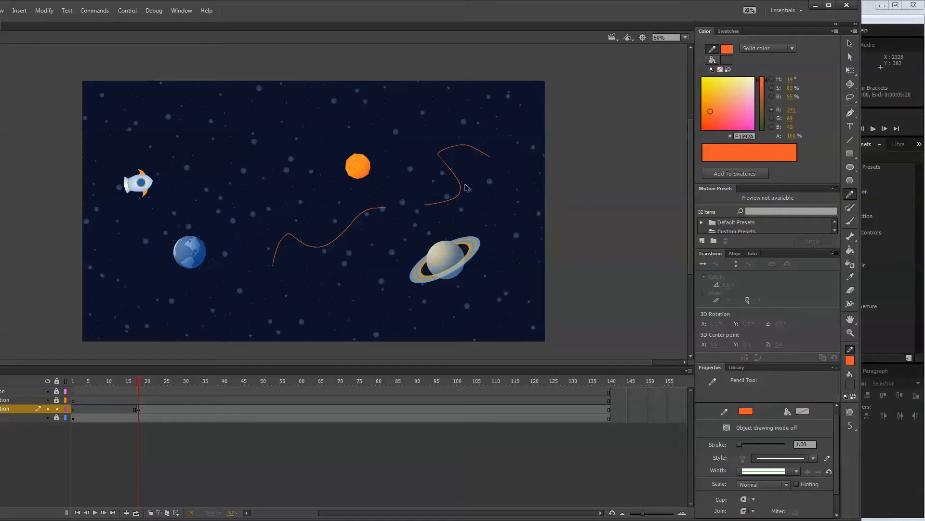
{"action": "key", "text": "ctrl+z"}
Set the Pencil mode to Straighten and draw two freehand test lines above the ringed planet.
{"action": "left_click", "coordinate": [850, 425]}
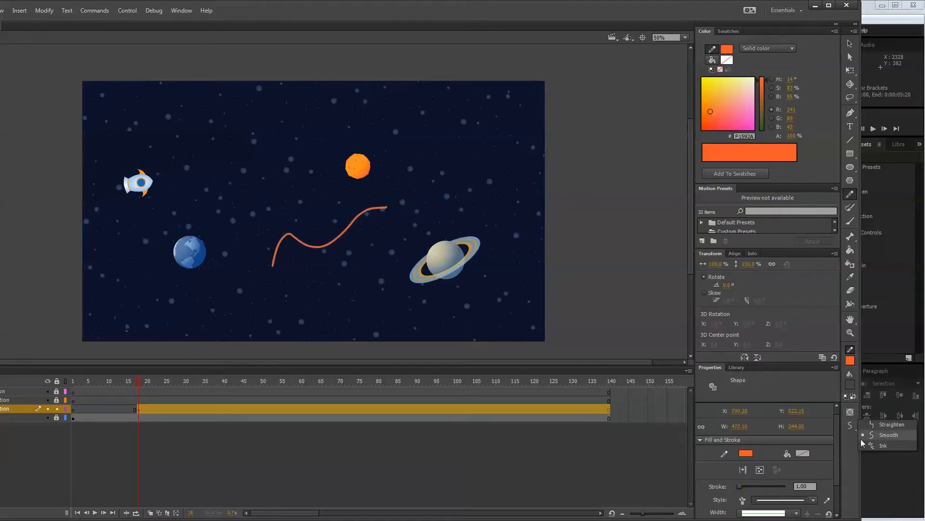
{"action": "left_click", "coordinate": [886, 426]}
{"action": "mouse_move", "coordinate": [419, 185]}
{"action": "left_mouse_down"}
{"action": "mouse_move", "coordinate": [429, 146]}
{"action": "mouse_move", "coordinate": [466, 146]}
{"action": "mouse_move", "coordinate": [465, 170]}
{"action": "mouse_move", "coordinate": [512, 170]}
{"action": "left_mouse_up"}
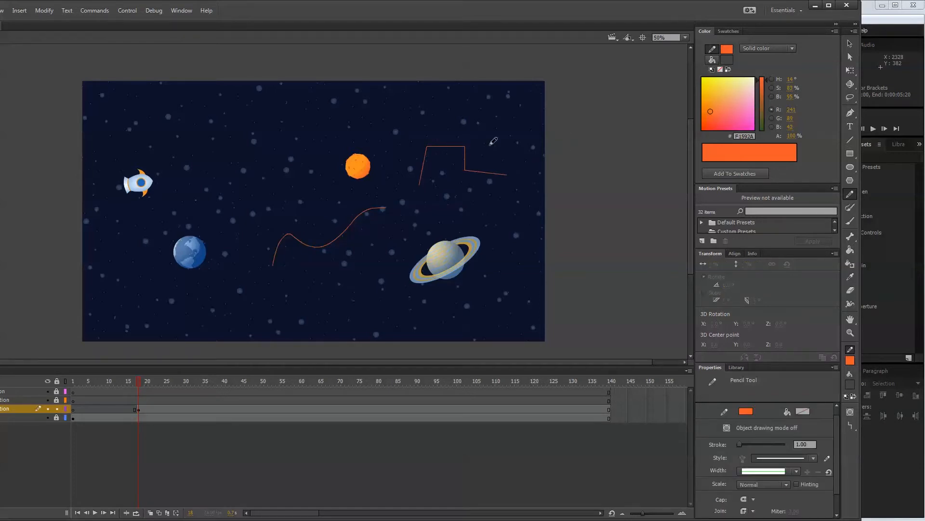
{"action": "mouse_move", "coordinate": [441, 208]}
{"action": "left_mouse_down"}
{"action": "mouse_move", "coordinate": [459, 191]}
{"action": "mouse_move", "coordinate": [481, 214]}
{"action": "mouse_move", "coordinate": [507, 199]}
{"action": "left_mouse_up"}
Set the Pencil mode to Ink and draw a wavy freehand line beneath the orange planet, above the first line.
{"action": "left_click", "coordinate": [851, 427]}
{"action": "left_click", "coordinate": [882, 445]}
{"action": "mouse_move", "coordinate": [275, 193]}
{"action": "left_mouse_down"}
{"action": "mouse_move", "coordinate": [356, 194]}
{"action": "mouse_move", "coordinate": [404, 193]}
{"action": "left_mouse_up"}
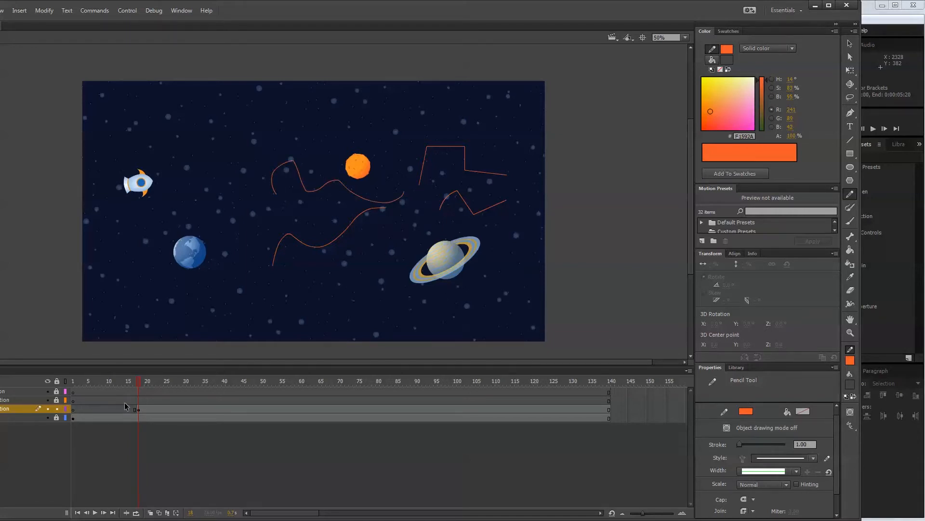
Select the whole stepped line above the ringed planet and apply Width Profile 1 to its stroke.
{"action": "left_click", "coordinate": [139, 410]}
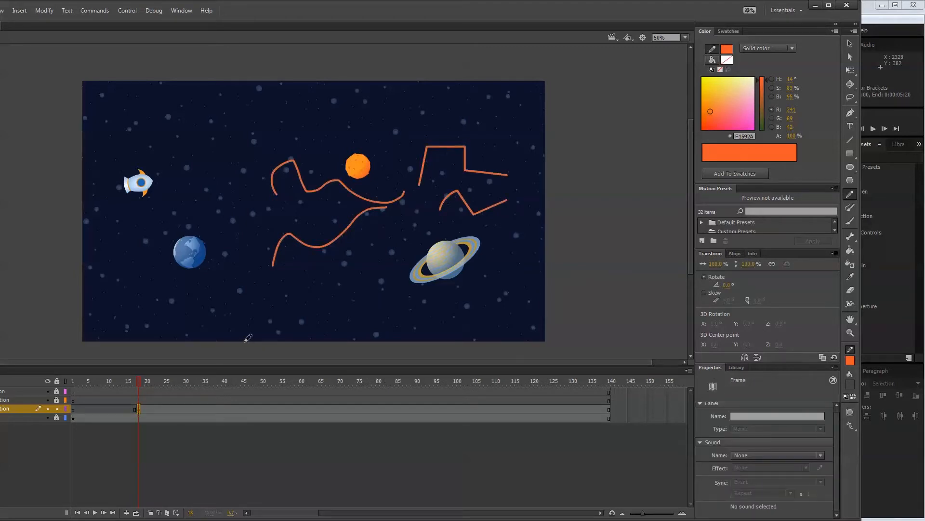
{"action": "left_click", "coordinate": [849, 43]}
{"action": "left_click", "coordinate": [563, 132]}
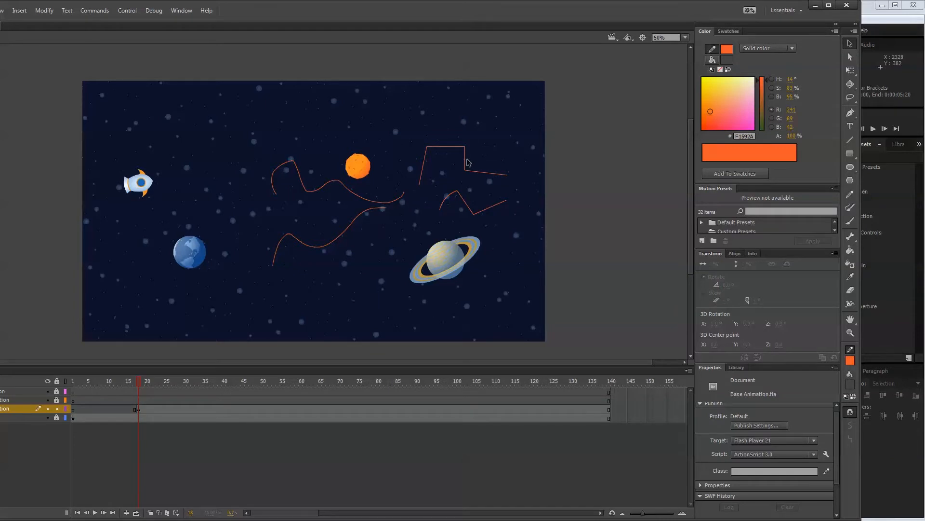
{"action": "double_click", "coordinate": [466, 161]}
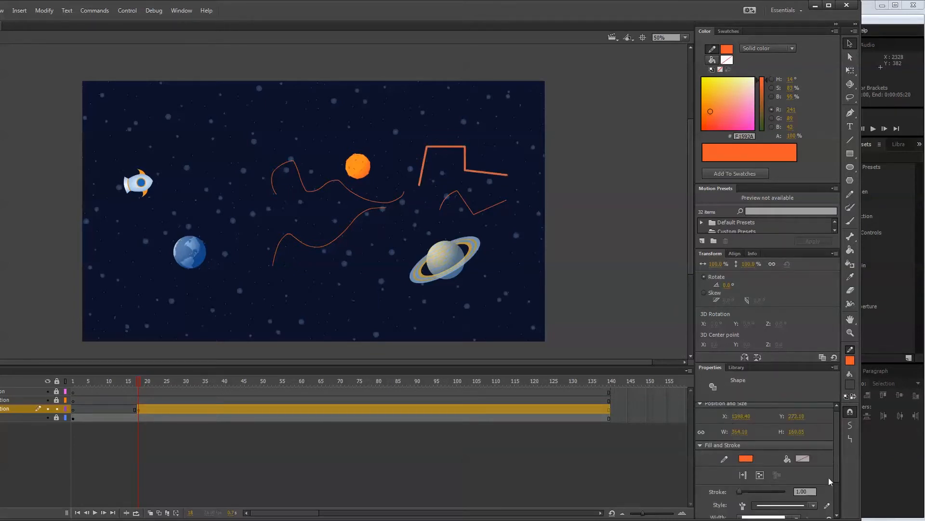
{"action": "left_click_drag", "start_coordinate": [835, 467], "coordinate": [838, 496]}
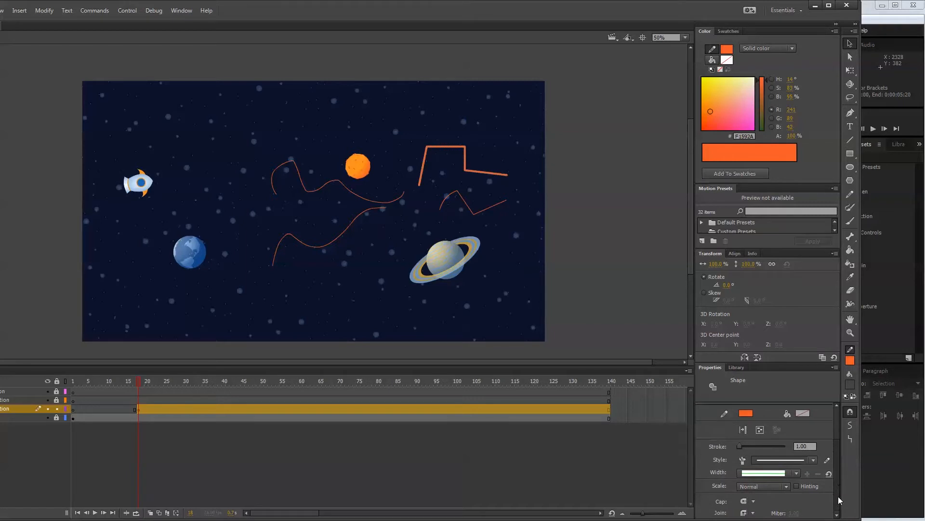
{"action": "left_click", "coordinate": [796, 473]}
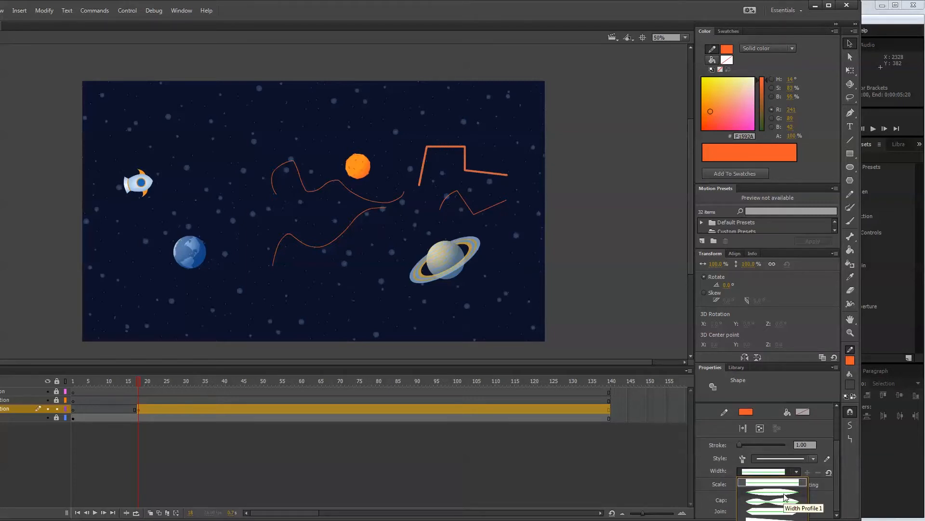
{"action": "left_click", "coordinate": [784, 494]}
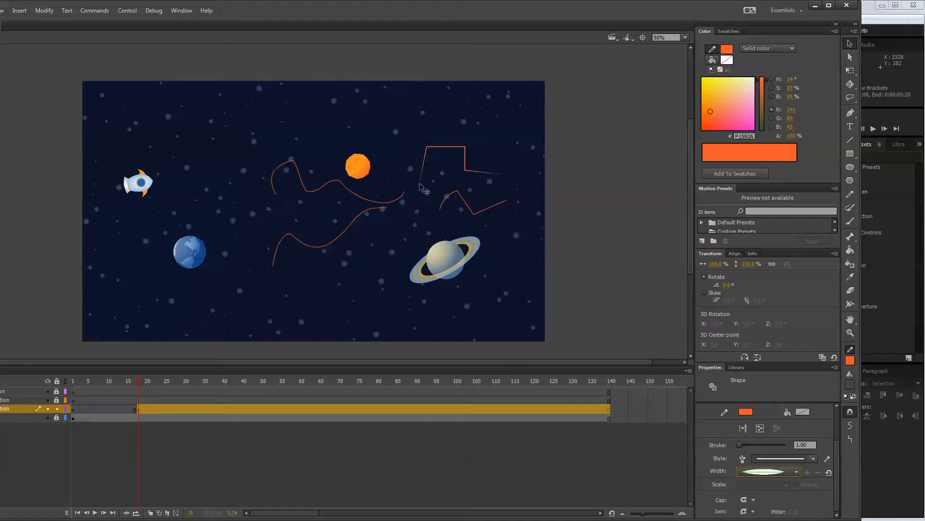
Thicken the stepped line's stroke to about 24 and deselect it.
{"action": "left_click", "coordinate": [739, 445]}
{"action": "left_click_drag", "start_coordinate": [741, 447], "coordinate": [746, 446]}
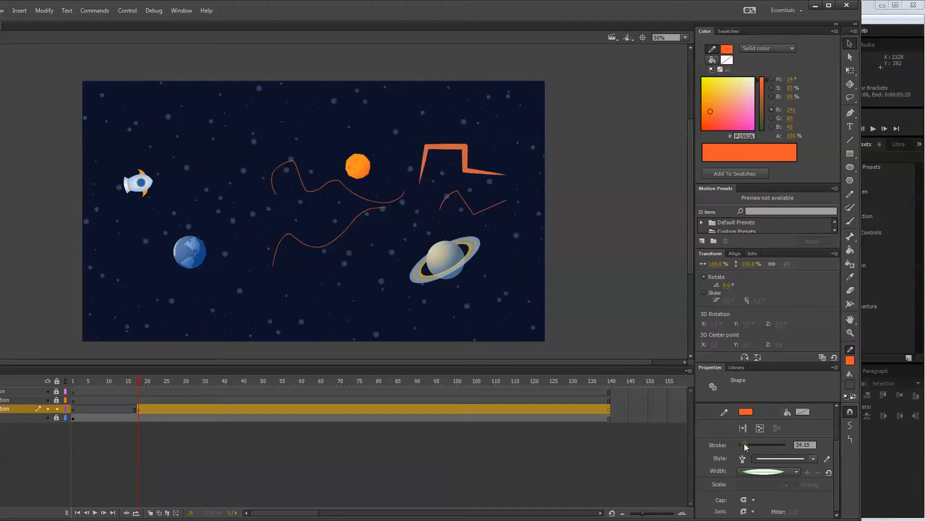
{"action": "left_click", "coordinate": [629, 205]}
Select individual segments of the thick stepped line to examine how the width profile applies to each one.
{"action": "left_click", "coordinate": [460, 149]}
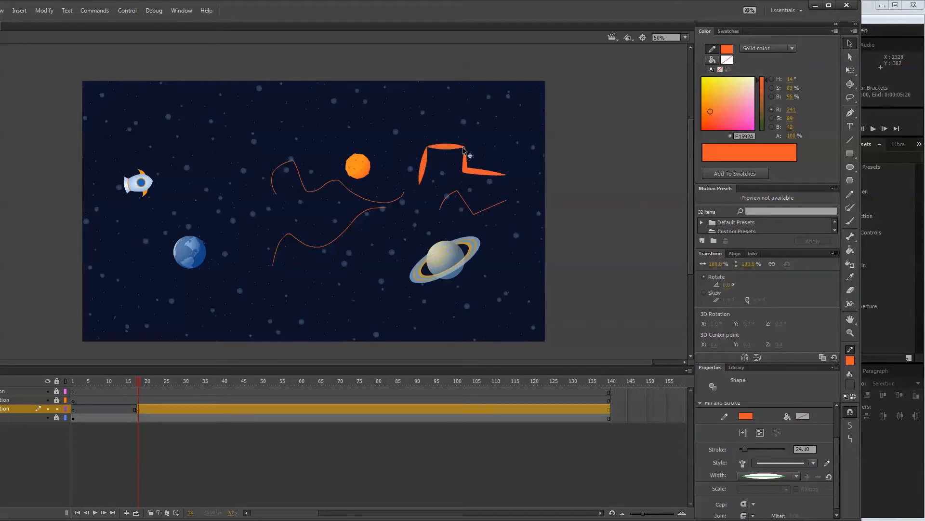
{"action": "left_click", "coordinate": [466, 159]}
{"action": "left_click", "coordinate": [581, 141]}
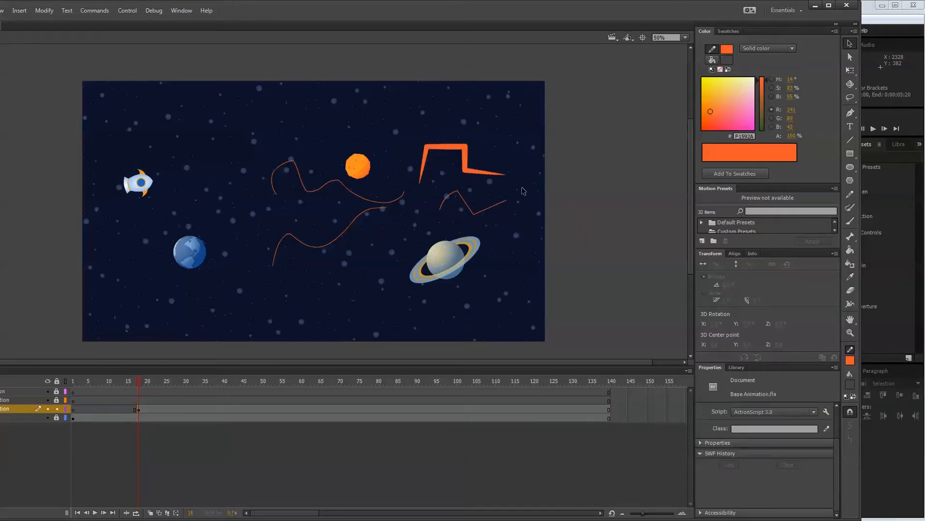
{"action": "left_click", "coordinate": [466, 160]}
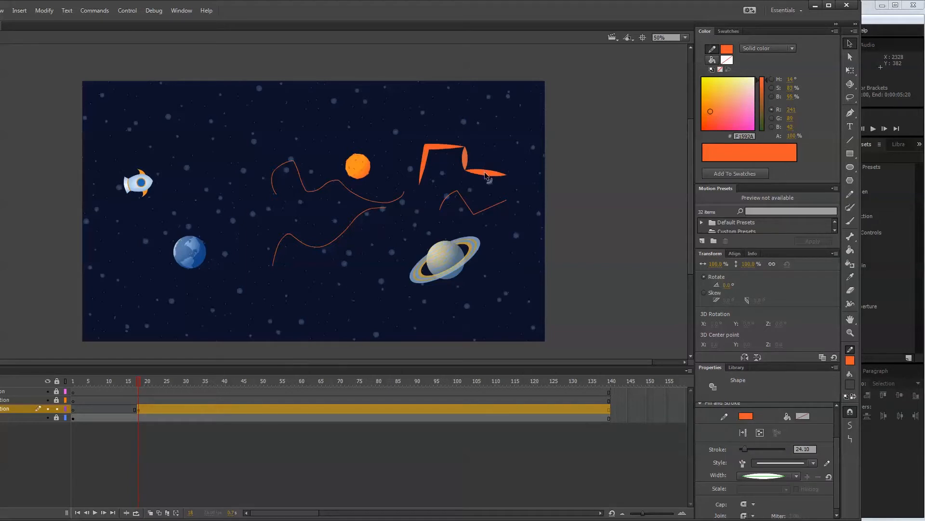
{"action": "left_click_drag", "start_coordinate": [443, 151], "coordinate": [433, 154]}
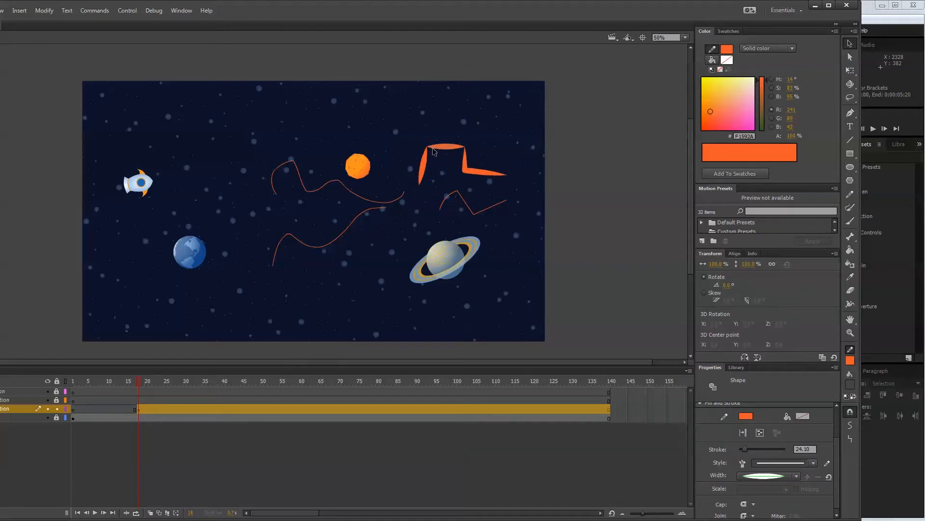
{"action": "left_click", "coordinate": [426, 168]}
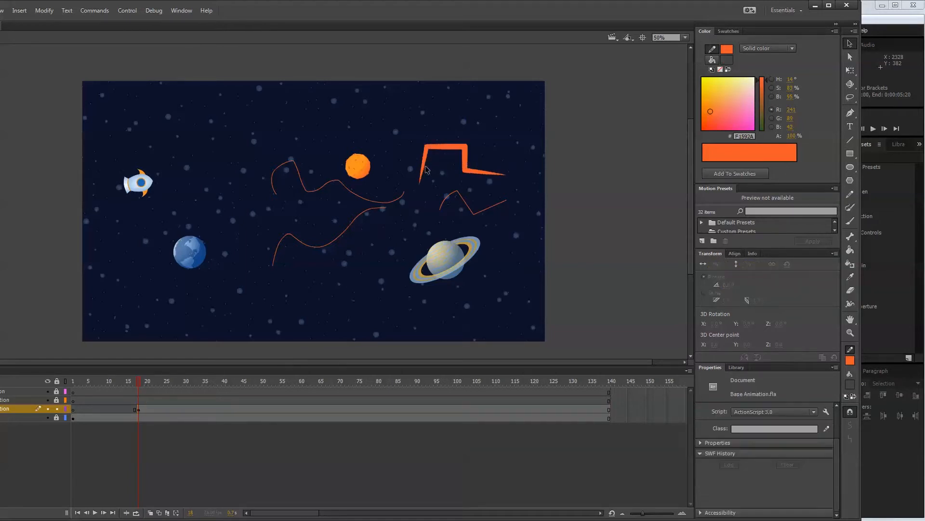
Select the whole stepped line and apply the variable width profile with two bulges to its stroke.
{"action": "left_click", "coordinate": [426, 168]}
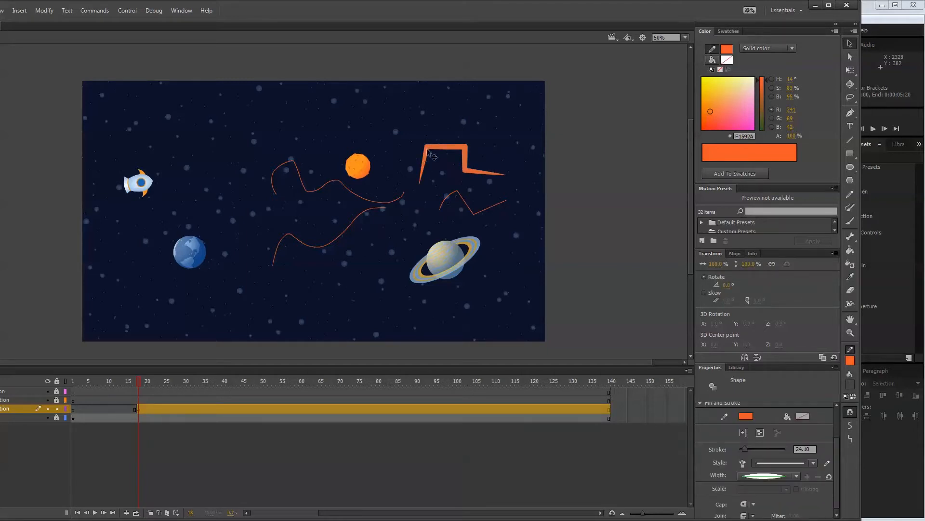
{"action": "left_click", "coordinate": [795, 477]}
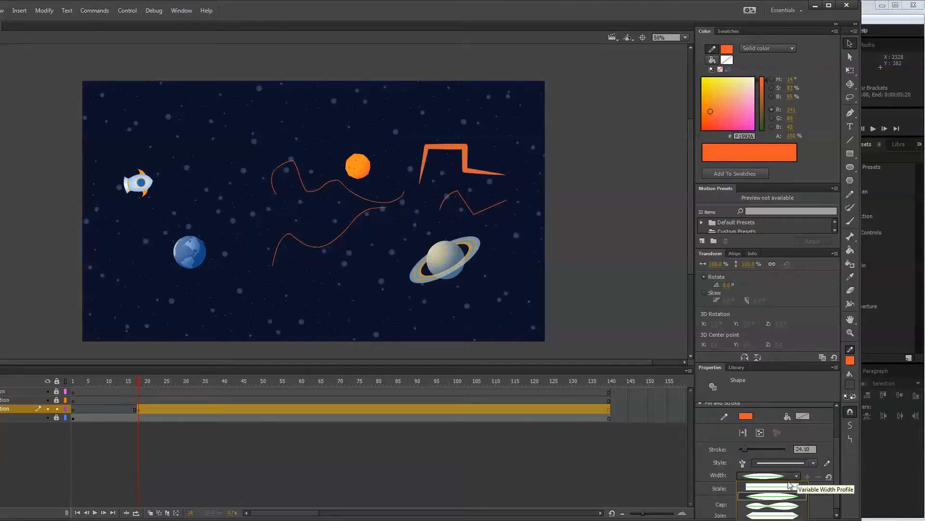
{"action": "left_click", "coordinate": [784, 510]}
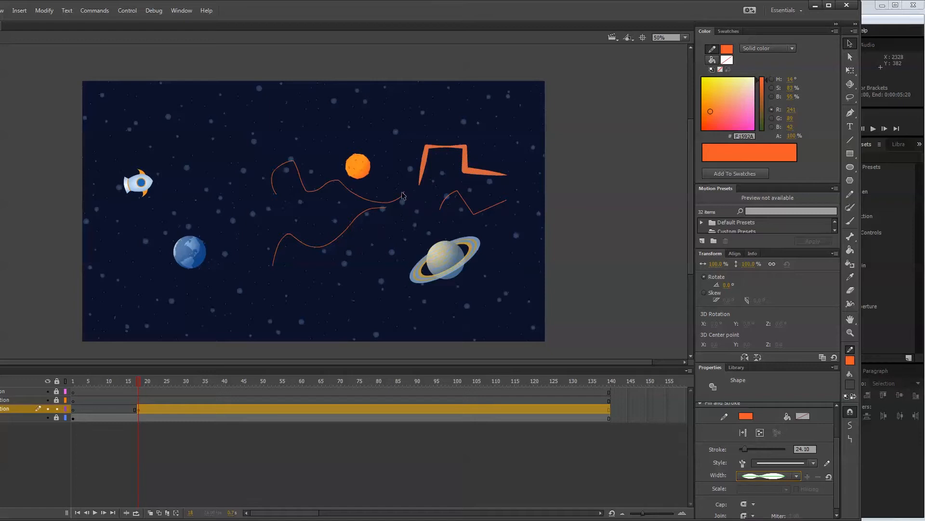
{"action": "left_click", "coordinate": [797, 476]}
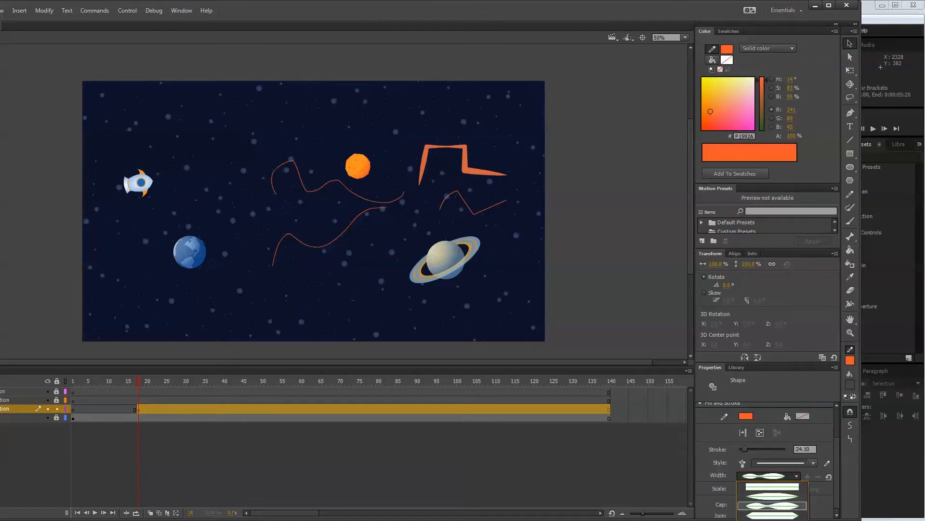
{"action": "left_click", "coordinate": [781, 505]}
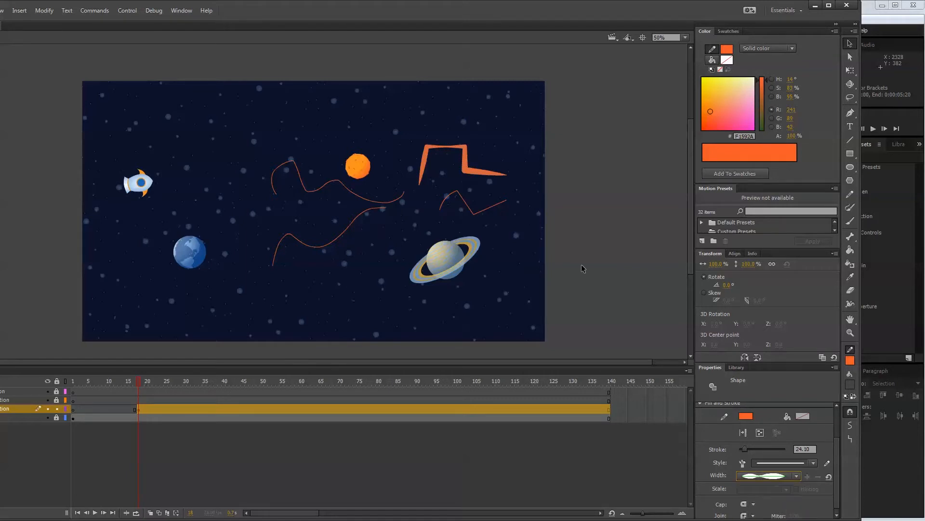
{"action": "left_click", "coordinate": [560, 183]}
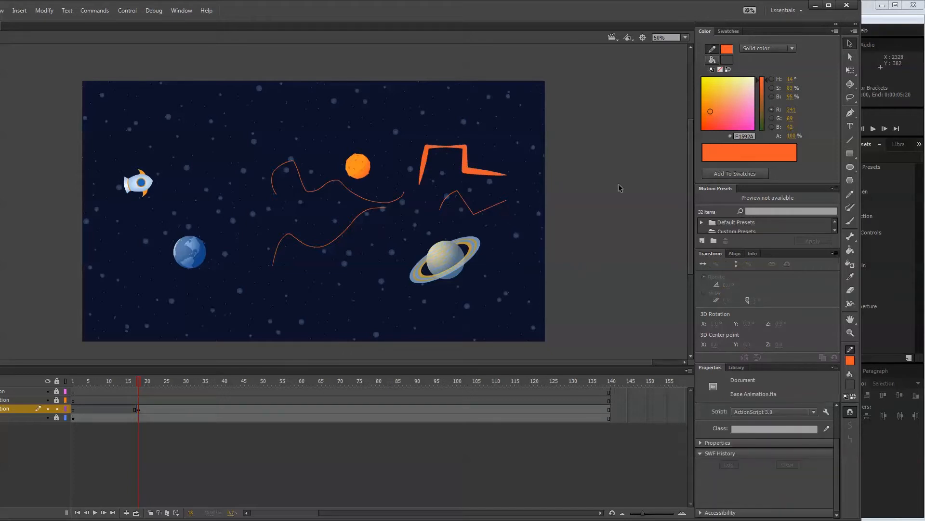
Set the stepped line's stroke size to 5.
{"action": "left_click", "coordinate": [476, 176]}
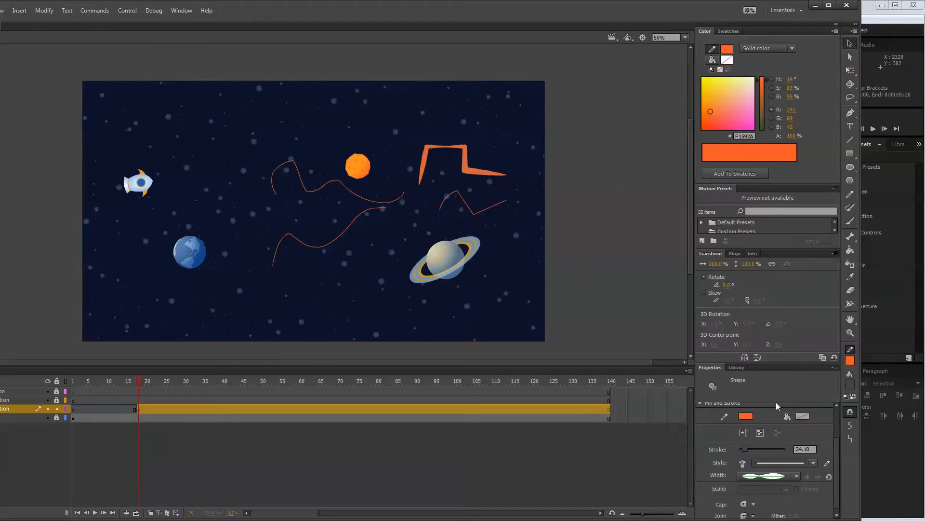
{"action": "left_click", "coordinate": [746, 449]}
{"action": "type", "text": "5"}
{"action": "key", "text": "Return"}
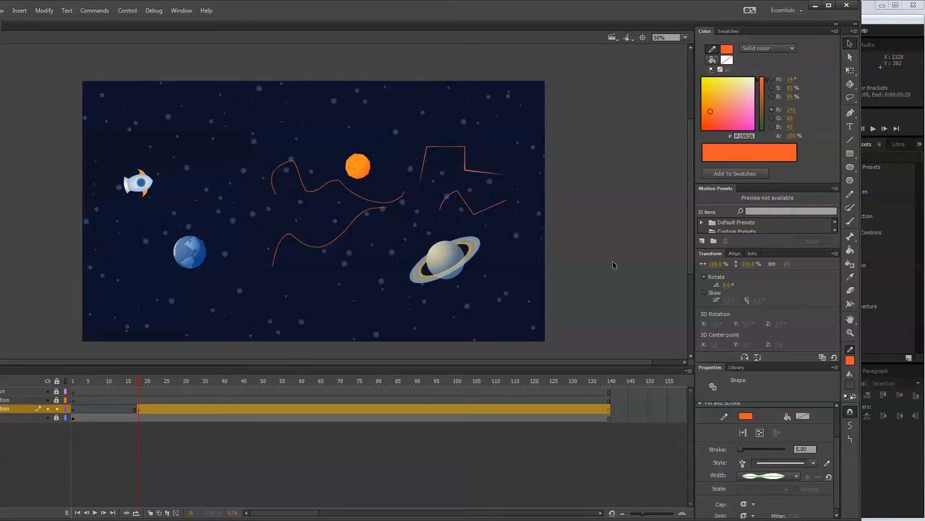
Delete the two angular test lines above the ringed planet and the two wavy lines near the orange planet.
{"action": "left_click", "coordinate": [471, 202]}
{"action": "left_click", "coordinate": [474, 210]}
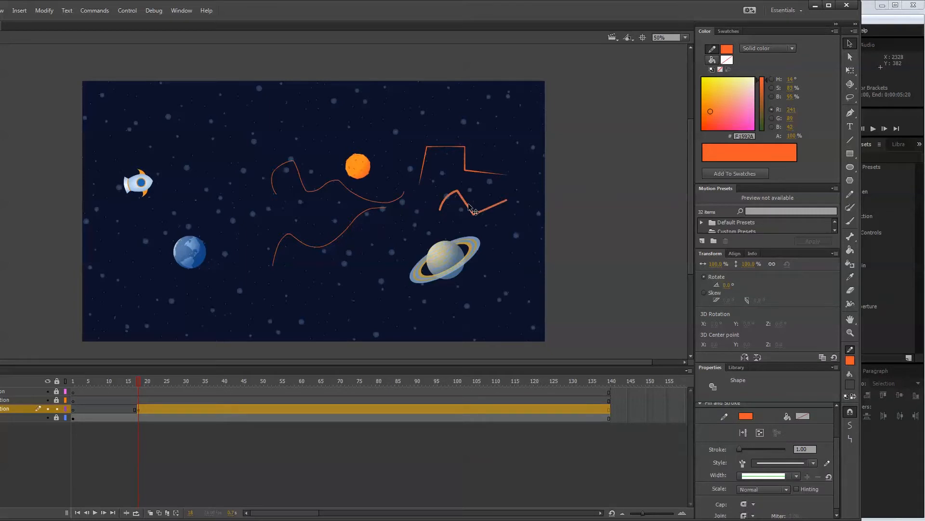
{"action": "key", "text": "Delete"}
{"action": "left_click", "coordinate": [466, 154]}
{"action": "key", "text": "Delete"}
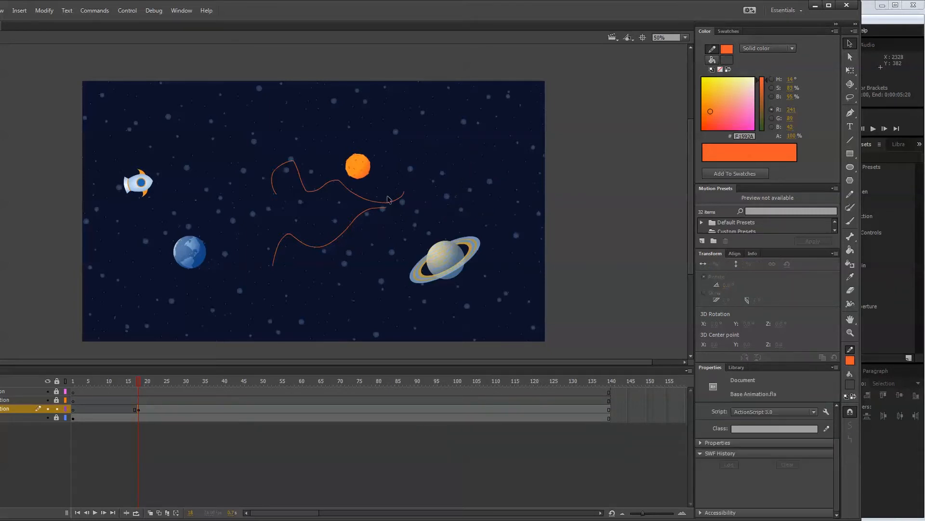
{"action": "left_click", "coordinate": [391, 201]}
{"action": "key", "text": "Delete"}
{"action": "left_click", "coordinate": [370, 214]}
{"action": "key", "text": "Delete"}
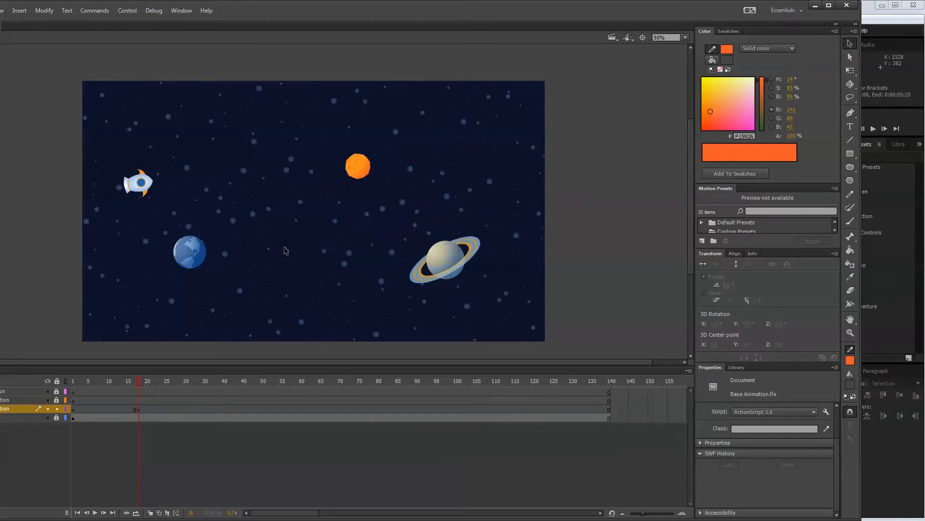
On the frame 18 keyframe, draw a wavy freehand Pencil outline closely around the blue planet.
{"action": "left_click", "coordinate": [139, 409]}
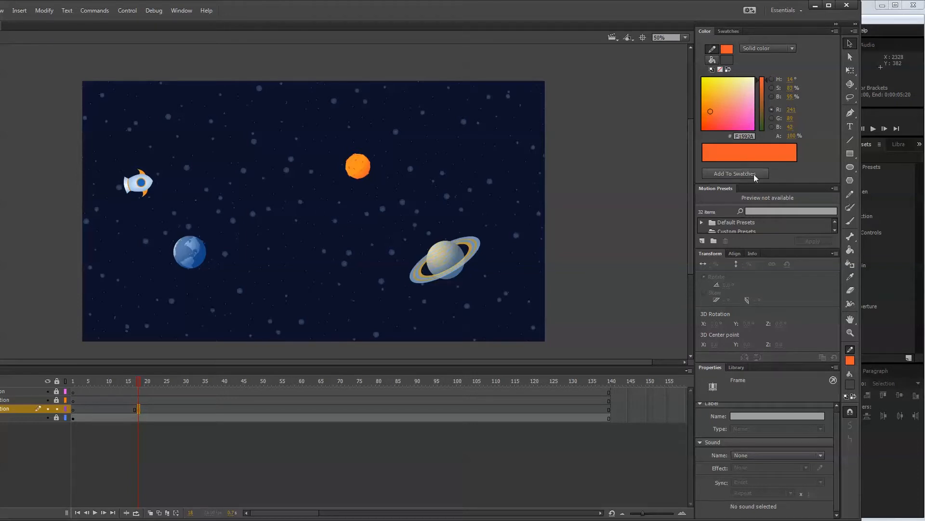
{"action": "left_click", "coordinate": [850, 195]}
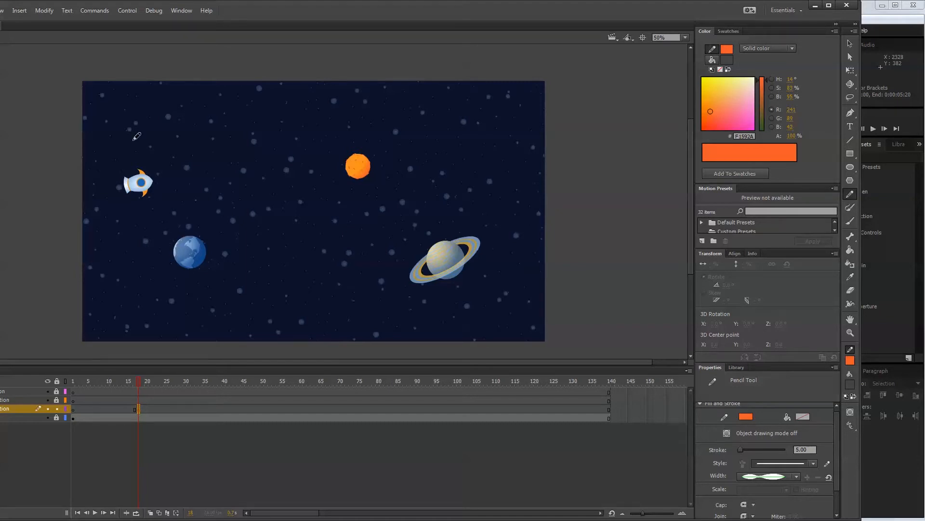
{"action": "key", "text": "ctrl+equal"}
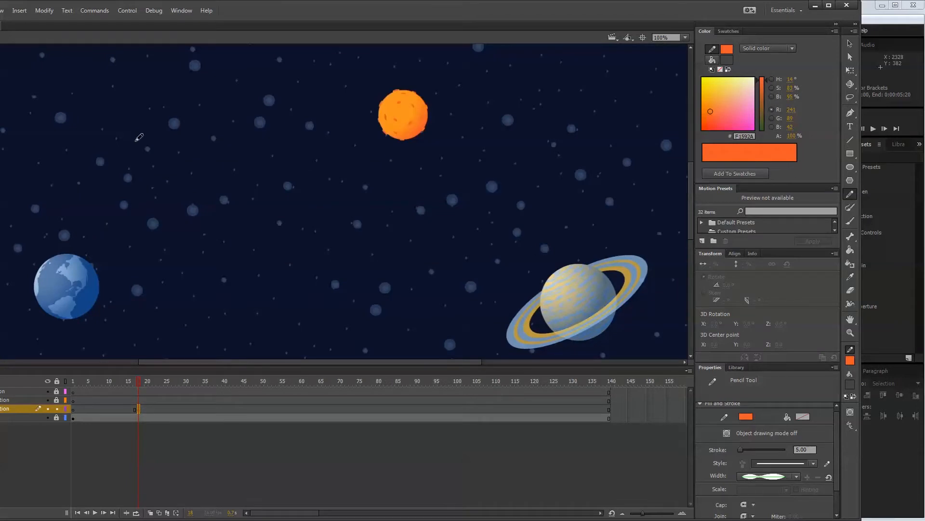
{"action": "left_click_drag", "start_coordinate": [407, 363], "coordinate": [302, 350]}
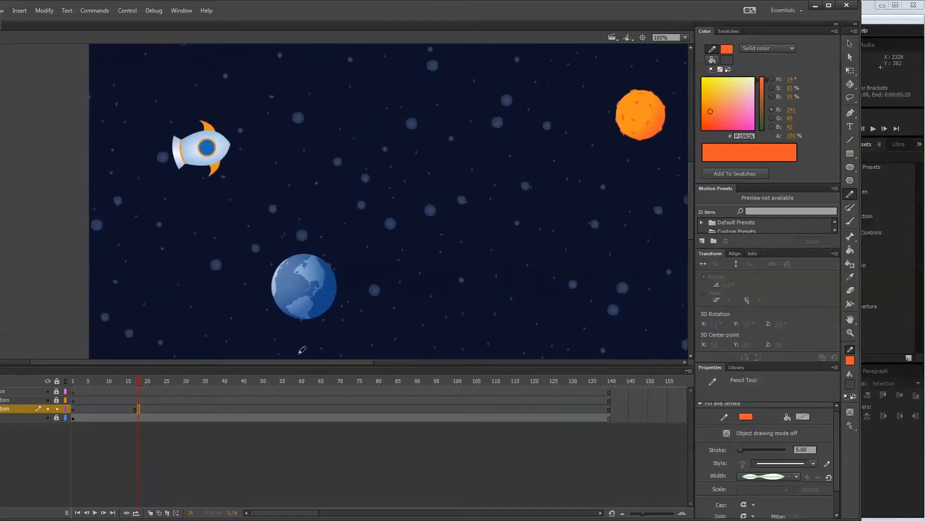
{"action": "key", "text": "ctrl+equal"}
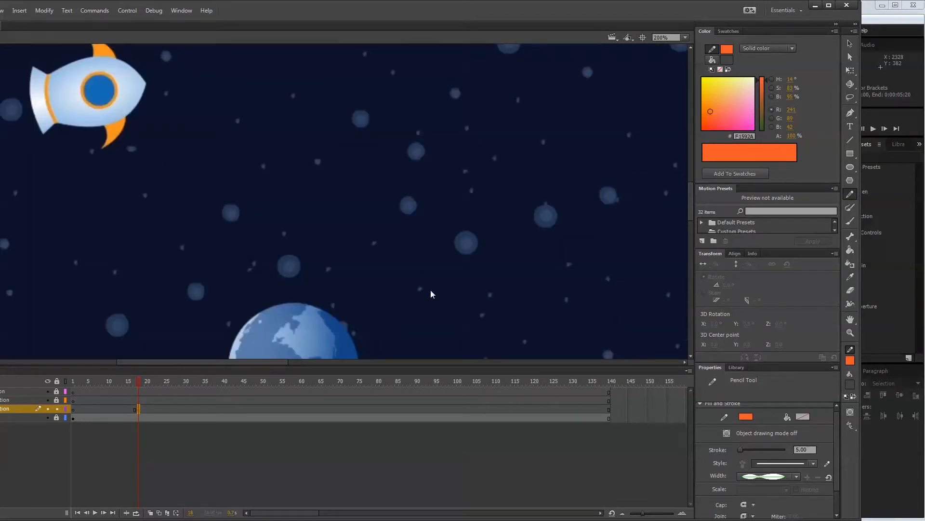
{"action": "scroll", "coordinate": [431, 293], "scroll_direction": "down", "scroll_amount": 5}
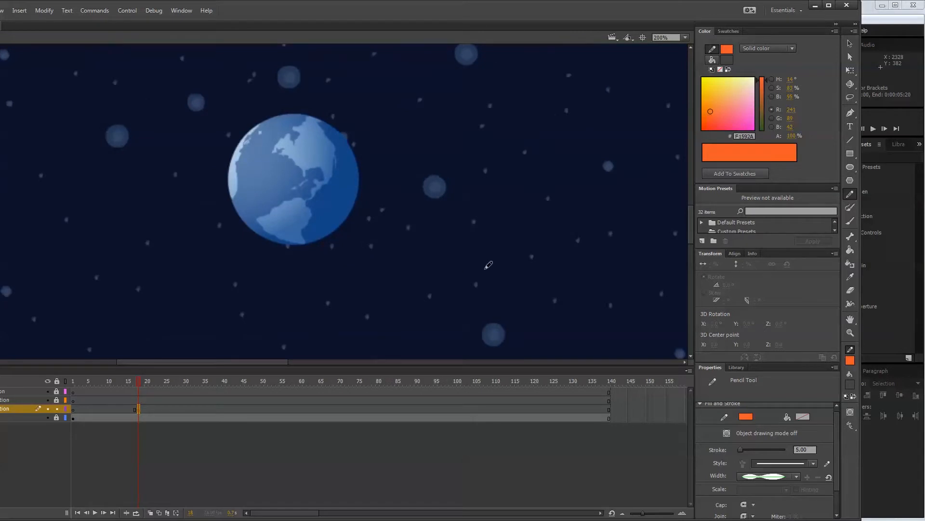
{"action": "left_click", "coordinate": [138, 409]}
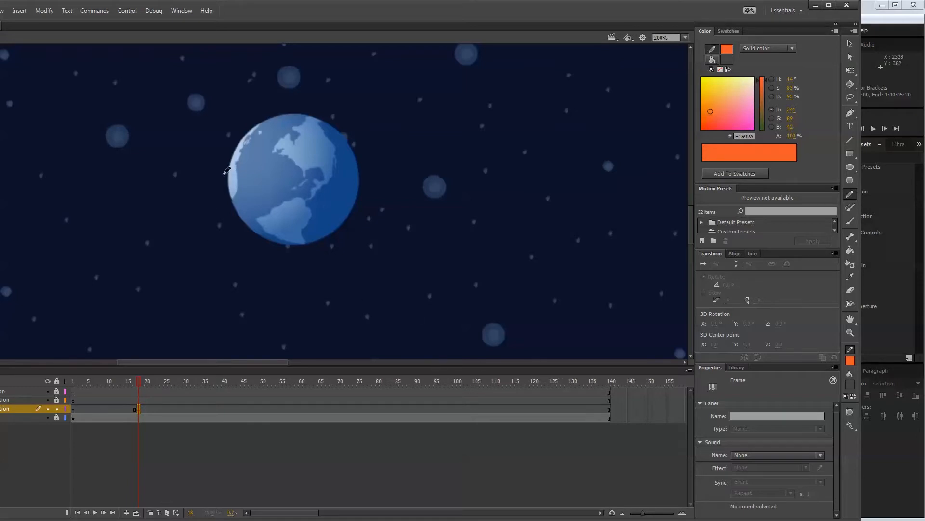
{"action": "mouse_move", "coordinate": [223, 177]}
{"action": "left_mouse_down"}
{"action": "mouse_move", "coordinate": [239, 134]}
{"action": "mouse_move", "coordinate": [263, 114]}
{"action": "mouse_move", "coordinate": [290, 104]}
{"action": "mouse_move", "coordinate": [330, 109]}
{"action": "mouse_move", "coordinate": [355, 134]}
{"action": "mouse_move", "coordinate": [365, 174]}
{"action": "mouse_move", "coordinate": [358, 222]}
{"action": "mouse_move", "coordinate": [327, 247]}
{"action": "mouse_move", "coordinate": [288, 252]}
{"action": "mouse_move", "coordinate": [255, 236]}
{"action": "mouse_move", "coordinate": [235, 211]}
{"action": "mouse_move", "coordinate": [225, 165]}
{"action": "left_mouse_up"}
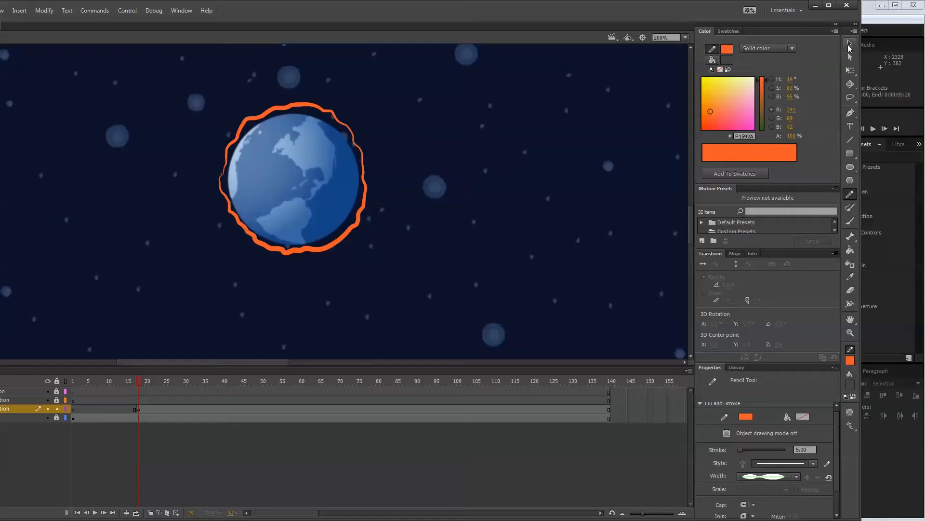
Adjust the loose end of the freehand outline beside the blue planet's left edge to close the loop.
{"action": "left_click", "coordinate": [850, 44]}
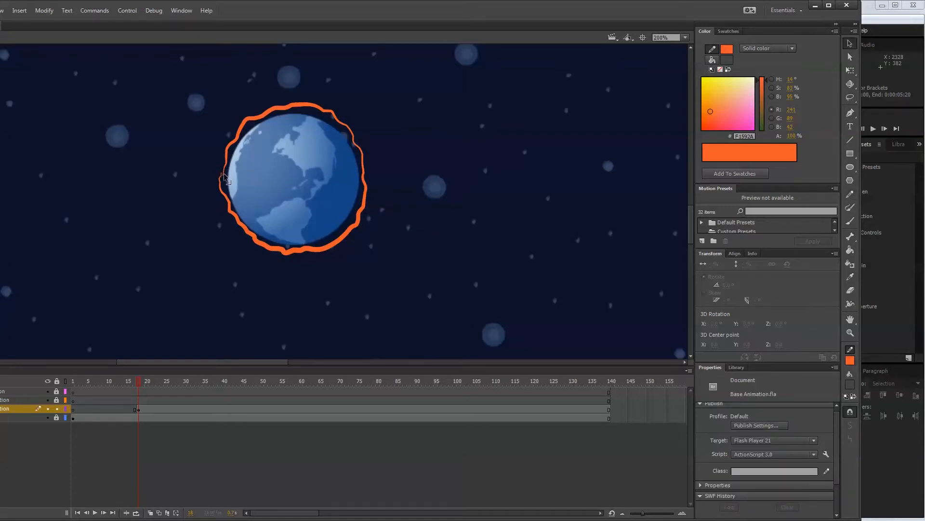
{"action": "left_click_drag", "start_coordinate": [223, 173], "coordinate": [225, 171]}
{"action": "left_click", "coordinate": [222, 177]}
{"action": "left_click", "coordinate": [277, 189]}
Recolour the wavy outline around the blue planet to light blue #BFD7F1.
{"action": "left_click", "coordinate": [366, 208]}
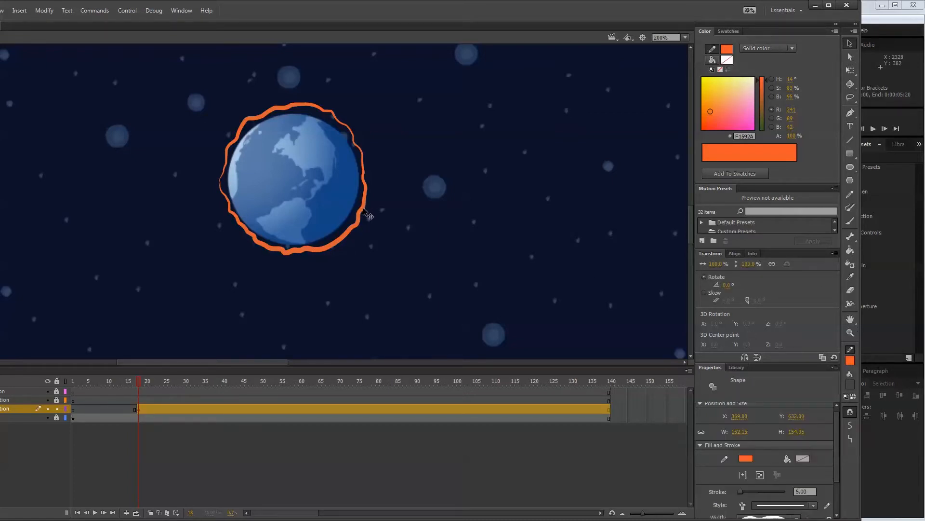
{"action": "left_click", "coordinate": [850, 360]}
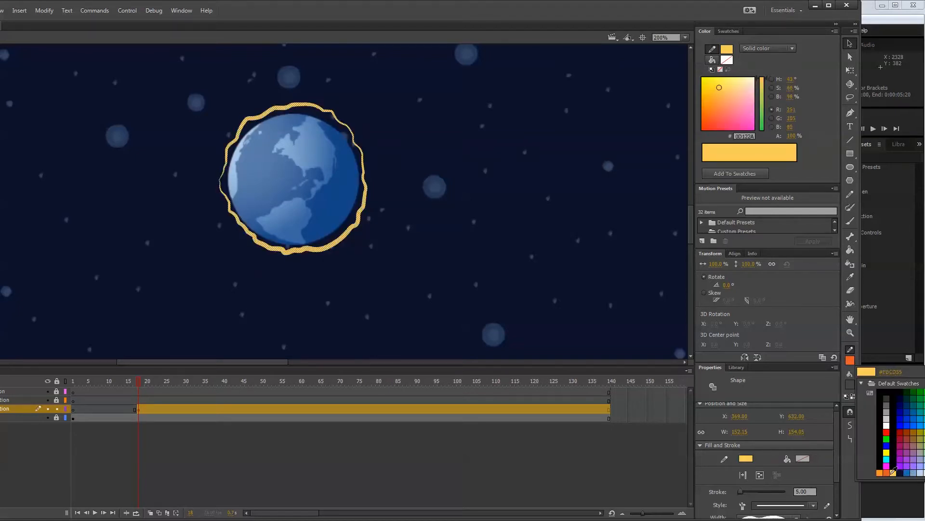
{"action": "left_click", "coordinate": [916, 477]}
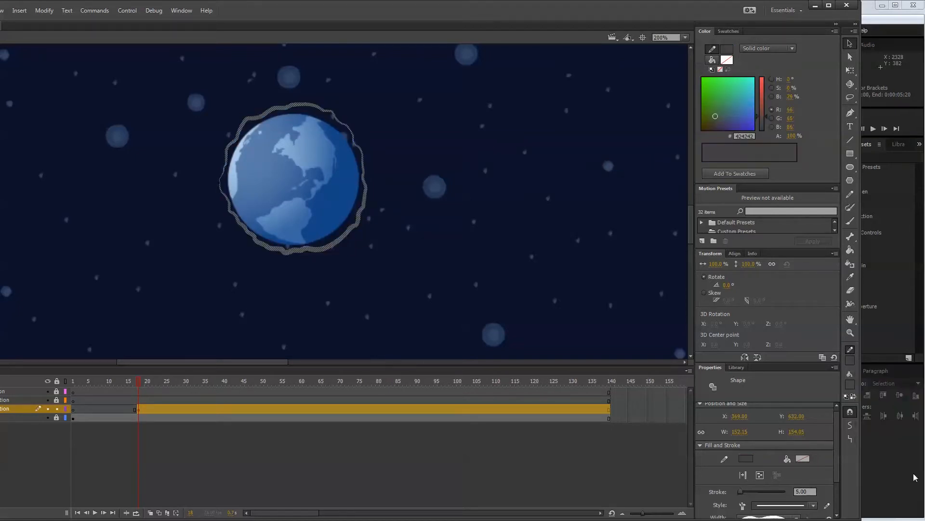
{"action": "left_click", "coordinate": [850, 362]}
{"action": "left_click", "coordinate": [921, 473]}
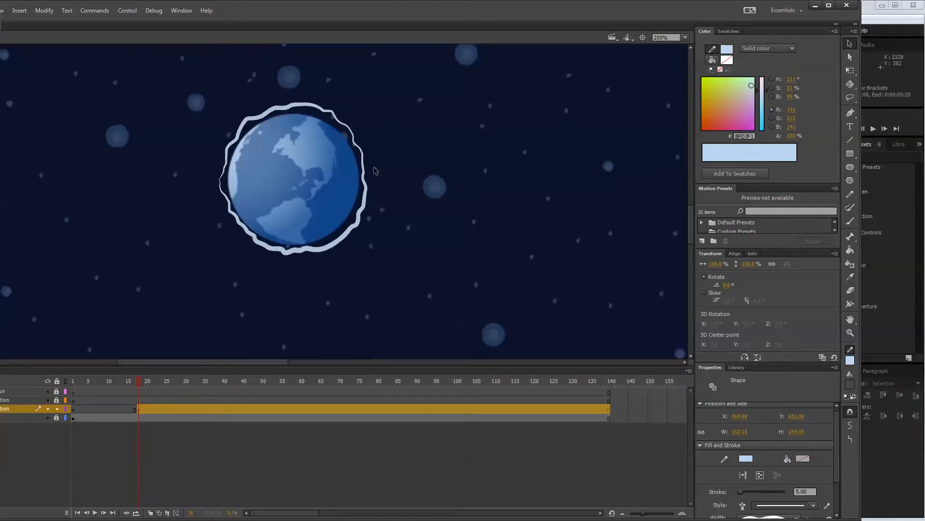
{"action": "left_click", "coordinate": [488, 149]}
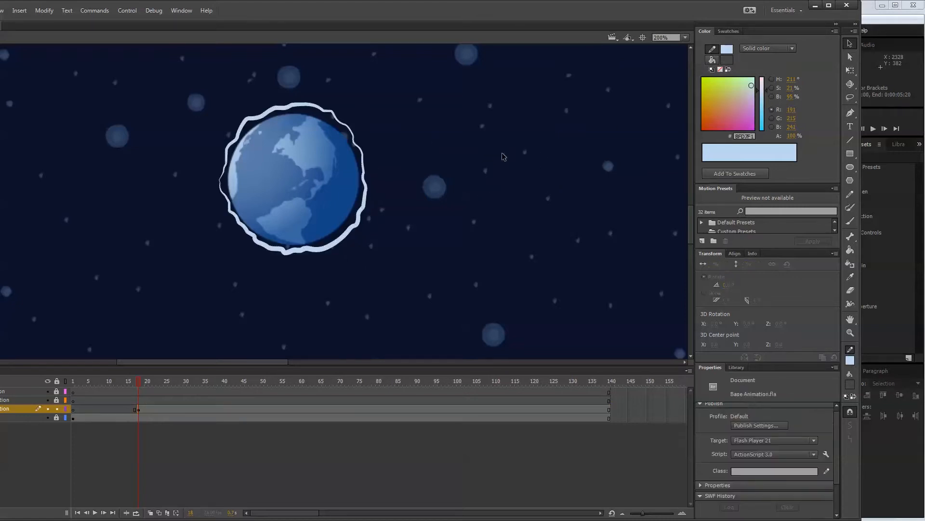
Add an empty keyframe at frame 20 and reshape the lower-right edge of the preceding drawing's outline around the planet.
{"action": "left_click", "coordinate": [146, 409]}
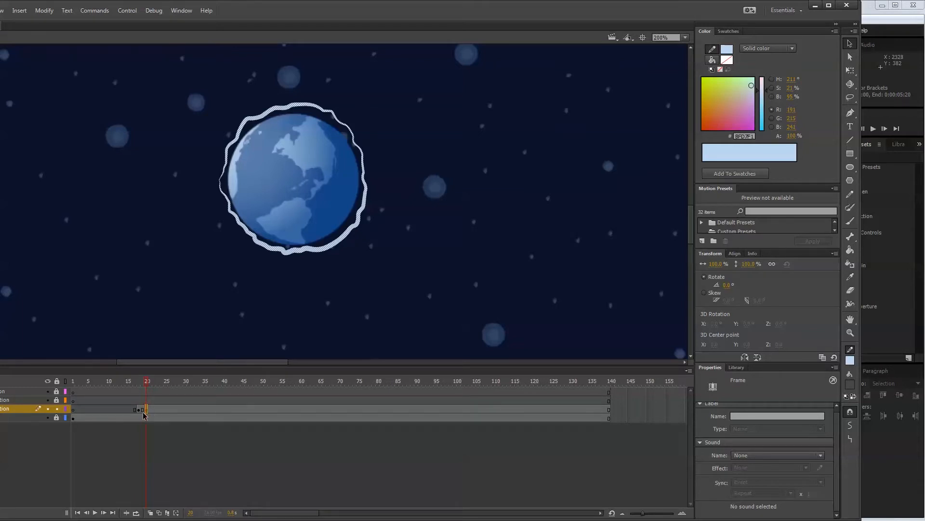
{"action": "key", "text": "Delete"}
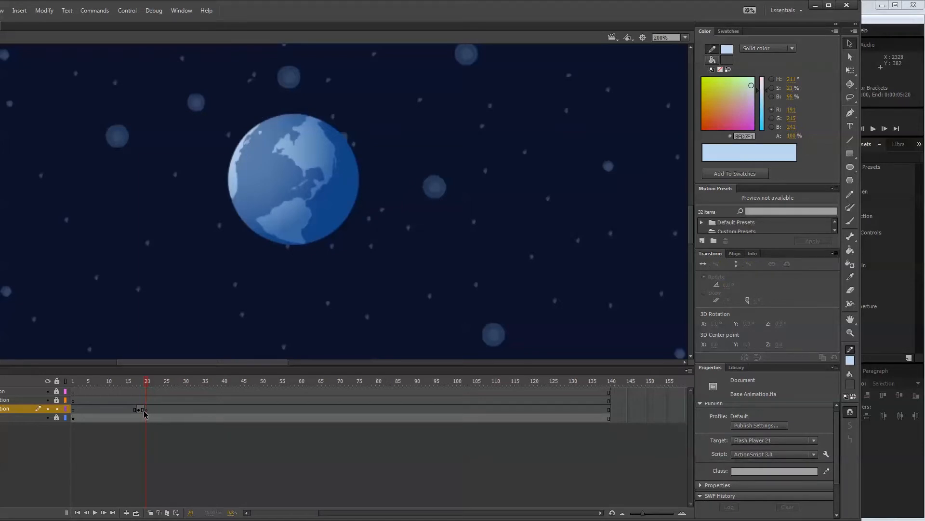
{"action": "left_click", "coordinate": [144, 380]}
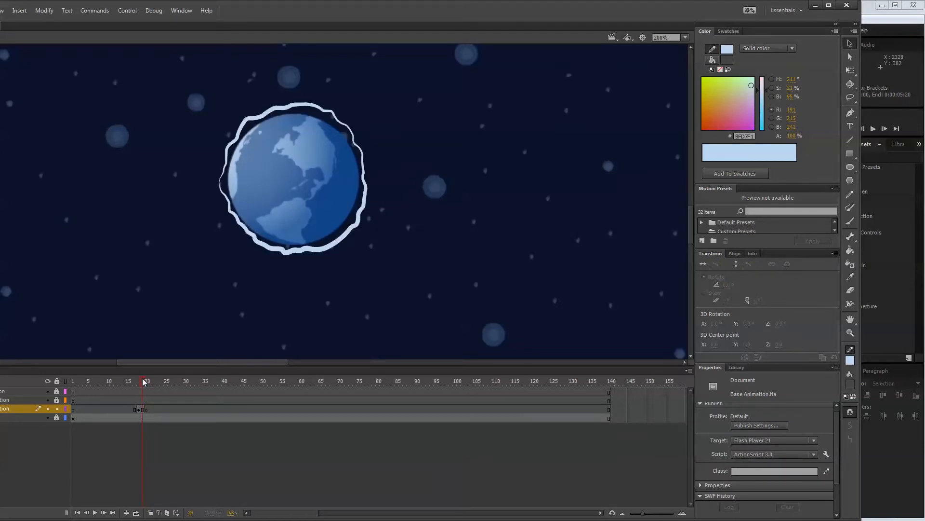
{"action": "left_click_drag", "start_coordinate": [144, 380], "coordinate": [144, 381]}
{"action": "left_click", "coordinate": [332, 245]}
{"action": "left_click", "coordinate": [332, 250]}
{"action": "left_click_drag", "start_coordinate": [351, 229], "coordinate": [349, 226]}
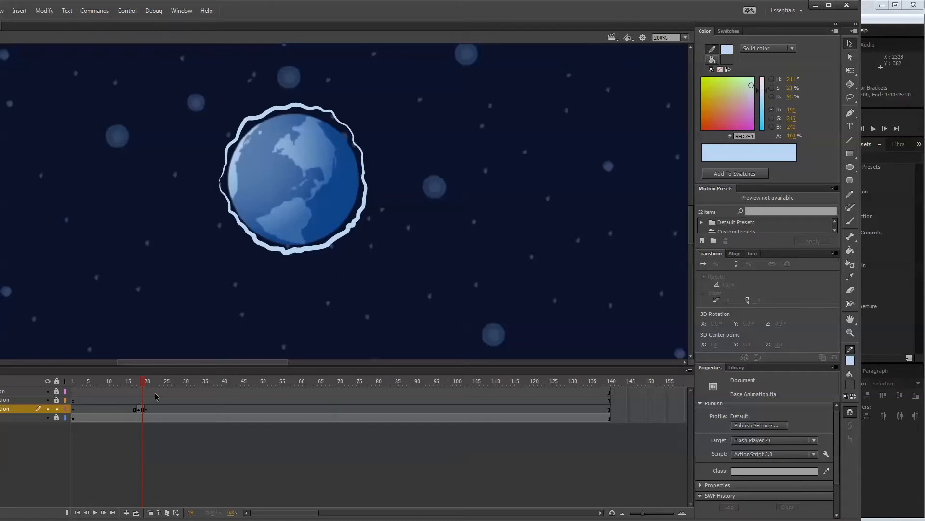
At frame 20, show the neighbouring drawings as onion skin outlines, trying the filled onion skin as a comparison.
{"action": "left_click", "coordinate": [146, 408]}
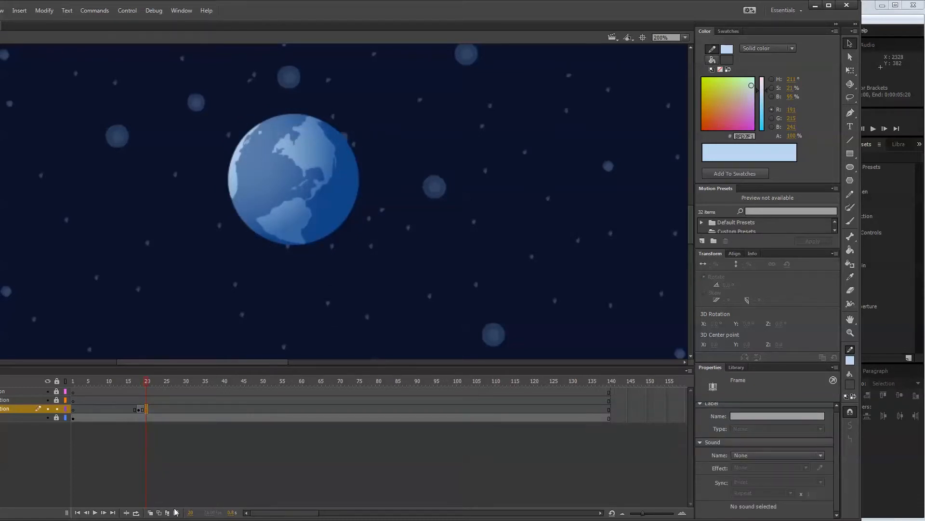
{"action": "left_click", "coordinate": [159, 513]}
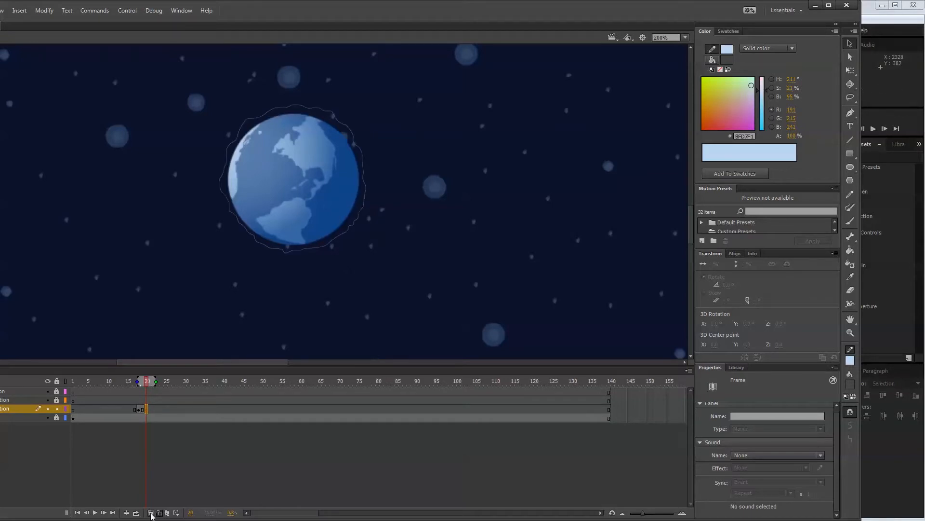
{"action": "left_click", "coordinate": [151, 513]}
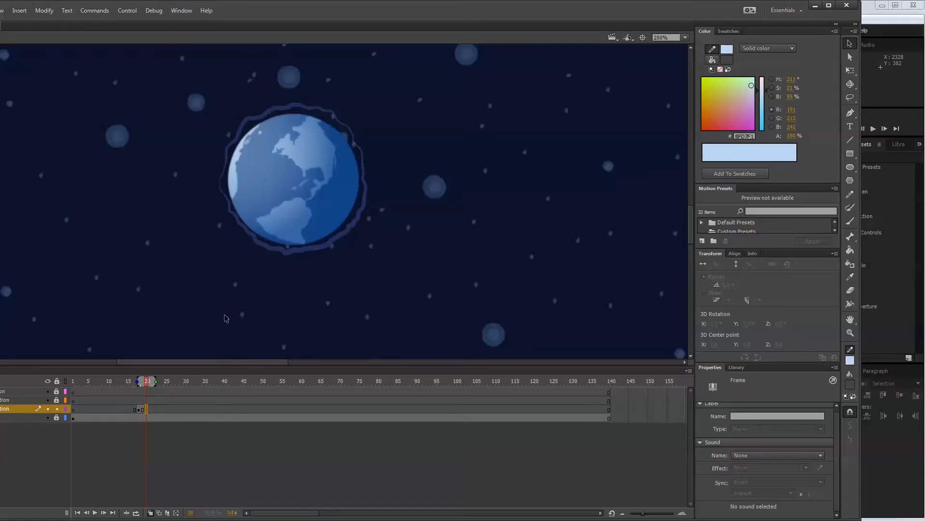
{"action": "left_click", "coordinate": [161, 512]}
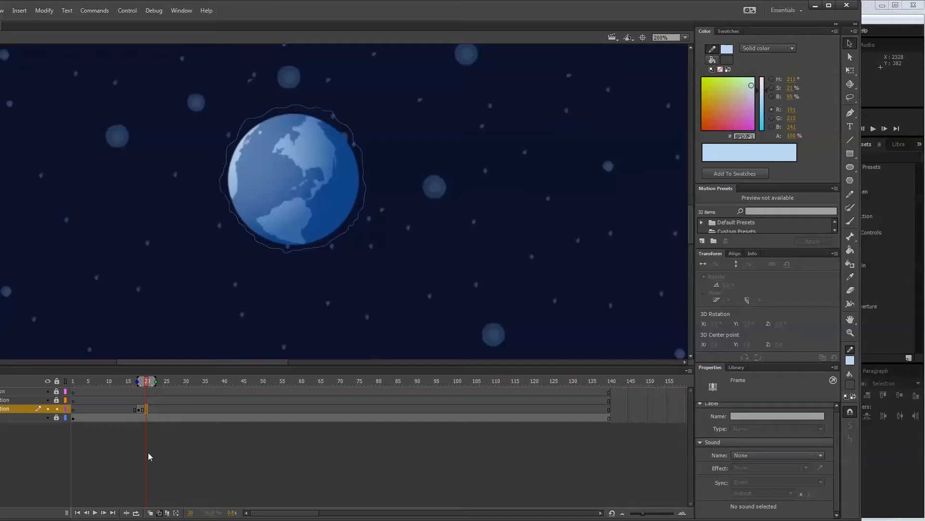
Give the frame 18 outline around the blue planet a uniform width profile.
{"action": "left_click", "coordinate": [140, 409]}
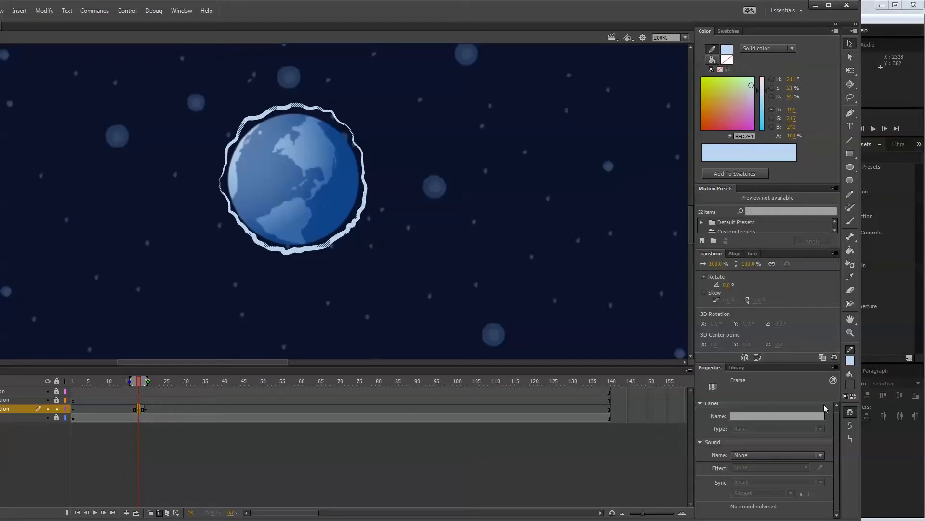
{"action": "left_click", "coordinate": [360, 227]}
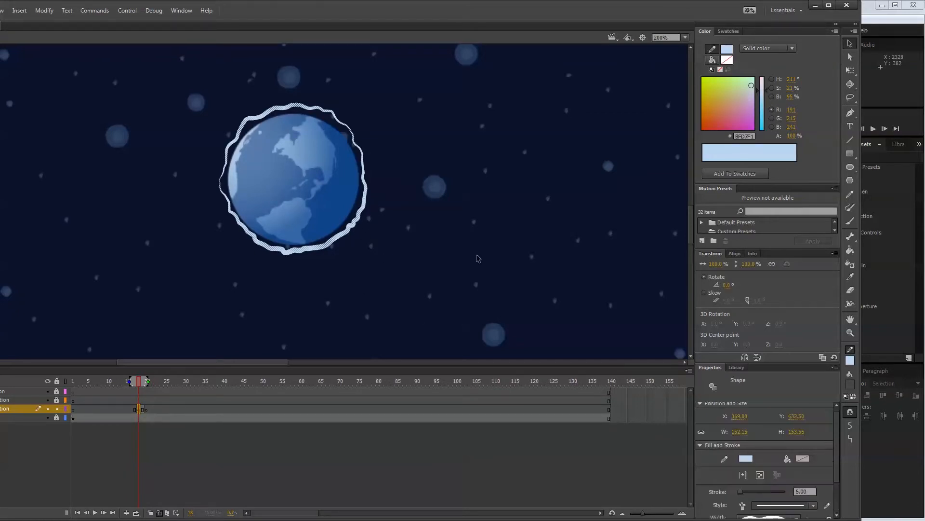
{"action": "left_click", "coordinate": [797, 517]}
{"action": "left_click", "coordinate": [782, 520]}
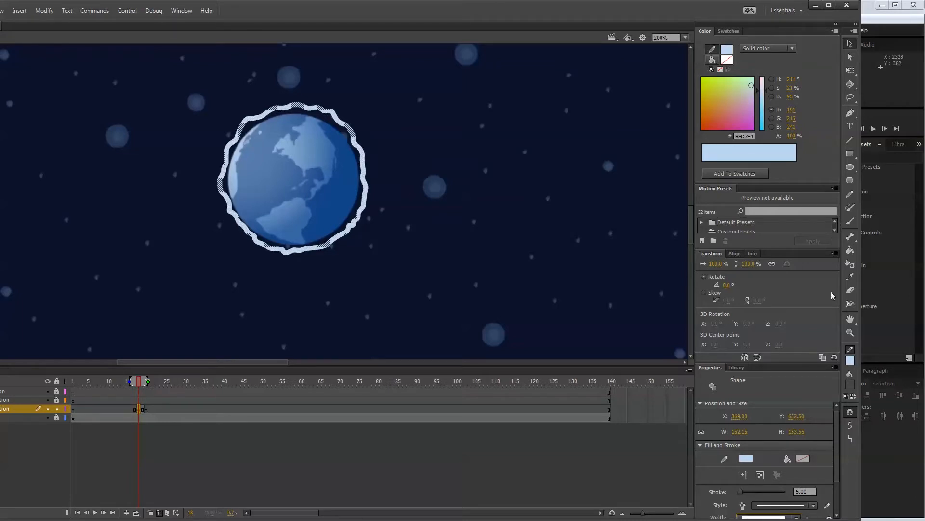
Close the Motion Presets group and enlarge the Properties panel so all stroke settings fit.
{"action": "left_click", "coordinate": [836, 187]}
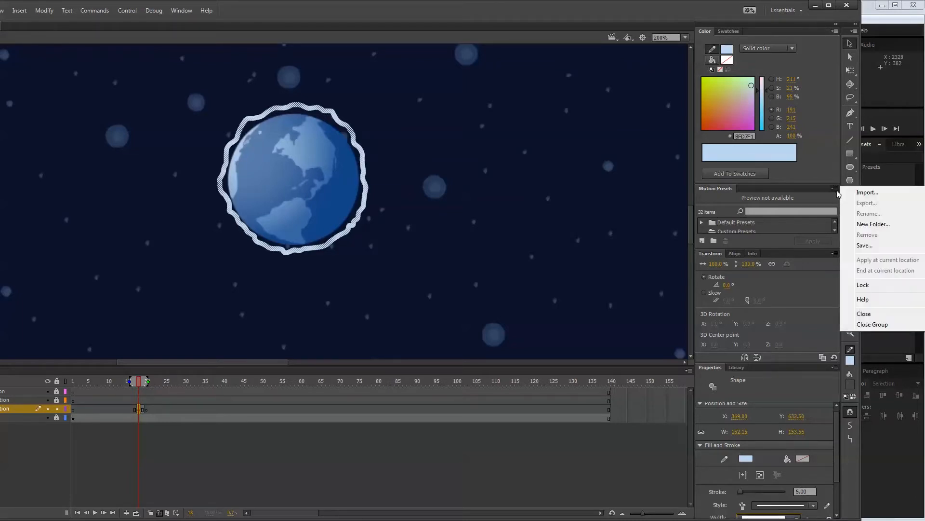
{"action": "left_click", "coordinate": [863, 324]}
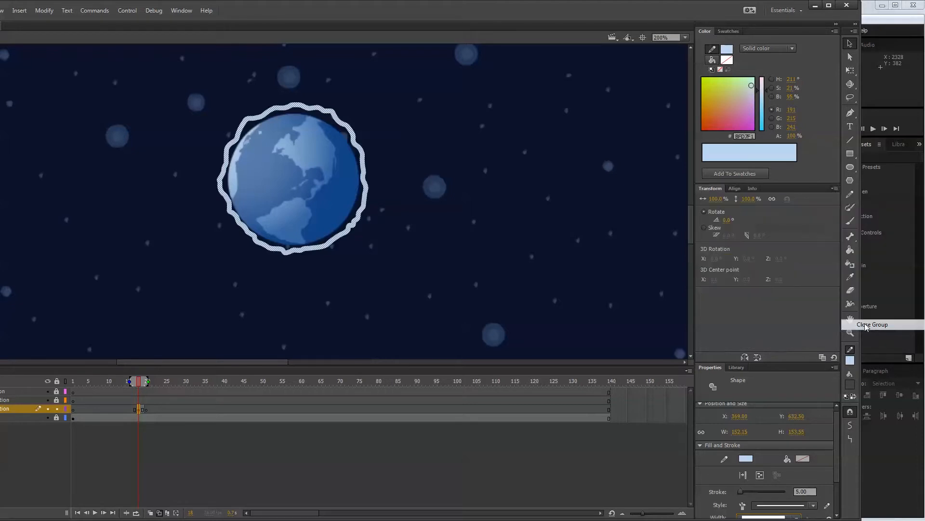
{"action": "left_click_drag", "start_coordinate": [793, 363], "coordinate": [806, 298]}
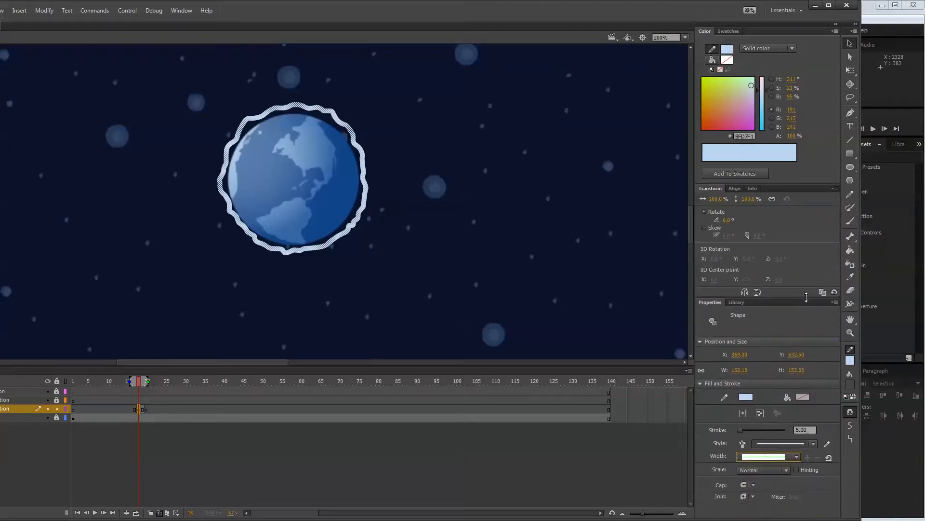
Choose the uniform width profile again for the selected planet outline and deselect it.
{"action": "left_click", "coordinate": [798, 456]}
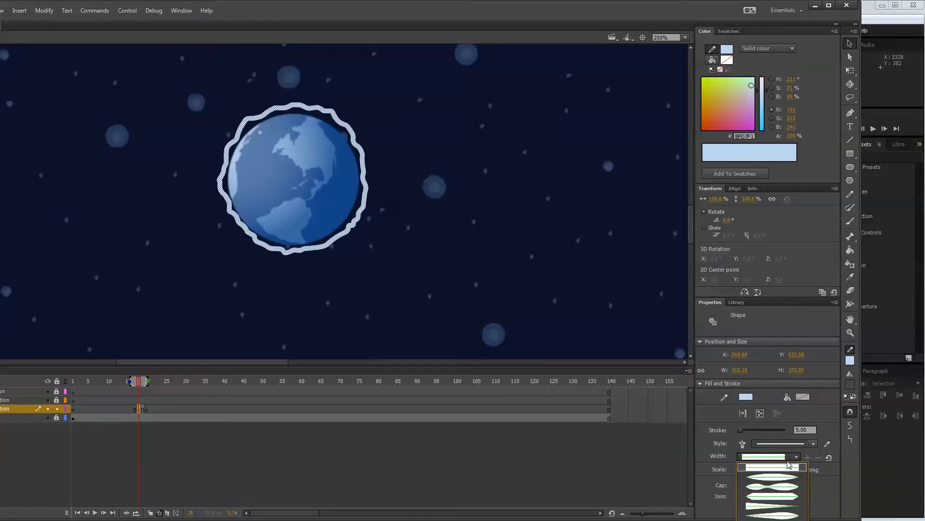
{"action": "left_click", "coordinate": [790, 465]}
{"action": "left_click", "coordinate": [397, 308]}
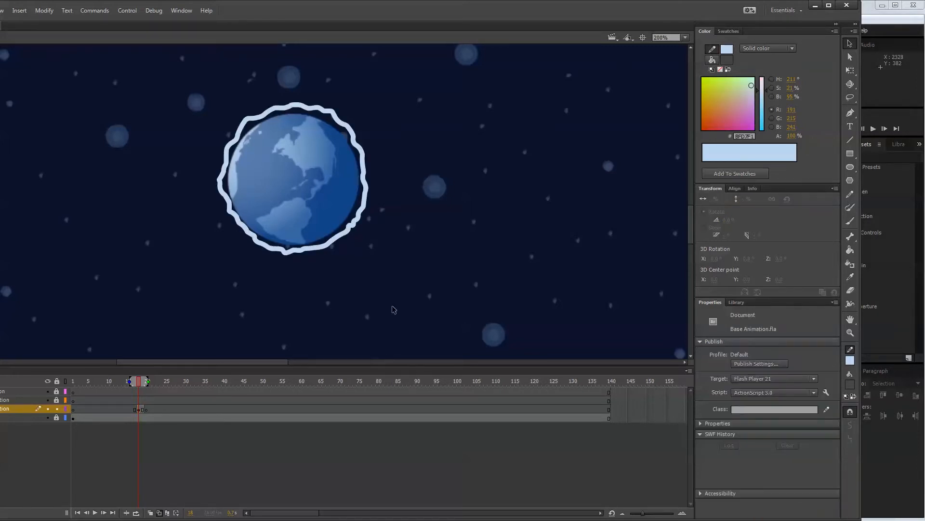
Set the stroke size of the outline at frame 19 to 3.
{"action": "left_click", "coordinate": [143, 384]}
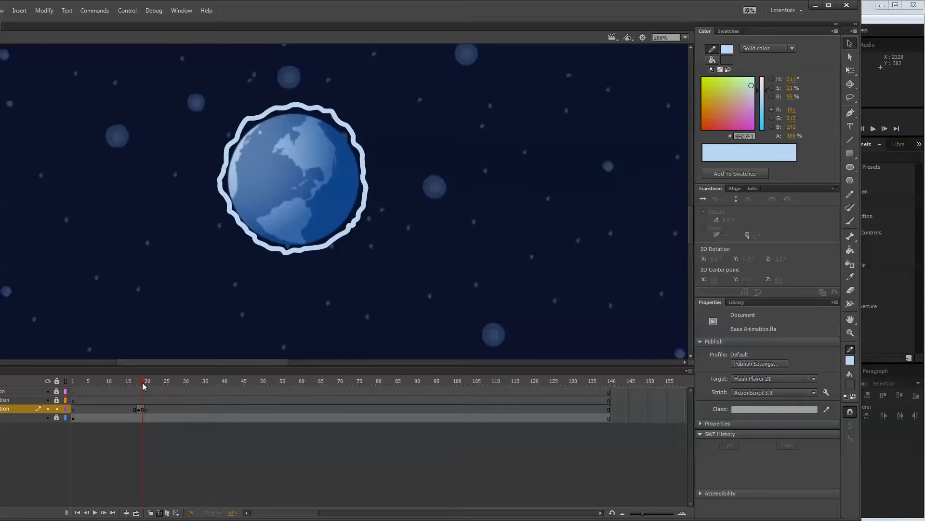
{"action": "double_click", "coordinate": [334, 242]}
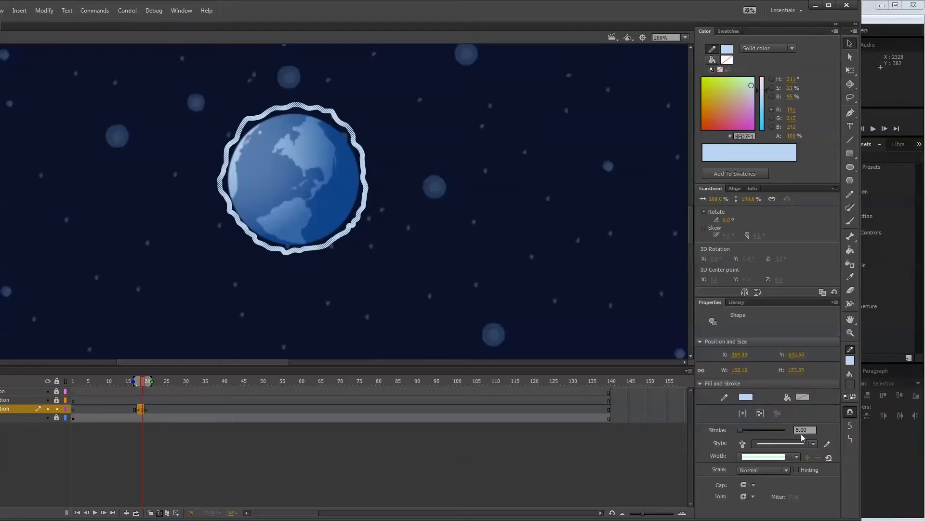
{"action": "left_click", "coordinate": [803, 430]}
{"action": "type", "text": "3"}
{"action": "key", "text": "Return"}
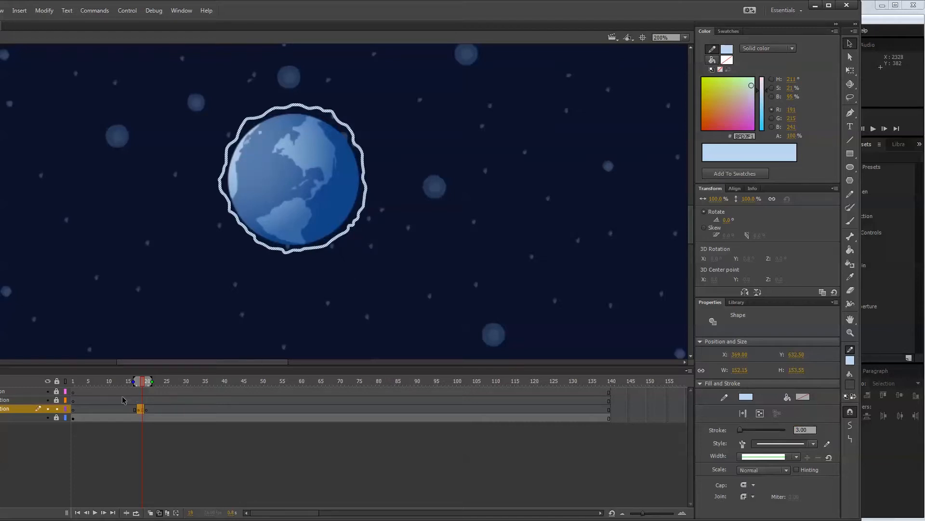
At frame 20, draw a closed wavy Pencil outline around the planet with small peaks at its left, upper-right and lower edges.
{"action": "left_click", "coordinate": [148, 409]}
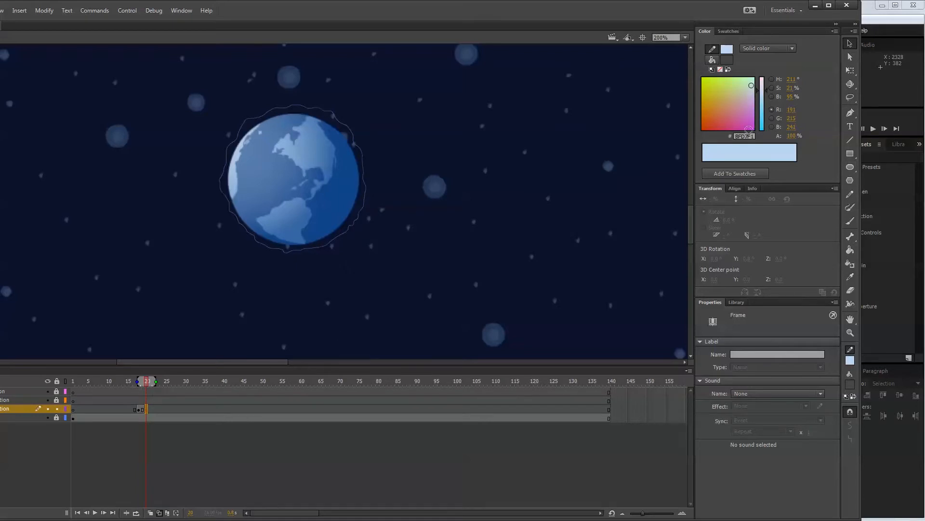
{"action": "left_click", "coordinate": [851, 195]}
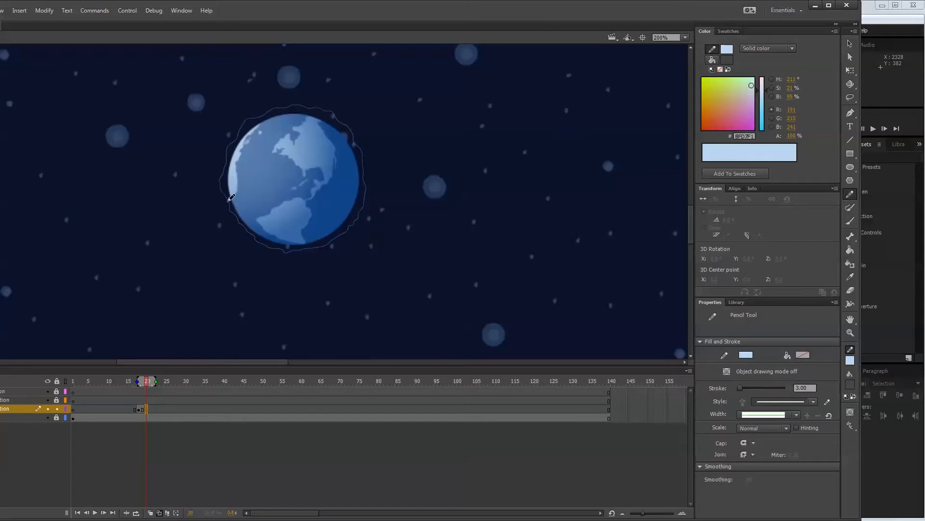
{"action": "mouse_move", "coordinate": [229, 206]}
{"action": "left_mouse_down"}
{"action": "mouse_move", "coordinate": [214, 175]}
{"action": "mouse_move", "coordinate": [226, 146]}
{"action": "mouse_move", "coordinate": [241, 122]}
{"action": "mouse_move", "coordinate": [268, 110]}
{"action": "mouse_move", "coordinate": [333, 106]}
{"action": "mouse_move", "coordinate": [356, 141]}
{"action": "mouse_move", "coordinate": [364, 188]}
{"action": "mouse_move", "coordinate": [346, 234]}
{"action": "mouse_move", "coordinate": [272, 262]}
{"action": "mouse_move", "coordinate": [268, 244]}
{"action": "mouse_move", "coordinate": [231, 201]}
{"action": "left_mouse_up"}
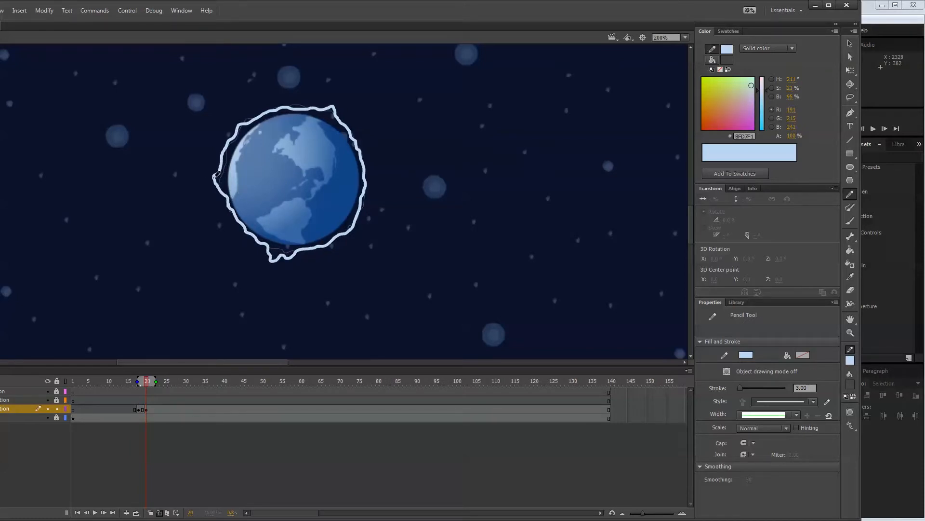
Add a blank keyframe at frame 22 and draw a new closed wavy Pencil outline around the planet, redoing the first stroke.
{"action": "left_click", "coordinate": [153, 409]}
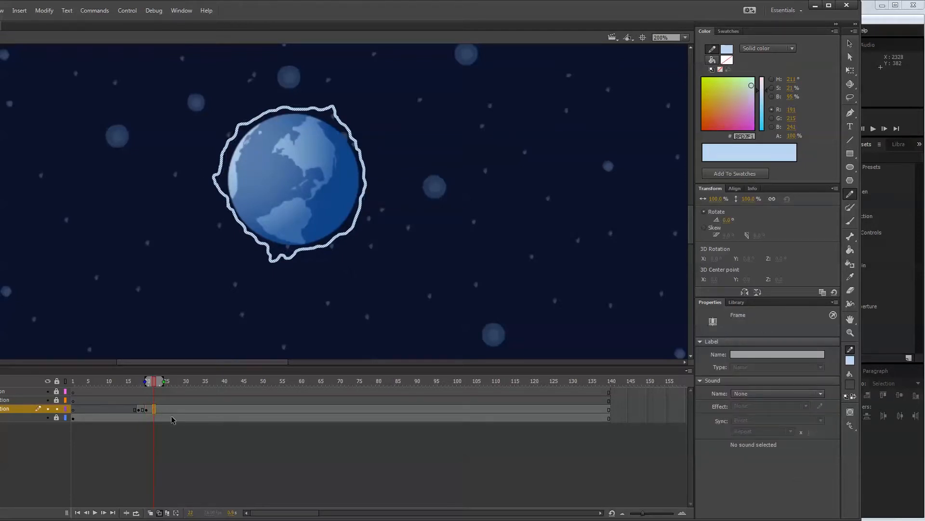
{"action": "key", "text": "Delete"}
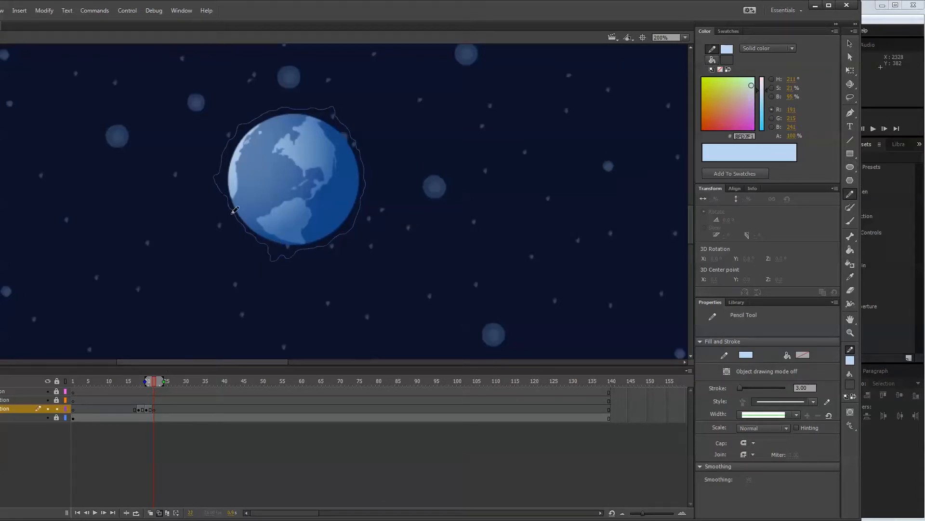
{"action": "mouse_move", "coordinate": [225, 187]}
{"action": "left_mouse_down"}
{"action": "mouse_move", "coordinate": [219, 154]}
{"action": "mouse_move", "coordinate": [240, 124]}
{"action": "mouse_move", "coordinate": [279, 106]}
{"action": "mouse_move", "coordinate": [333, 102]}
{"action": "left_mouse_up"}
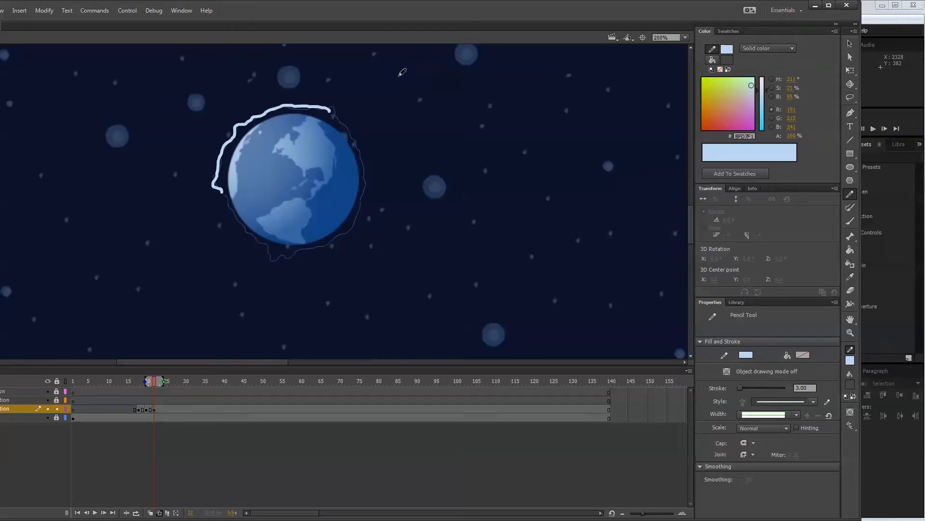
{"action": "key", "text": "ctrl+z"}
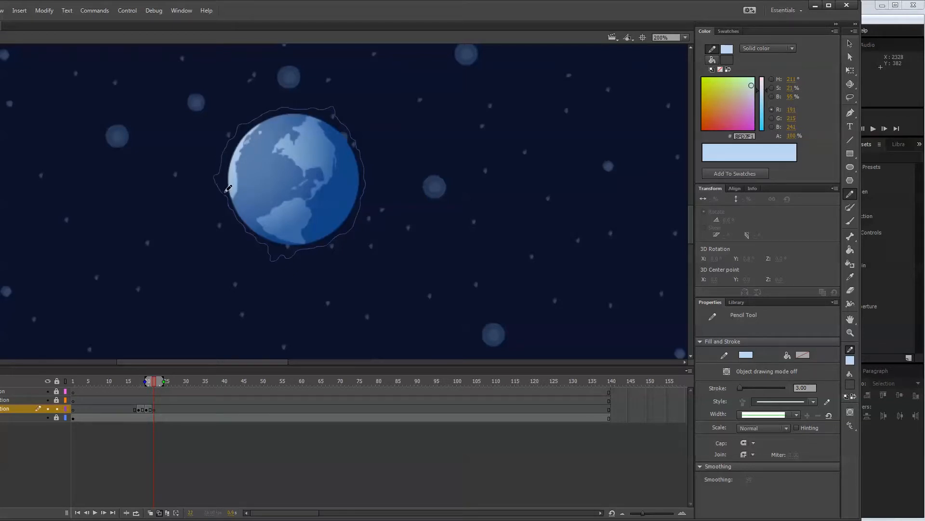
{"action": "mouse_move", "coordinate": [226, 192]}
{"action": "left_mouse_down"}
{"action": "mouse_move", "coordinate": [243, 128]}
{"action": "mouse_move", "coordinate": [279, 104]}
{"action": "mouse_move", "coordinate": [330, 111]}
{"action": "mouse_move", "coordinate": [359, 137]}
{"action": "mouse_move", "coordinate": [360, 212]}
{"action": "mouse_move", "coordinate": [350, 233]}
{"action": "mouse_move", "coordinate": [323, 247]}
{"action": "mouse_move", "coordinate": [275, 251]}
{"action": "mouse_move", "coordinate": [226, 190]}
{"action": "left_mouse_up"}
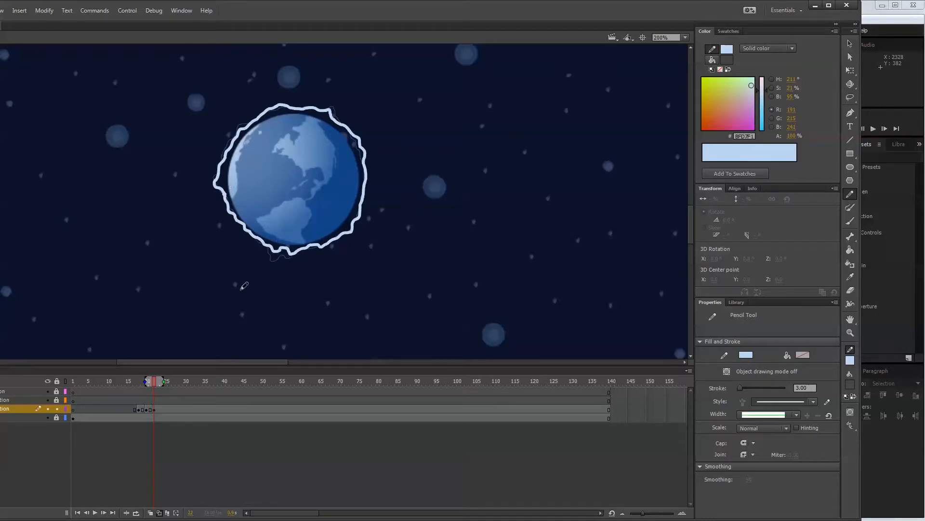
Add a blank keyframe at frame 24 and draw another closed wavy Pencil outline around the planet.
{"action": "left_click", "coordinate": [163, 410]}
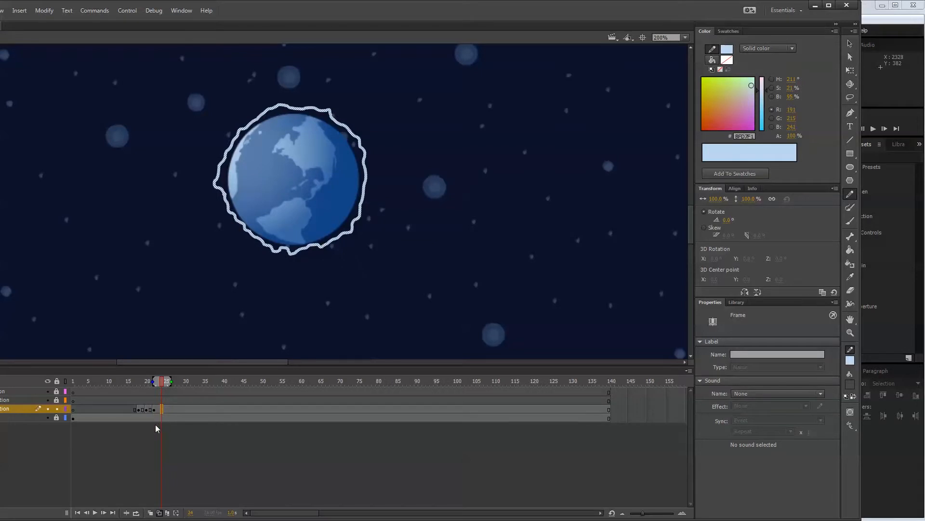
{"action": "left_click", "coordinate": [154, 424]}
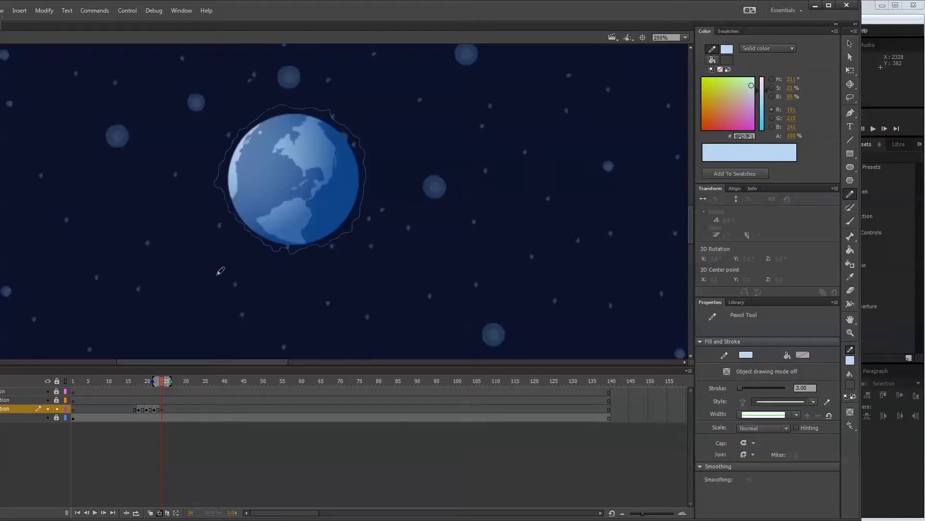
{"action": "key", "text": "F7"}
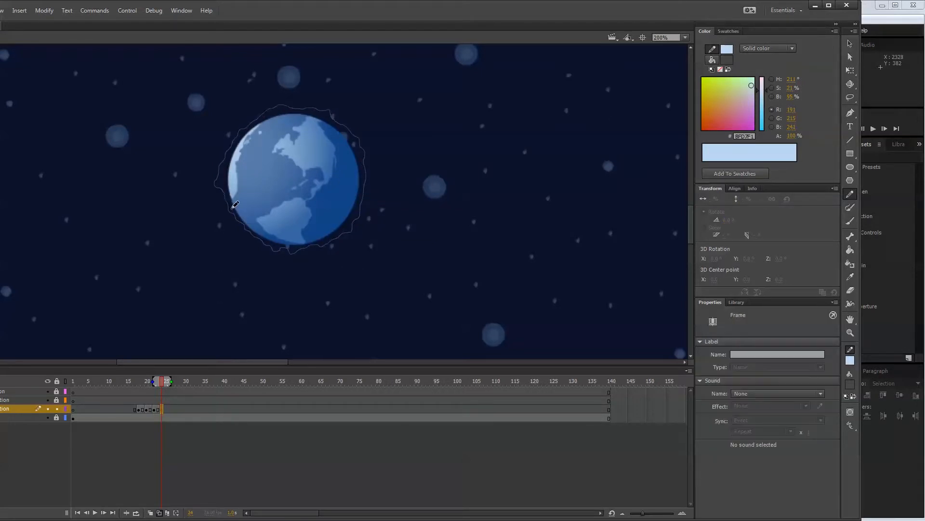
{"action": "mouse_move", "coordinate": [228, 202]}
{"action": "left_mouse_down"}
{"action": "mouse_move", "coordinate": [224, 158]}
{"action": "mouse_move", "coordinate": [237, 121]}
{"action": "mouse_move", "coordinate": [332, 106]}
{"action": "mouse_move", "coordinate": [358, 141]}
{"action": "mouse_move", "coordinate": [364, 222]}
{"action": "mouse_move", "coordinate": [351, 224]}
{"action": "mouse_move", "coordinate": [351, 235]}
{"action": "mouse_move", "coordinate": [274, 250]}
{"action": "mouse_move", "coordinate": [225, 190]}
{"action": "left_mouse_up"}
Add blank keyframes at frames 26 and 28, and paste a copy of the frame 18 outline at frame 30.
{"action": "left_click", "coordinate": [167, 410]}
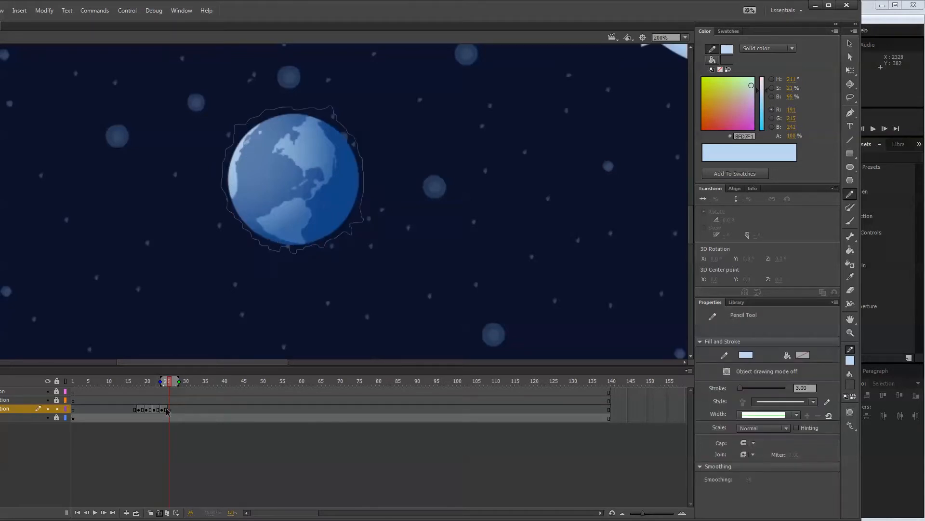
{"action": "left_click", "coordinate": [140, 409]}
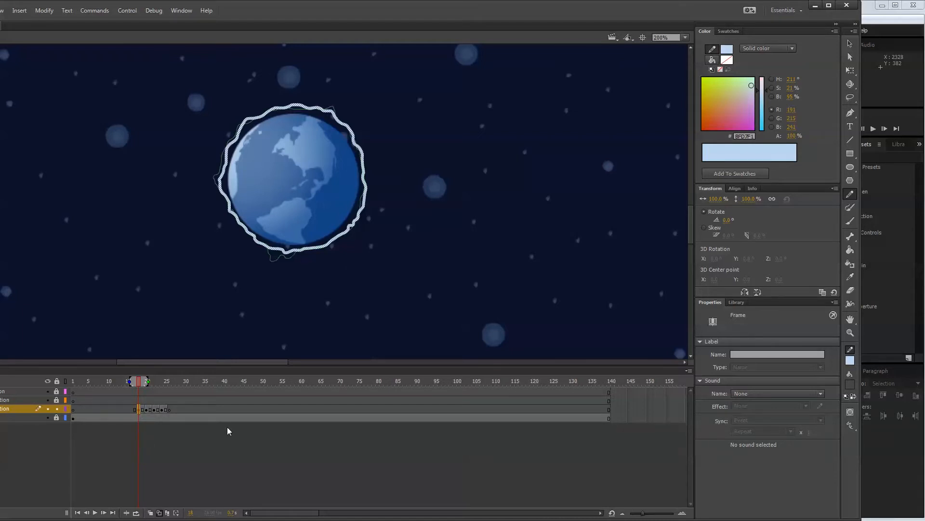
{"action": "right_click", "coordinate": [143, 407]}
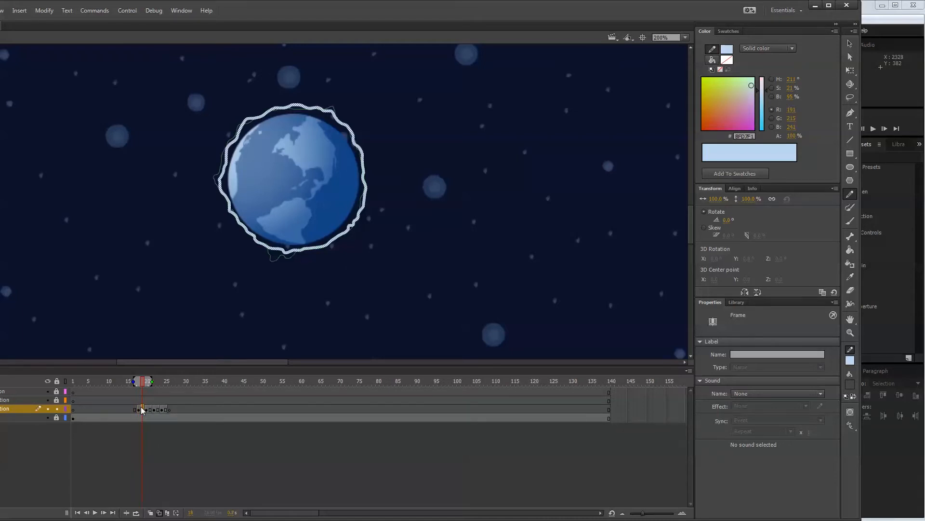
{"action": "left_click", "coordinate": [174, 271]}
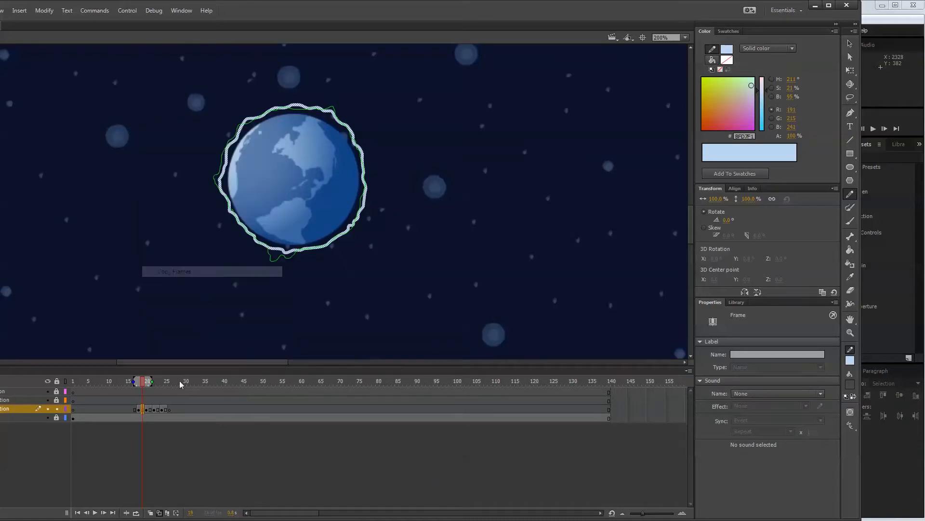
{"action": "left_click", "coordinate": [176, 409]}
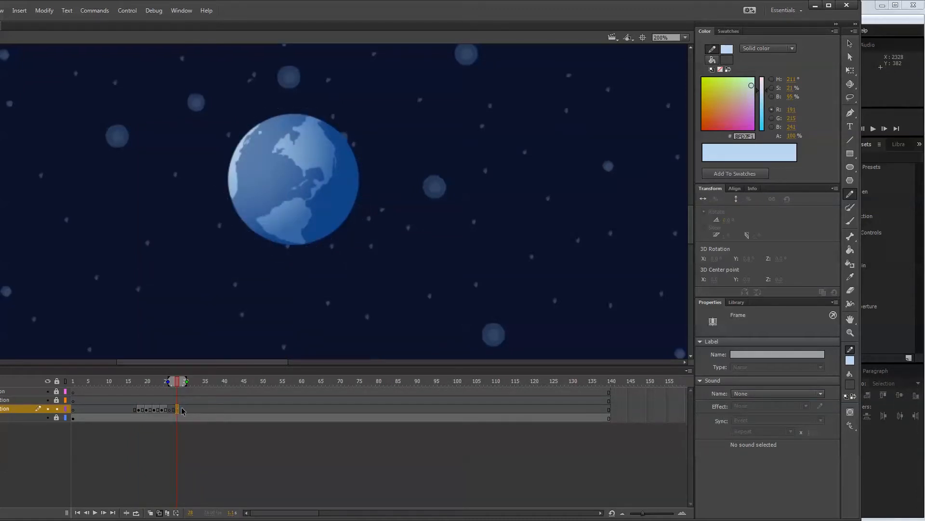
{"action": "left_click", "coordinate": [184, 410]}
{"action": "right_click", "coordinate": [187, 410]}
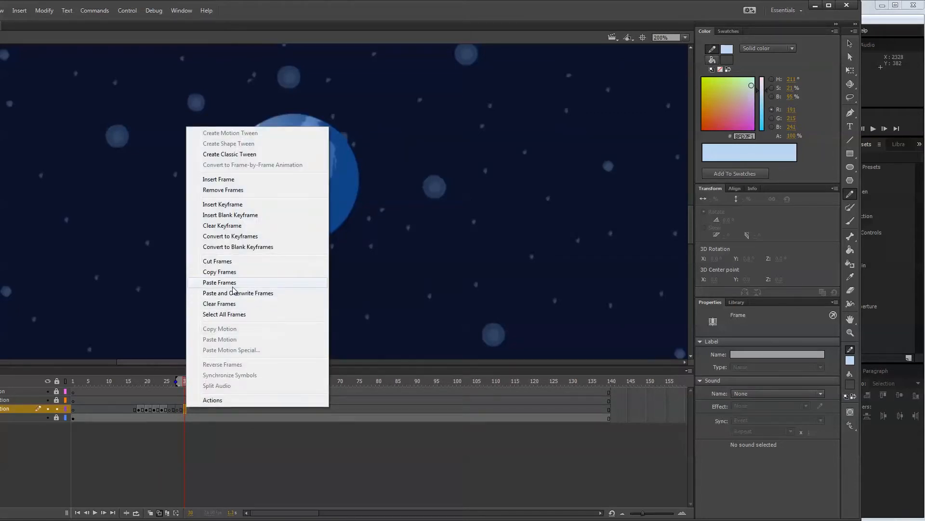
{"action": "left_click", "coordinate": [241, 280]}
Draw a new closed wavy Pencil outline around the planet at frame 26 and another at frame 28.
{"action": "left_click_drag", "start_coordinate": [188, 383], "coordinate": [167, 384]}
{"action": "mouse_move", "coordinate": [267, 247]}
{"action": "left_mouse_down"}
{"action": "mouse_move", "coordinate": [306, 249]}
{"action": "mouse_move", "coordinate": [364, 222]}
{"action": "mouse_move", "coordinate": [369, 174]}
{"action": "mouse_move", "coordinate": [296, 104]}
{"action": "mouse_move", "coordinate": [221, 169]}
{"action": "mouse_move", "coordinate": [255, 241]}
{"action": "left_mouse_up"}
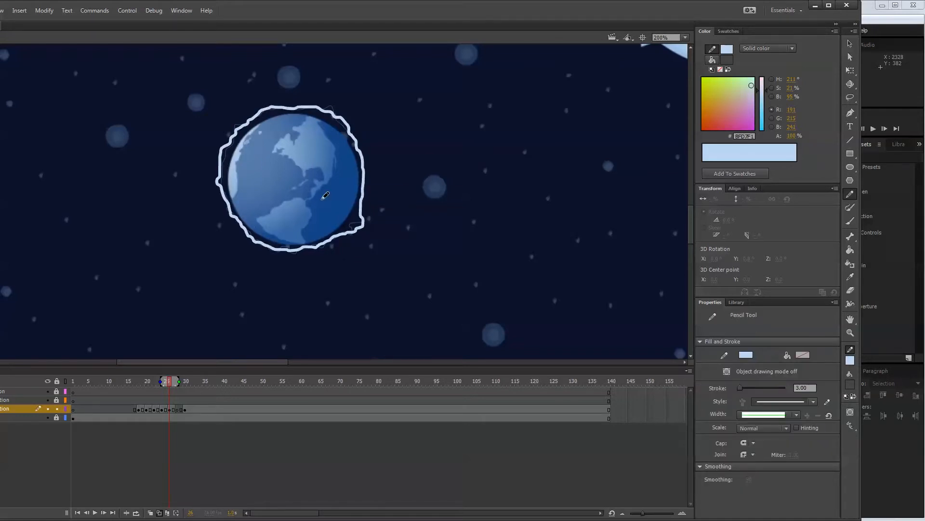
{"action": "left_click", "coordinate": [177, 409]}
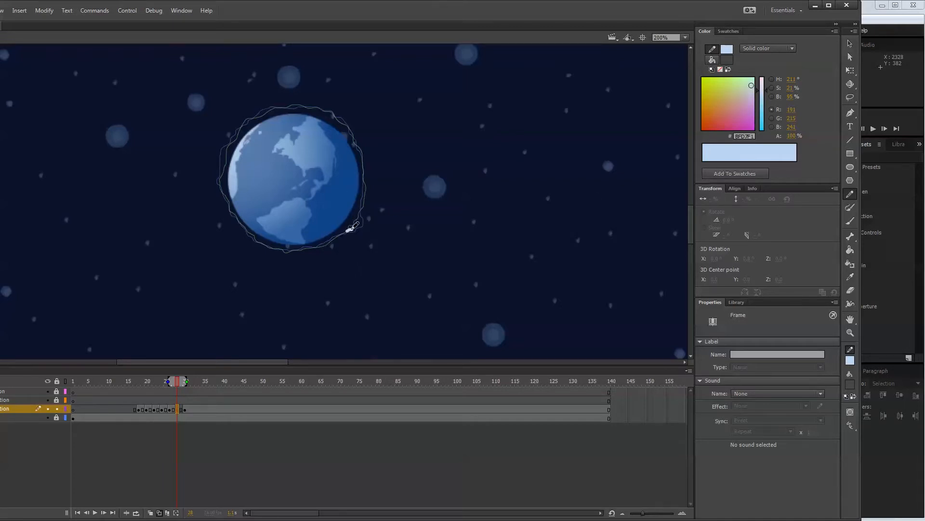
{"action": "mouse_move", "coordinate": [360, 217]}
{"action": "left_mouse_down"}
{"action": "mouse_move", "coordinate": [362, 155]}
{"action": "mouse_move", "coordinate": [337, 114]}
{"action": "mouse_move", "coordinate": [269, 108]}
{"action": "mouse_move", "coordinate": [226, 149]}
{"action": "mouse_move", "coordinate": [228, 205]}
{"action": "mouse_move", "coordinate": [258, 238]}
{"action": "mouse_move", "coordinate": [286, 250]}
{"action": "mouse_move", "coordinate": [357, 222]}
{"action": "left_mouse_up"}
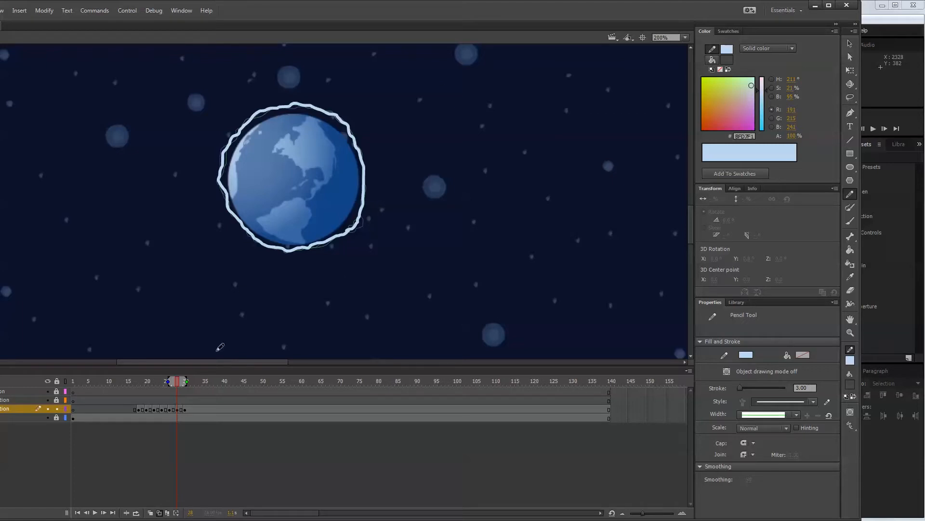
Delete the pasted outline at frame 30 and turn off the onion skin outlines.
{"action": "left_click", "coordinate": [185, 409]}
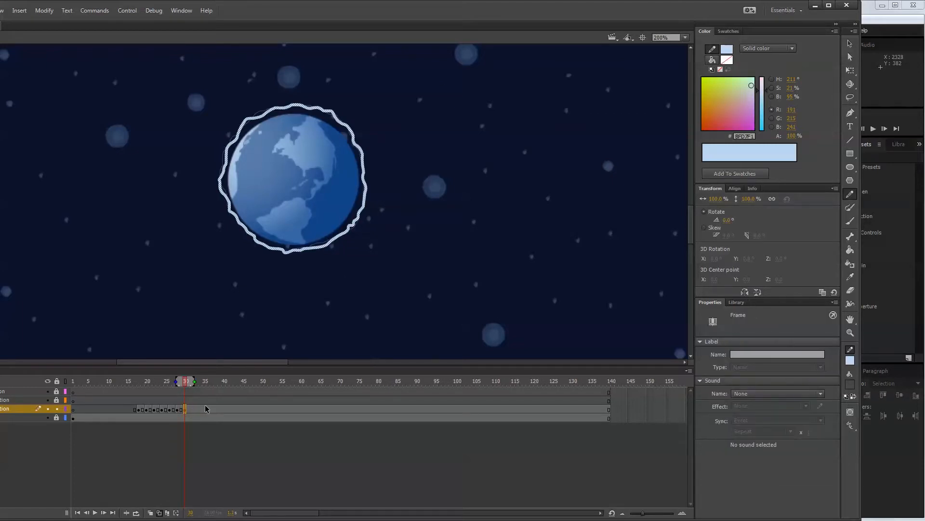
{"action": "left_click", "coordinate": [159, 512]}
{"action": "key", "text": "Escape"}
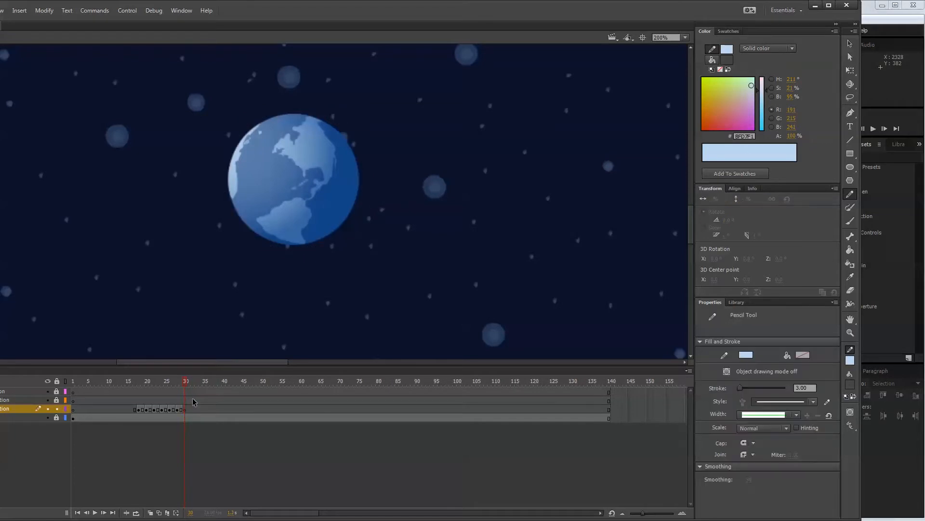
{"action": "left_click_drag", "start_coordinate": [185, 383], "coordinate": [140, 382]}
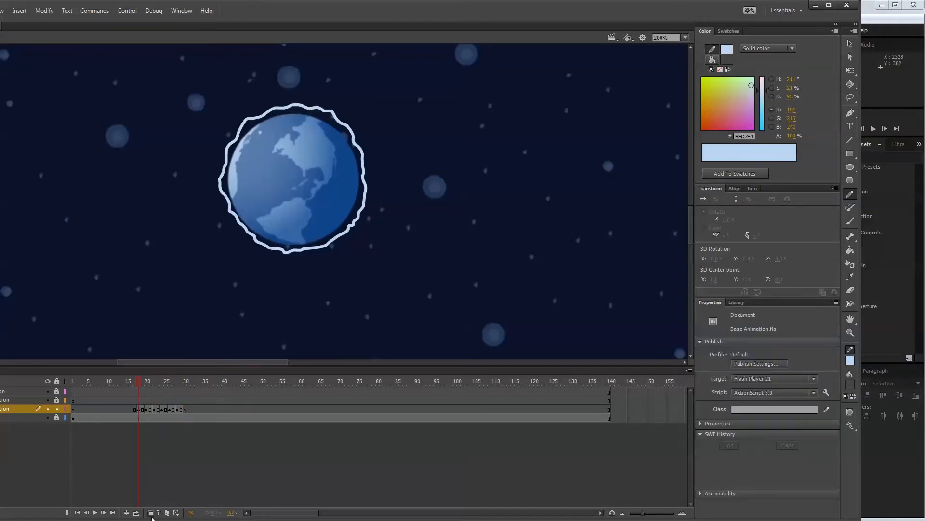
{"action": "left_click", "coordinate": [167, 513]}
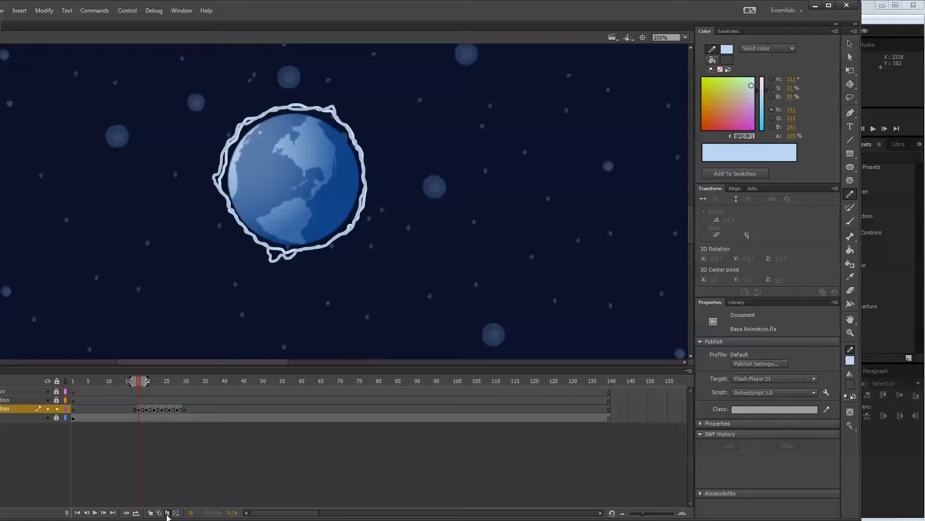
{"action": "key", "text": "Return"}
{"action": "left_click", "coordinate": [167, 514]}
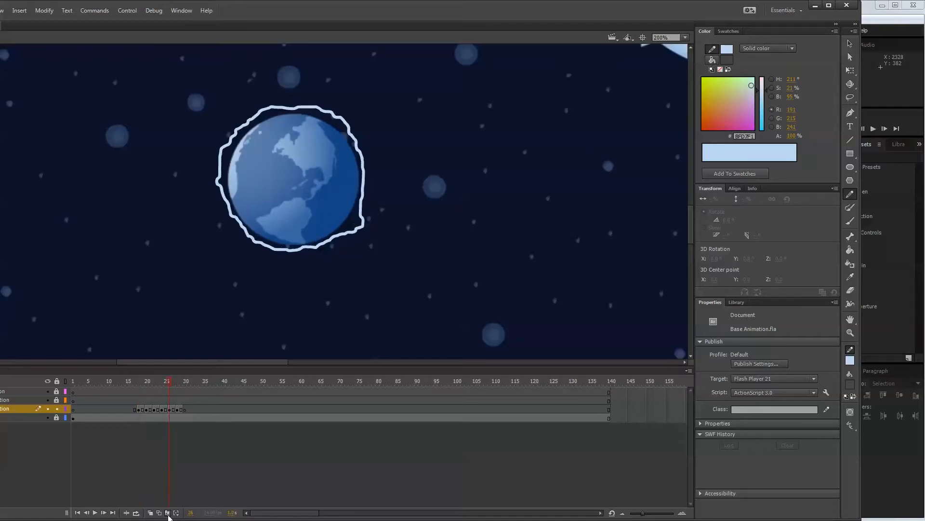
Loop playback over frames 18 to 29, play the outline animation from frame 18, and turn looping off.
{"action": "left_click", "coordinate": [136, 513]}
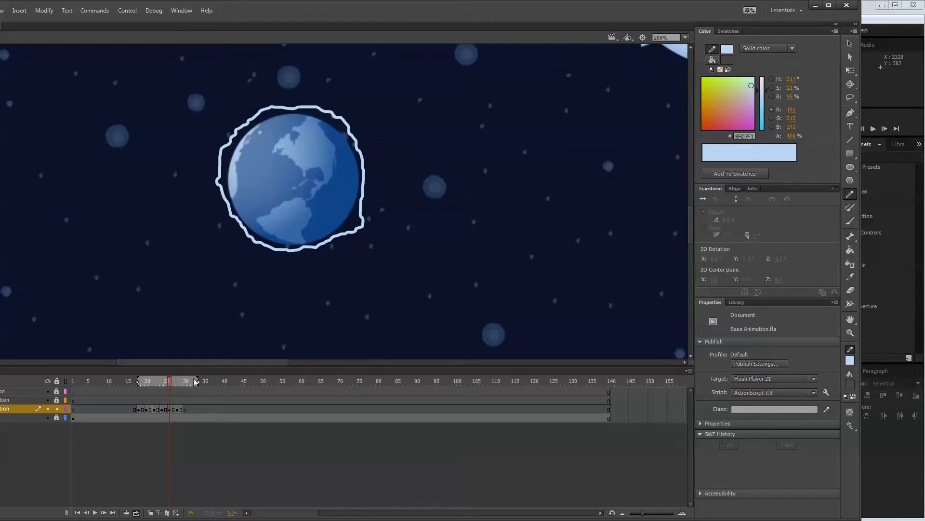
{"action": "left_click_drag", "start_coordinate": [199, 381], "coordinate": [179, 381]}
{"action": "left_click_drag", "start_coordinate": [172, 384], "coordinate": [138, 381]}
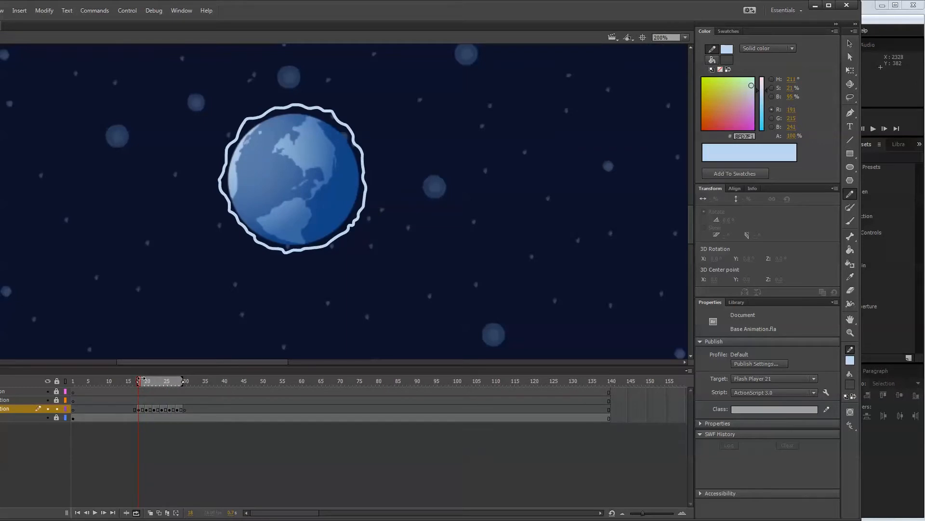
{"action": "key", "text": "Return"}
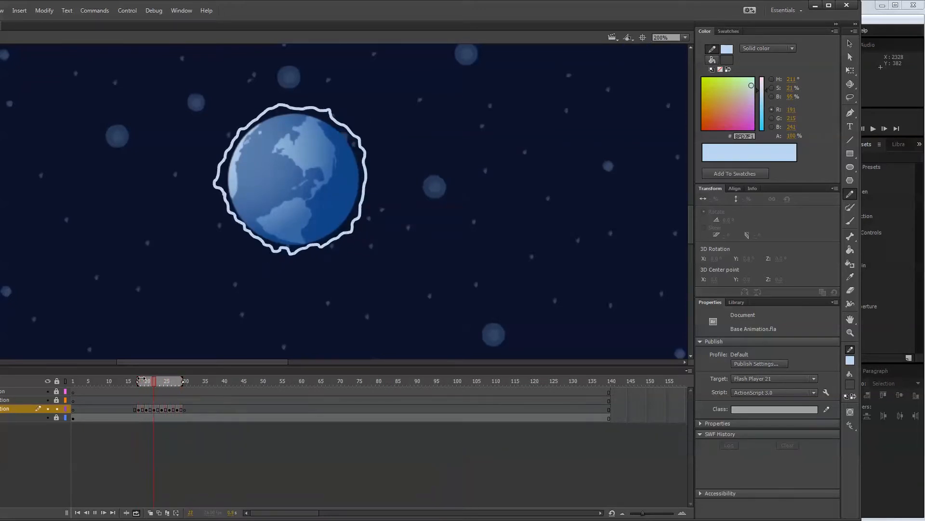
{"action": "left_click", "coordinate": [170, 383]}
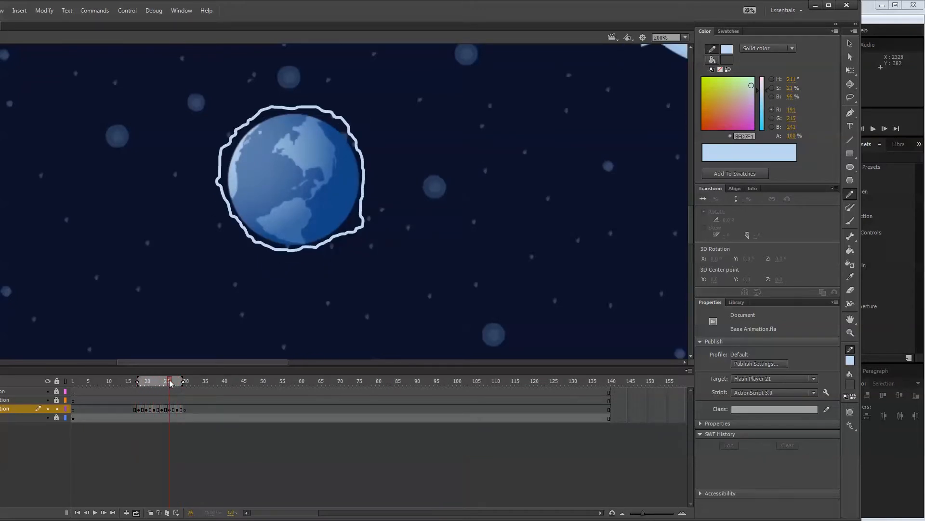
{"action": "left_click_drag", "start_coordinate": [169, 384], "coordinate": [130, 382]}
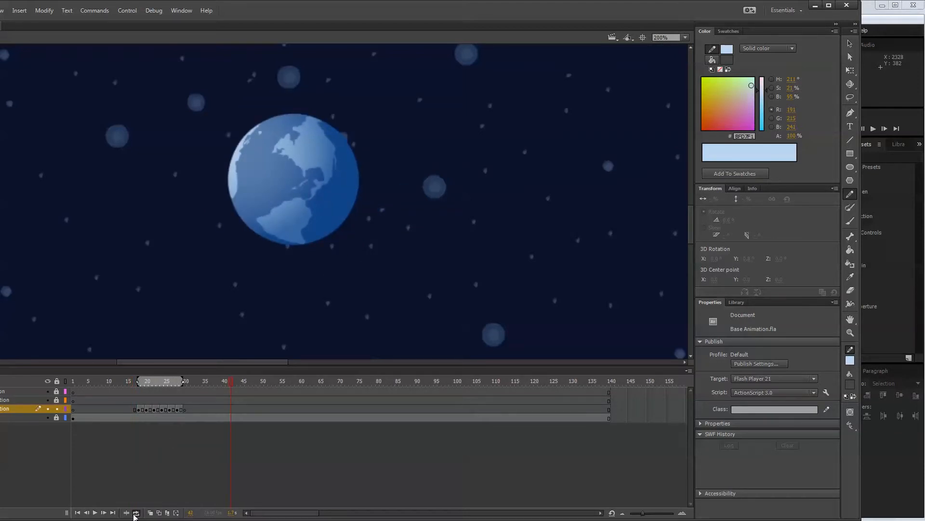
{"action": "mouse_move", "coordinate": [164, 385]}
{"action": "left_mouse_down"}
{"action": "mouse_move", "coordinate": [140, 385]}
{"action": "mouse_move", "coordinate": [163, 384]}
{"action": "left_mouse_up"}
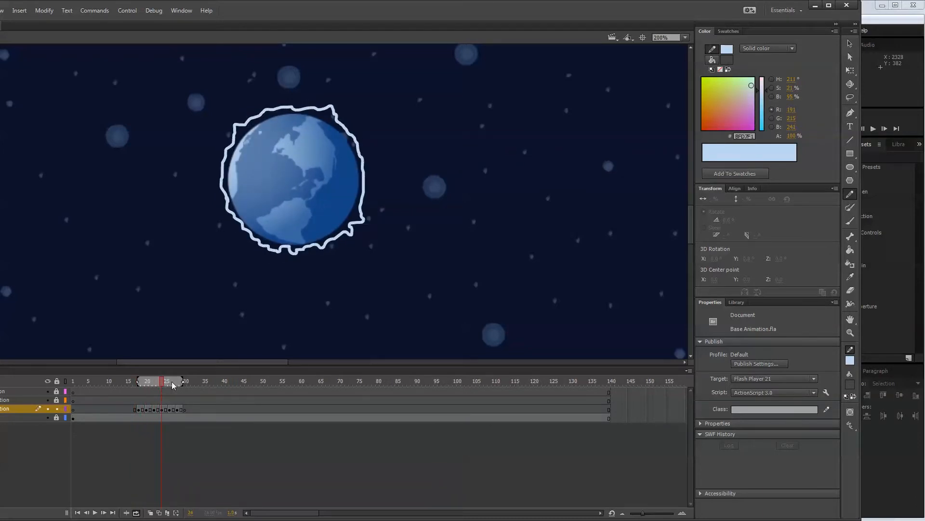
{"action": "left_click", "coordinate": [138, 512]}
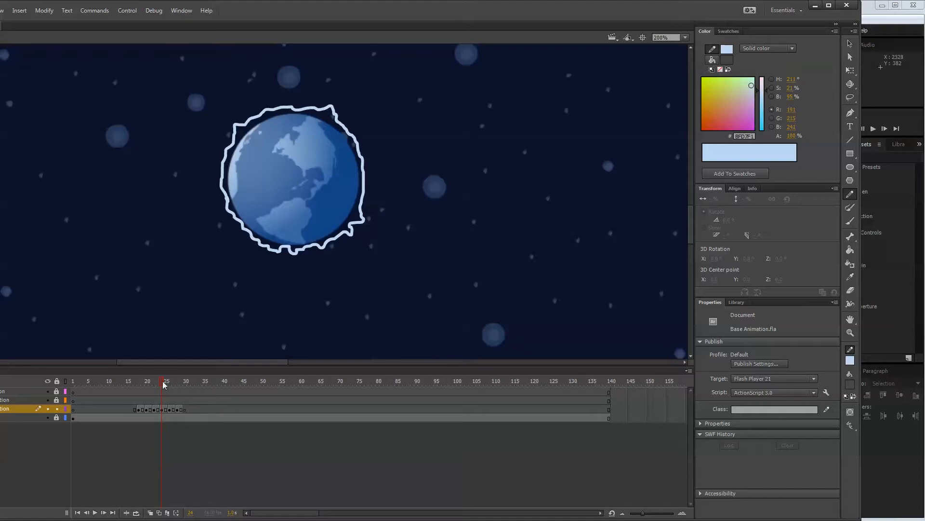
At frame 19, set the Paint Bucket fill to a radial gradient from light blue #BFD7F1 to blue #1A6CB6.
{"action": "left_click_drag", "start_coordinate": [163, 382], "coordinate": [143, 380]}
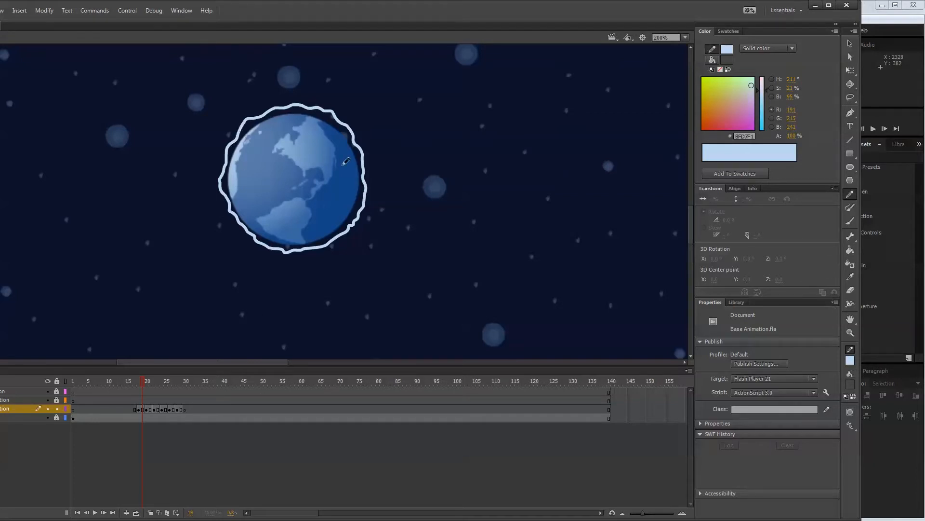
{"action": "left_click", "coordinate": [850, 250]}
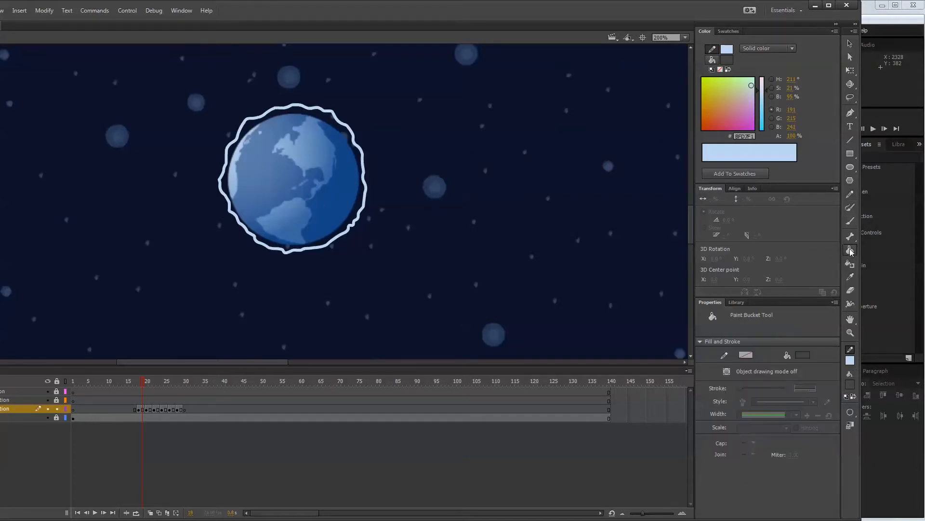
{"action": "left_click", "coordinate": [851, 383]}
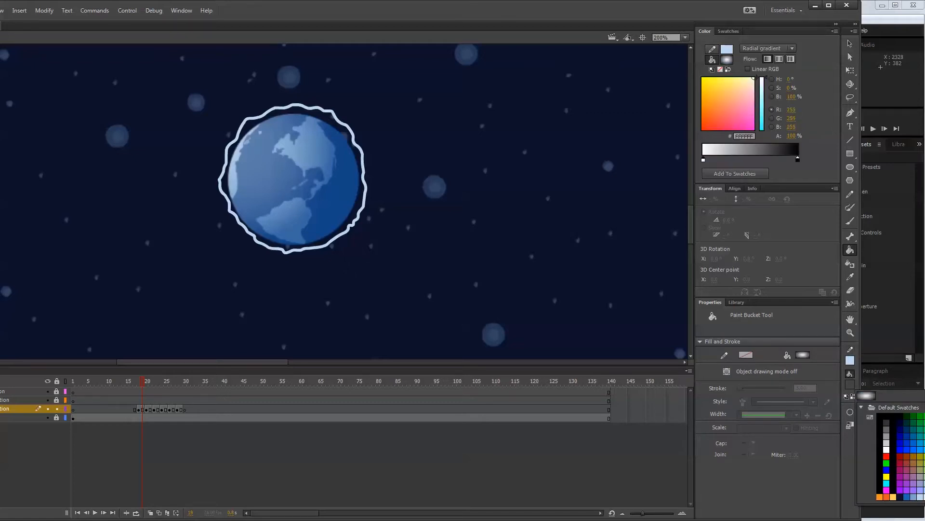
{"action": "left_click", "coordinate": [924, 496]}
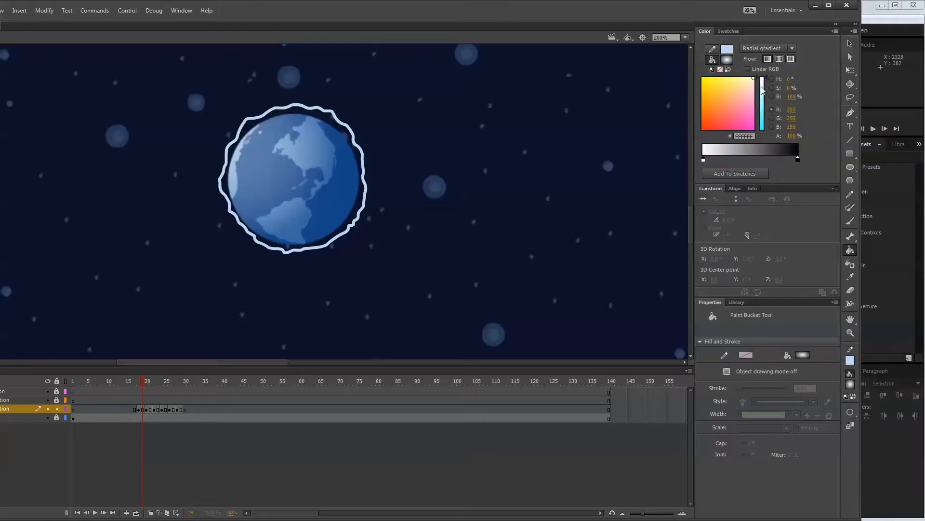
{"action": "double_click", "coordinate": [799, 164]}
{"action": "left_click", "coordinate": [839, 269]}
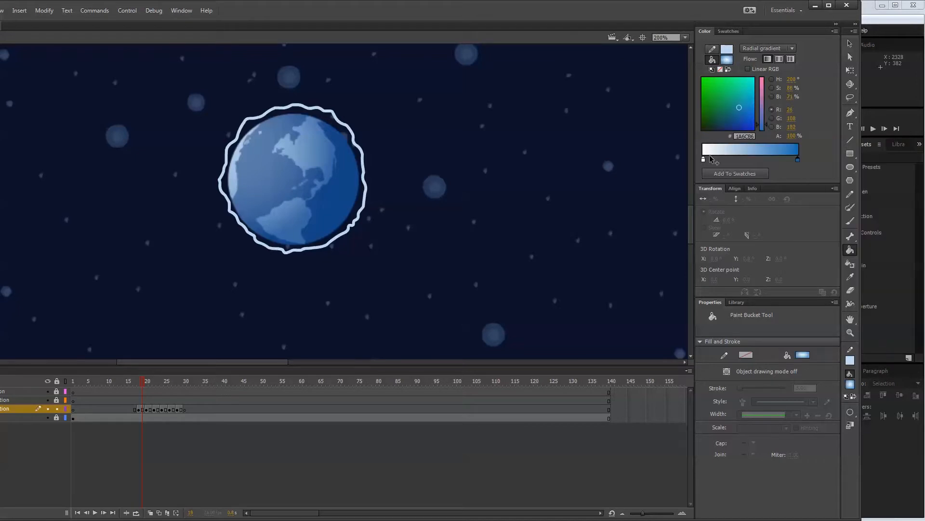
{"action": "double_click", "coordinate": [704, 161]}
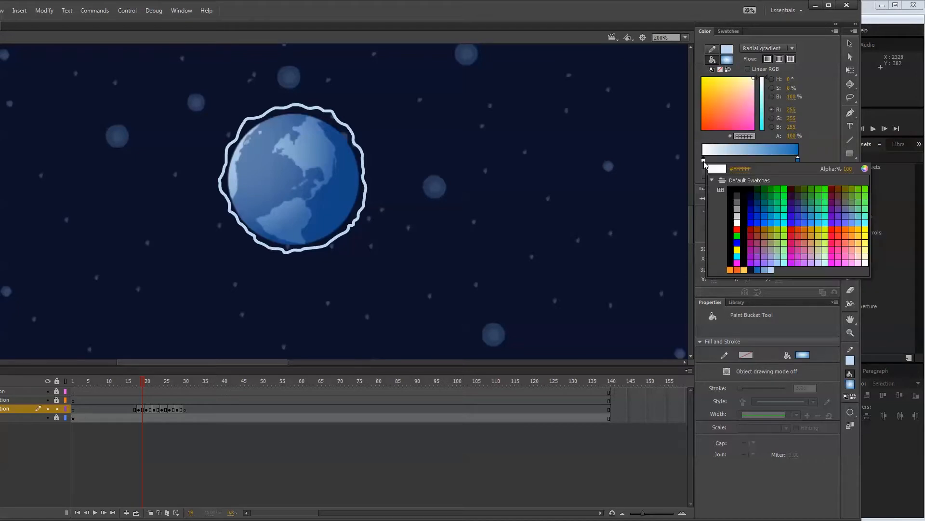
{"action": "left_click", "coordinate": [771, 269]}
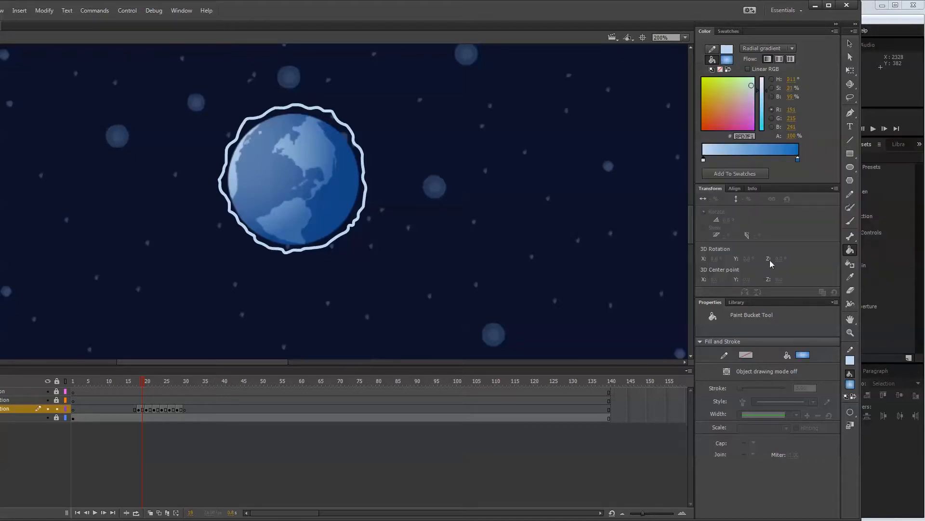
Try dark navy #0D122A as the gradient's outer colour and restore blue #1A6CB6.
{"action": "double_click", "coordinate": [798, 159]}
{"action": "left_click", "coordinate": [844, 269]}
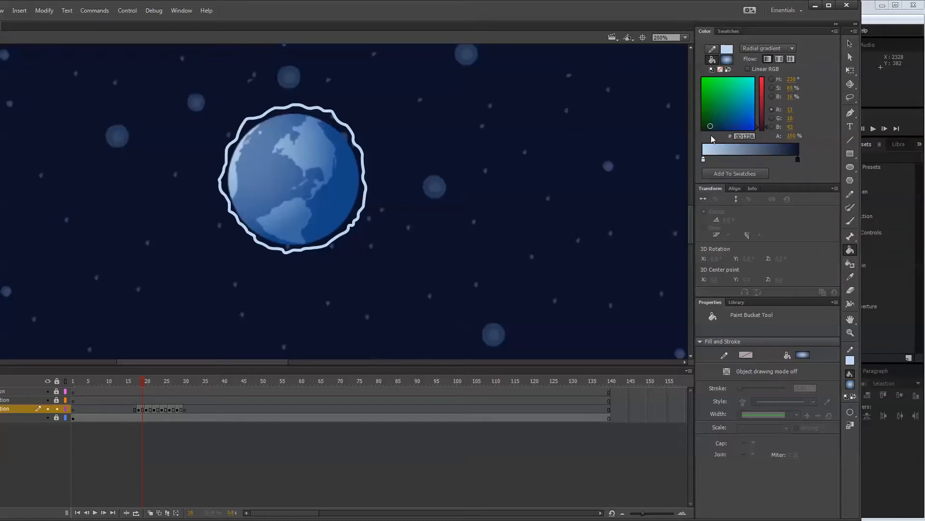
{"action": "mouse_move", "coordinate": [798, 160]}
{"action": "left_mouse_down"}
{"action": "mouse_move", "coordinate": [761, 159]}
{"action": "mouse_move", "coordinate": [796, 157]}
{"action": "left_mouse_up"}
{"action": "left_click", "coordinate": [796, 161]}
{"action": "left_click", "coordinate": [852, 268]}
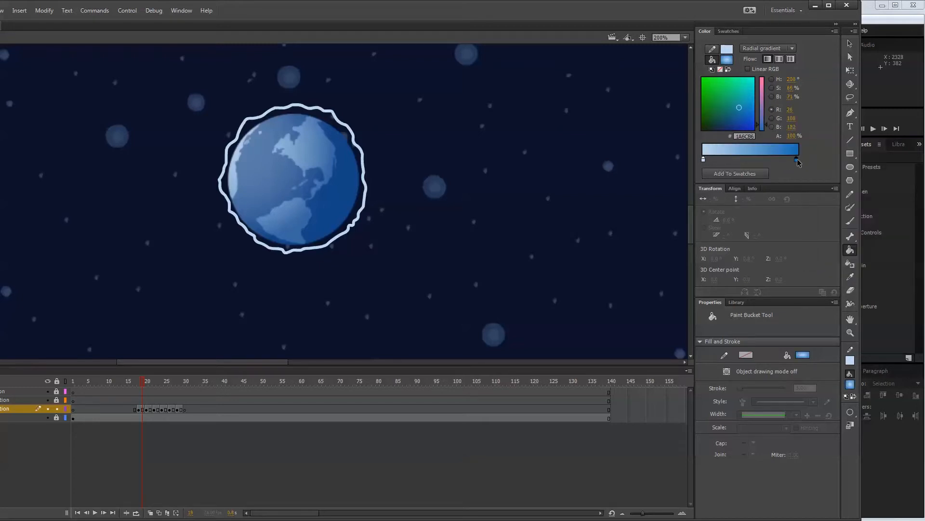
Reverse the radial gradient, with blue #1A6CB6 near the middle of the ramp and light blue at the outer end.
{"action": "left_click_drag", "start_coordinate": [797, 160], "coordinate": [752, 159]}
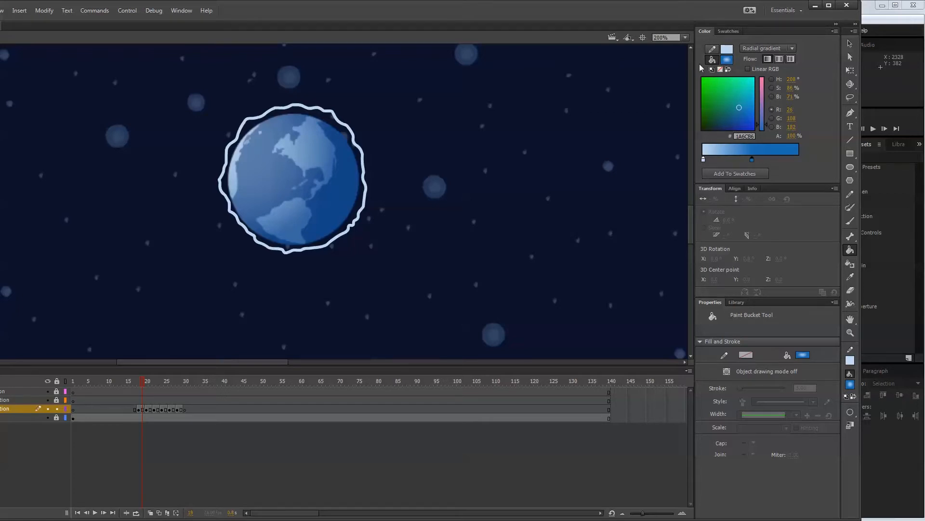
{"action": "left_click_drag", "start_coordinate": [704, 160], "coordinate": [729, 168]}
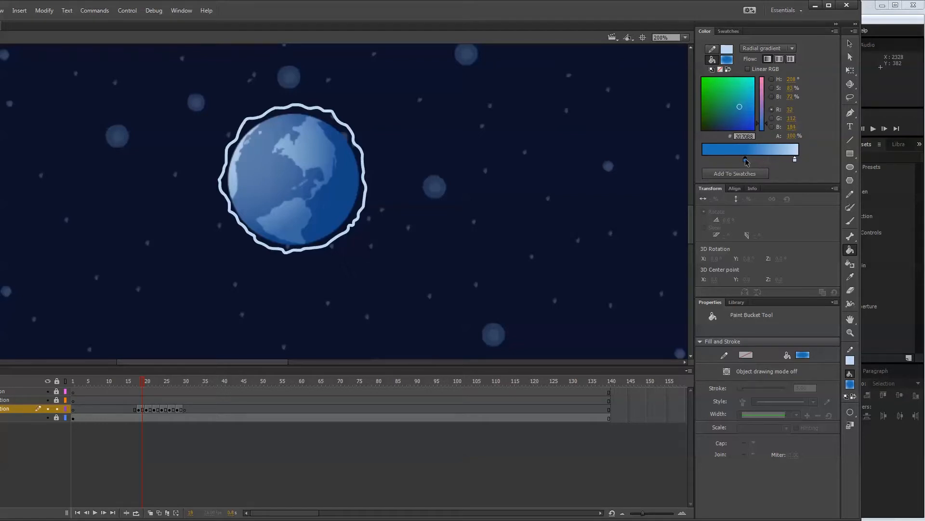
{"action": "double_click", "coordinate": [745, 159]}
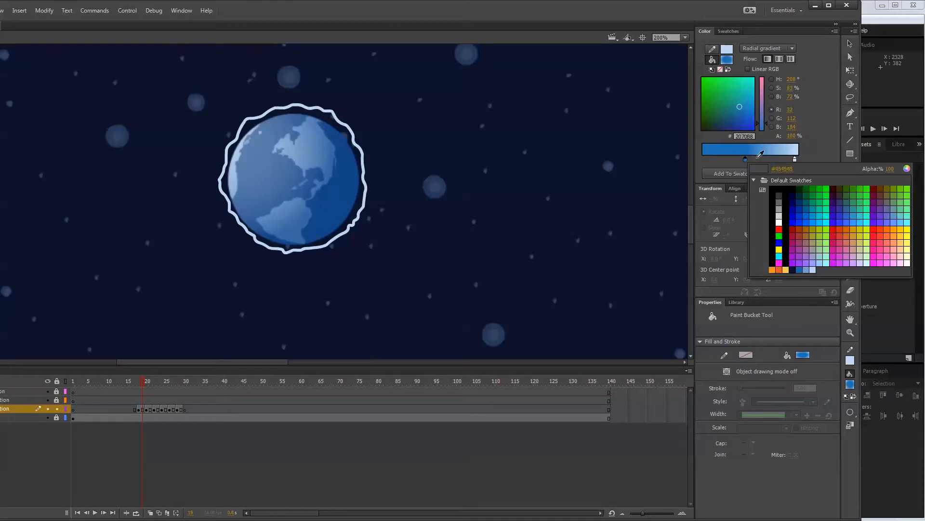
{"action": "left_click", "coordinate": [747, 163]}
{"action": "double_click", "coordinate": [747, 160]}
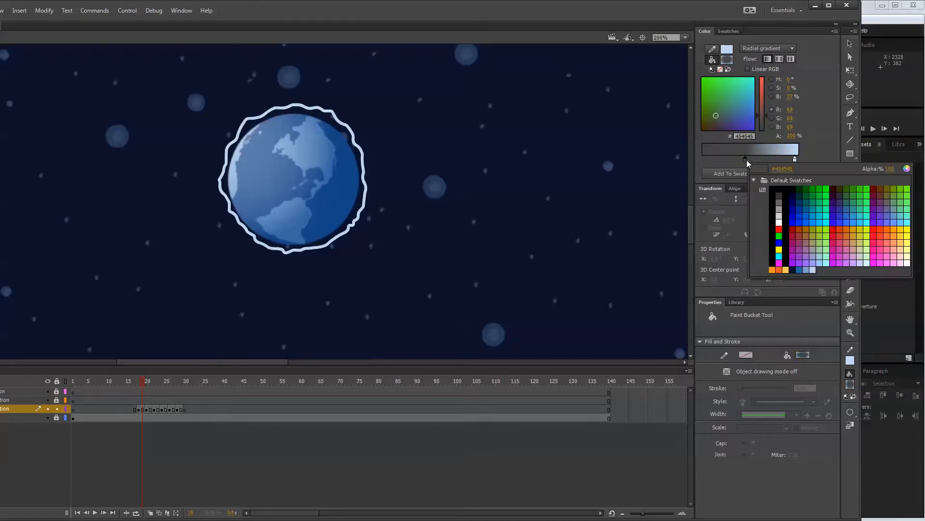
{"action": "left_click", "coordinate": [807, 268]}
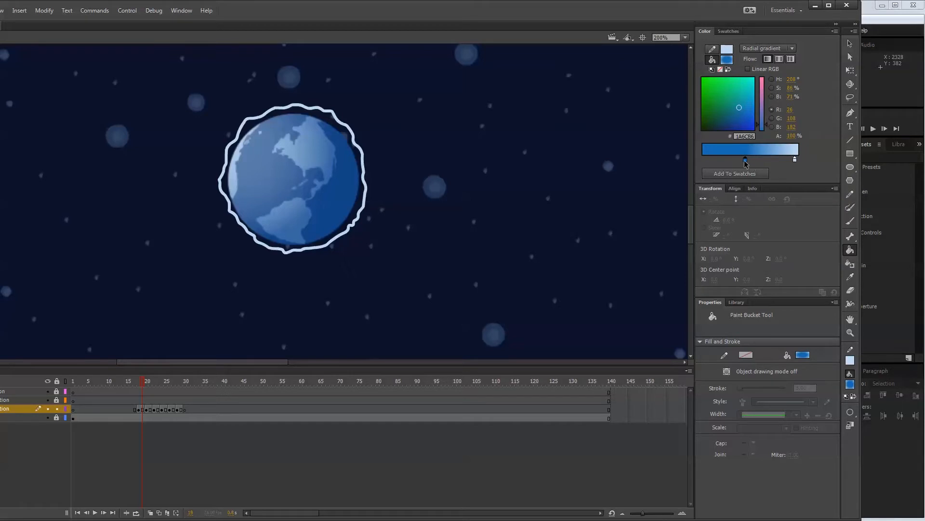
Discard the extra gradient stop and fill the wavy outline at frame 19 with the blue radial gradient.
{"action": "left_click", "coordinate": [725, 155]}
{"action": "left_click_drag", "start_coordinate": [725, 160], "coordinate": [726, 173]}
{"action": "left_click", "coordinate": [337, 186]}
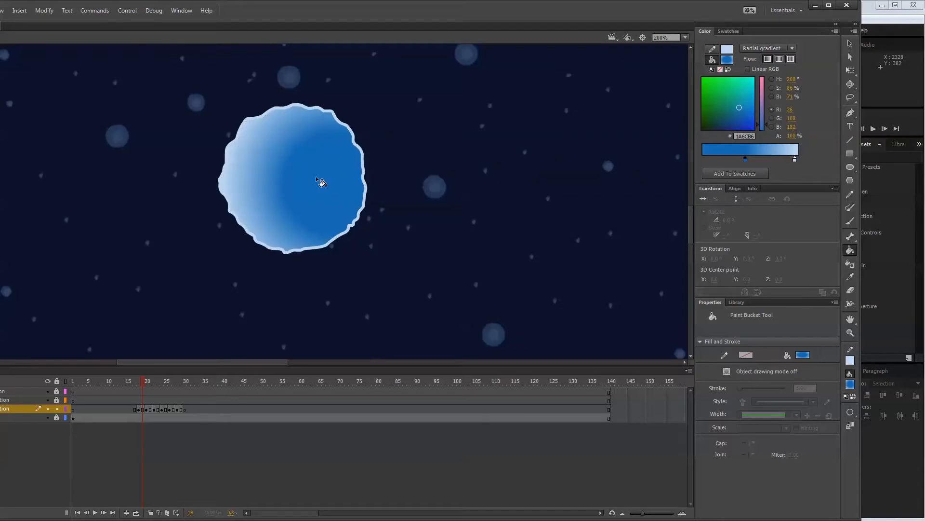
Refill the wavy outline at frame 19 so the radial gradient's blue core sits at the middle of the circle.
{"action": "left_click", "coordinate": [295, 184]}
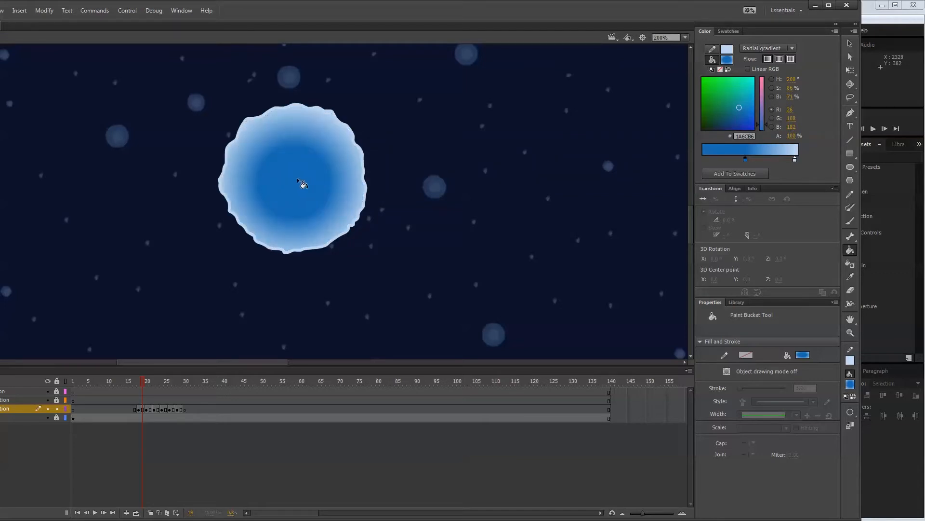
{"action": "left_click", "coordinate": [297, 177]}
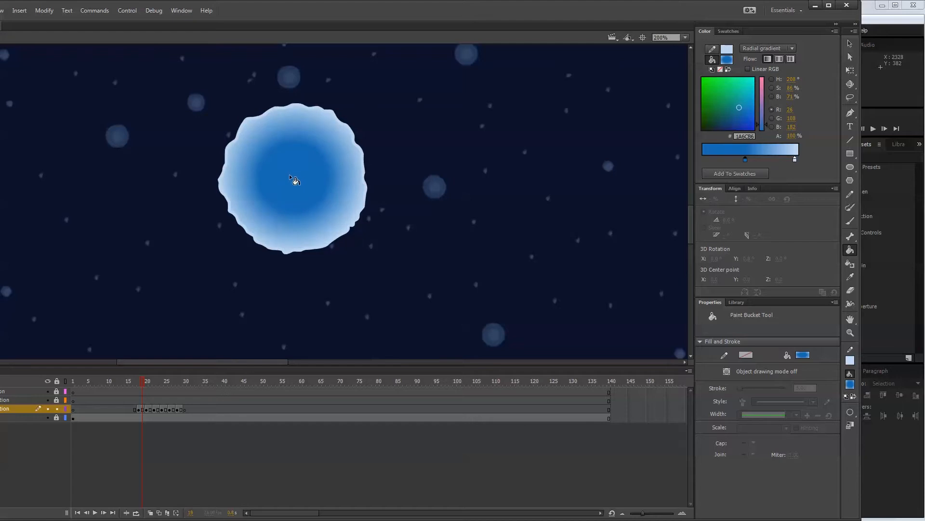
{"action": "left_click", "coordinate": [290, 173]}
{"action": "left_click", "coordinate": [292, 177]}
Add a dark navy #0D122A colour stop near the inner end of the radial gradient ramp.
{"action": "left_click", "coordinate": [715, 160]}
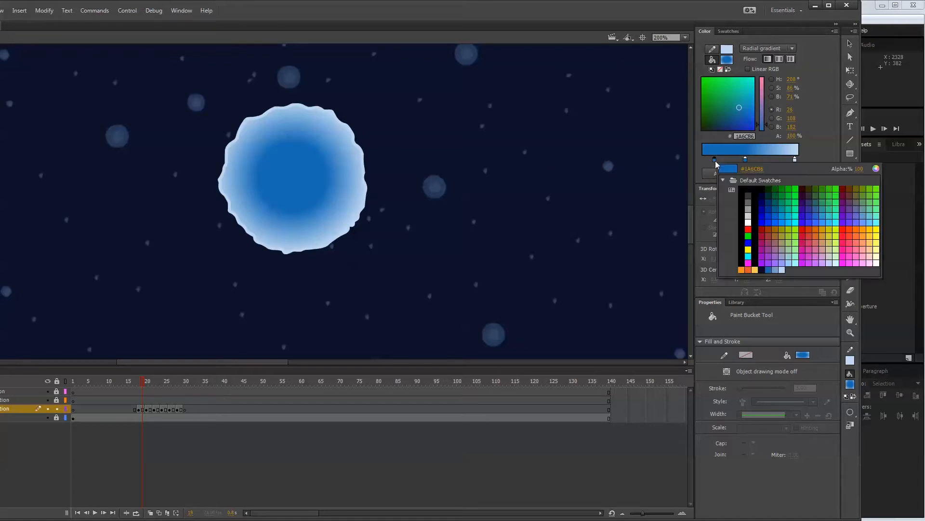
{"action": "left_click", "coordinate": [764, 268]}
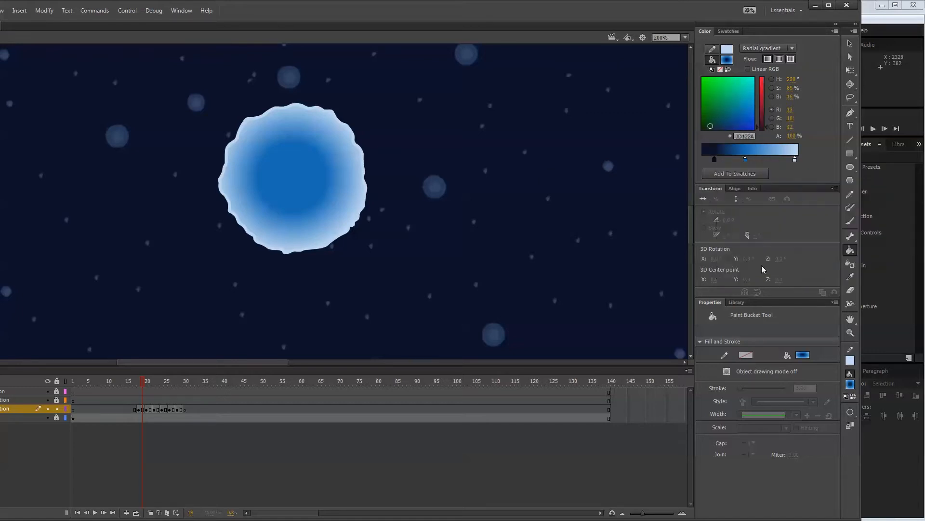
{"action": "left_click", "coordinate": [714, 160]}
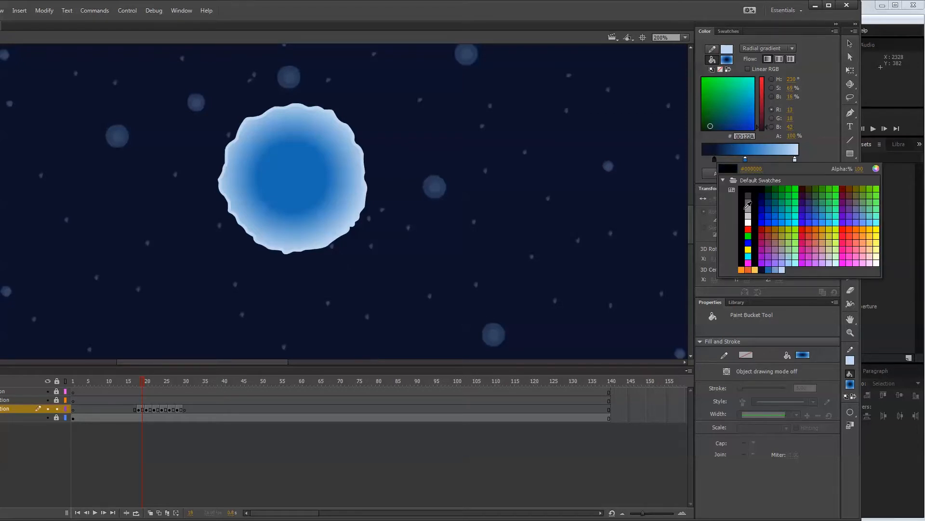
{"action": "key", "text": "Escape"}
Add a dark blue #134072 gradient stop, remove the navy stop, and shift the dark and mid-blue stops toward the outer end.
{"action": "left_click", "coordinate": [731, 154]}
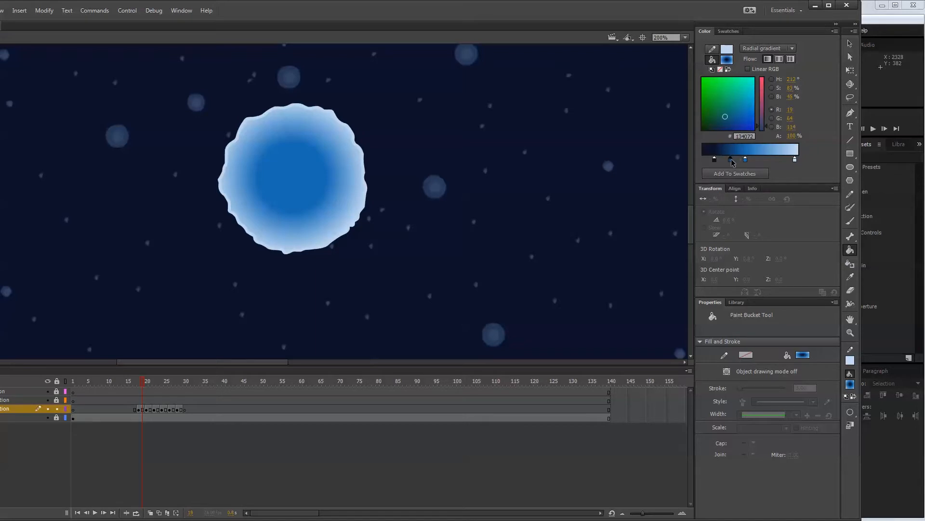
{"action": "double_click", "coordinate": [731, 159]}
{"action": "left_click", "coordinate": [732, 163]}
{"action": "mouse_move", "coordinate": [714, 159]}
{"action": "left_mouse_down"}
{"action": "mouse_move", "coordinate": [718, 177]}
{"action": "mouse_move", "coordinate": [716, 160]}
{"action": "mouse_move", "coordinate": [705, 160]}
{"action": "left_mouse_up"}
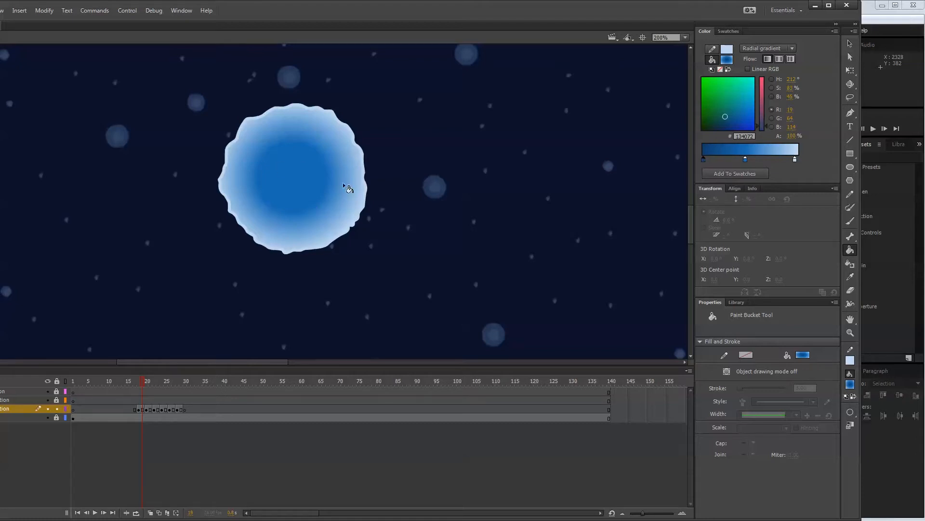
{"action": "left_click_drag", "start_coordinate": [704, 160], "coordinate": [755, 164]}
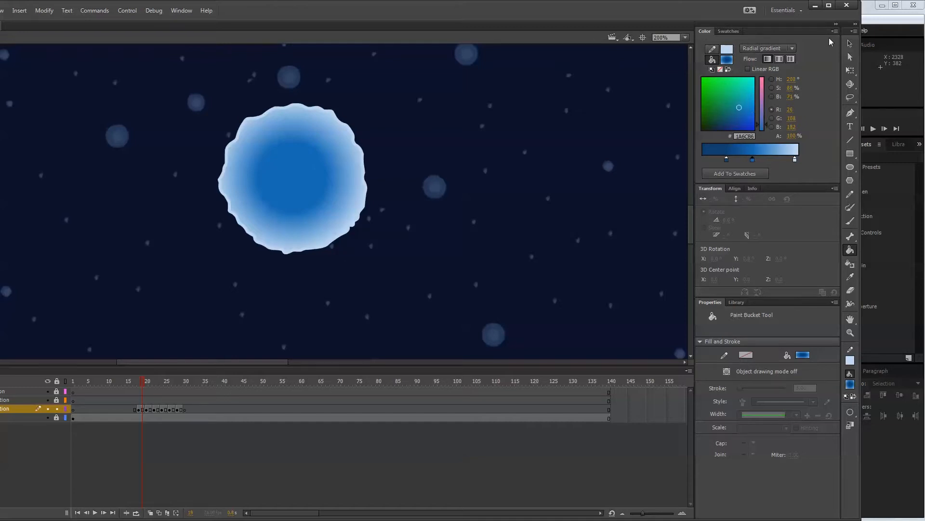
Save the three-colour radial gradient as a swatch and check it in the fill swatches.
{"action": "left_click", "coordinate": [835, 31]}
{"action": "left_click", "coordinate": [846, 36]}
{"action": "left_click", "coordinate": [726, 59]}
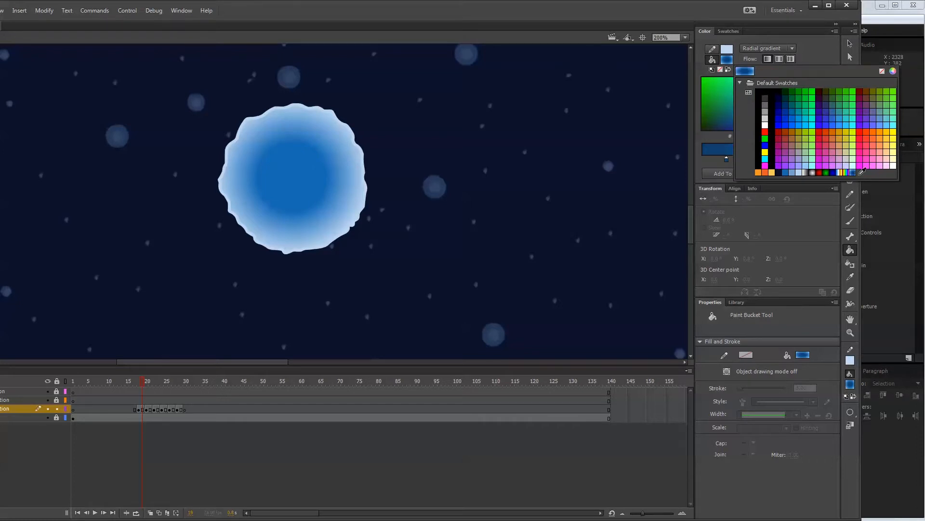
{"action": "left_click", "coordinate": [785, 45]}
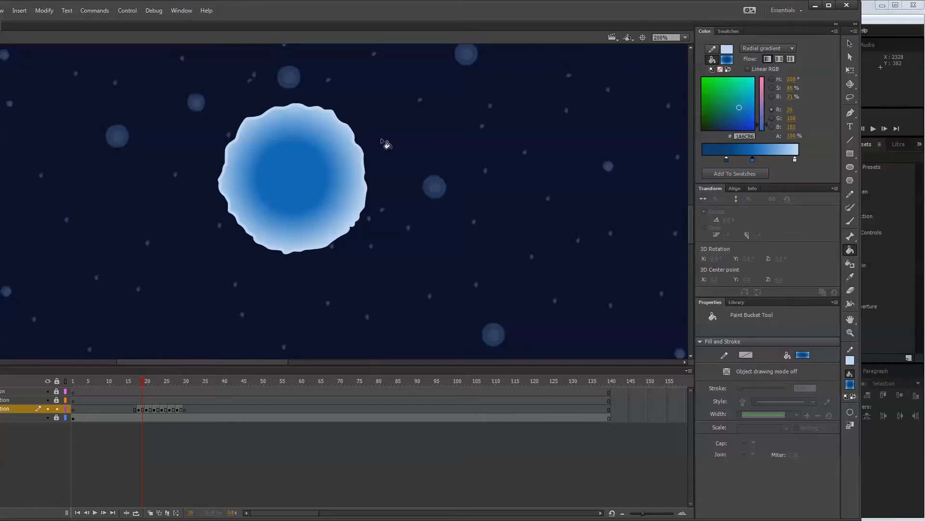
Fill the wavy outline at frame 19 with the three-colour gradient, centring its dark blue core.
{"action": "left_click", "coordinate": [293, 177]}
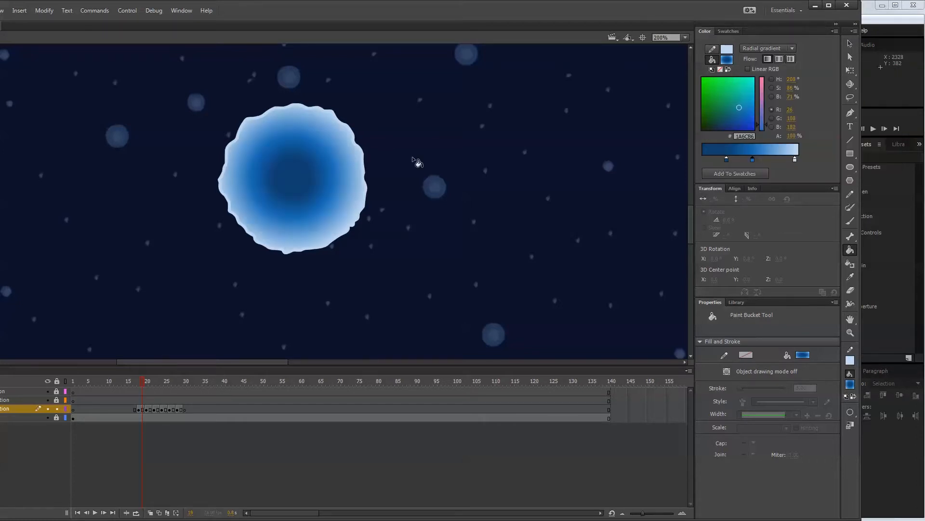
{"action": "left_click", "coordinate": [293, 185]}
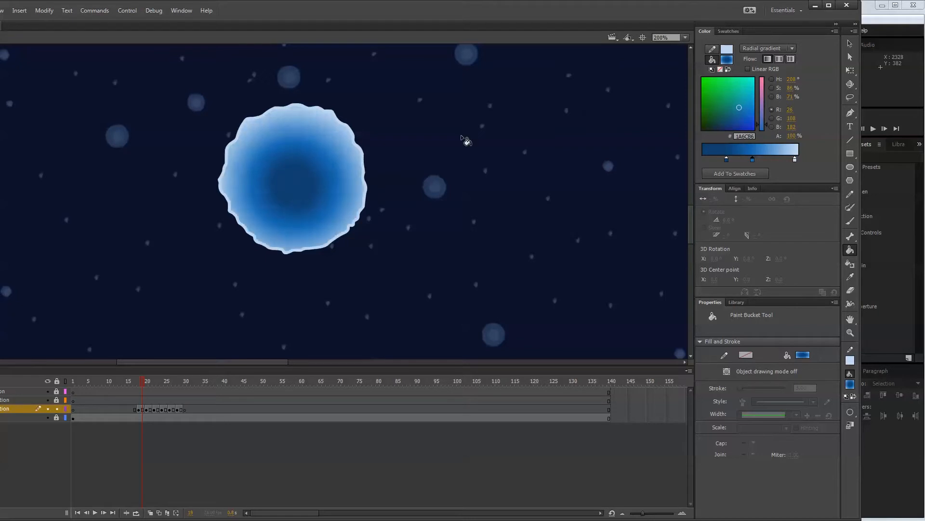
{"action": "left_click", "coordinate": [291, 181]}
{"action": "left_click", "coordinate": [298, 181]}
Try a solid light green on the selected fill and reapply the saved blue gradient swatch.
{"action": "key", "text": "v"}
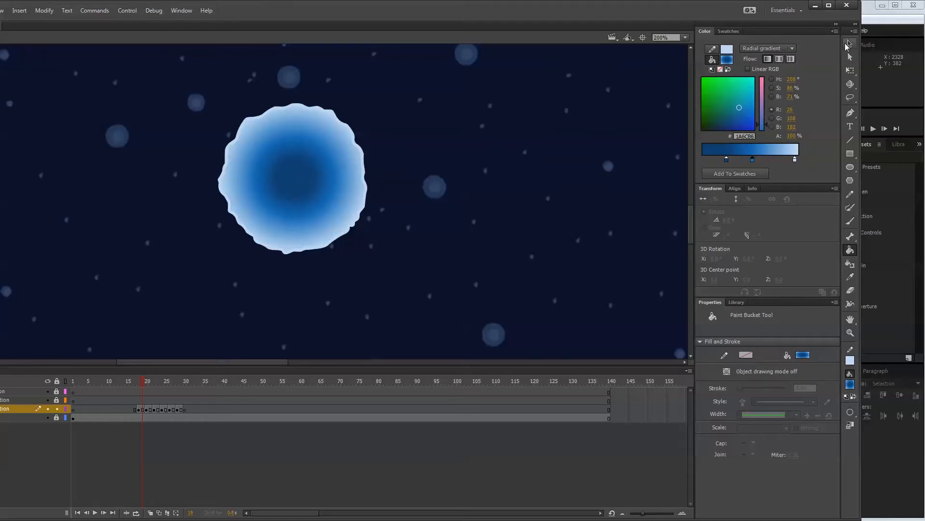
{"action": "left_click", "coordinate": [300, 180]}
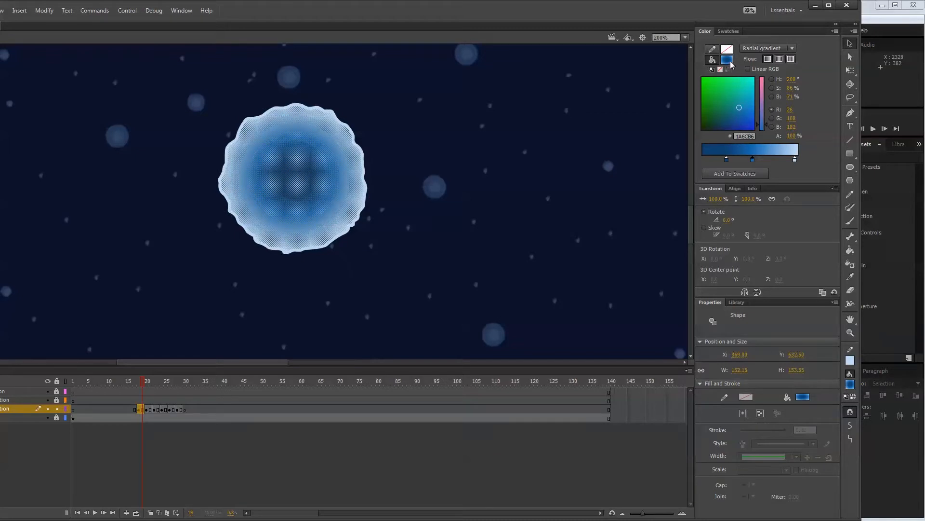
{"action": "left_click", "coordinate": [727, 59]}
{"action": "left_click", "coordinate": [781, 177]}
{"action": "left_click", "coordinate": [728, 59]}
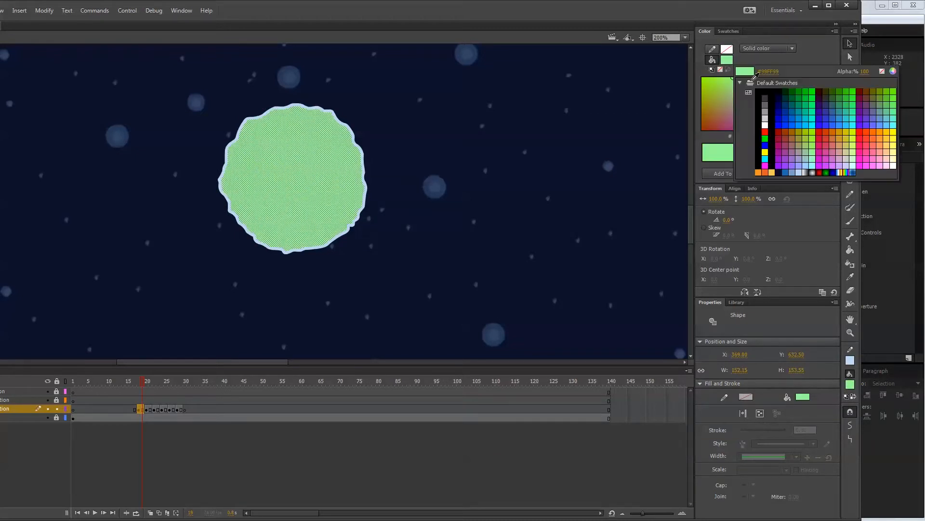
{"action": "left_click", "coordinate": [853, 171]}
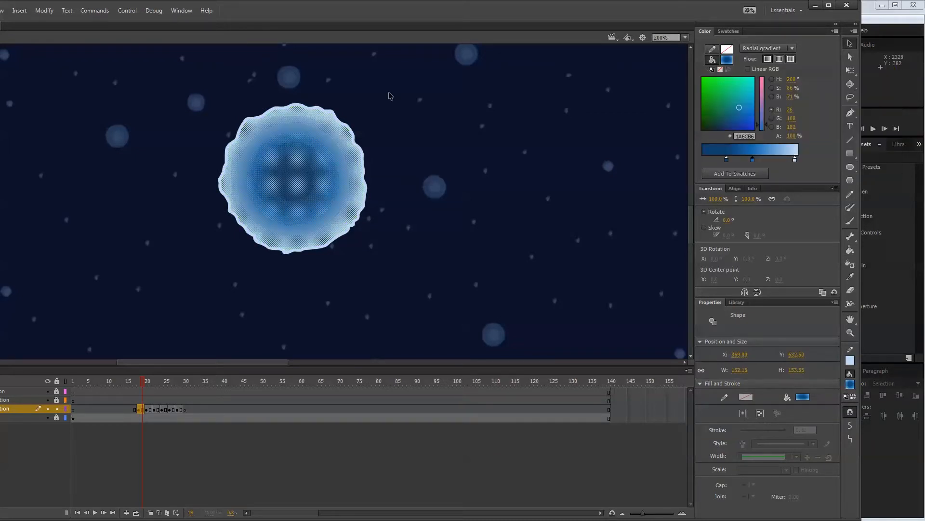
{"action": "left_click", "coordinate": [411, 110]}
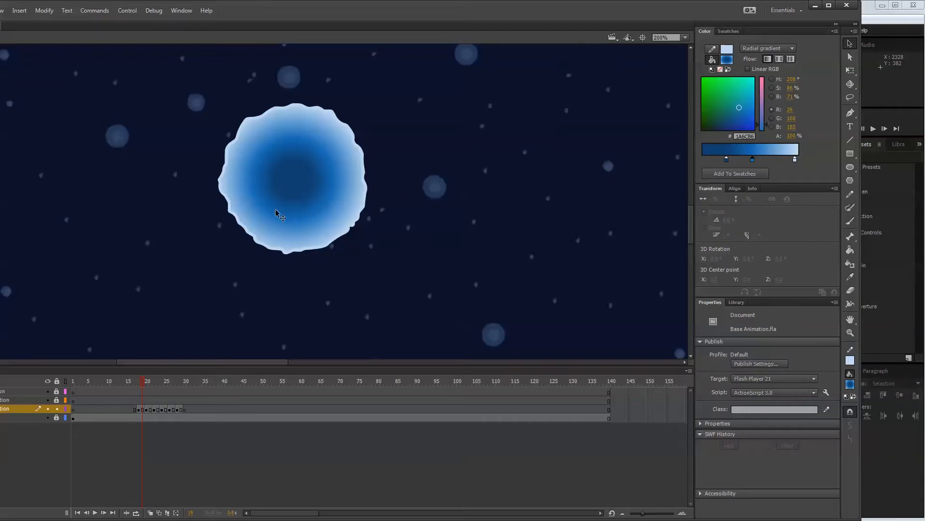
Shift the selected fill's dark blue and mid-blue gradient stops close to the outer end, narrowing the light rim.
{"action": "left_click", "coordinate": [300, 206]}
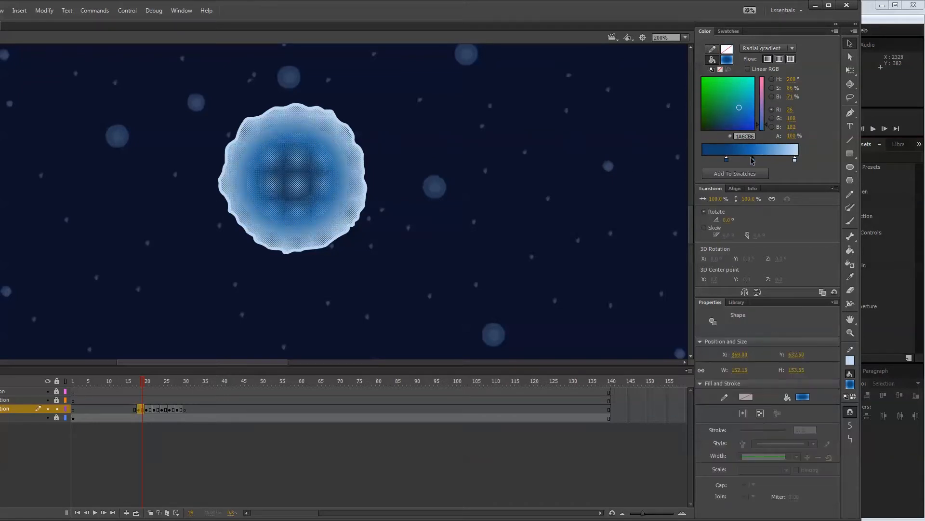
{"action": "mouse_move", "coordinate": [755, 161]}
{"action": "left_mouse_down"}
{"action": "mouse_move", "coordinate": [781, 161]}
{"action": "mouse_move", "coordinate": [736, 161]}
{"action": "mouse_move", "coordinate": [780, 160]}
{"action": "mouse_move", "coordinate": [764, 161]}
{"action": "left_mouse_up"}
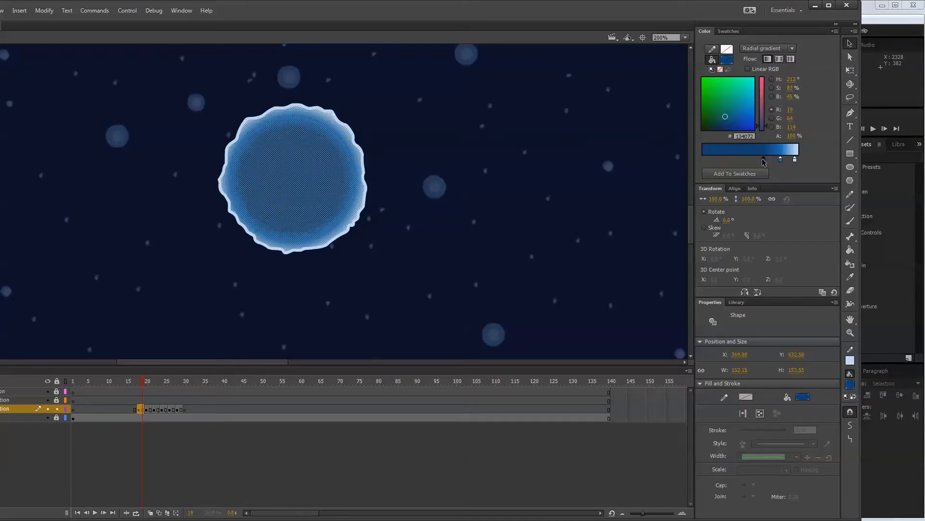
{"action": "left_click_drag", "start_coordinate": [766, 163], "coordinate": [770, 162]}
{"action": "left_click", "coordinate": [780, 159]}
{"action": "left_click", "coordinate": [426, 178]}
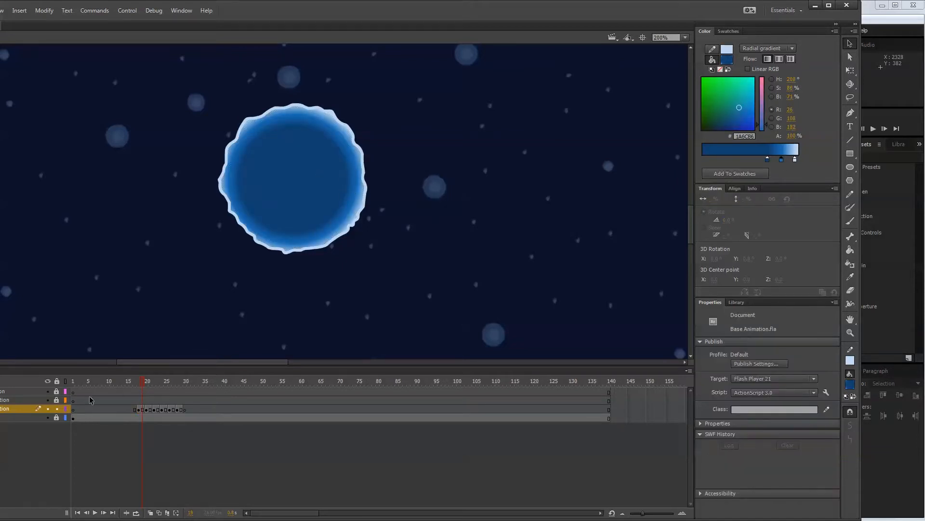
Toggle the outline layer's visibility to check the planet and save the adjusted gradient as a swatch.
{"action": "left_click", "coordinate": [48, 409]}
{"action": "left_click", "coordinate": [48, 409]}
{"action": "left_click", "coordinate": [836, 31]}
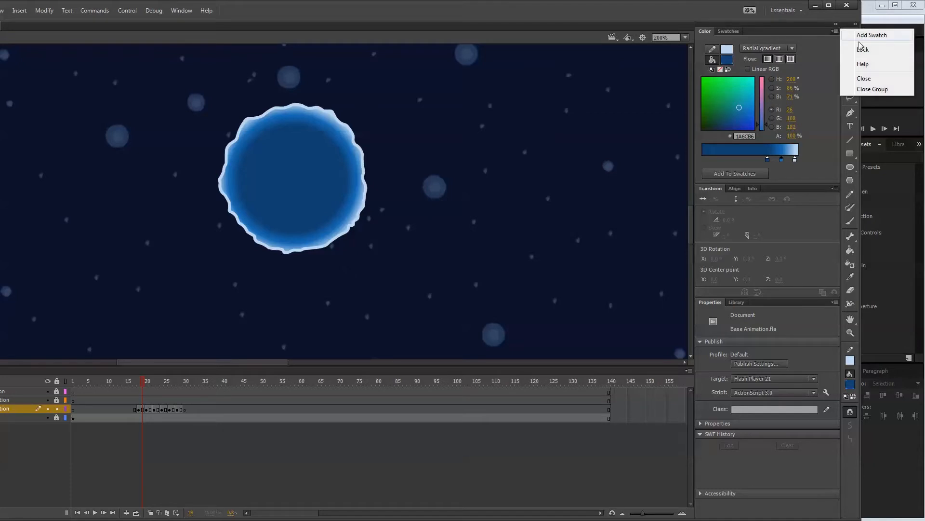
{"action": "left_click", "coordinate": [869, 36]}
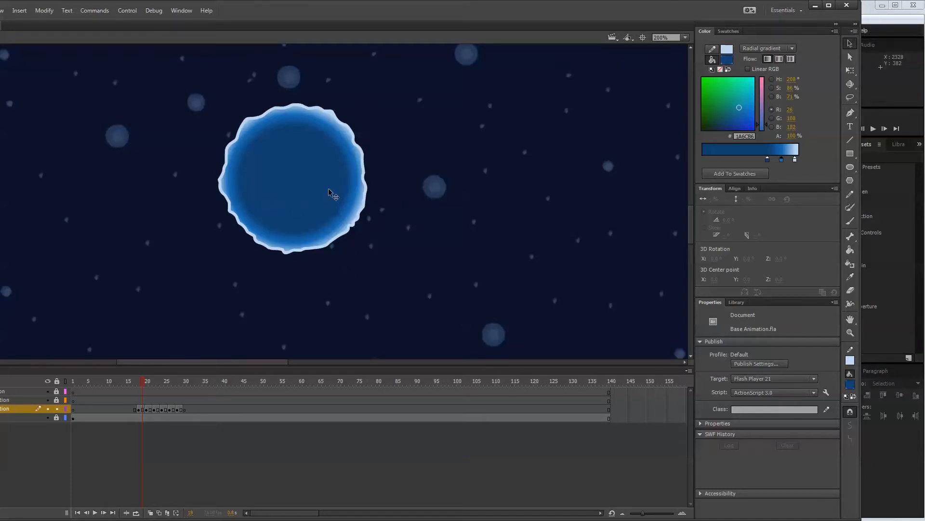
Try blue #1A6CB6 as the wavy outline's stroke colour and restore light blue #BFD7F1.
{"action": "left_click", "coordinate": [349, 230]}
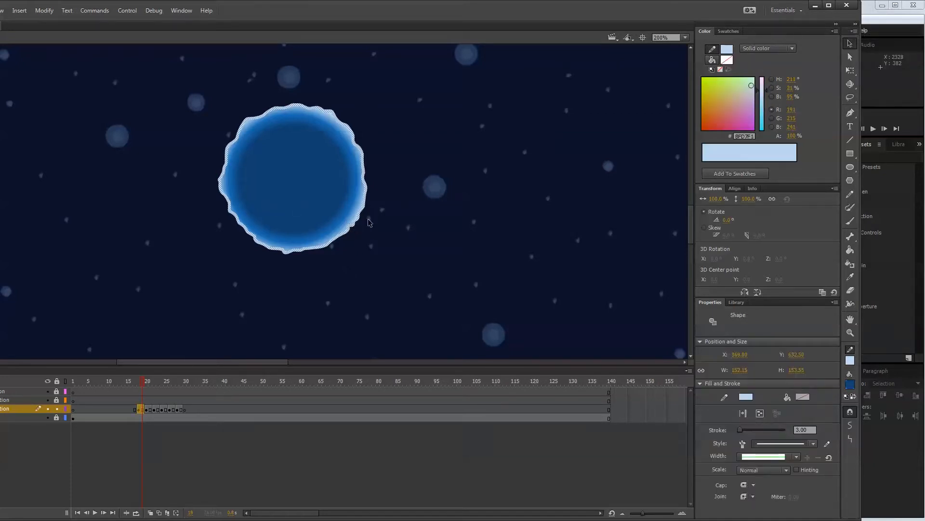
{"action": "left_click", "coordinate": [851, 360]}
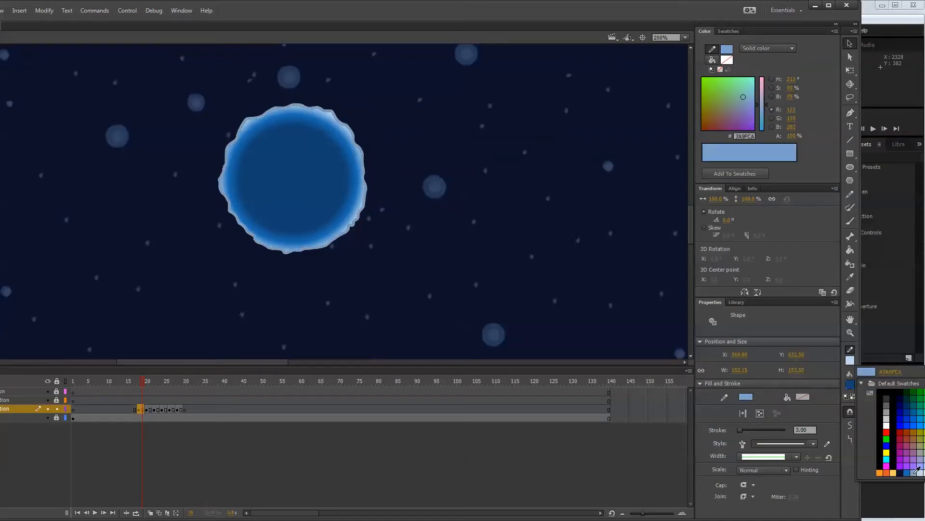
{"action": "left_click", "coordinate": [906, 472]}
{"action": "left_click", "coordinate": [406, 188]}
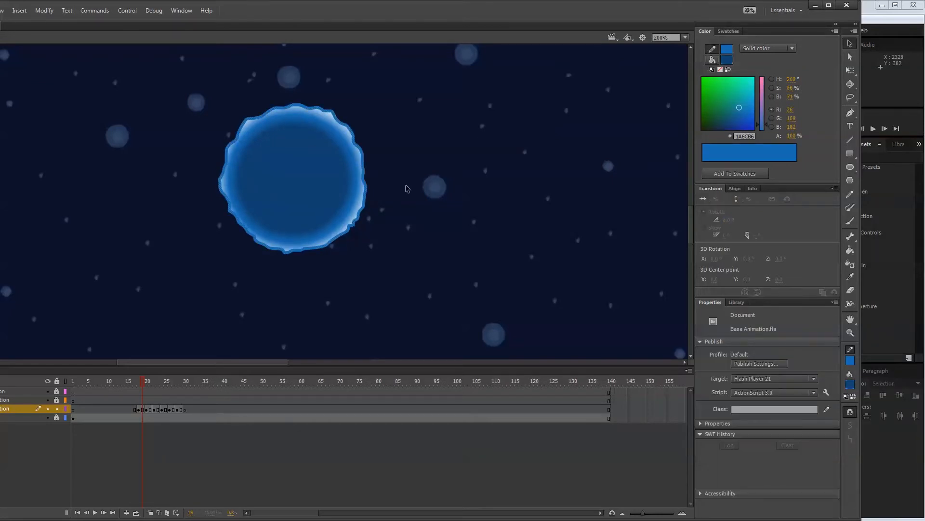
{"action": "left_click", "coordinate": [365, 167]}
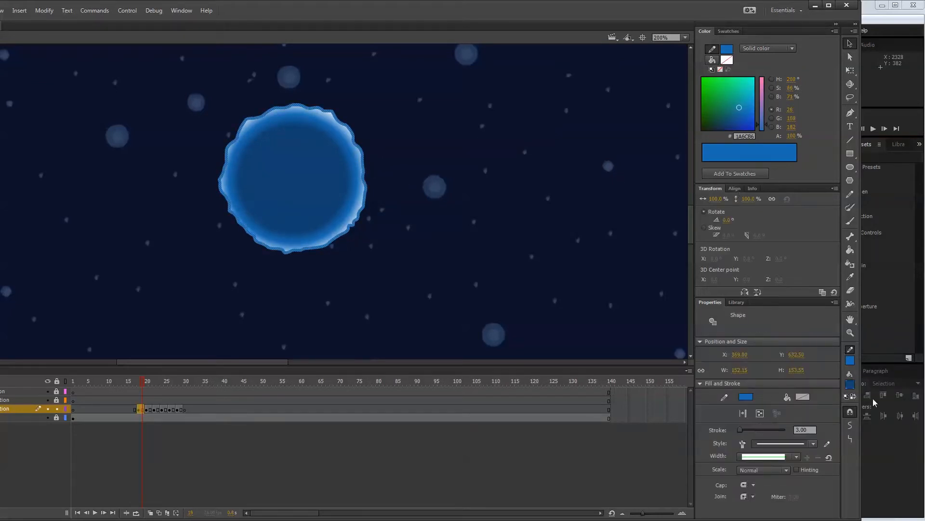
{"action": "left_click", "coordinate": [850, 360]}
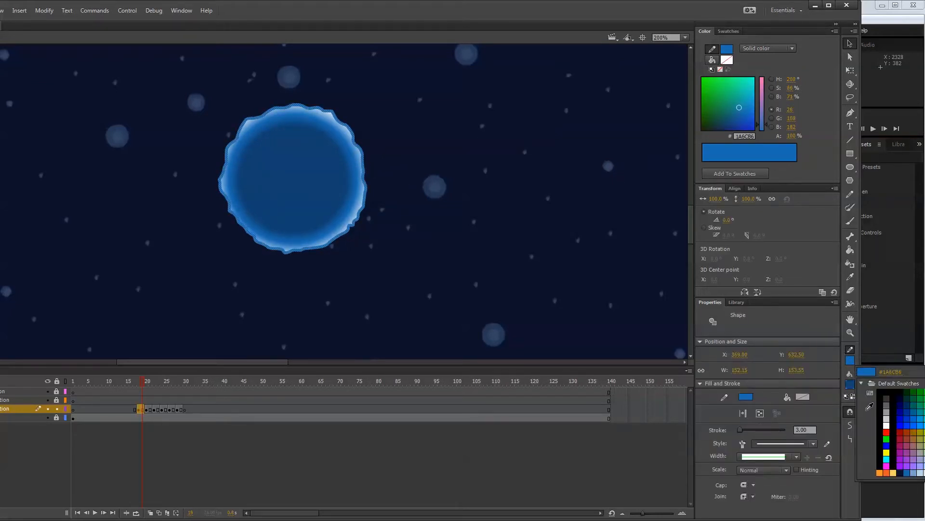
{"action": "left_click", "coordinate": [922, 473]}
{"action": "left_click", "coordinate": [528, 230]}
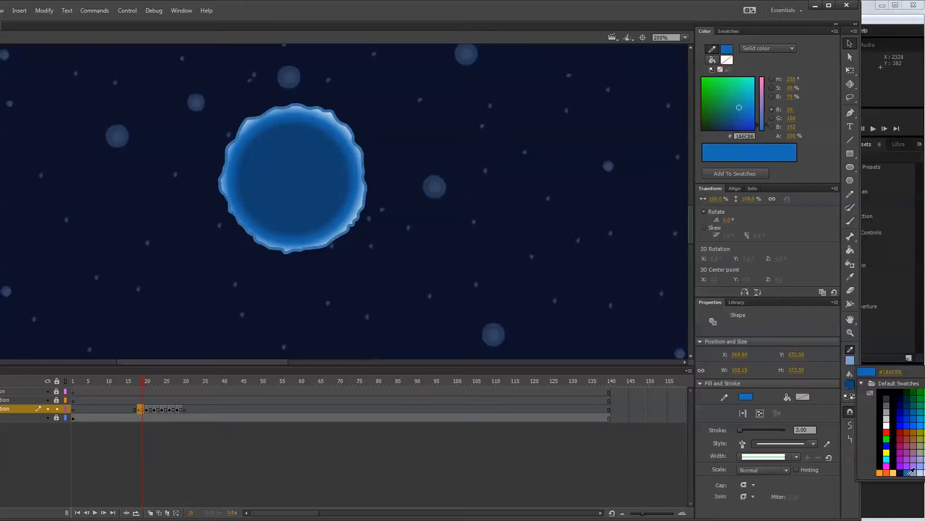
Set the wavy outline's stroke to blue #1A6CB6 and give it a width profile that swells and narrows.
{"action": "left_click", "coordinate": [906, 477]}
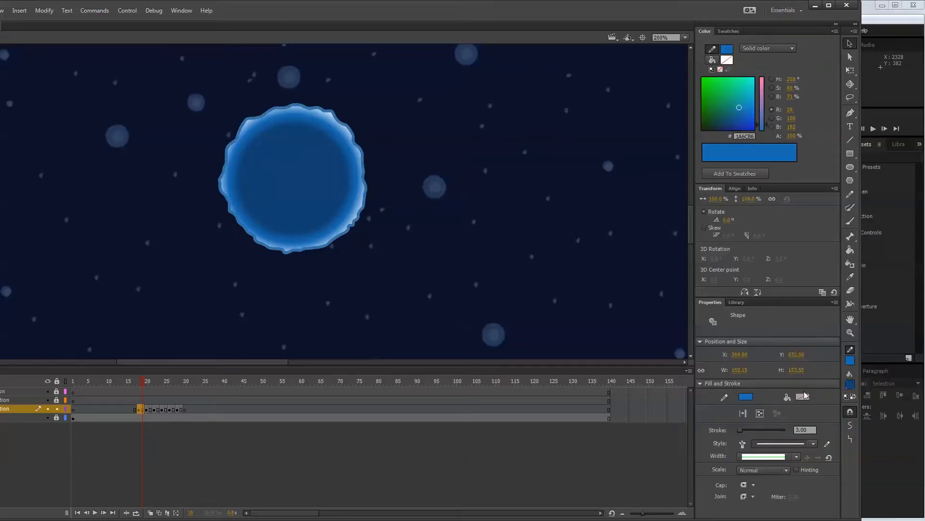
{"action": "left_click", "coordinate": [796, 456]}
{"action": "left_click", "coordinate": [764, 477]}
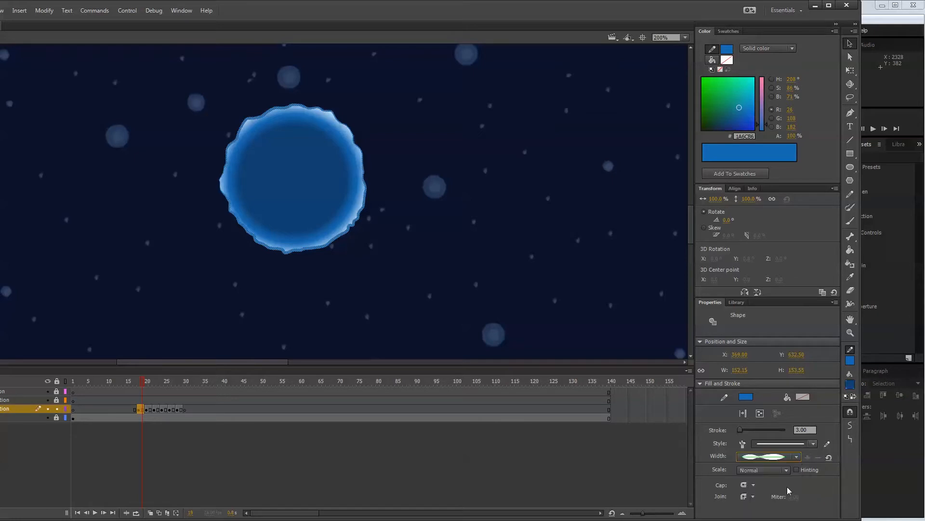
{"action": "left_click", "coordinate": [505, 228]}
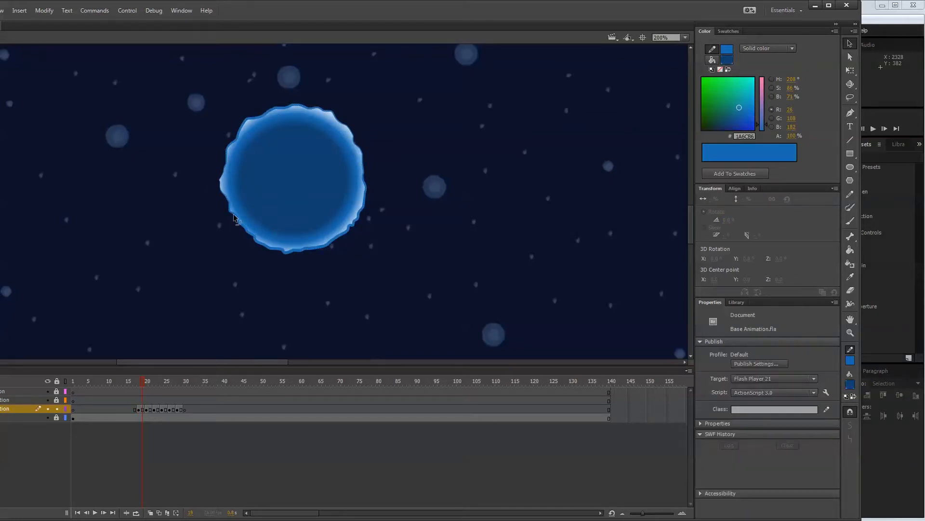
Remove the mid-blue stop from the fill's gradient and spread the rest from dark blue #134072 to light blue at the outer end.
{"action": "left_click", "coordinate": [321, 218]}
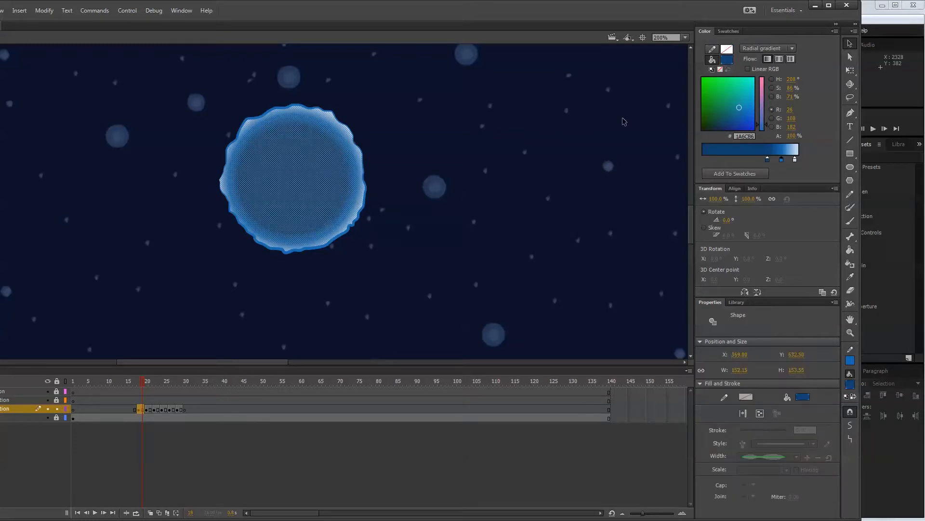
{"action": "left_click_drag", "start_coordinate": [781, 159], "coordinate": [786, 177]}
{"action": "left_click", "coordinate": [796, 160]}
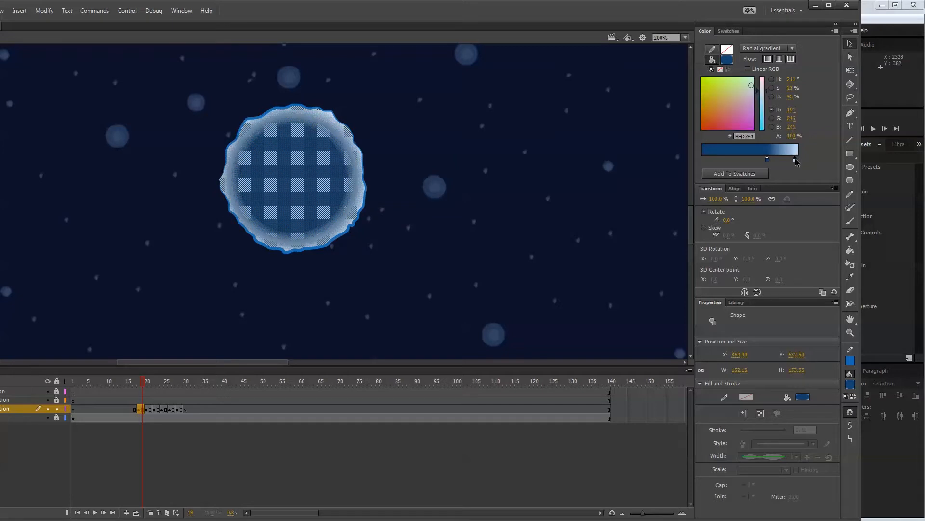
{"action": "left_click", "coordinate": [769, 160]}
{"action": "left_click", "coordinate": [544, 216]}
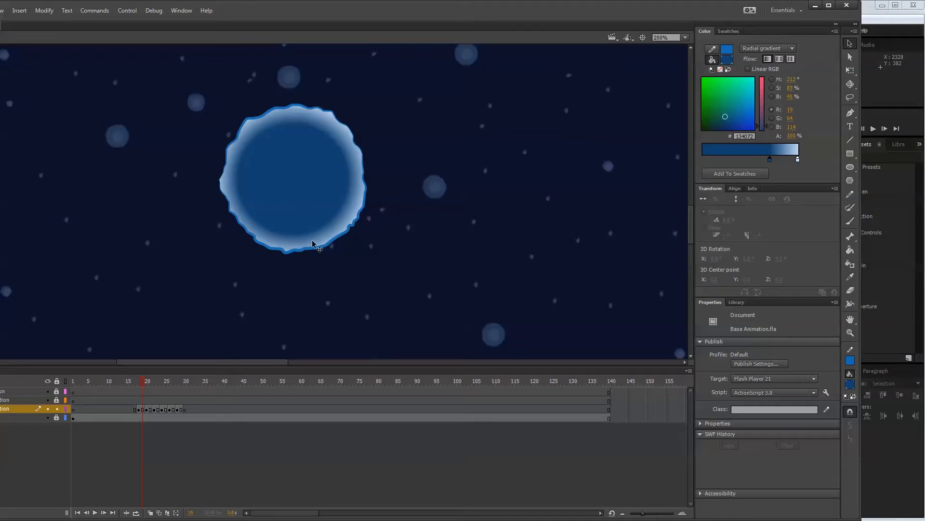
Refill the wavy shape with the Paint Bucket to centre the two-colour radial gradient.
{"action": "left_click", "coordinate": [850, 250]}
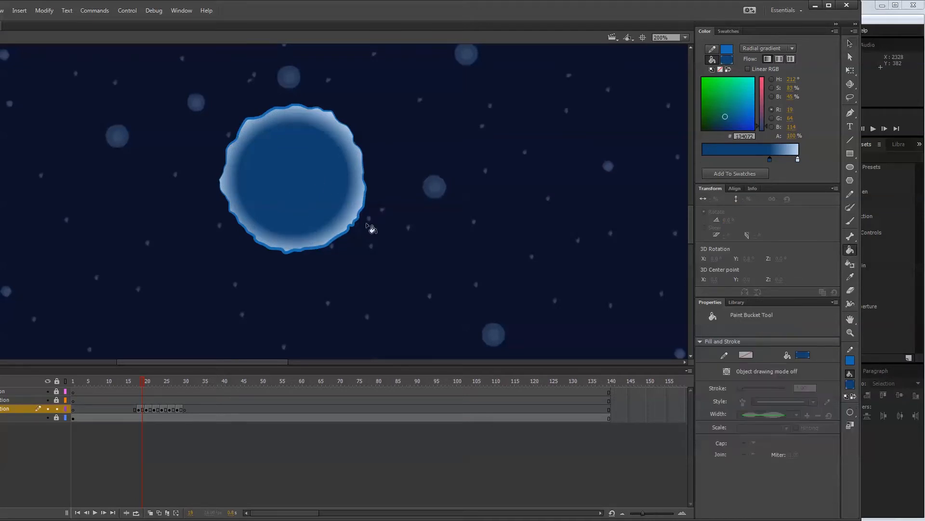
{"action": "left_click", "coordinate": [299, 185]}
{"action": "left_click", "coordinate": [297, 182]}
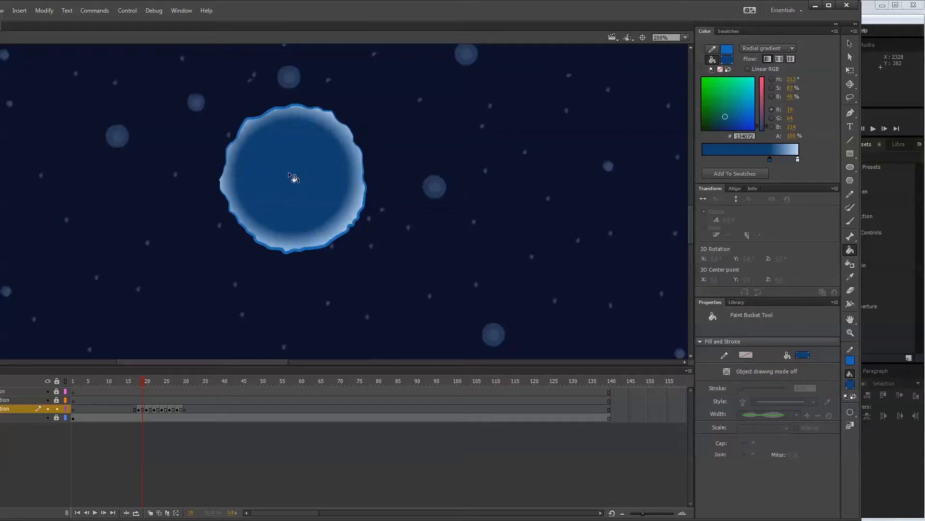
{"action": "left_click", "coordinate": [295, 182]}
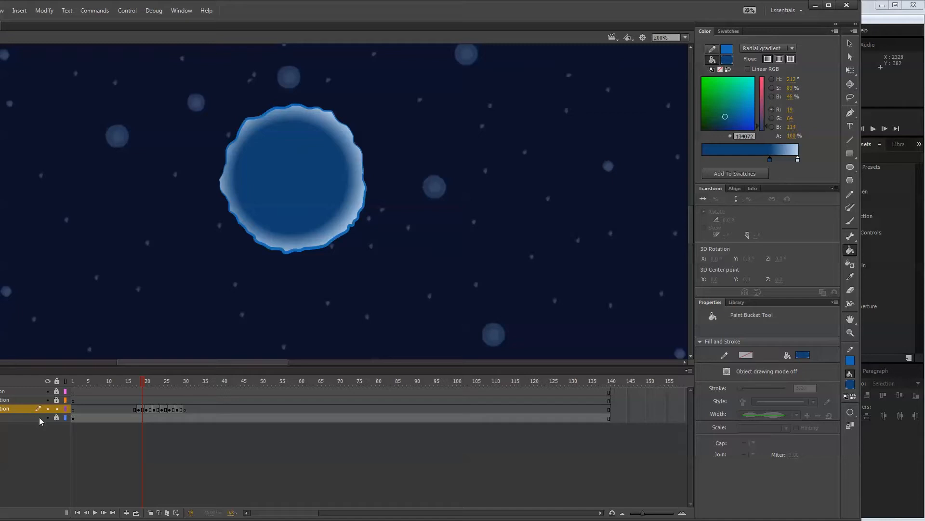
Display the wavy effect layer as outlines, choose the Oval tool and make the layer below it active.
{"action": "left_click", "coordinate": [65, 409]}
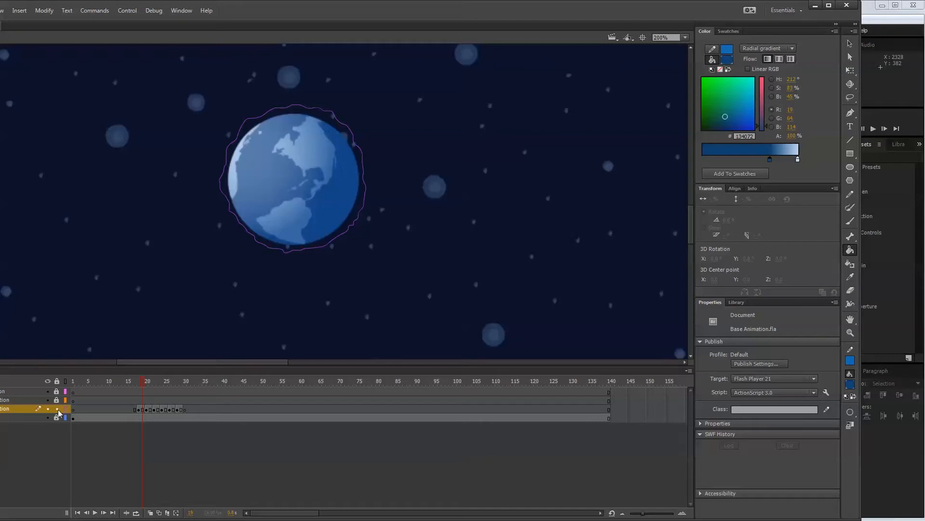
{"action": "left_click", "coordinate": [850, 166]}
{"action": "left_click", "coordinate": [17, 418]}
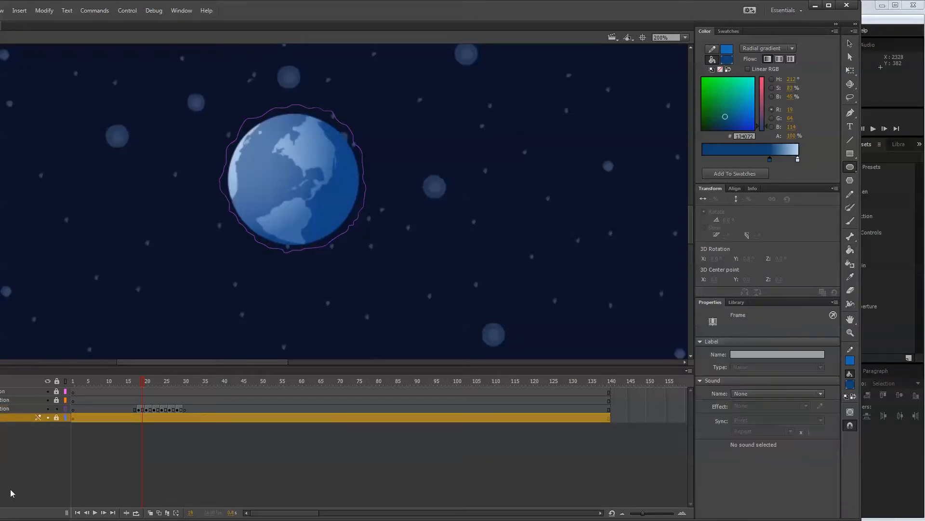
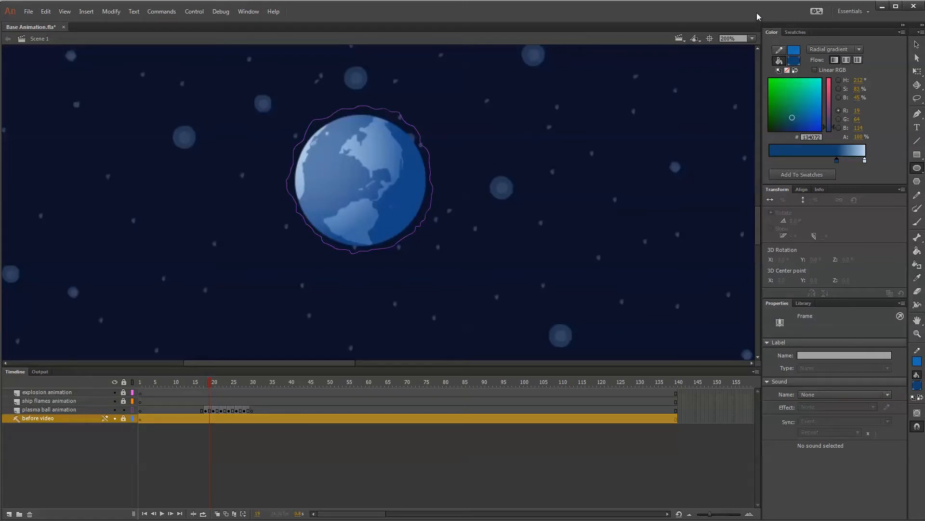
Add a new layer directly above the before video layer and name it planet guide.
{"action": "left_click_drag", "start_coordinate": [901, 179], "coordinate": [865, 181]}
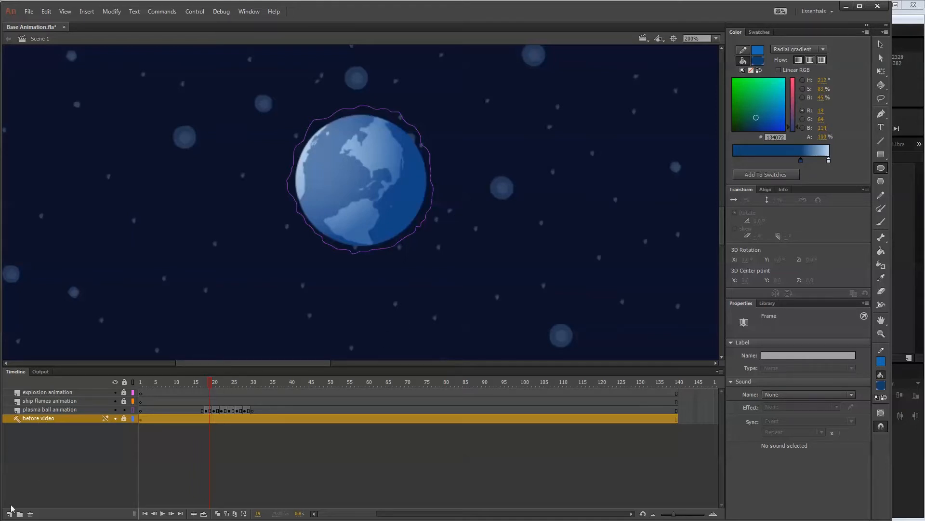
{"action": "left_click", "coordinate": [9, 513]}
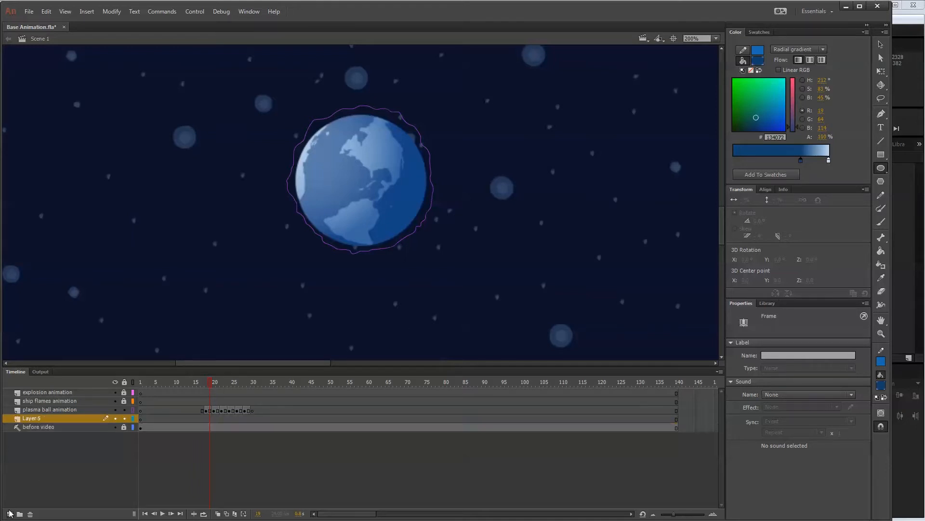
{"action": "double_click", "coordinate": [44, 419]}
{"action": "type", "text": "p"}
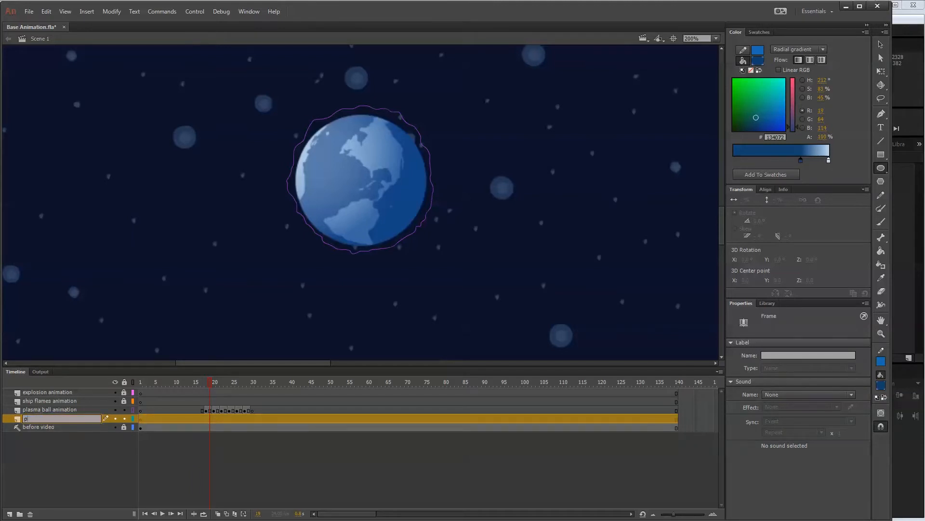
{"action": "type", "text": "lanet guide"}
{"action": "key", "text": "Return"}
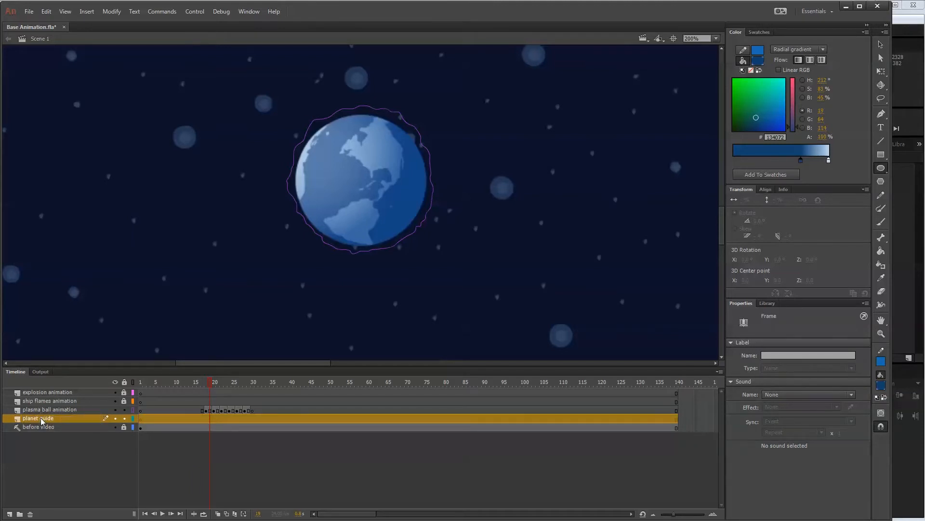
{"action": "left_click", "coordinate": [881, 168]}
{"action": "left_click_drag", "start_coordinate": [290, 117], "coordinate": [425, 210]}
{"action": "key", "text": "ctrl+z"}
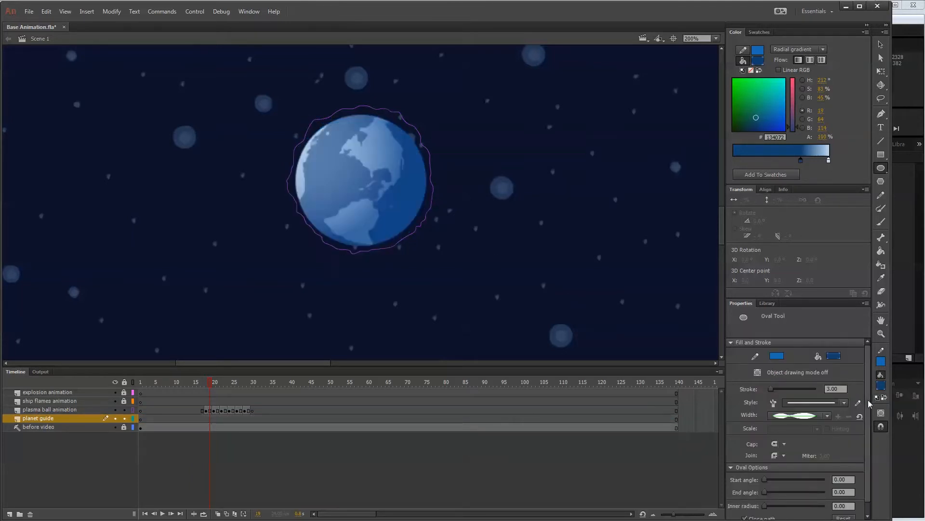
Set the Oval tool to no fill, a dark red #990000 stroke and a uniform width profile.
{"action": "left_click", "coordinate": [881, 386]}
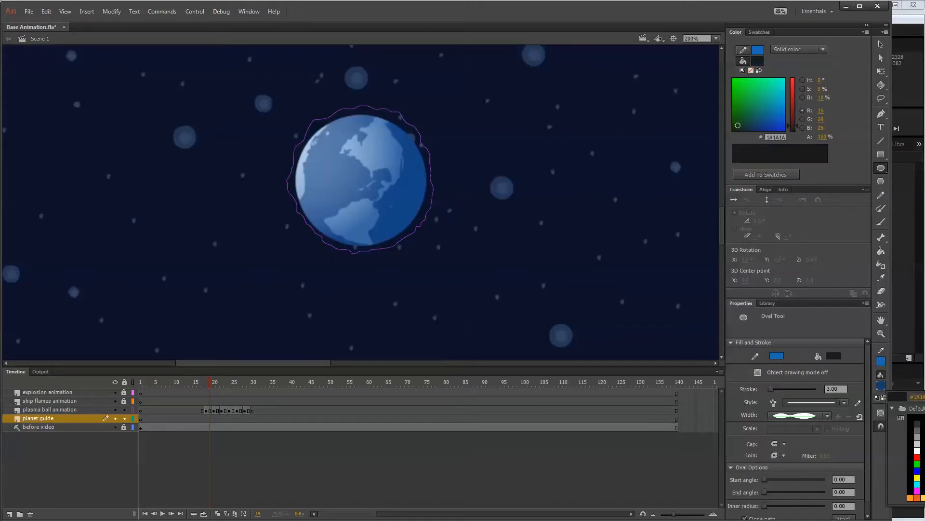
{"action": "left_click", "coordinate": [912, 384]}
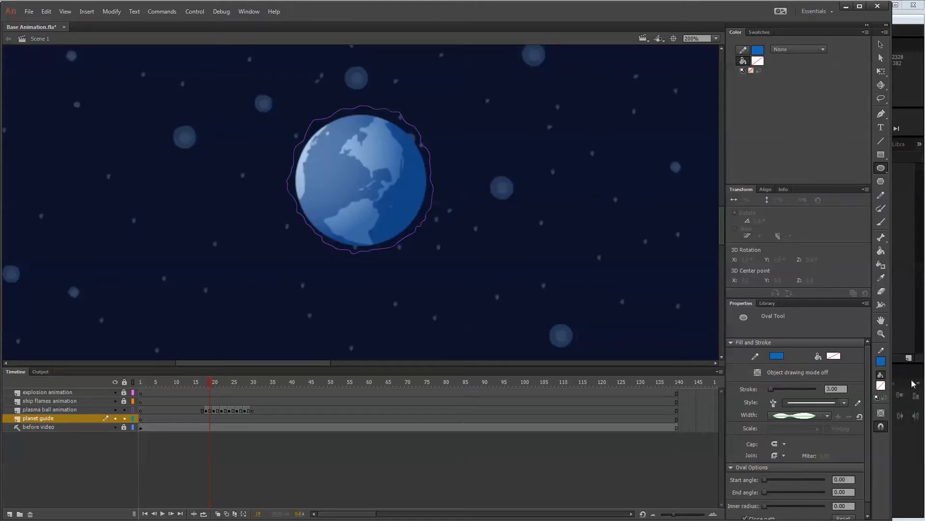
{"action": "left_click", "coordinate": [882, 361]}
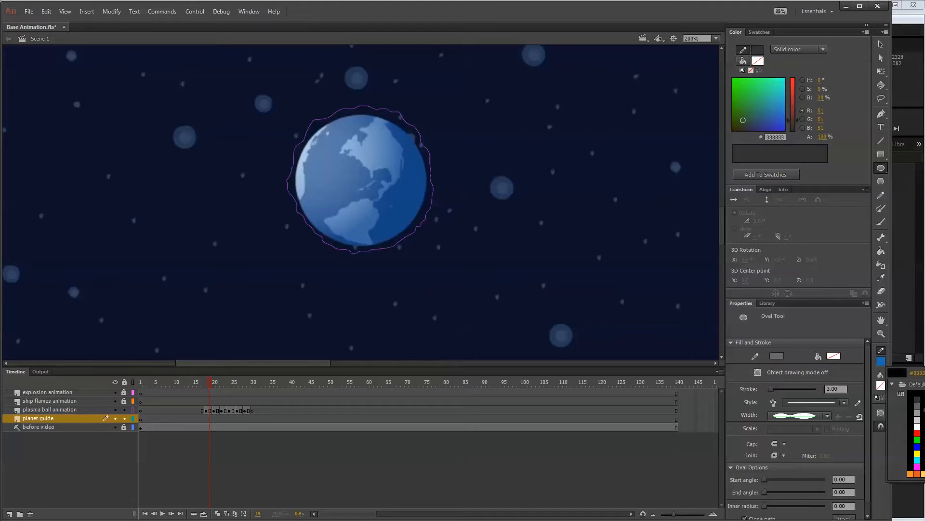
{"action": "left_click", "coordinate": [924, 434]}
{"action": "left_click", "coordinate": [810, 421]}
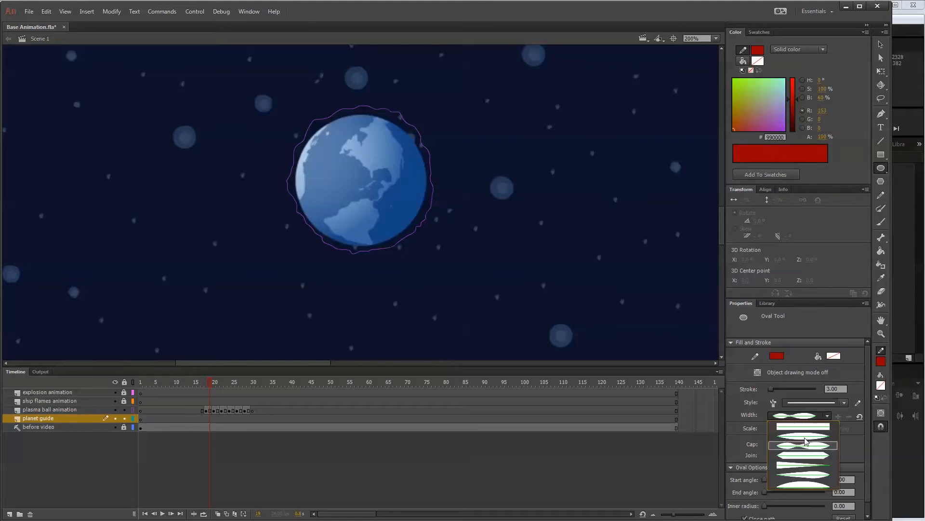
{"action": "left_click", "coordinate": [810, 423]}
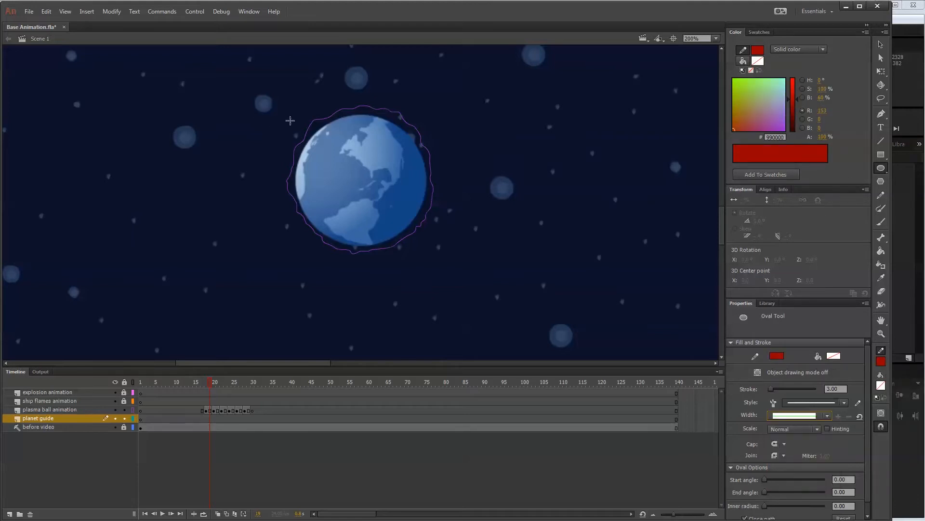
Draw a circle about 134 px wide over the planet and nudge it until it lines up with the planet's edge.
{"action": "left_click_drag", "start_coordinate": [290, 120], "coordinate": [419, 227]}
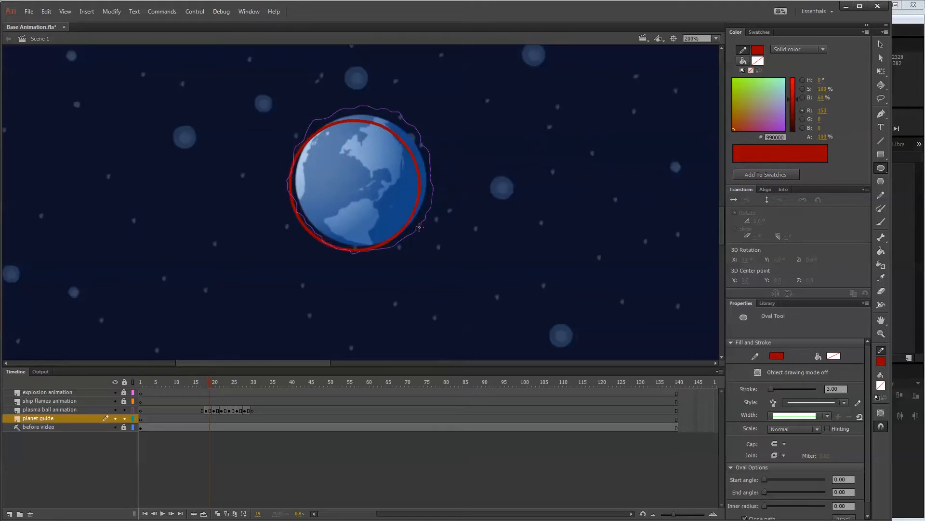
{"action": "key", "text": "v"}
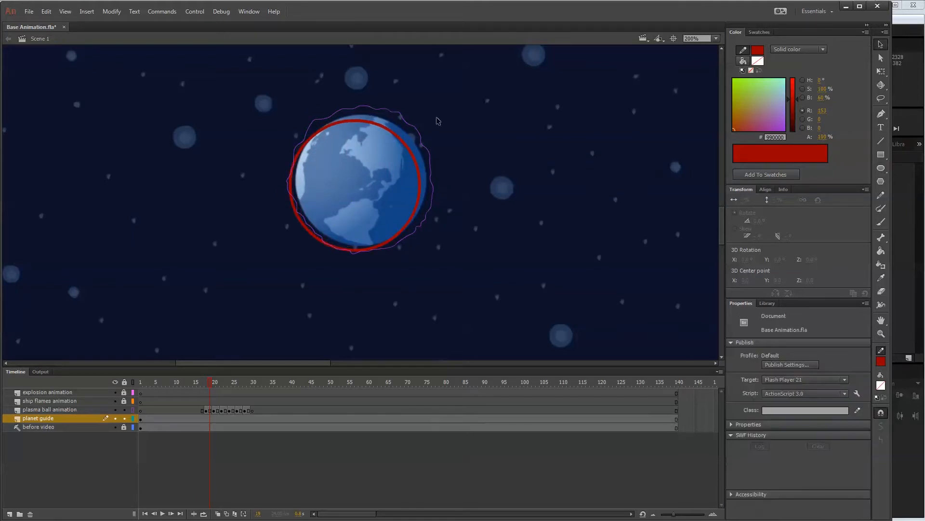
{"action": "left_click", "coordinate": [399, 137]}
{"action": "key", "text": "shift+Right"}
{"action": "key", "text": "shift+Up"}
{"action": "key", "text": "shift+Up"}
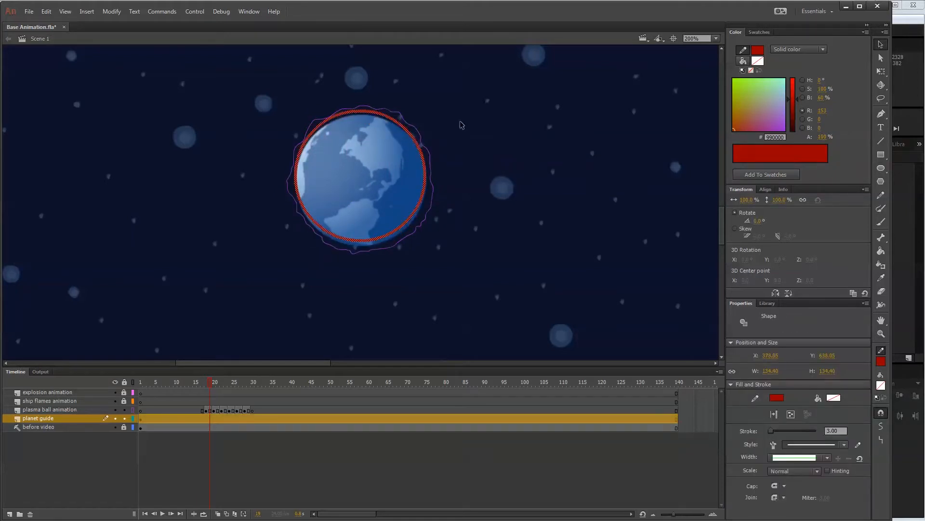
{"action": "key", "text": "Down"}
{"action": "key", "text": "Down"}
{"action": "key", "text": "Down"}
{"action": "key", "text": "Down"}
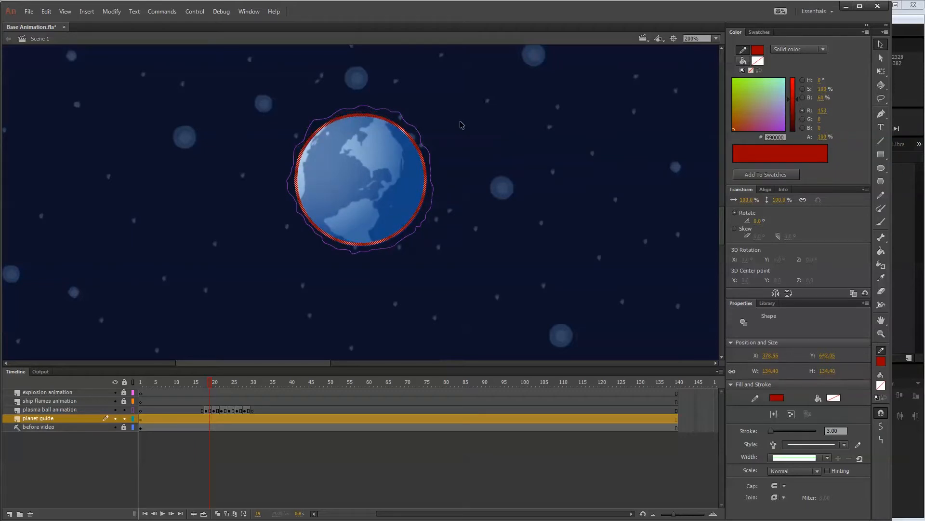
{"action": "left_click", "coordinate": [460, 124]}
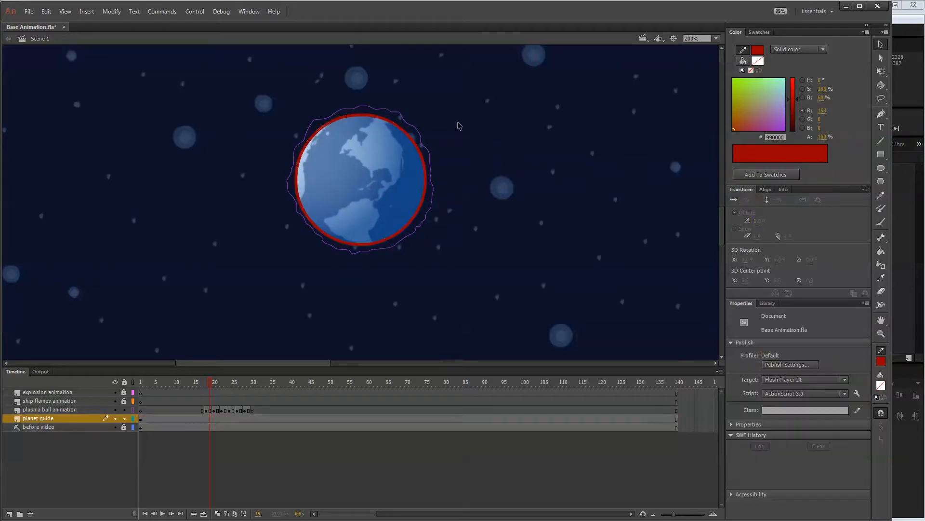
Lock the planet guide layer and display it as outlines, and show the plasma ball animation layer in full colour at frame 18.
{"action": "left_click", "coordinate": [133, 419]}
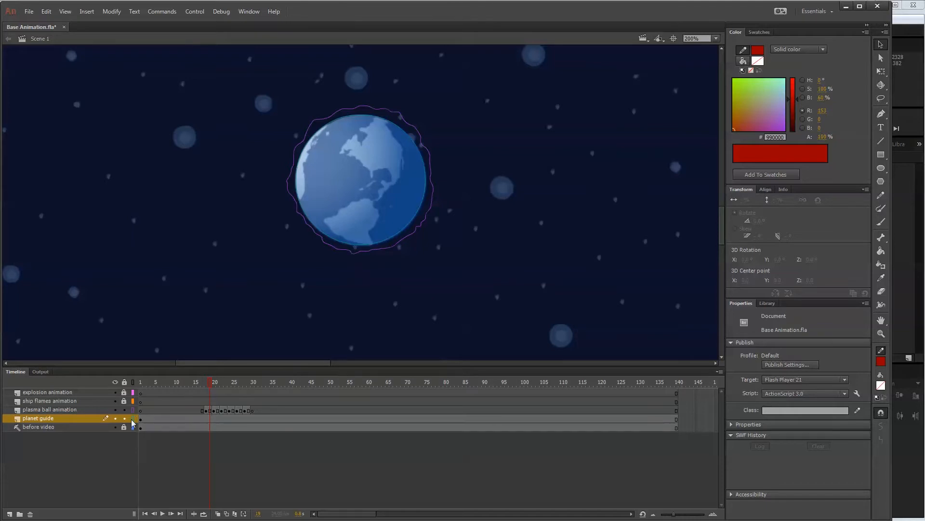
{"action": "left_click", "coordinate": [206, 381]}
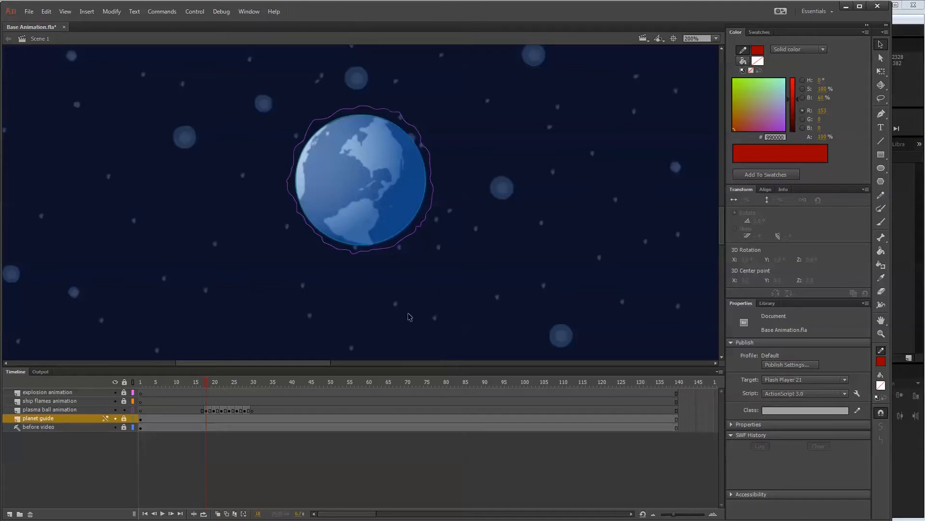
{"action": "left_click", "coordinate": [209, 410]}
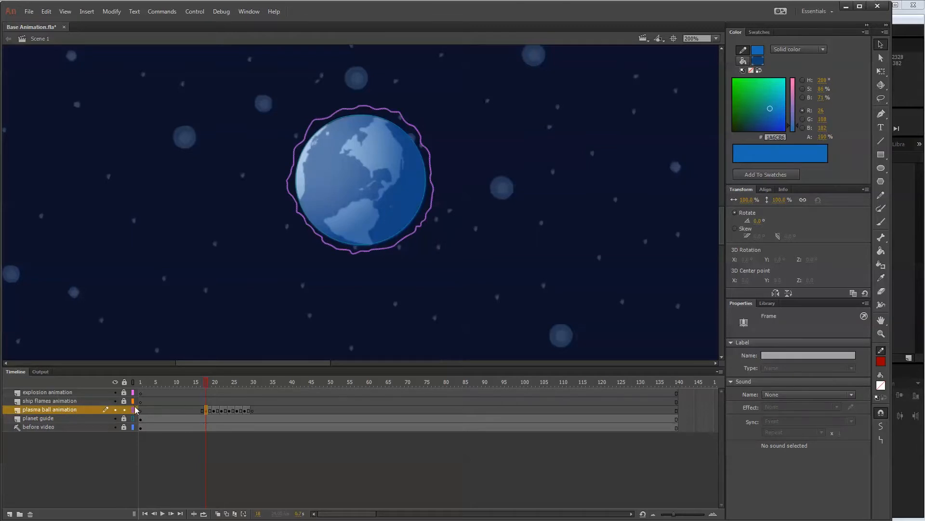
{"action": "left_click", "coordinate": [134, 409]}
{"action": "left_click", "coordinate": [359, 281]}
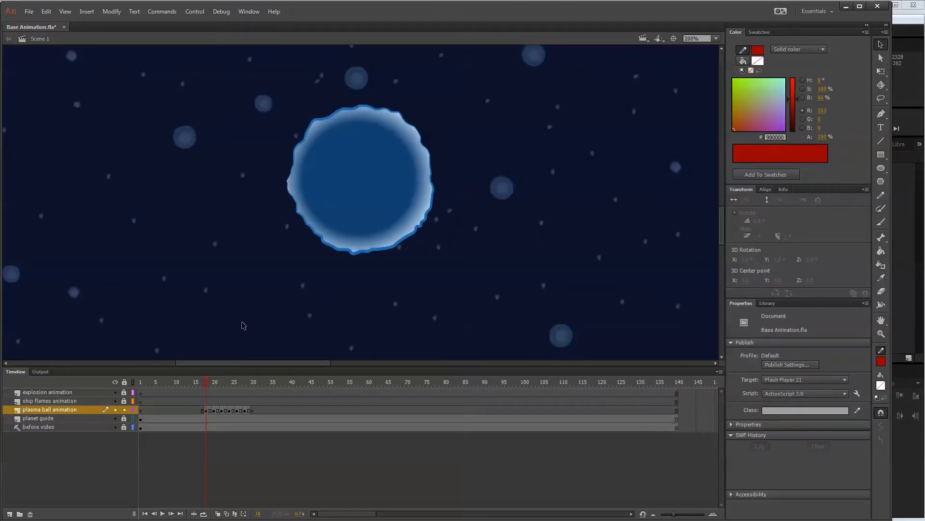
Move the planet guide layer above the plasma ball animation layer and make the plasma ball animation layer active.
{"action": "left_click", "coordinate": [134, 409]}
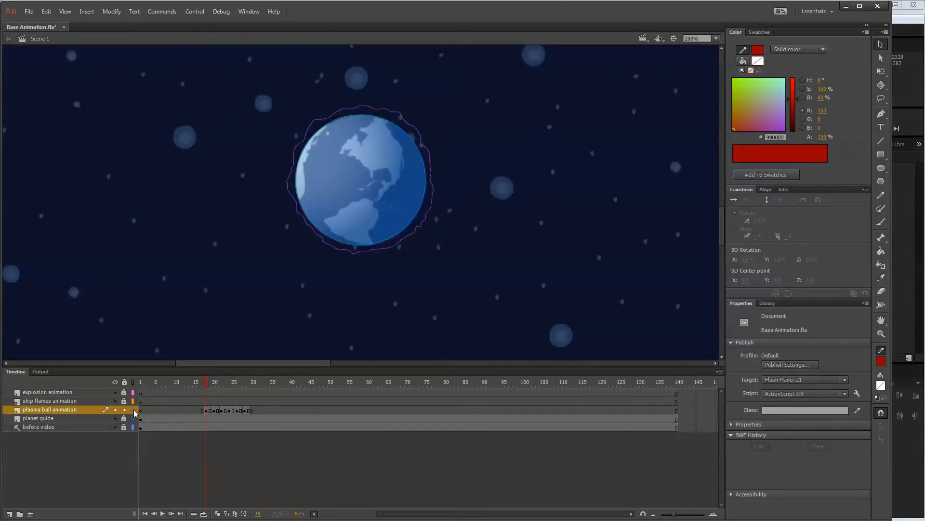
{"action": "left_click", "coordinate": [134, 410]}
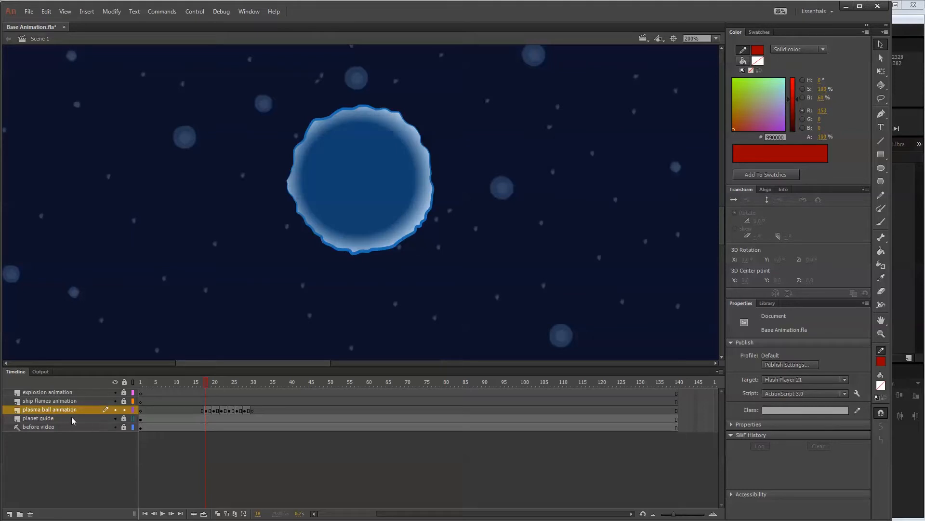
{"action": "mouse_move", "coordinate": [73, 420]}
{"action": "left_mouse_down"}
{"action": "mouse_move", "coordinate": [62, 419]}
{"action": "mouse_move", "coordinate": [65, 408]}
{"action": "left_mouse_up"}
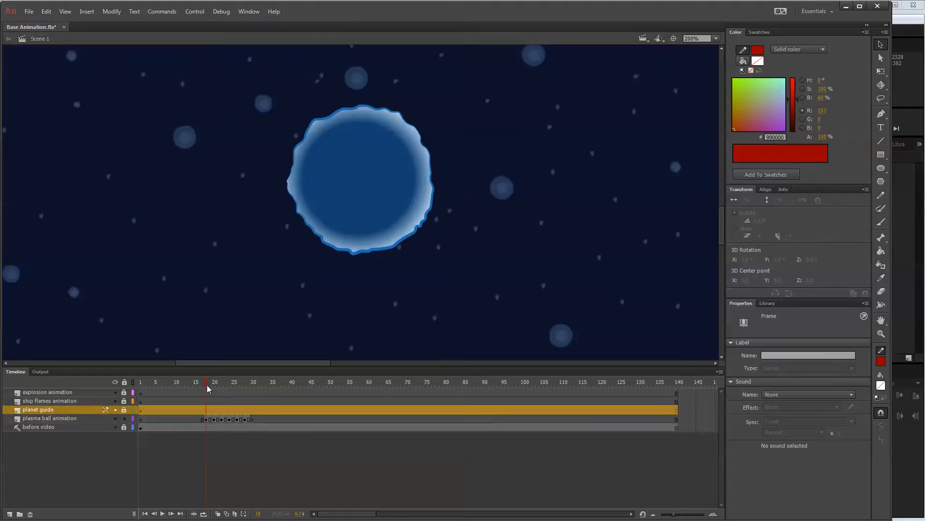
{"action": "left_click", "coordinate": [206, 418]}
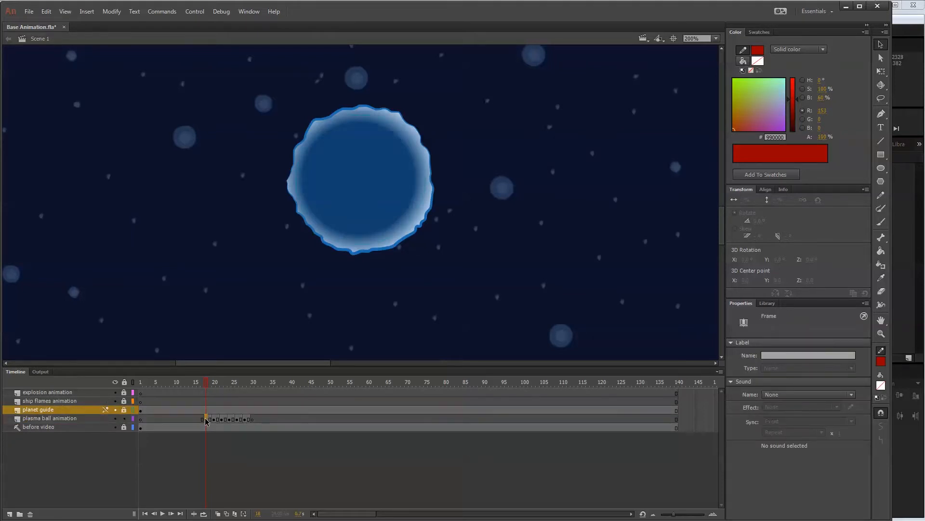
{"action": "left_click", "coordinate": [213, 327]}
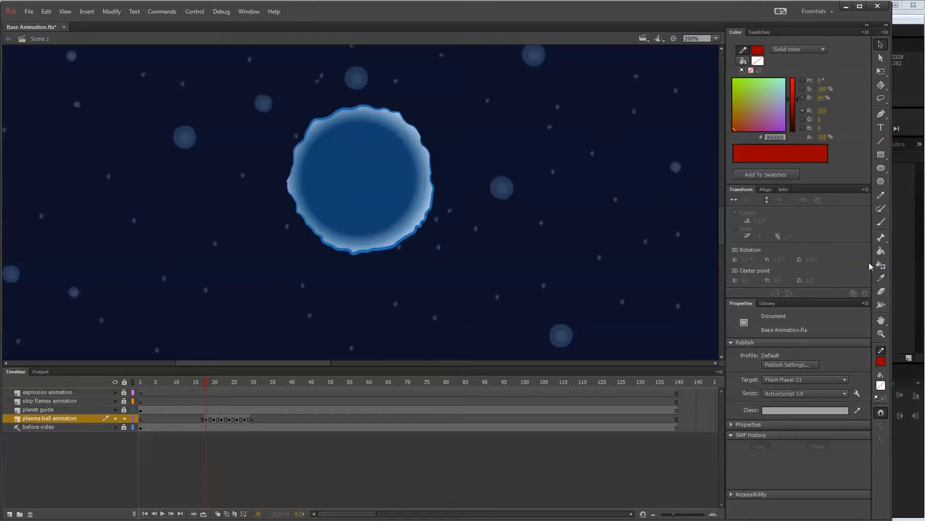
Make the frame 18 wavy shape's dark-to-light blue radial gradient the current fill colour.
{"action": "left_click", "coordinate": [881, 385]}
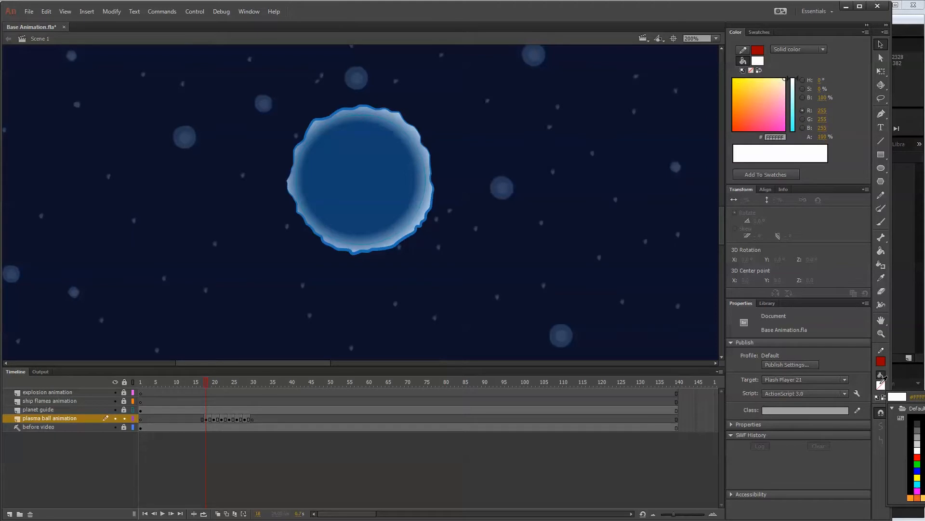
{"action": "left_click", "coordinate": [883, 379]}
{"action": "left_click", "coordinate": [389, 224]}
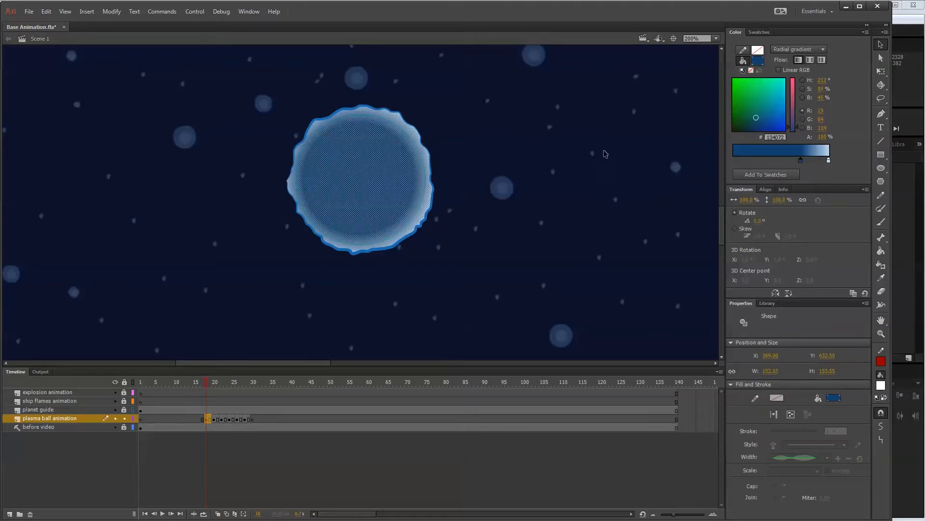
{"action": "left_click", "coordinate": [866, 32]}
{"action": "left_click", "coordinate": [879, 38]}
{"action": "left_click", "coordinate": [881, 386]}
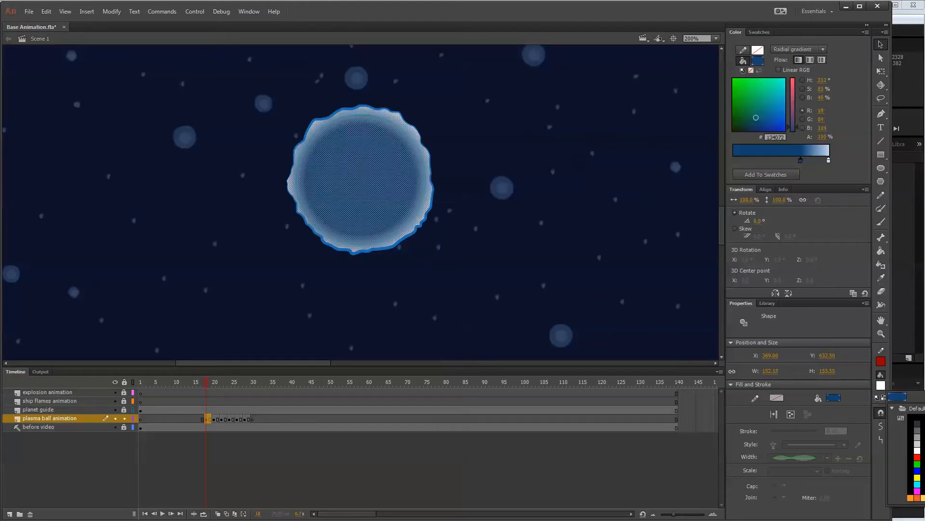
{"action": "left_click", "coordinate": [924, 498]}
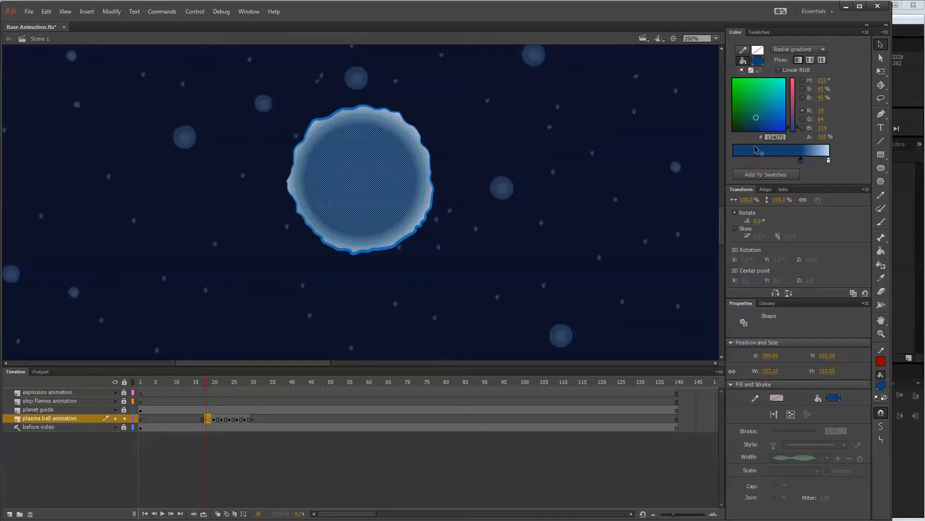
{"action": "key", "text": "ctrl+shift+a"}
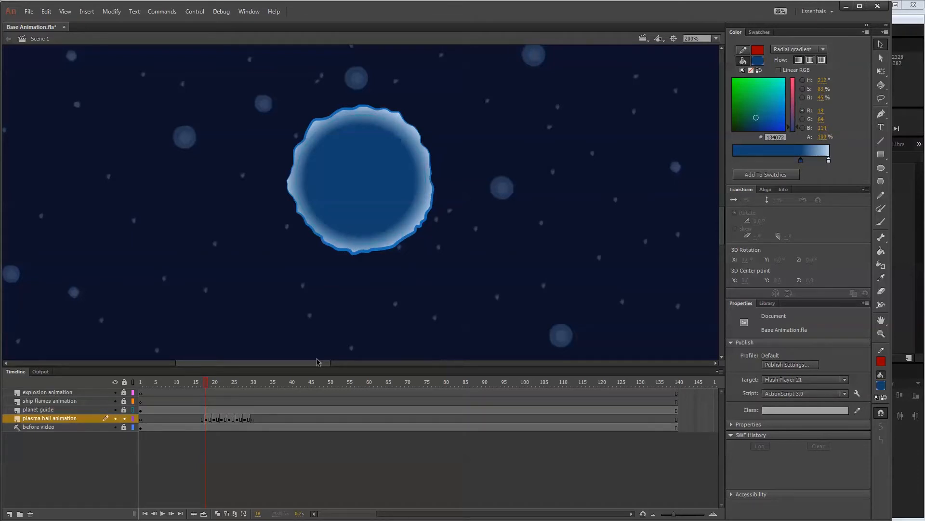
Go to frame 20 and try to fill its wavy outline with the blue radial gradient using the Paint Bucket.
{"action": "left_click_drag", "start_coordinate": [208, 383], "coordinate": [215, 384]}
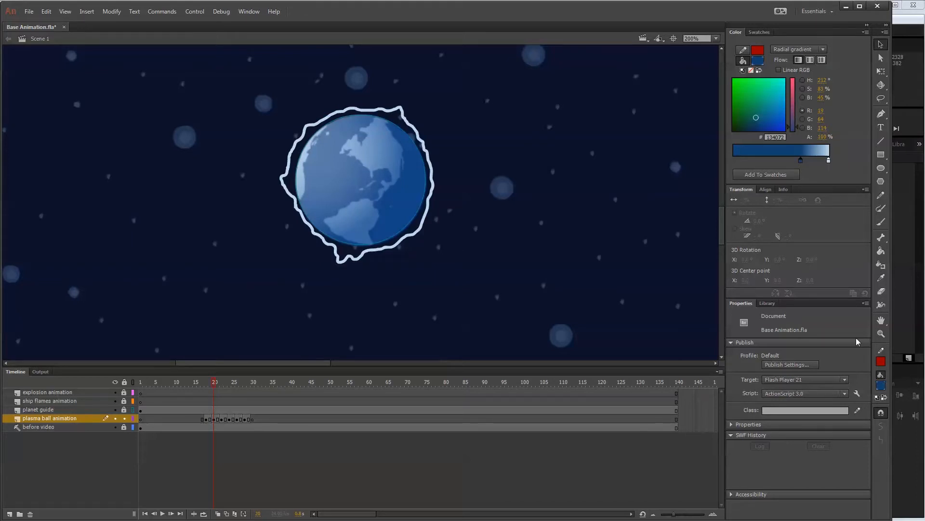
{"action": "key", "text": "k"}
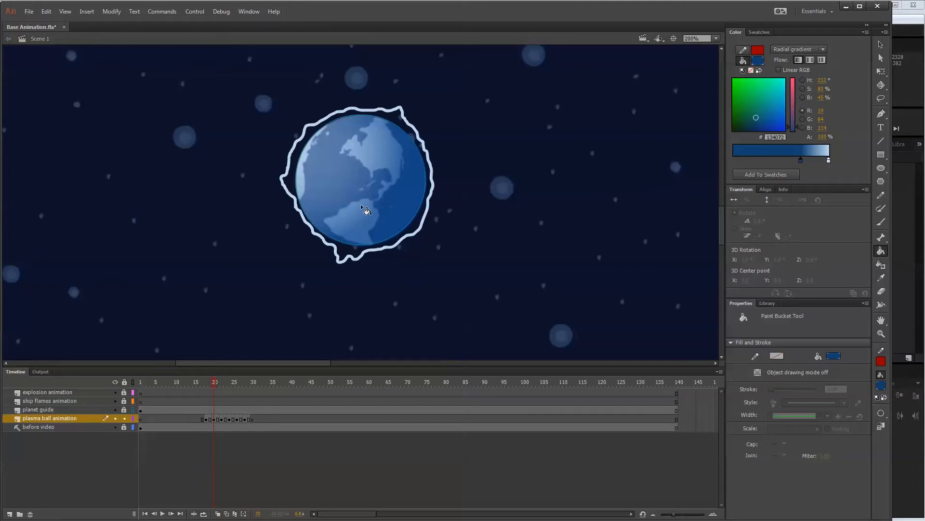
{"action": "left_click", "coordinate": [214, 419]}
{"action": "left_click", "coordinate": [362, 185]}
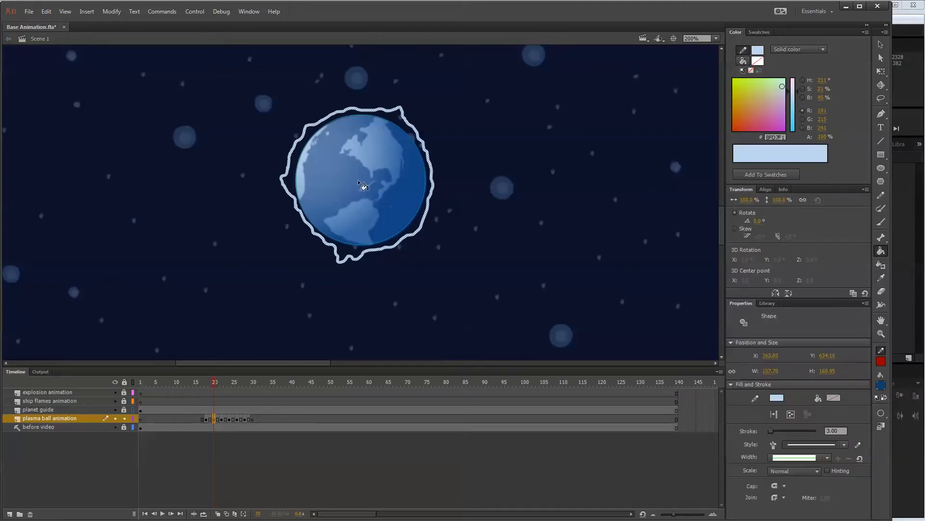
{"action": "key", "text": "v"}
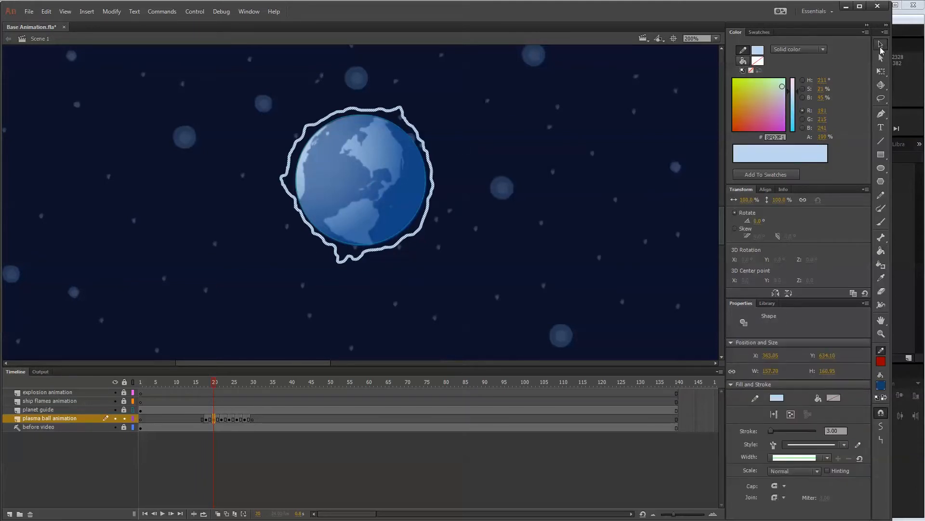
{"action": "left_click", "coordinate": [530, 164]}
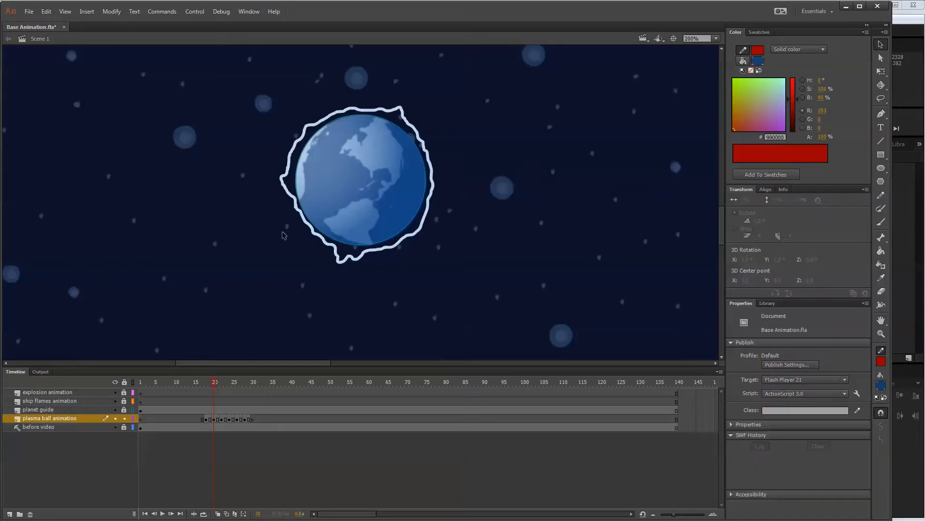
Switch the plasma ball animation layer to outline display on frame 20.
{"action": "left_click", "coordinate": [316, 234]}
{"action": "left_click", "coordinate": [432, 233]}
{"action": "left_click", "coordinate": [133, 418]}
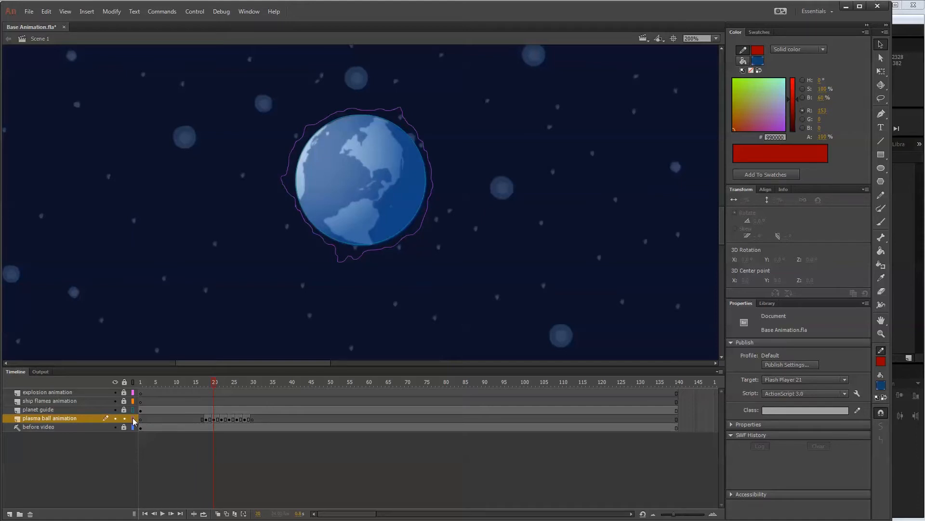
Turn off the plasma ball animation layer's outline display and fill frame 20's wavy outline with the blue radial gradient.
{"action": "left_click", "coordinate": [134, 419]}
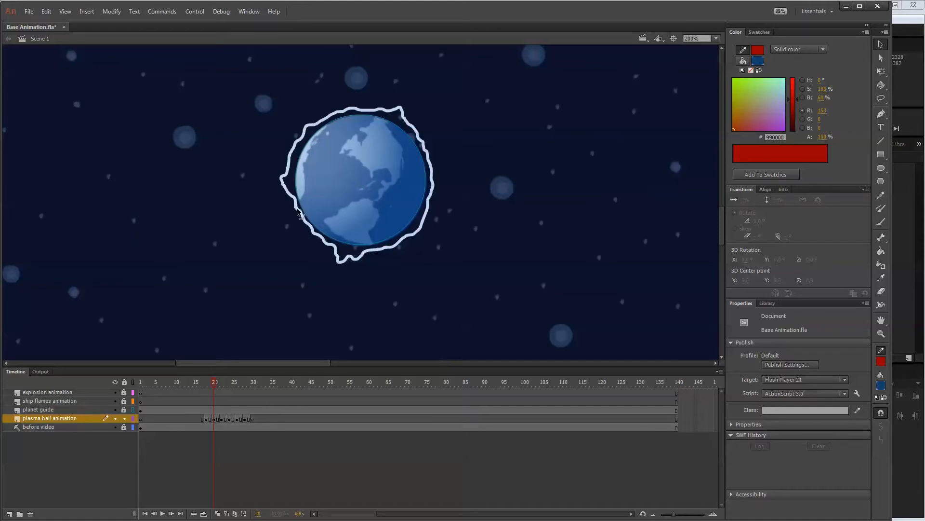
{"action": "scroll", "coordinate": [317, 222], "scroll_direction": "up", "scroll_amount": 2}
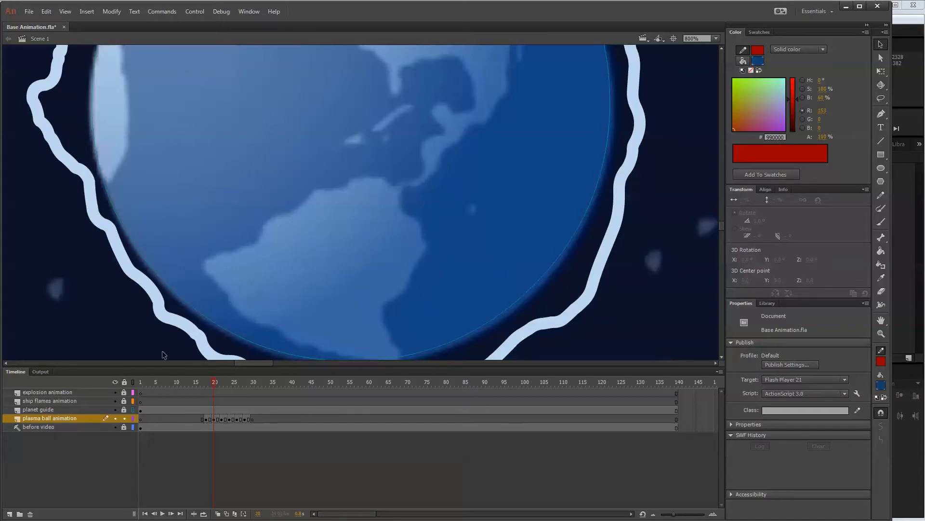
{"action": "key", "text": "ctrl+minus"}
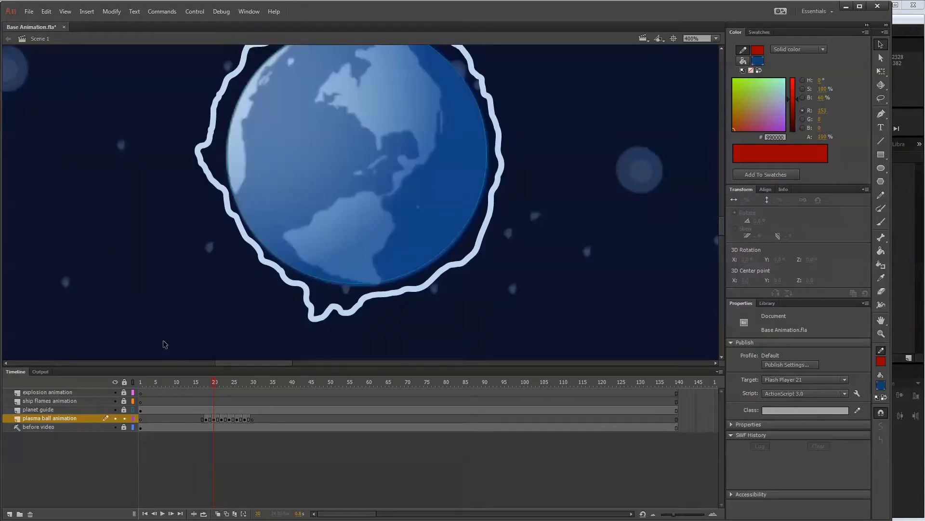
{"action": "key", "text": "ctrl+minus"}
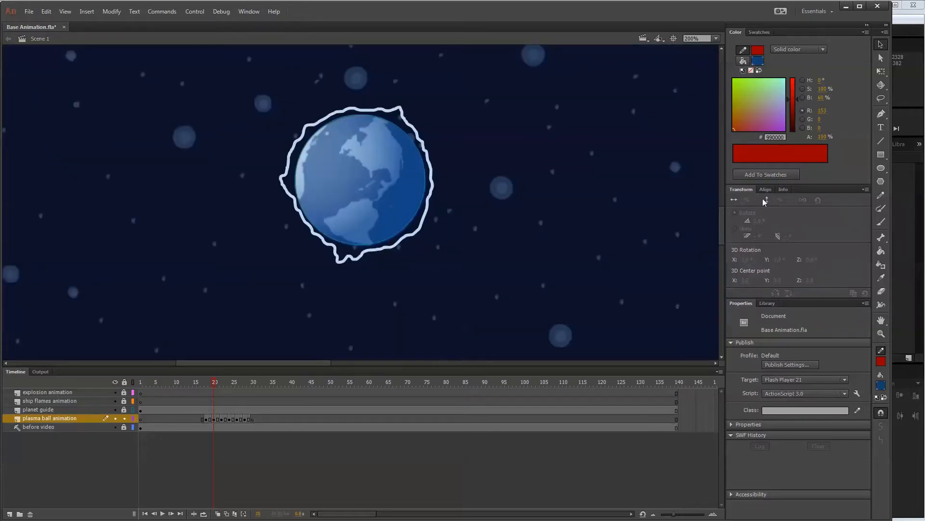
{"action": "left_click", "coordinate": [881, 251]}
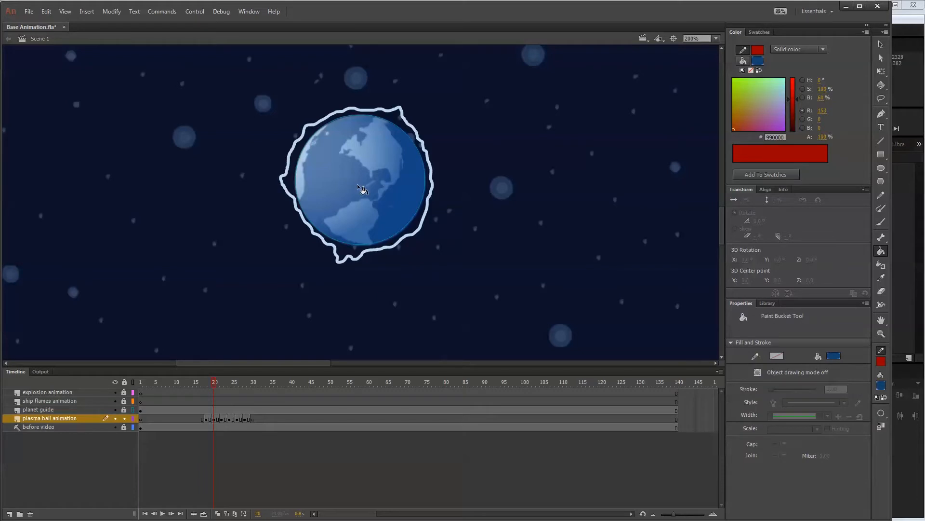
{"action": "left_click", "coordinate": [362, 183]}
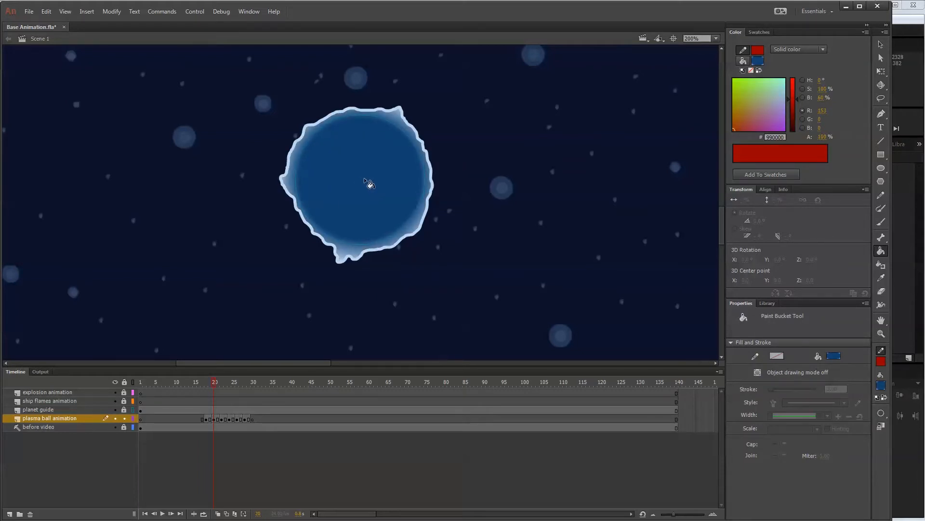
Go to frame 22, close any gap in its wavy outline and fill it with the blue radial gradient.
{"action": "left_click", "coordinate": [222, 420]}
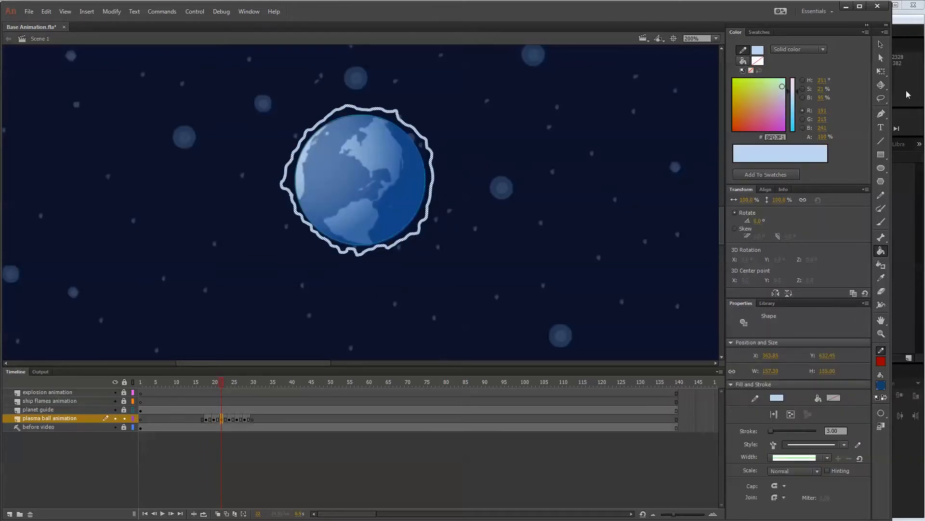
{"action": "key", "text": "v"}
{"action": "left_click", "coordinate": [494, 153]}
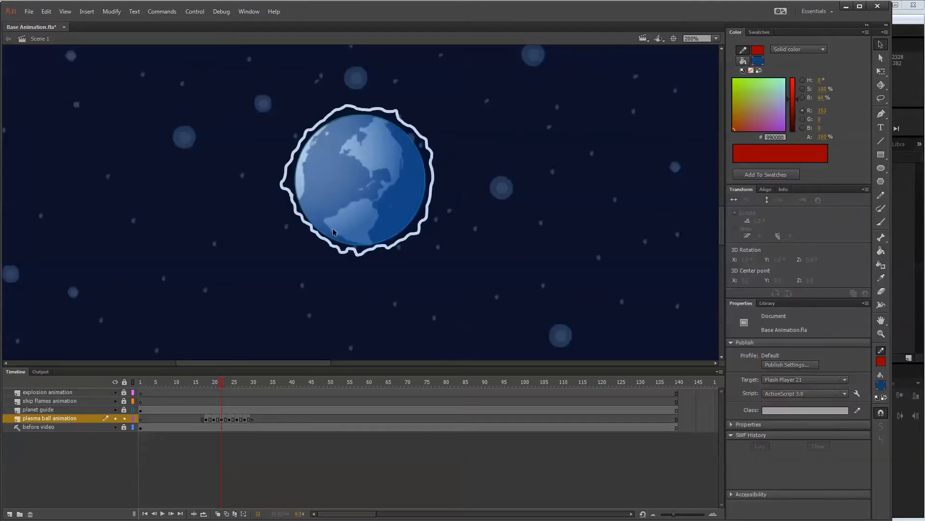
{"action": "left_click", "coordinate": [293, 196]}
{"action": "key", "text": "ctrl+minus"}
{"action": "key", "text": "ctrl+minus"}
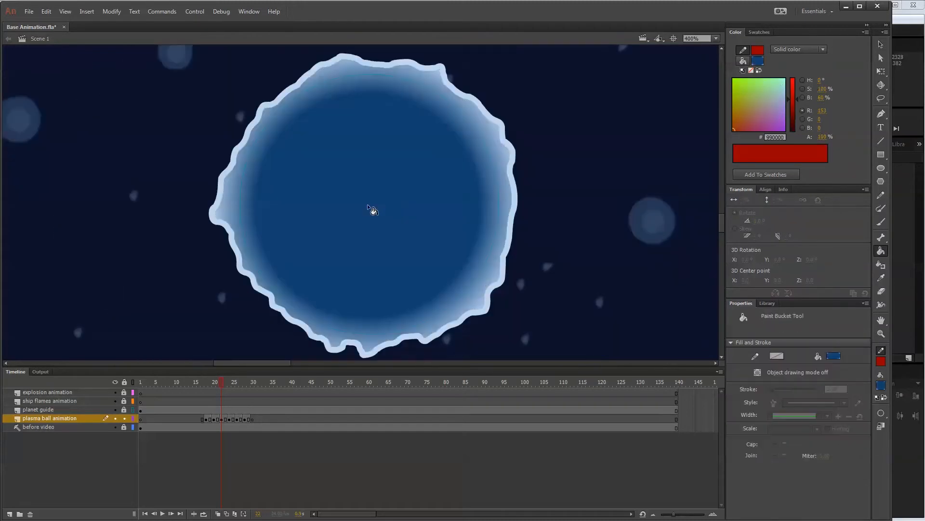
Close the gaps in the wavy outlines on frames 24 and 26 and fill both with the blue radial gradient.
{"action": "left_click", "coordinate": [215, 382]}
{"action": "left_click", "coordinate": [229, 383]}
{"action": "key", "text": "v"}
{"action": "left_click", "coordinate": [309, 243]}
{"action": "key", "text": "ctrl+equal"}
{"action": "key", "text": "ctrl+equal"}
{"action": "mouse_move", "coordinate": [332, 145]}
{"action": "left_mouse_down"}
{"action": "mouse_move", "coordinate": [292, 143]}
{"action": "mouse_move", "coordinate": [332, 146]}
{"action": "left_mouse_up"}
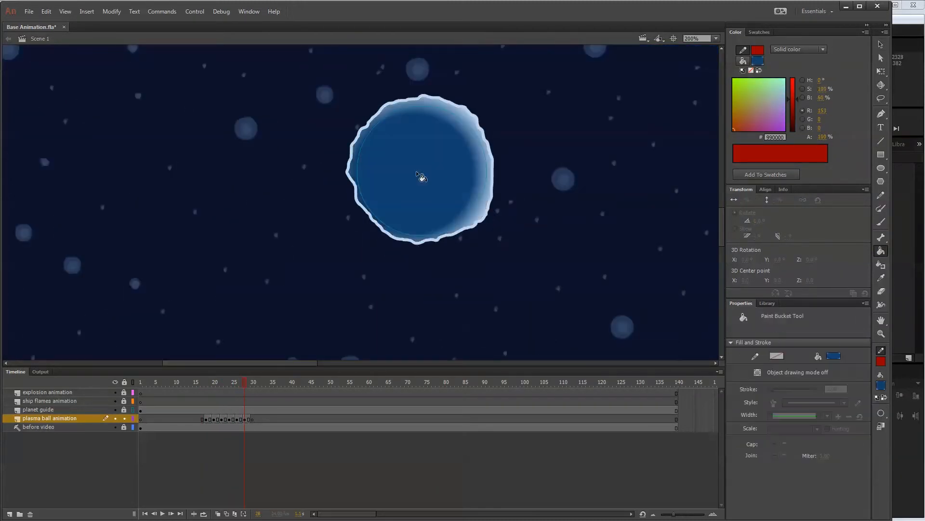
Reapply the radial gradient fill near the middle of frame 28's shape so the light edge is even all round.
{"action": "left_click", "coordinate": [422, 172]}
{"action": "left_click", "coordinate": [423, 172]}
{"action": "left_click", "coordinate": [425, 175]}
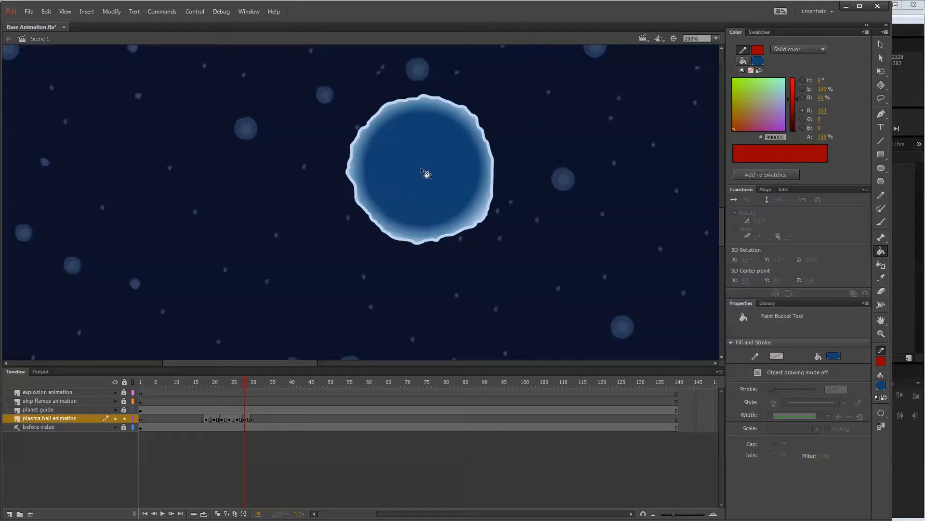
{"action": "left_click", "coordinate": [420, 170]}
{"action": "left_click", "coordinate": [421, 170]}
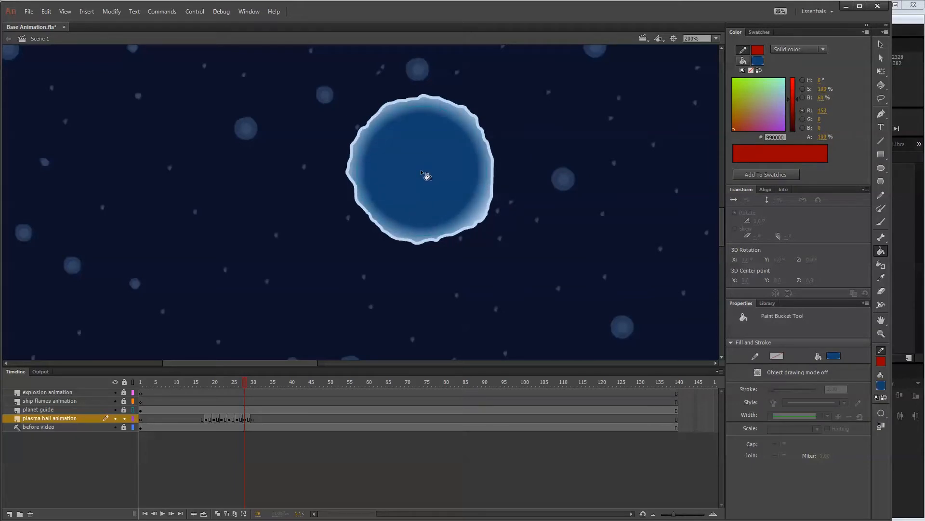
{"action": "left_click", "coordinate": [421, 170]}
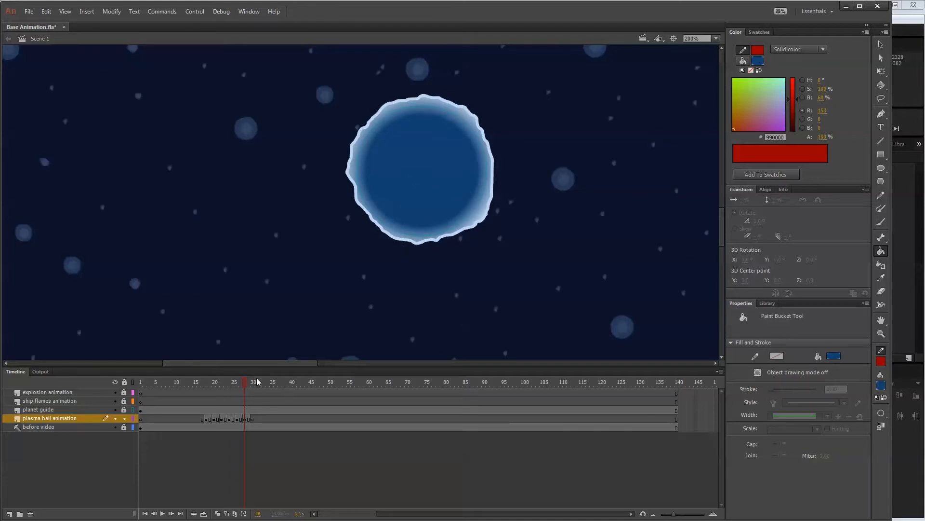
Give frame 20's outline the darker blue #1A6CB6 stroke colour and the wavy variable width profile, matching frame 18's outline.
{"action": "left_click_drag", "start_coordinate": [245, 383], "coordinate": [221, 383]}
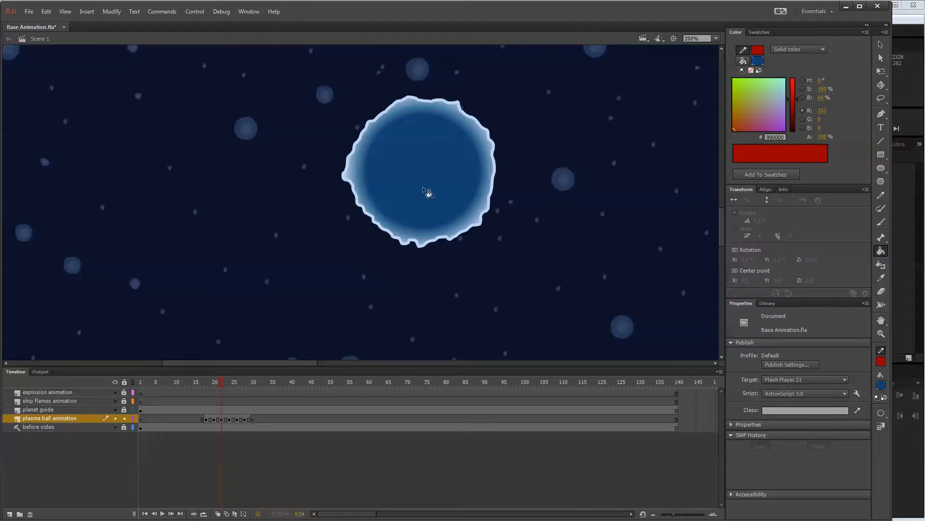
{"action": "left_click", "coordinate": [207, 419]}
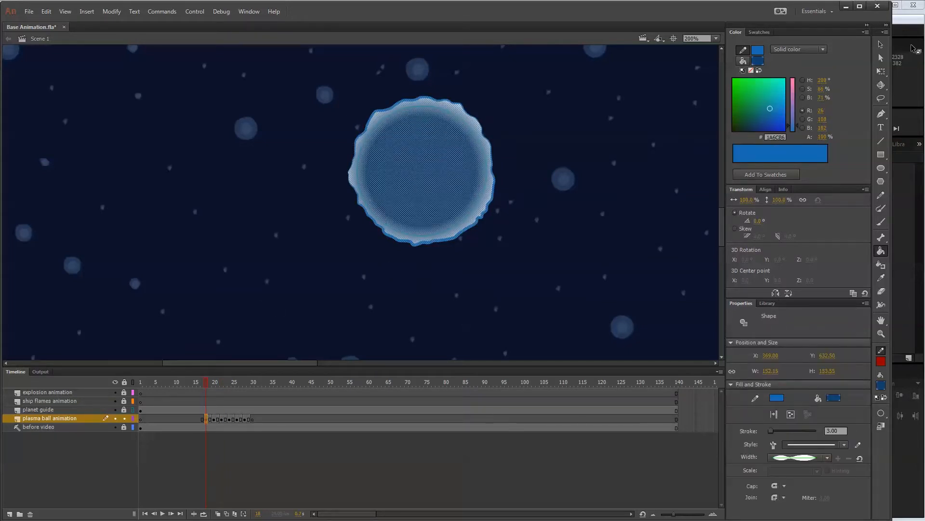
{"action": "left_click", "coordinate": [881, 44]}
{"action": "left_click", "coordinate": [558, 219]}
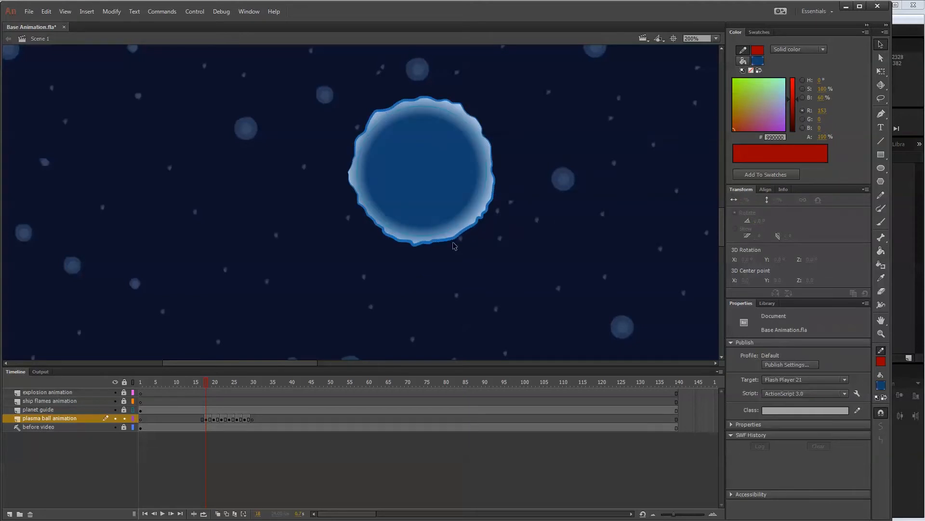
{"action": "left_click", "coordinate": [213, 419]}
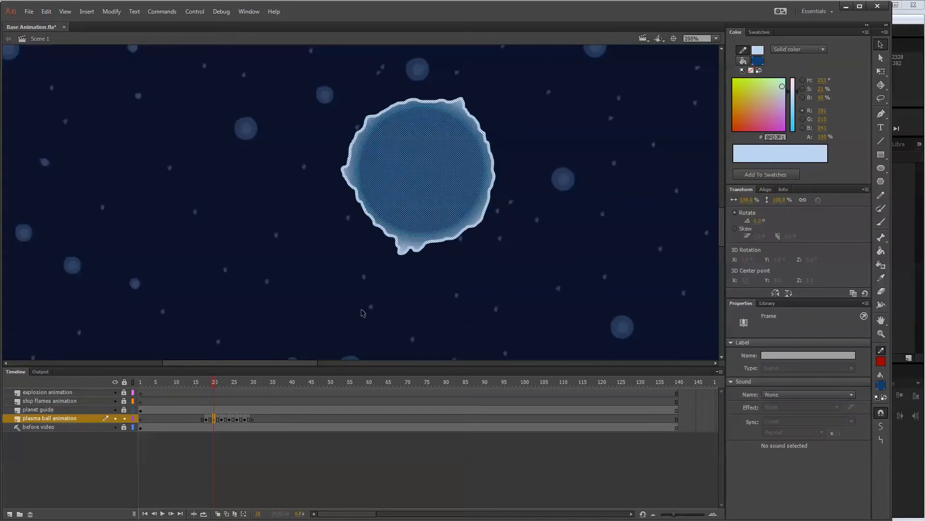
{"action": "left_click", "coordinate": [446, 240]}
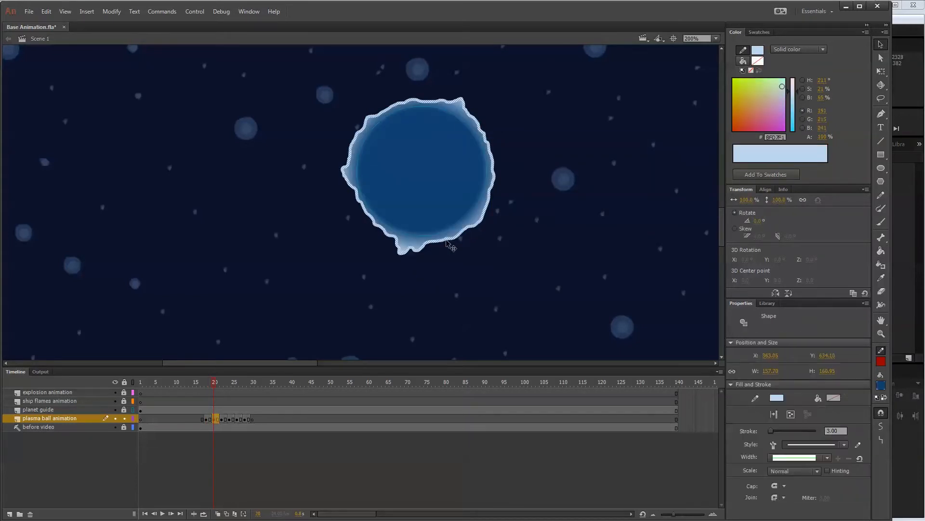
{"action": "left_click", "coordinate": [777, 398]}
{"action": "left_click", "coordinate": [836, 509]}
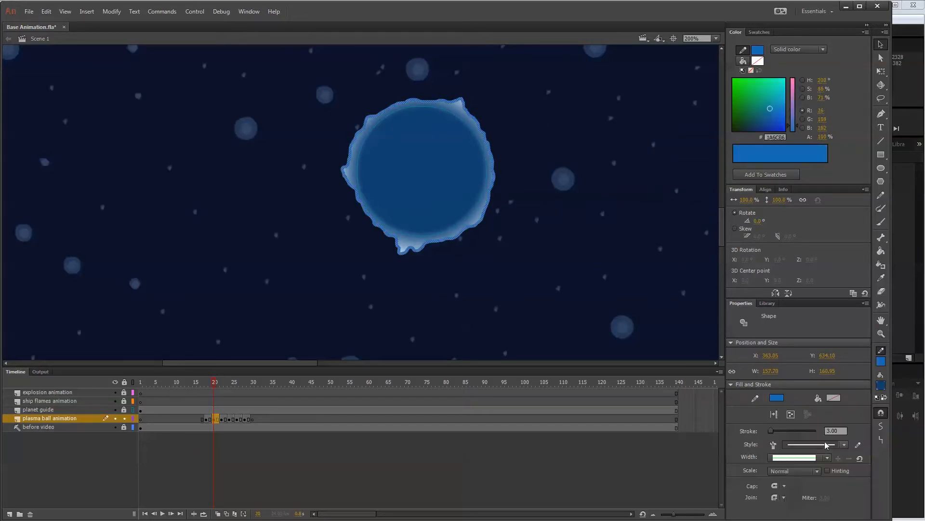
{"action": "left_click", "coordinate": [826, 458]}
{"action": "left_click", "coordinate": [815, 498]}
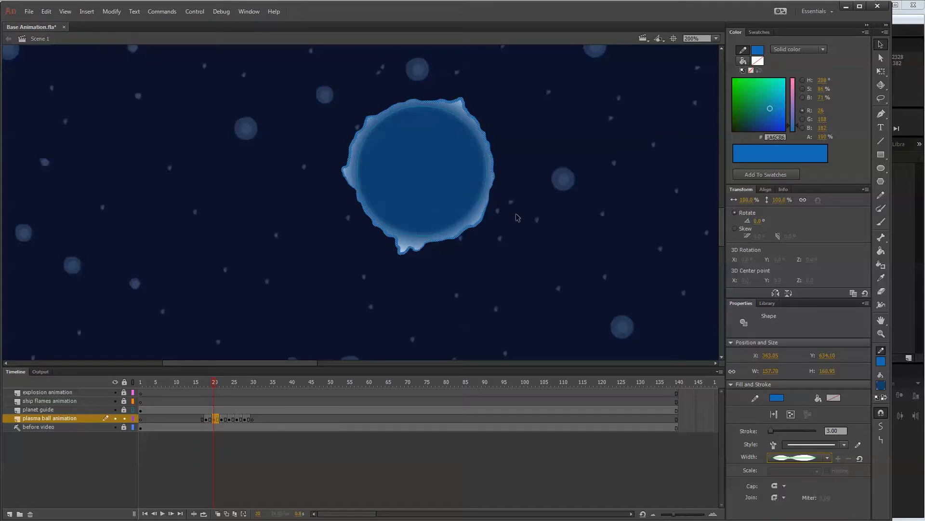
{"action": "left_click", "coordinate": [530, 193]}
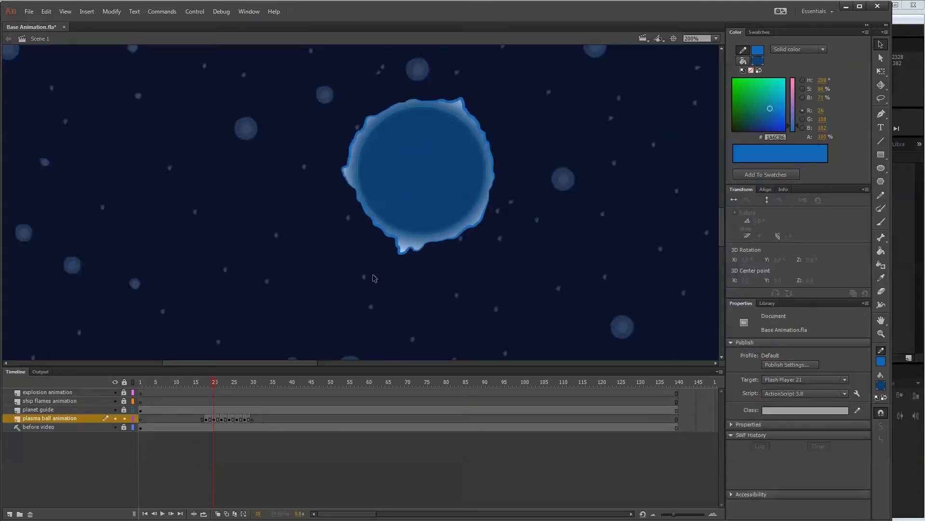
Change the stroke colour of frame 20's outline to light blue #BFD7F1.
{"action": "left_click", "coordinate": [470, 233]}
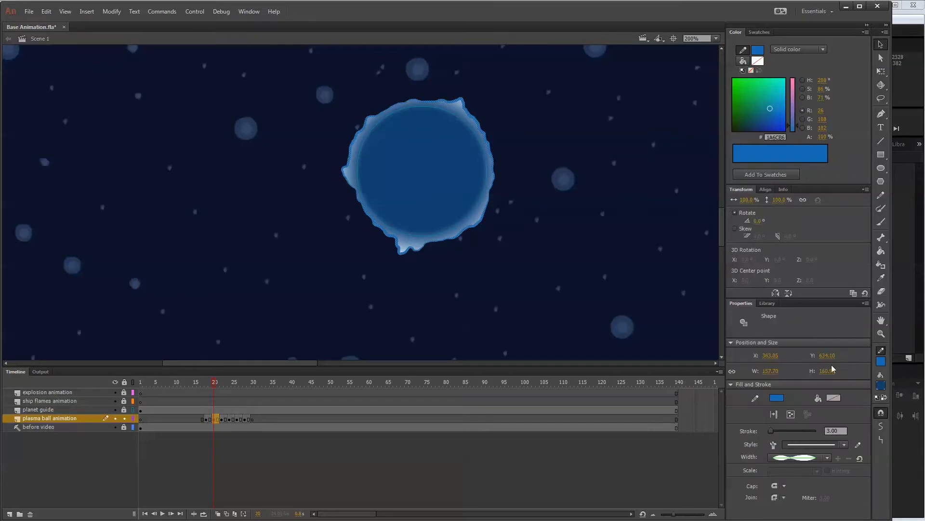
{"action": "left_click", "coordinate": [834, 398]}
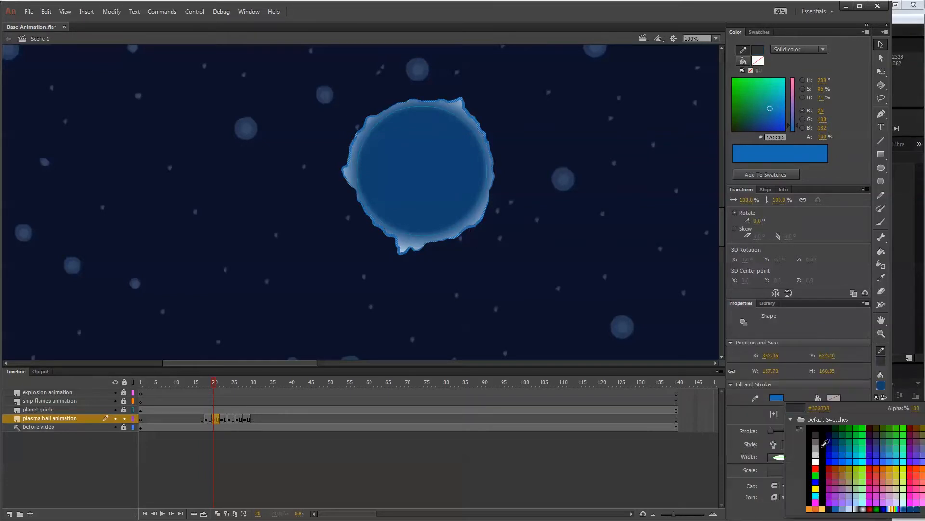
{"action": "left_click", "coordinate": [849, 509]}
{"action": "left_click", "coordinate": [617, 295]}
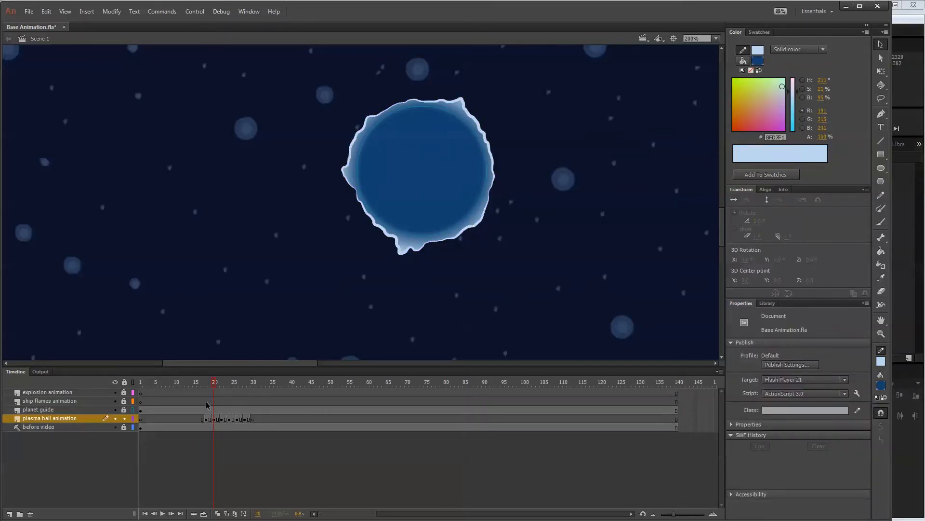
Go to frame 18 and recolour its wavy outline's stroke to light blue #BFD7F1.
{"action": "left_click", "coordinate": [207, 419]}
{"action": "left_click", "coordinate": [358, 251]}
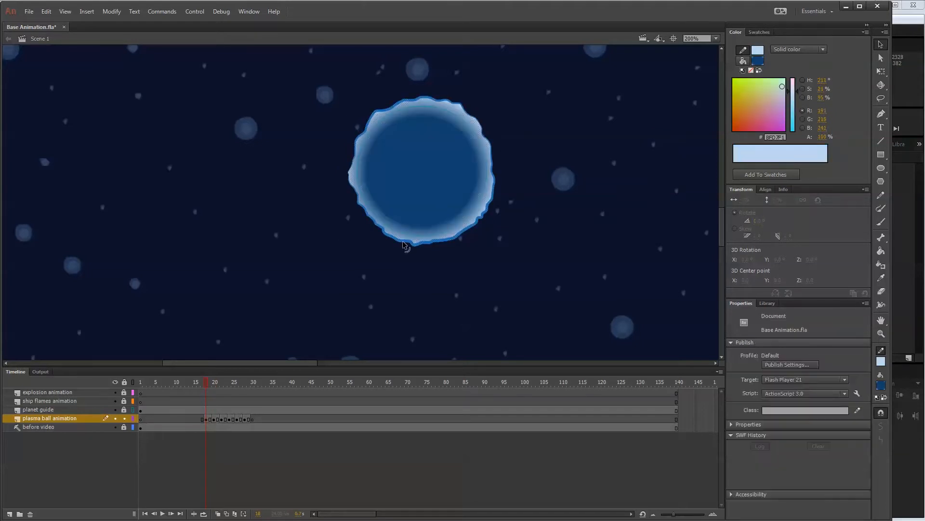
{"action": "left_click", "coordinate": [405, 244]}
{"action": "left_click", "coordinate": [778, 398]}
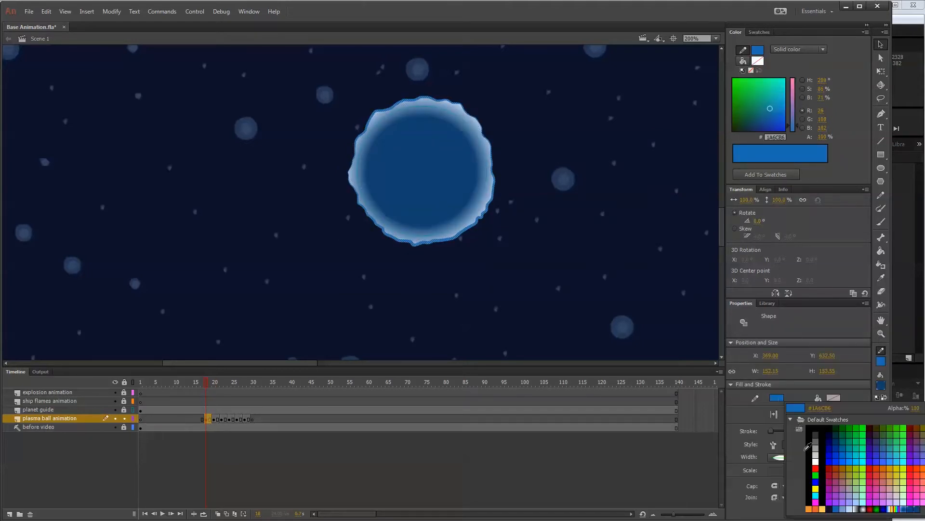
{"action": "left_click", "coordinate": [852, 506]}
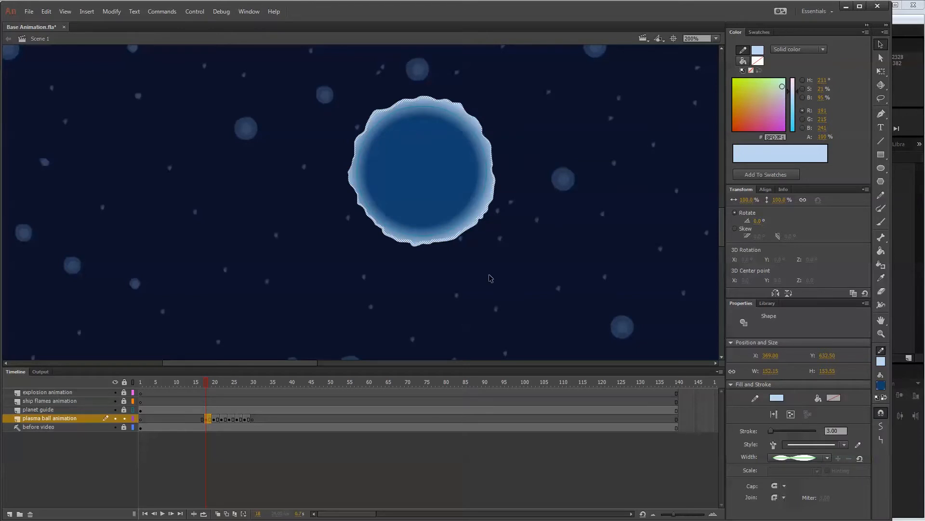
{"action": "left_click", "coordinate": [507, 268]}
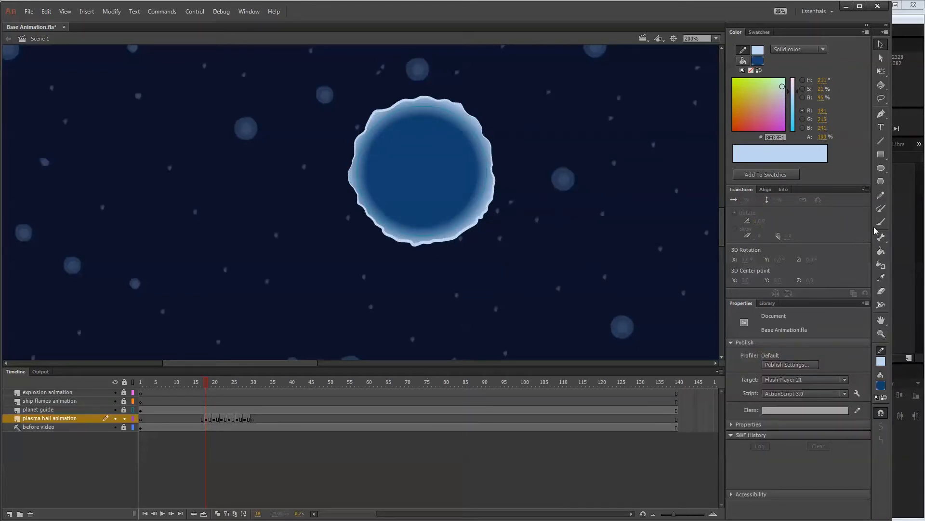
Apply the light blue variable-width stroke to the outlines on frames 22, 24, 26 and 28 using the Ink Bottle.
{"action": "left_click", "coordinate": [885, 265]}
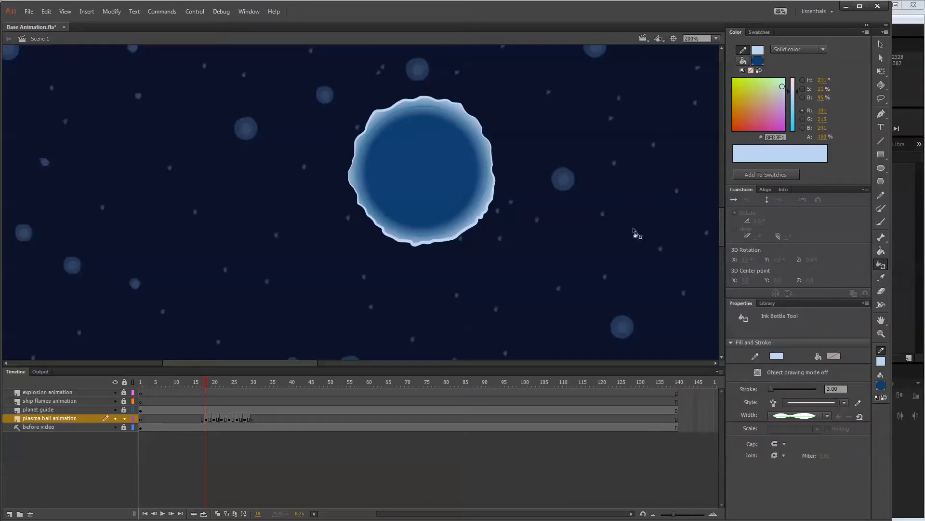
{"action": "left_click", "coordinate": [226, 419]}
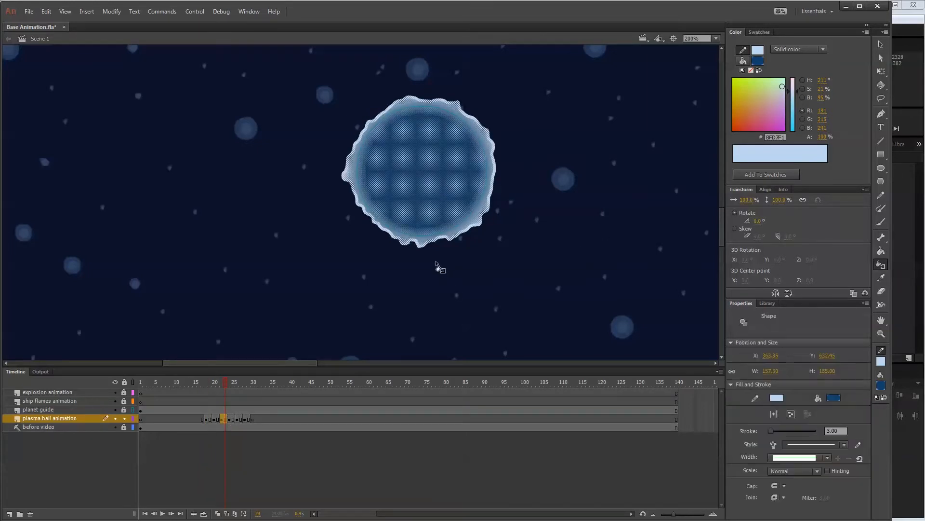
{"action": "left_click", "coordinate": [501, 208]}
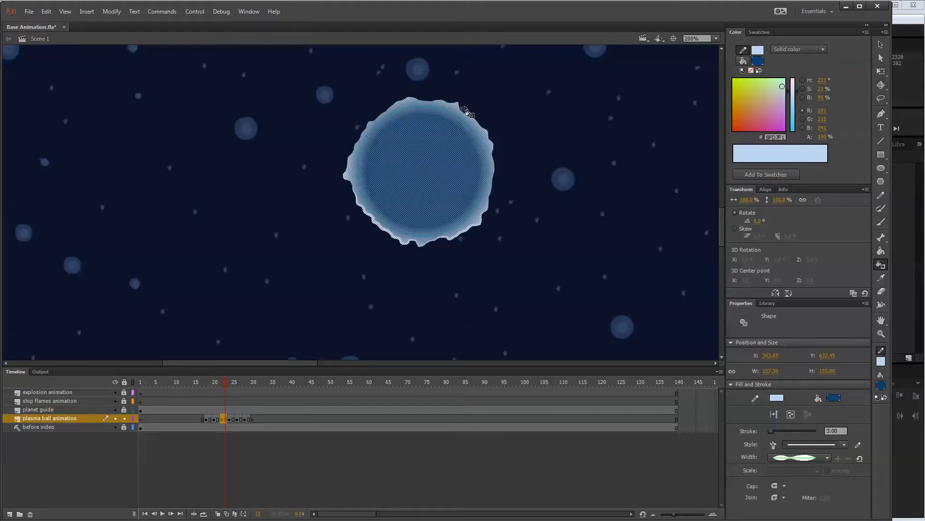
{"action": "left_click", "coordinate": [232, 386]}
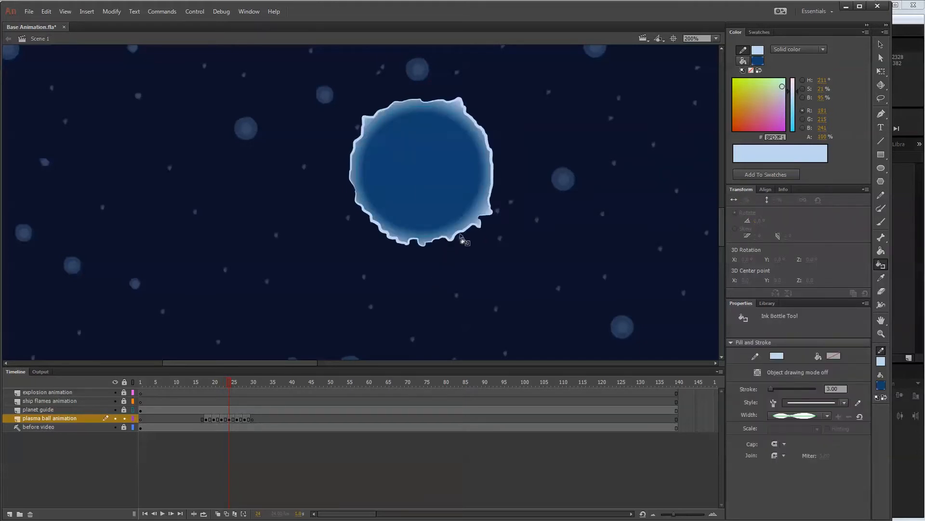
{"action": "left_click", "coordinate": [239, 422]}
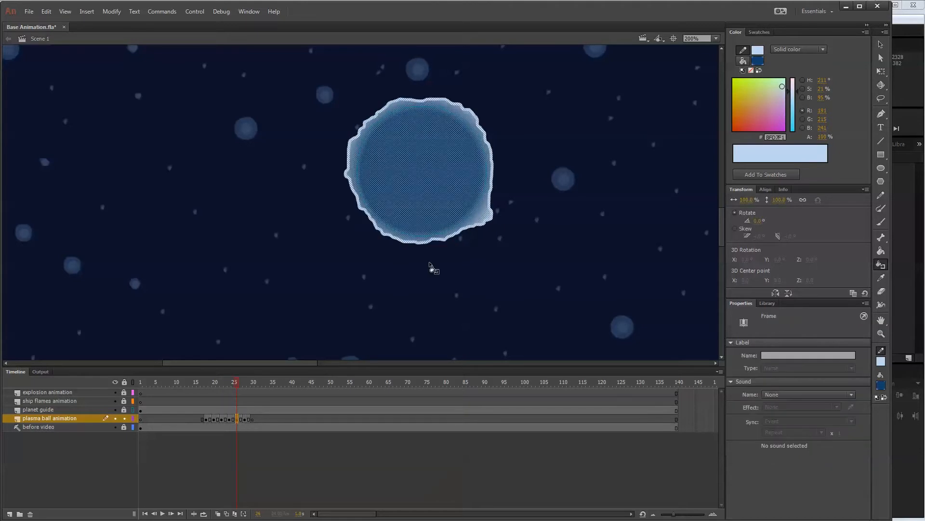
{"action": "left_click", "coordinate": [247, 423]}
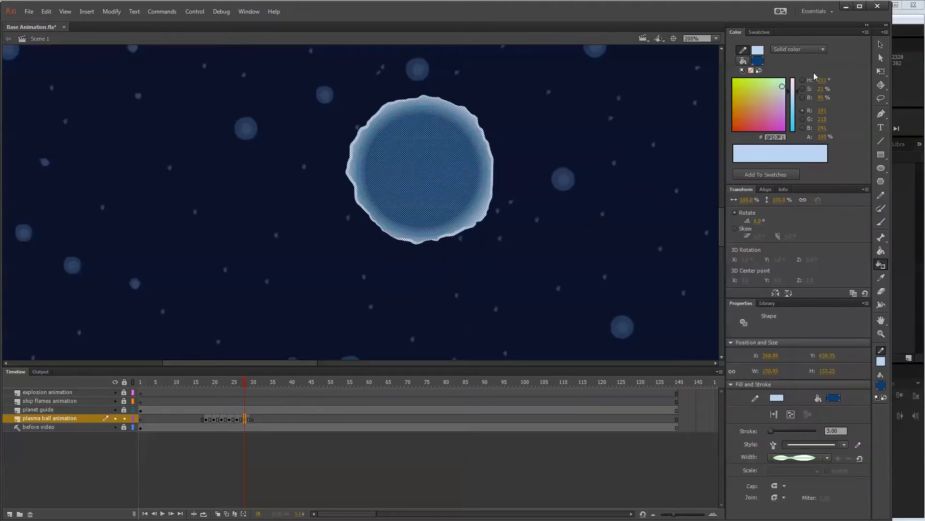
{"action": "left_click", "coordinate": [881, 44]}
{"action": "left_click", "coordinate": [305, 297]}
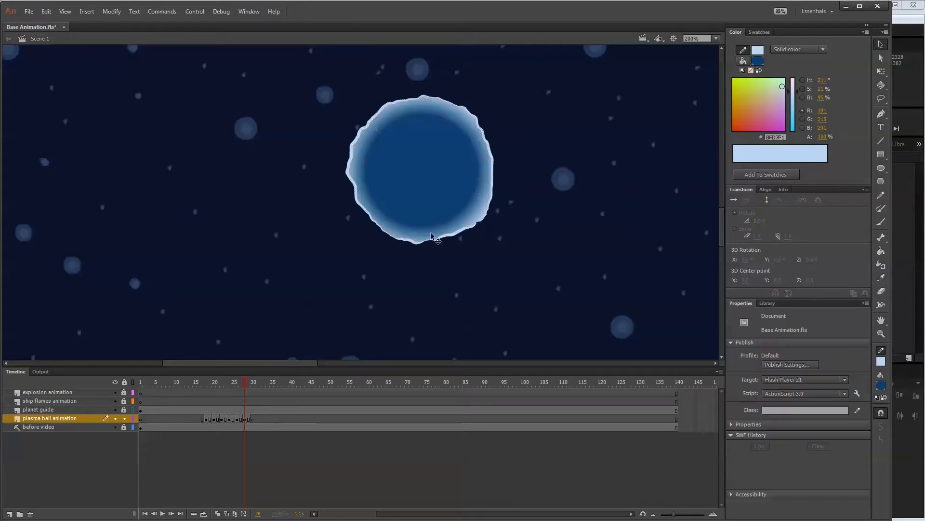
Go to frame 22 of the plasma ball animation and delete the ball's wavy light blue outline.
{"action": "left_click", "coordinate": [237, 383]}
{"action": "left_click_drag", "start_coordinate": [236, 384], "coordinate": [222, 384]}
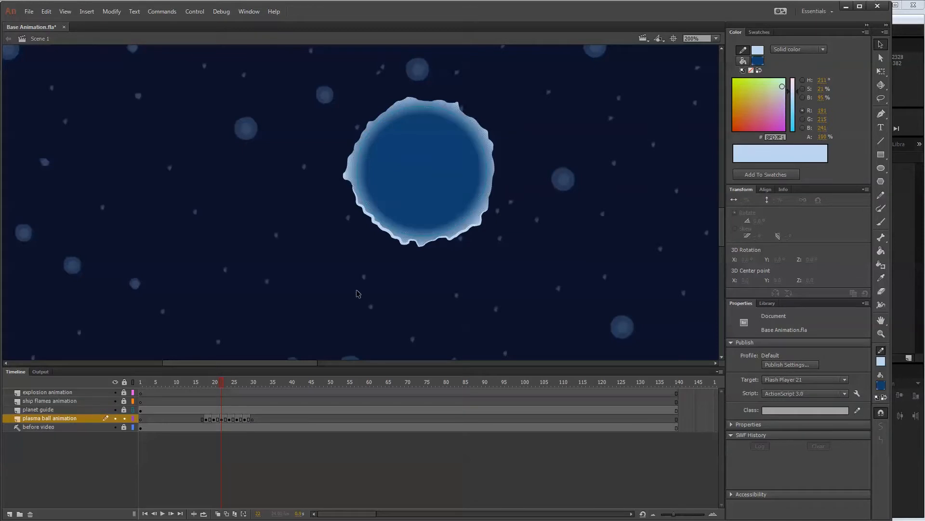
{"action": "left_click", "coordinate": [881, 264]}
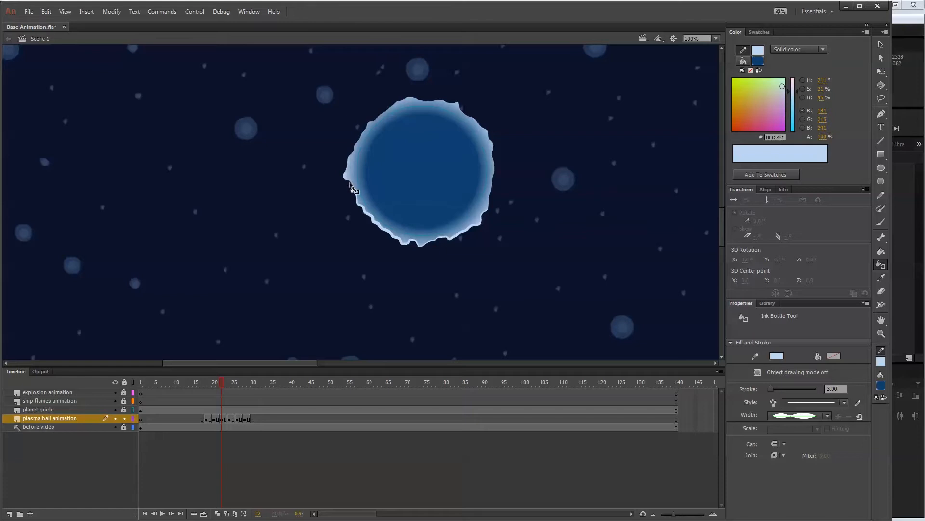
{"action": "left_click", "coordinate": [881, 44]}
{"action": "left_click", "coordinate": [488, 168]}
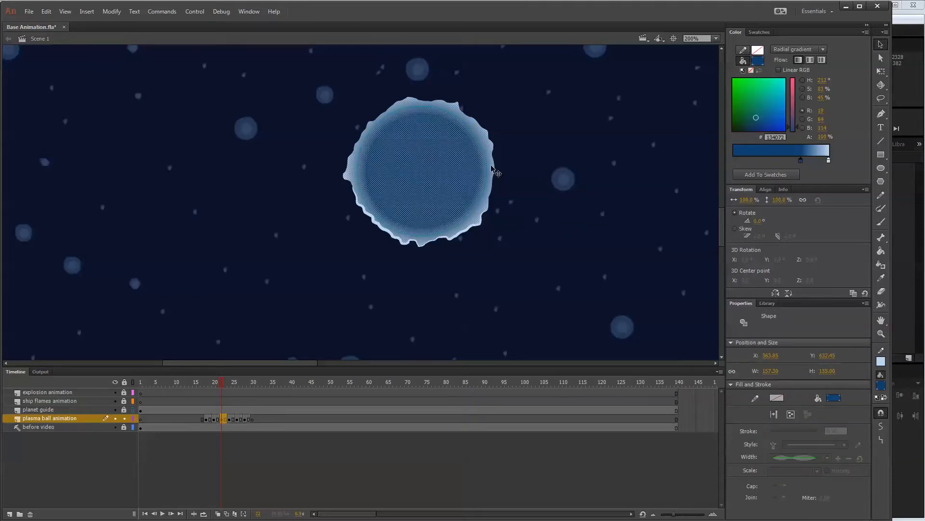
{"action": "left_click", "coordinate": [455, 238]}
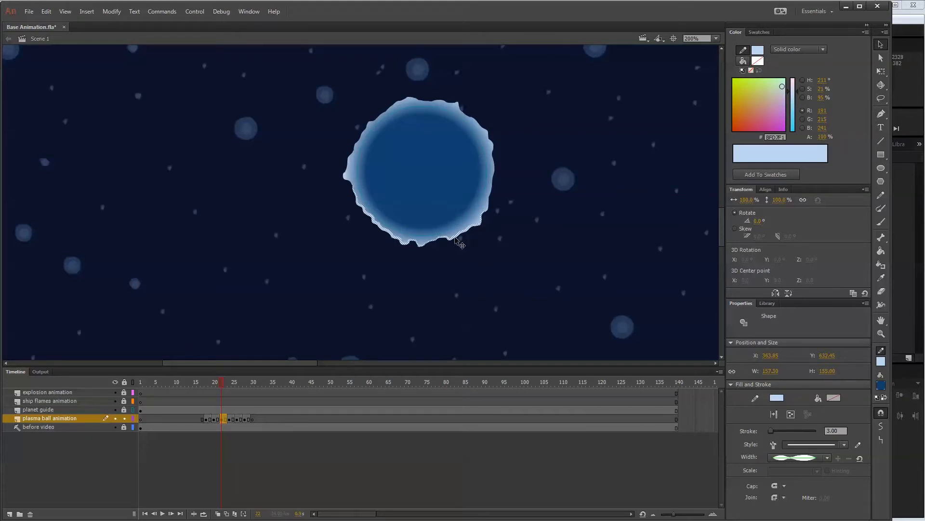
{"action": "key", "text": "Delete"}
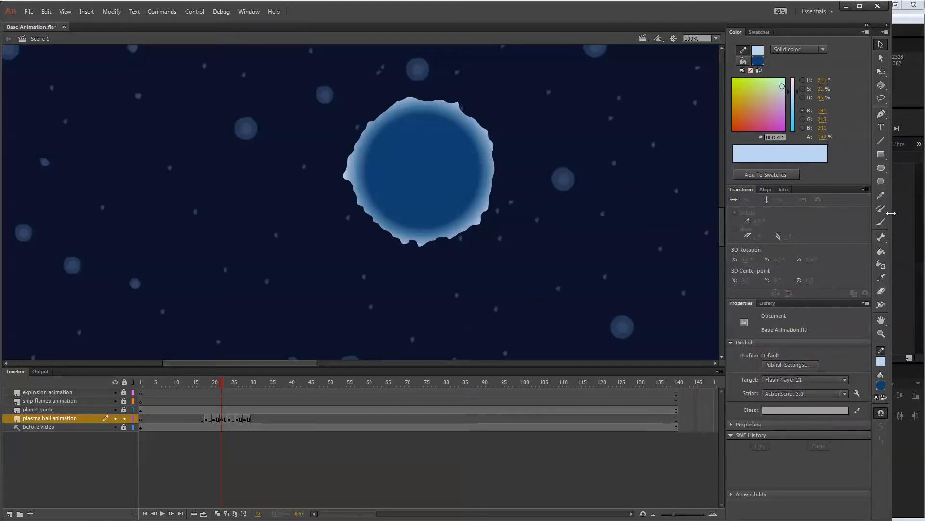
Apply a light blue outline to frame 22's plasma ball with the Ink Bottle, using the uniform width profile.
{"action": "left_click", "coordinate": [877, 266]}
{"action": "left_click", "coordinate": [493, 188]}
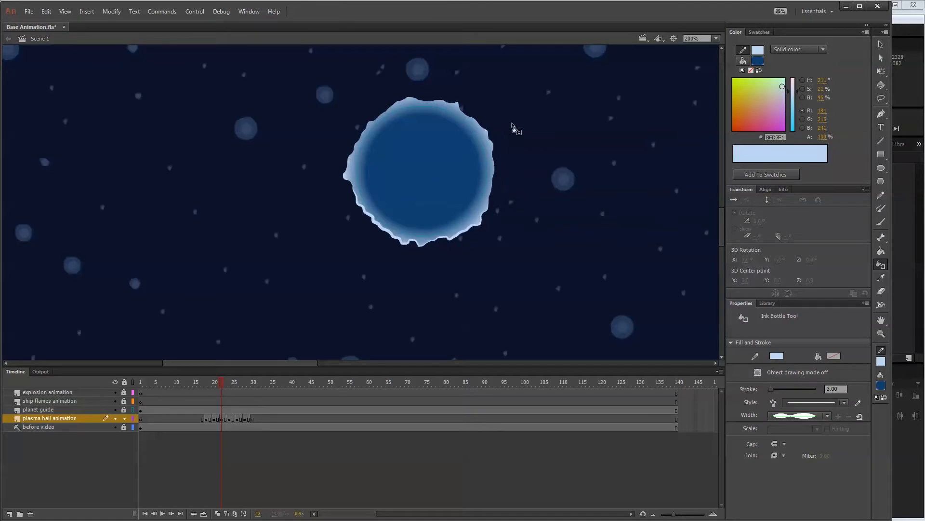
{"action": "left_click", "coordinate": [827, 415]}
{"action": "left_click", "coordinate": [811, 430]}
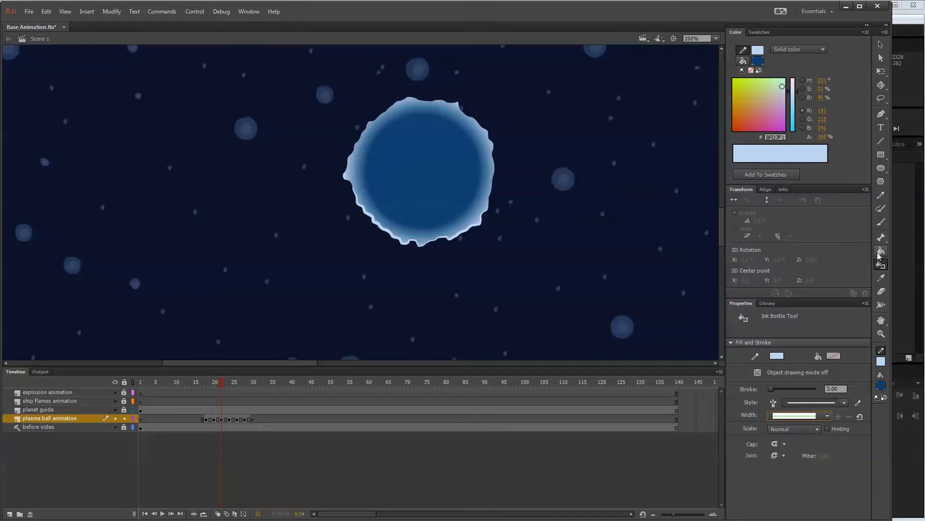
{"action": "left_click", "coordinate": [481, 127]}
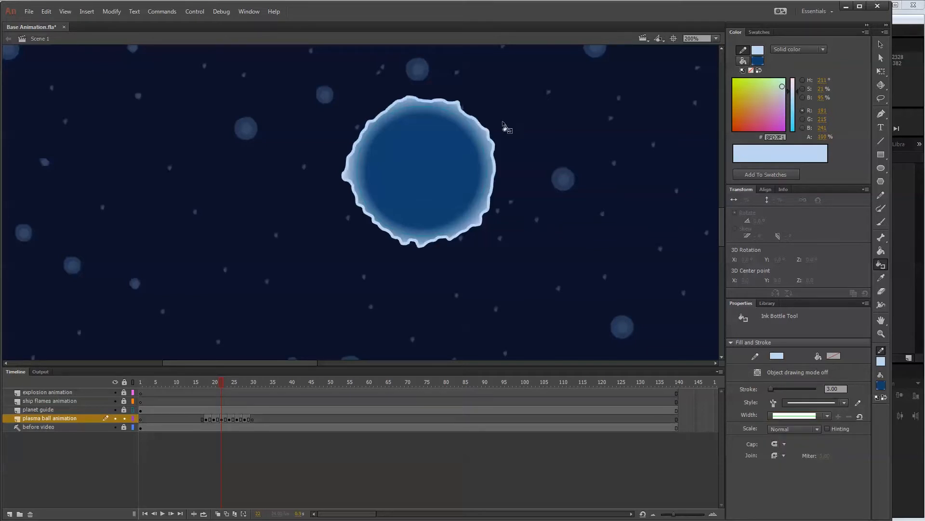
Give frame 22's whole outline the variable width profile that bulges once in the middle and tapers at both ends.
{"action": "left_click", "coordinate": [880, 44]}
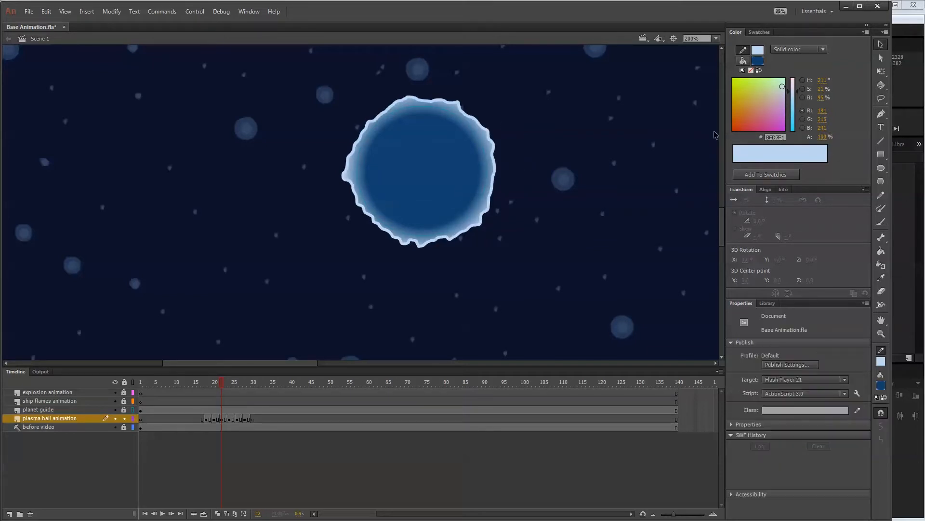
{"action": "double_click", "coordinate": [469, 230]}
{"action": "left_click", "coordinate": [828, 458]}
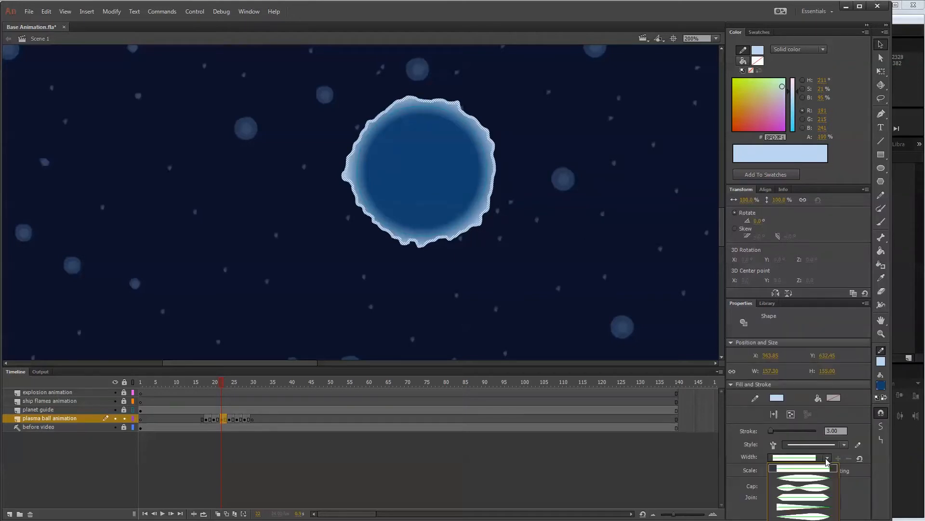
{"action": "left_click", "coordinate": [806, 488]}
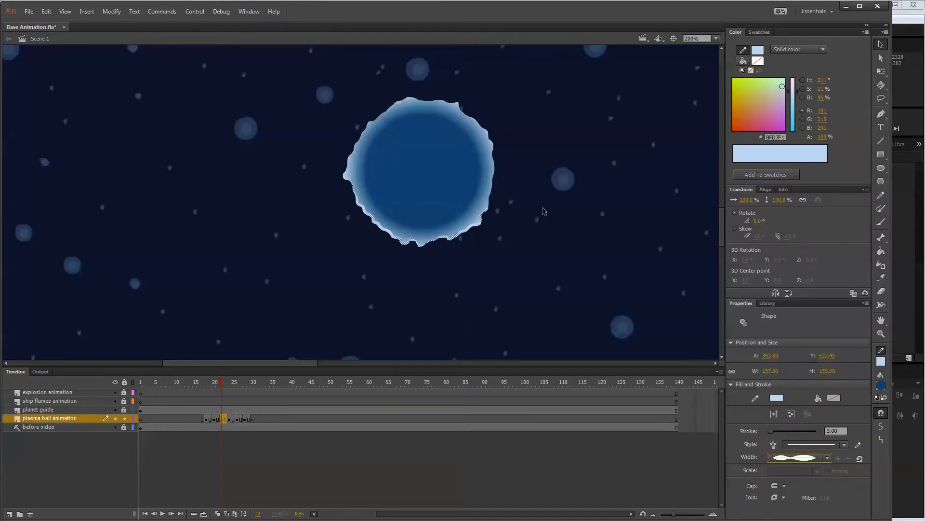
{"action": "left_click", "coordinate": [829, 461]}
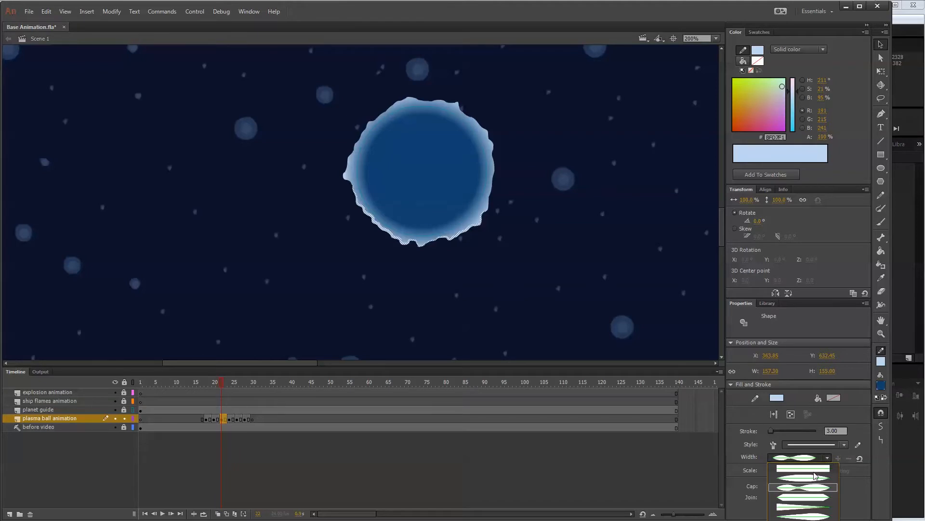
{"action": "left_click", "coordinate": [814, 481]}
{"action": "left_click", "coordinate": [519, 212]}
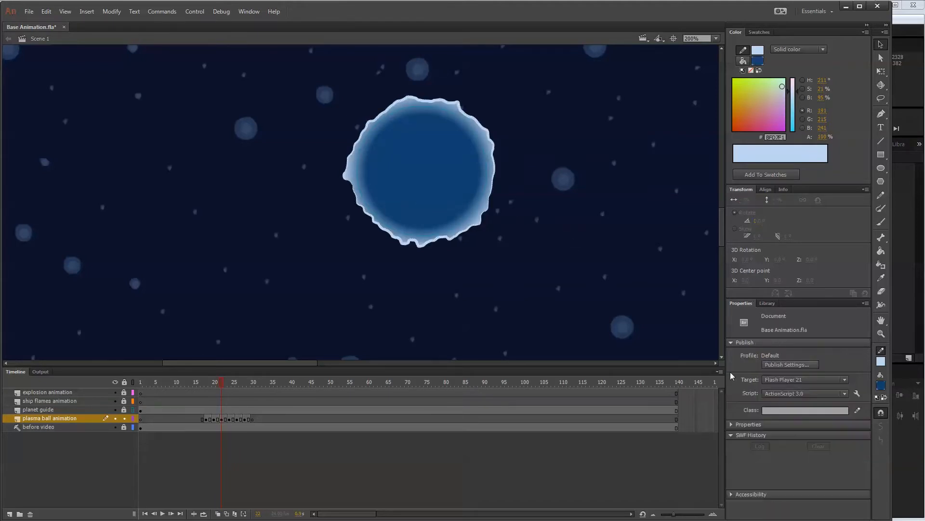
{"action": "left_click", "coordinate": [498, 153]}
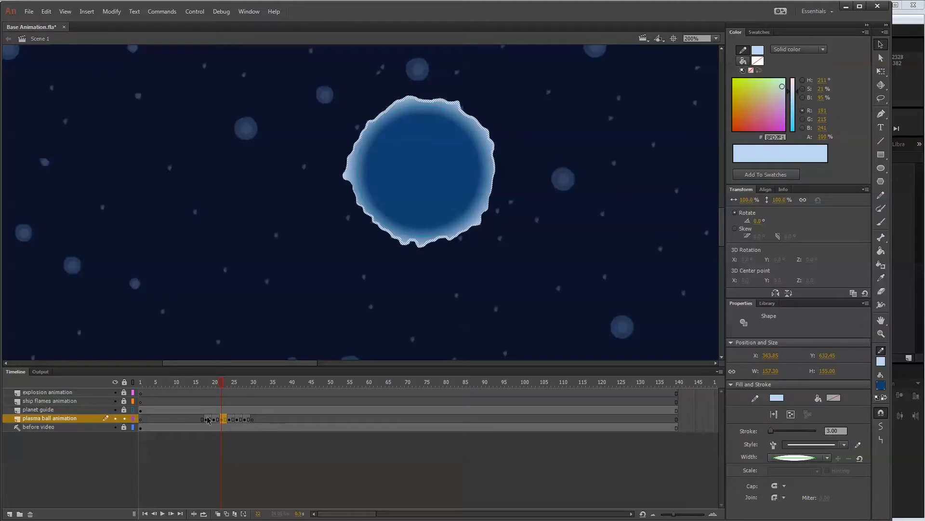
Scrub through the plasma ball frames around frame 22 to compare their outlines.
{"action": "left_click", "coordinate": [218, 382]}
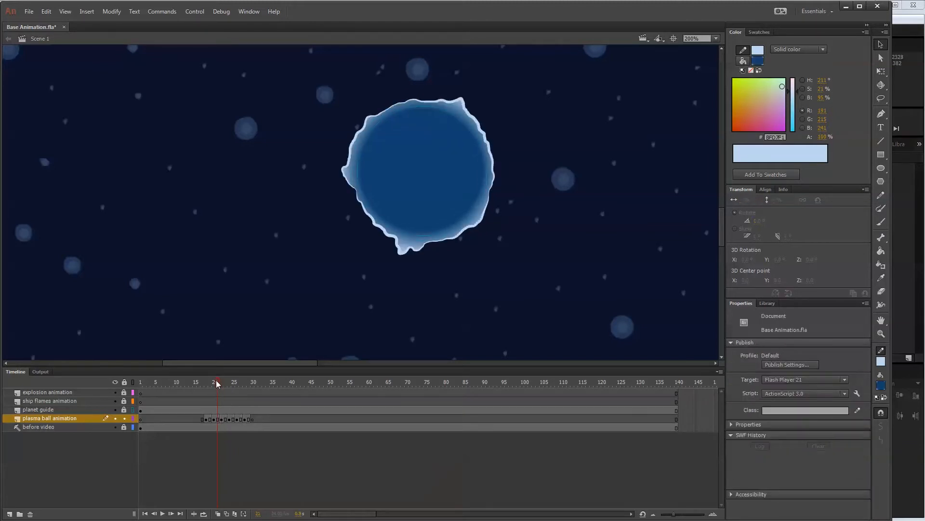
{"action": "left_click", "coordinate": [211, 383]}
{"action": "left_click_drag", "start_coordinate": [210, 384], "coordinate": [237, 386]}
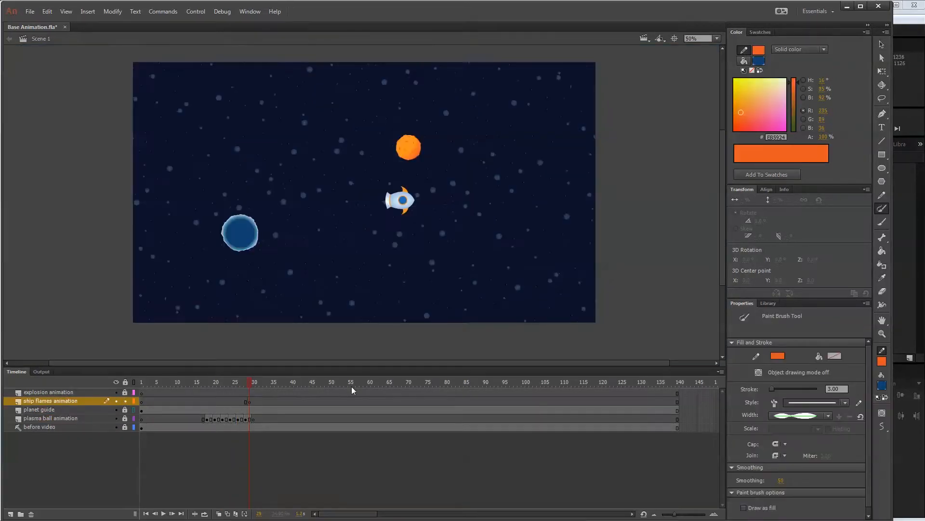
Go to frame 29 and select its blank keyframe on the ship flames animation layer.
{"action": "mouse_move", "coordinate": [254, 384]}
{"action": "left_mouse_down"}
{"action": "mouse_move", "coordinate": [196, 382]}
{"action": "mouse_move", "coordinate": [251, 382]}
{"action": "left_mouse_up"}
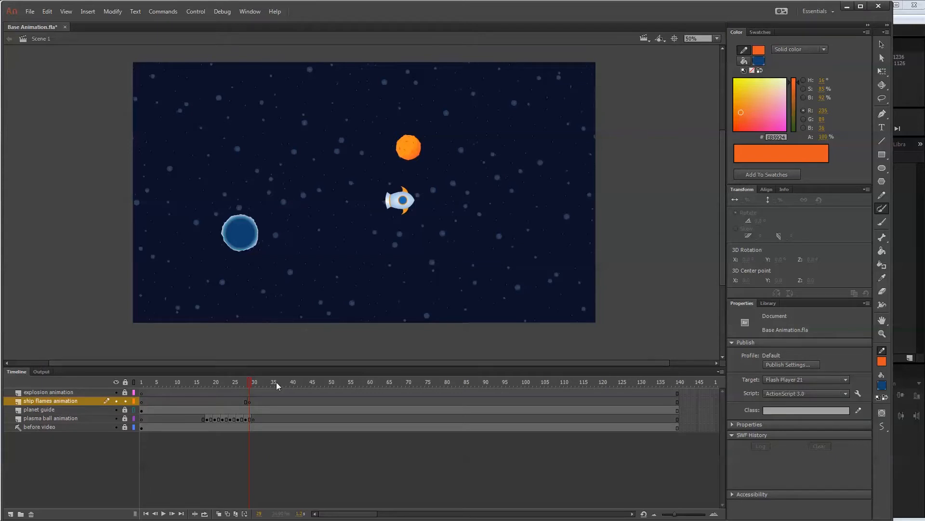
{"action": "left_click", "coordinate": [249, 401]}
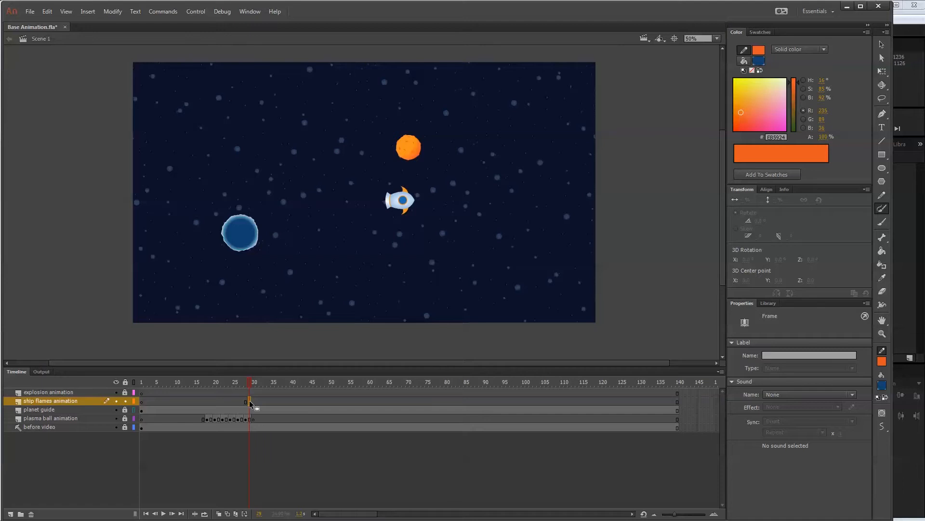
{"action": "left_click", "coordinate": [251, 386]}
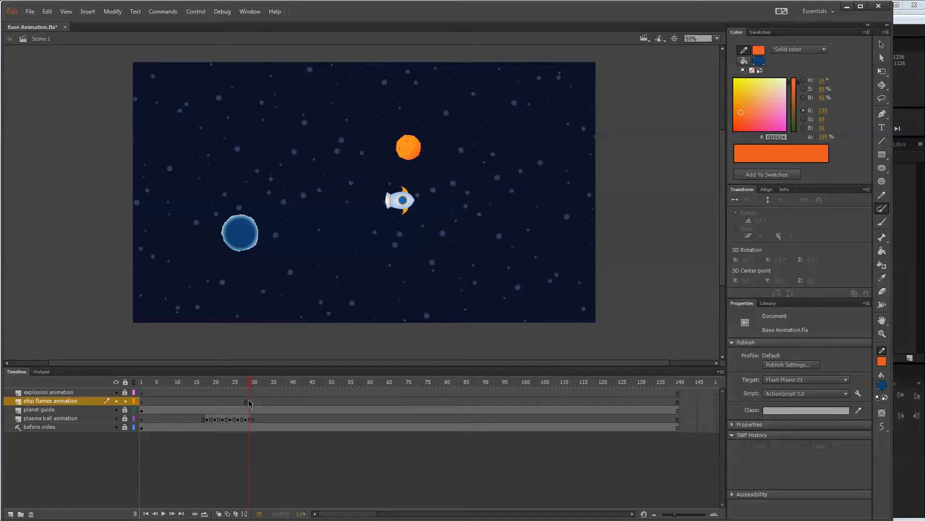
{"action": "left_click", "coordinate": [254, 384]}
{"action": "left_click_drag", "start_coordinate": [251, 384], "coordinate": [248, 385]}
{"action": "left_click", "coordinate": [249, 402]}
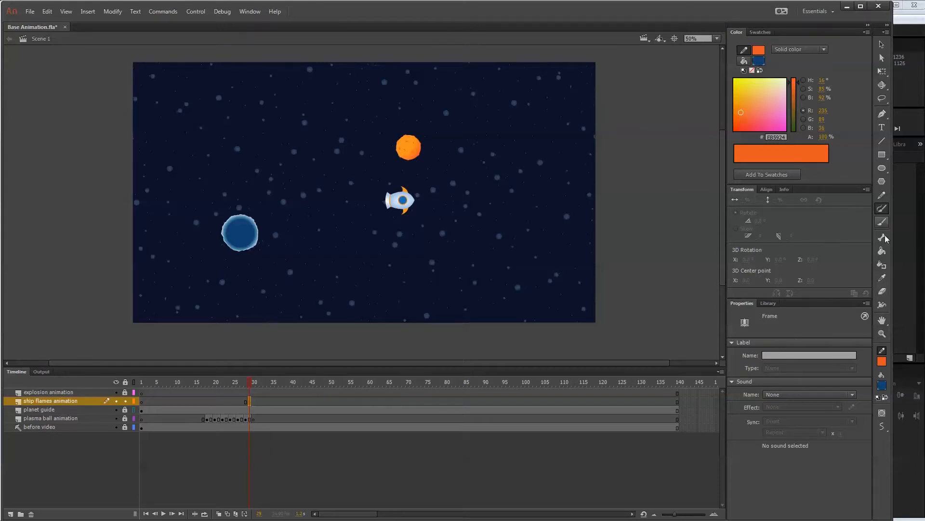
Activate the Paint Brush, try the Ink drawing mode and return it to Smooth.
{"action": "left_click", "coordinate": [882, 196]}
{"action": "left_click", "coordinate": [885, 208]}
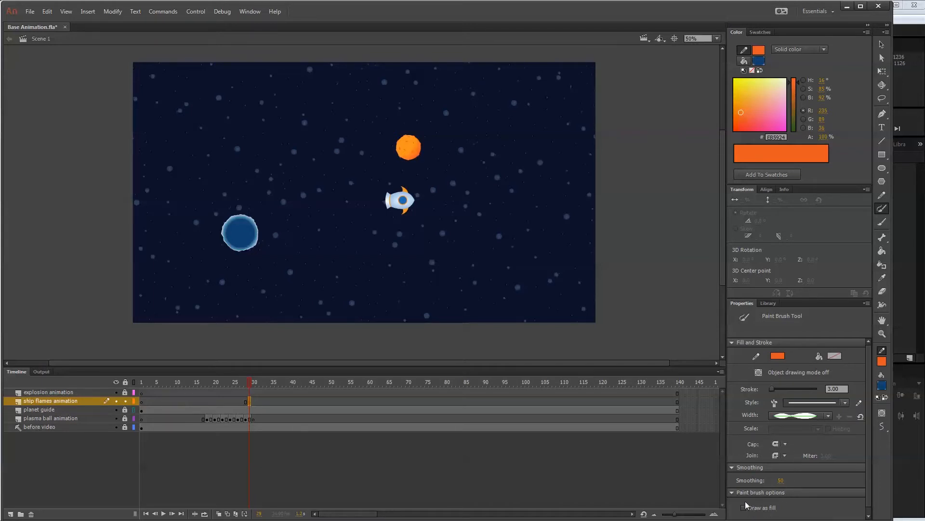
{"action": "left_click", "coordinate": [882, 426]}
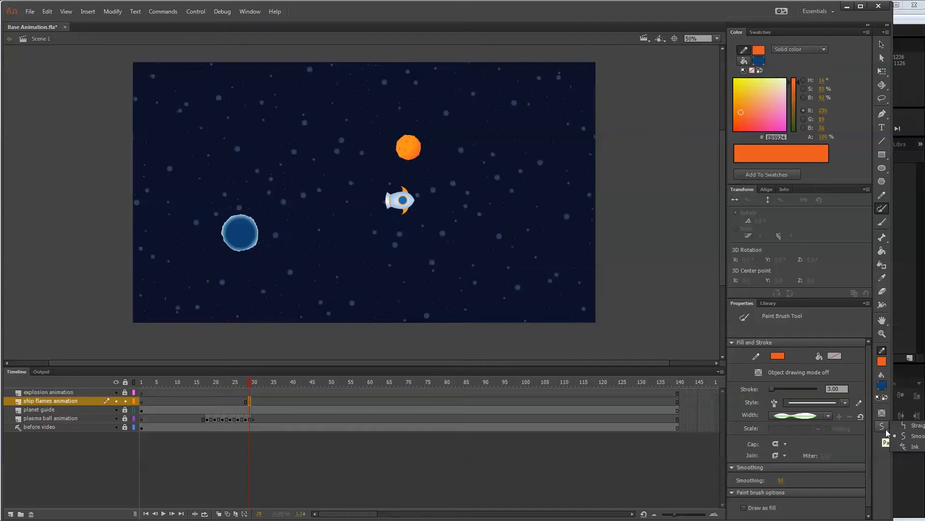
{"action": "left_click", "coordinate": [912, 446]}
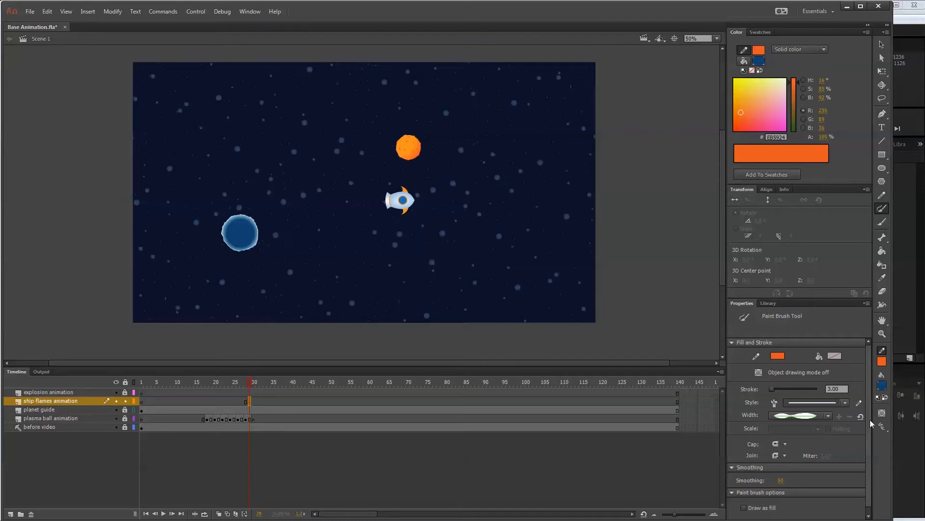
{"action": "left_click", "coordinate": [883, 426]}
{"action": "left_click", "coordinate": [916, 436]}
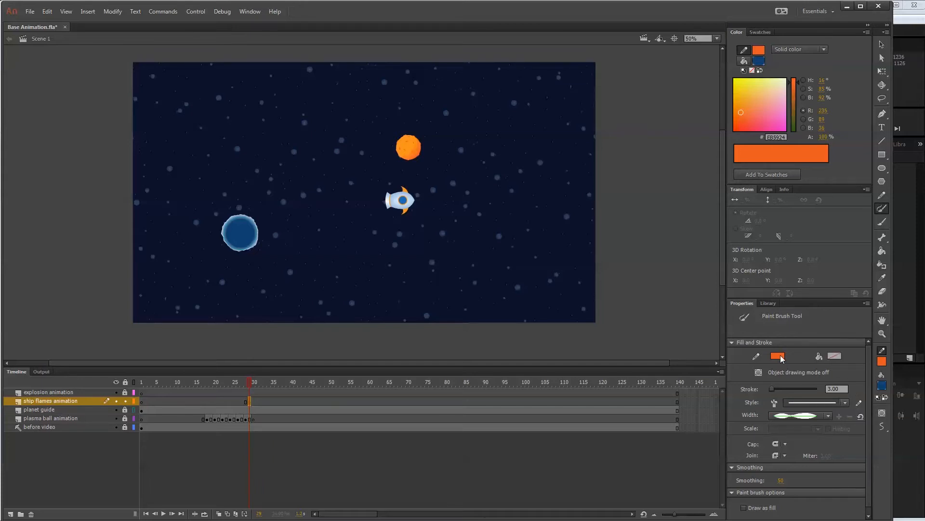
Set the Paint Brush's orange stroke to the uniform width profile and a size of 1.
{"action": "left_click", "coordinate": [828, 415]}
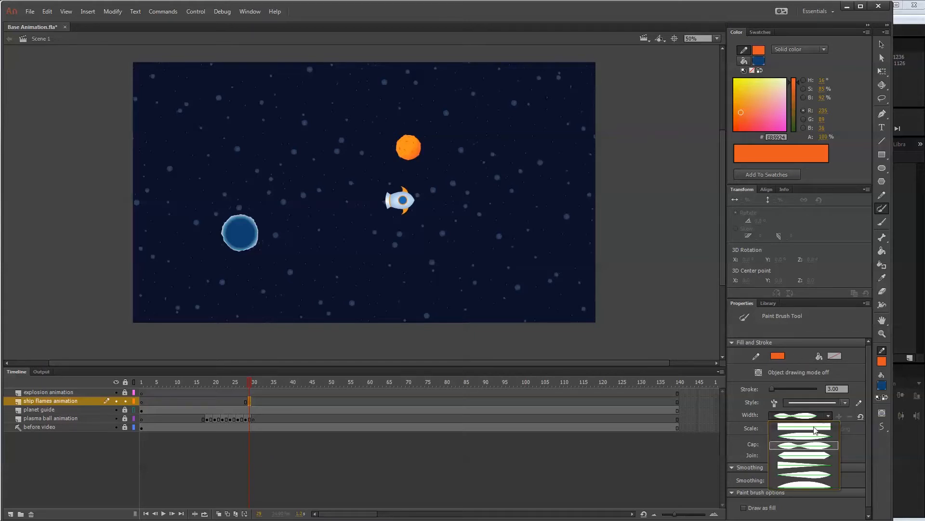
{"action": "left_click", "coordinate": [814, 443]}
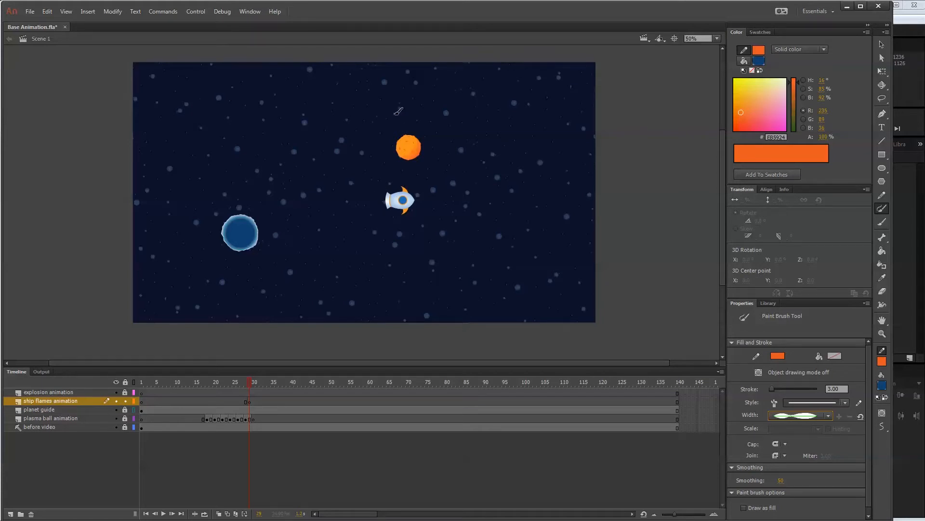
{"action": "key", "text": "ctrl+="}
{"action": "key", "text": "ctrl+="}
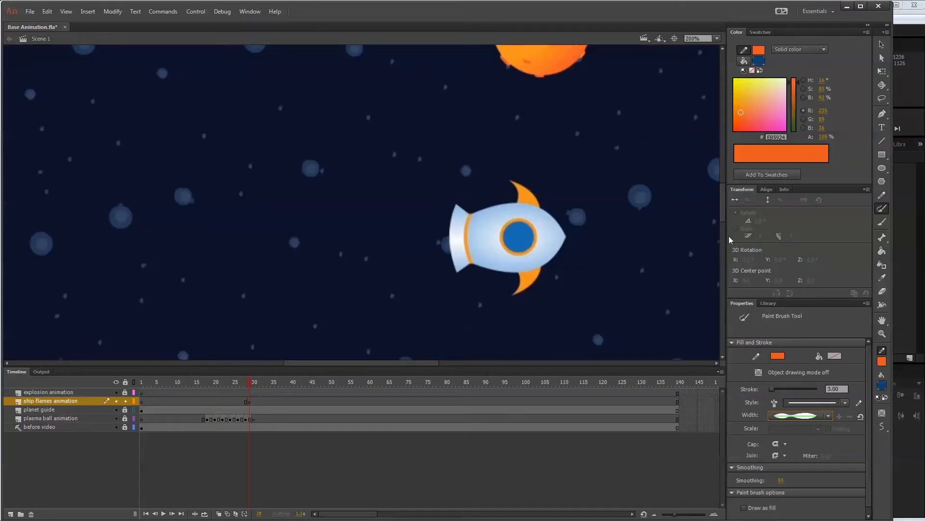
{"action": "left_click_drag", "start_coordinate": [724, 207], "coordinate": [725, 215]}
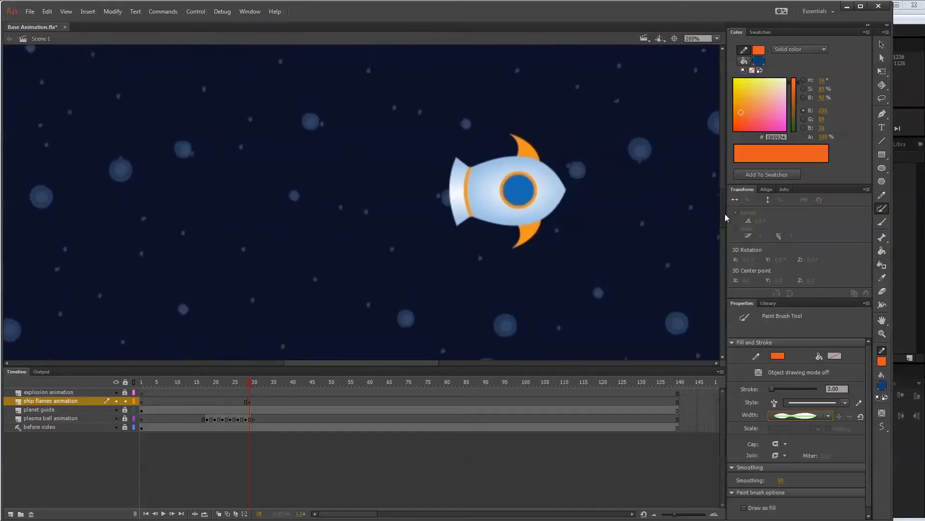
{"action": "left_click", "coordinate": [817, 415]}
{"action": "left_click", "coordinate": [817, 427]}
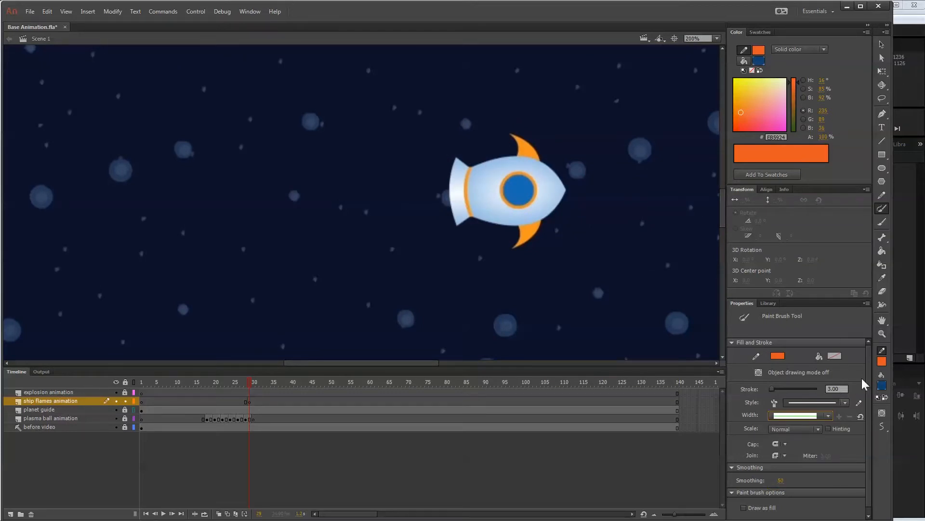
{"action": "left_click", "coordinate": [842, 388]}
{"action": "left_click_drag", "start_coordinate": [842, 385], "coordinate": [824, 387]}
{"action": "type", "text": "1"}
{"action": "key", "text": "Return"}
Draw a closed orange flame outline with wavy tongues trailing behind the rocket's nozzle on frame 29.
{"action": "mouse_move", "coordinate": [463, 187]}
{"action": "left_mouse_down"}
{"action": "mouse_move", "coordinate": [358, 192]}
{"action": "mouse_move", "coordinate": [443, 212]}
{"action": "mouse_move", "coordinate": [464, 194]}
{"action": "left_mouse_up"}
{"action": "left_click", "coordinate": [882, 45]}
{"action": "double_click", "coordinate": [487, 195]}
{"action": "left_click", "coordinate": [433, 178]}
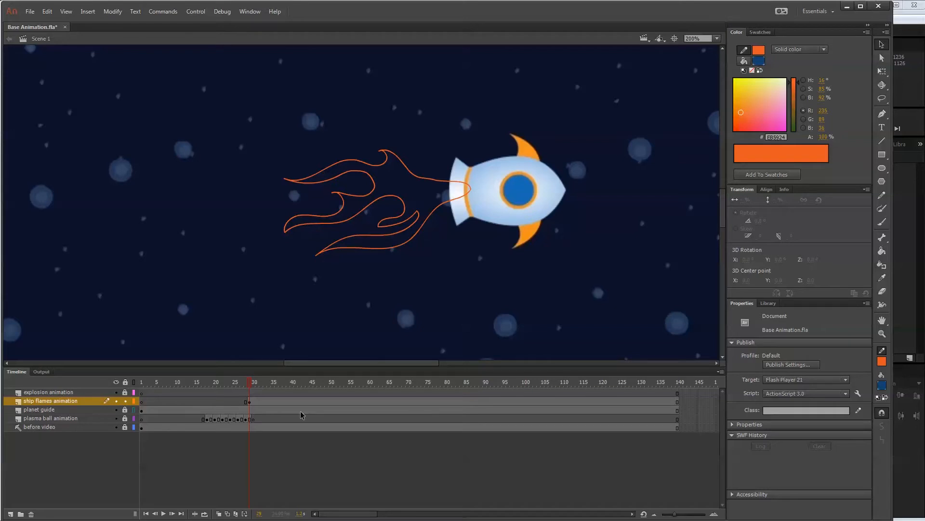
Fill the flame outline on frame 29 with light orange using the Paint Bucket.
{"action": "left_click", "coordinate": [257, 401]}
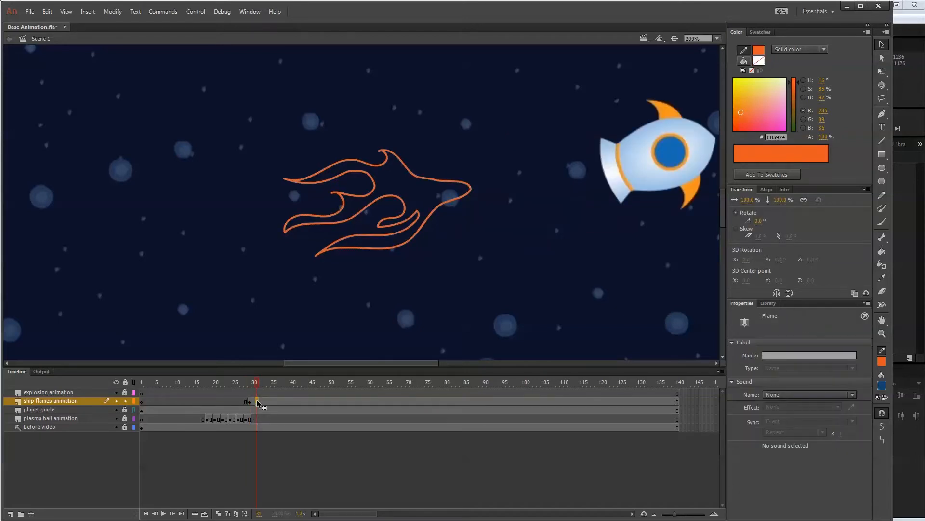
{"action": "left_click", "coordinate": [249, 401]}
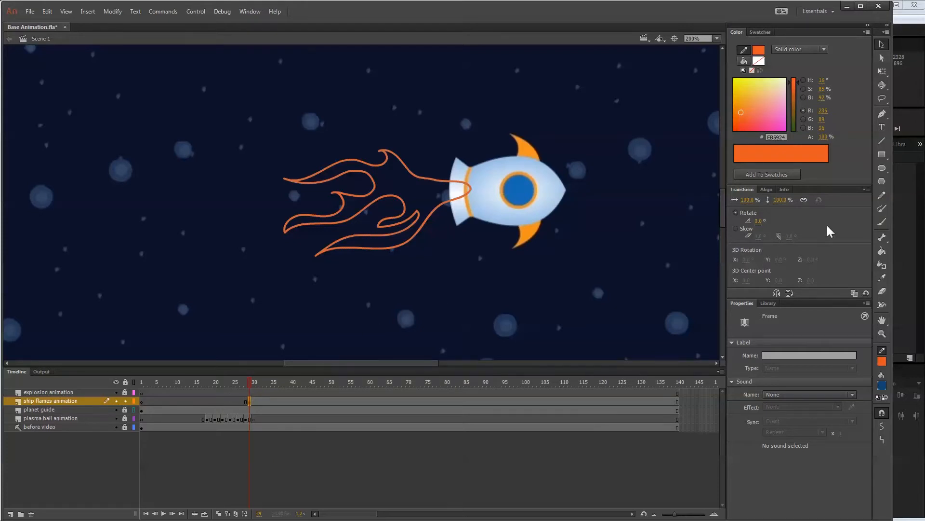
{"action": "left_click", "coordinate": [882, 385]}
{"action": "left_click", "coordinate": [899, 397]}
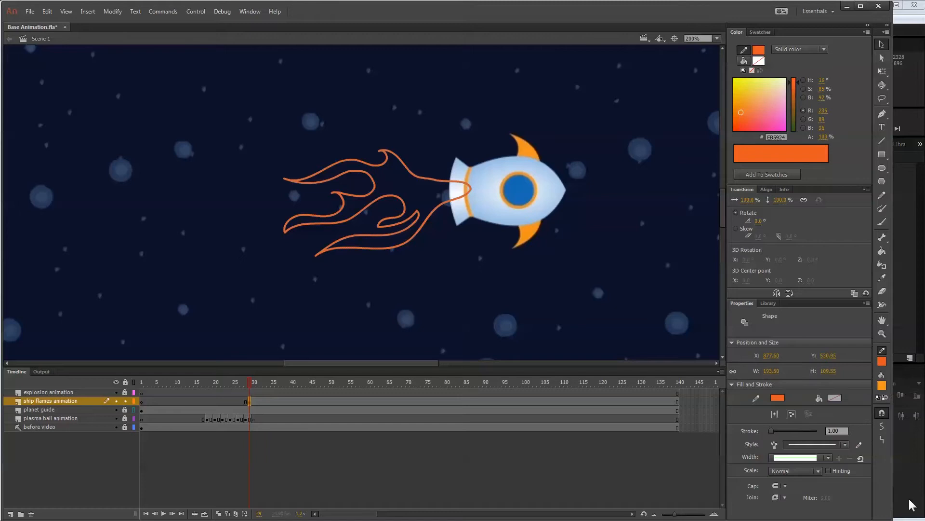
{"action": "left_click", "coordinate": [882, 250]}
{"action": "left_click", "coordinate": [427, 197]}
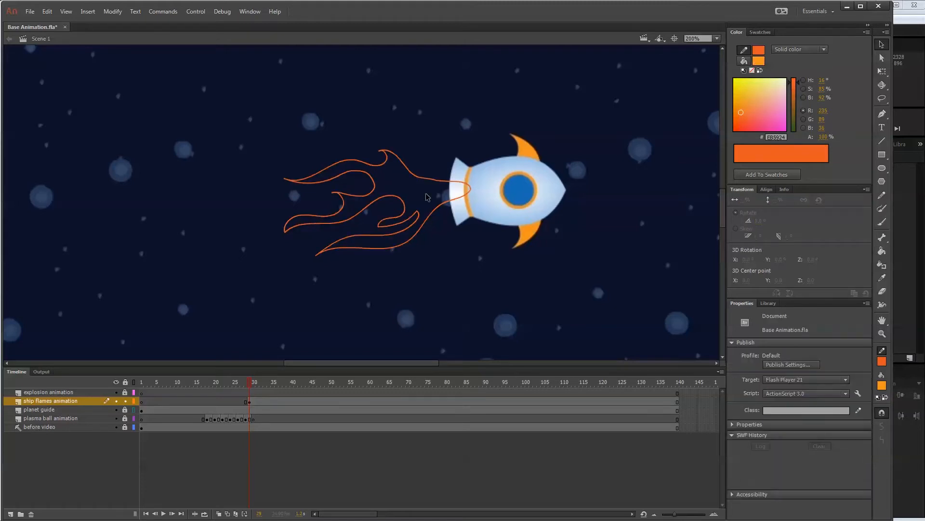
{"action": "left_click", "coordinate": [882, 251]}
{"action": "left_click", "coordinate": [426, 198]}
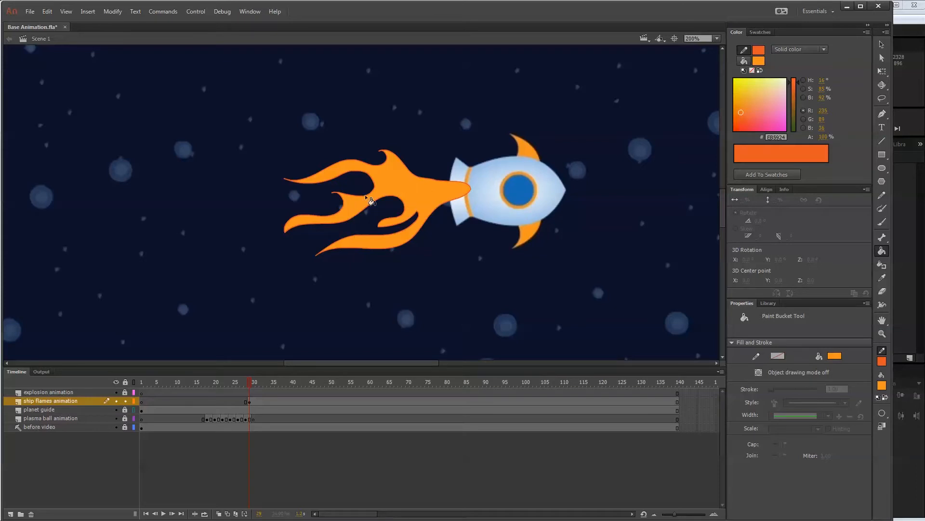
Convert the flame drawing on frame 29 into a graphic symbol named "mc - flames".
{"action": "left_click", "coordinate": [250, 402]}
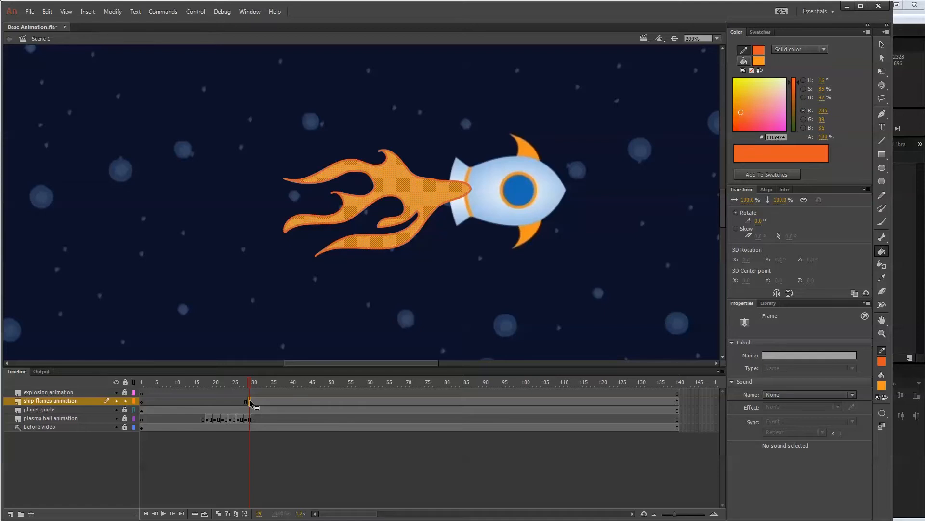
{"action": "key", "text": "F8"}
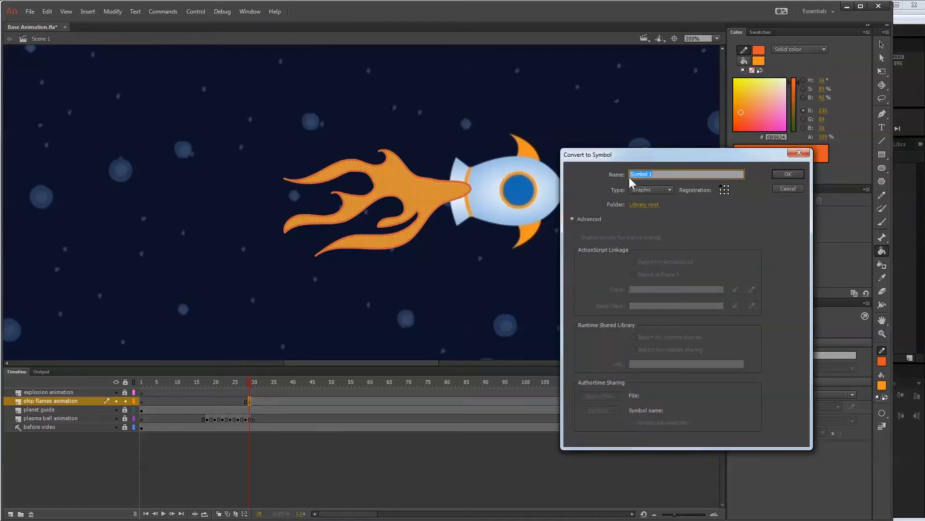
{"action": "left_click_drag", "start_coordinate": [678, 149], "coordinate": [559, 157]}
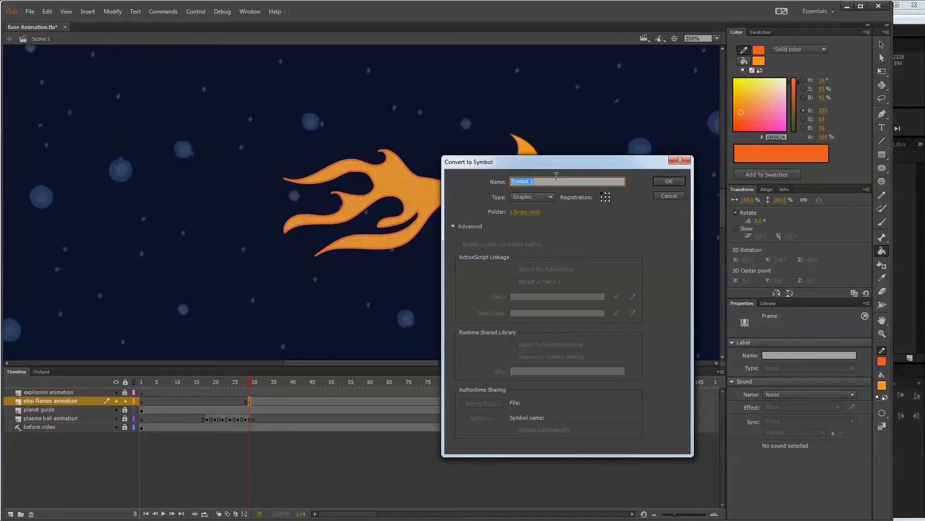
{"action": "left_click", "coordinate": [553, 182]}
{"action": "left_click_drag", "start_coordinate": [538, 178], "coordinate": [511, 178]}
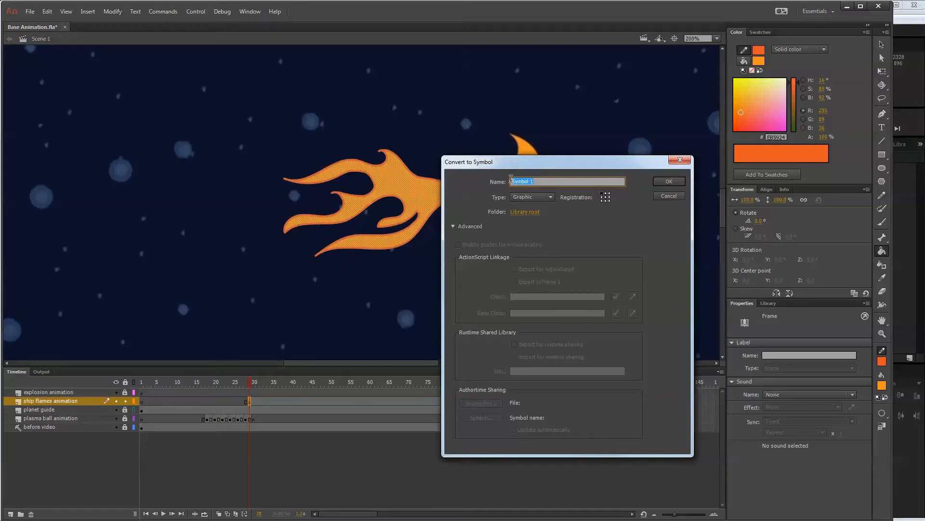
{"action": "left_click", "coordinate": [549, 197]}
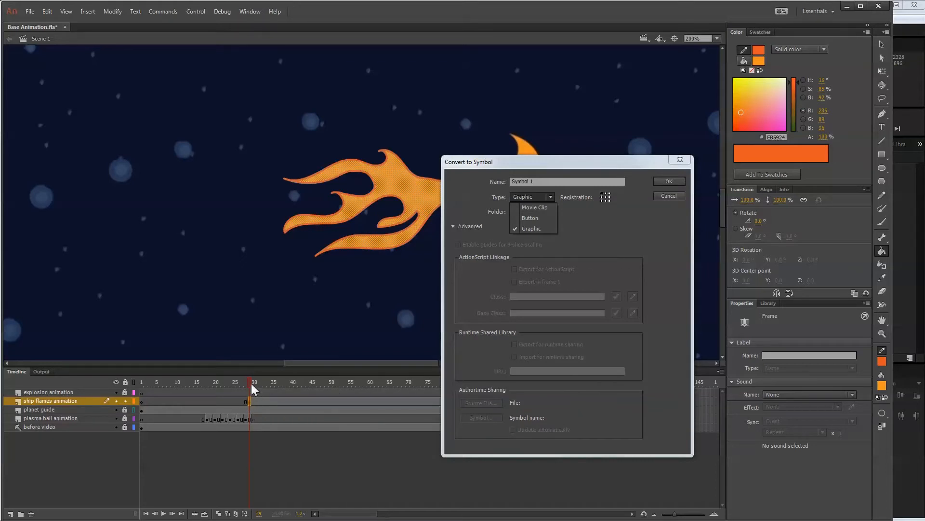
{"action": "left_click", "coordinate": [530, 229]}
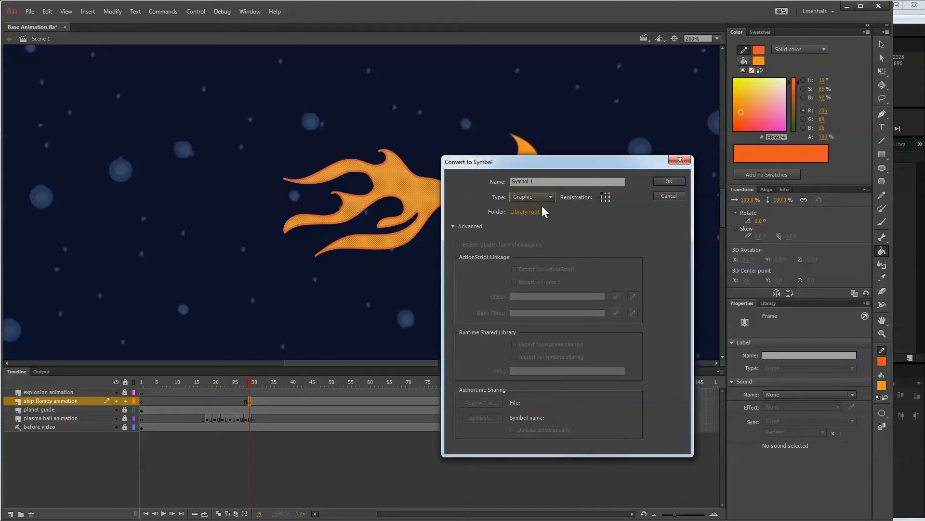
{"action": "left_click", "coordinate": [548, 182]}
{"action": "left_click_drag", "start_coordinate": [548, 182], "coordinate": [479, 182]}
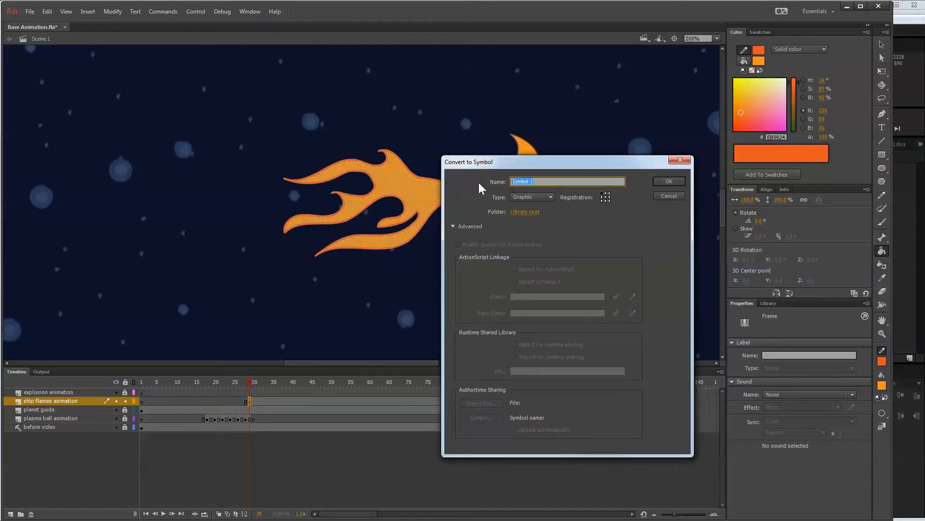
{"action": "type", "text": "mc - flames"}
{"action": "key", "text": "Return"}
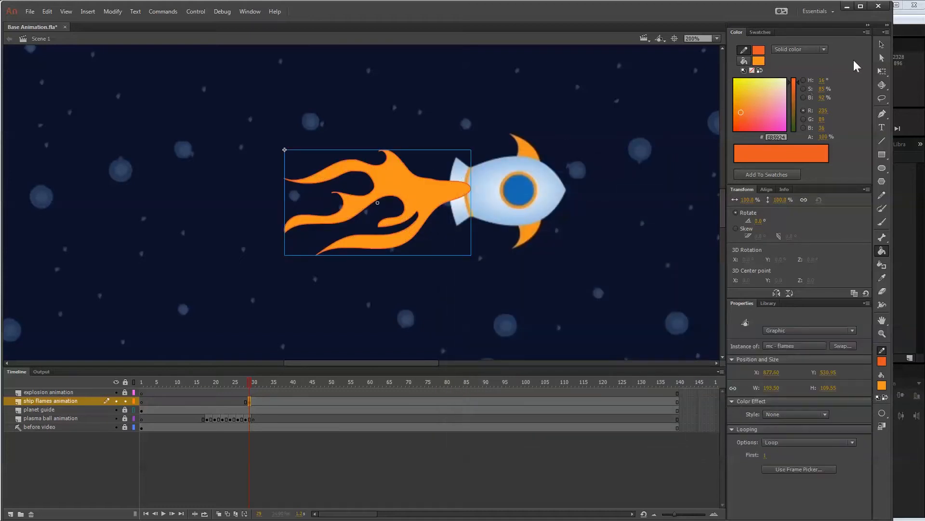
Open the mc - flames symbol on the stage for editing in place.
{"action": "key", "text": "v"}
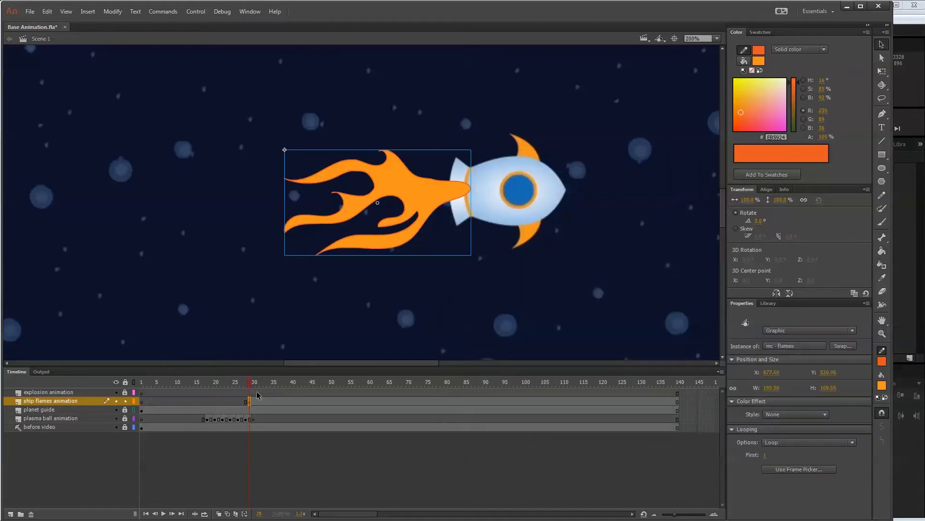
{"action": "mouse_move", "coordinate": [252, 386]}
{"action": "left_mouse_down"}
{"action": "mouse_move", "coordinate": [273, 384]}
{"action": "mouse_move", "coordinate": [229, 384]}
{"action": "mouse_move", "coordinate": [262, 384]}
{"action": "mouse_move", "coordinate": [250, 385]}
{"action": "left_mouse_up"}
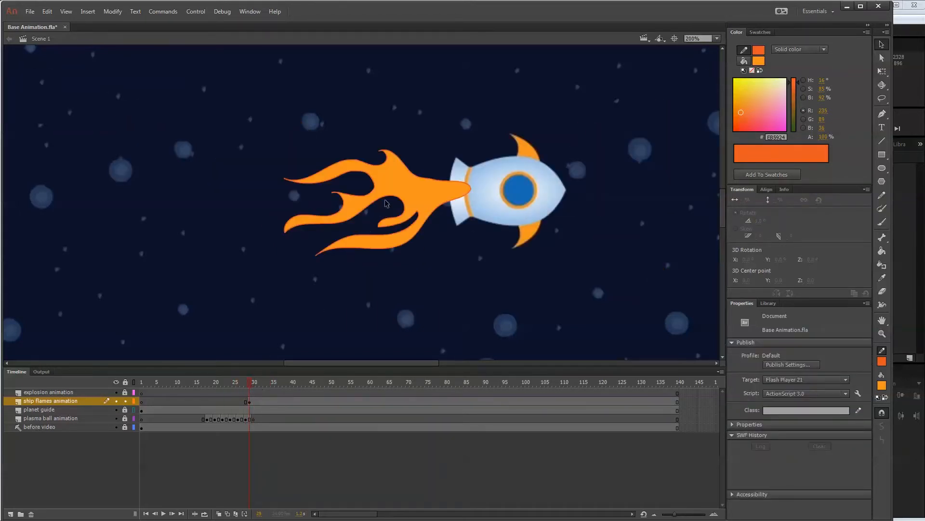
{"action": "left_click", "coordinate": [405, 190]}
{"action": "double_click", "coordinate": [405, 190]}
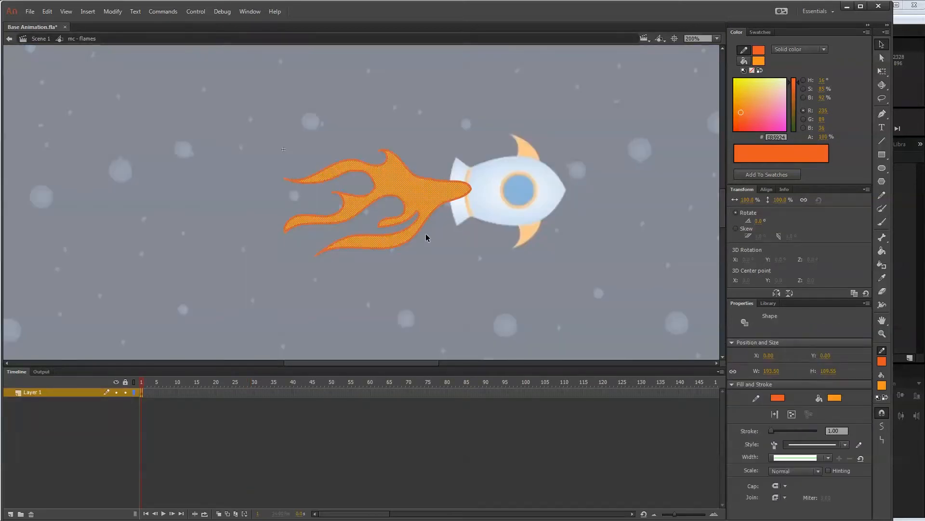
Paint a darker orange inner flame core with pointed edges inside the flame body on the symbol's frame 1.
{"action": "left_click", "coordinate": [104, 420]}
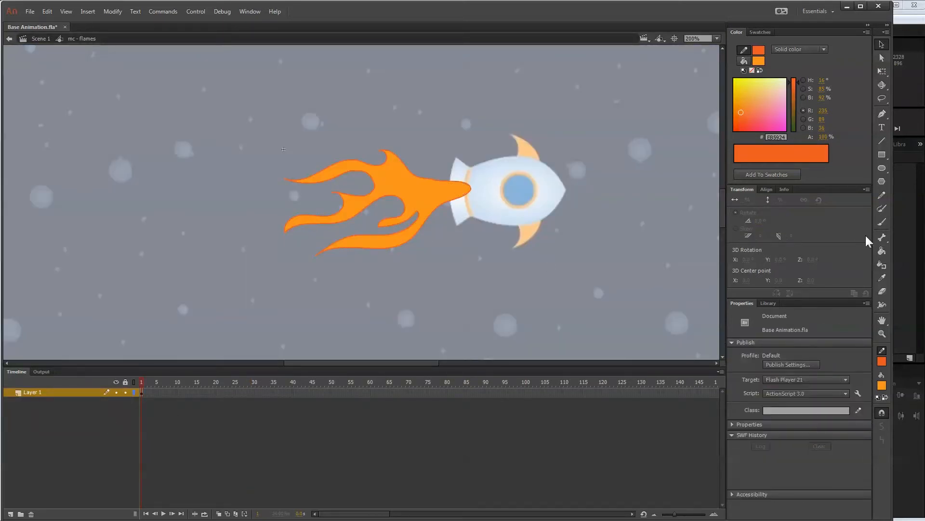
{"action": "left_click", "coordinate": [141, 392]}
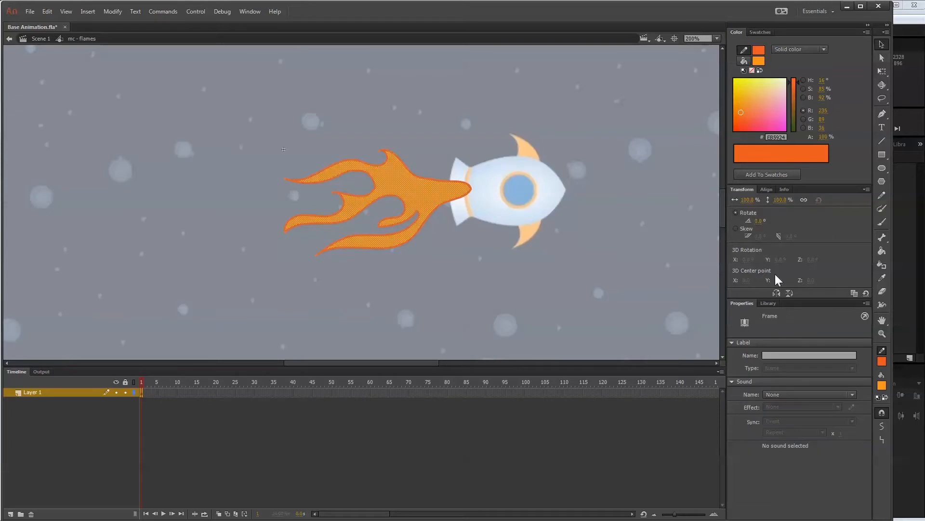
{"action": "left_click", "coordinate": [879, 220]}
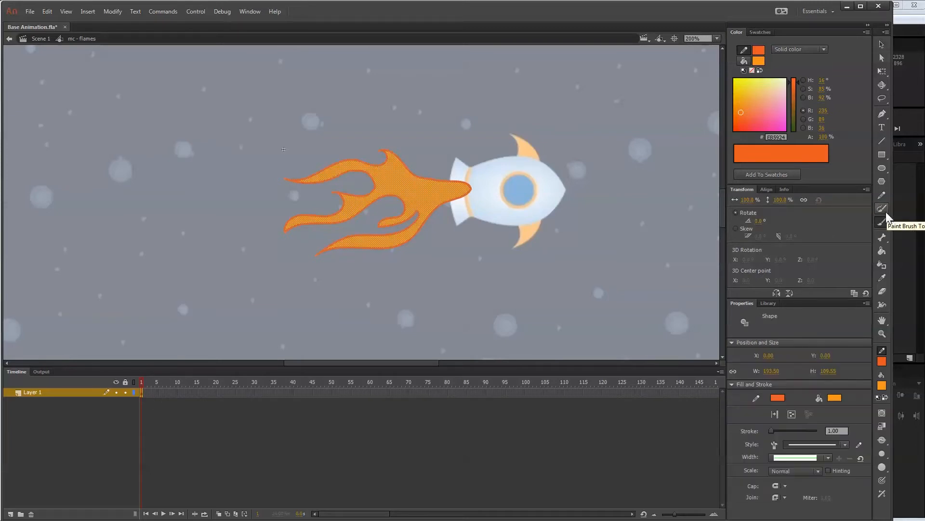
{"action": "left_click", "coordinate": [885, 212]}
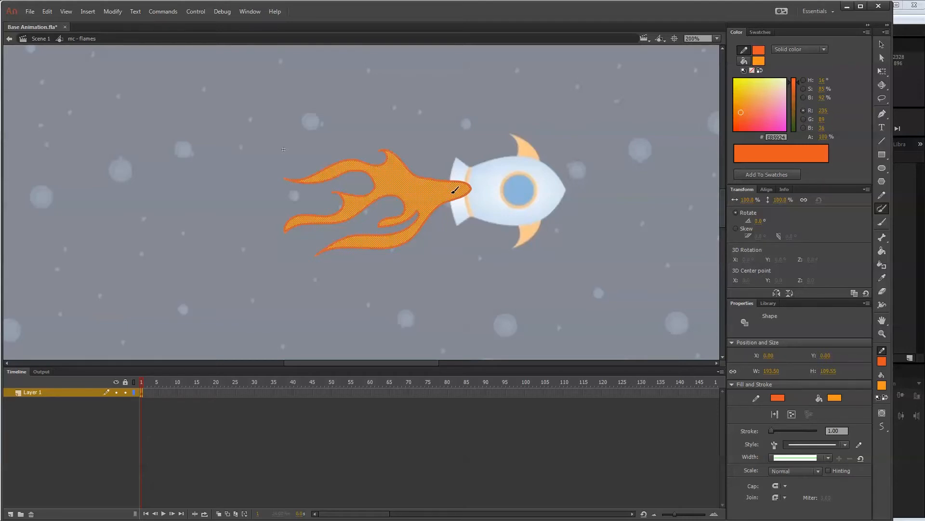
{"action": "mouse_move", "coordinate": [454, 191]}
{"action": "left_mouse_down"}
{"action": "mouse_move", "coordinate": [423, 191]}
{"action": "mouse_move", "coordinate": [398, 162]}
{"action": "mouse_move", "coordinate": [411, 192]}
{"action": "left_mouse_up"}
{"action": "key", "text": "v"}
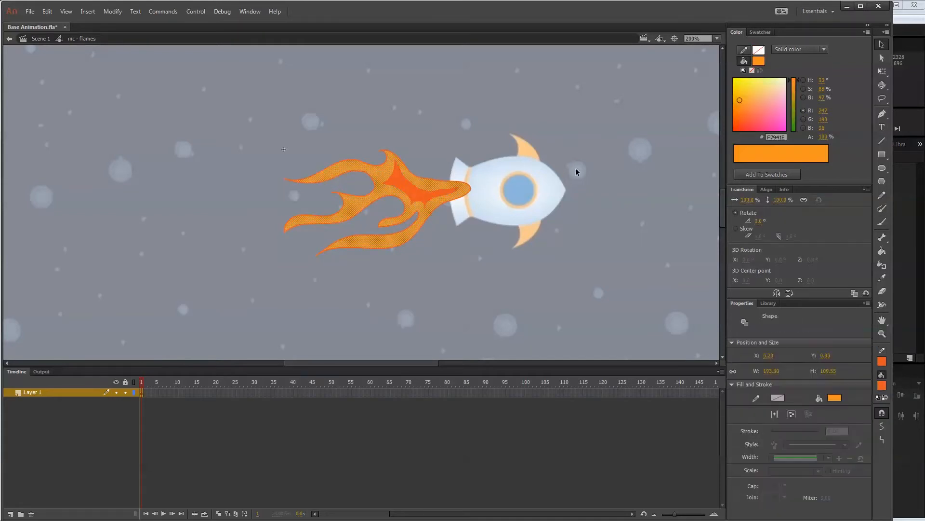
{"action": "left_click", "coordinate": [424, 207]}
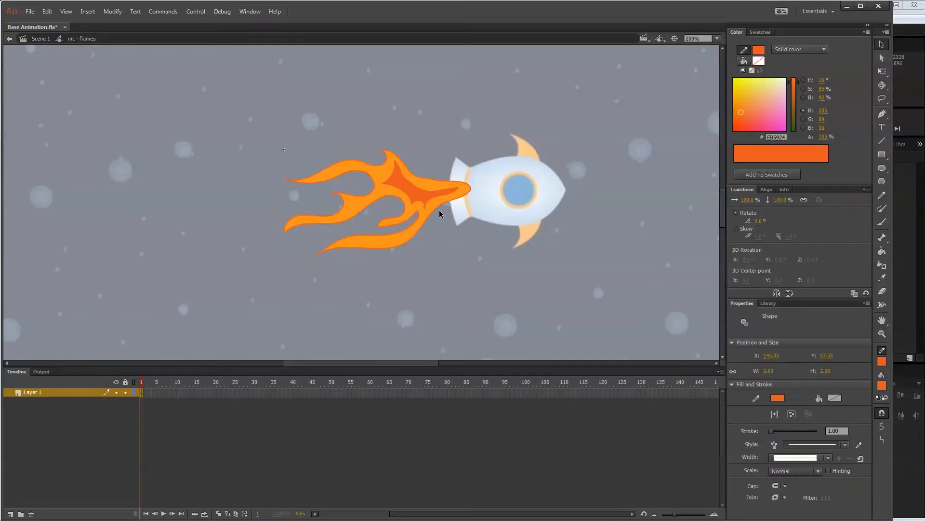
{"action": "left_click", "coordinate": [468, 194]}
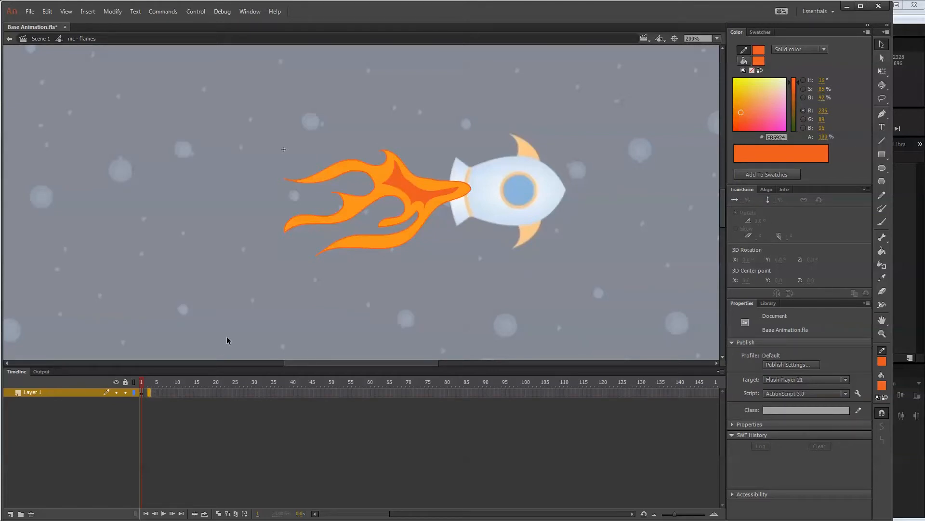
Add a keyframe at frame 3 of the symbol, clear its artwork and turn on onion skinning.
{"action": "key", "text": "F6"}
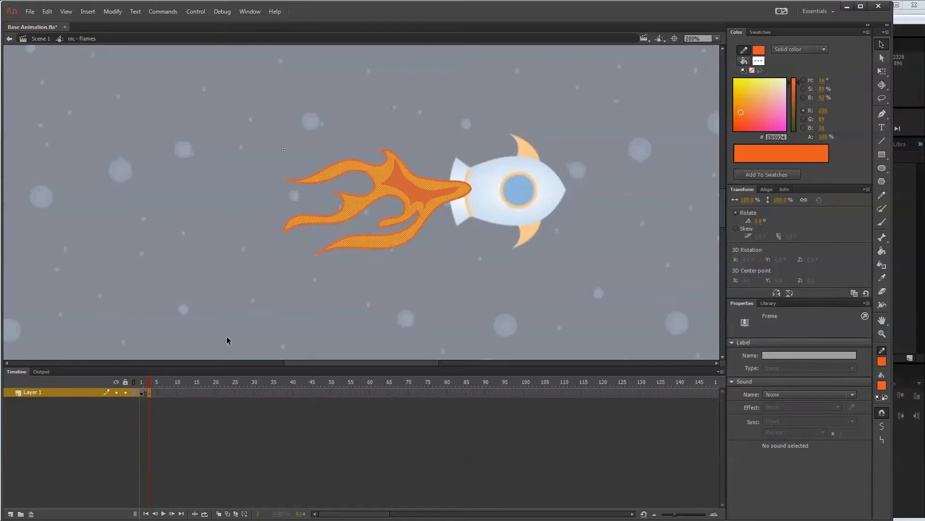
{"action": "key", "text": "Delete"}
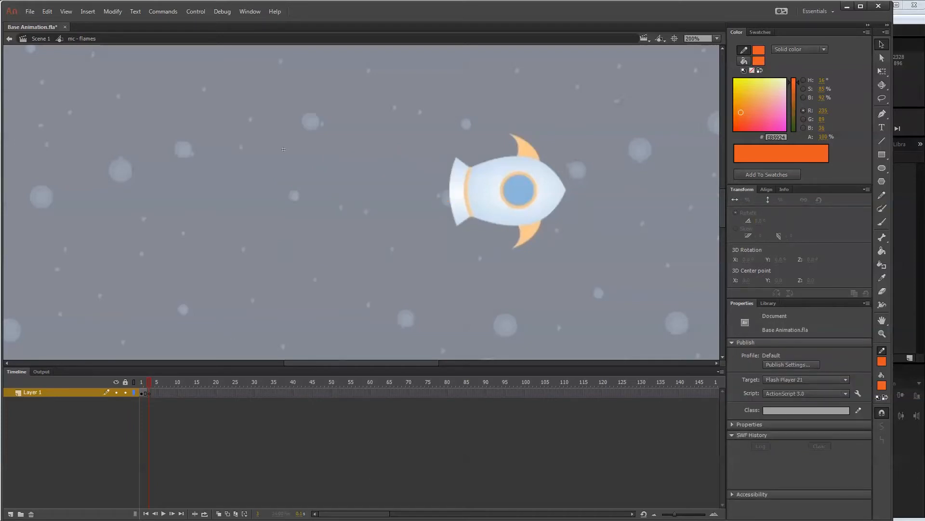
{"action": "left_click", "coordinate": [227, 514]}
{"action": "left_click", "coordinate": [219, 513]}
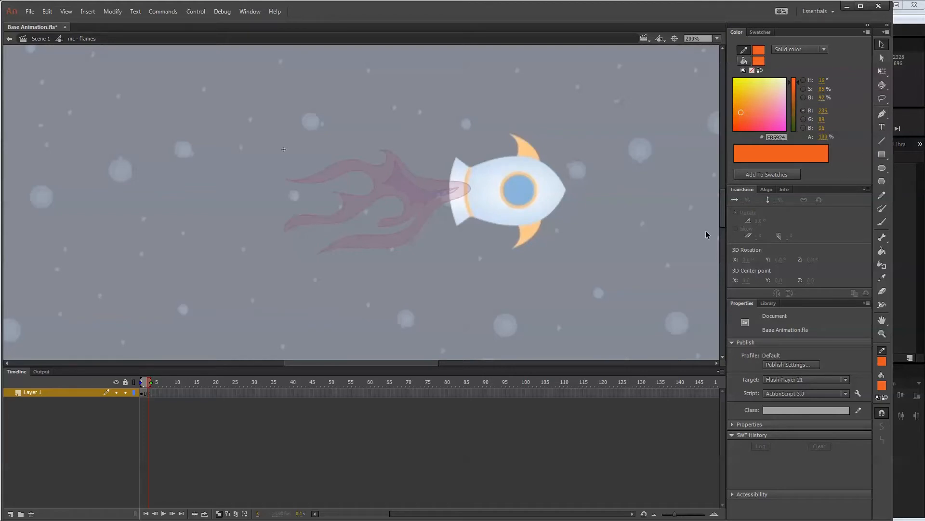
Draw a new wavy flame outline with an inner core on frame 3, varying the tongues from the onion-skinned flame.
{"action": "left_click", "coordinate": [150, 394]}
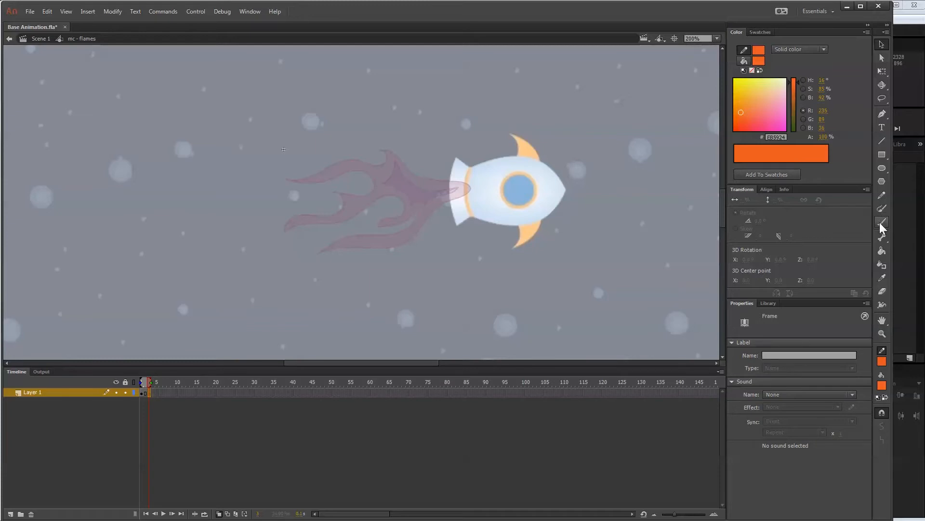
{"action": "left_click", "coordinate": [883, 208]}
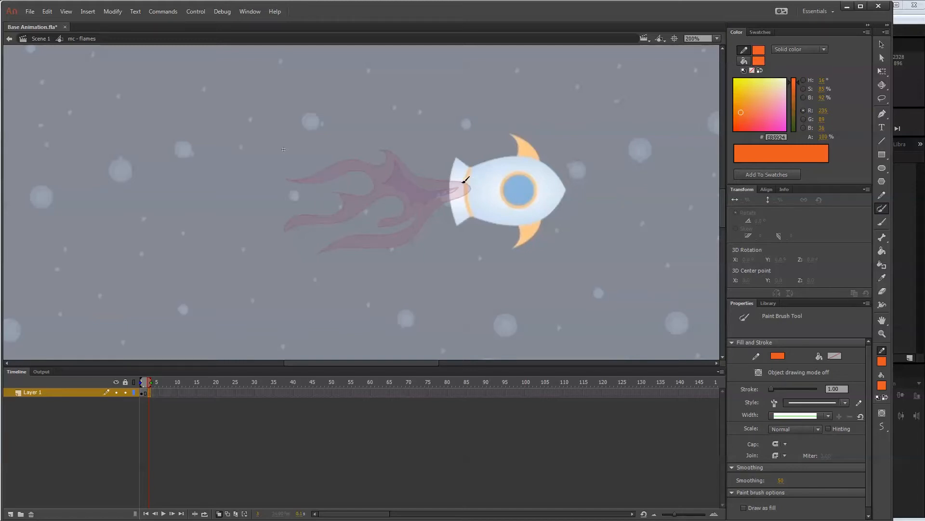
{"action": "mouse_move", "coordinate": [449, 178]}
{"action": "left_mouse_down"}
{"action": "mouse_move", "coordinate": [383, 145]}
{"action": "mouse_move", "coordinate": [407, 169]}
{"action": "mouse_move", "coordinate": [356, 153]}
{"action": "mouse_move", "coordinate": [326, 172]}
{"action": "mouse_move", "coordinate": [302, 166]}
{"action": "mouse_move", "coordinate": [326, 179]}
{"action": "mouse_move", "coordinate": [360, 165]}
{"action": "mouse_move", "coordinate": [374, 177]}
{"action": "mouse_move", "coordinate": [365, 194]}
{"action": "mouse_move", "coordinate": [305, 196]}
{"action": "mouse_move", "coordinate": [330, 193]}
{"action": "mouse_move", "coordinate": [335, 204]}
{"action": "mouse_move", "coordinate": [301, 225]}
{"action": "mouse_move", "coordinate": [375, 197]}
{"action": "mouse_move", "coordinate": [393, 205]}
{"action": "mouse_move", "coordinate": [348, 222]}
{"action": "mouse_move", "coordinate": [391, 221]}
{"action": "mouse_move", "coordinate": [412, 208]}
{"action": "mouse_move", "coordinate": [419, 221]}
{"action": "mouse_move", "coordinate": [352, 250]}
{"action": "left_mouse_up"}
{"action": "mouse_move", "coordinate": [454, 202]}
{"action": "left_mouse_down"}
{"action": "mouse_move", "coordinate": [481, 183]}
{"action": "mouse_move", "coordinate": [463, 176]}
{"action": "left_mouse_up"}
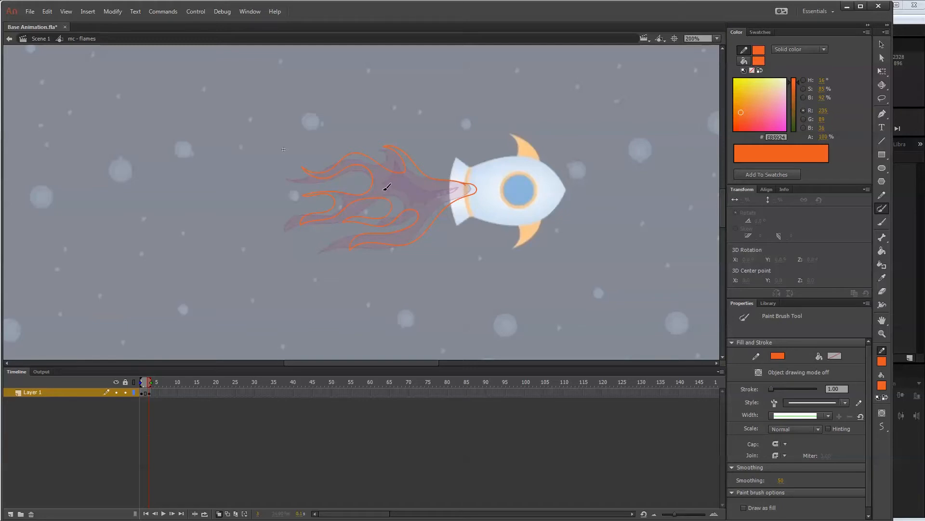
{"action": "mouse_move", "coordinate": [386, 179]}
{"action": "left_mouse_down"}
{"action": "mouse_move", "coordinate": [414, 175]}
{"action": "mouse_move", "coordinate": [464, 188]}
{"action": "mouse_move", "coordinate": [429, 216]}
{"action": "mouse_move", "coordinate": [423, 201]}
{"action": "mouse_move", "coordinate": [400, 204]}
{"action": "mouse_move", "coordinate": [385, 180]}
{"action": "left_mouse_up"}
Delete the stray stroke segments around the tip of the inner core on frame 3.
{"action": "left_click", "coordinate": [882, 44]}
{"action": "left_click", "coordinate": [393, 189]}
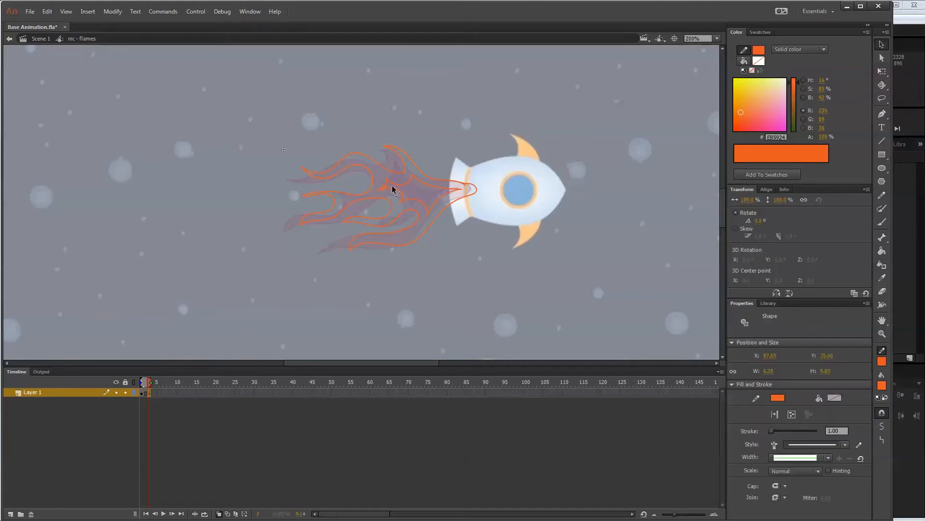
{"action": "key", "text": "Delete"}
{"action": "left_click", "coordinate": [378, 190]}
{"action": "key", "text": "Delete"}
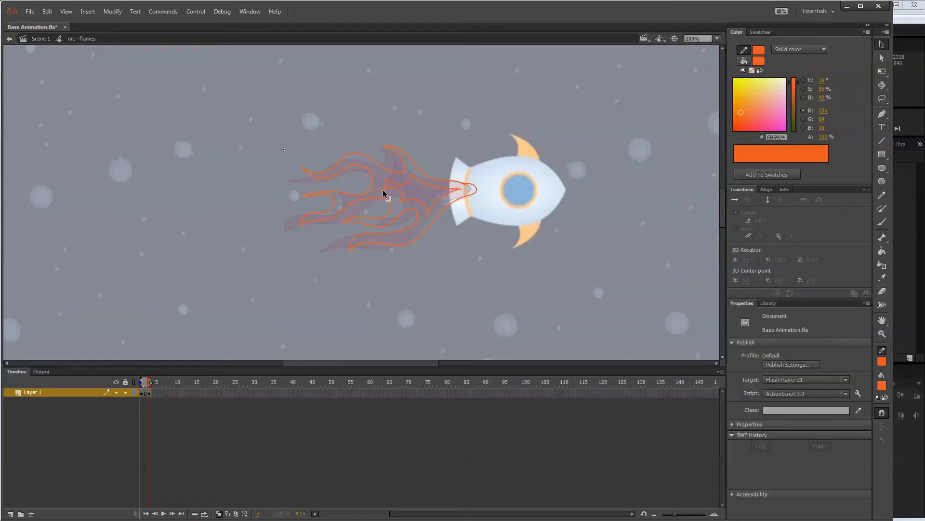
{"action": "left_click", "coordinate": [385, 191]}
{"action": "key", "text": "Delete"}
Fill the inner core on frame 3 with dark orange and the surrounding flame with light orange.
{"action": "left_click", "coordinate": [882, 251]}
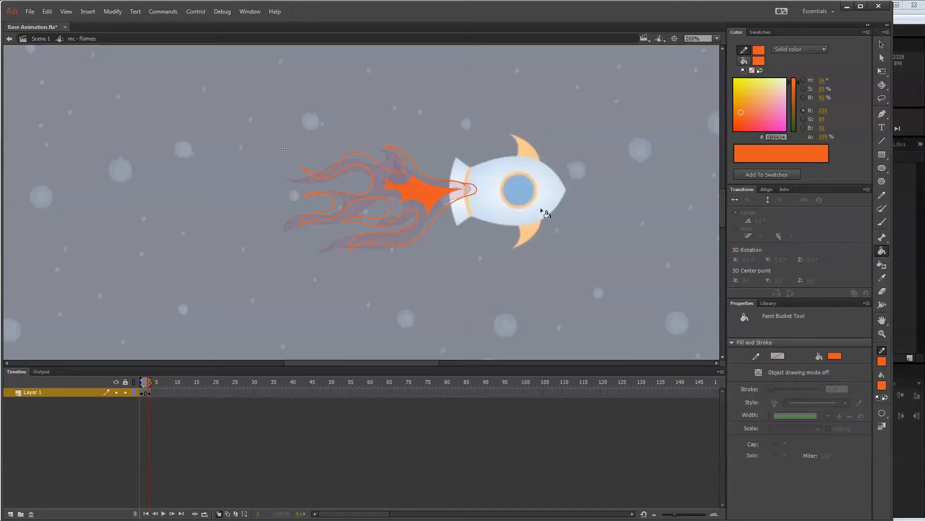
{"action": "left_click", "coordinate": [882, 385]}
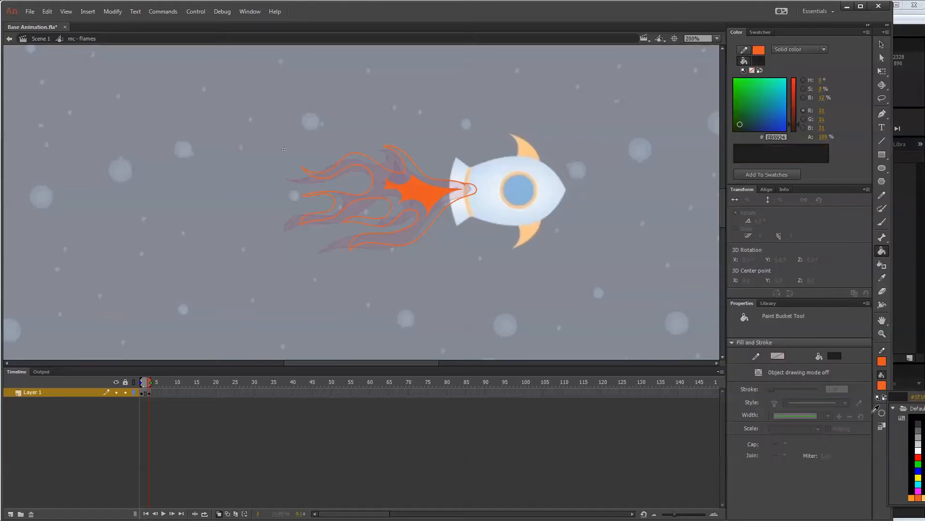
{"action": "left_click", "coordinate": [913, 496]}
{"action": "left_click", "coordinate": [406, 205]}
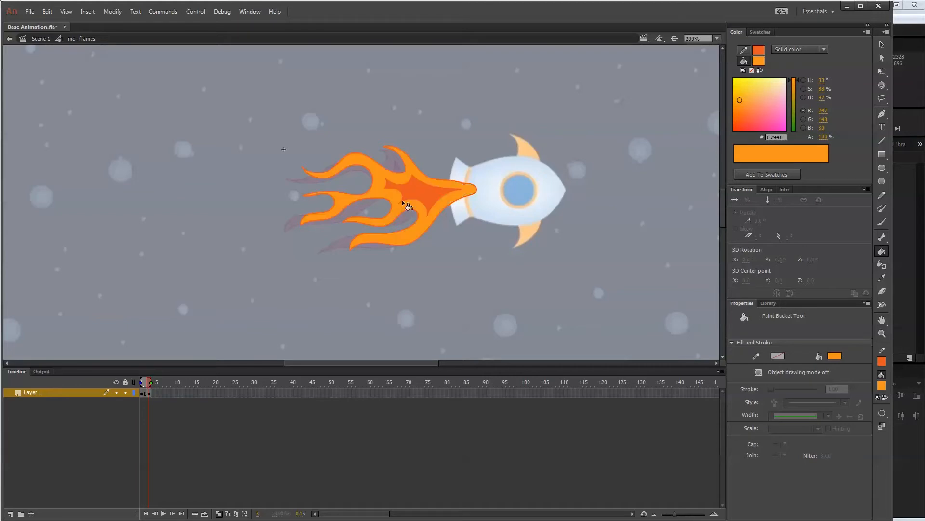
Return from the flames symbol to Scene 1 and turn off onion skinning.
{"action": "left_click", "coordinate": [883, 44]}
{"action": "mouse_move", "coordinate": [149, 383]}
{"action": "left_mouse_down"}
{"action": "mouse_move", "coordinate": [137, 383]}
{"action": "mouse_move", "coordinate": [149, 384]}
{"action": "left_mouse_up"}
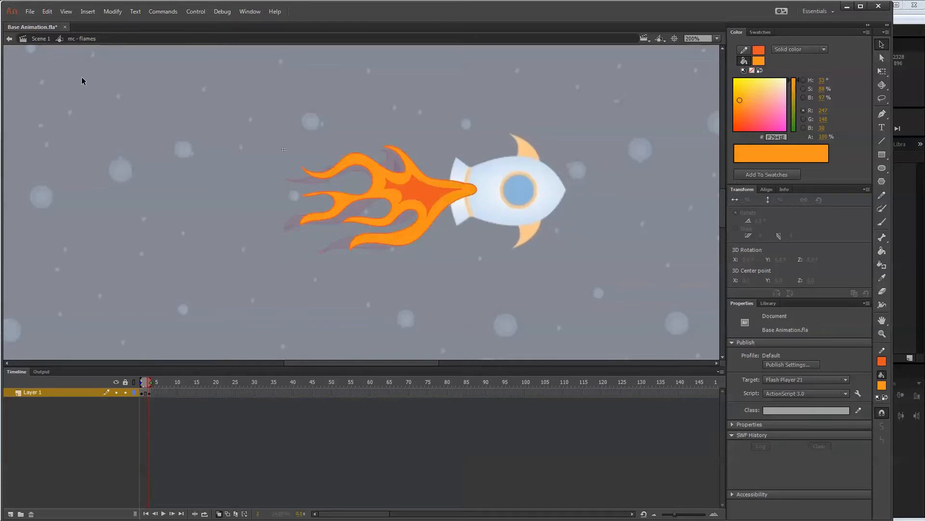
{"action": "left_click", "coordinate": [39, 39]}
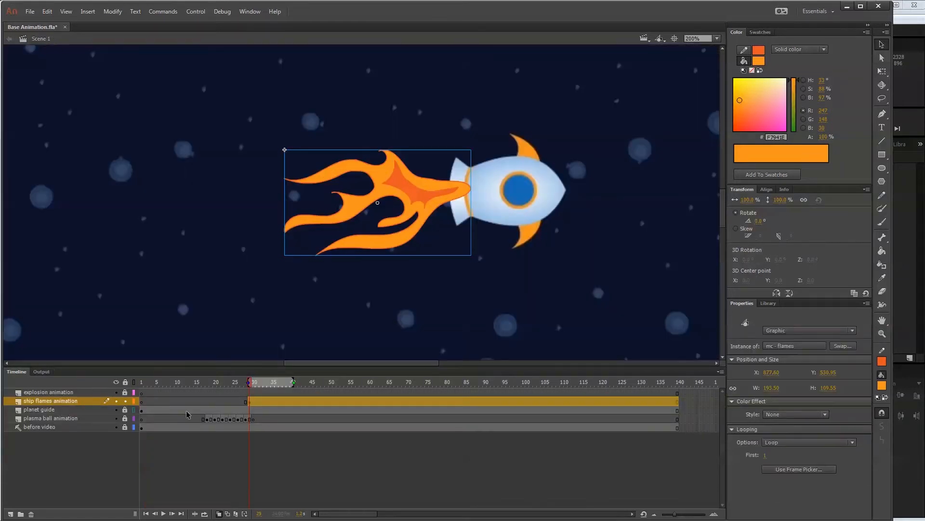
{"action": "double_click", "coordinate": [403, 178]}
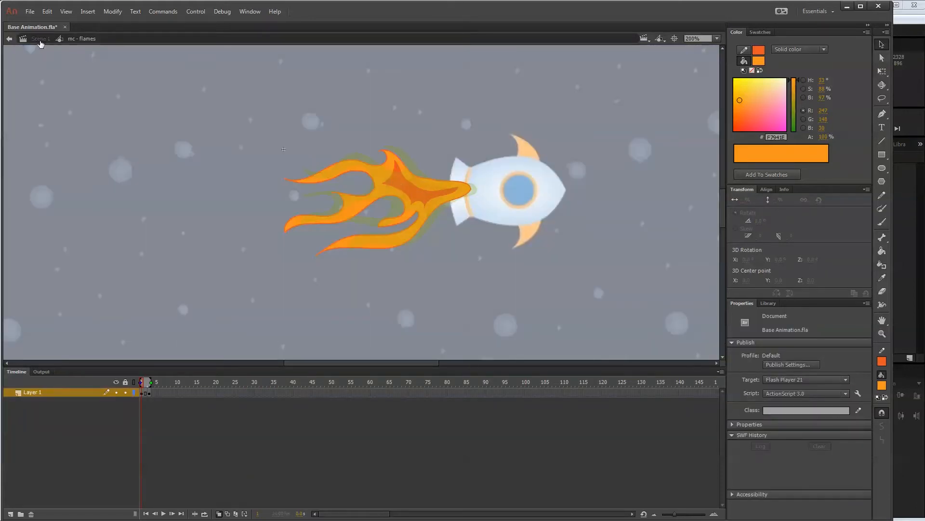
{"action": "left_click", "coordinate": [42, 38]}
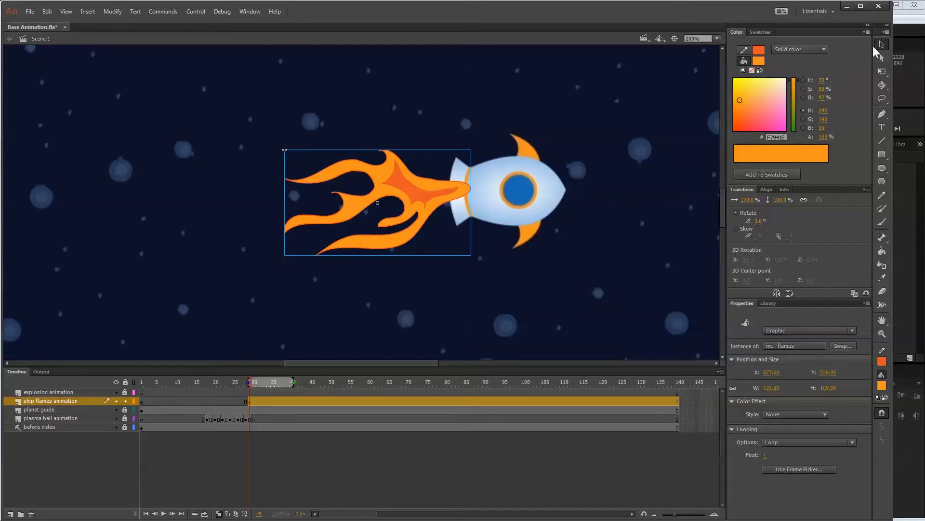
{"action": "left_click", "coordinate": [219, 514]}
Change the flames instance on the ship flames layer to Movie Clip behavior and scrub the timeline from frame 30 to check its playback.
{"action": "mouse_move", "coordinate": [249, 383]}
{"action": "left_mouse_down"}
{"action": "mouse_move", "coordinate": [264, 381]}
{"action": "mouse_move", "coordinate": [245, 382]}
{"action": "mouse_move", "coordinate": [253, 382]}
{"action": "left_mouse_up"}
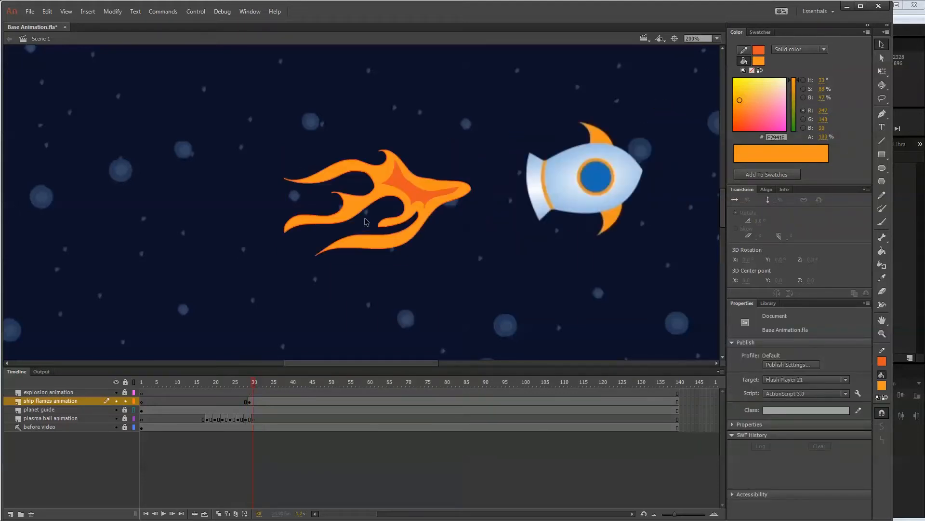
{"action": "left_click", "coordinate": [392, 194]}
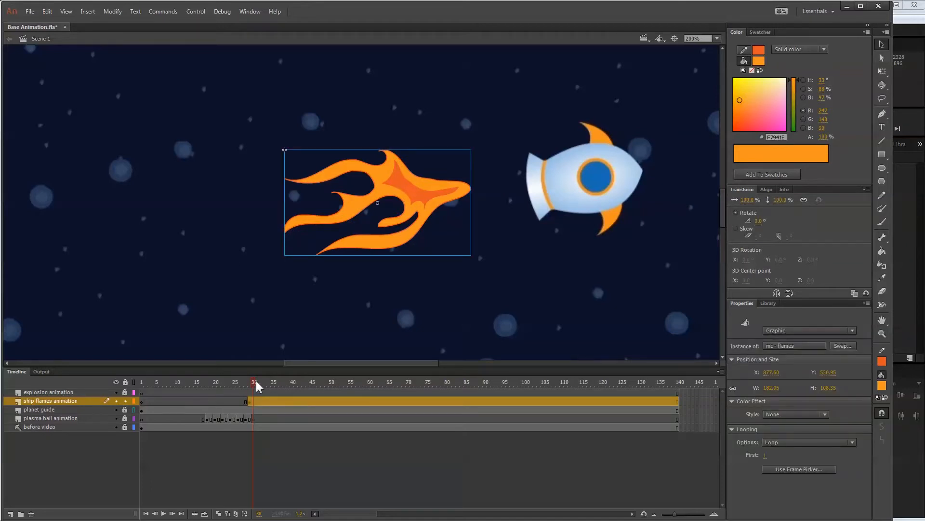
{"action": "left_click_drag", "start_coordinate": [257, 385], "coordinate": [254, 384]}
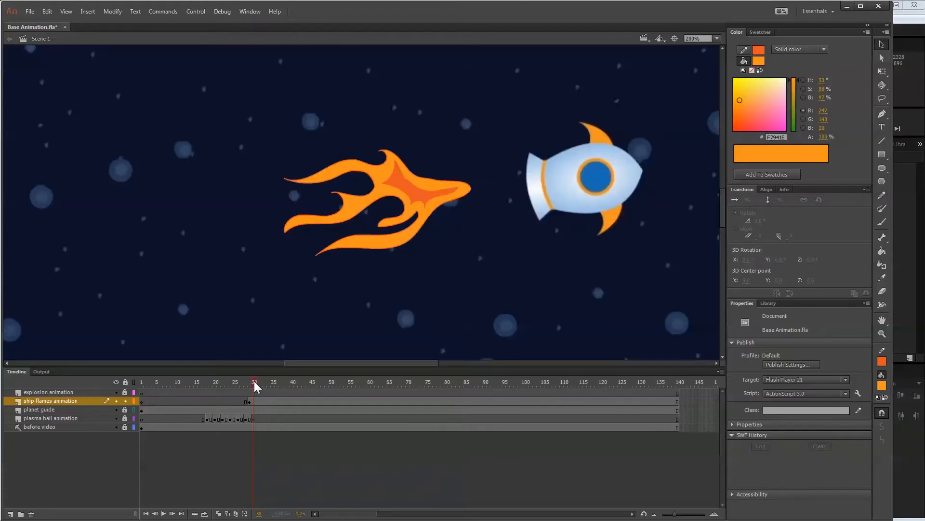
{"action": "left_click", "coordinate": [411, 192]}
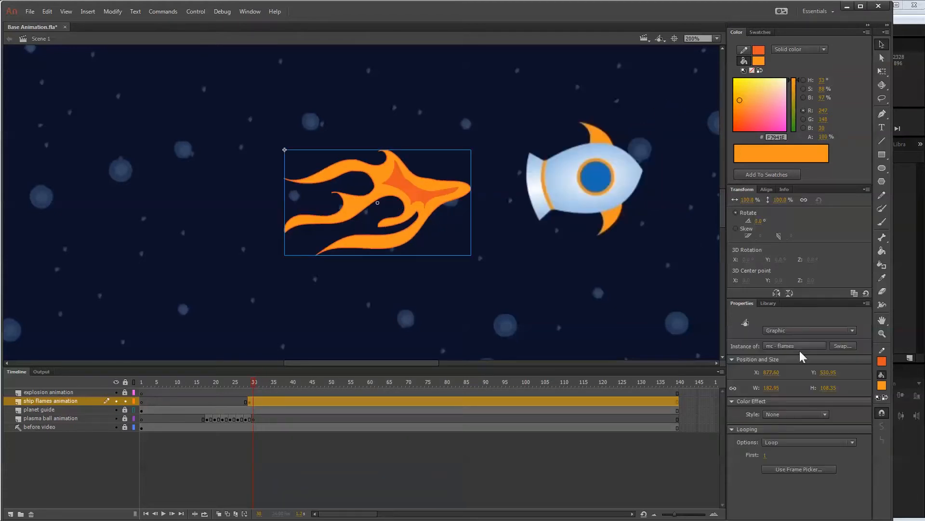
{"action": "left_click", "coordinate": [814, 414]}
{"action": "left_click", "coordinate": [802, 427]}
{"action": "left_click", "coordinate": [817, 332]}
{"action": "left_click", "coordinate": [810, 341]}
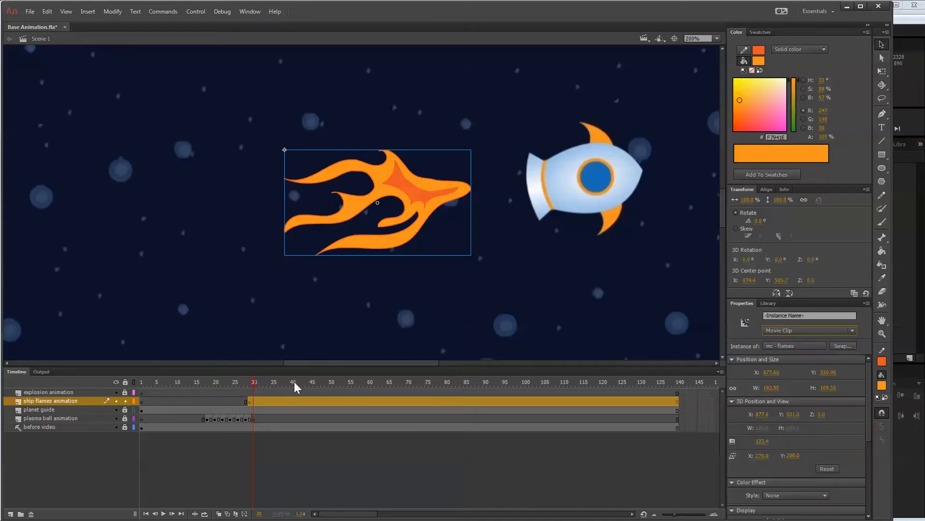
{"action": "left_click", "coordinate": [269, 382]}
{"action": "left_click_drag", "start_coordinate": [288, 381], "coordinate": [254, 384]}
Set the flames instance back to Graphic behavior and scrub forward to frame 31.
{"action": "left_click", "coordinate": [416, 205]}
{"action": "left_click", "coordinate": [824, 330]}
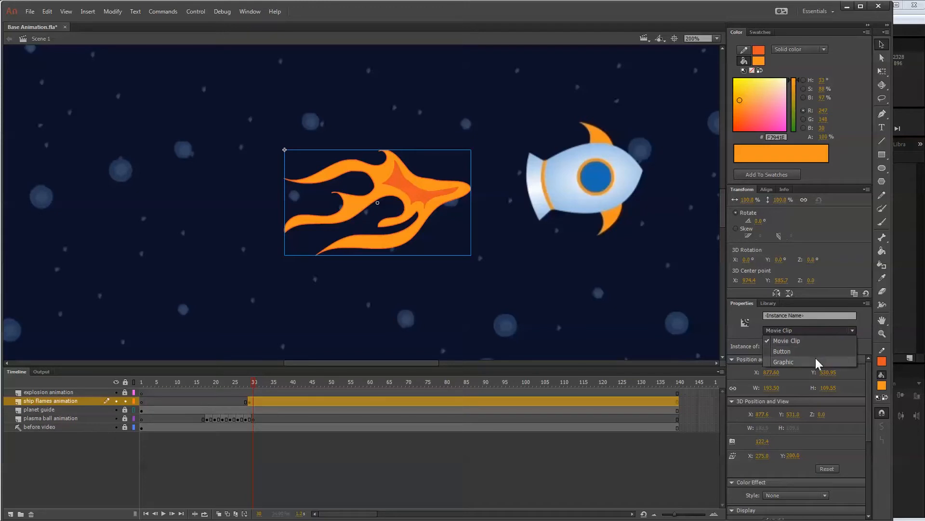
{"action": "left_click", "coordinate": [816, 361]}
{"action": "left_click_drag", "start_coordinate": [254, 386], "coordinate": [257, 383]}
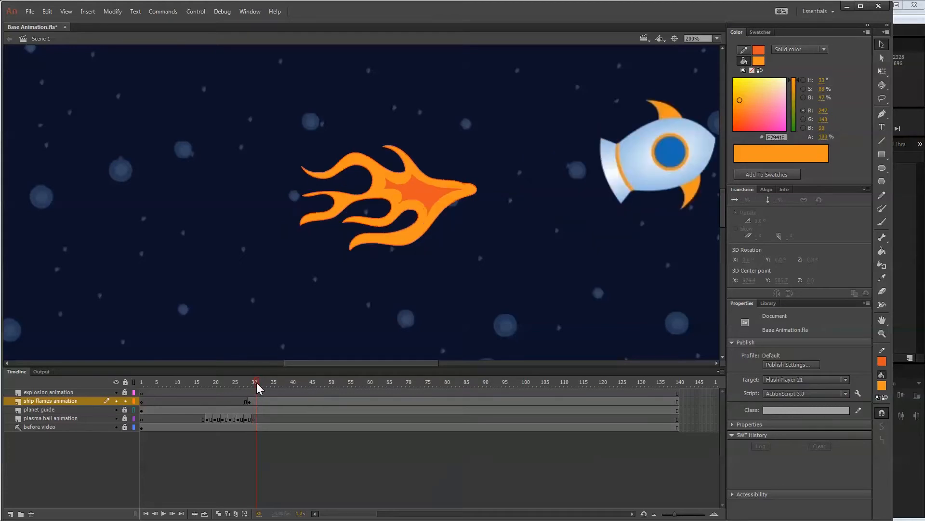
Set the flames instance's looping to Play Once with first frame 2, and compare frames 29 and 30.
{"action": "left_click", "coordinate": [257, 401]}
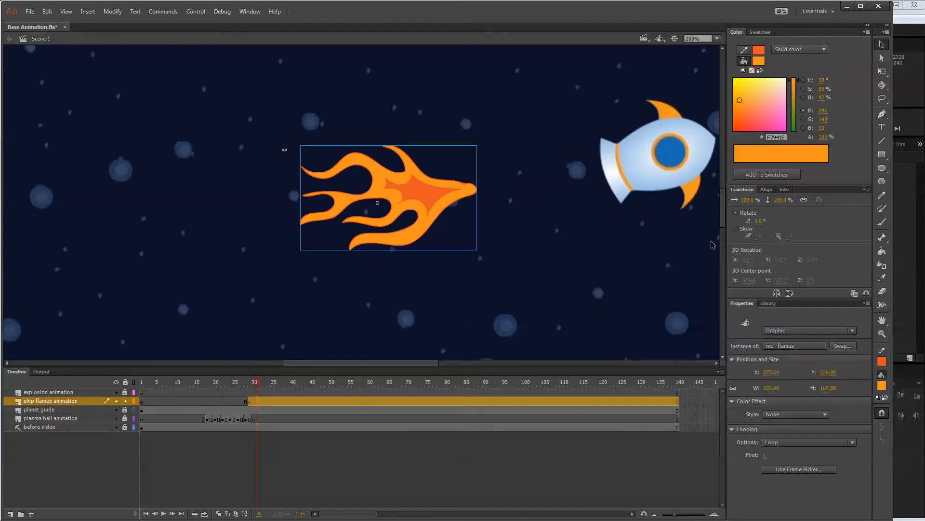
{"action": "left_click", "coordinate": [801, 445]}
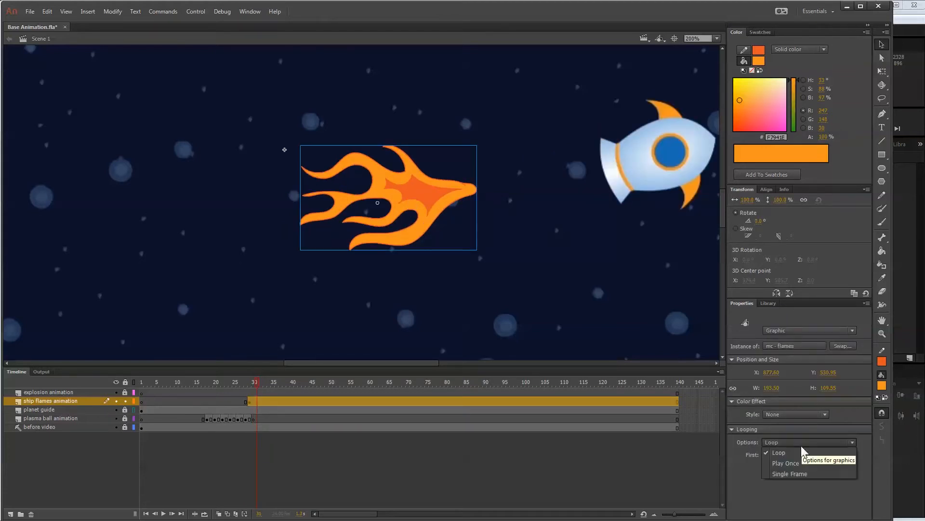
{"action": "left_click", "coordinate": [784, 464]}
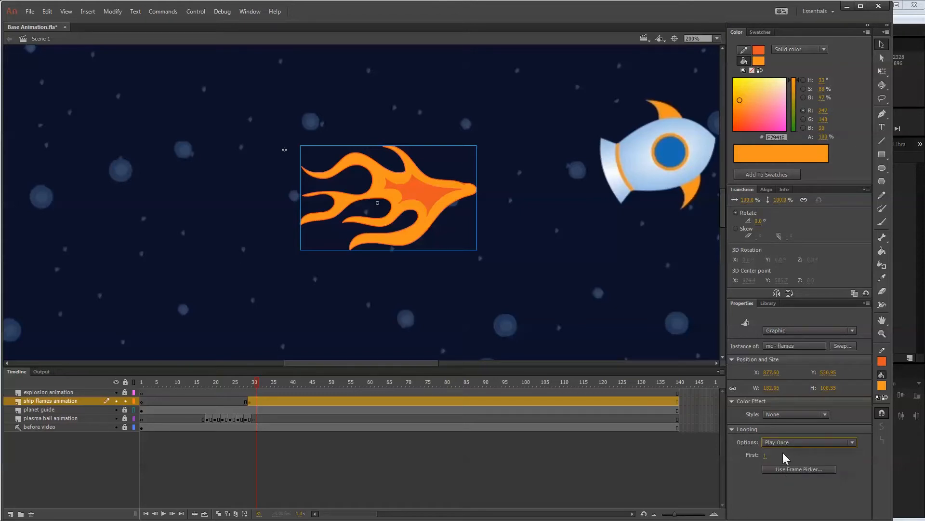
{"action": "left_click", "coordinate": [765, 455]}
{"action": "type", "text": "2"}
{"action": "left_click", "coordinate": [257, 384]}
{"action": "left_click_drag", "start_coordinate": [257, 384], "coordinate": [250, 381]}
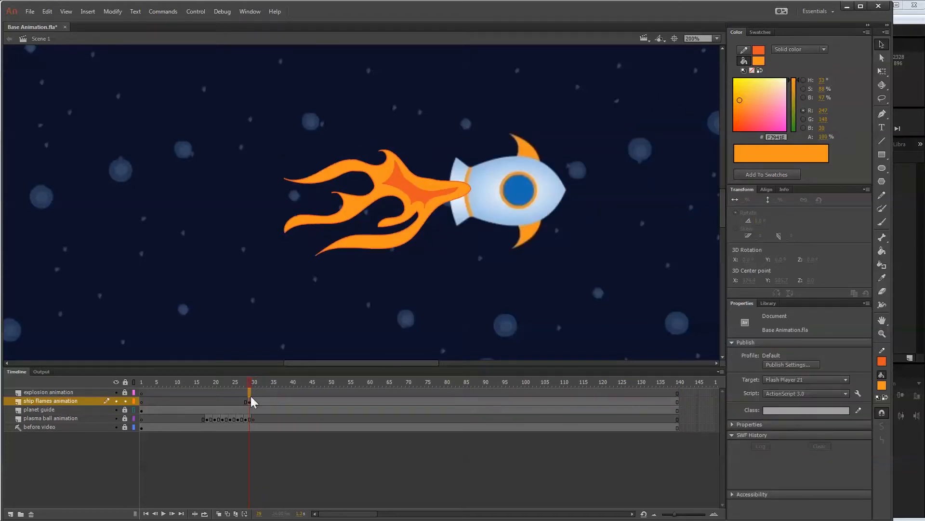
{"action": "left_click", "coordinate": [249, 392]}
{"action": "left_click", "coordinate": [253, 401]}
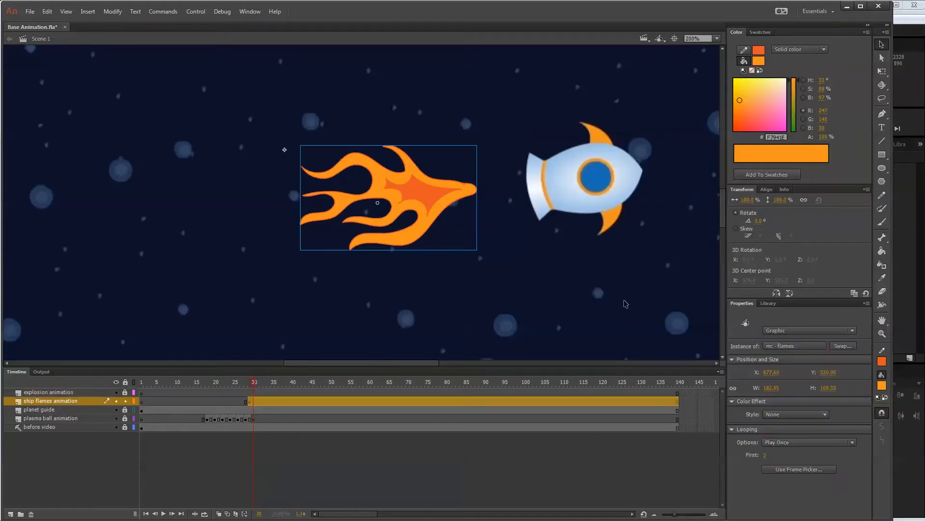
Preview the flames instance at frame 30 with its first looping frame set to 1, then to 3.
{"action": "left_click", "coordinate": [764, 456]}
{"action": "type", "text": "1"}
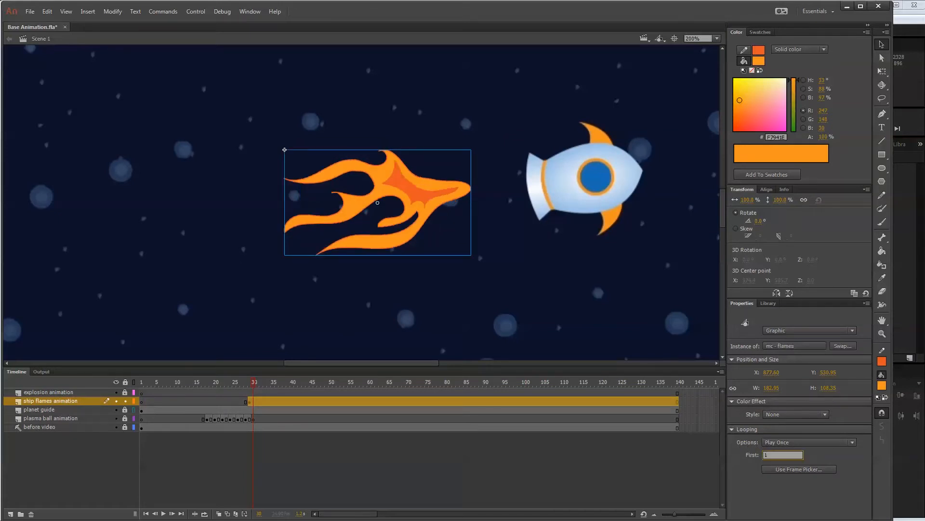
{"action": "key", "text": "Return"}
{"action": "left_click", "coordinate": [765, 455]}
{"action": "type", "text": "3"}
{"action": "key", "text": "Return"}
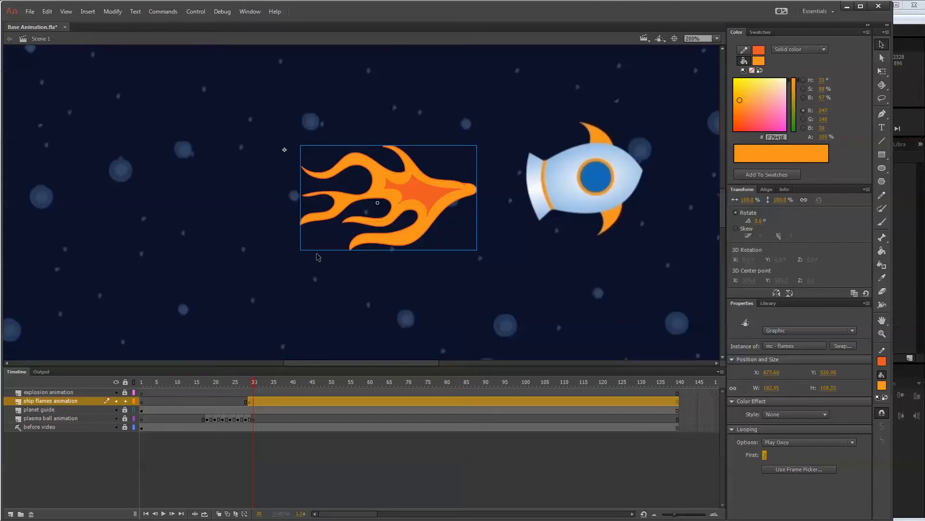
Set the first looping frame of the flames instance to 1, keeping the Play Once option.
{"action": "left_click", "coordinate": [765, 455]}
{"action": "type", "text": "1"}
{"action": "key", "text": "Return"}
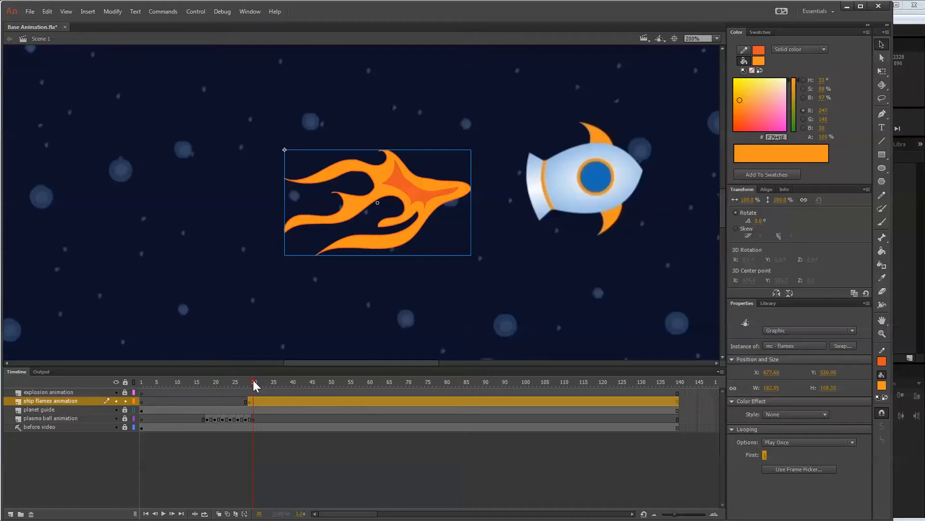
{"action": "left_click", "coordinate": [778, 441]}
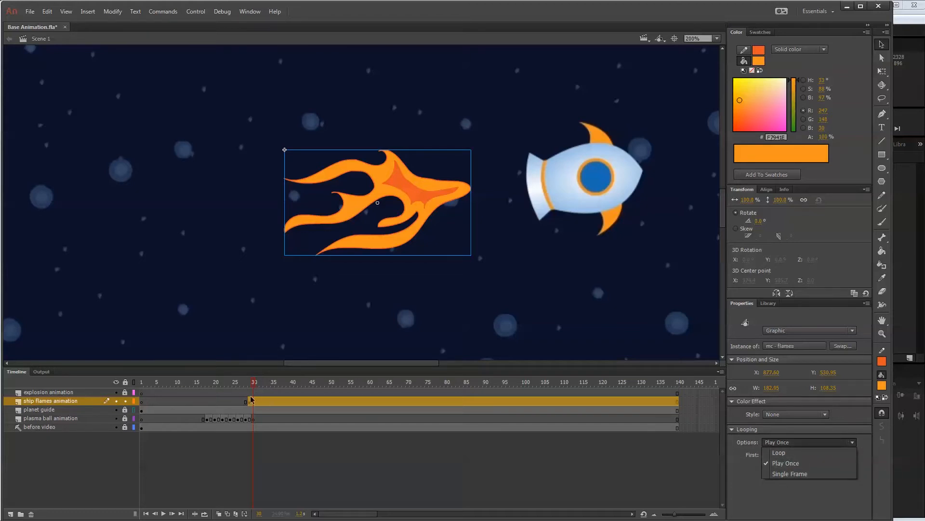
{"action": "left_click", "coordinate": [778, 464]}
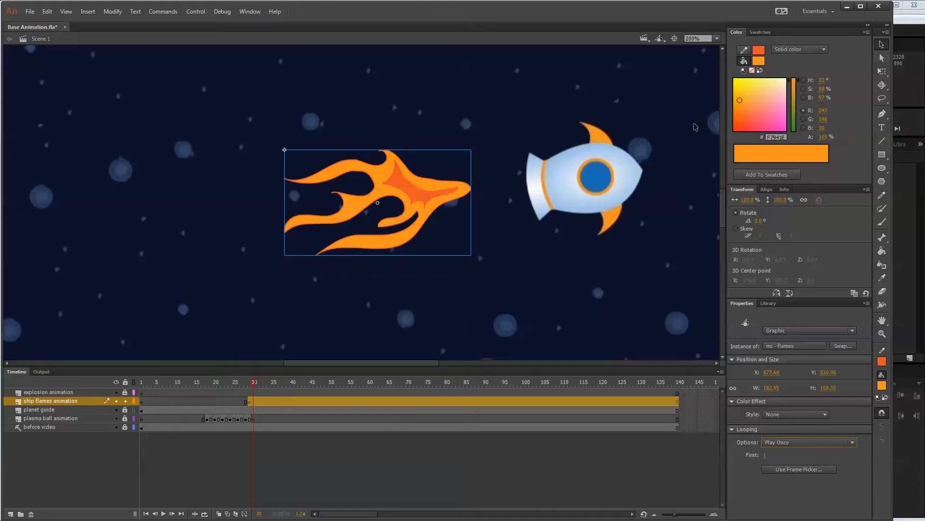
Open the mc - flames symbol and draw a new flame variation on frame 5 over the onion-skinned drawings.
{"action": "left_click", "coordinate": [422, 193]}
{"action": "double_click", "coordinate": [421, 191]}
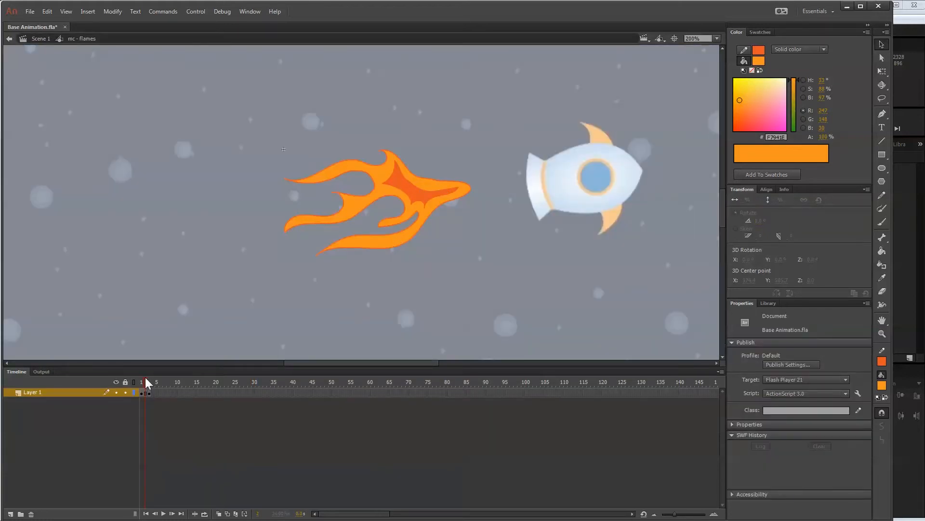
{"action": "left_click_drag", "start_coordinate": [140, 378], "coordinate": [149, 380]}
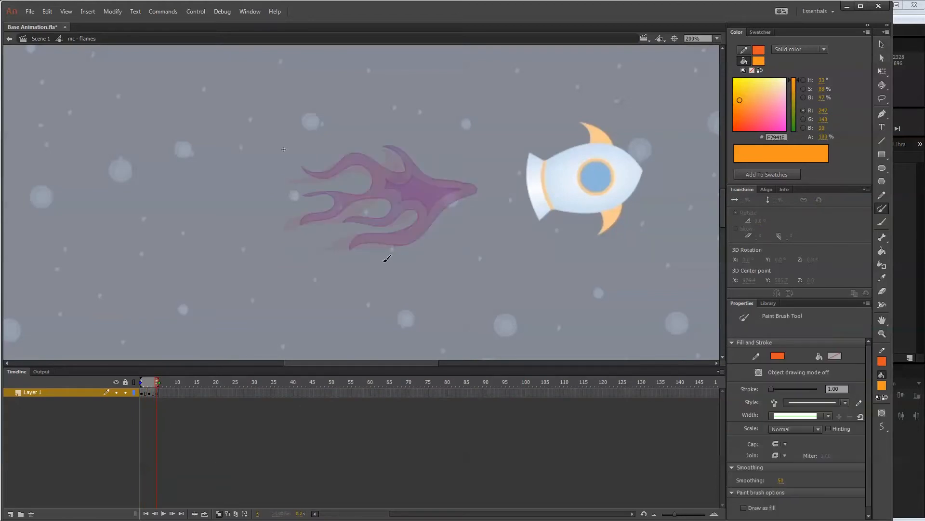
{"action": "left_click_drag", "start_coordinate": [474, 192], "coordinate": [377, 142]}
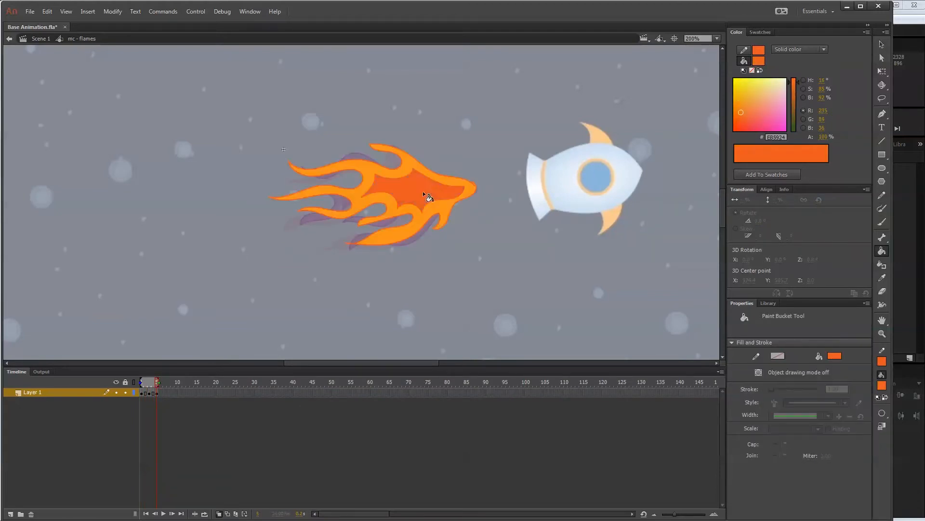
Draw and color further flame variations on frames 7 and 9, deleting stray strokes, and scrub back through the drawings.
{"action": "left_click", "coordinate": [164, 392]}
{"action": "left_click", "coordinate": [413, 196]}
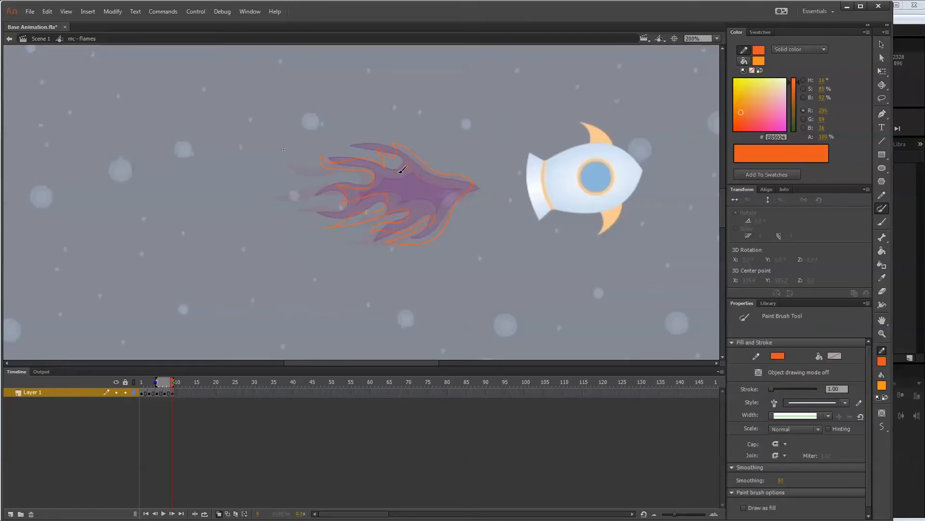
{"action": "left_click", "coordinate": [337, 215]}
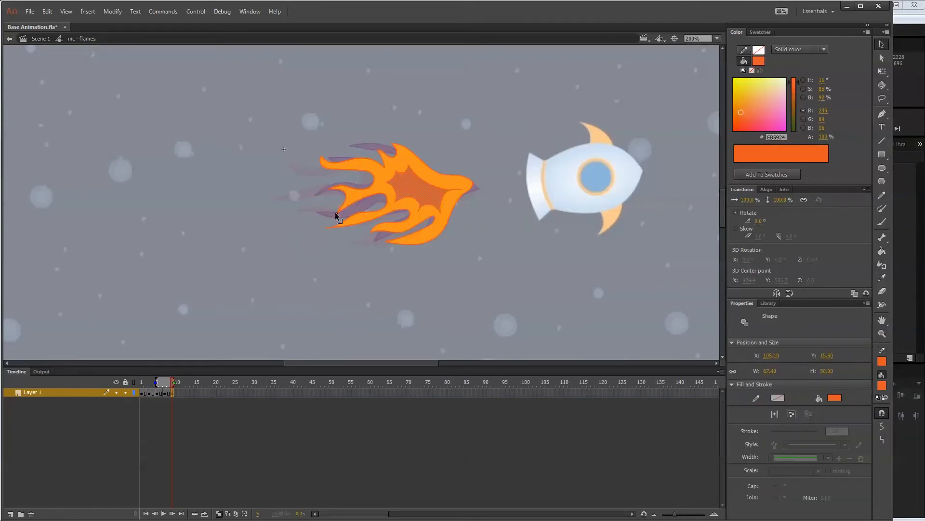
{"action": "key", "text": "Delete"}
{"action": "left_click_drag", "start_coordinate": [177, 383], "coordinate": [143, 382]}
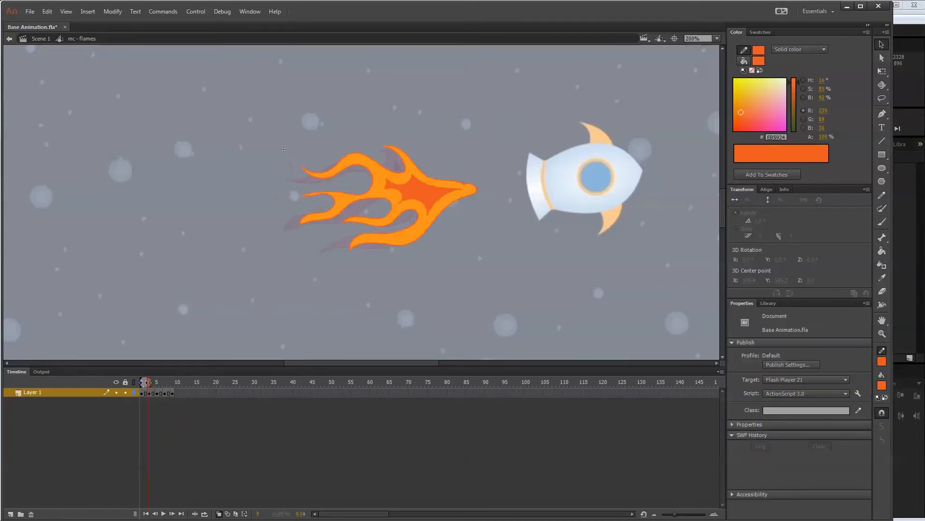
Insert a blank keyframe at frame 11 of the flames symbol and extend the onion skin range back to frame 1.
{"action": "left_click", "coordinate": [179, 393]}
{"action": "key", "text": "F7"}
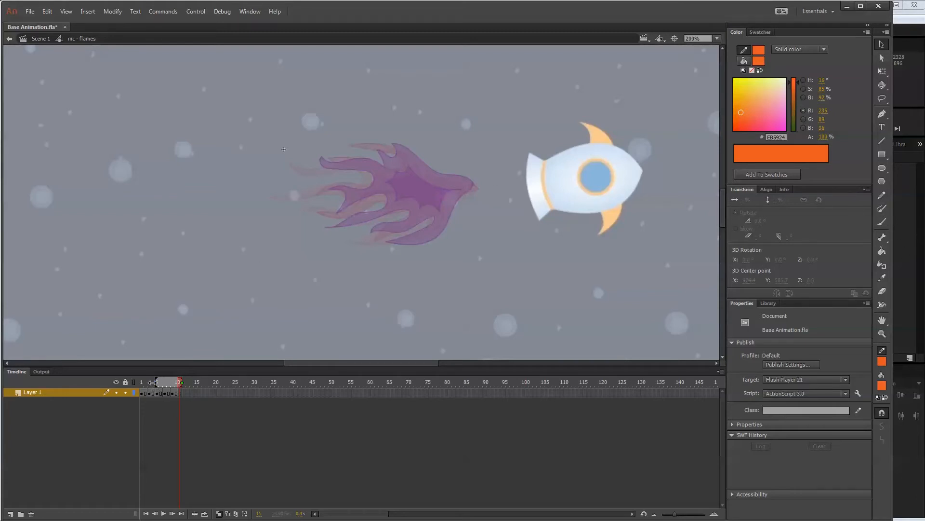
{"action": "left_click_drag", "start_coordinate": [153, 382], "coordinate": [141, 381]}
Copy the flame drawing from frame 1 into frame 13 and narrow the onion skin range to start at frame 9.
{"action": "left_click", "coordinate": [142, 393]}
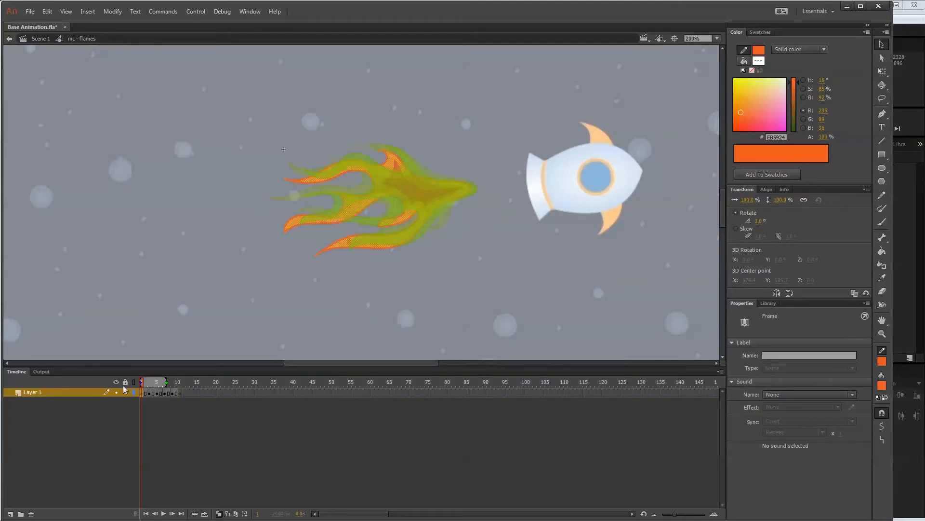
{"action": "right_click", "coordinate": [143, 392]}
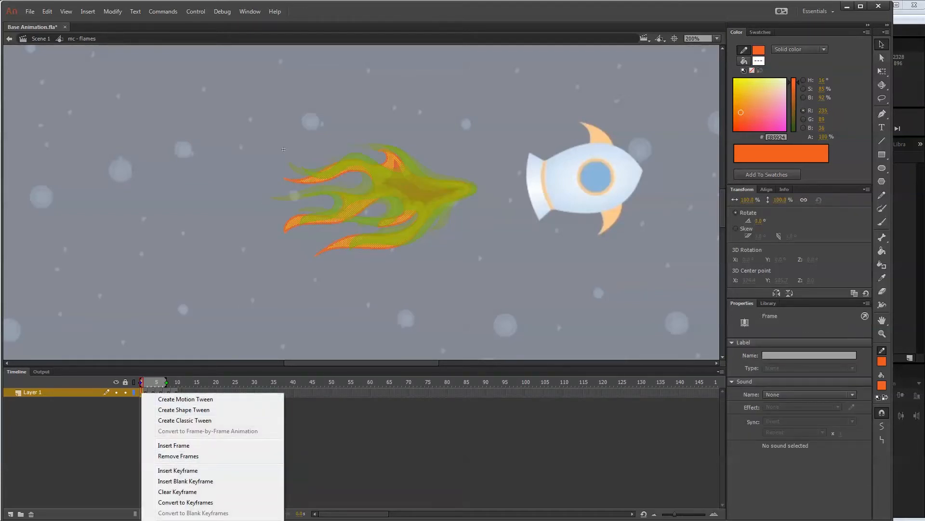
{"action": "key", "text": "Escape"}
{"action": "left_click", "coordinate": [185, 393]}
{"action": "right_click", "coordinate": [184, 394]}
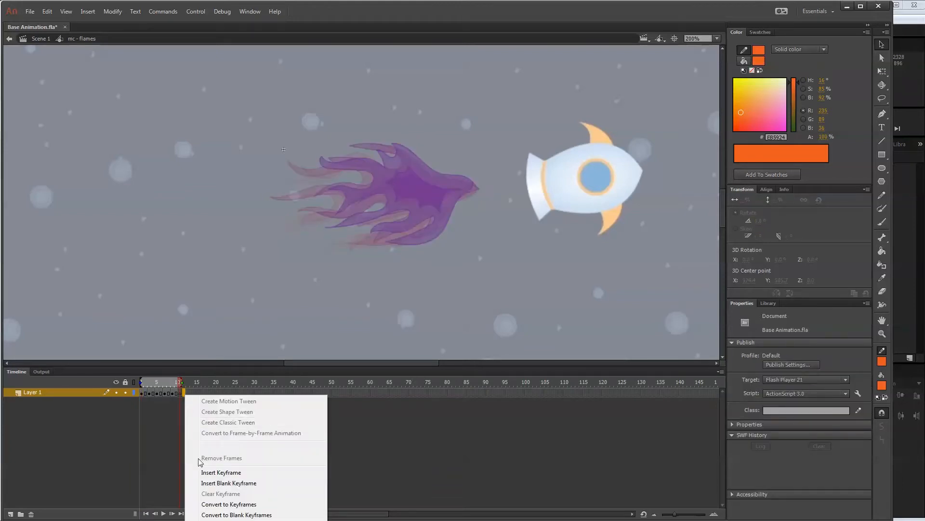
{"action": "left_click", "coordinate": [188, 391]}
{"action": "right_click", "coordinate": [188, 391]}
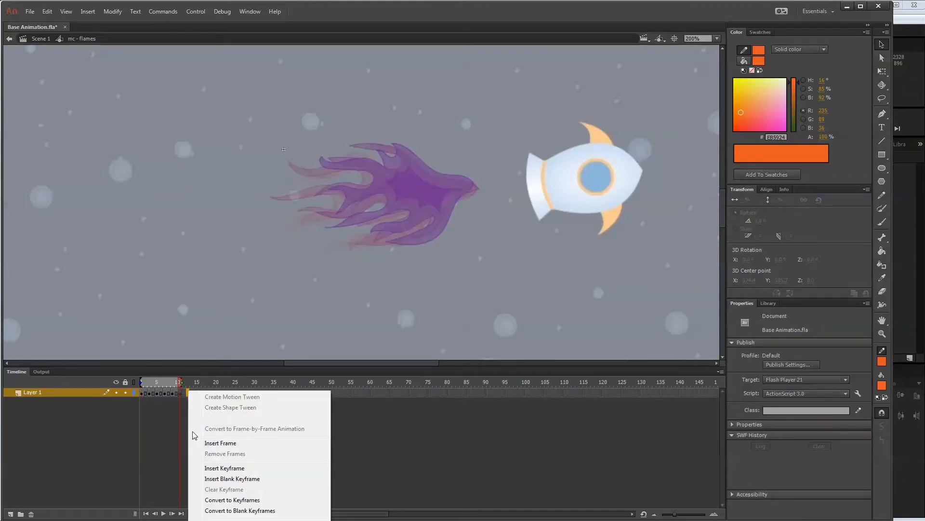
{"action": "left_click", "coordinate": [186, 393]}
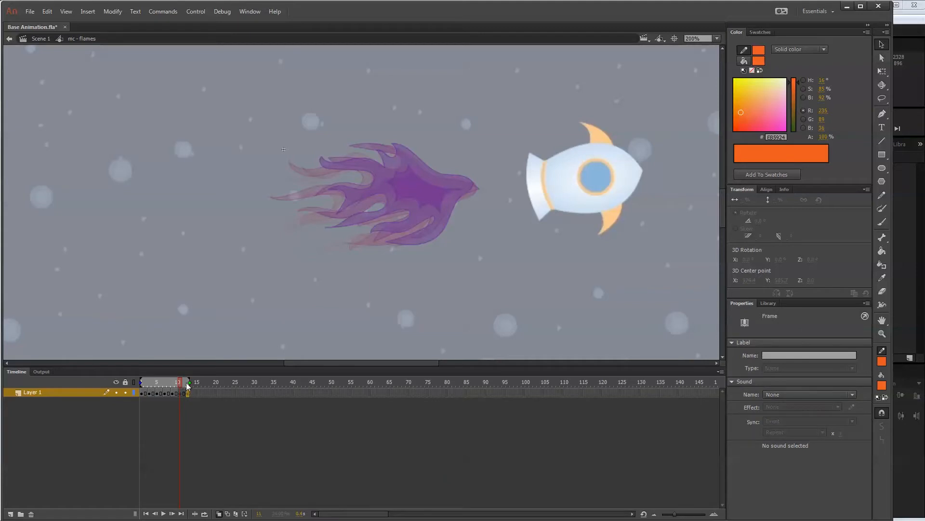
{"action": "left_click_drag", "start_coordinate": [140, 384], "coordinate": [172, 382]}
{"action": "left_click", "coordinate": [182, 394]}
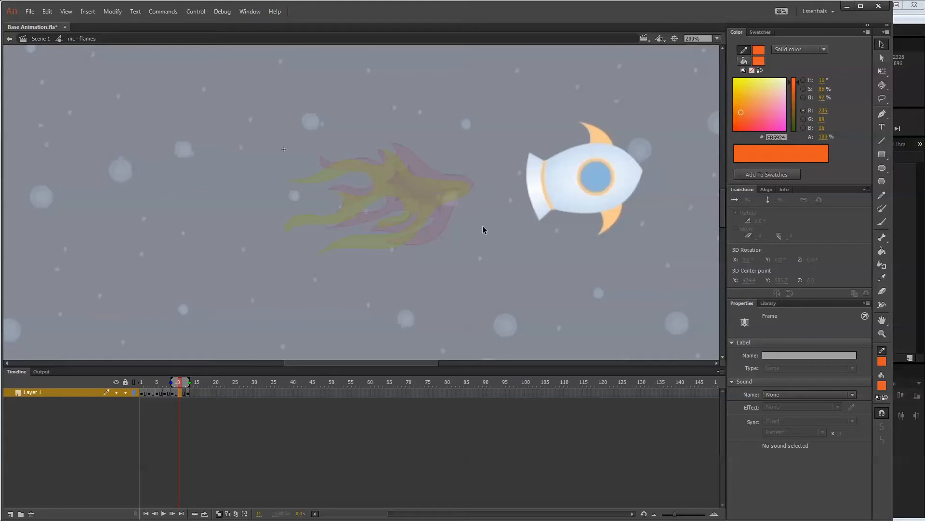
Move the copied flame keyframe from frame 13 to frame 15 and insert a blank keyframe at frame 13.
{"action": "left_click", "coordinate": [189, 392]}
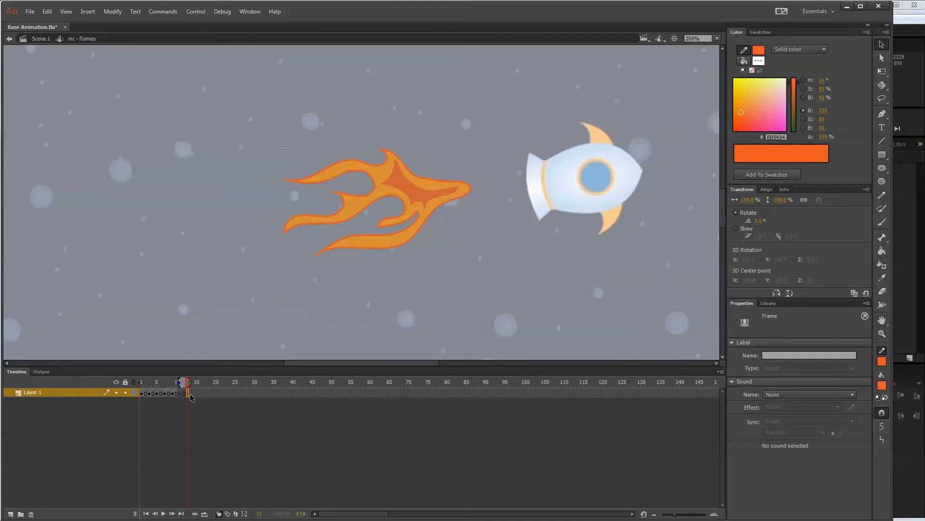
{"action": "left_click_drag", "start_coordinate": [189, 393], "coordinate": [196, 393]}
{"action": "left_click", "coordinate": [188, 393]}
{"action": "key", "text": "F7"}
Draw an in-between flame outline with an inner core on frame 11, guided by the onion-skinned flames before and after it.
{"action": "left_click", "coordinate": [180, 393]}
{"action": "left_click", "coordinate": [883, 208]}
{"action": "left_click_drag", "start_coordinate": [472, 185], "coordinate": [324, 158]}
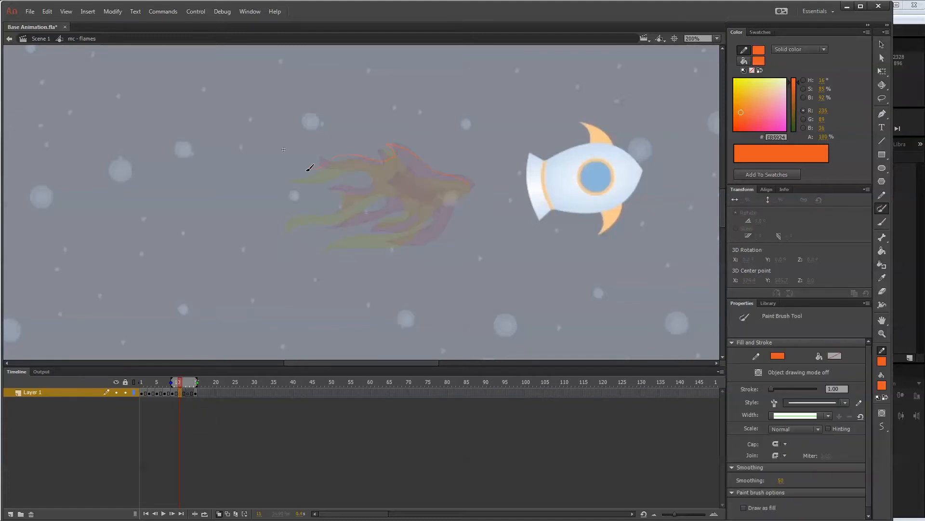
{"action": "mouse_move", "coordinate": [335, 213]}
{"action": "left_mouse_down"}
{"action": "mouse_move", "coordinate": [367, 222]}
{"action": "mouse_move", "coordinate": [361, 232]}
{"action": "mouse_move", "coordinate": [472, 186]}
{"action": "left_mouse_up"}
{"action": "left_click", "coordinate": [882, 45]}
{"action": "mouse_move", "coordinate": [446, 217]}
{"action": "left_mouse_down"}
{"action": "mouse_move", "coordinate": [458, 202]}
{"action": "mouse_move", "coordinate": [389, 176]}
{"action": "mouse_move", "coordinate": [459, 190]}
{"action": "mouse_move", "coordinate": [349, 169]}
{"action": "mouse_move", "coordinate": [432, 228]}
{"action": "mouse_move", "coordinate": [472, 187]}
{"action": "left_mouse_up"}
{"action": "left_click", "coordinate": [882, 209]}
{"action": "left_click", "coordinate": [882, 46]}
Fill the inner core and surrounding flame on frame 11 with dark and light orange.
{"action": "left_click", "coordinate": [882, 251]}
{"action": "left_click", "coordinate": [418, 188]}
{"action": "left_click", "coordinate": [431, 222]}
Draw an in-between flame outline with an inner core on frame 13, leading toward the first flame's shape.
{"action": "left_click", "coordinate": [187, 393]}
{"action": "left_click", "coordinate": [883, 208]}
{"action": "left_click_drag", "start_coordinate": [459, 190], "coordinate": [431, 184]}
Fill the flame on frame 13 with dark orange inside and light orange around it, and turn off onion skinning.
{"action": "left_click", "coordinate": [883, 252]}
{"action": "left_click", "coordinate": [419, 188]}
{"action": "left_click", "coordinate": [882, 385]}
{"action": "left_click", "coordinate": [882, 363]}
{"action": "left_click", "coordinate": [418, 188]}
{"action": "left_click", "coordinate": [882, 44]}
{"action": "left_click", "coordinate": [219, 514]}
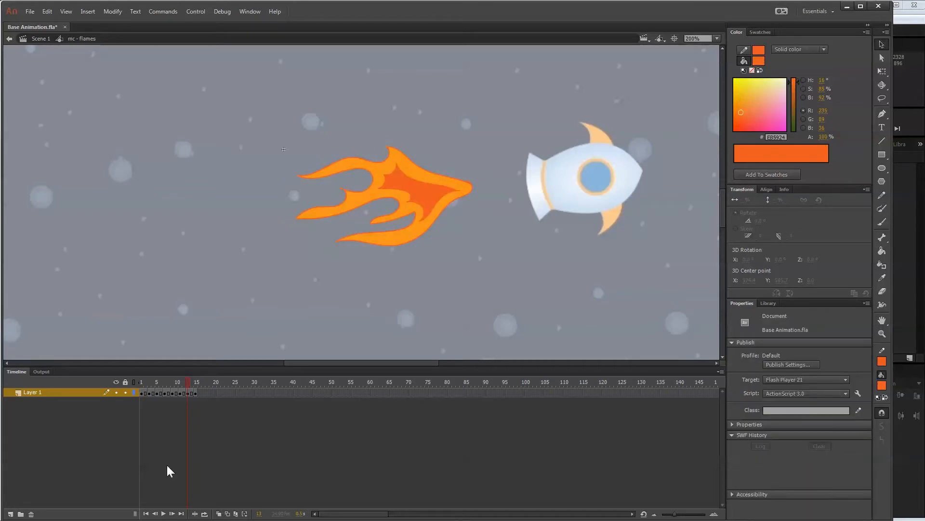
Delete the duplicate flame drawing on frame 15 and scrub back to the start to check the loop.
{"action": "left_click", "coordinate": [195, 391]}
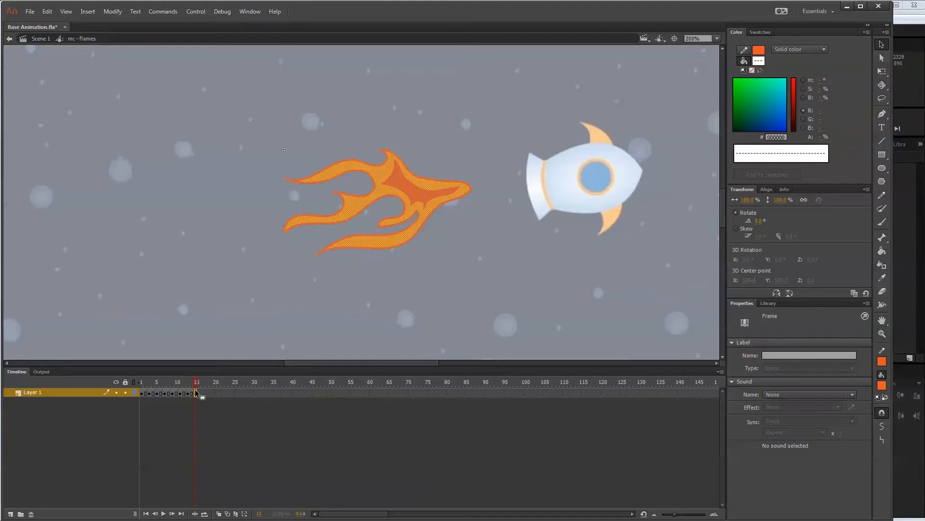
{"action": "key", "text": "Delete"}
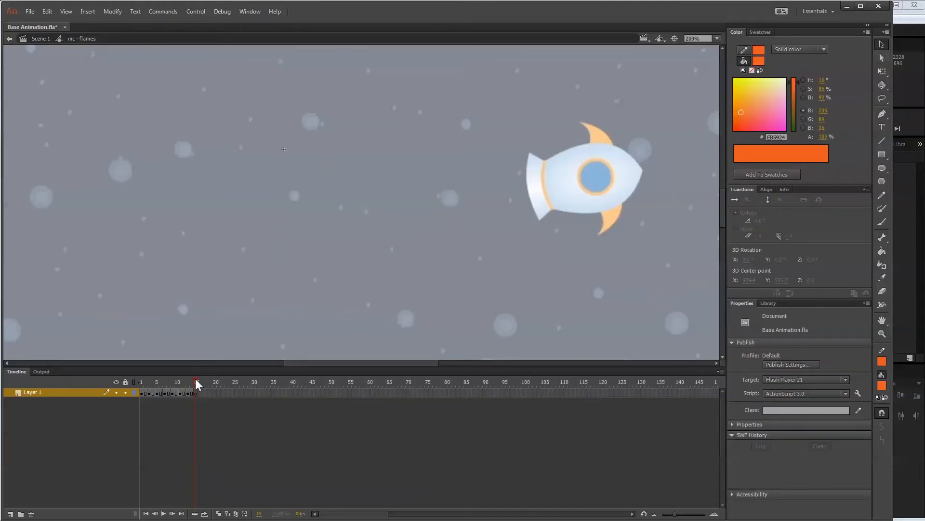
{"action": "mouse_move", "coordinate": [196, 380]}
{"action": "left_mouse_down"}
{"action": "mouse_move", "coordinate": [125, 378]}
{"action": "mouse_move", "coordinate": [187, 364]}
{"action": "mouse_move", "coordinate": [129, 368]}
{"action": "mouse_move", "coordinate": [195, 367]}
{"action": "mouse_move", "coordinate": [147, 371]}
{"action": "left_mouse_up"}
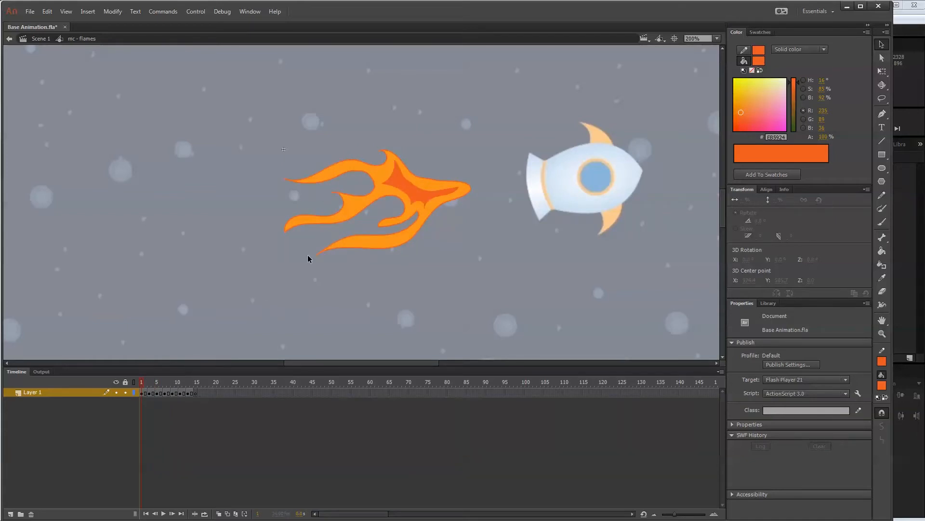
Add a small detached flame piece behind the main flame on the first drawing of the flames symbol.
{"action": "left_click", "coordinate": [144, 393]}
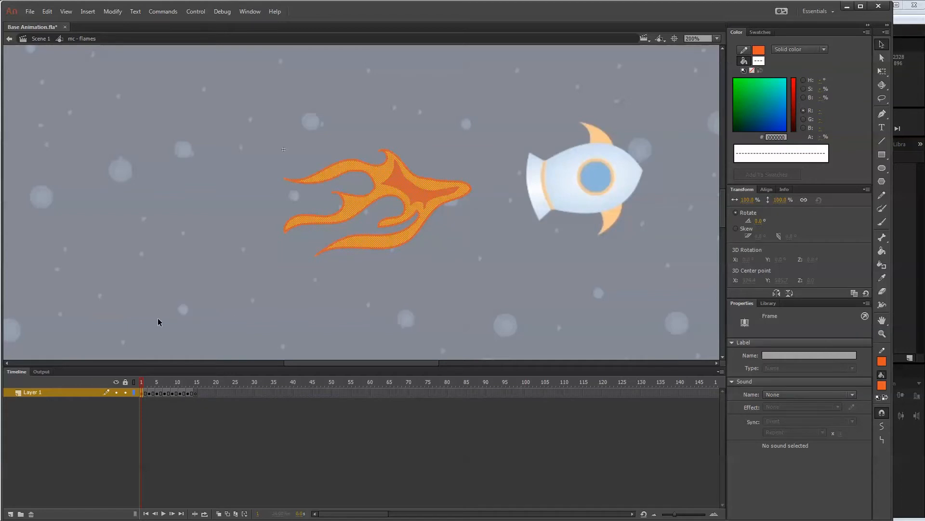
{"action": "left_click", "coordinate": [883, 210]}
{"action": "left_click", "coordinate": [153, 381]}
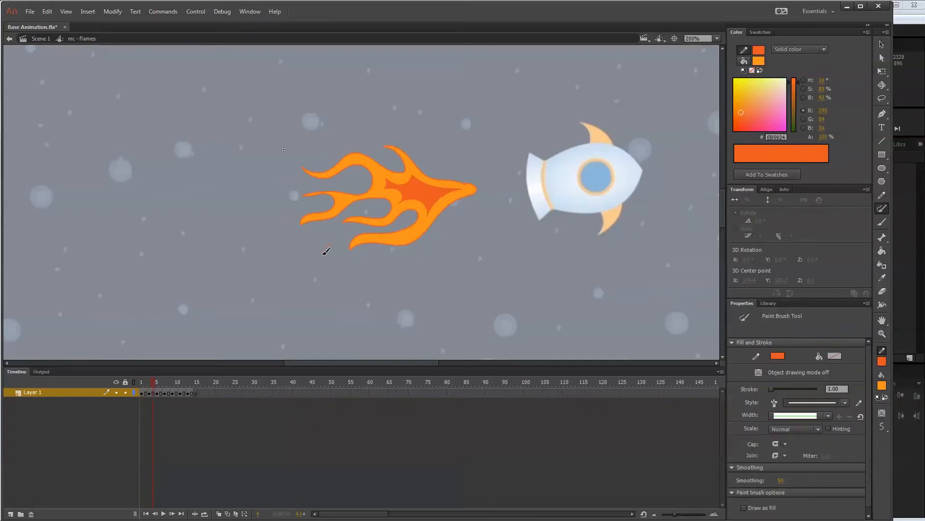
{"action": "key", "text": "v"}
{"action": "left_click", "coordinate": [160, 392]}
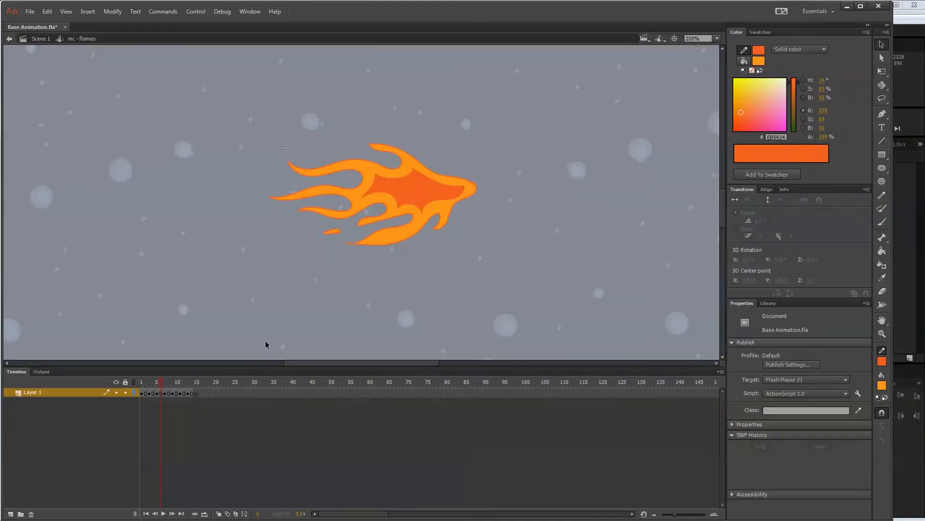
Draw small detached flame pieces behind the flame on frame 8 and fill them with orange.
{"action": "key", "text": "period"}
{"action": "key", "text": "period"}
{"action": "key", "text": "y"}
{"action": "left_click_drag", "start_coordinate": [291, 161], "coordinate": [300, 169]}
{"action": "left_click_drag", "start_coordinate": [307, 218], "coordinate": [296, 224]}
{"action": "key", "text": "k"}
{"action": "left_click", "coordinate": [407, 182]}
{"action": "key", "text": "v"}
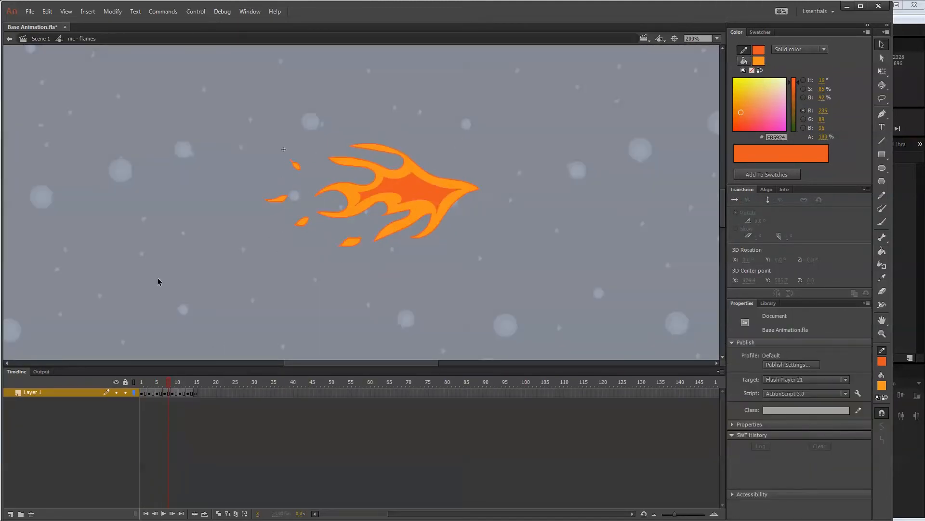
Draw a small detached flame piece behind the flame on frame 11 and fill it with light orange.
{"action": "key", "text": "ctrl+equal"}
{"action": "key", "text": "ctrl+minus"}
{"action": "key", "text": "y"}
{"action": "left_click", "coordinate": [183, 383]}
{"action": "left_click_drag", "start_coordinate": [375, 227], "coordinate": [342, 234]}
{"action": "key", "text": "k"}
{"action": "left_click", "coordinate": [359, 232]}
{"action": "left_click", "coordinate": [751, 198]}
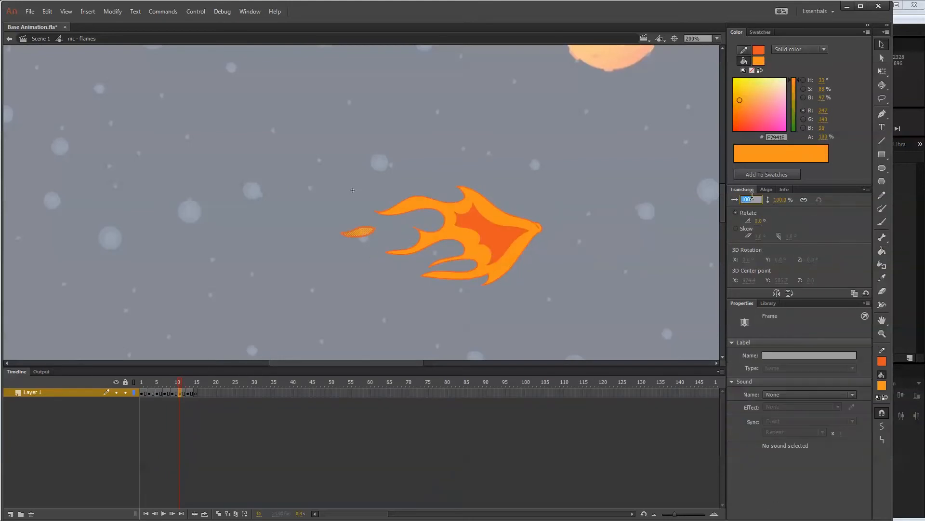
Return to Scene 1, set the flames instance's looping option to Loop, and play the animation from around frame 29.
{"action": "left_click", "coordinate": [42, 39]}
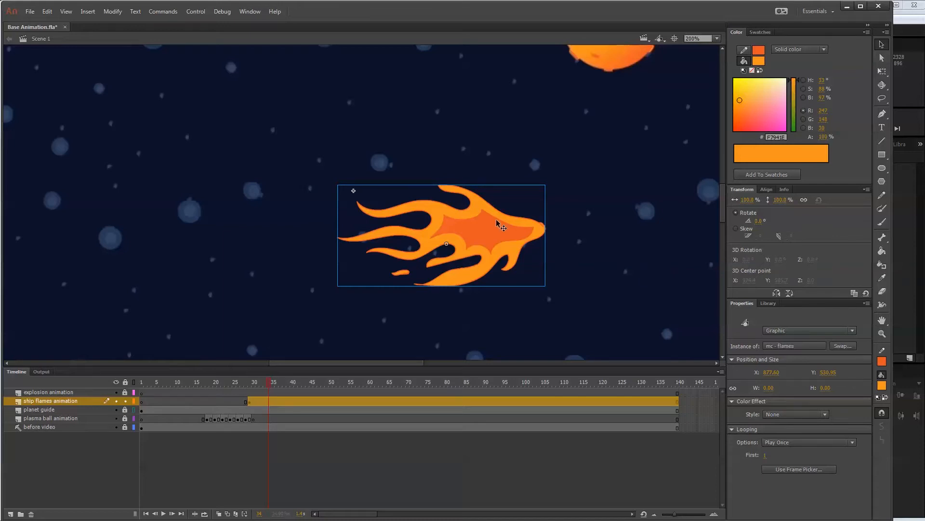
{"action": "left_click", "coordinate": [796, 443]}
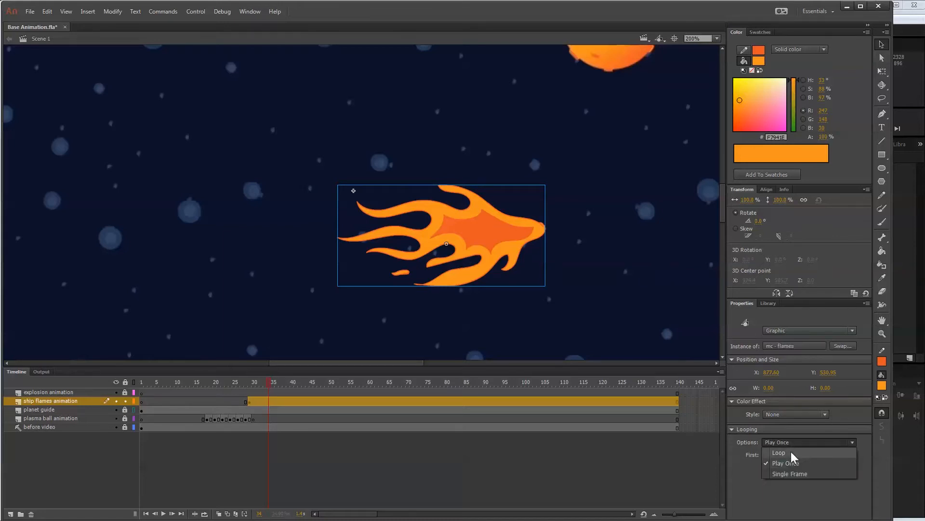
{"action": "left_click", "coordinate": [786, 451]}
{"action": "left_click_drag", "start_coordinate": [270, 384], "coordinate": [250, 384]}
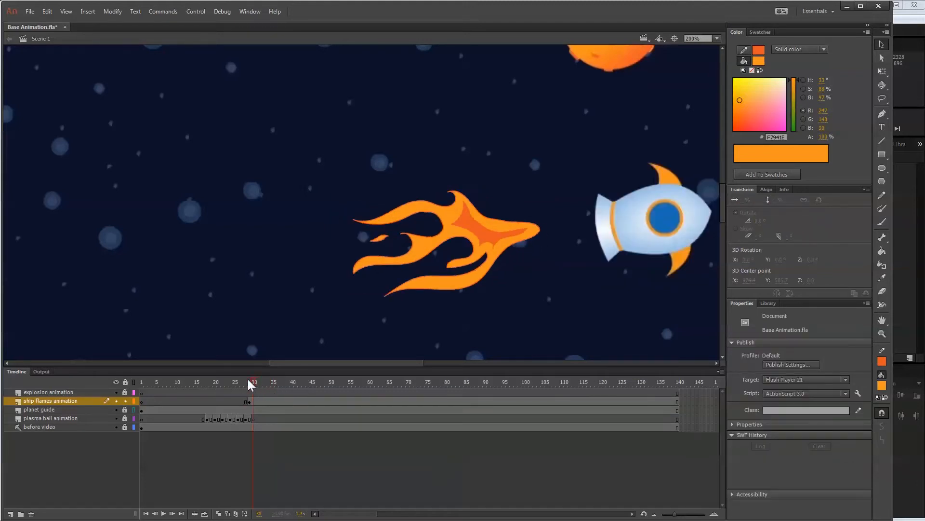
{"action": "key", "text": "Return"}
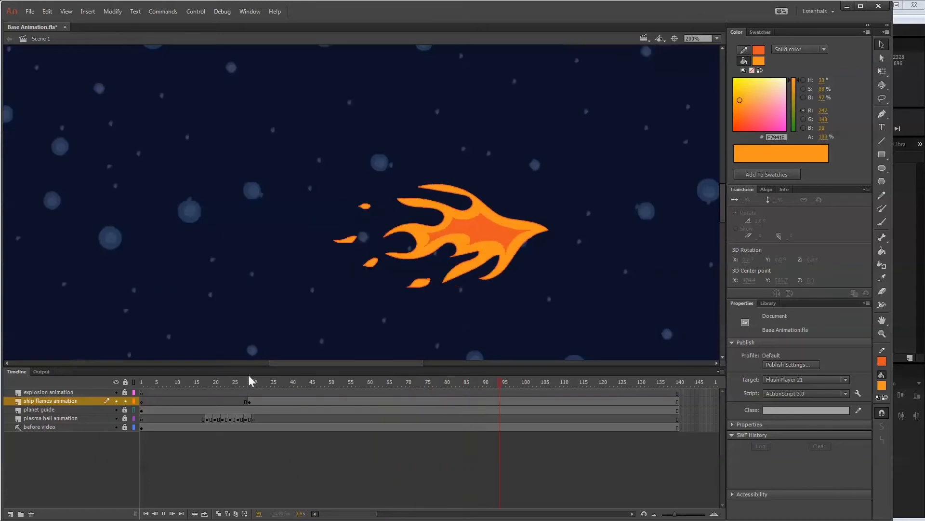
{"action": "left_click", "coordinate": [389, 383]}
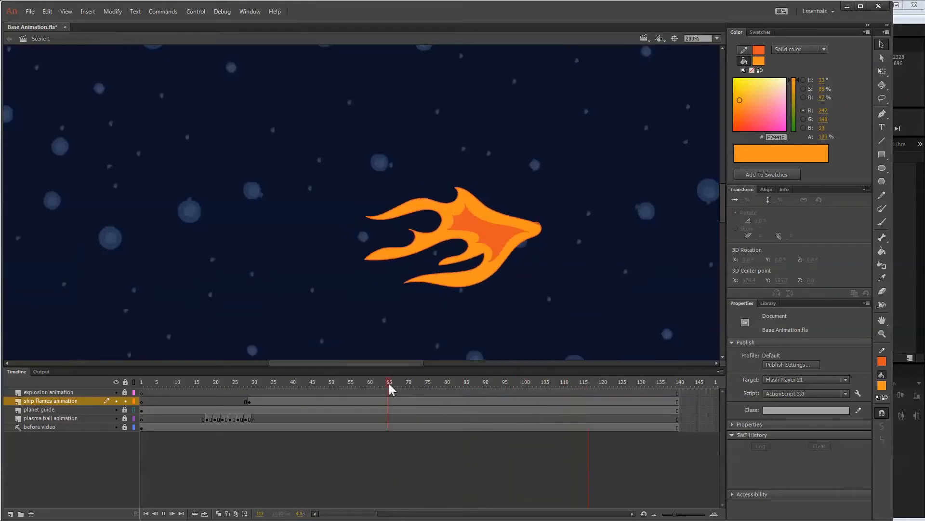
Convert the flames instance on the ship flames animation layer into a Graphic symbol named "mc - flames multi".
{"action": "left_click", "coordinate": [249, 402]}
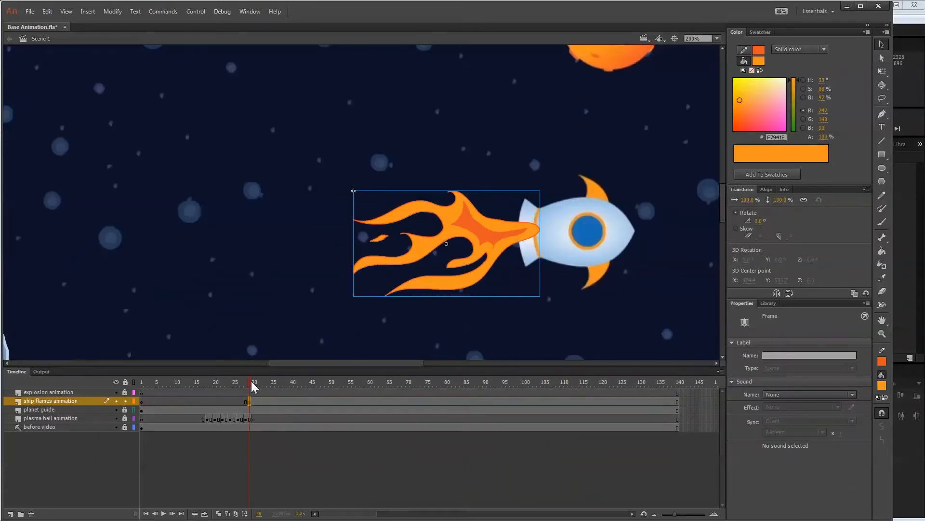
{"action": "left_click_drag", "start_coordinate": [251, 382], "coordinate": [270, 381]}
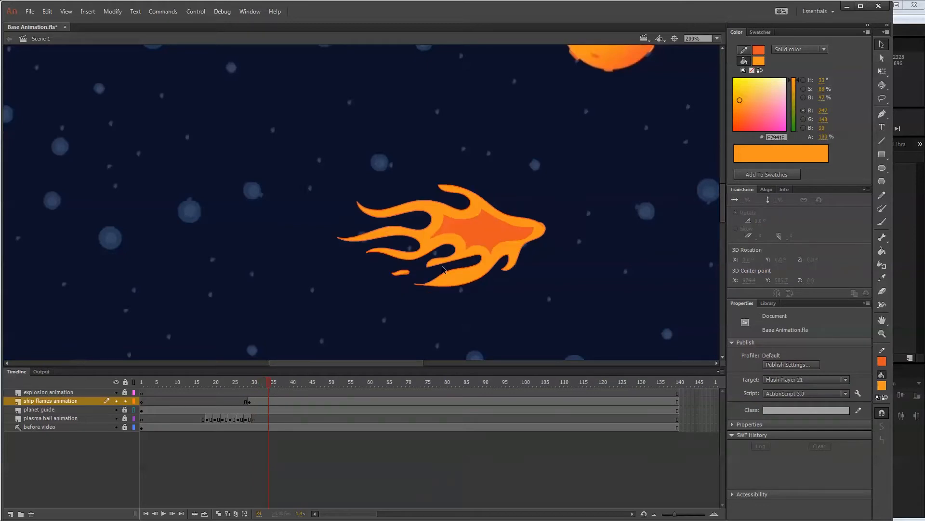
{"action": "left_click", "coordinate": [497, 230]}
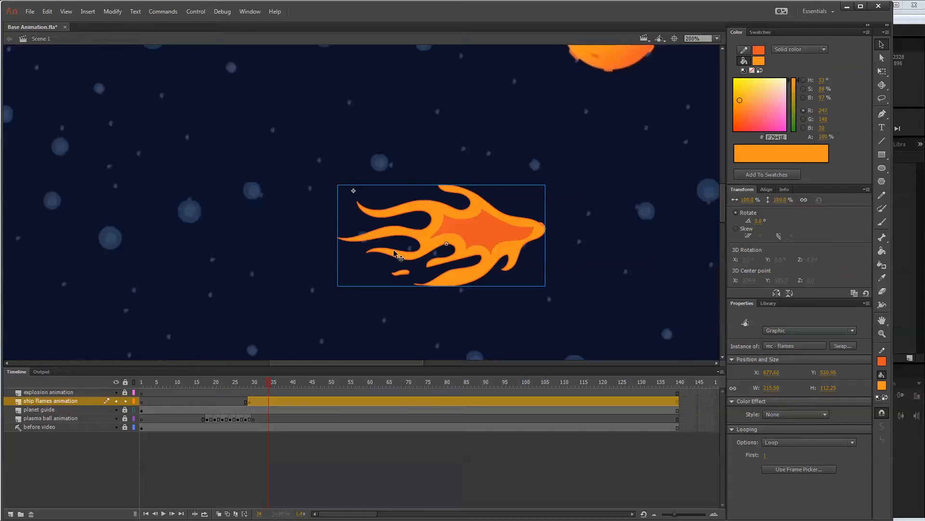
{"action": "key", "text": "F8"}
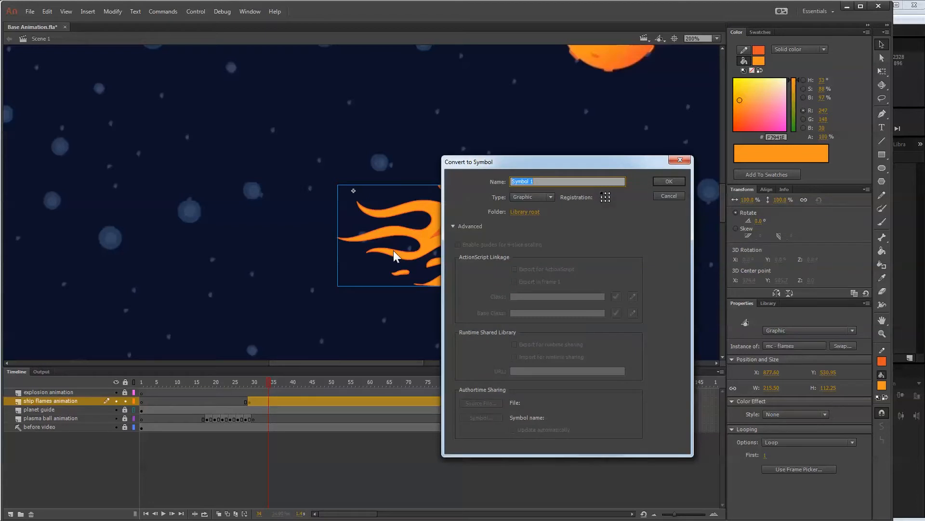
{"action": "type", "text": "mc - flames multi"}
{"action": "left_click", "coordinate": [670, 181]}
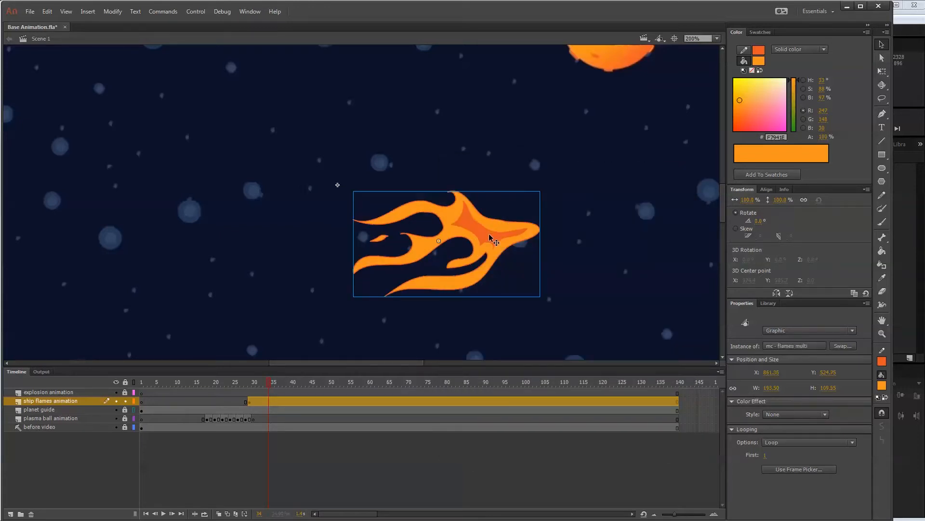
Open the mc - flames multi symbol, extend its layer to frame 7, and scrub through the flames.
{"action": "double_click", "coordinate": [491, 239]}
{"action": "left_click", "coordinate": [143, 392]}
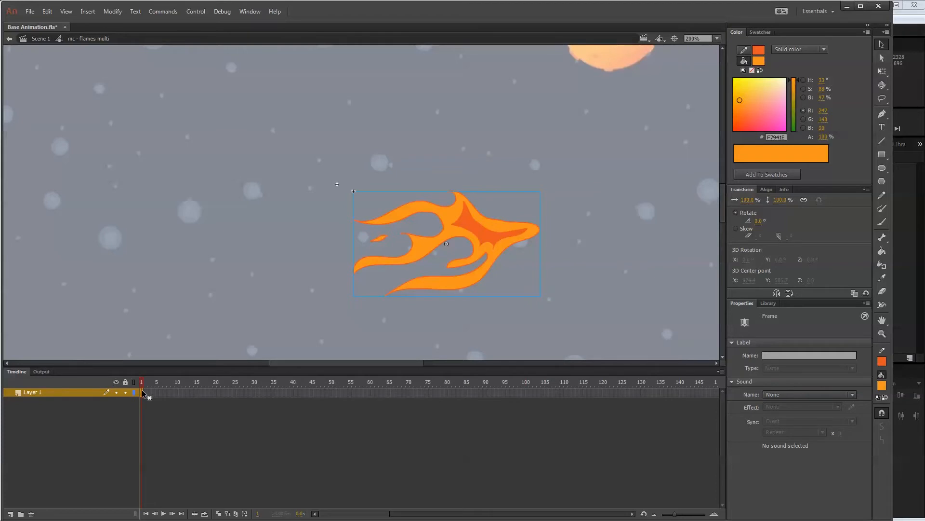
{"action": "key", "text": "F5"}
{"action": "key", "text": "F5"}
{"action": "key", "text": "F5"}
{"action": "key", "text": "F5"}
{"action": "left_click_drag", "start_coordinate": [137, 384], "coordinate": [155, 379]}
Check the nested flames symbol's timeline length and extend Layer 1 of mc - flames multi to frame 14.
{"action": "left_click", "coordinate": [465, 234]}
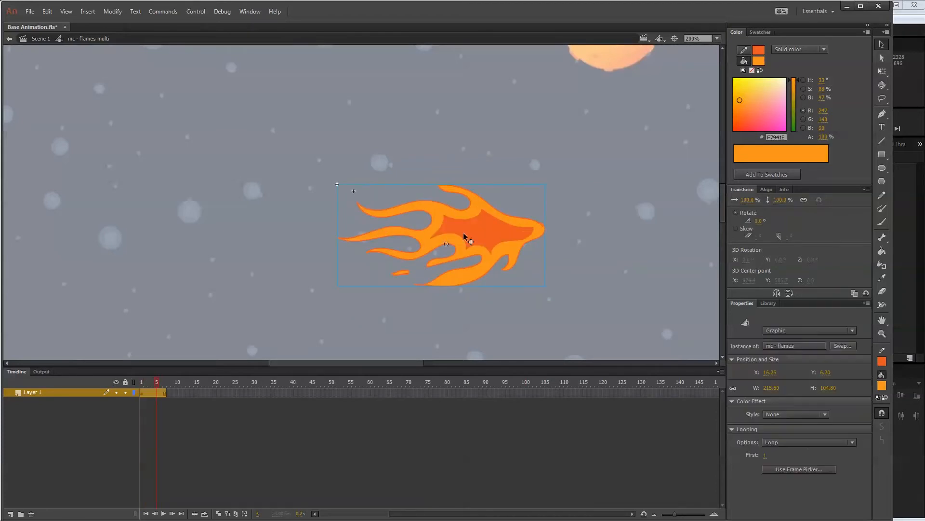
{"action": "double_click", "coordinate": [471, 235]}
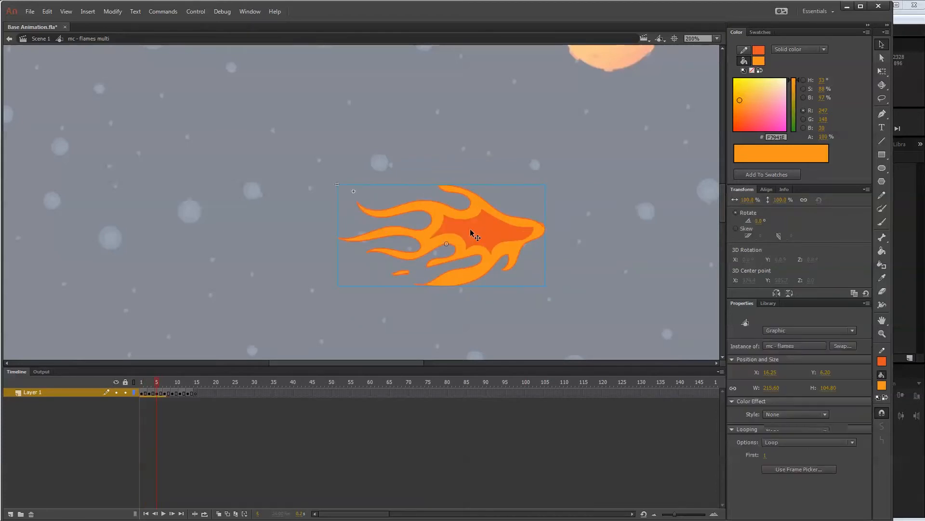
{"action": "left_click", "coordinate": [196, 393]}
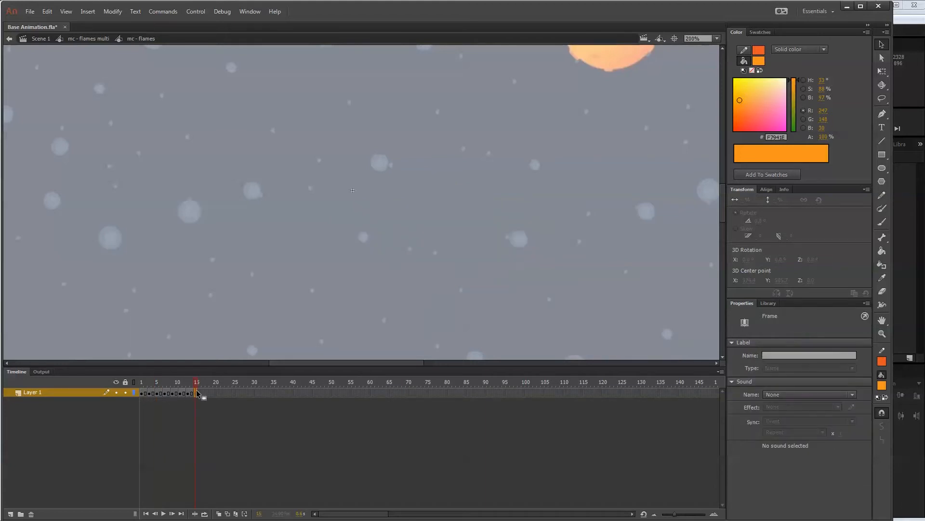
{"action": "left_click", "coordinate": [92, 38]}
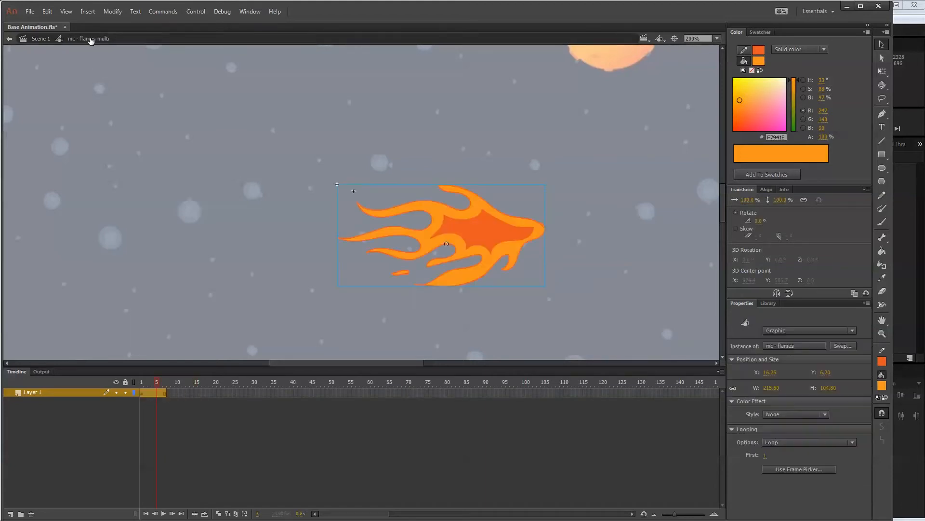
{"action": "left_click", "coordinate": [193, 392]}
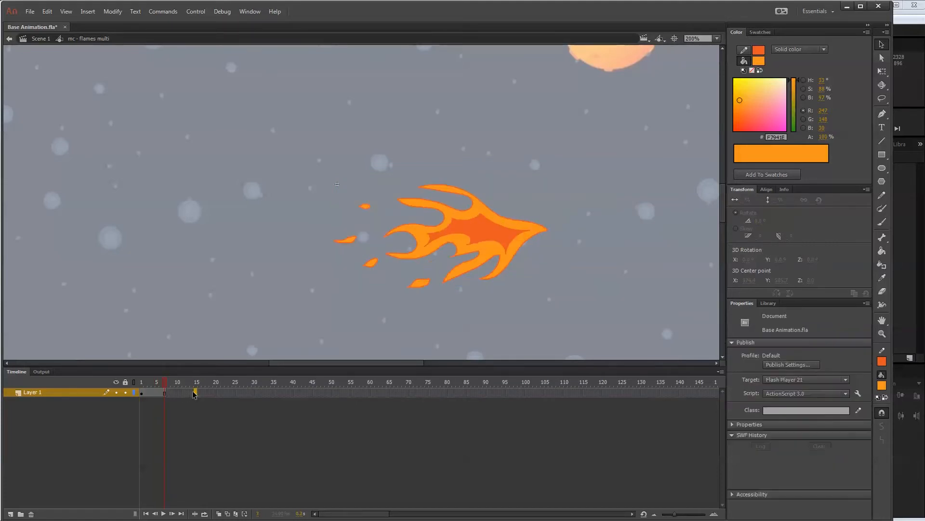
{"action": "key", "text": "F5"}
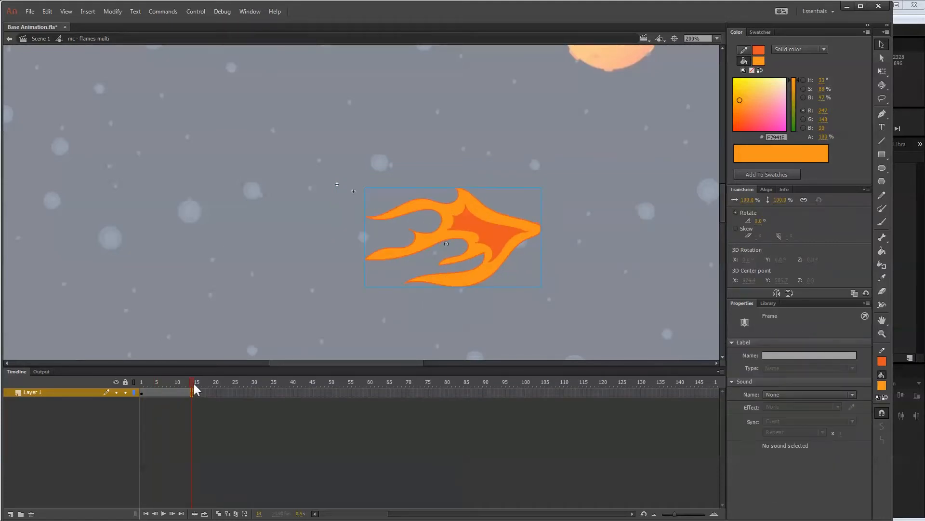
{"action": "mouse_move", "coordinate": [193, 383]}
{"action": "left_mouse_down"}
{"action": "mouse_move", "coordinate": [117, 379]}
{"action": "mouse_move", "coordinate": [195, 383]}
{"action": "left_mouse_up"}
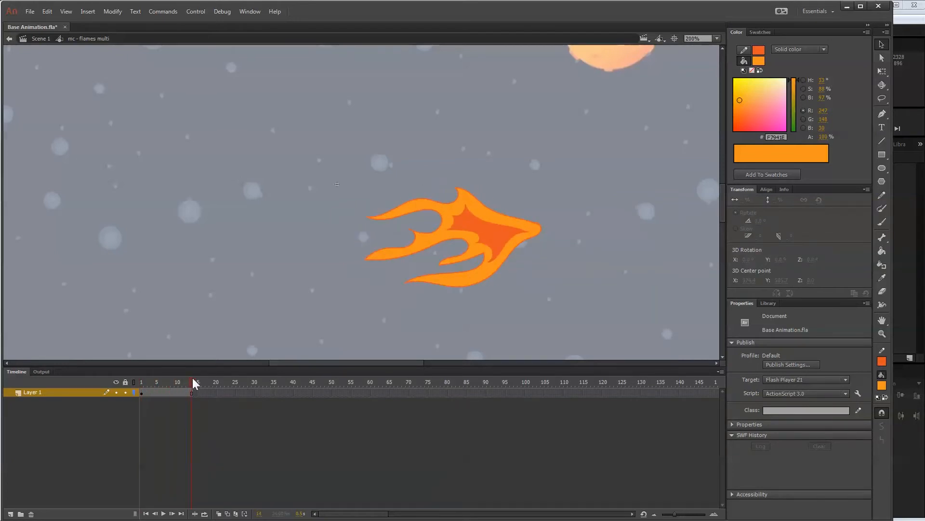
Duplicate Layer 1 and move the copy's frames so they start at frame 15.
{"action": "left_click", "coordinate": [141, 393]}
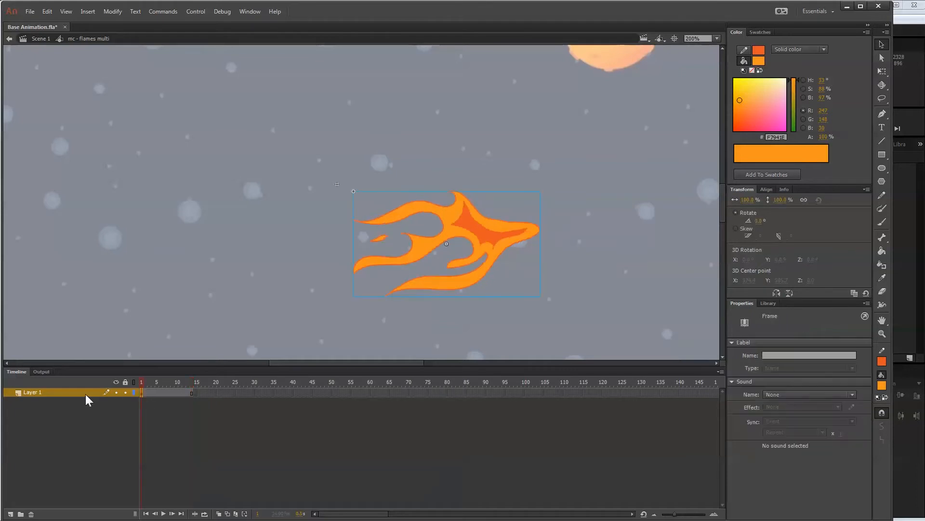
{"action": "right_click", "coordinate": [71, 390]}
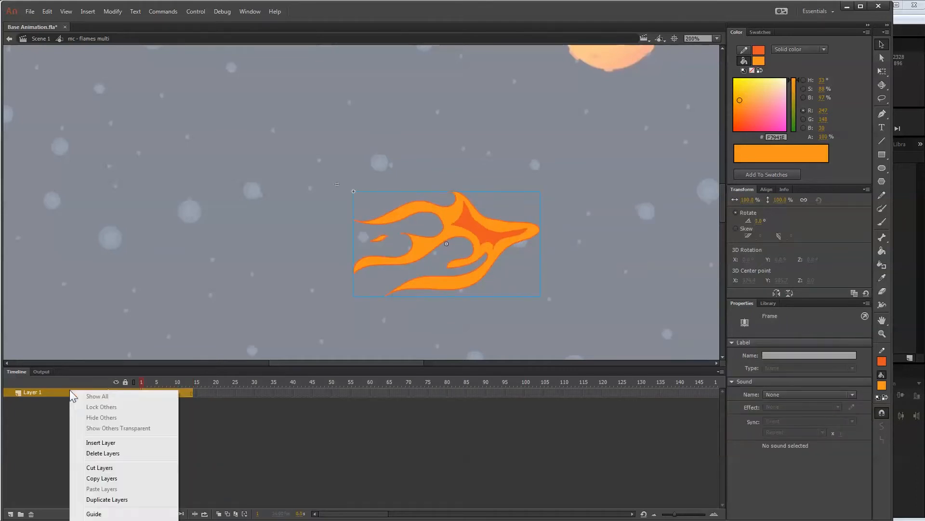
{"action": "left_click", "coordinate": [115, 499]}
{"action": "left_click_drag", "start_coordinate": [143, 391], "coordinate": [198, 388]}
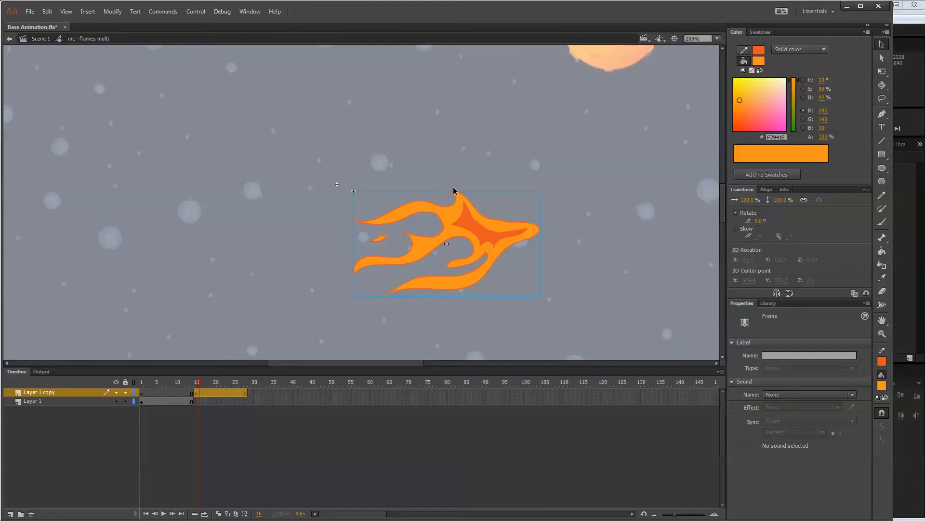
Flip the duplicated flames vertically on frame 15.
{"action": "left_click", "coordinate": [112, 11]}
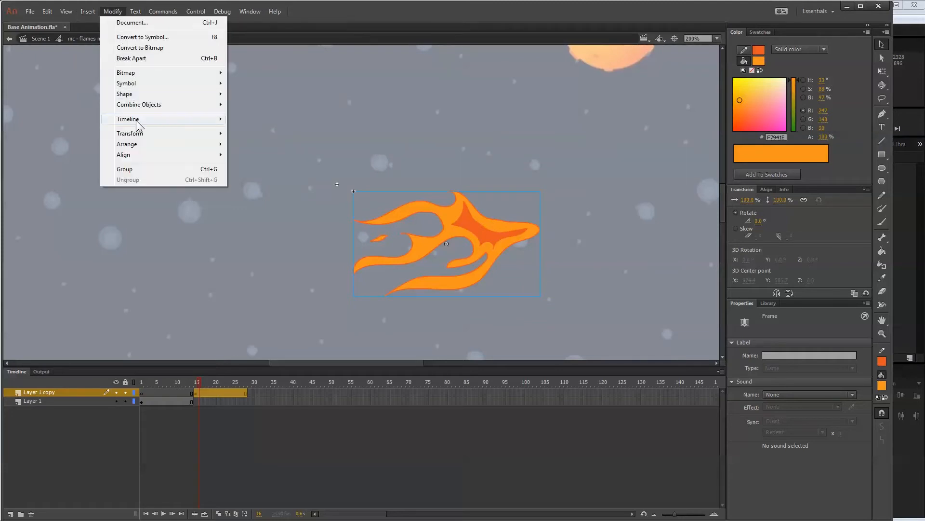
{"action": "mouse_move", "coordinate": [148, 155]}
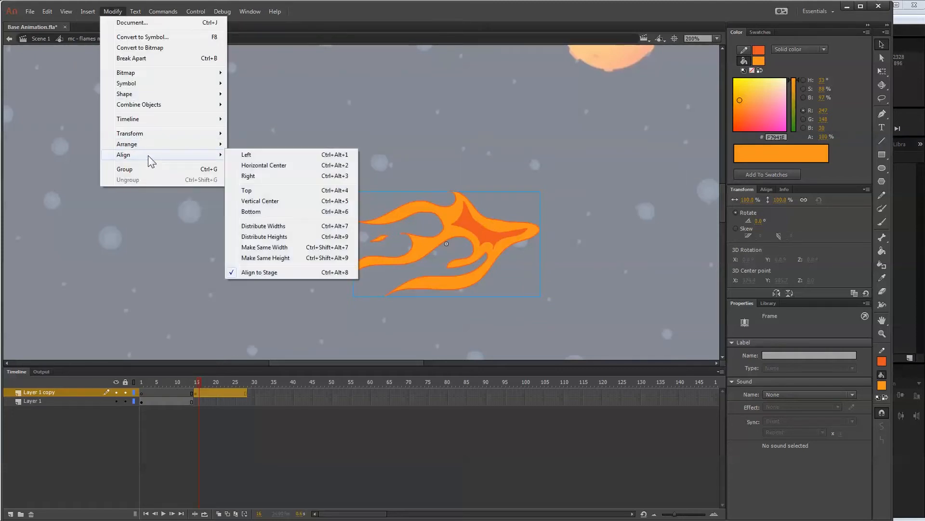
{"action": "mouse_move", "coordinate": [223, 136]}
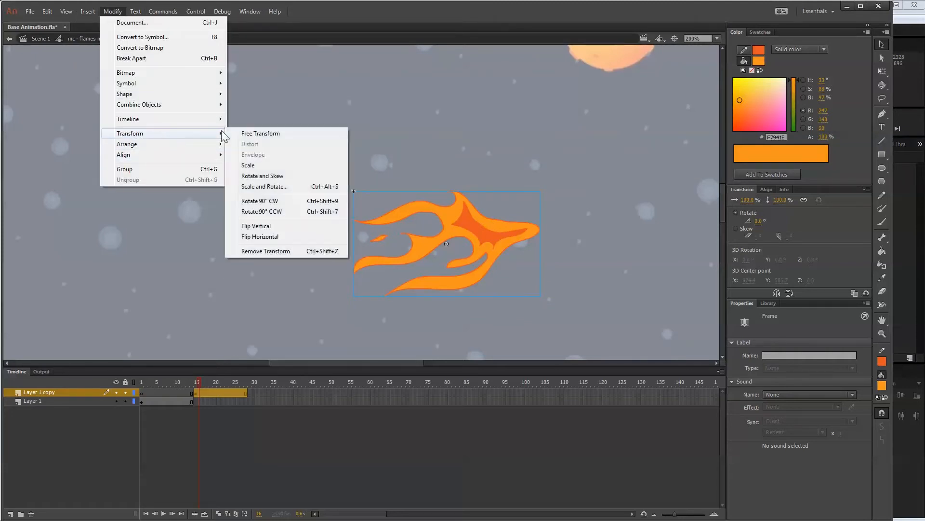
{"action": "left_click", "coordinate": [288, 224]}
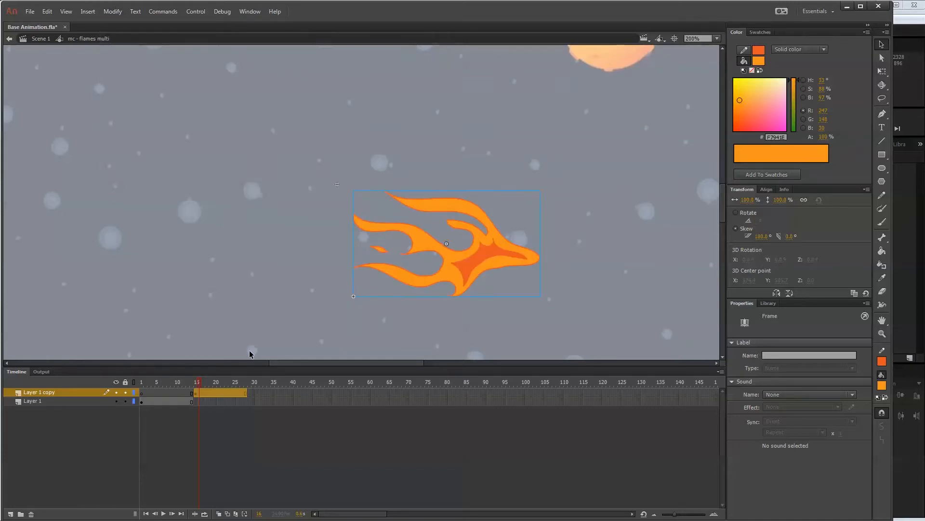
Turn on onion skinning and compare the original flames on frame 14 with the flipped flames on frames 15 and 28.
{"action": "mouse_move", "coordinate": [198, 382]}
{"action": "left_mouse_down"}
{"action": "mouse_move", "coordinate": [165, 378]}
{"action": "mouse_move", "coordinate": [241, 379]}
{"action": "mouse_move", "coordinate": [134, 380]}
{"action": "mouse_move", "coordinate": [190, 384]}
{"action": "left_mouse_up"}
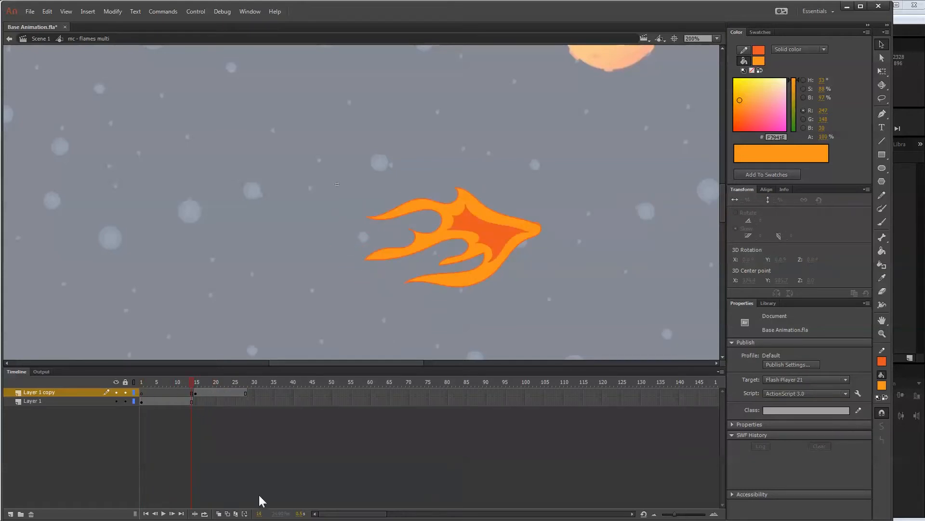
{"action": "left_click", "coordinate": [219, 513]}
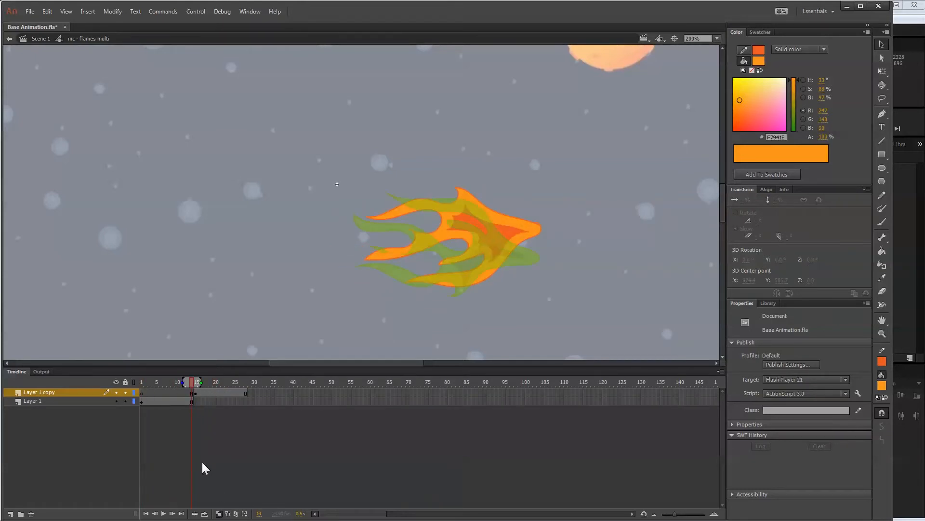
{"action": "left_click", "coordinate": [196, 393]}
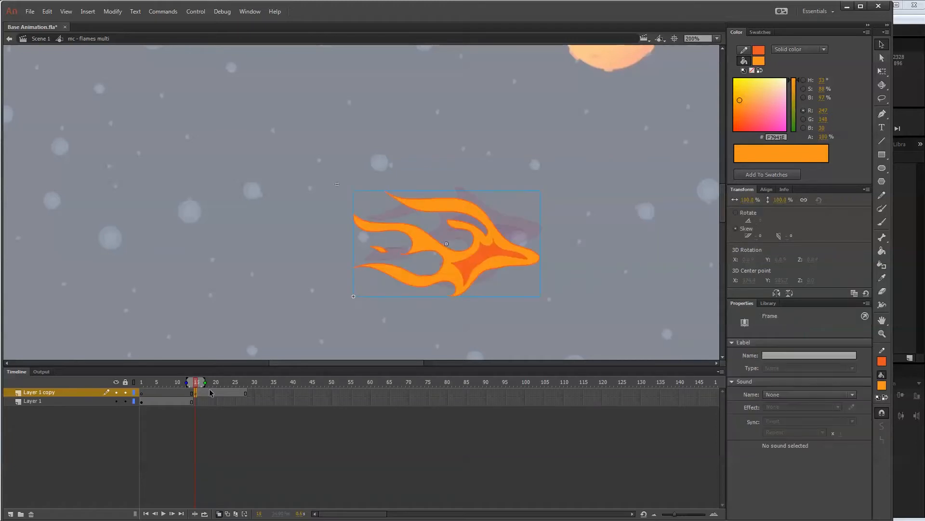
{"action": "left_click", "coordinate": [247, 392]}
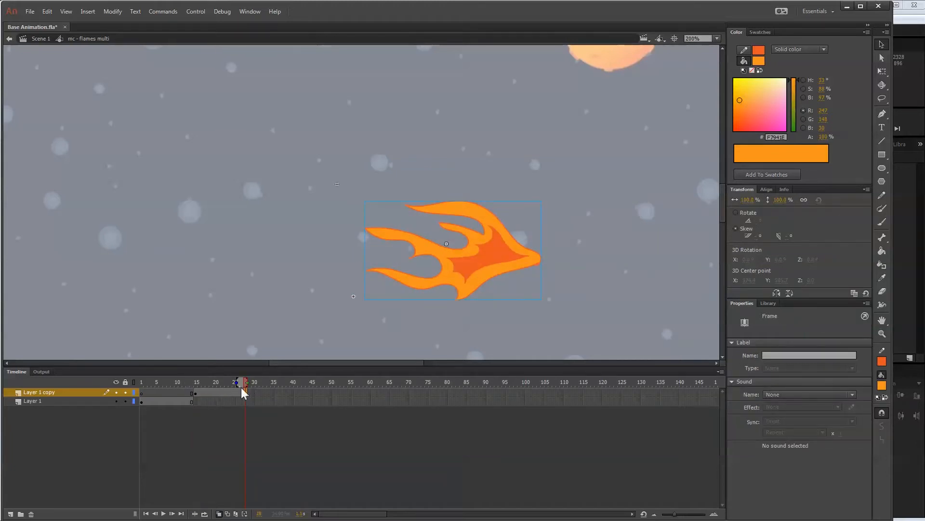
{"action": "left_click", "coordinate": [192, 381]}
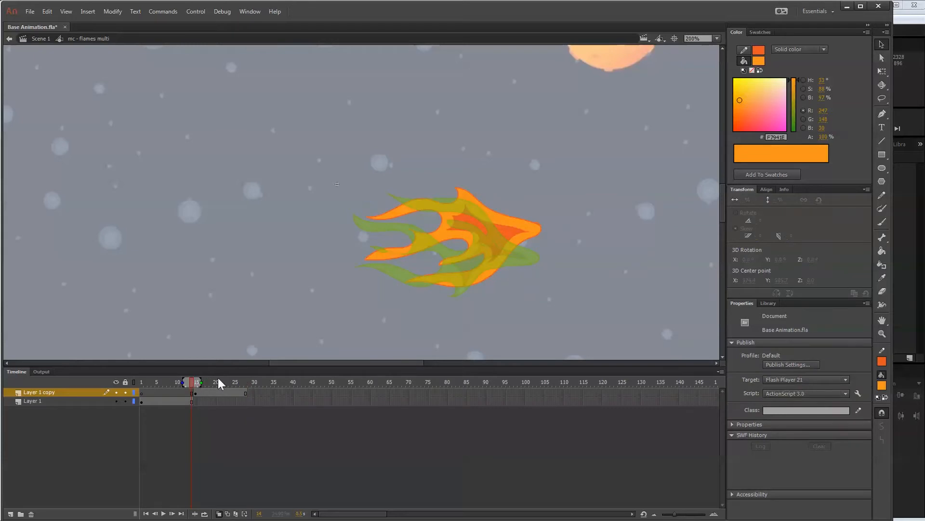
Select the flipped flames on frame 15 and nudge them upward toward the original flames' tip.
{"action": "left_click", "coordinate": [197, 392]}
{"action": "key", "text": "Up"}
{"action": "key", "text": "Up"}
{"action": "key", "text": "Up"}
{"action": "key", "text": "Up"}
{"action": "key", "text": "Up"}
{"action": "key", "text": "Up"}
{"action": "key", "text": "Up"}
{"action": "key", "text": "Up"}
{"action": "key", "text": "Up"}
{"action": "key", "text": "Up"}
{"action": "key", "text": "Up"}
{"action": "key", "text": "Up"}
{"action": "key", "text": "Up"}
{"action": "key", "text": "Up"}
{"action": "key", "text": "Up"}
{"action": "key", "text": "Up"}
{"action": "key", "text": "Up"}
{"action": "key", "text": "Up"}
{"action": "key", "text": "Up"}
{"action": "key", "text": "Up"}
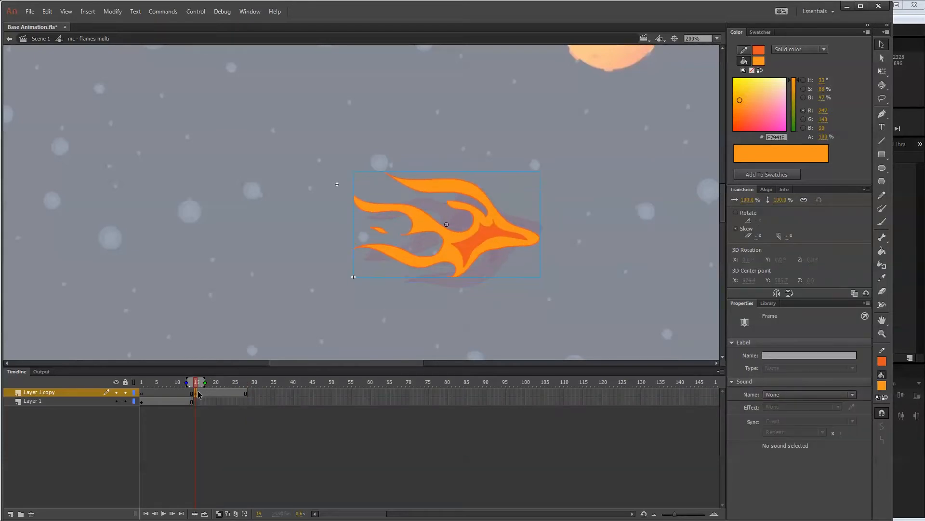
Move the flipped flames' transform point to their tip, rotate them slightly counter-clockwise to match the onion skin, and play the animation from frame 1.
{"action": "left_click", "coordinate": [882, 70]}
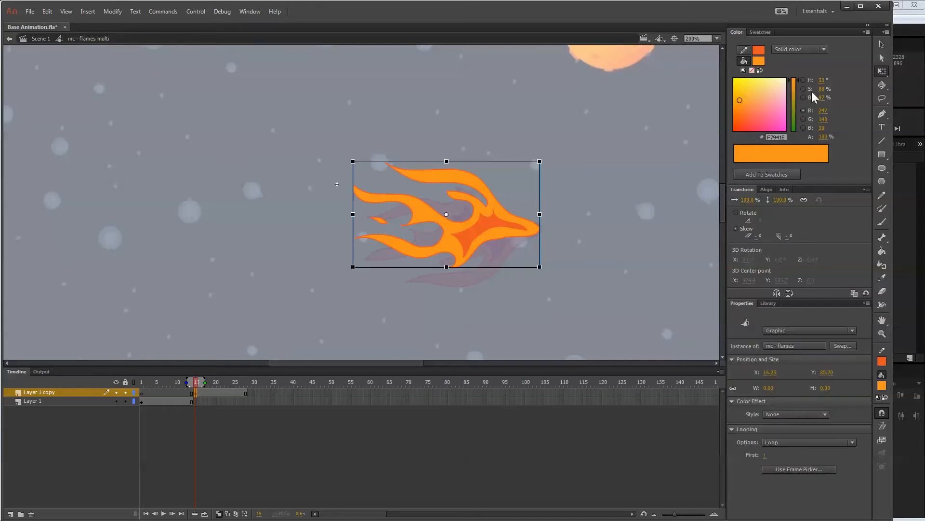
{"action": "left_click_drag", "start_coordinate": [446, 214], "coordinate": [539, 226]}
{"action": "left_click_drag", "start_coordinate": [353, 158], "coordinate": [343, 183]}
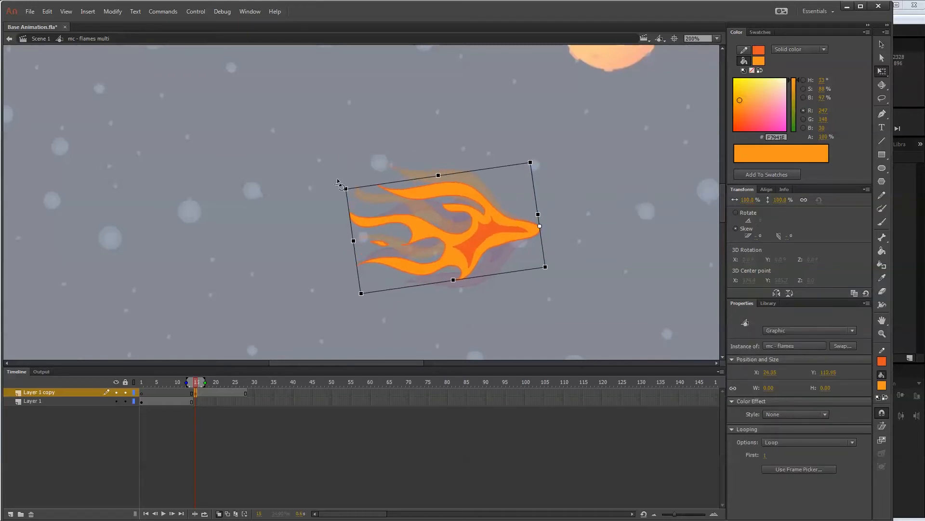
{"action": "left_click_drag", "start_coordinate": [196, 382], "coordinate": [141, 380]}
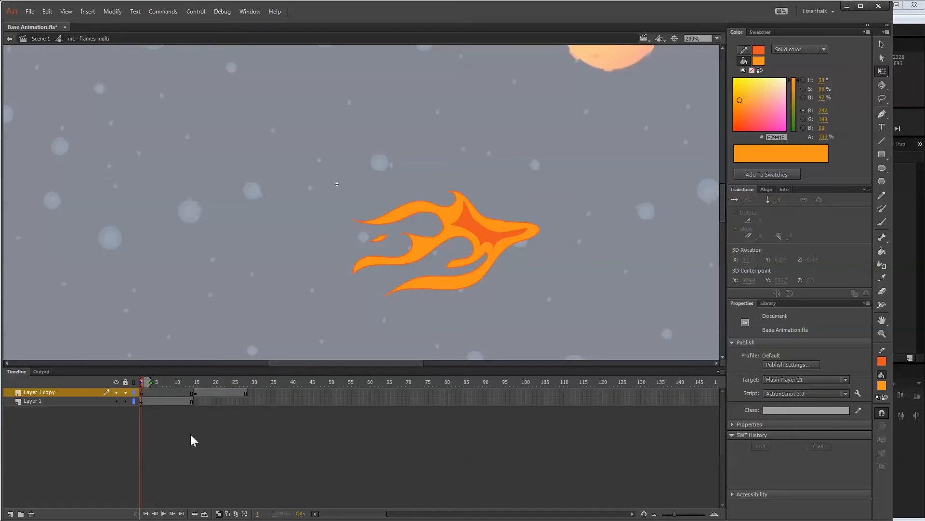
{"action": "key", "text": "Return"}
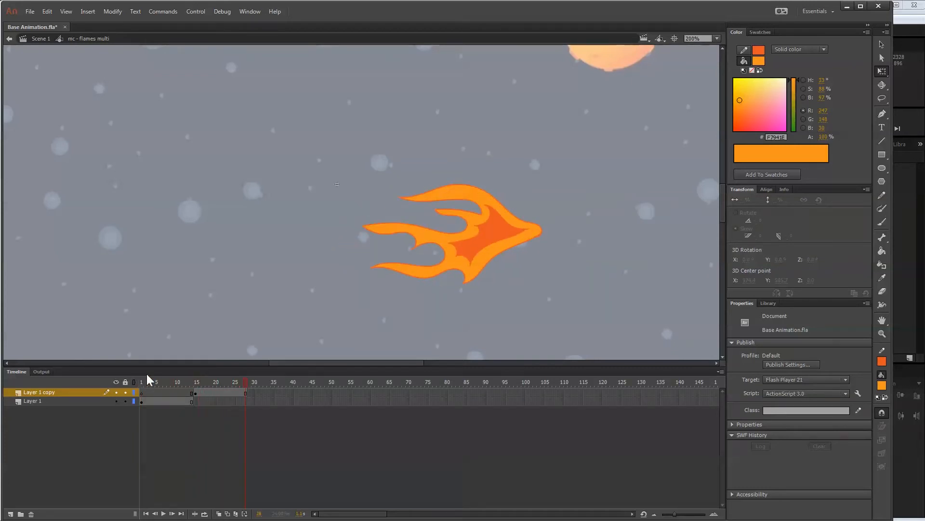
Open the nested mc - flames symbol and apply a variable-width profile to the outer flame outline on frame 1.
{"action": "mouse_move", "coordinate": [244, 382]}
{"action": "left_mouse_down"}
{"action": "mouse_move", "coordinate": [114, 380]}
{"action": "mouse_move", "coordinate": [250, 380]}
{"action": "left_mouse_up"}
{"action": "left_click", "coordinate": [464, 252]}
{"action": "double_click", "coordinate": [464, 253]}
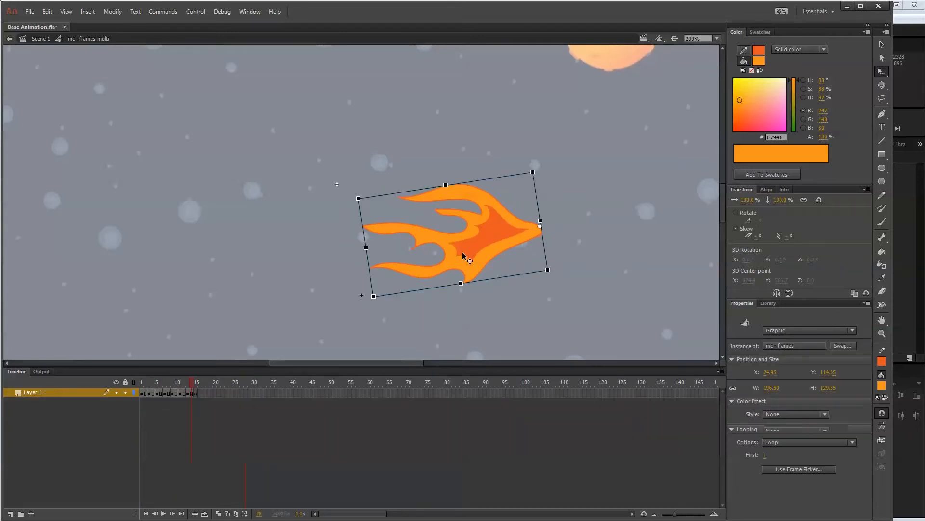
{"action": "left_click", "coordinate": [144, 393]}
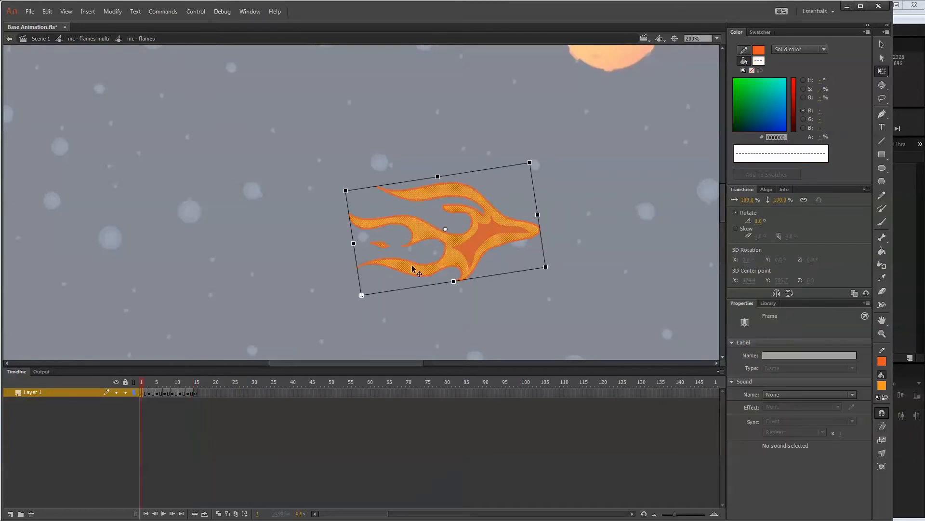
{"action": "left_click", "coordinate": [883, 44]}
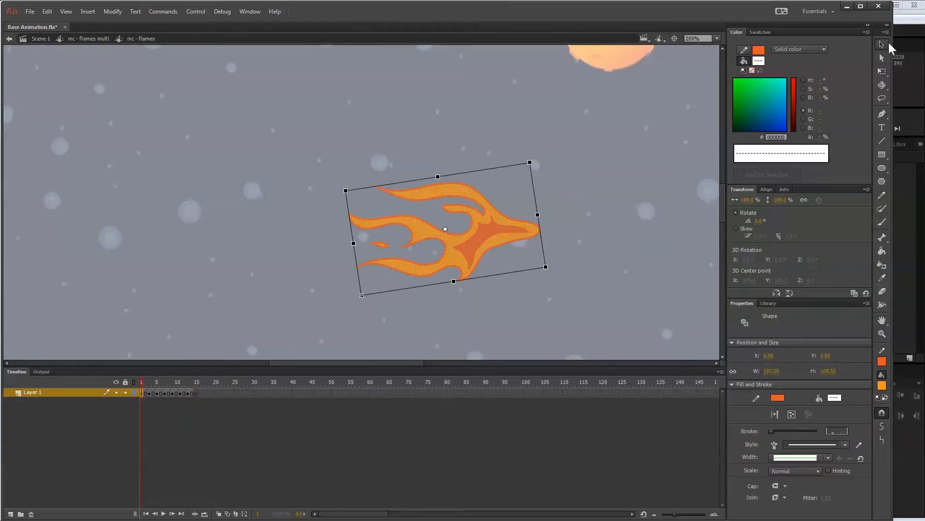
{"action": "left_click", "coordinate": [681, 154]}
{"action": "left_click", "coordinate": [480, 254]}
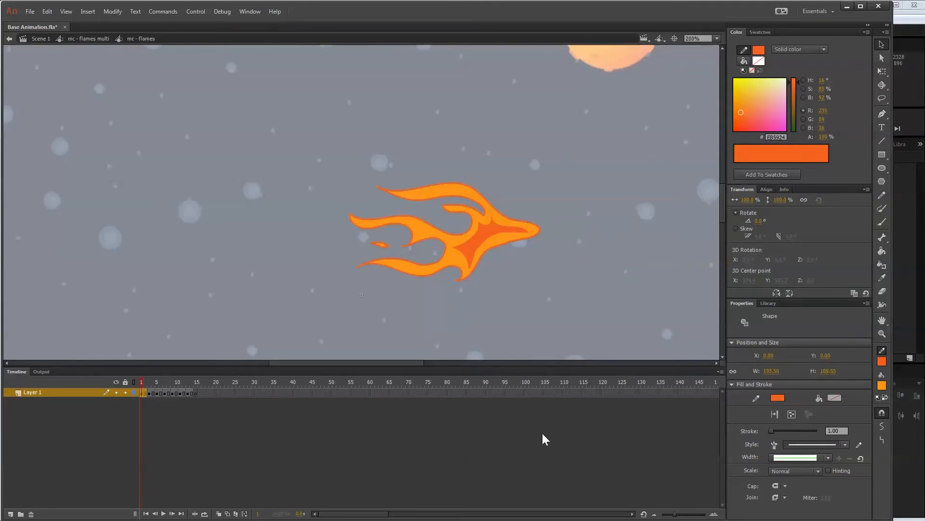
{"action": "key", "text": "ctrl+equal"}
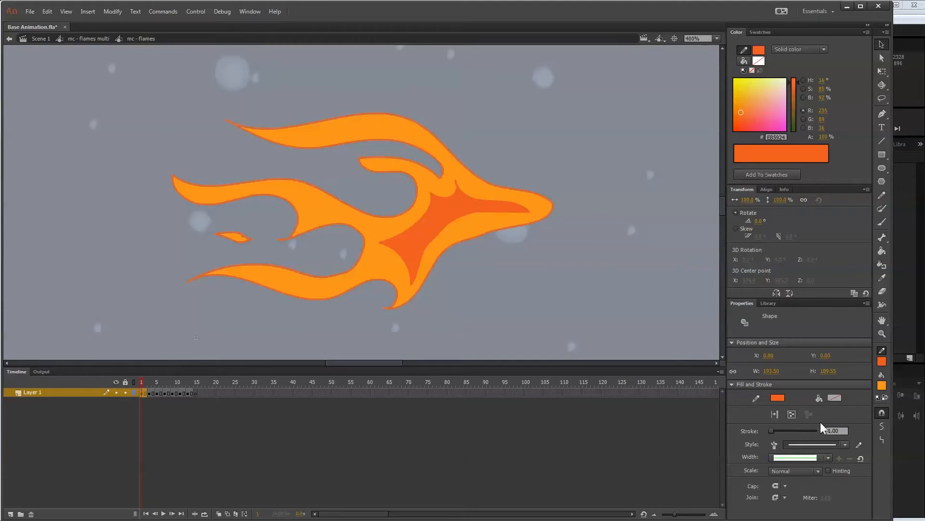
{"action": "left_click", "coordinate": [828, 457]}
{"action": "left_click", "coordinate": [811, 490]}
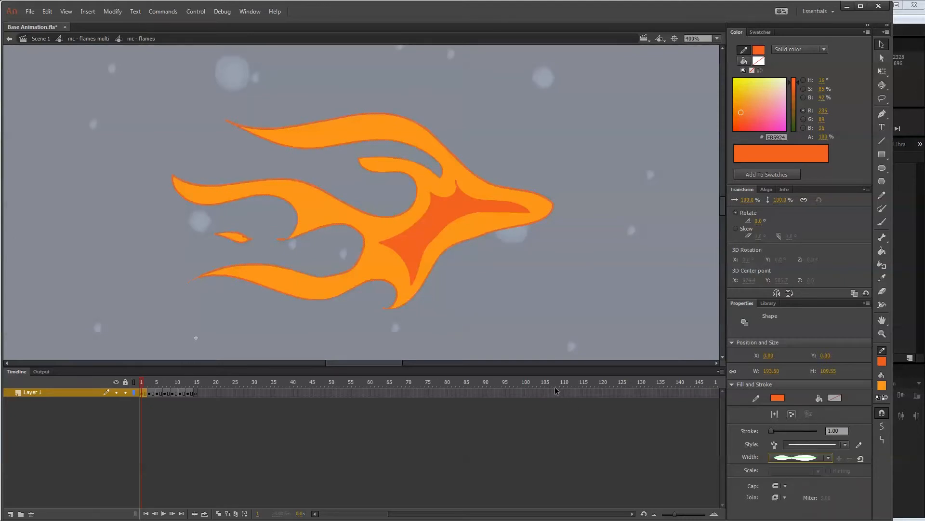
Set the outer flame outline's stroke size to 3 on frame 1.
{"action": "left_click", "coordinate": [338, 252]}
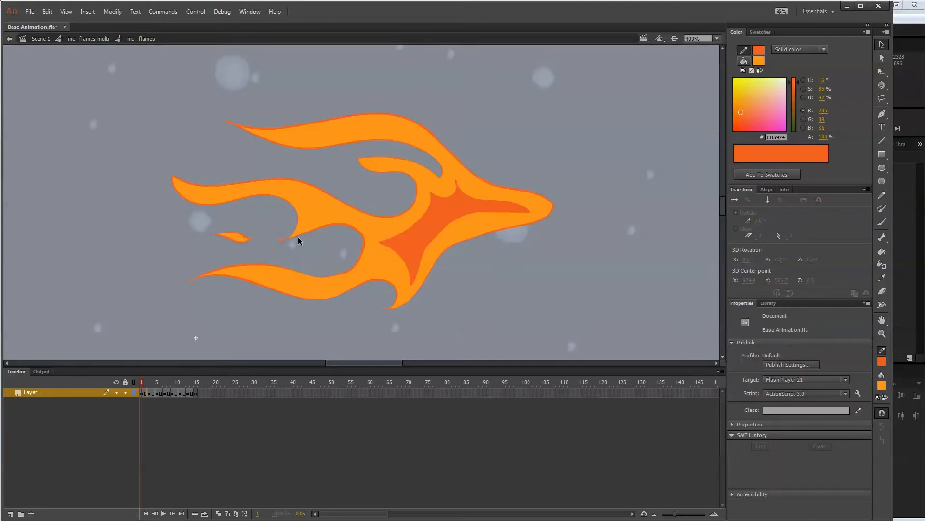
{"action": "double_click", "coordinate": [383, 275]}
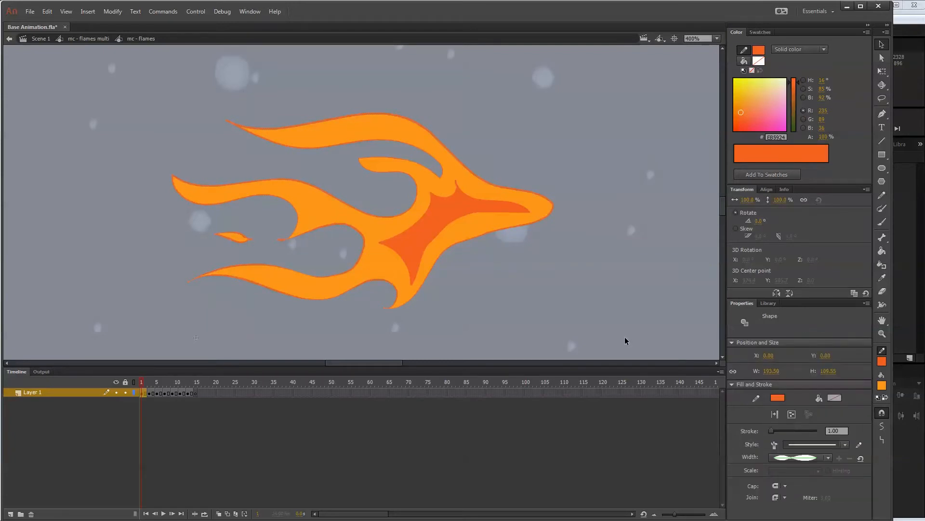
{"action": "left_click", "coordinate": [837, 431]}
{"action": "key", "text": "Return"}
{"action": "left_click", "coordinate": [337, 250]}
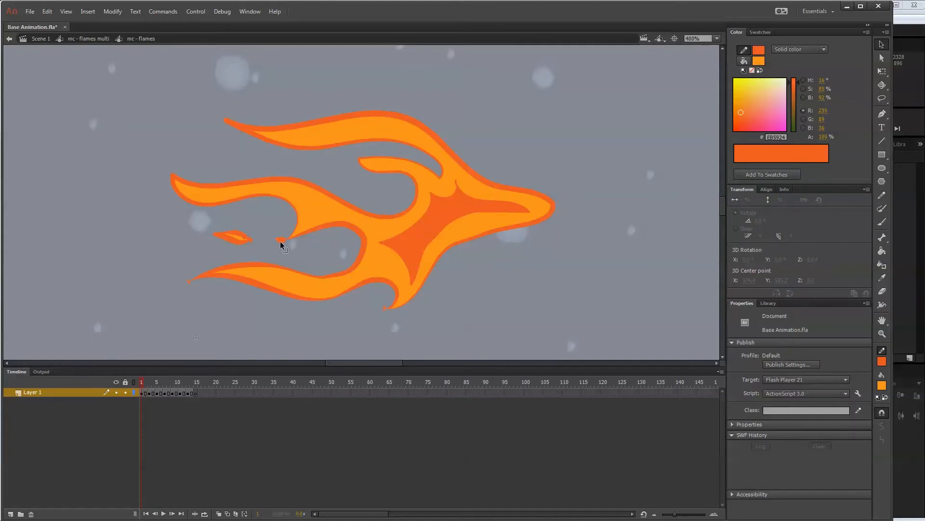
Adjust the outline corners of the small detached flame and the two lower flame tips on frame 1.
{"action": "double_click", "coordinate": [244, 236]}
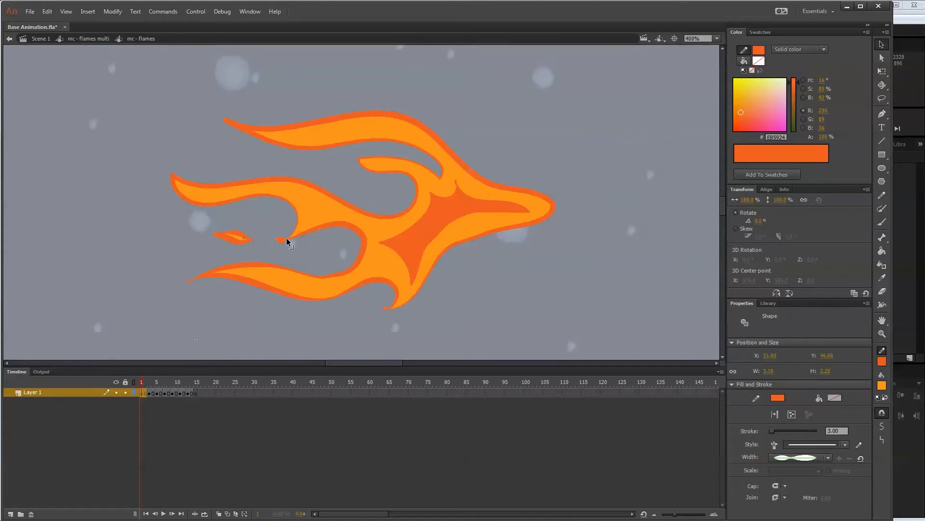
{"action": "left_click", "coordinate": [287, 250]}
{"action": "mouse_move", "coordinate": [251, 238]}
{"action": "left_mouse_down"}
{"action": "mouse_move", "coordinate": [254, 250]}
{"action": "mouse_move", "coordinate": [250, 235]}
{"action": "left_mouse_up"}
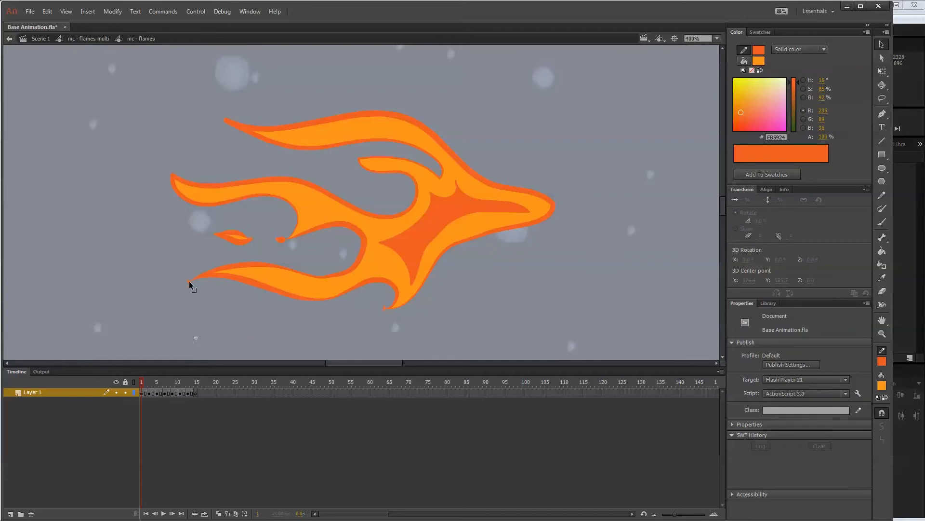
{"action": "mouse_move", "coordinate": [189, 281]}
{"action": "left_mouse_down"}
{"action": "mouse_move", "coordinate": [204, 280]}
{"action": "mouse_move", "coordinate": [190, 281]}
{"action": "left_mouse_up"}
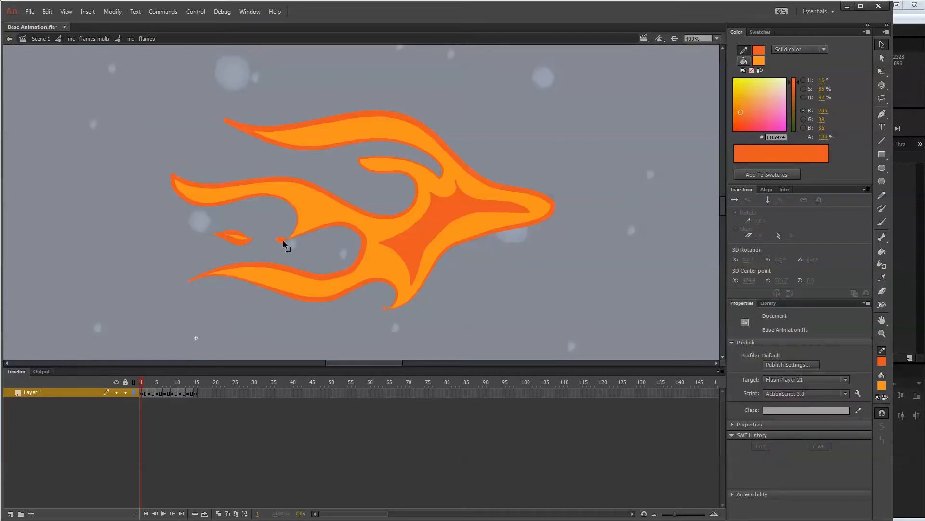
{"action": "left_click_drag", "start_coordinate": [387, 307], "coordinate": [385, 315]}
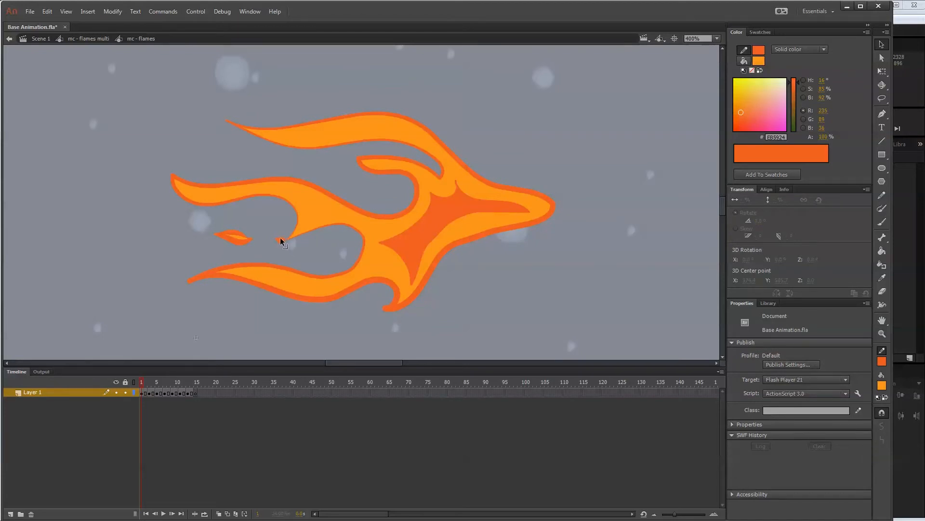
Delete the stray stroke segment at the upper point of the dark inner flame on frame 1.
{"action": "left_click", "coordinate": [411, 249]}
{"action": "double_click", "coordinate": [413, 250]}
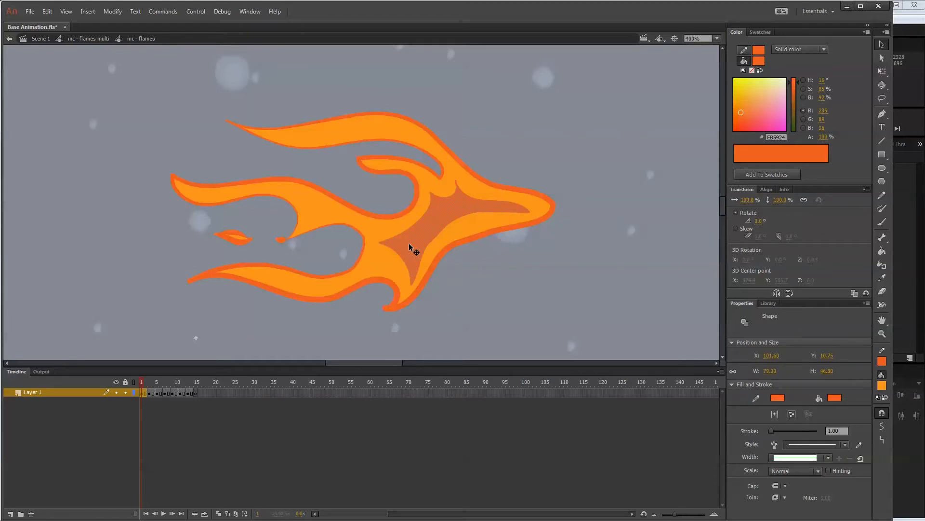
{"action": "left_click", "coordinate": [494, 191]}
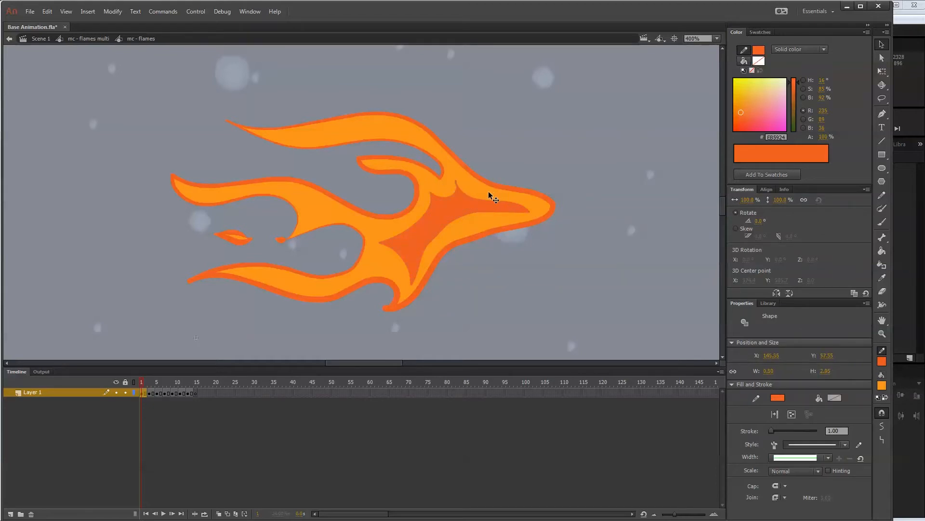
{"action": "key", "text": "Delete"}
Select the dark inner flame's outline on frame 1 and try setting its stroke colour to none.
{"action": "left_click", "coordinate": [487, 200]}
{"action": "left_click", "coordinate": [882, 361]}
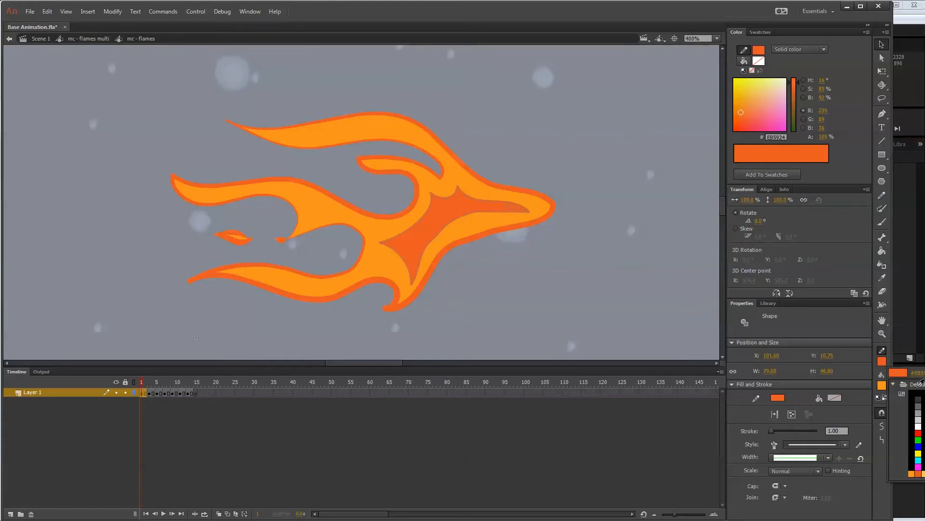
{"action": "left_click", "coordinate": [557, 196]}
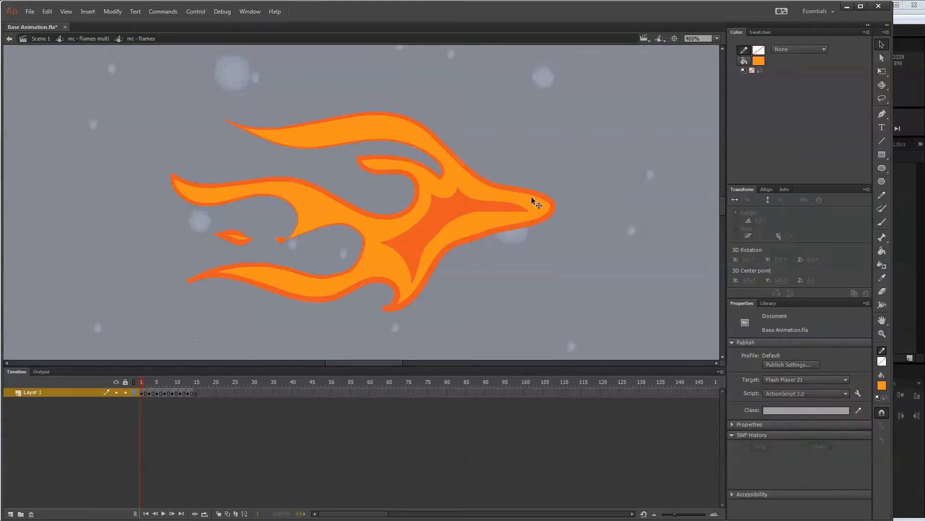
{"action": "left_click", "coordinate": [551, 206]}
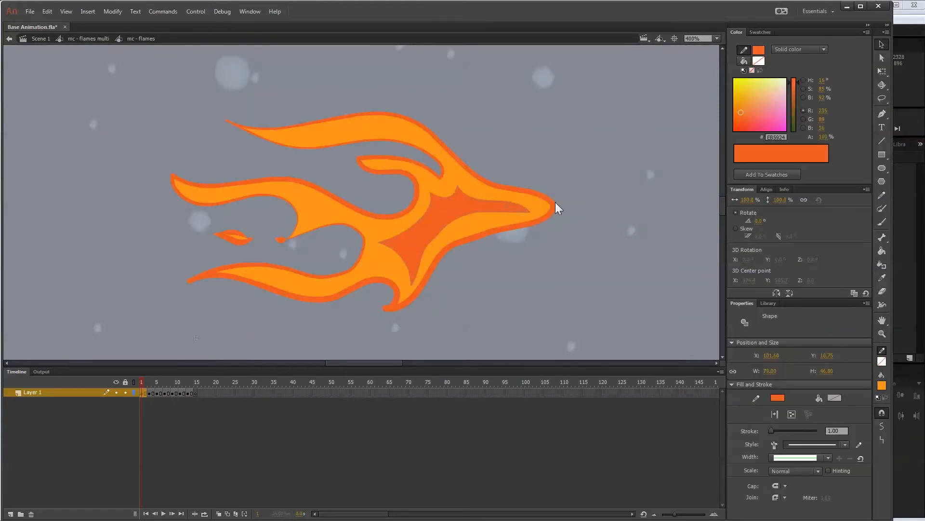
{"action": "left_click", "coordinate": [576, 218]}
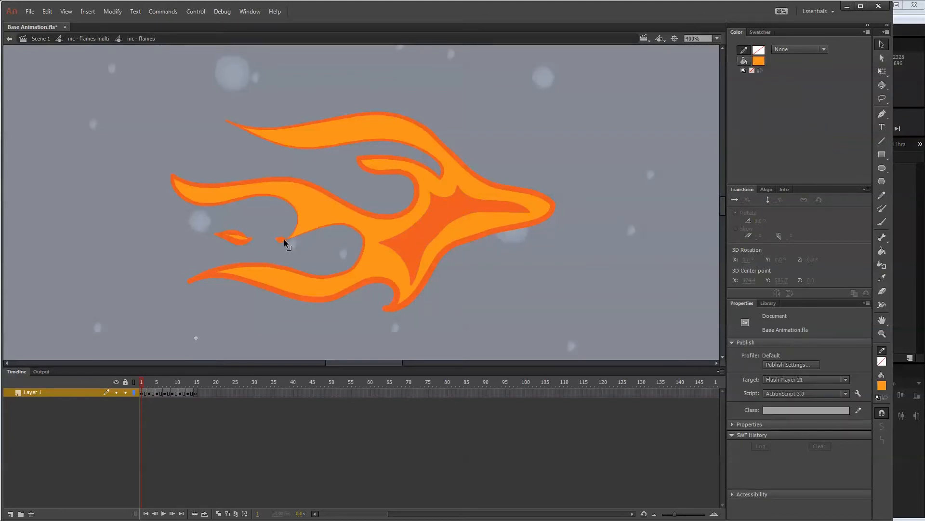
Give the flame and detached spark outlines on frame 3 the variable-width profile and a thicker stroke, and delete the stray line near the tip.
{"action": "left_click_drag", "start_coordinate": [142, 381], "coordinate": [152, 380]}
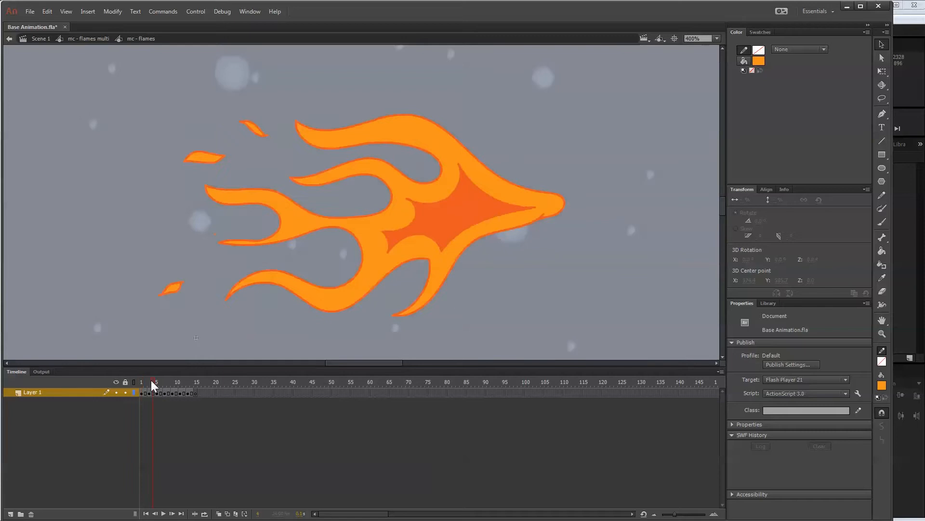
{"action": "left_click", "coordinate": [236, 289]}
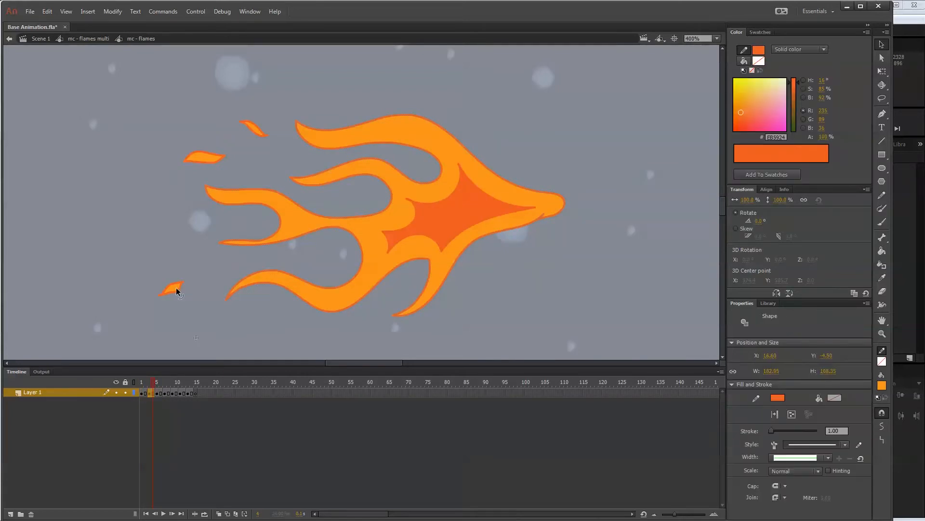
{"action": "left_click", "coordinate": [149, 393]}
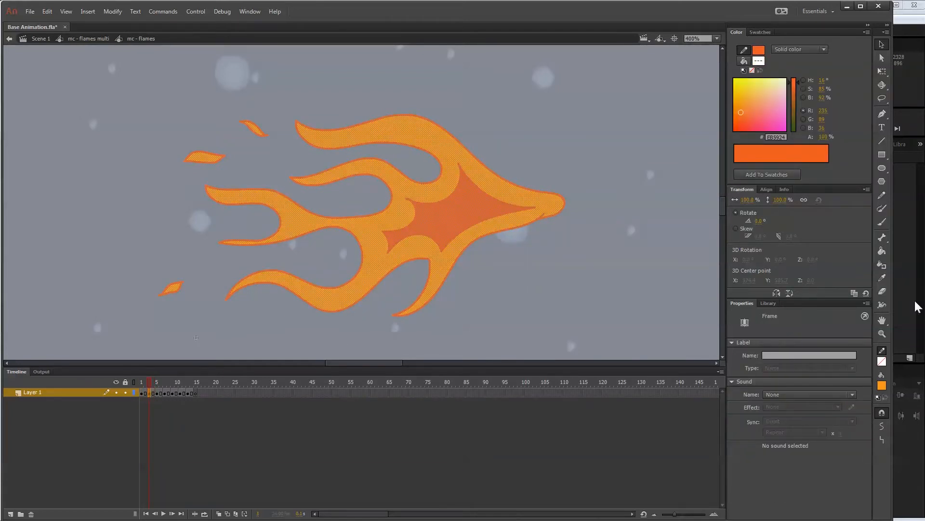
{"action": "left_click", "coordinate": [385, 248]}
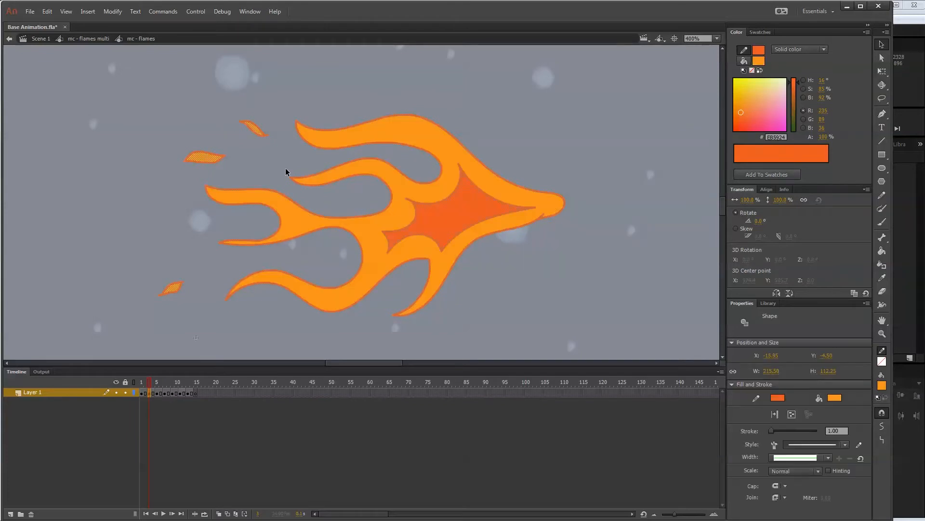
{"action": "left_click", "coordinate": [204, 163]}
{"action": "left_click", "coordinate": [173, 289]}
{"action": "left_click", "coordinate": [251, 130]}
{"action": "left_click", "coordinate": [267, 133]}
{"action": "left_click", "coordinate": [828, 457]}
{"action": "left_click", "coordinate": [825, 499]}
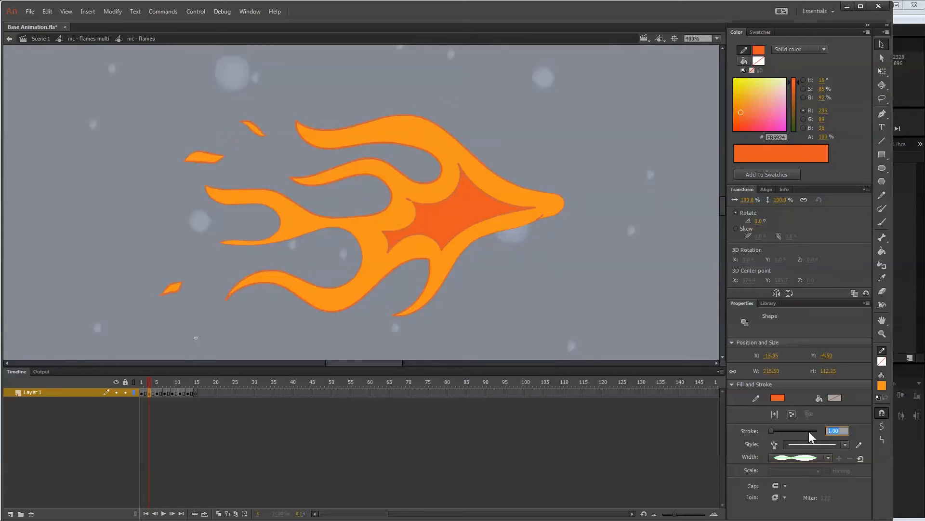
{"action": "type", "text": "2"}
{"action": "key", "text": "Return"}
{"action": "left_click", "coordinate": [541, 216]}
{"action": "key", "text": "Delete"}
Apply the variable-width profile to the flame outline on frame 6 and clean up its stray stroke pieces.
{"action": "left_click", "coordinate": [409, 201]}
{"action": "key", "text": "k"}
{"action": "left_click", "coordinate": [827, 457]}
{"action": "left_click", "coordinate": [819, 494]}
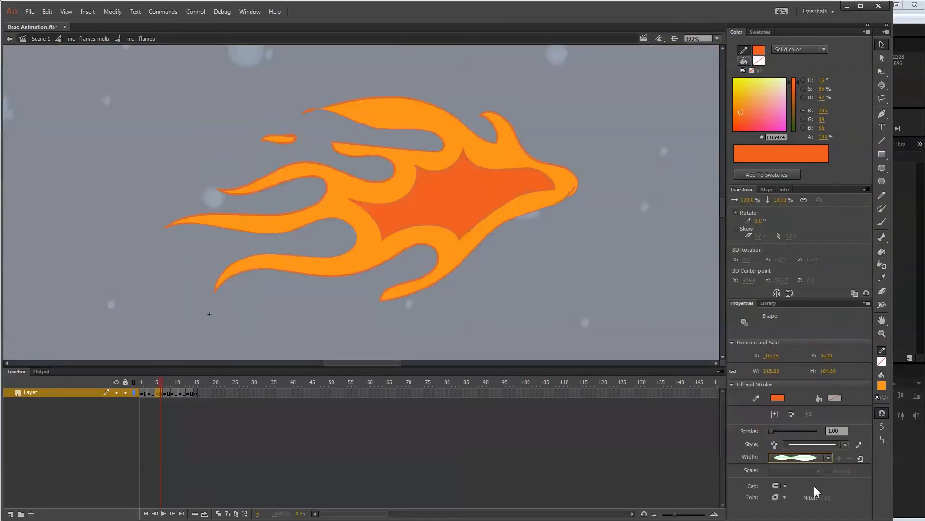
{"action": "left_click", "coordinate": [596, 289]}
{"action": "left_click", "coordinate": [293, 138]}
{"action": "key", "text": "Delete"}
{"action": "left_click", "coordinate": [572, 192]}
Apply the thicker variable-width outline to the flame and its sparks on frame 8.
{"action": "left_click", "coordinate": [168, 392]}
{"action": "key", "text": "s"}
{"action": "key", "text": "v"}
{"action": "left_click", "coordinate": [359, 251]}
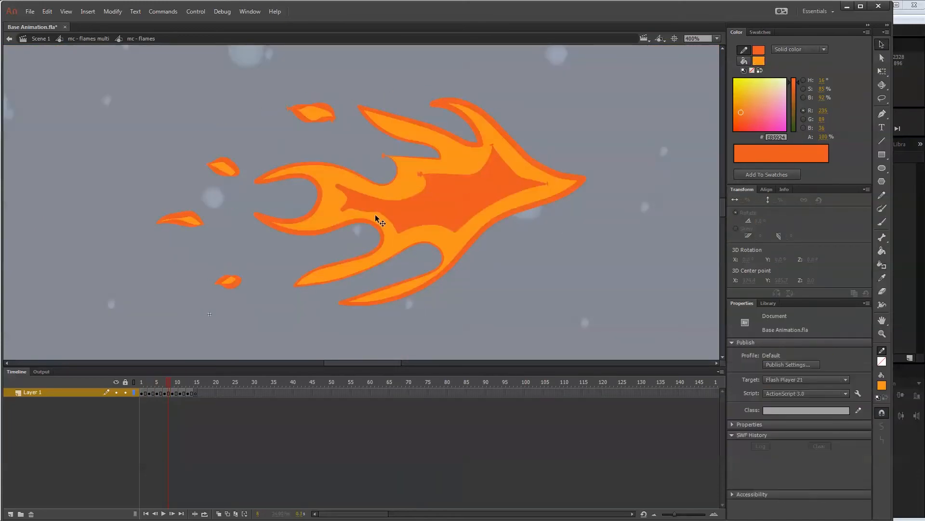
{"action": "left_click", "coordinate": [495, 218]}
{"action": "left_click", "coordinate": [827, 458]}
{"action": "left_click", "coordinate": [819, 494]}
Apply the thicker variable-width outline to the flame and its sparks on frame 10.
{"action": "left_click", "coordinate": [176, 393]}
{"action": "key", "text": "s"}
{"action": "left_click", "coordinate": [828, 458]}
{"action": "left_click", "coordinate": [819, 494]}
{"action": "left_click", "coordinate": [259, 153]}
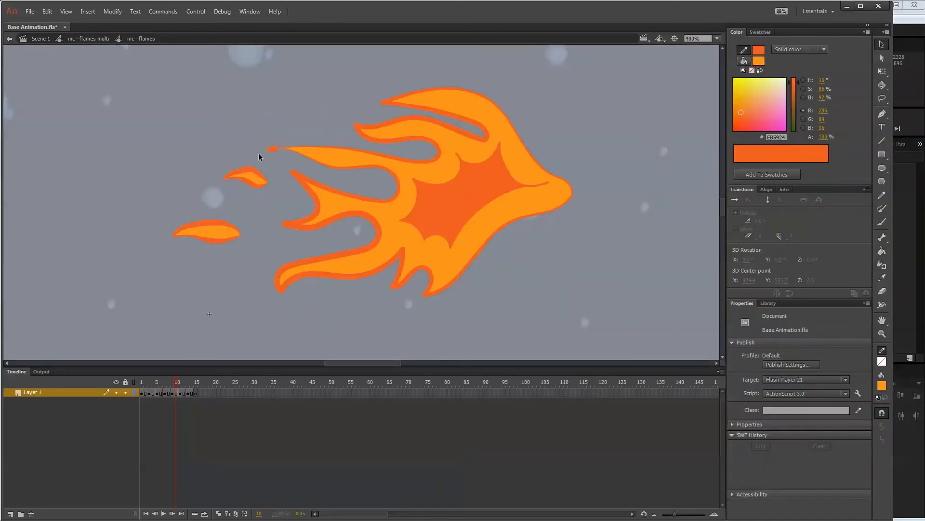
Apply the variable-width profile to the flame outline on frame 12.
{"action": "left_click", "coordinate": [184, 393]}
{"action": "left_click", "coordinate": [828, 458]}
{"action": "left_click", "coordinate": [819, 494]}
{"action": "left_click", "coordinate": [558, 209]}
Give the flame outline on frame 13 the variable-width profile at stroke size 3, delete the stray strokes at its tip, and scrub back to frame 1.
{"action": "left_click", "coordinate": [188, 393]}
{"action": "left_click", "coordinate": [828, 457]}
{"action": "left_click", "coordinate": [819, 494]}
{"action": "left_click", "coordinate": [565, 201]}
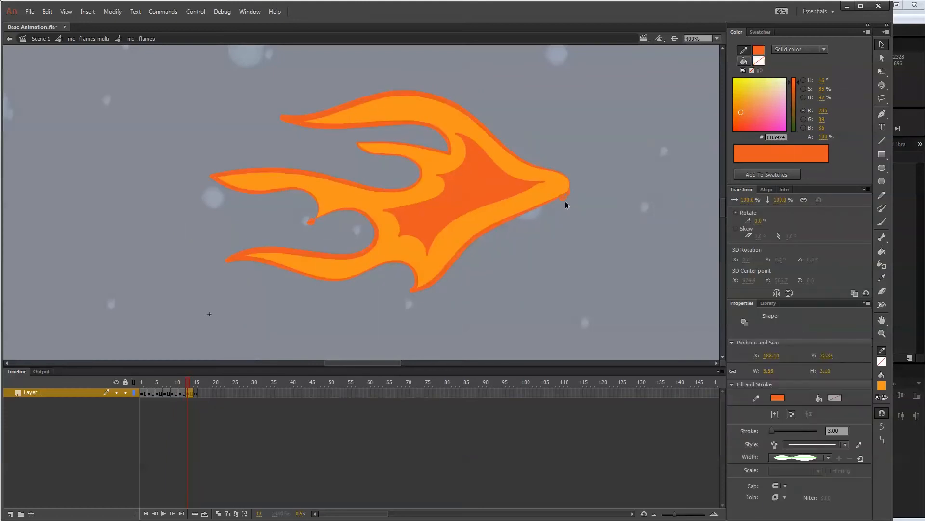
{"action": "key", "text": "Delete"}
{"action": "left_click", "coordinate": [570, 193]}
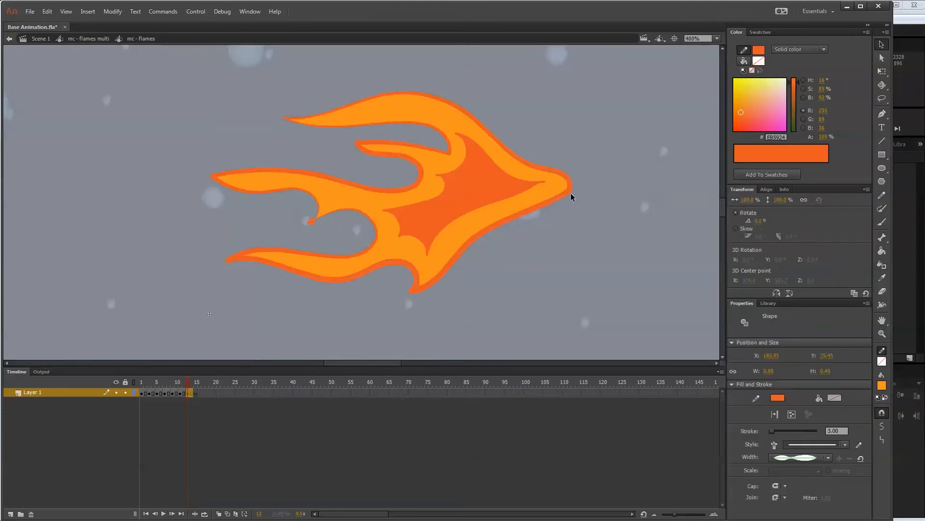
{"action": "key", "text": "Delete"}
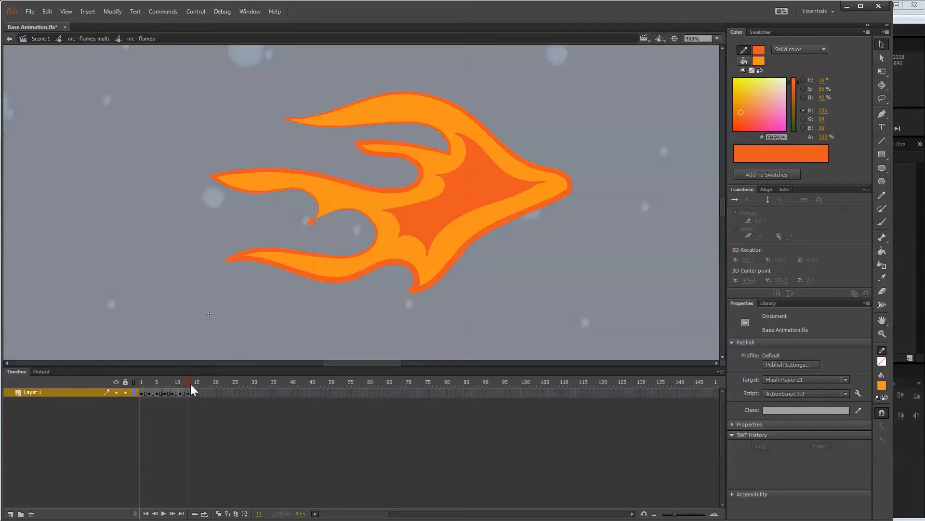
{"action": "left_click_drag", "start_coordinate": [190, 384], "coordinate": [138, 383]}
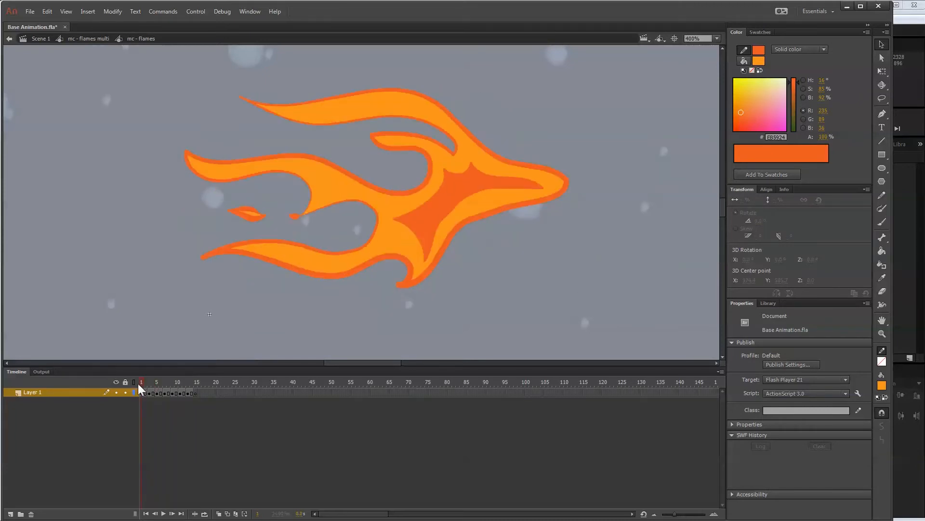
Preview the mc - flames multi symbol with loop playback across its full 28 frames, and switch looping off again.
{"action": "left_click", "coordinate": [92, 38]}
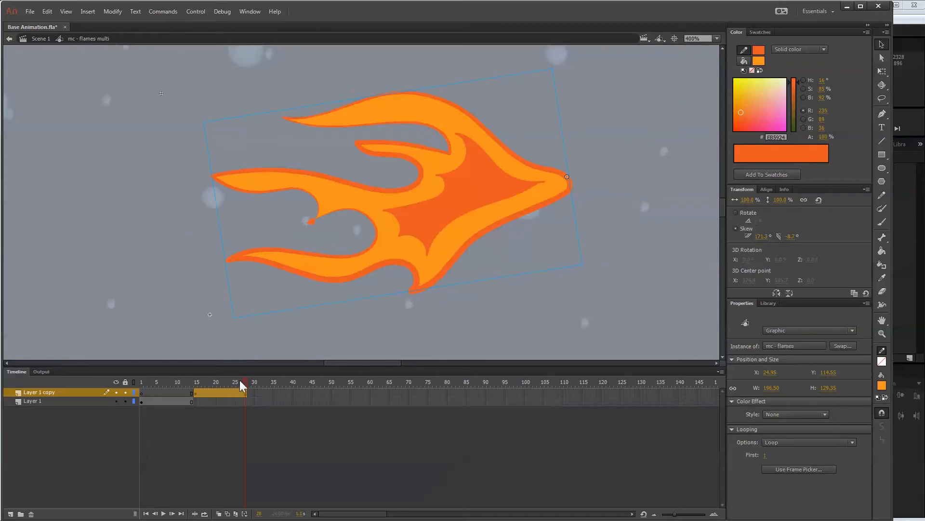
{"action": "left_click_drag", "start_coordinate": [239, 380], "coordinate": [199, 381]}
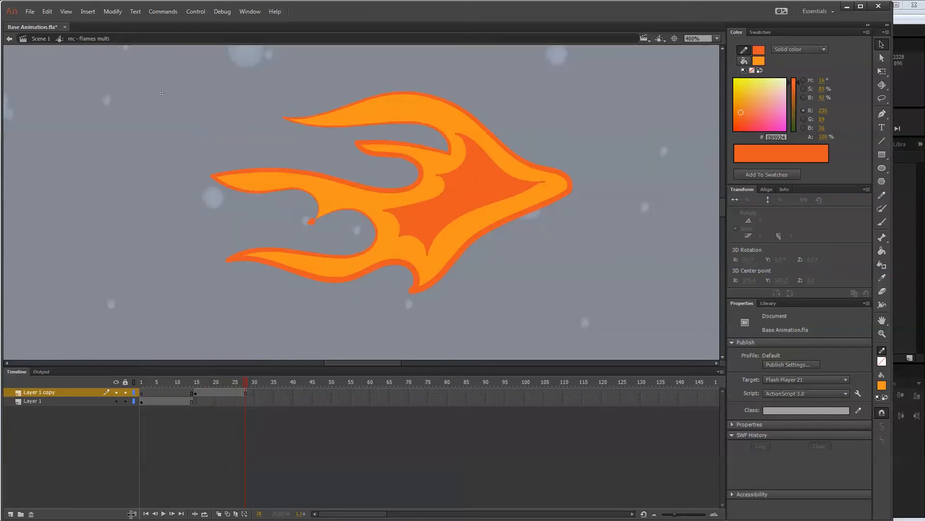
{"action": "left_click", "coordinate": [205, 513]}
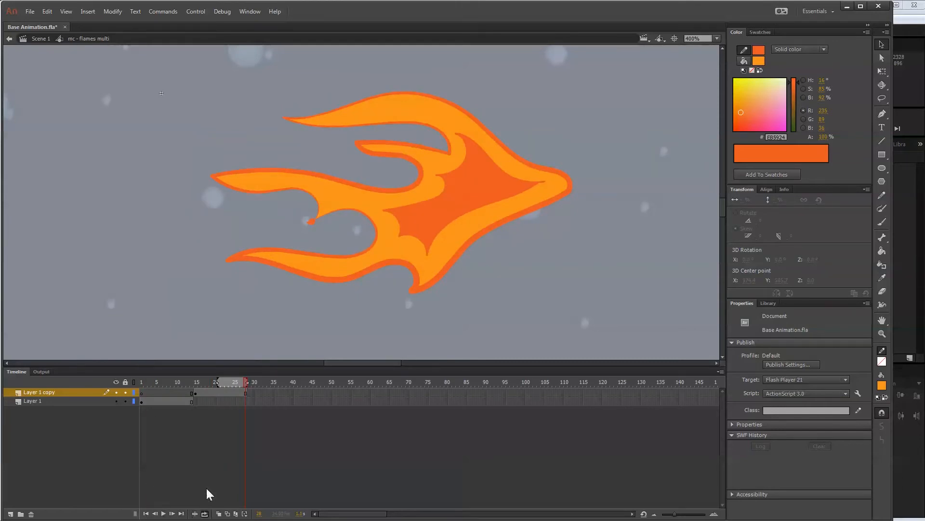
{"action": "left_click_drag", "start_coordinate": [218, 382], "coordinate": [139, 381]}
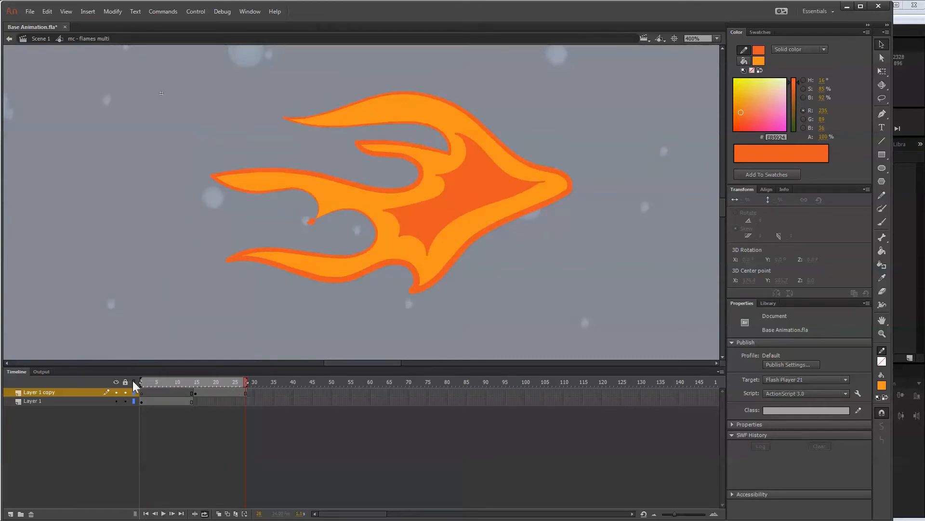
{"action": "key", "text": "Return"}
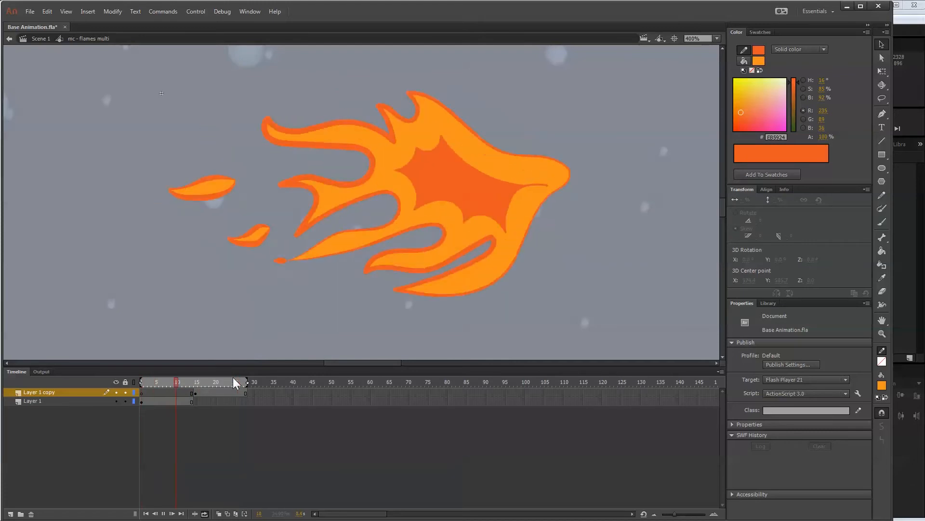
{"action": "left_click", "coordinate": [222, 382]}
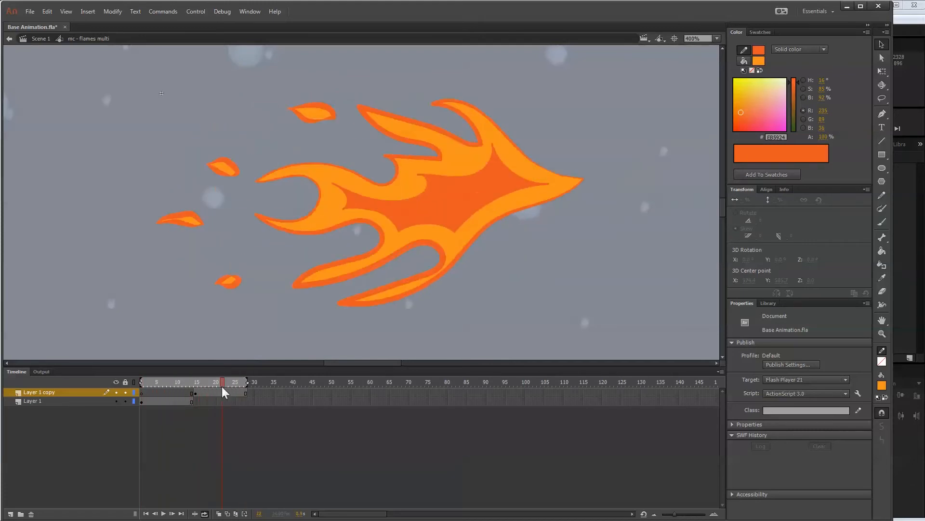
{"action": "left_click", "coordinate": [205, 513]}
Return to Scene 1 at 100% zoom and scrub through the timeline to review the flames on the flying rocket.
{"action": "left_click", "coordinate": [53, 38]}
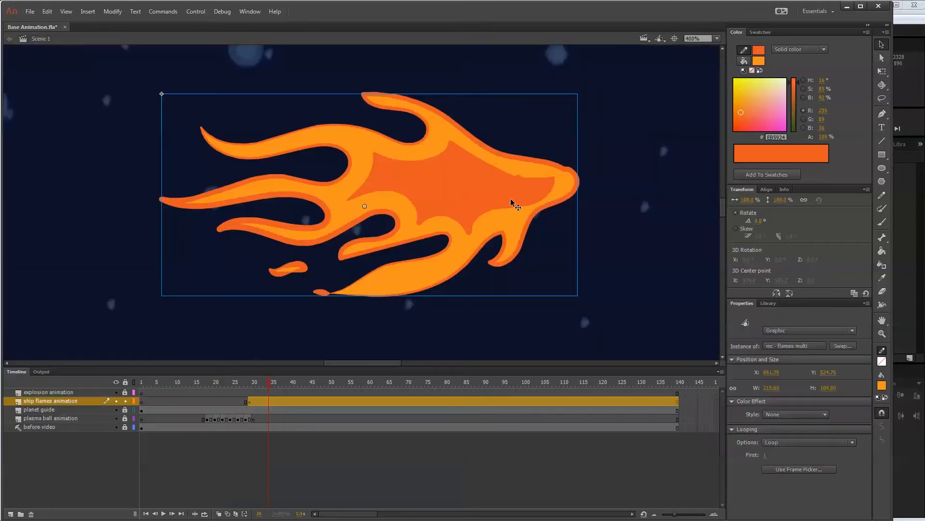
{"action": "key", "text": "ctrl+1"}
{"action": "left_click_drag", "start_coordinate": [265, 378], "coordinate": [546, 383]}
{"action": "left_click_drag", "start_coordinate": [477, 388], "coordinate": [242, 389]}
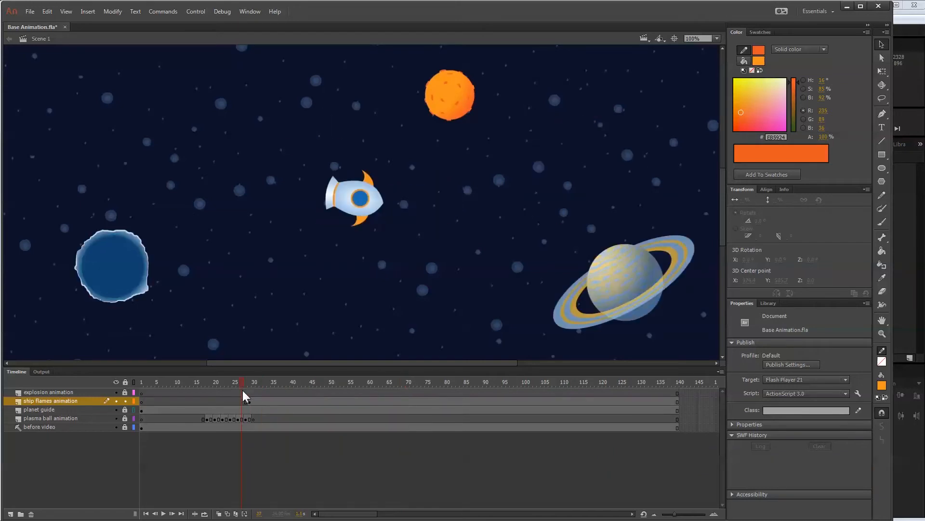
Lock the ship flames animation layer, unlock the explosion animation layer, and add a blank keyframe to it at frame 30.
{"action": "left_click", "coordinate": [125, 401]}
{"action": "left_click", "coordinate": [125, 392]}
{"action": "mouse_move", "coordinate": [242, 381]}
{"action": "left_mouse_down"}
{"action": "mouse_move", "coordinate": [204, 381]}
{"action": "mouse_move", "coordinate": [255, 386]}
{"action": "left_mouse_up"}
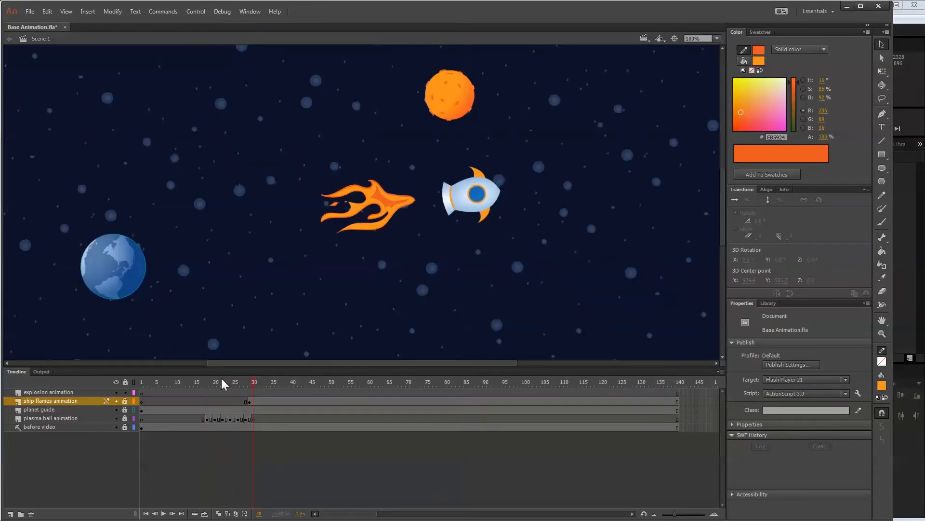
{"action": "left_click", "coordinate": [253, 392]}
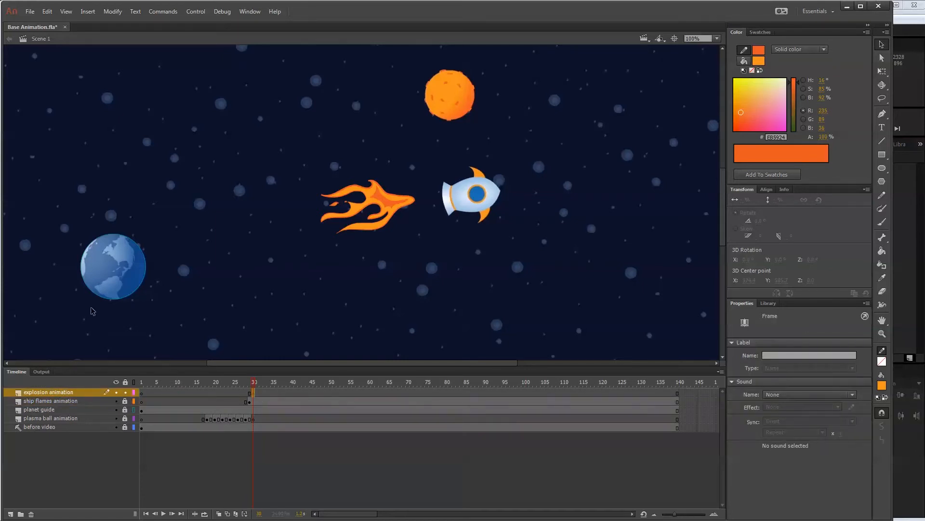
Hide the ship flames animation and plasma ball animation layers, keeping the planet guide visible.
{"action": "left_click", "coordinate": [116, 409]}
{"action": "left_click", "coordinate": [116, 408]}
{"action": "left_click", "coordinate": [116, 401]}
{"action": "left_click", "coordinate": [115, 400]}
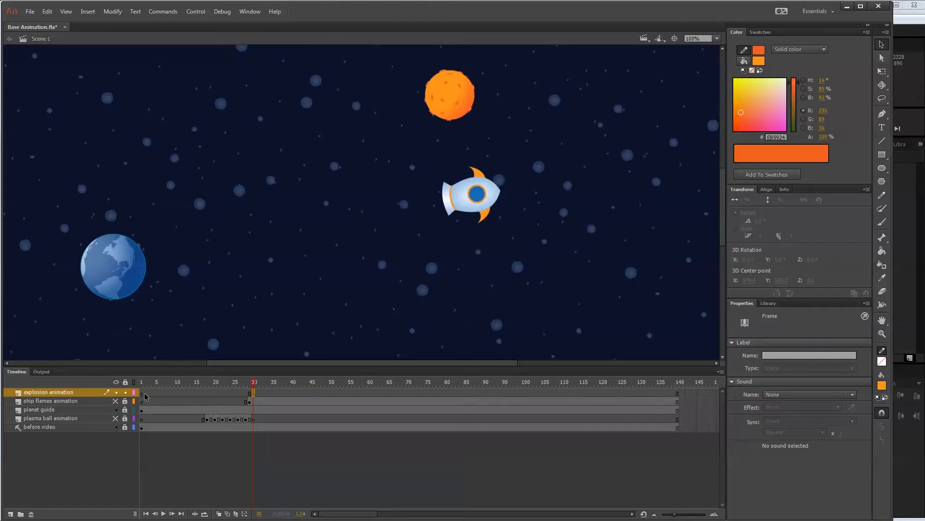
Zoom to 200% on the blue planet and activate the Brush tool for the explosion animation layer.
{"action": "left_click_drag", "start_coordinate": [461, 359], "coordinate": [361, 363]}
{"action": "key", "text": "ctrl+equal"}
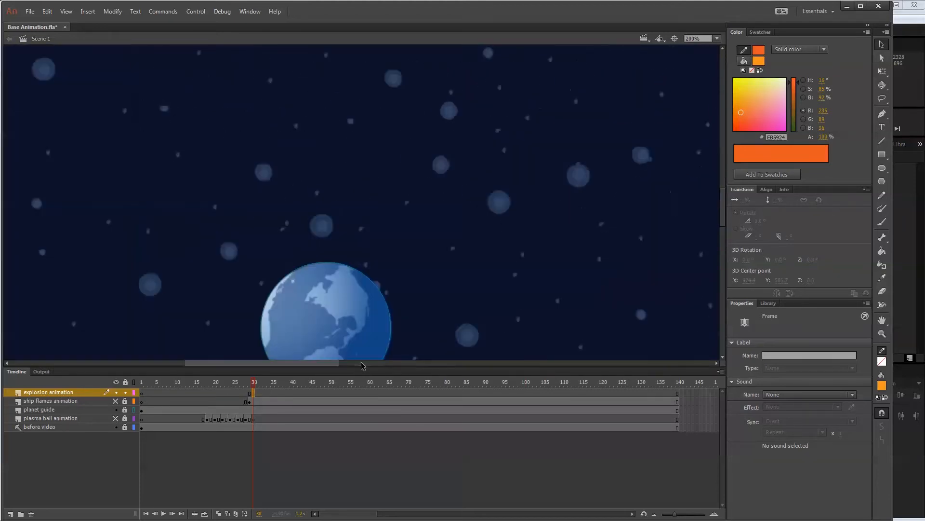
{"action": "left_click_drag", "start_coordinate": [721, 207], "coordinate": [720, 225]}
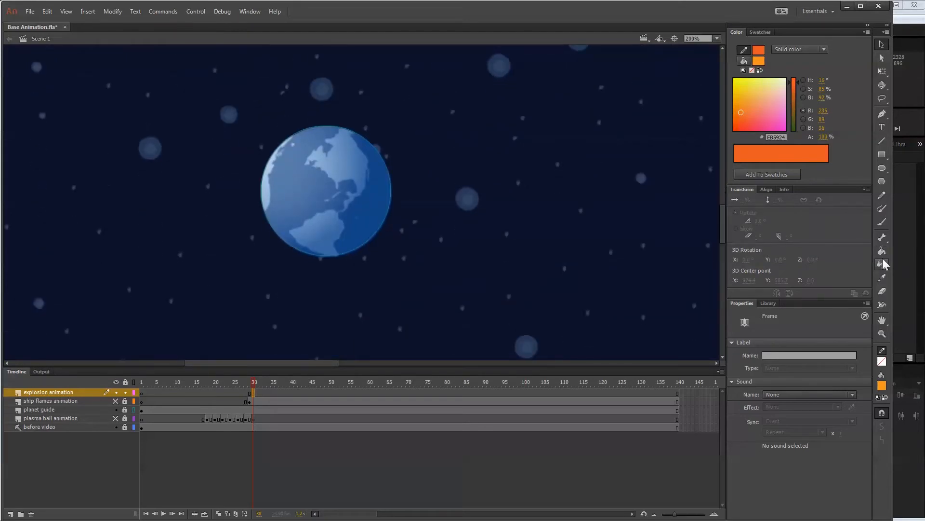
{"action": "left_click", "coordinate": [882, 222]}
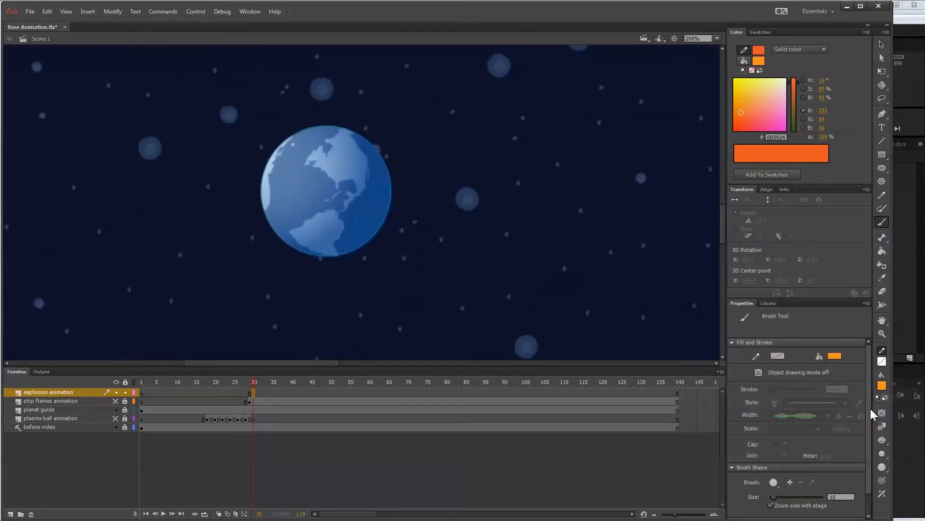
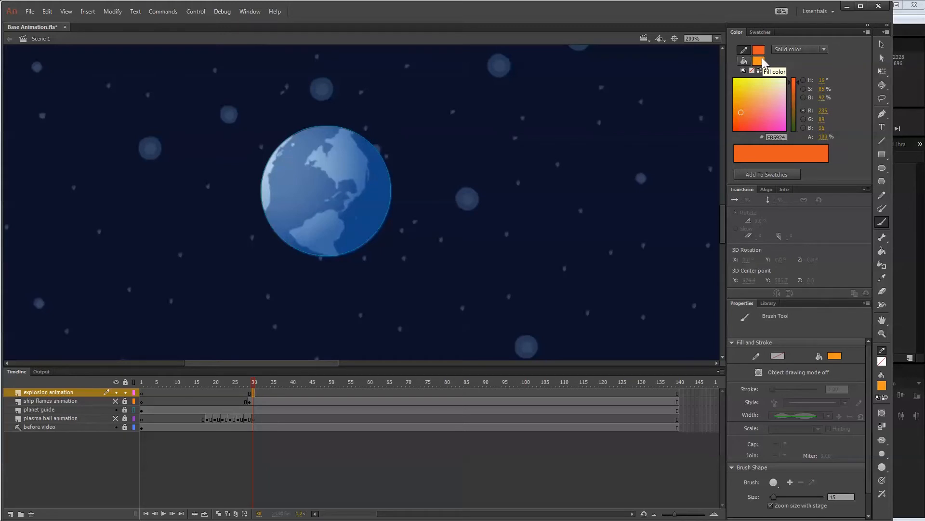
Set the brush fill to a radial gradient from dark orange #EB5924 at its centre to white at its edge.
{"action": "left_click", "coordinate": [759, 60]}
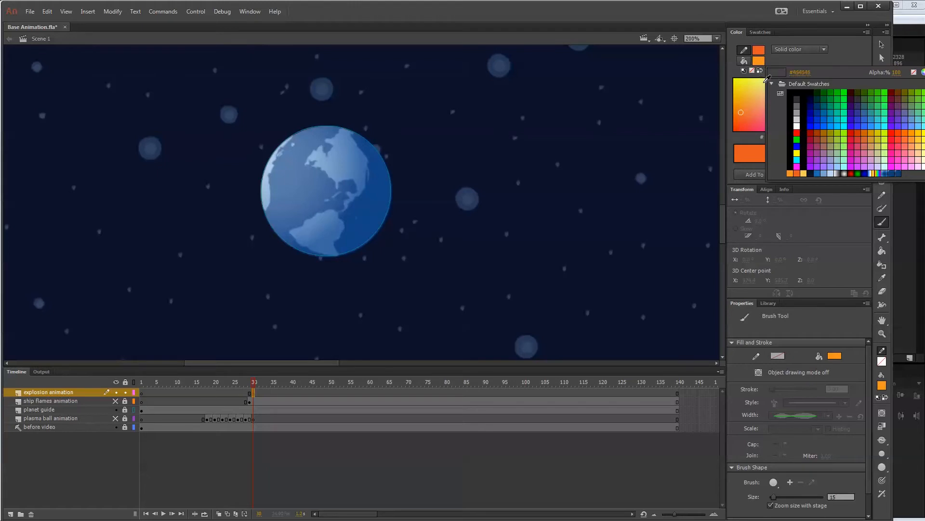
{"action": "left_click", "coordinate": [846, 174]}
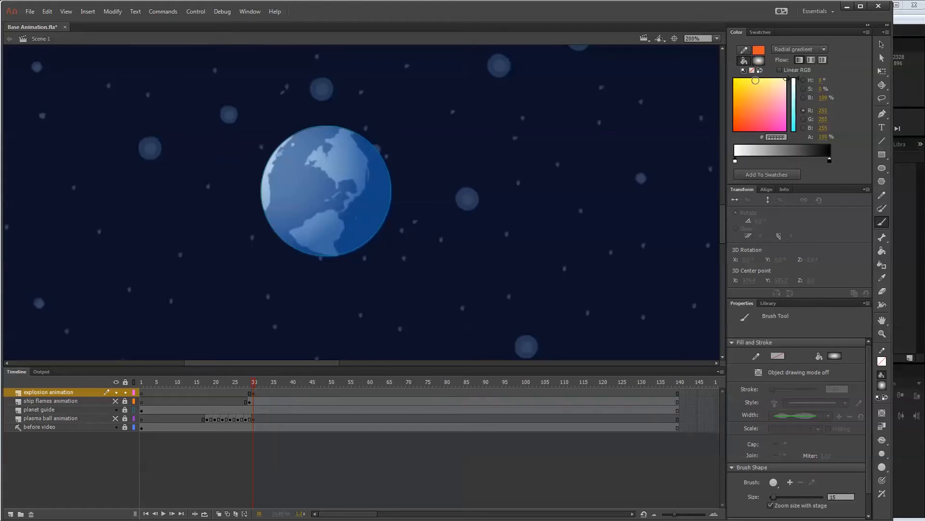
{"action": "left_click", "coordinate": [830, 160]}
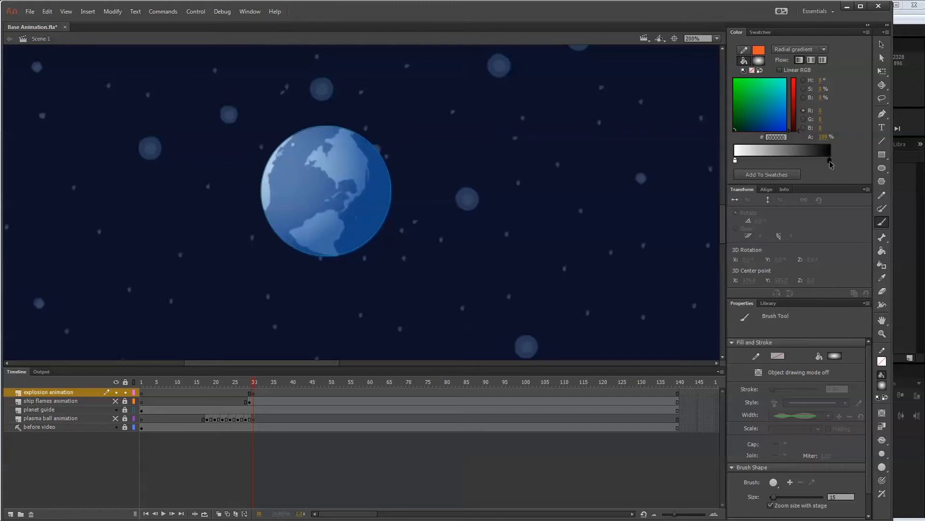
{"action": "left_click", "coordinate": [829, 160]}
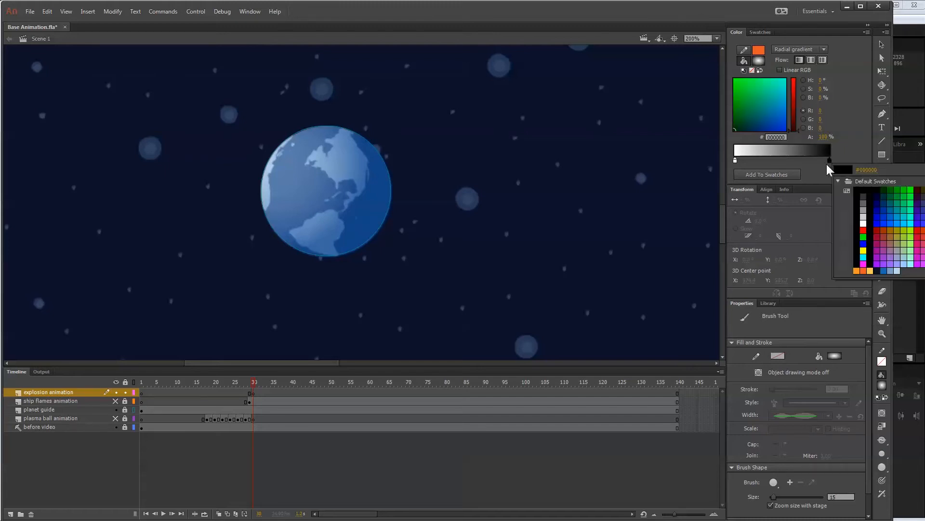
{"action": "left_click", "coordinate": [863, 223]}
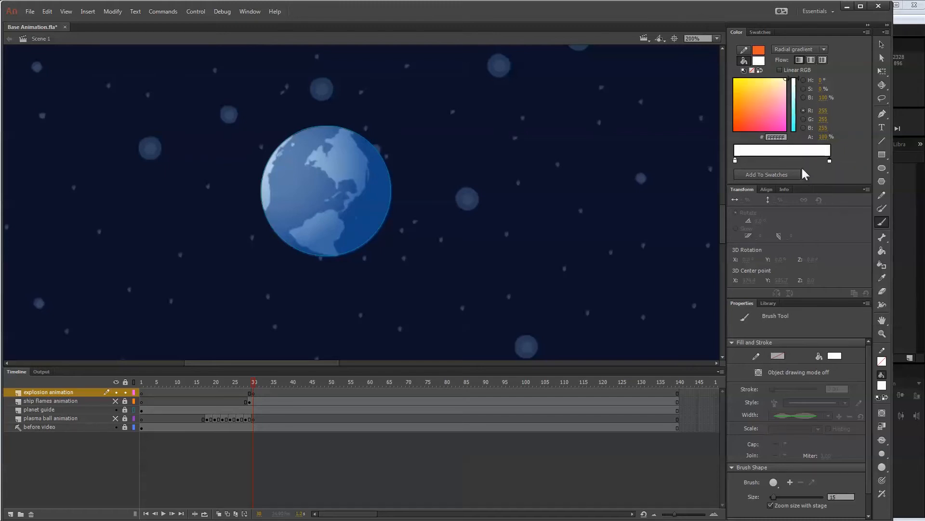
{"action": "left_click", "coordinate": [736, 161]}
{"action": "left_click", "coordinate": [736, 161]}
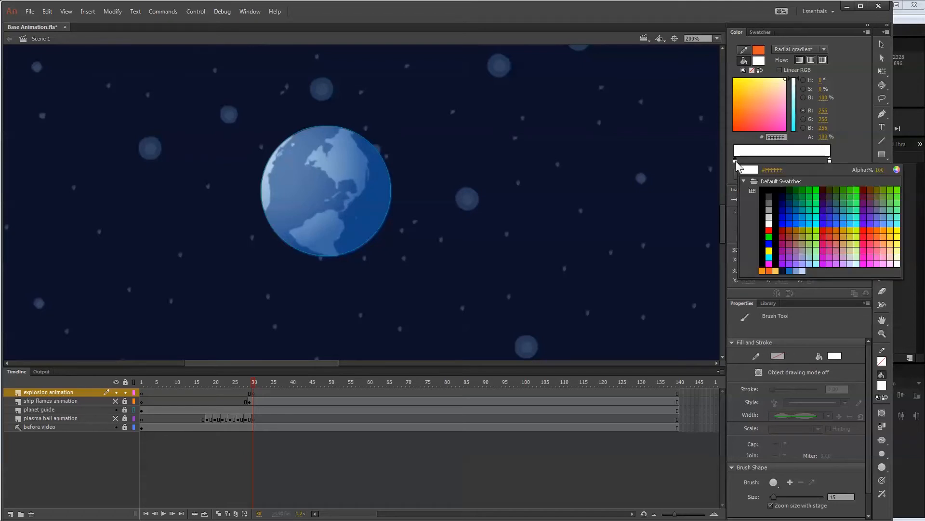
{"action": "left_click", "coordinate": [770, 270]}
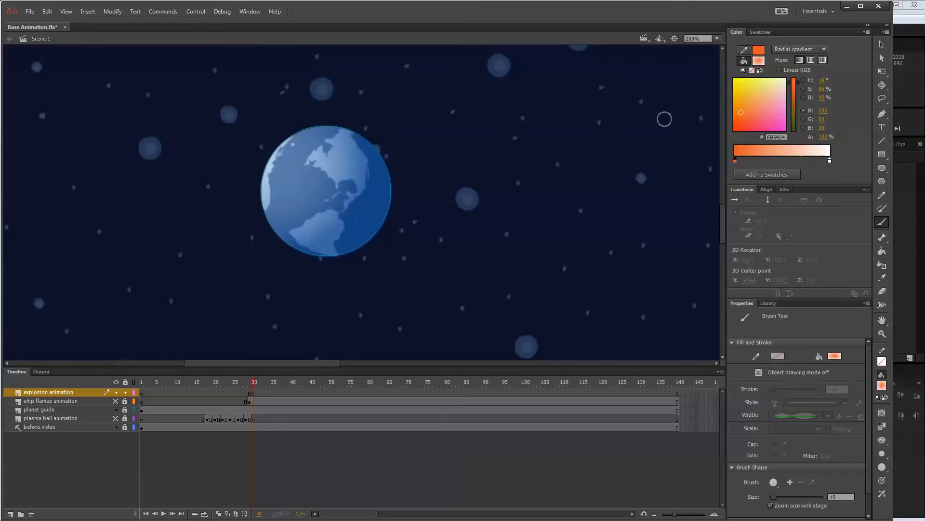
Refine the gradient with an orange #F7941E middle stop and the white stop moved slightly inward, and save it as a swatch.
{"action": "left_click", "coordinate": [780, 155]}
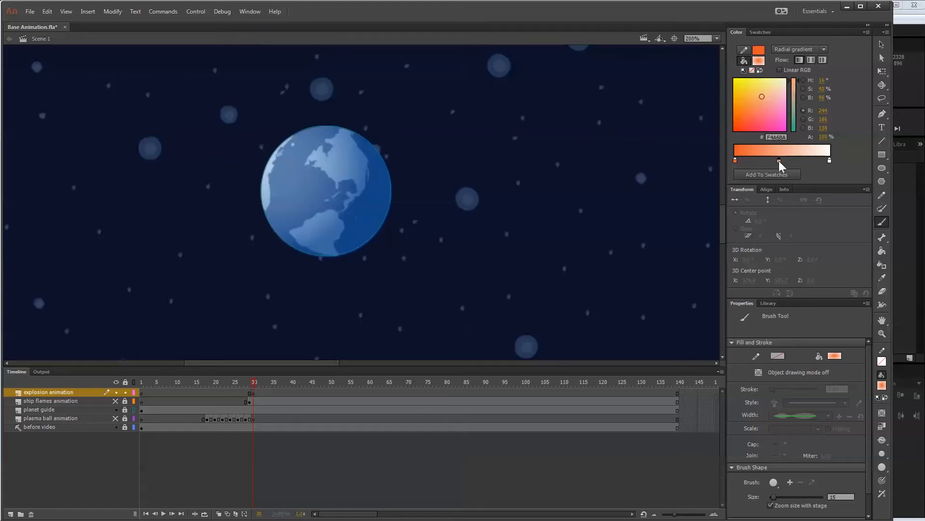
{"action": "left_click", "coordinate": [780, 161]}
{"action": "left_click", "coordinate": [806, 268]}
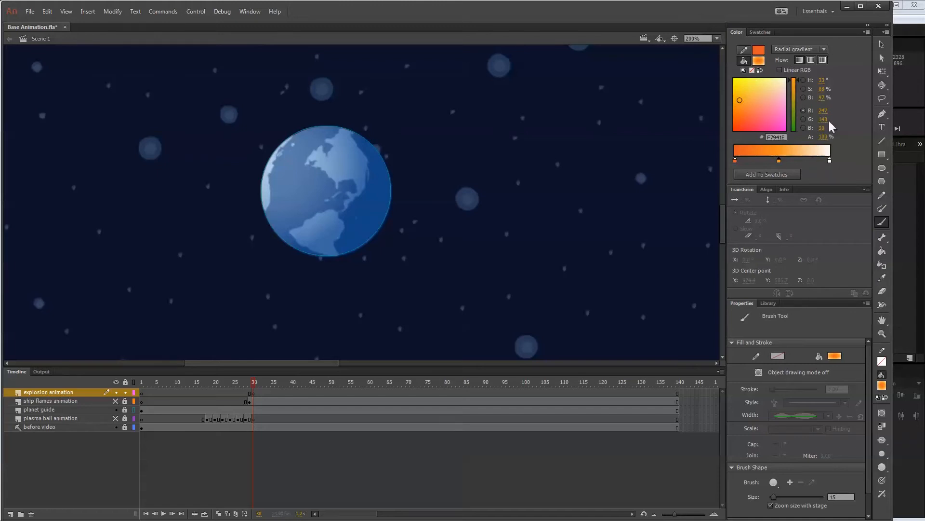
{"action": "left_click", "coordinate": [830, 161]}
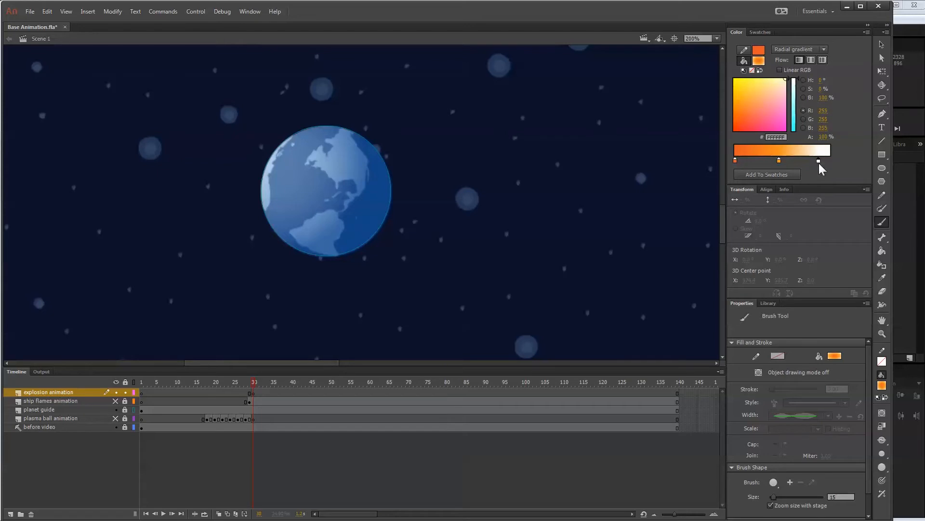
{"action": "left_click_drag", "start_coordinate": [819, 163], "coordinate": [778, 164]}
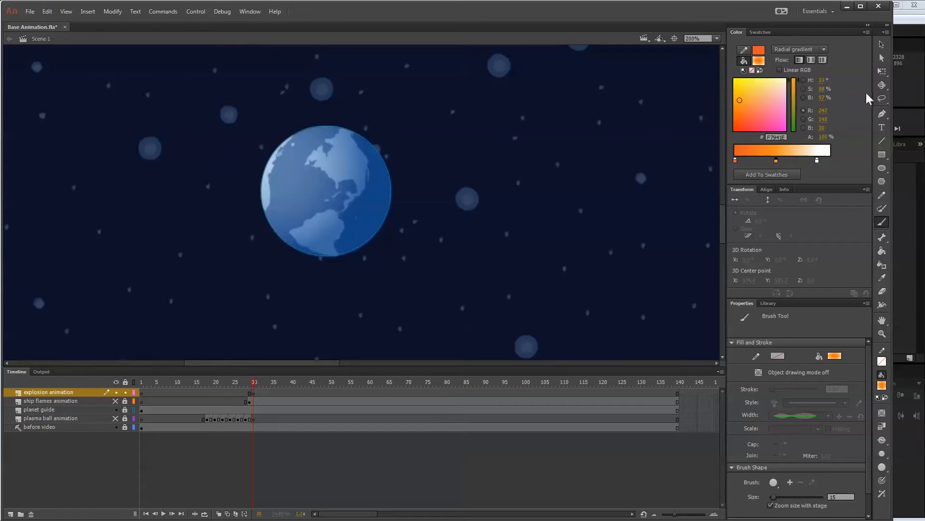
{"action": "left_click", "coordinate": [866, 32]}
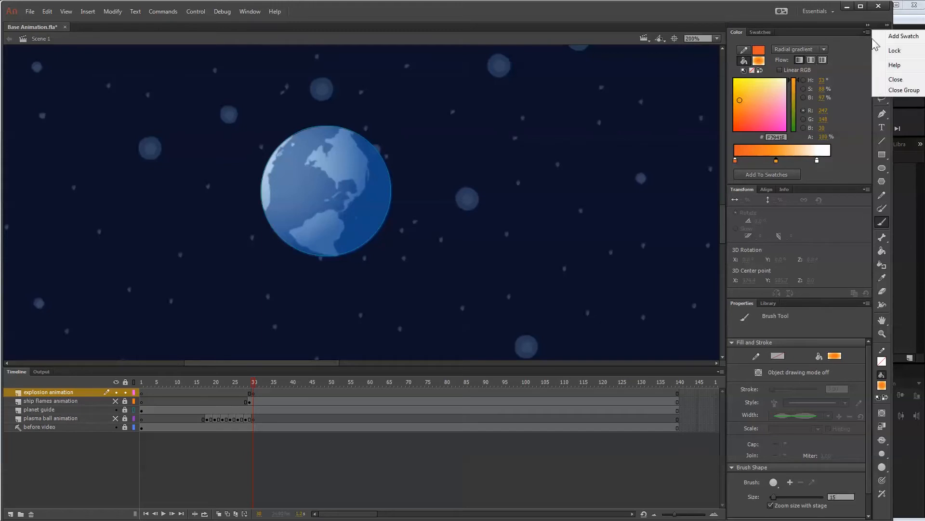
{"action": "left_click", "coordinate": [886, 37]}
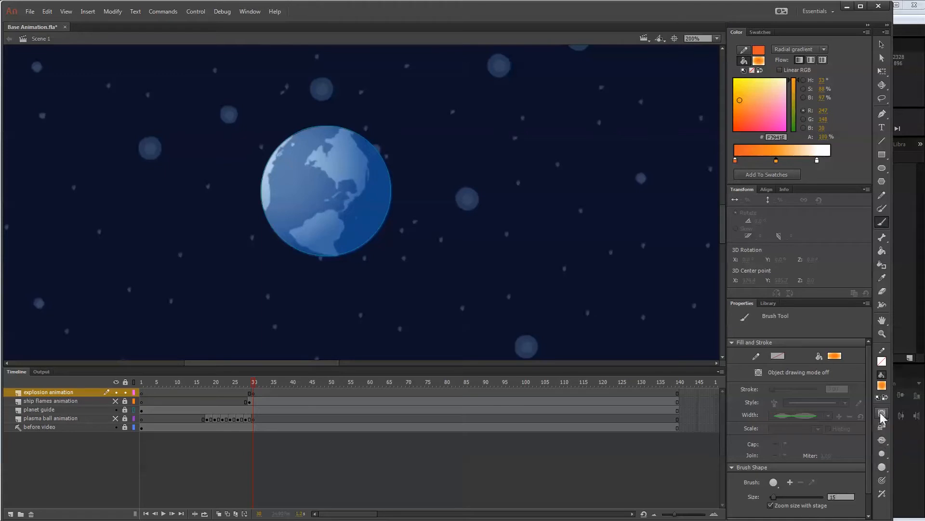
{"action": "left_click", "coordinate": [883, 215]}
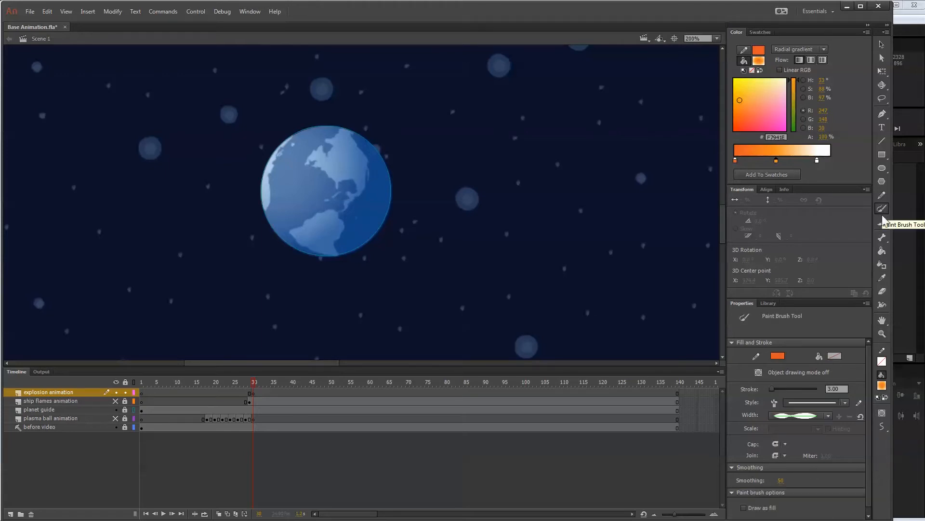
{"action": "left_click", "coordinate": [882, 222]}
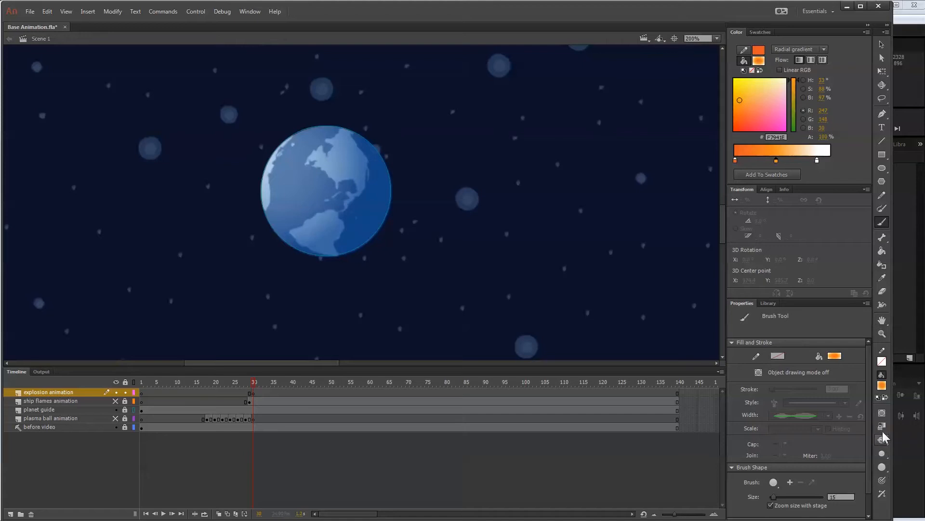
{"action": "left_click", "coordinate": [882, 208]}
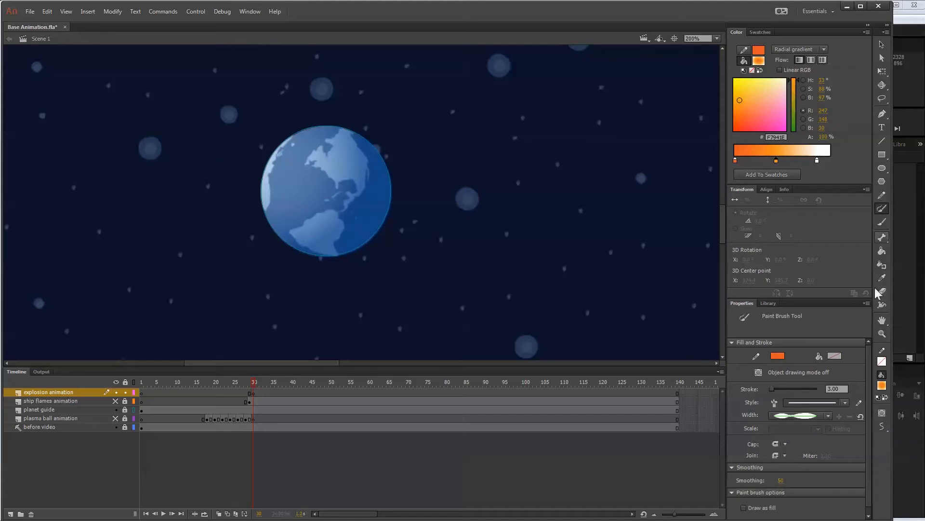
{"action": "left_click", "coordinate": [882, 222]}
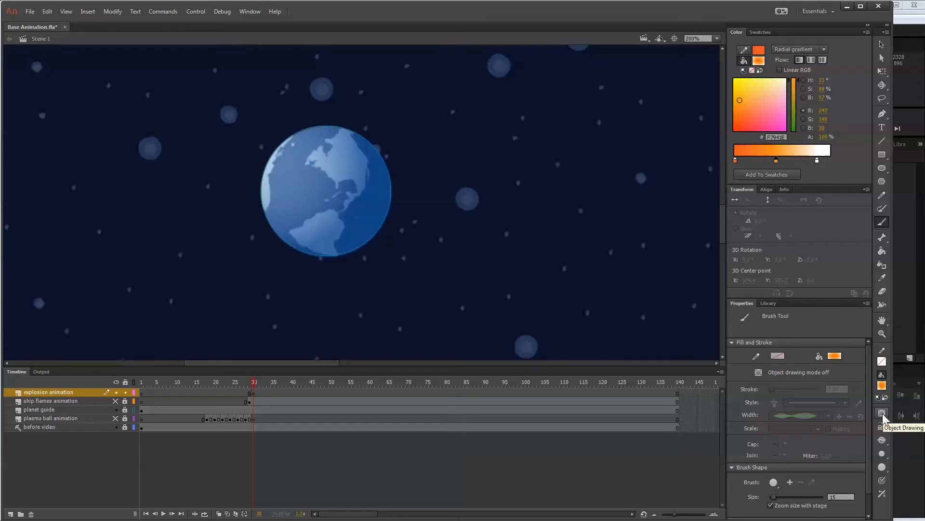
Keep the Brush tool in its normal paint mode, set its size to 20, and enable pressure sensitivity.
{"action": "left_click", "coordinate": [883, 441]}
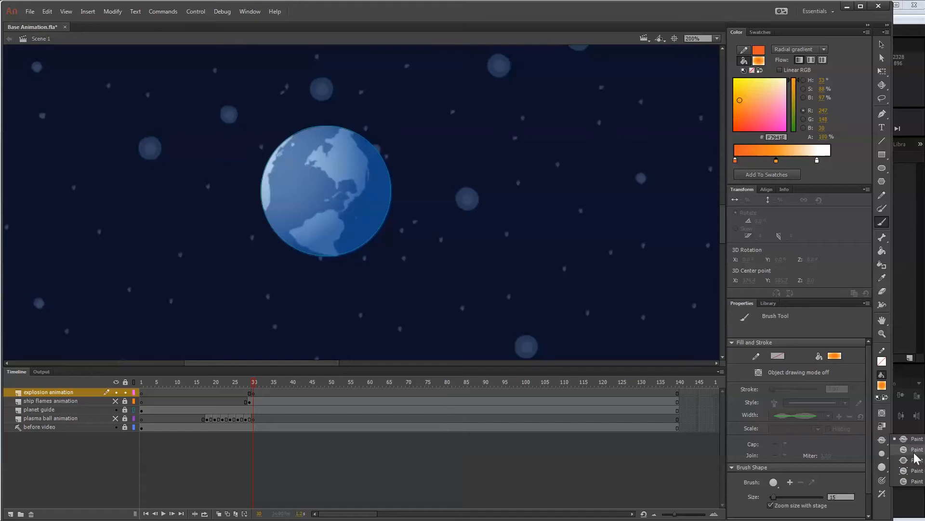
{"action": "left_click", "coordinate": [907, 440]}
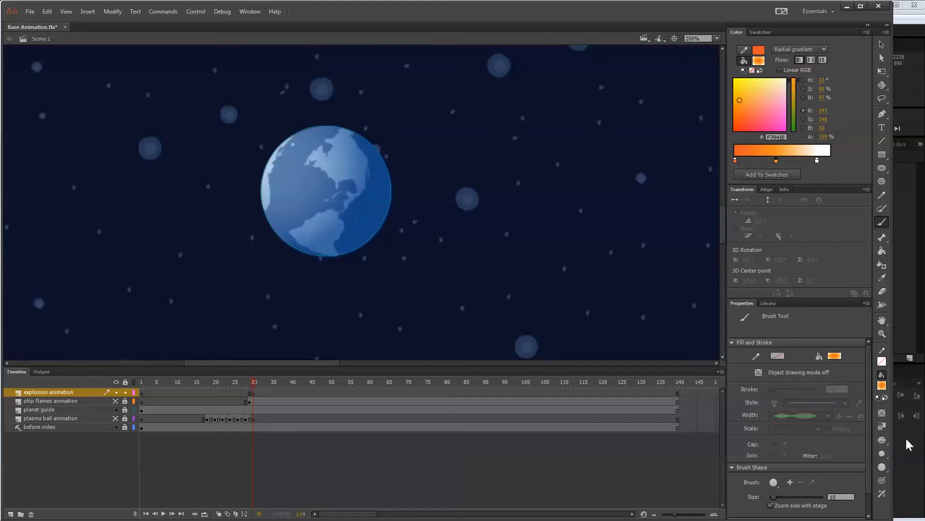
{"action": "left_click", "coordinate": [886, 454]}
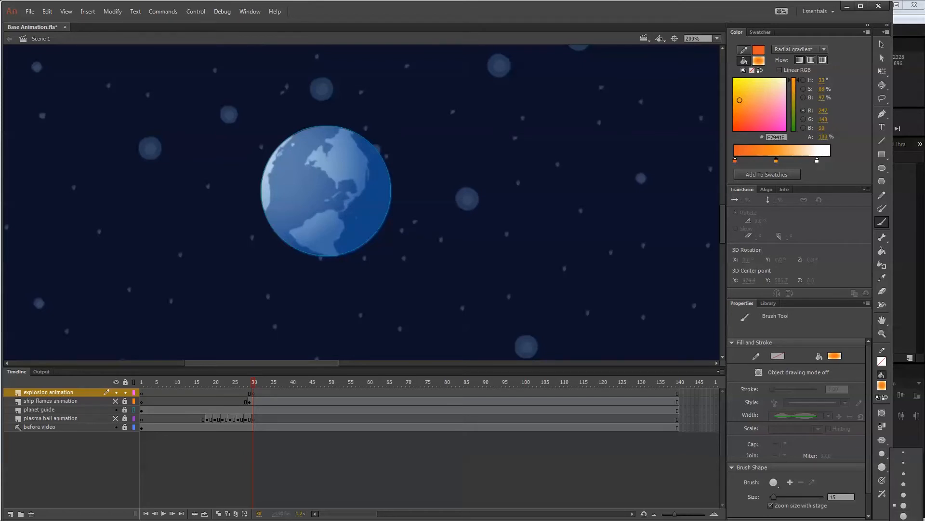
{"action": "left_click", "coordinate": [892, 499]}
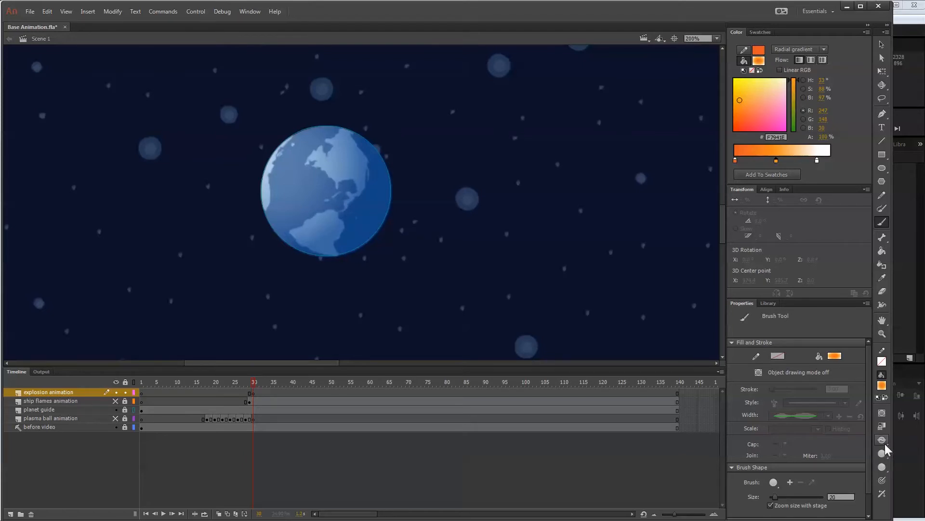
{"action": "left_click", "coordinate": [882, 481]}
Paint a small rounded gradient burst at the planet's centre in frame 30 of the explosion animation layer.
{"action": "left_click_drag", "start_coordinate": [323, 189], "coordinate": [319, 188]}
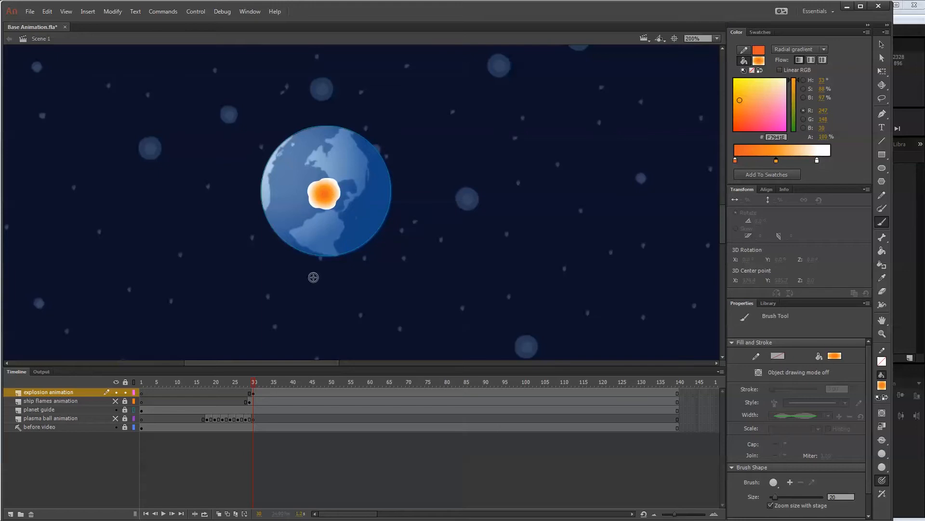
{"action": "left_click_drag", "start_coordinate": [328, 195], "coordinate": [329, 202]}
In a cleared keyframe at frame 32, with onion skinning reaching back to frame 30, paint a larger lobed burst over the planet.
{"action": "left_click", "coordinate": [263, 395]}
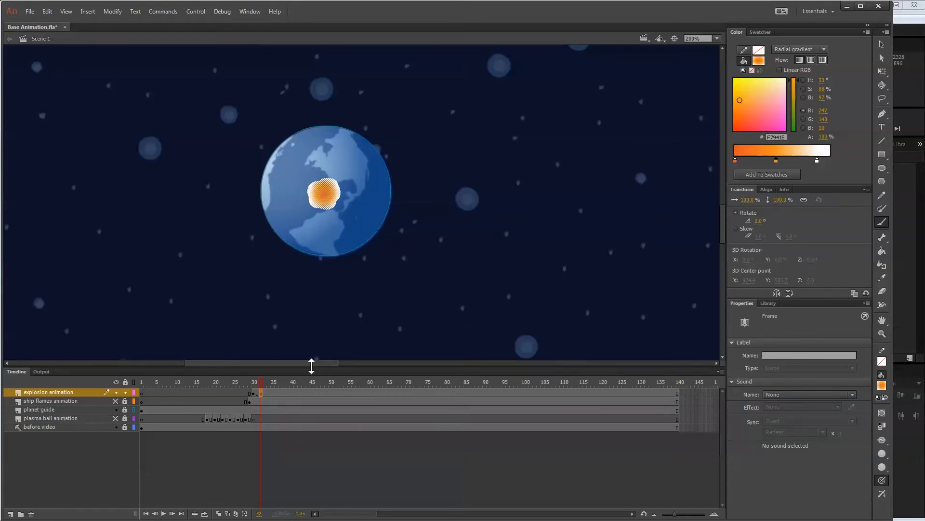
{"action": "key", "text": "Delete"}
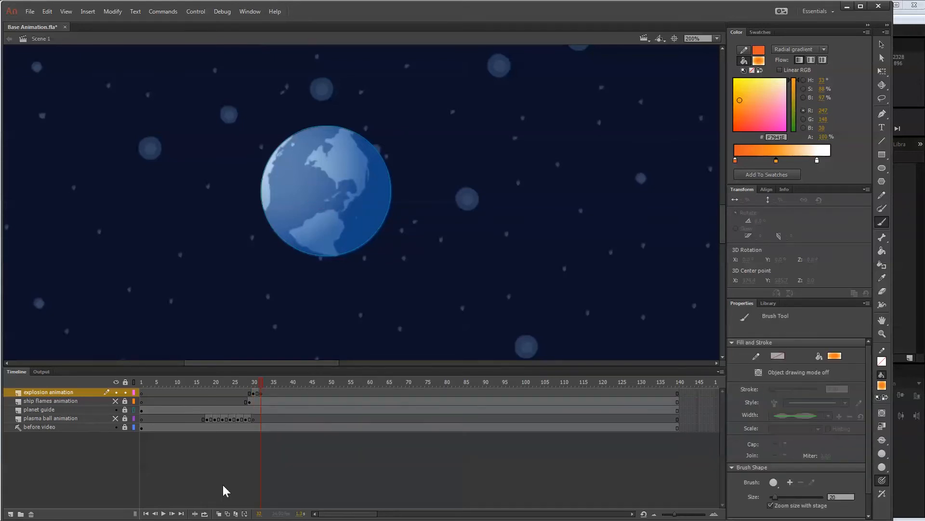
{"action": "left_click", "coordinate": [219, 514]}
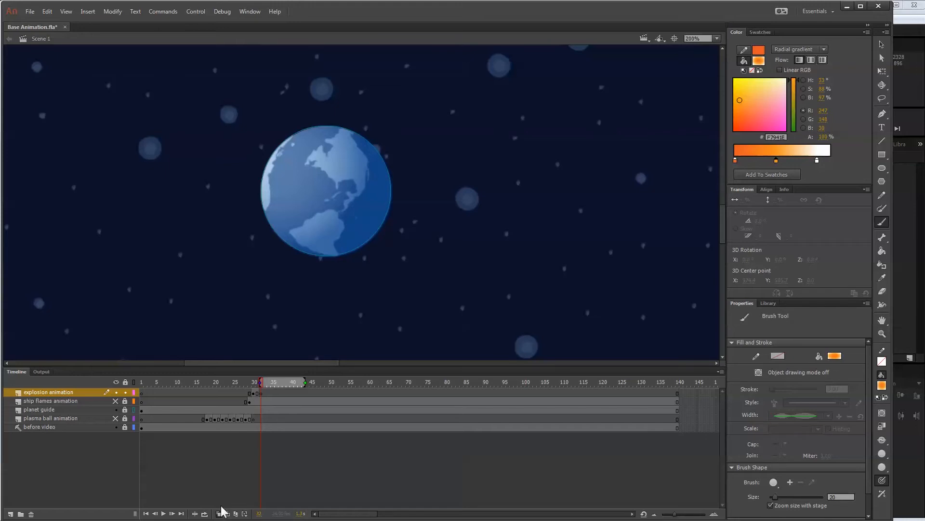
{"action": "left_click_drag", "start_coordinate": [260, 382], "coordinate": [252, 381]}
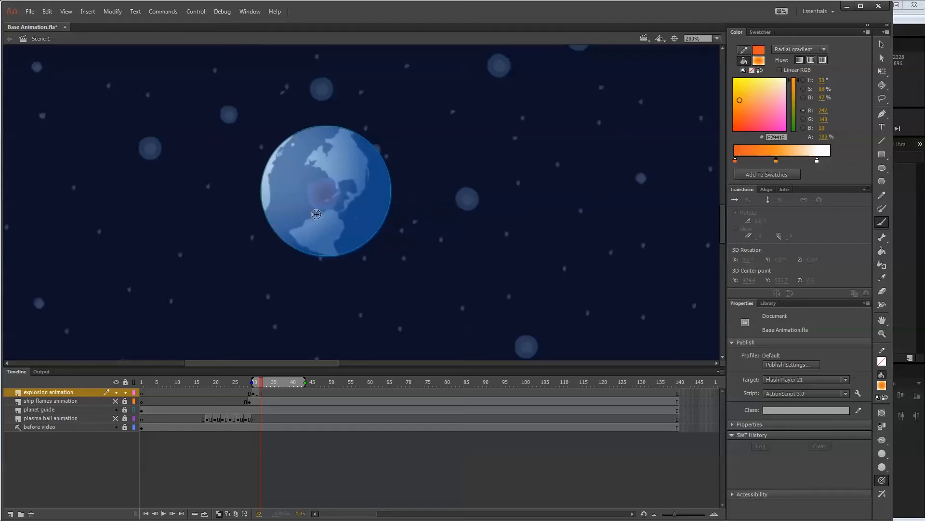
{"action": "mouse_move", "coordinate": [316, 214]}
{"action": "left_mouse_down"}
{"action": "mouse_move", "coordinate": [292, 203]}
{"action": "mouse_move", "coordinate": [297, 178]}
{"action": "mouse_move", "coordinate": [313, 181]}
{"action": "mouse_move", "coordinate": [323, 156]}
{"action": "mouse_move", "coordinate": [352, 187]}
{"action": "mouse_move", "coordinate": [345, 224]}
{"action": "mouse_move", "coordinate": [324, 224]}
{"action": "mouse_move", "coordinate": [302, 204]}
{"action": "mouse_move", "coordinate": [319, 174]}
{"action": "mouse_move", "coordinate": [344, 197]}
{"action": "mouse_move", "coordinate": [333, 218]}
{"action": "mouse_move", "coordinate": [320, 201]}
{"action": "mouse_move", "coordinate": [339, 177]}
{"action": "mouse_move", "coordinate": [357, 192]}
{"action": "mouse_move", "coordinate": [355, 203]}
{"action": "mouse_move", "coordinate": [320, 200]}
{"action": "mouse_move", "coordinate": [330, 187]}
{"action": "mouse_move", "coordinate": [332, 207]}
{"action": "mouse_move", "coordinate": [332, 193]}
{"action": "left_mouse_up"}
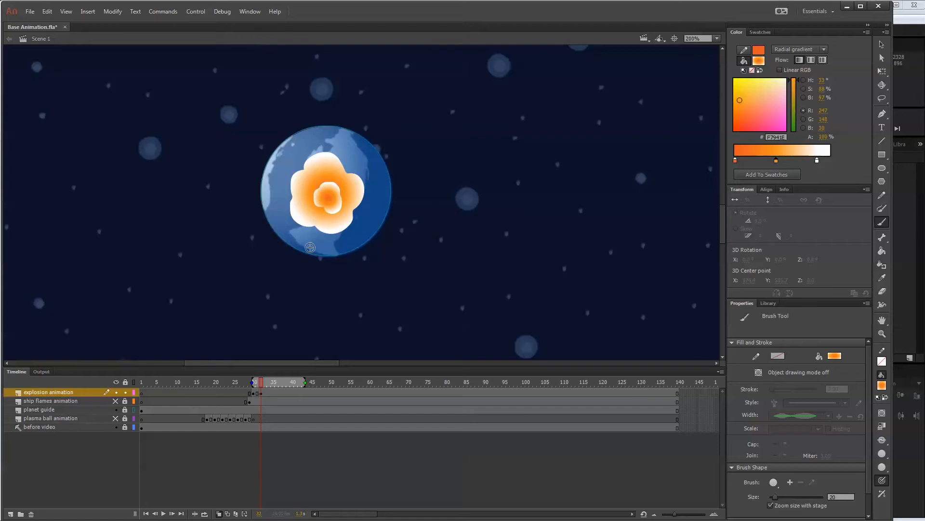
In a cleared keyframe at frame 34, brush a lumpy cloud outline around the whole planet and fill it with the gradient.
{"action": "left_click", "coordinate": [269, 392]}
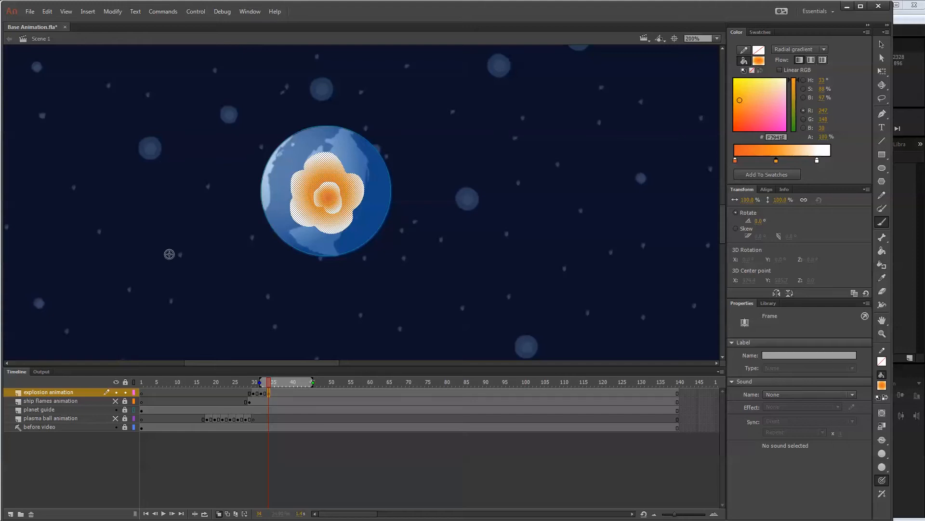
{"action": "key", "text": "Delete"}
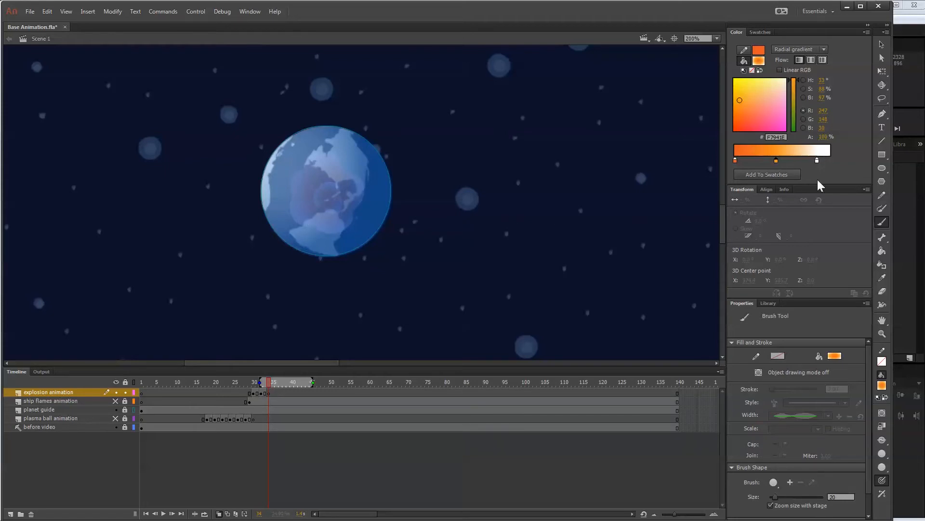
{"action": "key", "text": "ctrl+minus"}
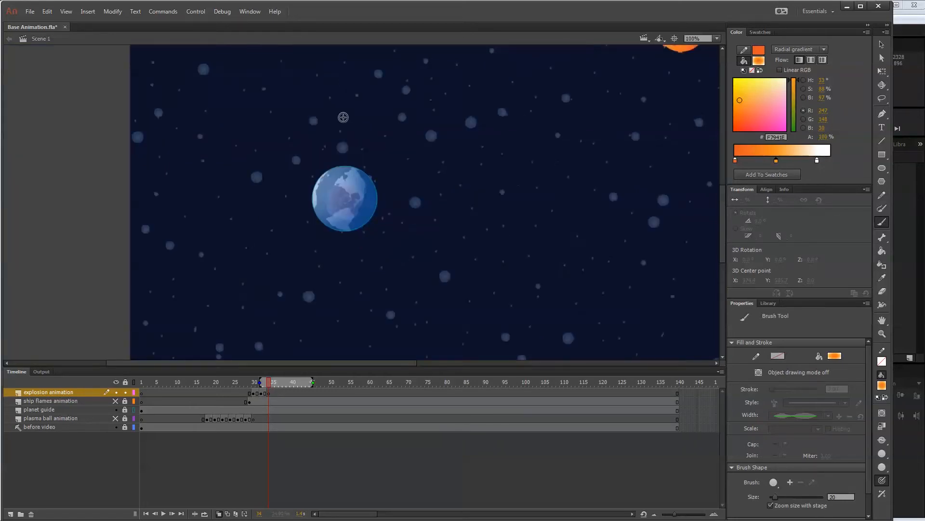
{"action": "mouse_move", "coordinate": [309, 226]}
{"action": "left_mouse_down"}
{"action": "mouse_move", "coordinate": [286, 173]}
{"action": "mouse_move", "coordinate": [304, 168]}
{"action": "mouse_move", "coordinate": [311, 153]}
{"action": "mouse_move", "coordinate": [344, 136]}
{"action": "mouse_move", "coordinate": [387, 160]}
{"action": "mouse_move", "coordinate": [402, 223]}
{"action": "mouse_move", "coordinate": [385, 240]}
{"action": "mouse_move", "coordinate": [379, 234]}
{"action": "mouse_move", "coordinate": [364, 248]}
{"action": "mouse_move", "coordinate": [340, 244]}
{"action": "mouse_move", "coordinate": [329, 254]}
{"action": "mouse_move", "coordinate": [306, 231]}
{"action": "left_mouse_up"}
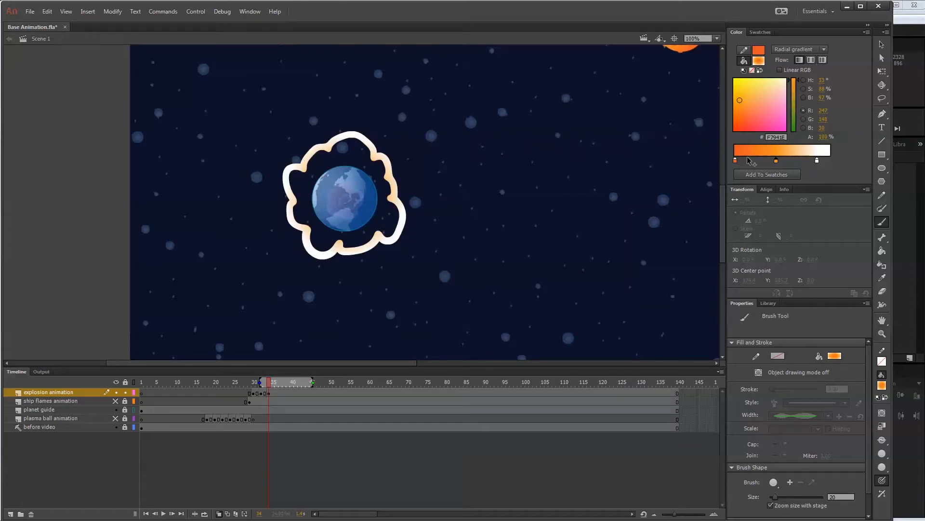
{"action": "left_click", "coordinate": [882, 251]}
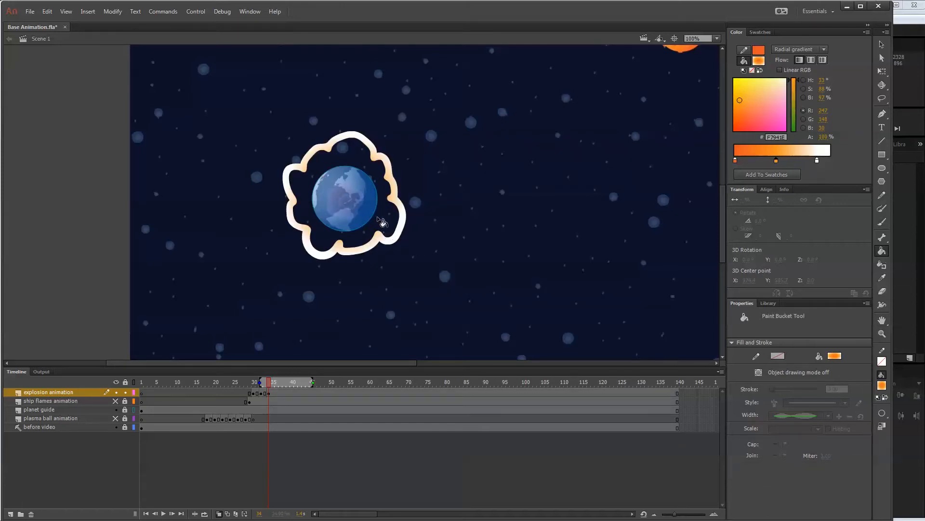
{"action": "left_click", "coordinate": [380, 221]}
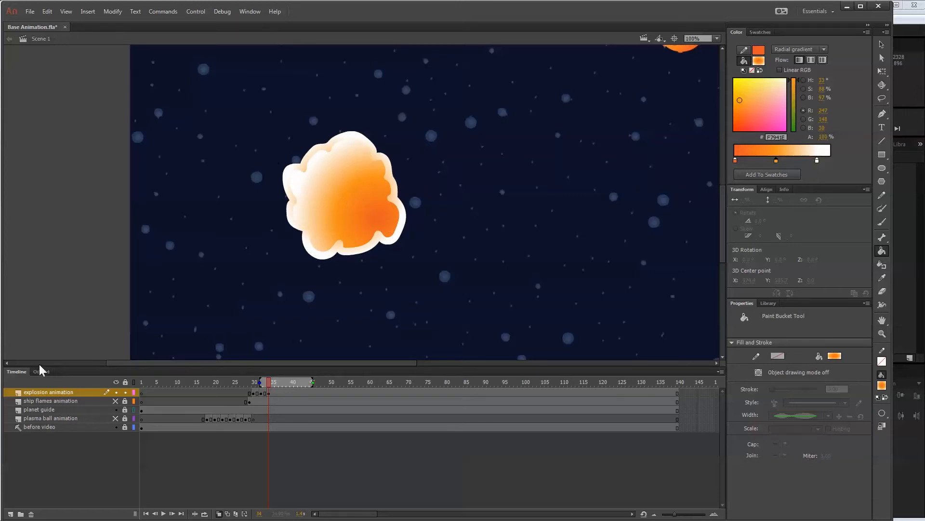
Select the fill and outline of frame 34's cloud, recolour both a solid olive, and reapply the orange radial gradient across the whole shape.
{"action": "left_click", "coordinate": [882, 45]}
{"action": "left_click", "coordinate": [389, 192]}
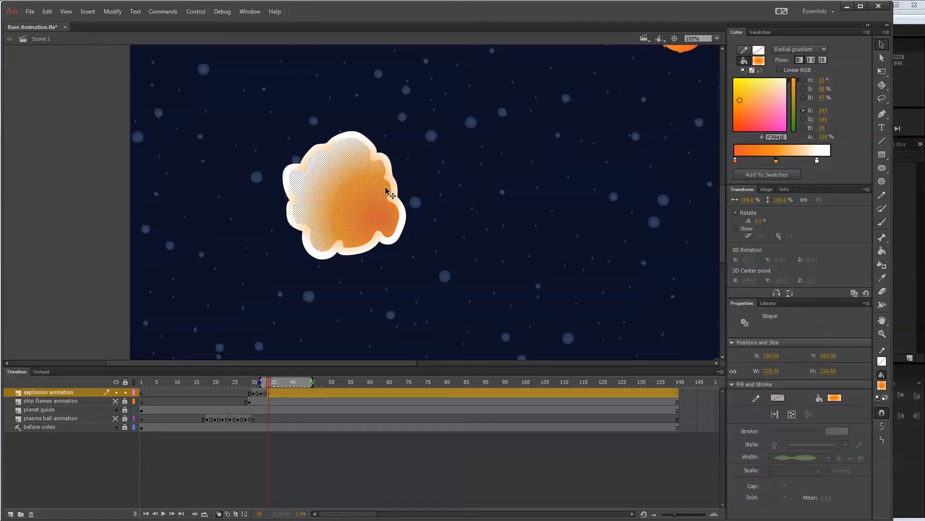
{"action": "left_click", "coordinate": [395, 198], "text": "shift"}
{"action": "left_click", "coordinate": [759, 60]}
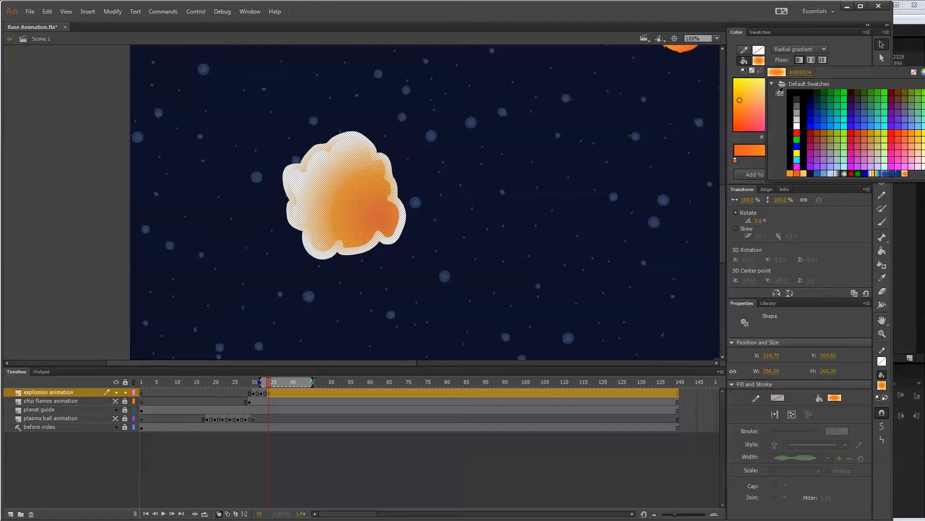
{"action": "left_click", "coordinate": [832, 134]}
{"action": "left_click", "coordinate": [758, 60]}
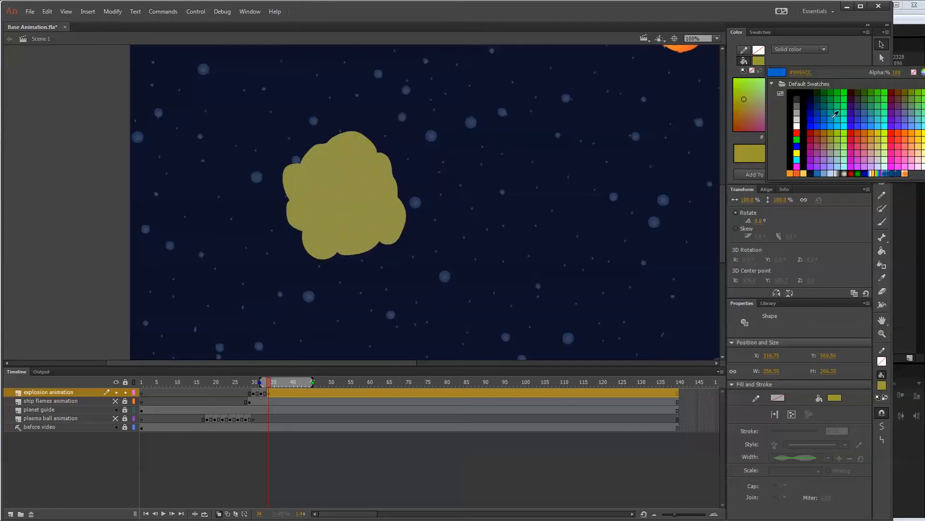
{"action": "left_click", "coordinate": [906, 174]}
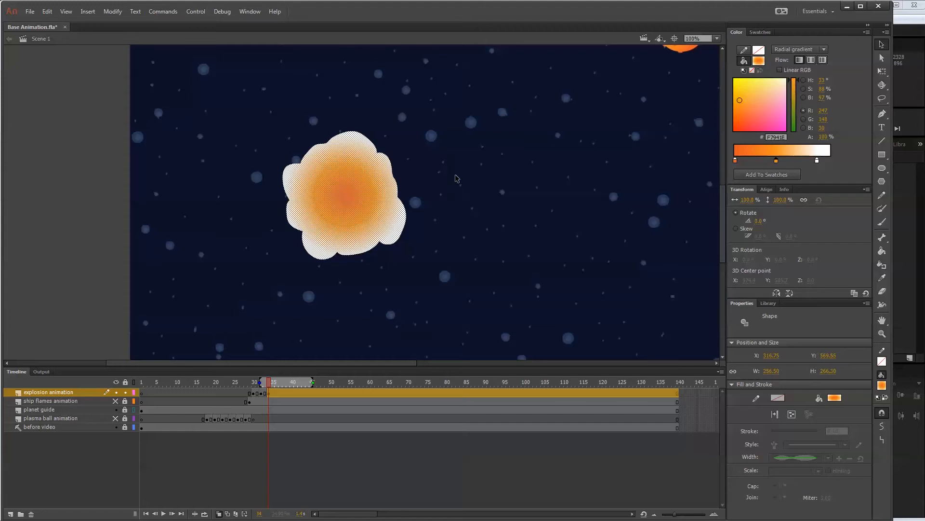
Compare the explosion drawings in frames 30, 32 and 34, and scale frame 32's burst to 250% after trying 200% and 300%.
{"action": "left_click", "coordinate": [263, 383]}
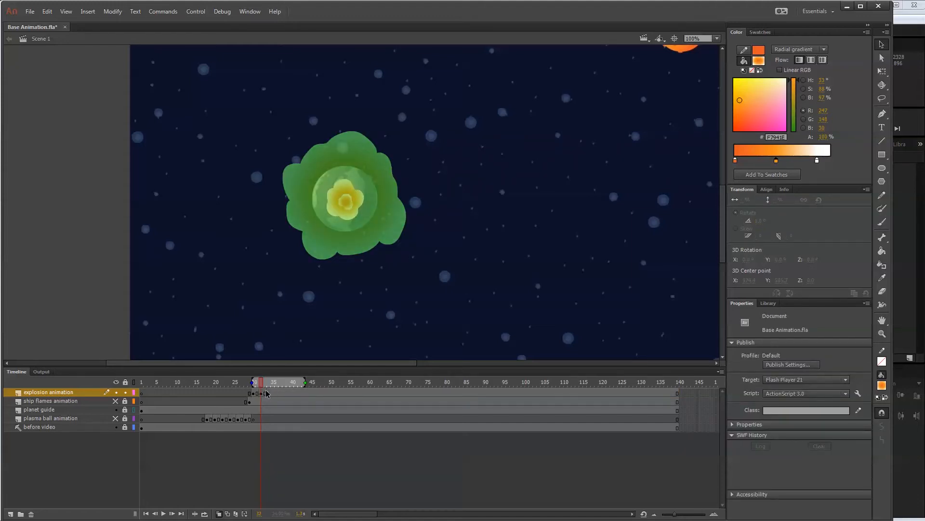
{"action": "left_click", "coordinate": [263, 393]}
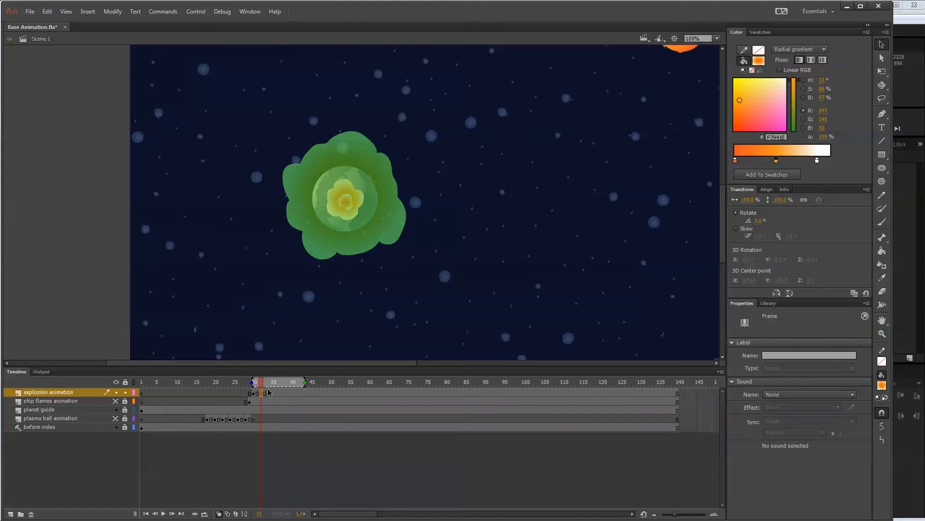
{"action": "left_click", "coordinate": [269, 393]}
{"action": "left_click", "coordinate": [255, 393]}
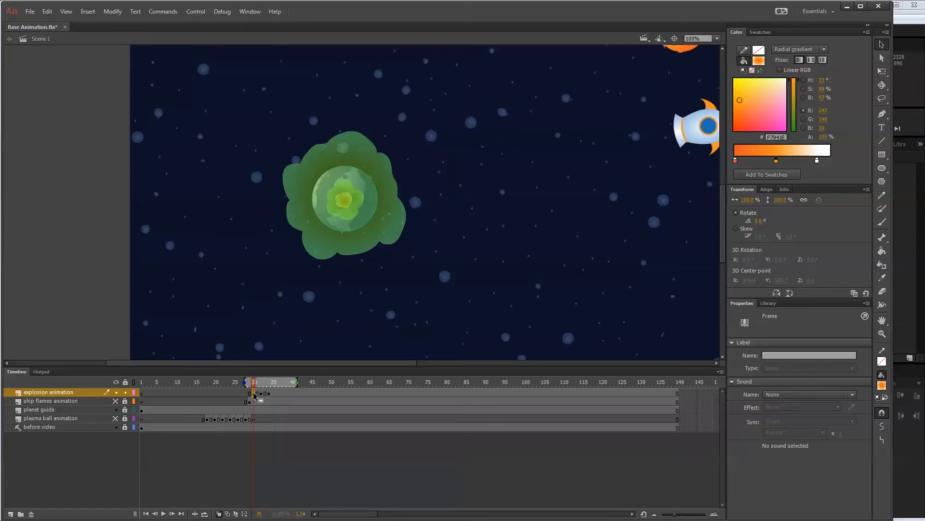
{"action": "left_click", "coordinate": [268, 393]}
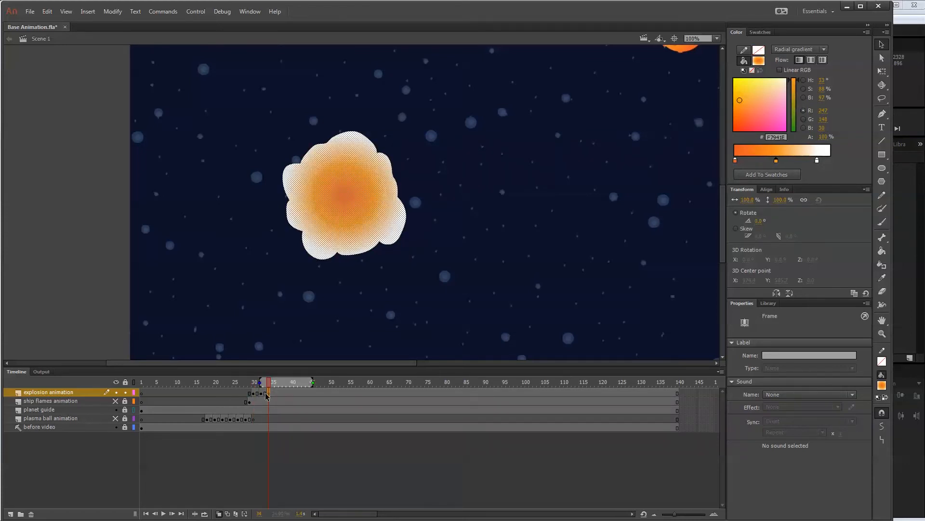
{"action": "left_click", "coordinate": [261, 393]}
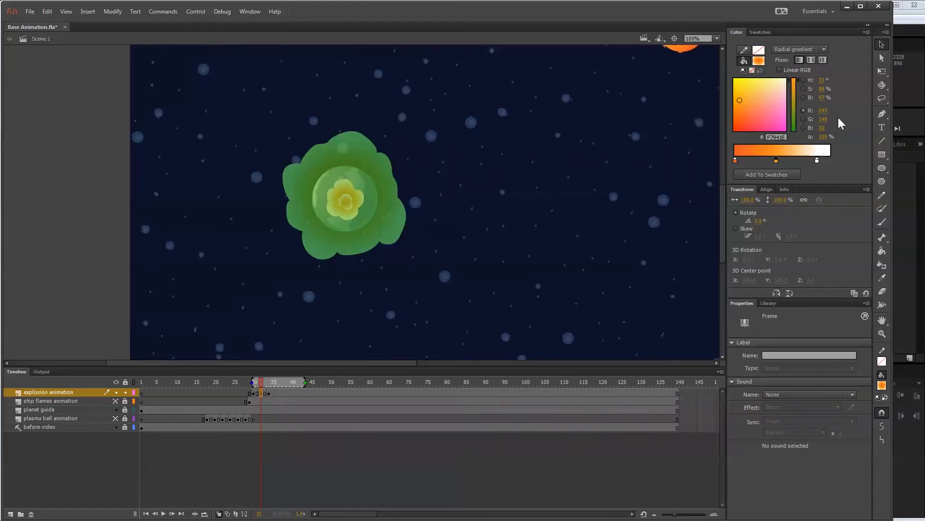
{"action": "left_click", "coordinate": [751, 199]}
{"action": "type", "text": "200"}
{"action": "key", "text": "Return"}
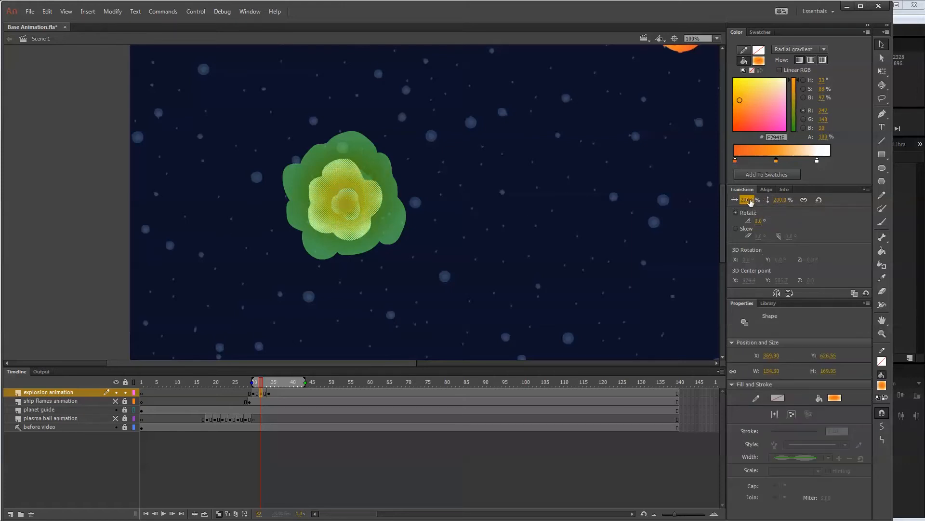
{"action": "left_click", "coordinate": [751, 201]}
{"action": "type", "text": "300"}
{"action": "key", "text": "Return"}
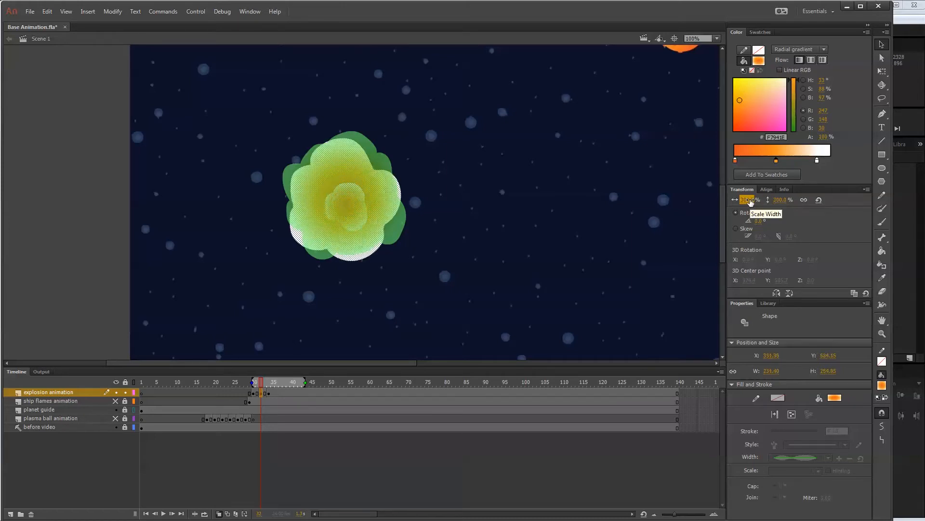
{"action": "left_click", "coordinate": [750, 200]}
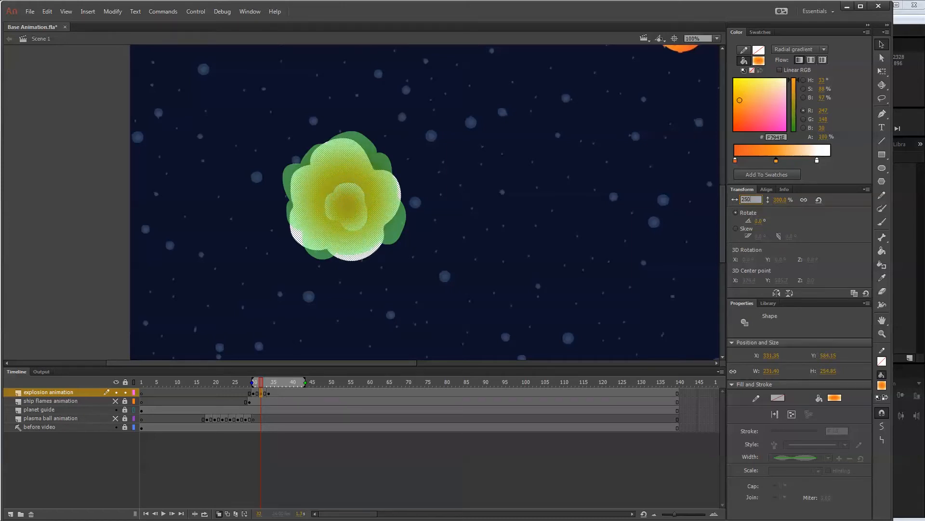
{"action": "key", "text": "Return"}
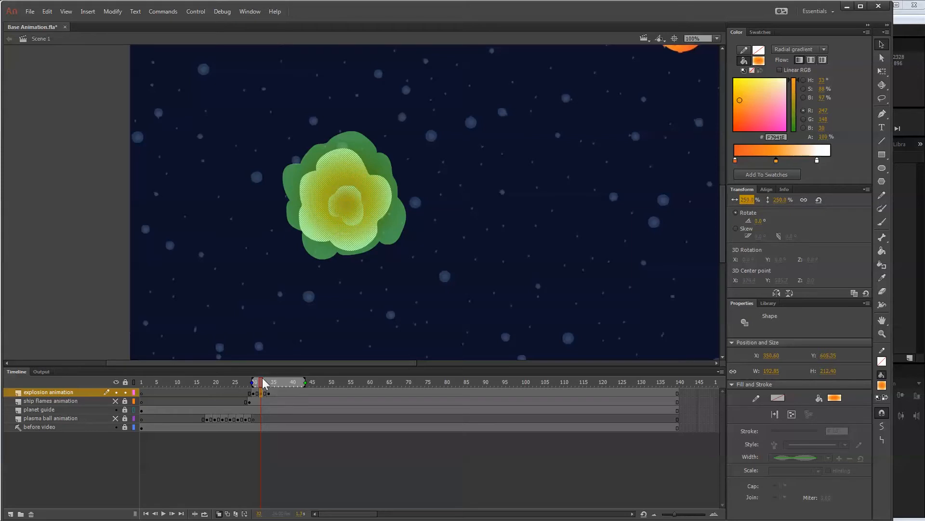
Scrub forward from frame 32 and turn off onion skinning.
{"action": "mouse_move", "coordinate": [259, 384]}
{"action": "left_mouse_down"}
{"action": "mouse_move", "coordinate": [248, 385]}
{"action": "mouse_move", "coordinate": [265, 384]}
{"action": "left_mouse_up"}
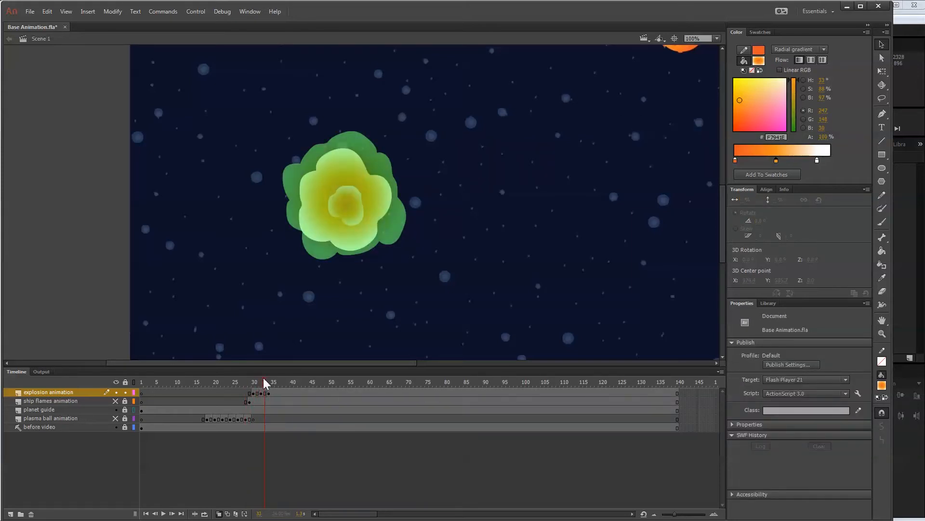
{"action": "left_click", "coordinate": [225, 513]}
{"action": "left_click", "coordinate": [219, 514]}
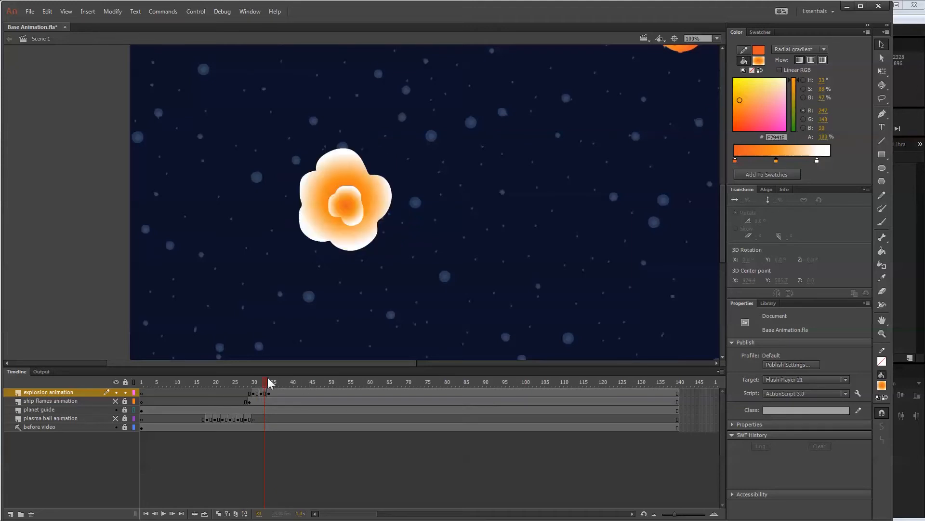
In frame 34 of the explosion animation layer, brush a small spiked star shape with the gradient at the cloud's centre.
{"action": "mouse_move", "coordinate": [265, 384]}
{"action": "left_mouse_down"}
{"action": "mouse_move", "coordinate": [254, 385]}
{"action": "mouse_move", "coordinate": [270, 380]}
{"action": "mouse_move", "coordinate": [271, 393]}
{"action": "mouse_move", "coordinate": [252, 384]}
{"action": "mouse_move", "coordinate": [271, 384]}
{"action": "left_mouse_up"}
{"action": "left_click", "coordinate": [271, 393]}
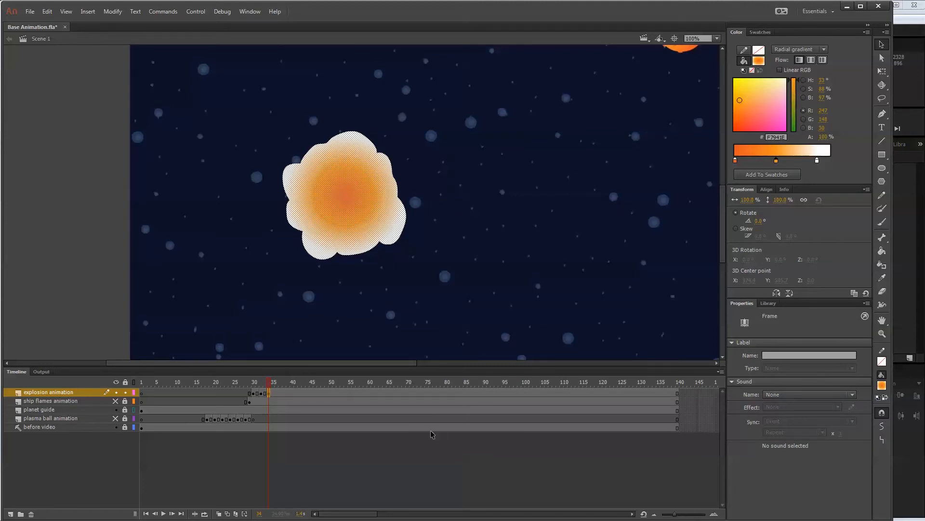
{"action": "left_click", "coordinate": [883, 223]}
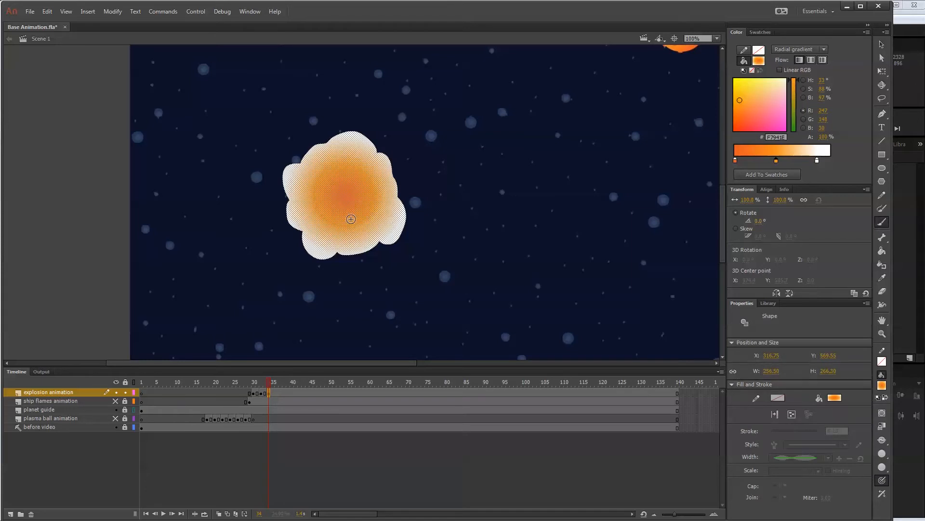
{"action": "mouse_move", "coordinate": [350, 219]}
{"action": "left_mouse_down"}
{"action": "mouse_move", "coordinate": [360, 178]}
{"action": "mouse_move", "coordinate": [339, 173]}
{"action": "mouse_move", "coordinate": [329, 187]}
{"action": "mouse_move", "coordinate": [338, 221]}
{"action": "mouse_move", "coordinate": [371, 193]}
{"action": "left_mouse_up"}
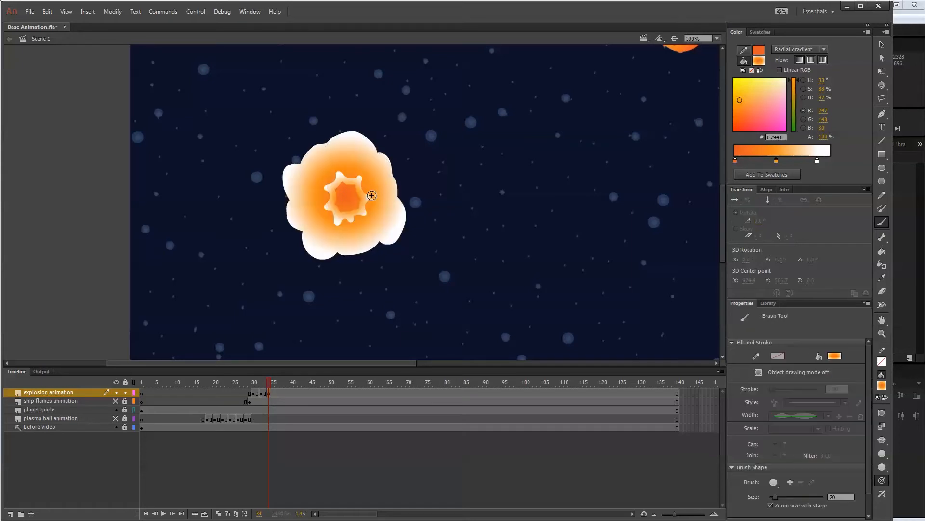
Try recolouring the cloud and the star's outline together as solid red CC3333 and reapplying the orange radial gradient to both.
{"action": "left_click", "coordinate": [881, 44]}
{"action": "left_click", "coordinate": [358, 185]}
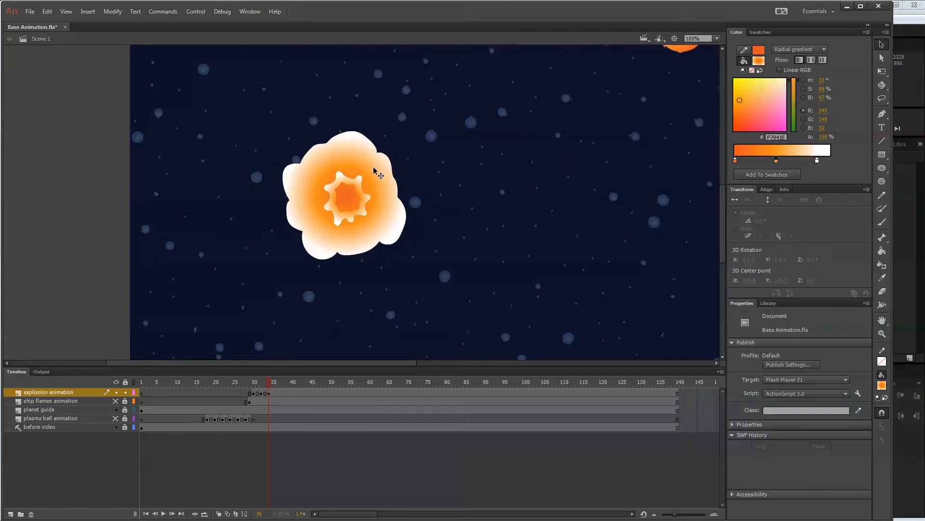
{"action": "left_click", "coordinate": [377, 168]}
{"action": "key", "text": "ctrl+z"}
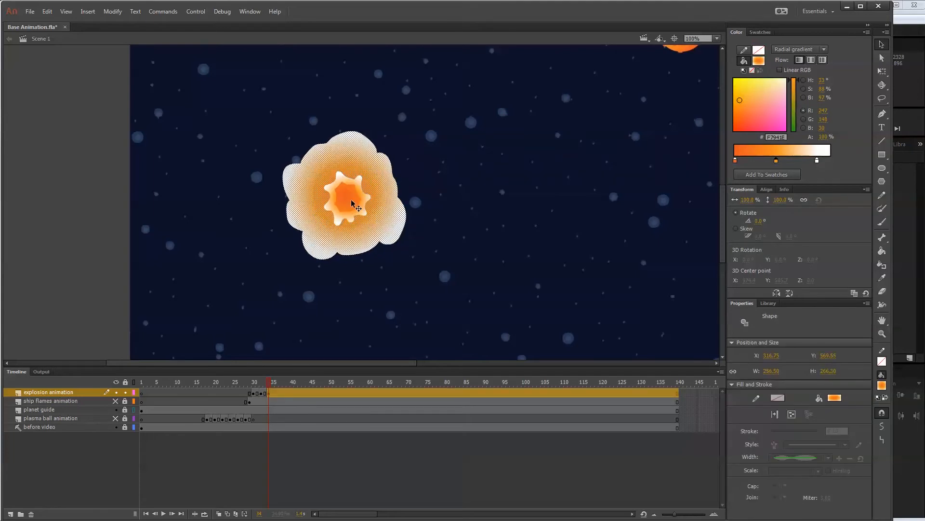
{"action": "left_click", "coordinate": [344, 180]}
{"action": "left_click", "coordinate": [351, 164], "text": "shift"}
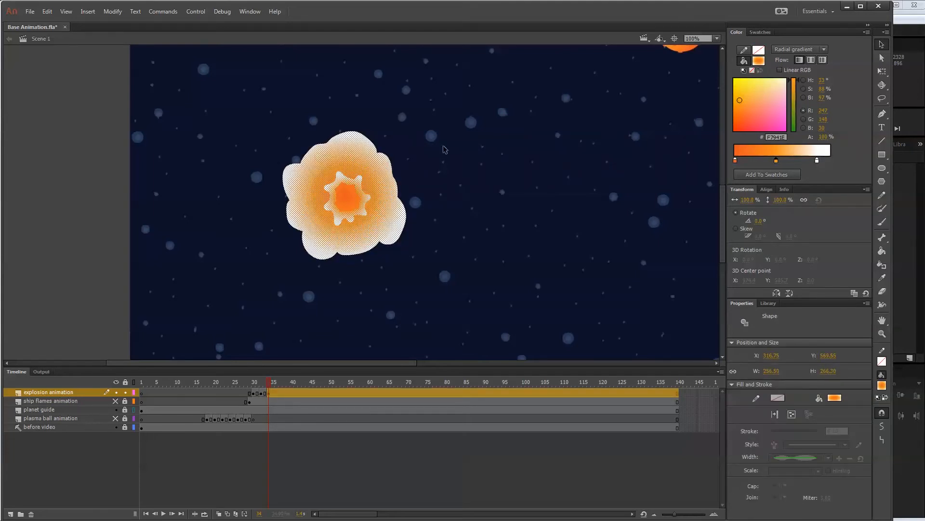
{"action": "left_click", "coordinate": [759, 61]}
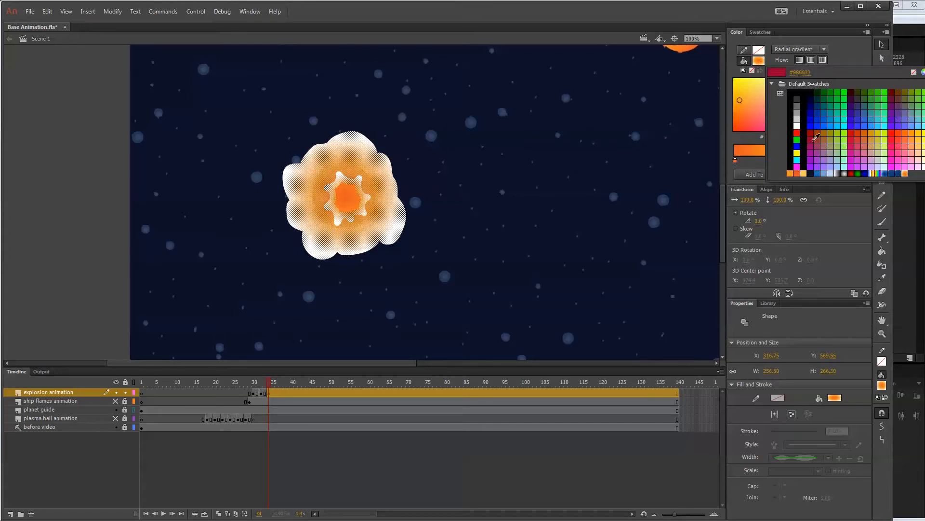
{"action": "left_click", "coordinate": [860, 138]}
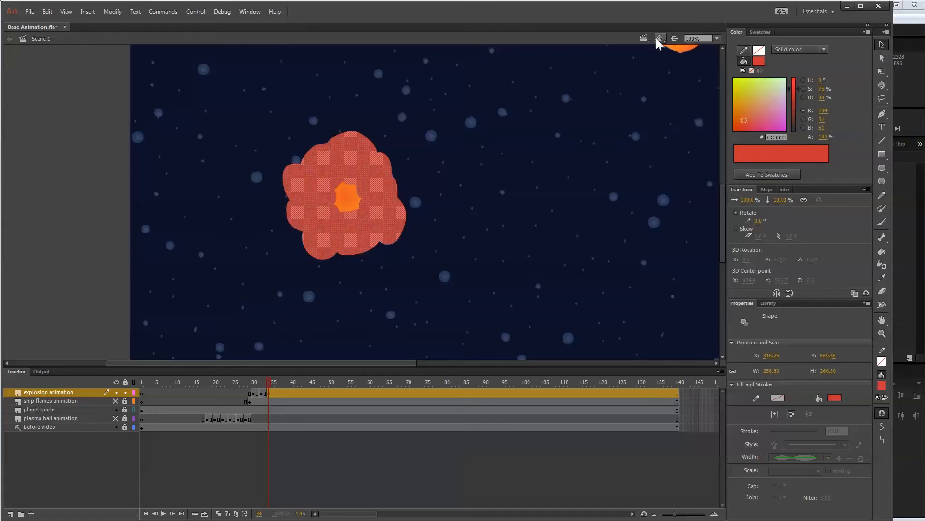
{"action": "left_click", "coordinate": [759, 60]}
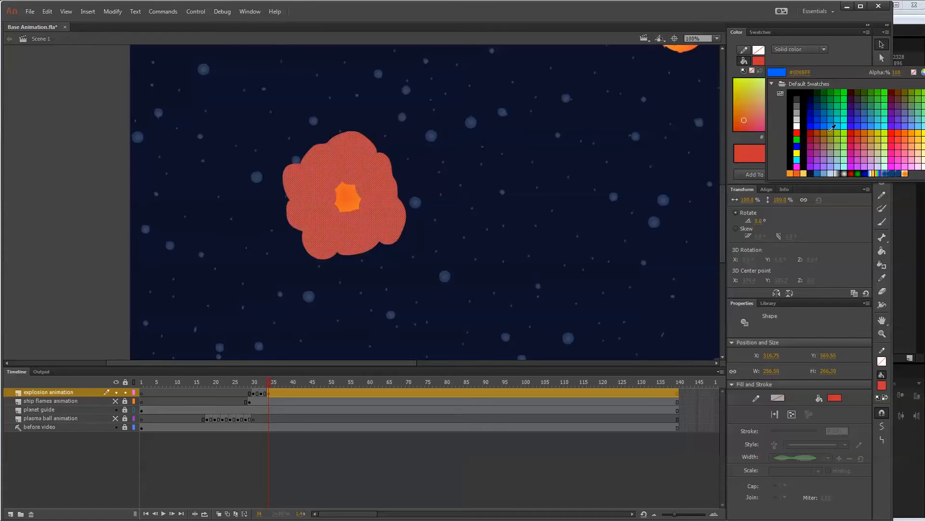
{"action": "left_click", "coordinate": [905, 173]}
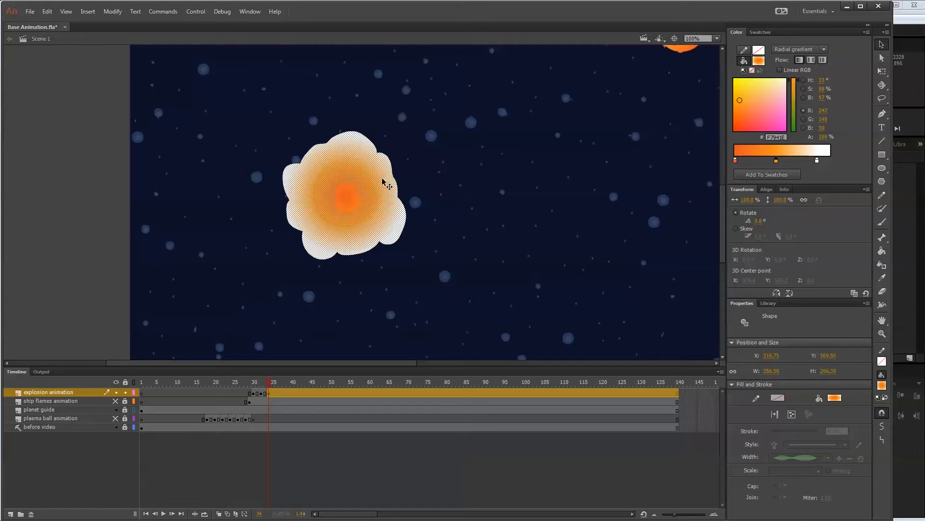
Paste the star in place over the cloud, recolour it a solid brown, and reapply the orange radial gradient to it.
{"action": "key", "text": "ctrl+shift+v"}
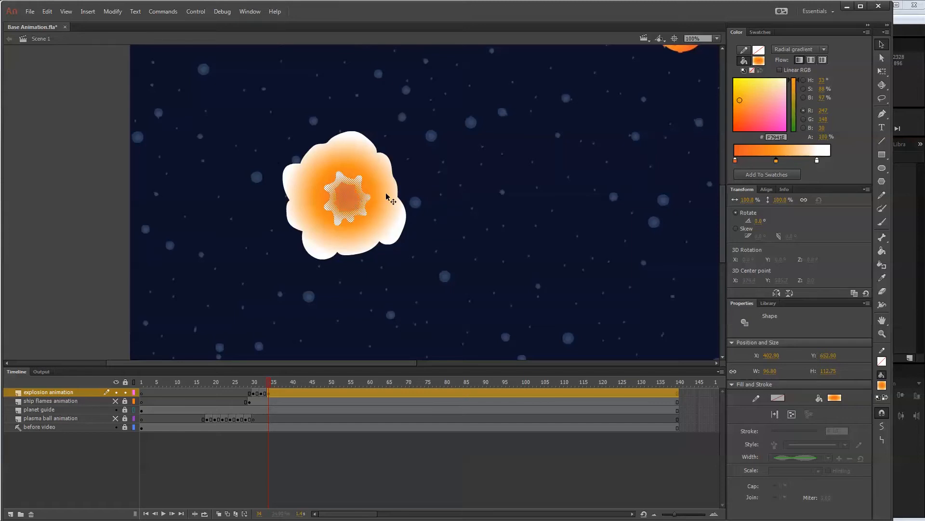
{"action": "left_click", "coordinate": [759, 61]}
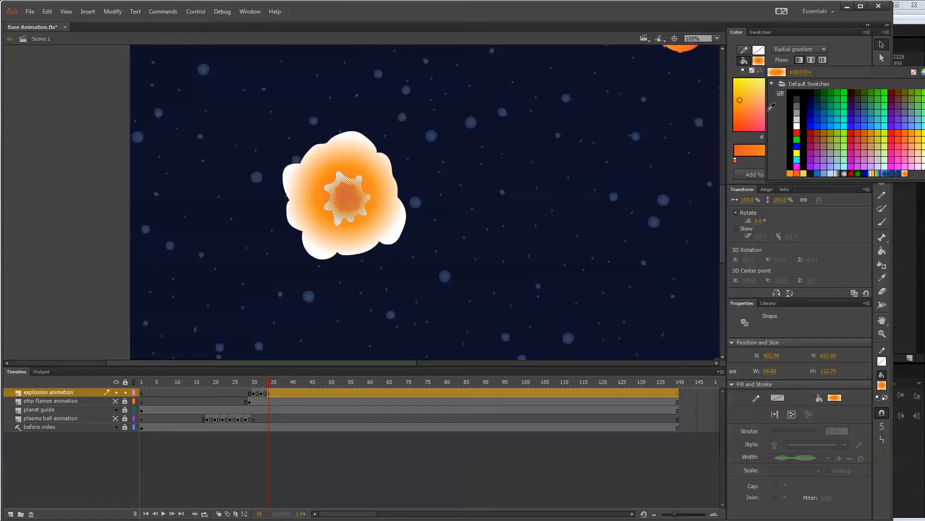
{"action": "left_click", "coordinate": [825, 136]}
{"action": "left_click", "coordinate": [760, 61]}
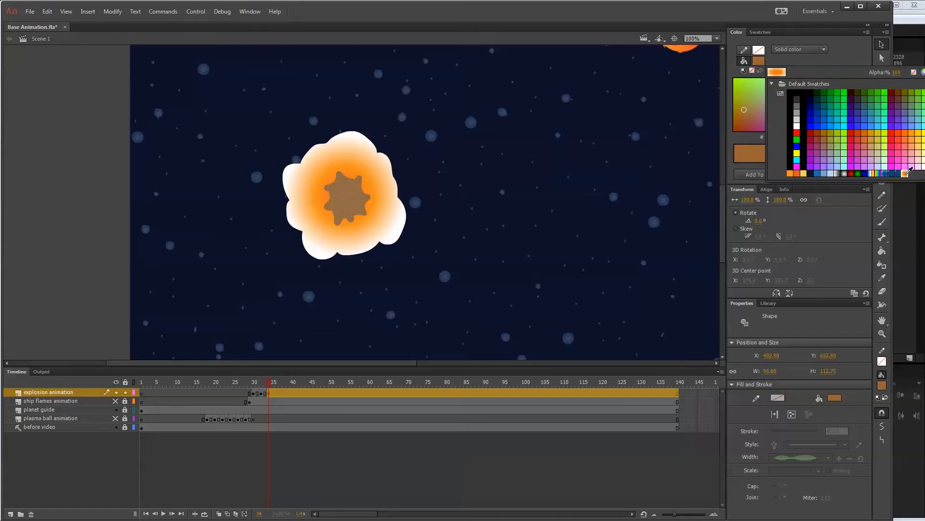
{"action": "left_click", "coordinate": [906, 173]}
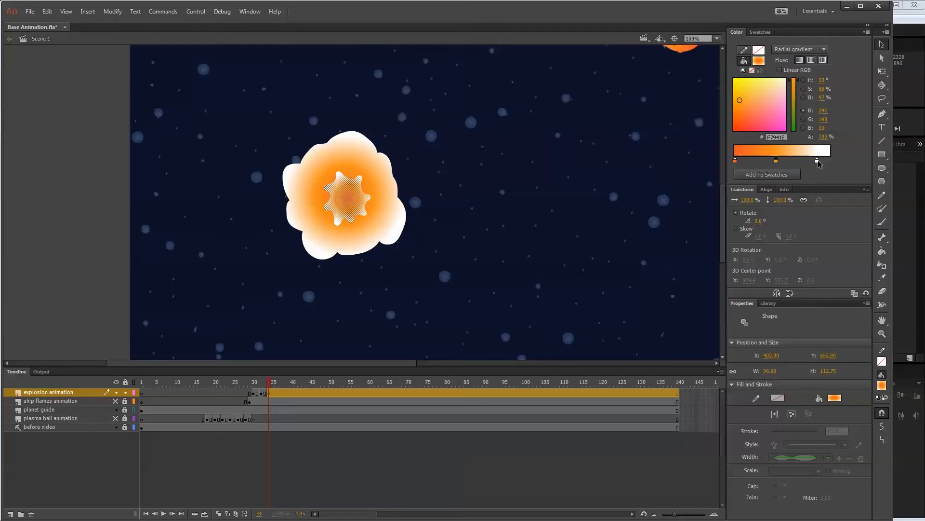
Remove the white stop from the star's gradient and rearrange the remaining stops, placing orange F7941E near the outer end before the red-orange.
{"action": "mouse_move", "coordinate": [818, 163]}
{"action": "left_mouse_down"}
{"action": "mouse_move", "coordinate": [793, 174]}
{"action": "mouse_move", "coordinate": [794, 161]}
{"action": "mouse_move", "coordinate": [834, 165]}
{"action": "left_mouse_up"}
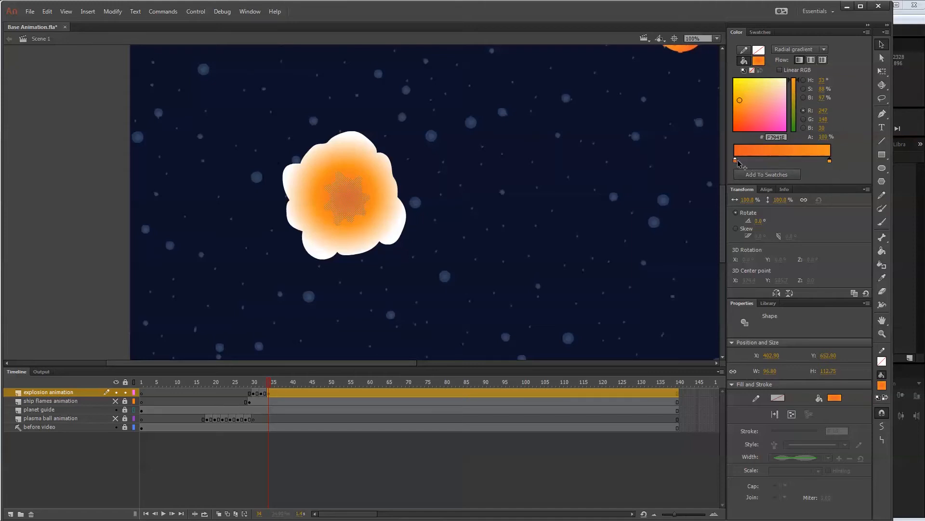
{"action": "left_click_drag", "start_coordinate": [736, 161], "coordinate": [773, 165]}
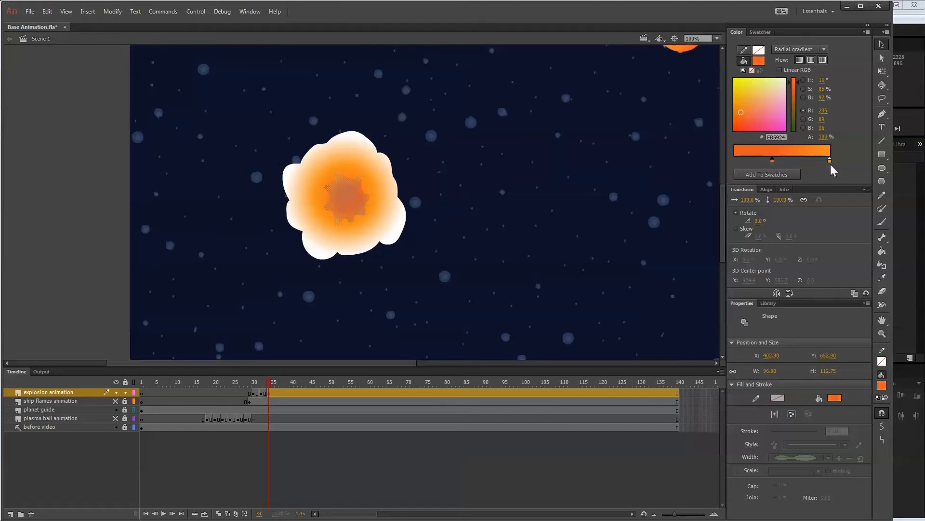
{"action": "left_click_drag", "start_coordinate": [830, 162], "coordinate": [809, 162]}
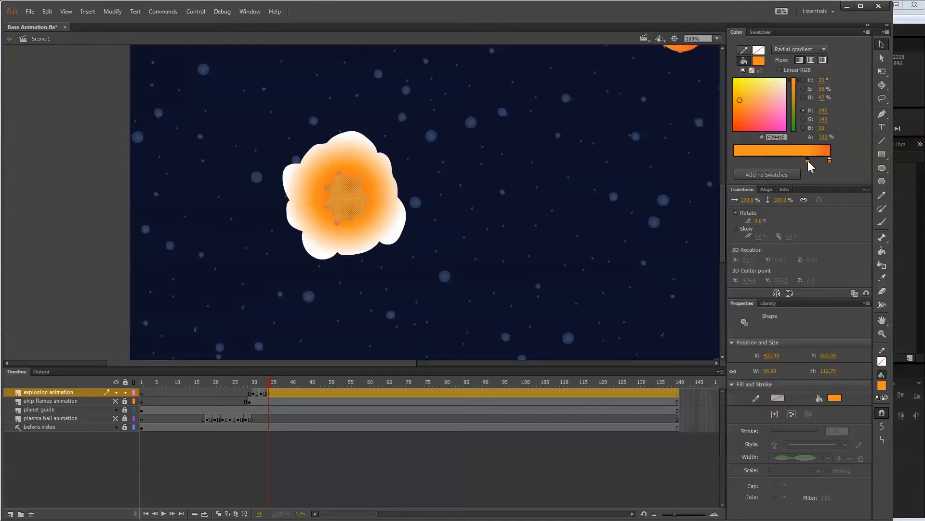
Add a stop near the inner end of the star's gradient and colour it red-orange EB5924.
{"action": "left_click", "coordinate": [754, 161]}
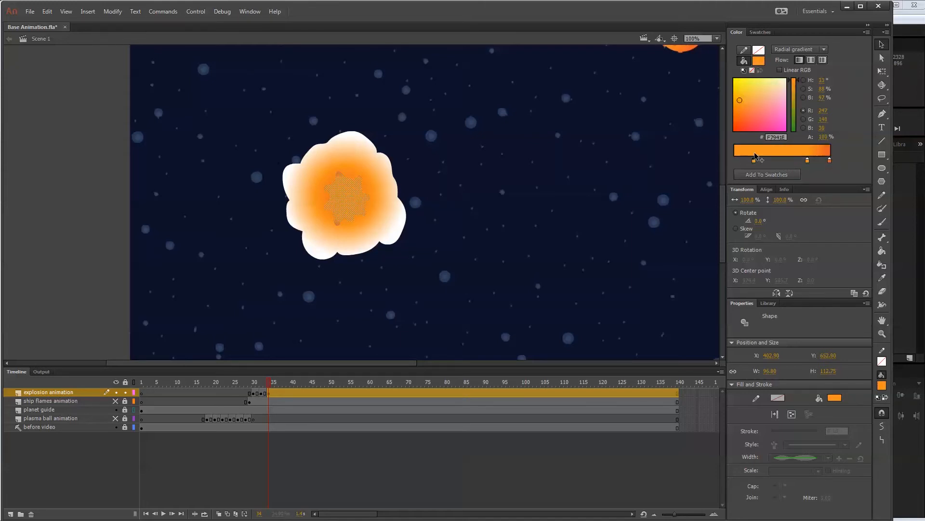
{"action": "left_click", "coordinate": [830, 162]}
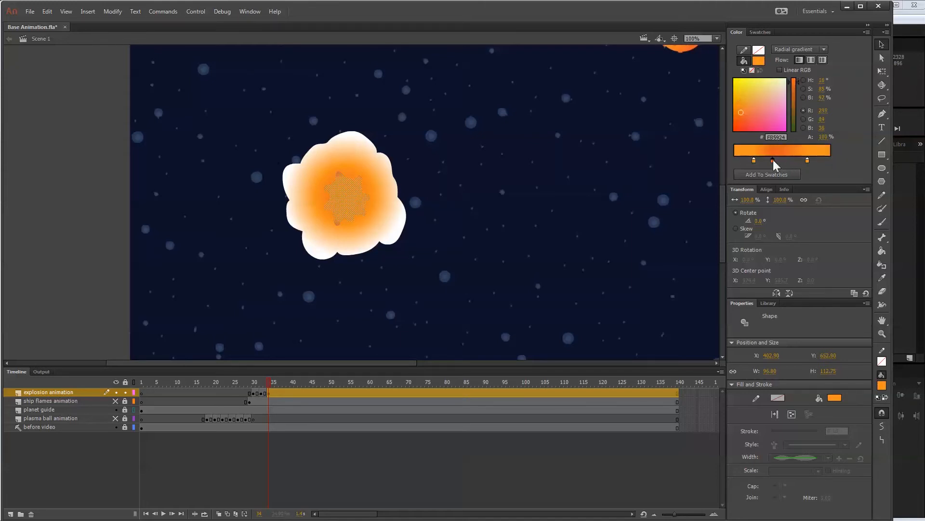
{"action": "double_click", "coordinate": [755, 161]}
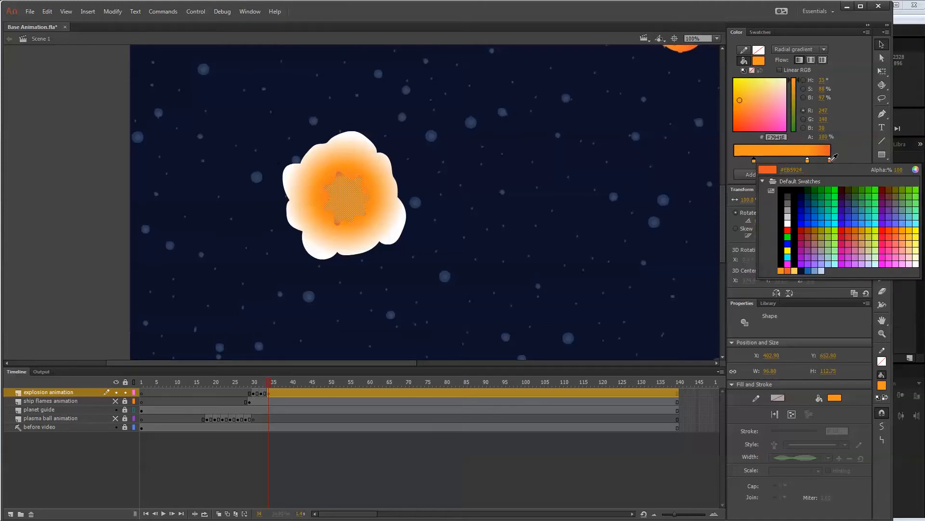
{"action": "left_click", "coordinate": [769, 164]}
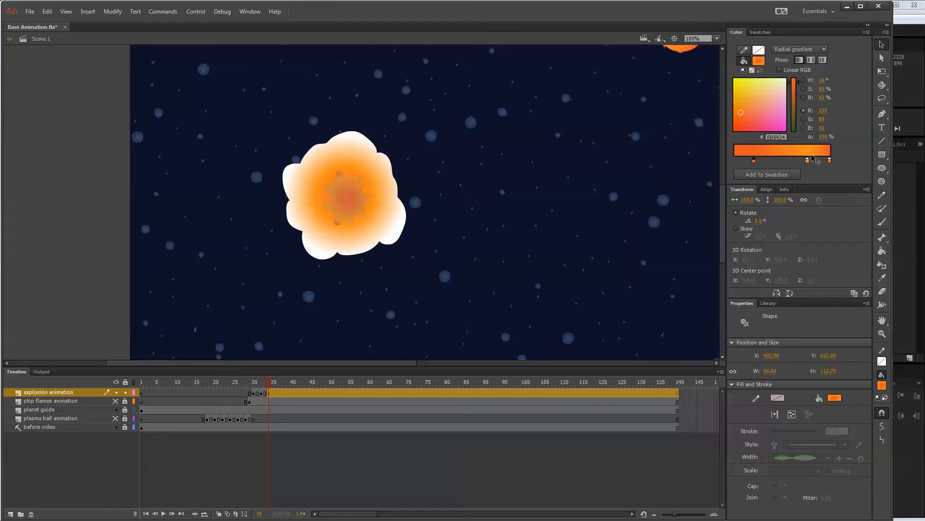
Rearrange the stops of the star's radial gradient into a near-uniform orange, with EF6A22 in the middle, and deselect the star.
{"action": "left_click_drag", "start_coordinate": [808, 162], "coordinate": [780, 163]}
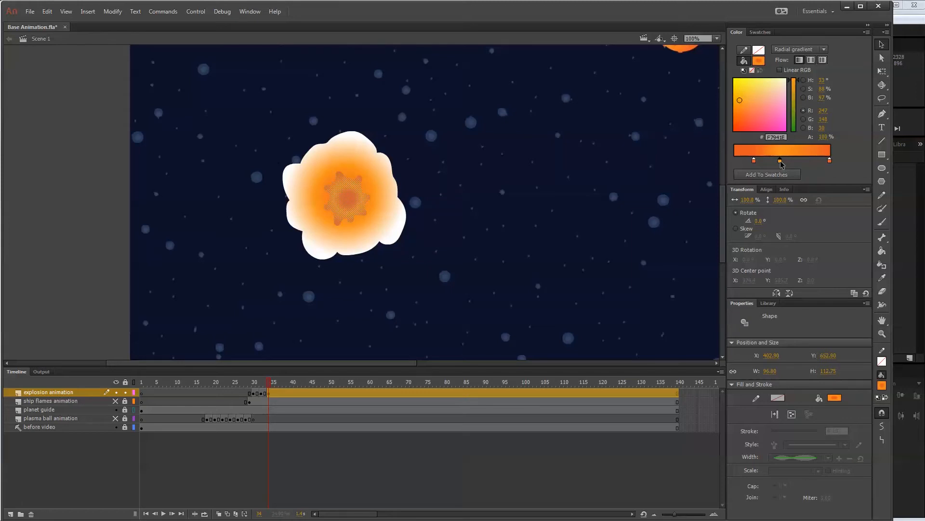
{"action": "left_click_drag", "start_coordinate": [782, 164], "coordinate": [772, 163]}
{"action": "left_click_drag", "start_coordinate": [829, 161], "coordinate": [771, 169]}
{"action": "left_click_drag", "start_coordinate": [778, 160], "coordinate": [771, 160]}
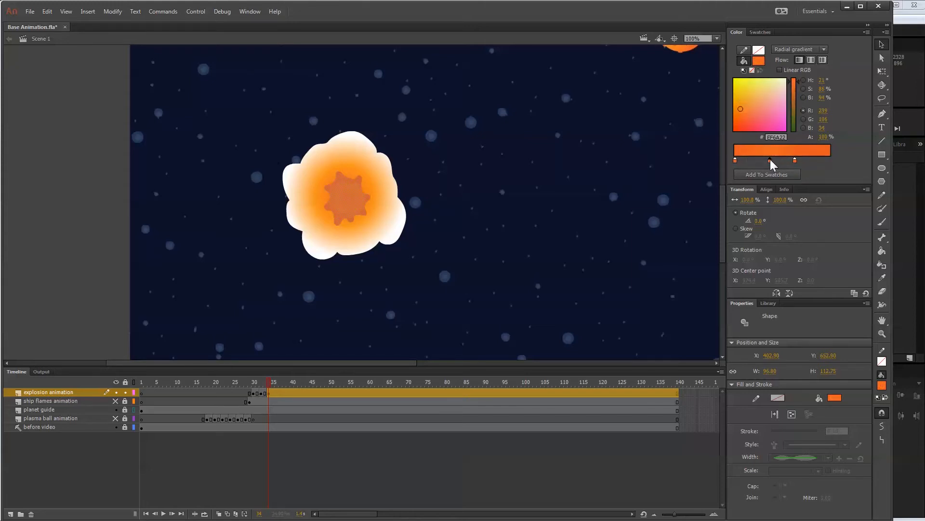
{"action": "left_click", "coordinate": [570, 162]}
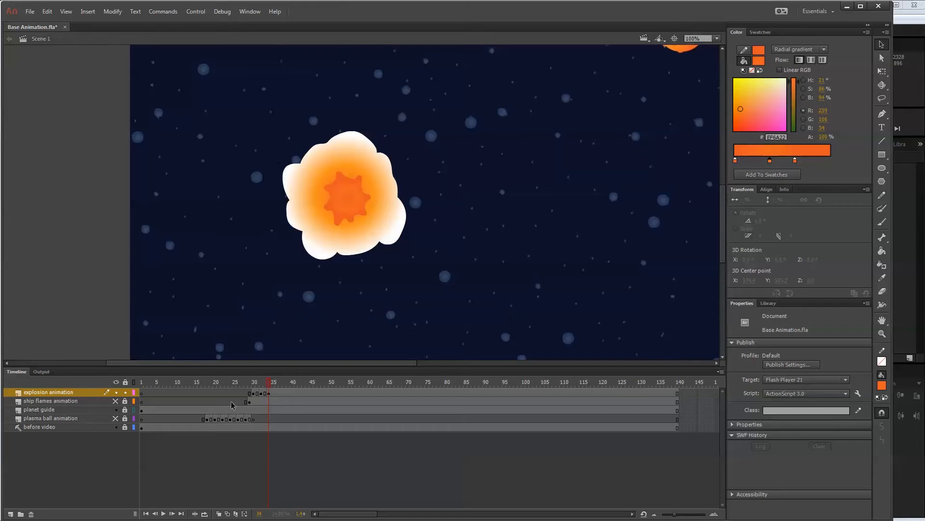
Add an emptied keyframe at frame 36 on the explosion layer, with onion skinning on and the before video layer hidden.
{"action": "left_click", "coordinate": [279, 393]}
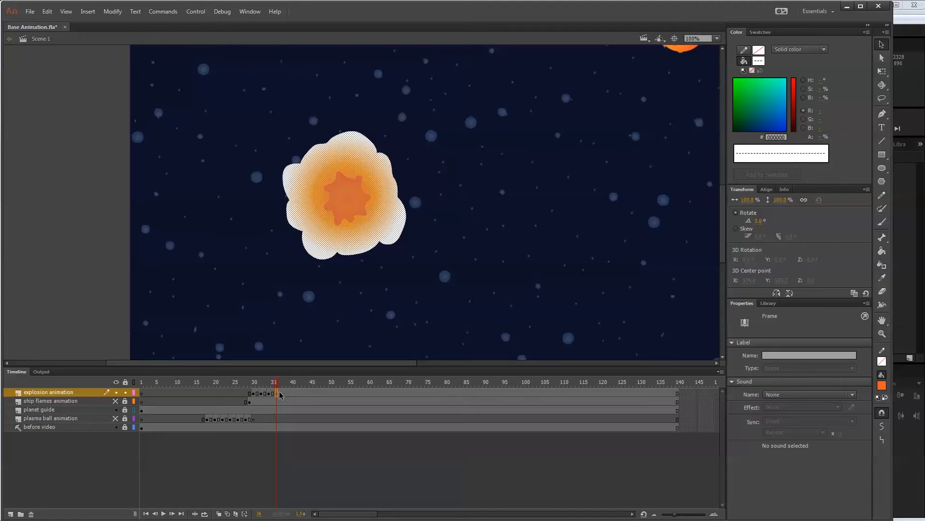
{"action": "key", "text": "Delete"}
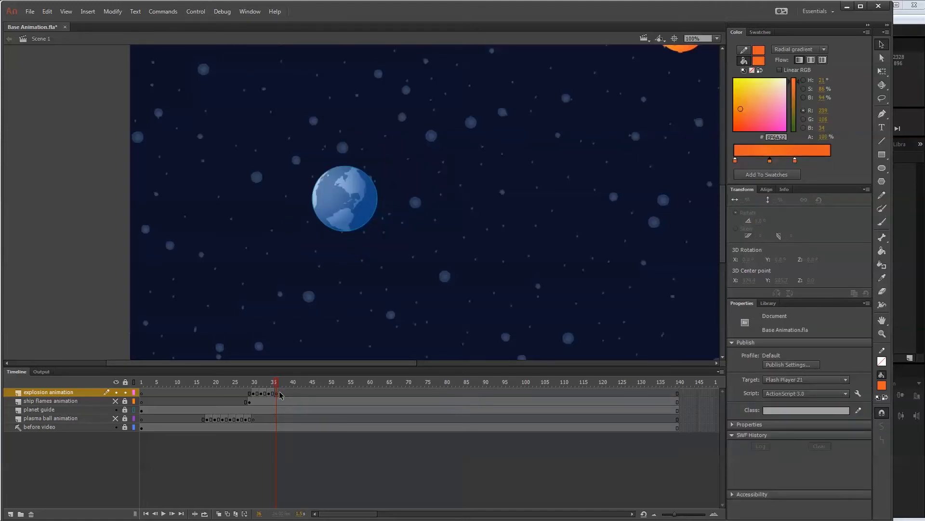
{"action": "left_click", "coordinate": [219, 513]}
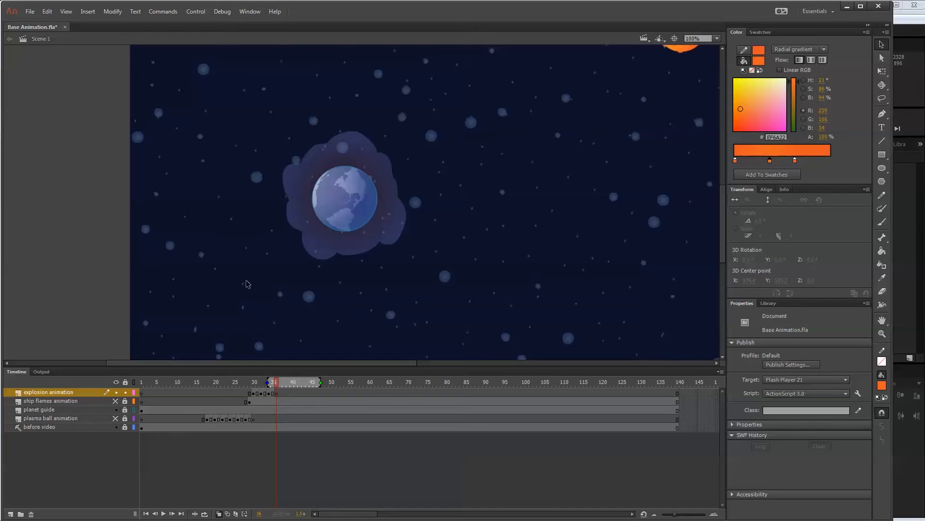
{"action": "left_click", "coordinate": [116, 427]}
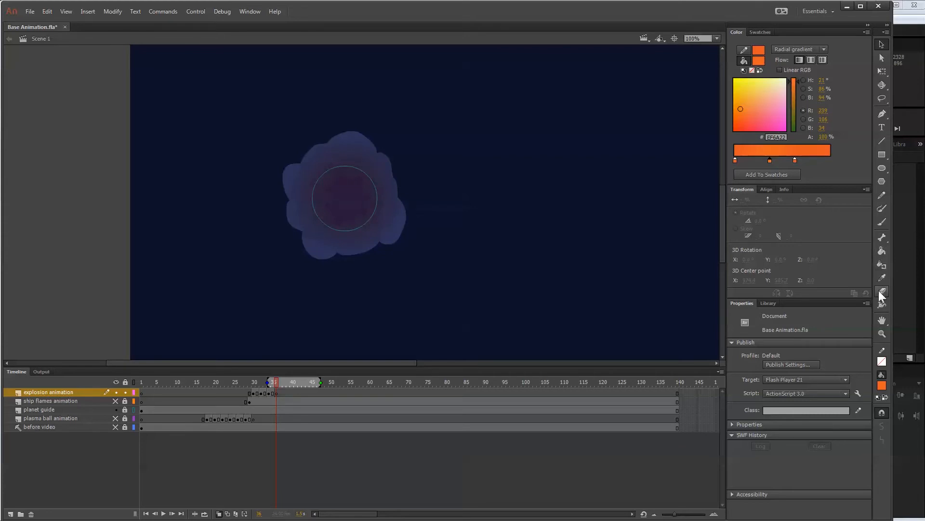
Try to brush a larger lobed cloud with a jagged hole over the onion-skinned outline, using the orange-to-white radial gradient.
{"action": "left_click", "coordinate": [882, 222]}
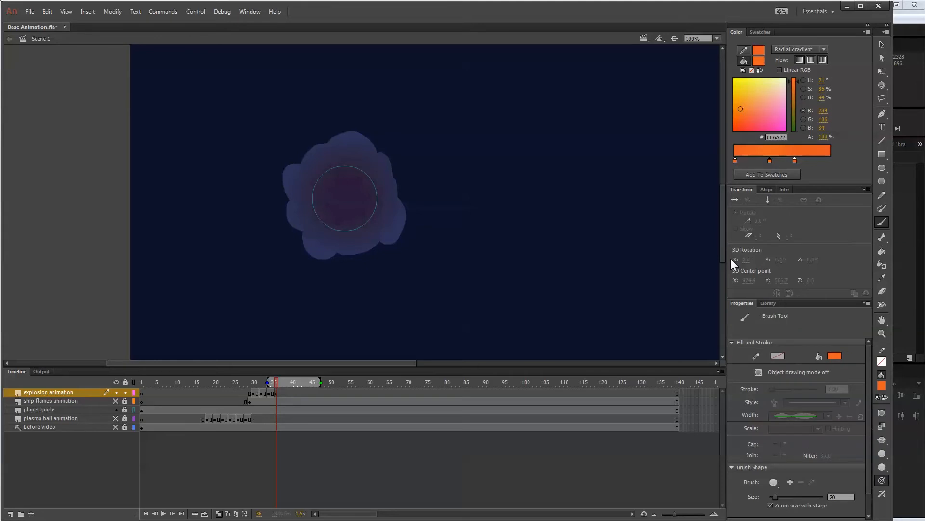
{"action": "left_click", "coordinate": [760, 61]}
{"action": "left_click", "coordinate": [909, 172]}
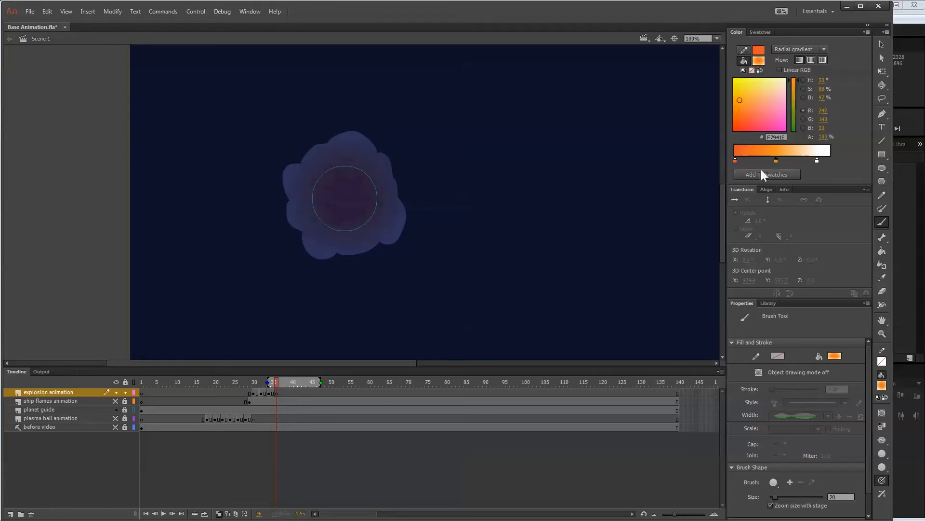
{"action": "mouse_move", "coordinate": [333, 252]}
{"action": "left_mouse_down"}
{"action": "mouse_move", "coordinate": [291, 160]}
{"action": "mouse_move", "coordinate": [343, 131]}
{"action": "mouse_move", "coordinate": [368, 135]}
{"action": "mouse_move", "coordinate": [392, 158]}
{"action": "mouse_move", "coordinate": [407, 214]}
{"action": "mouse_move", "coordinate": [399, 238]}
{"action": "left_mouse_up"}
{"action": "key", "text": "ctrl+a"}
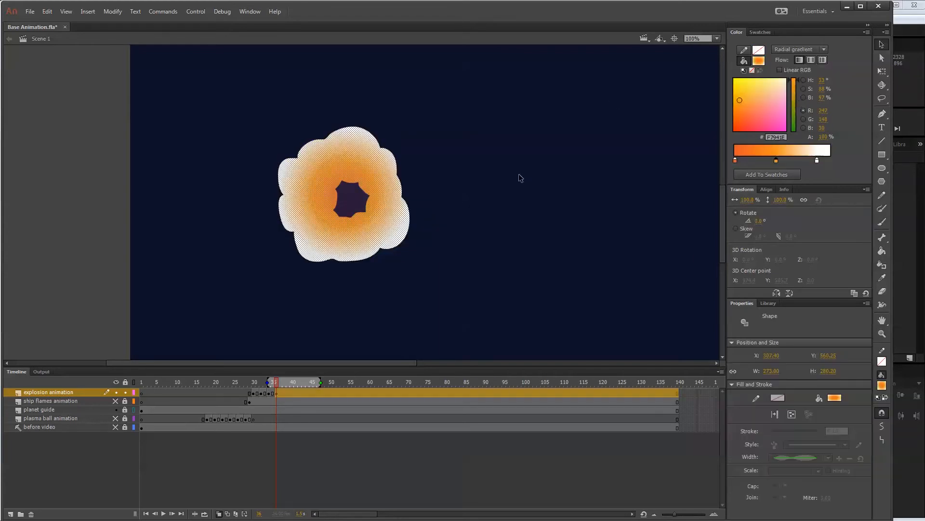
Copy only the outer cloud from frame 34, empty frame 36, and paste the cloud in place there.
{"action": "left_click", "coordinate": [268, 379]}
{"action": "left_click", "coordinate": [274, 379]}
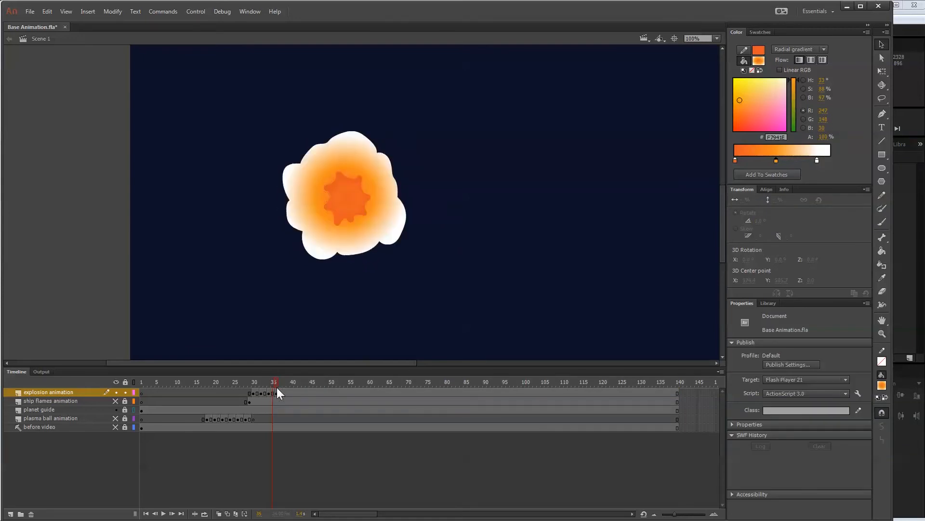
{"action": "left_click", "coordinate": [277, 388]}
{"action": "left_click", "coordinate": [271, 393]}
{"action": "left_click", "coordinate": [455, 147]}
{"action": "left_click", "coordinate": [326, 172]}
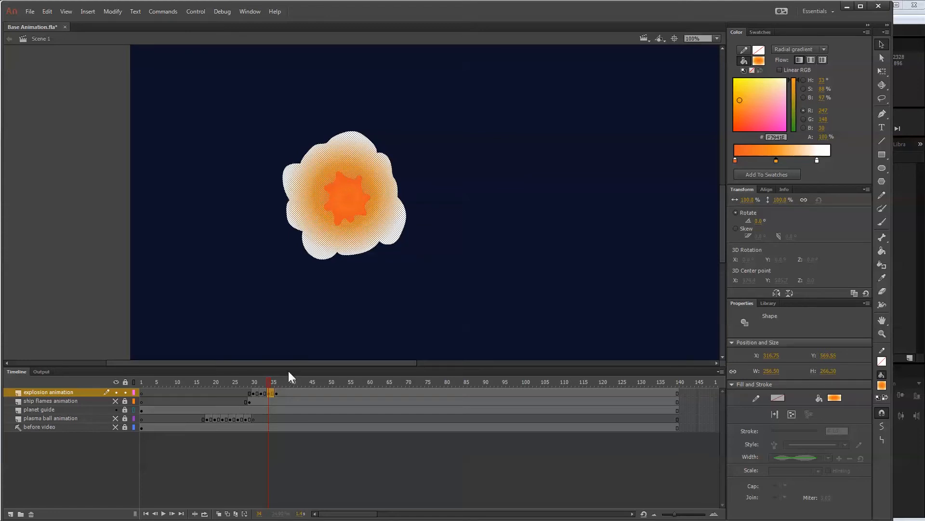
{"action": "left_click", "coordinate": [277, 392]}
{"action": "key", "text": "Delete"}
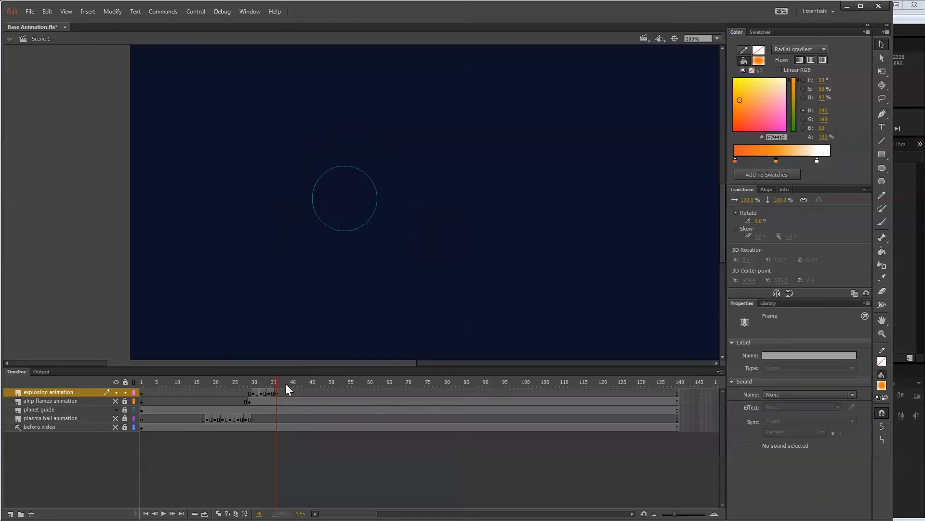
{"action": "key", "text": "ctrl+shift+v"}
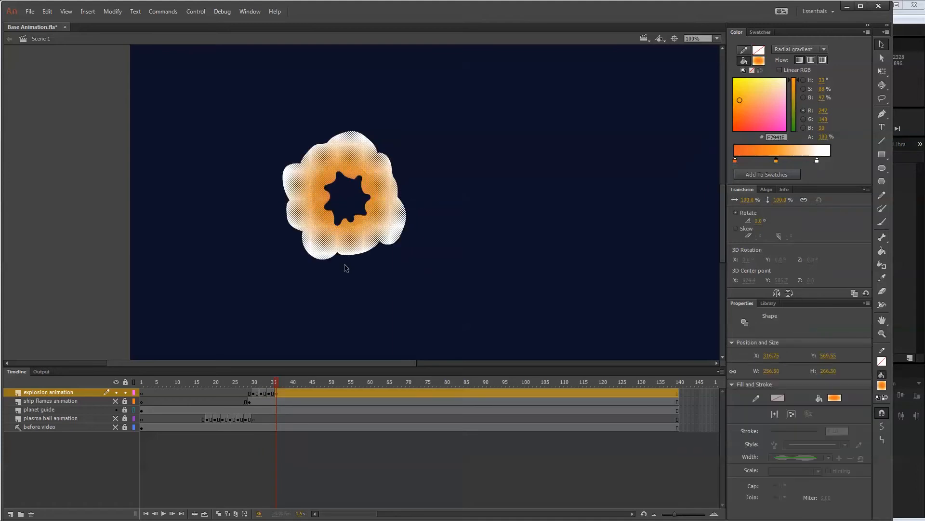
Scale the pasted cloud on frame 36 to 110% and rotate it slightly clockwise.
{"action": "left_click", "coordinate": [781, 199]}
{"action": "type", "text": "120"}
{"action": "key", "text": "Return"}
{"action": "left_click", "coordinate": [882, 71]}
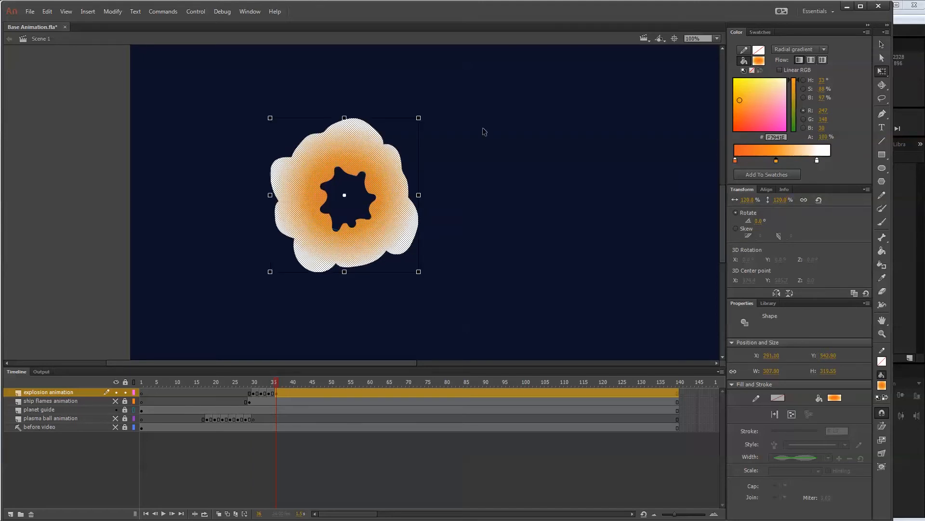
{"action": "left_click_drag", "start_coordinate": [426, 118], "coordinate": [439, 129]}
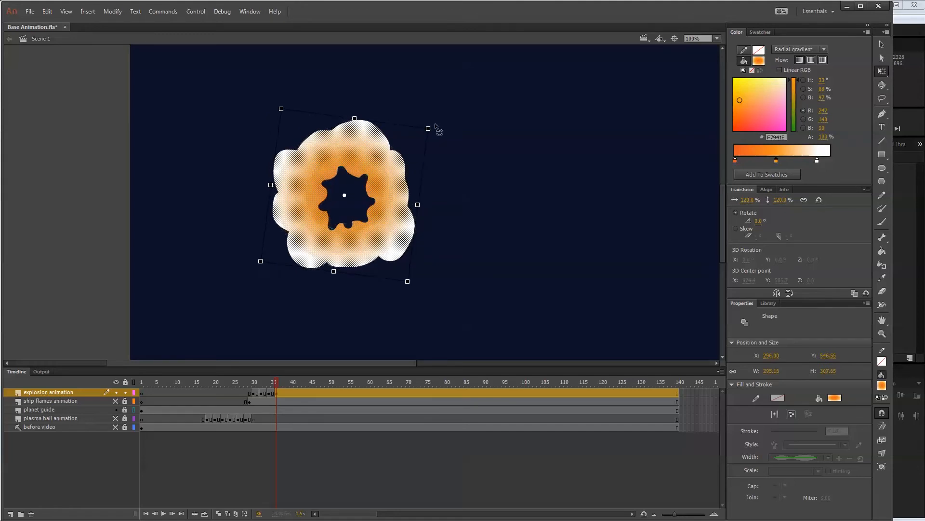
{"action": "left_click", "coordinate": [778, 199]}
{"action": "type", "text": "110"}
{"action": "key", "text": "Return"}
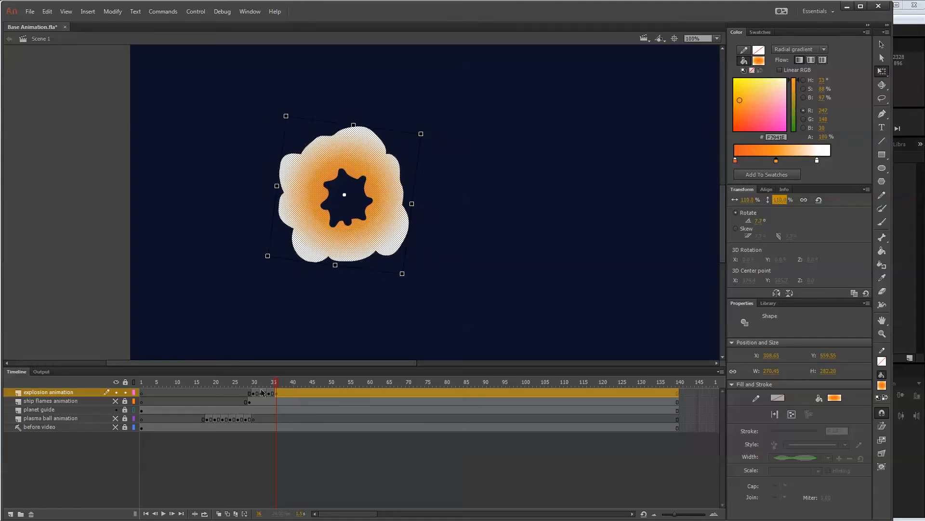
Rotate the whole cloud on frame 36 by another 30 degrees.
{"action": "left_click", "coordinate": [277, 378]}
{"action": "mouse_move", "coordinate": [278, 378]}
{"action": "left_mouse_down"}
{"action": "mouse_move", "coordinate": [263, 378]}
{"action": "mouse_move", "coordinate": [287, 379]}
{"action": "mouse_move", "coordinate": [267, 377]}
{"action": "mouse_move", "coordinate": [278, 377]}
{"action": "left_mouse_up"}
{"action": "key", "text": "ctrl+a"}
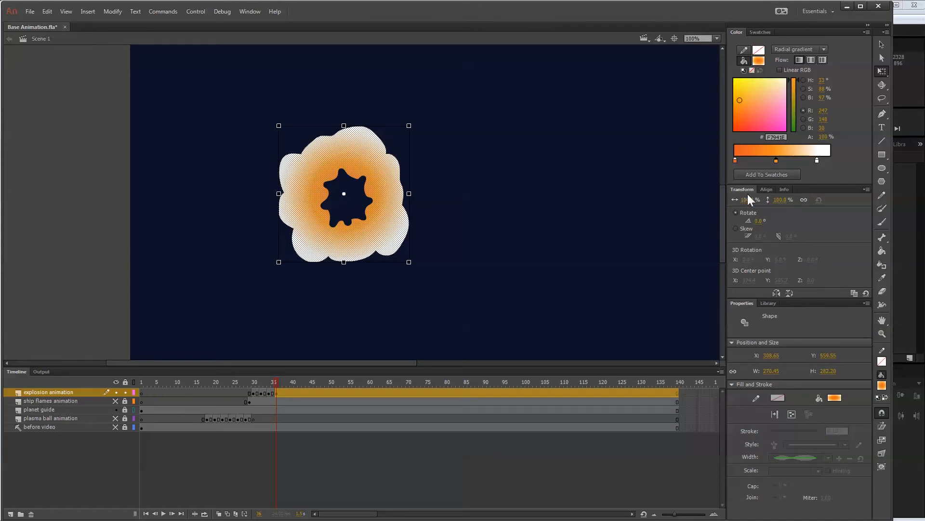
{"action": "left_click", "coordinate": [757, 220]}
{"action": "type", "text": "30"}
{"action": "key", "text": "Return"}
Add a keyframe at frame 38 on the explosion layer, empty it, and show the previous drawing with onion skinning.
{"action": "mouse_move", "coordinate": [278, 383]}
{"action": "left_mouse_down"}
{"action": "mouse_move", "coordinate": [224, 382]}
{"action": "mouse_move", "coordinate": [291, 383]}
{"action": "mouse_move", "coordinate": [263, 382]}
{"action": "mouse_move", "coordinate": [285, 388]}
{"action": "left_mouse_up"}
{"action": "left_click", "coordinate": [285, 392]}
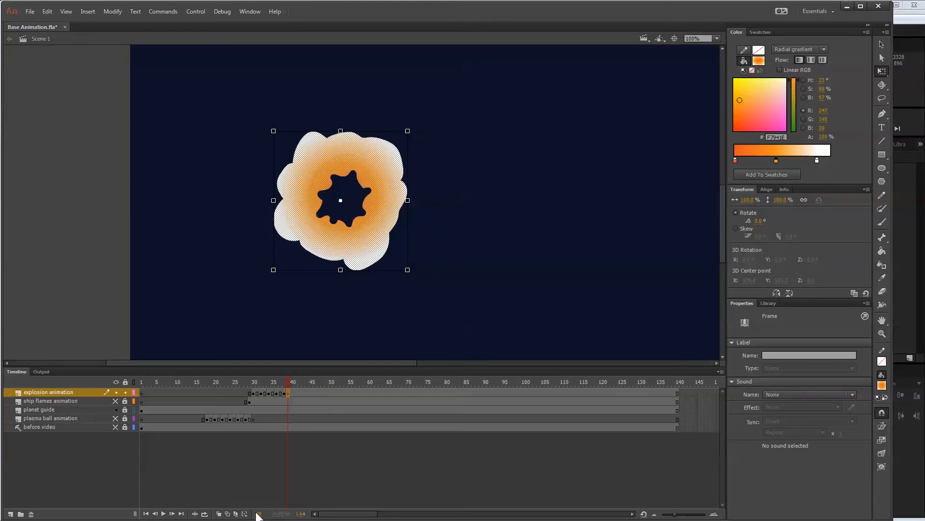
{"action": "left_click", "coordinate": [227, 515]}
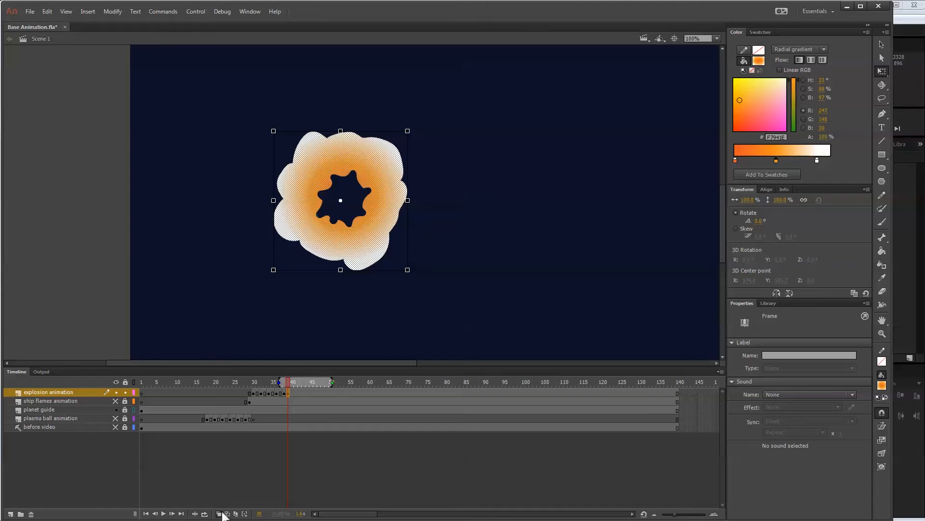
{"action": "left_click", "coordinate": [284, 394]}
{"action": "left_click", "coordinate": [277, 394]}
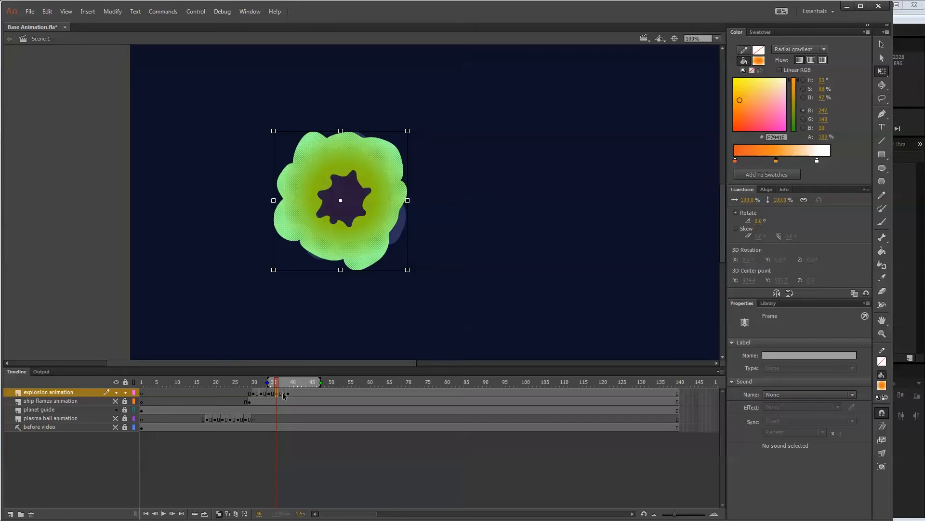
{"action": "left_click", "coordinate": [284, 394]}
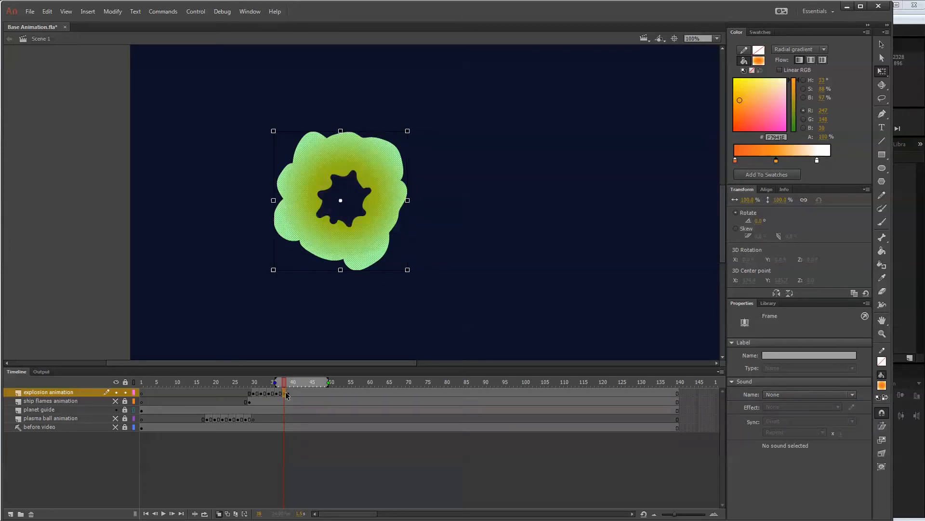
{"action": "left_click", "coordinate": [289, 393]}
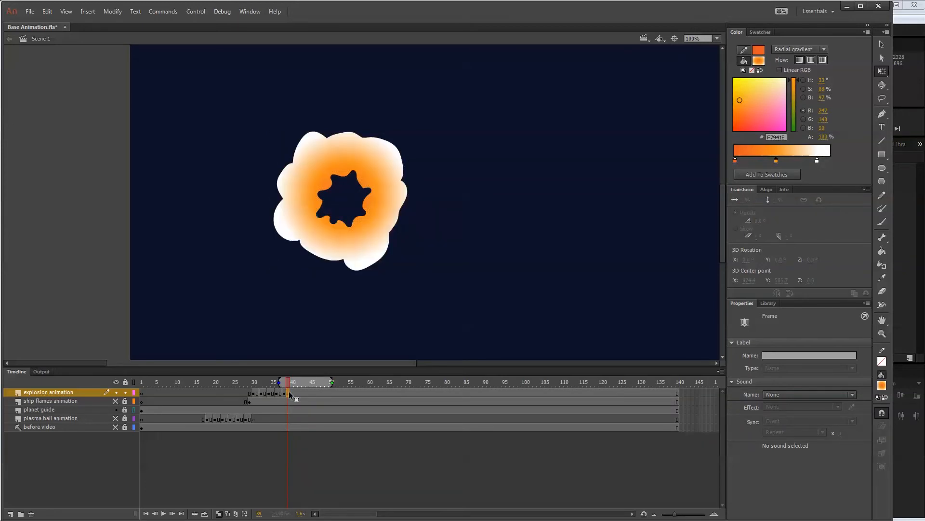
{"action": "left_click", "coordinate": [284, 391]}
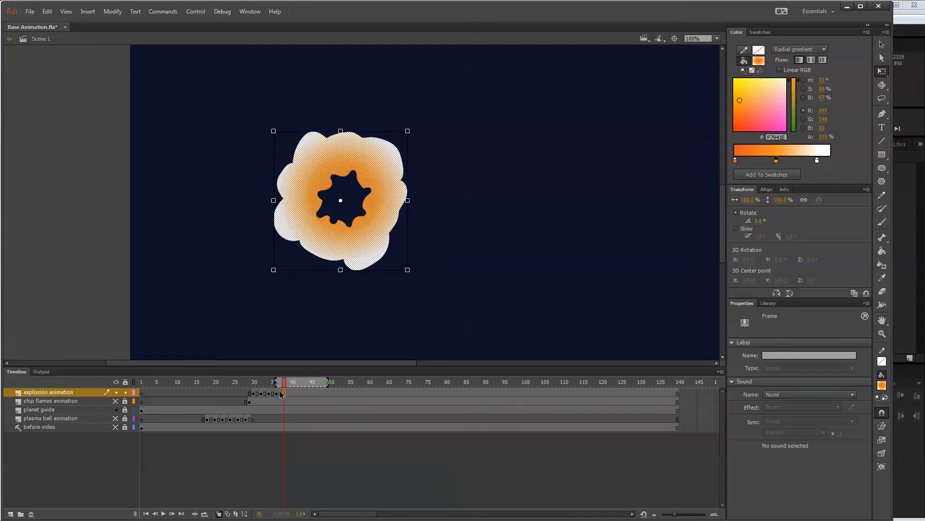
{"action": "left_click", "coordinate": [278, 390]}
{"action": "left_click", "coordinate": [284, 391]}
{"action": "key", "text": "Delete"}
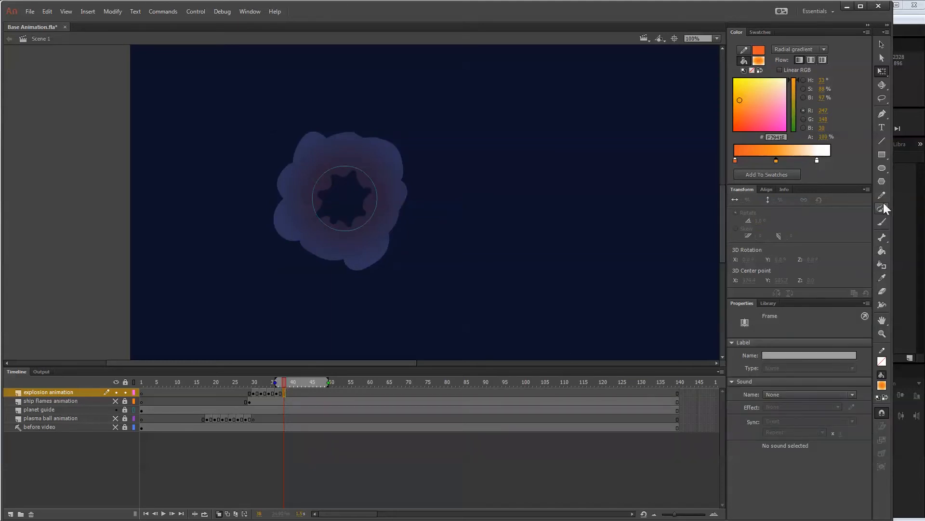
Brush separate rounded gradient puffs and small droplets in a ring over the onion-skinned cloud on frame 38.
{"action": "left_click", "coordinate": [881, 221]}
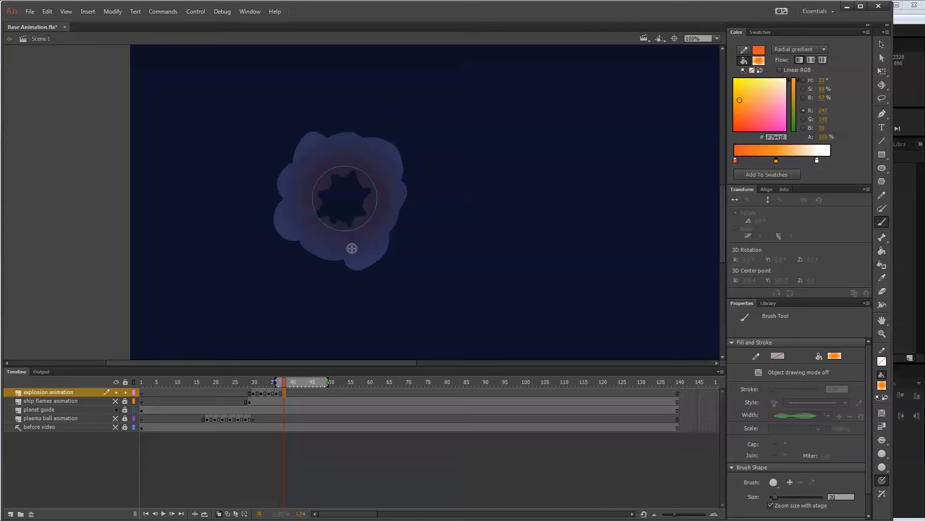
{"action": "left_click_drag", "start_coordinate": [351, 247], "coordinate": [363, 244]}
{"action": "left_click_drag", "start_coordinate": [384, 199], "coordinate": [389, 205]}
{"action": "left_click_drag", "start_coordinate": [374, 157], "coordinate": [385, 165]}
{"action": "left_click_drag", "start_coordinate": [314, 151], "coordinate": [322, 161]}
{"action": "left_click_drag", "start_coordinate": [287, 213], "coordinate": [298, 224]}
{"action": "left_click_drag", "start_coordinate": [314, 254], "coordinate": [320, 257]}
{"action": "left_click_drag", "start_coordinate": [331, 230], "coordinate": [363, 248]}
Paint progressively smaller puffs on new blank keyframes every two frames from 40 to 46, and add a blank keyframe at frame 48.
{"action": "key", "text": "F7"}
{"action": "left_click_drag", "start_coordinate": [384, 200], "coordinate": [392, 208]}
{"action": "left_click_drag", "start_coordinate": [378, 157], "coordinate": [385, 164]}
{"action": "mouse_move", "coordinate": [314, 152]}
{"action": "left_mouse_down"}
{"action": "mouse_move", "coordinate": [321, 161]}
{"action": "mouse_move", "coordinate": [312, 149]}
{"action": "left_mouse_up"}
{"action": "key", "text": "F7"}
{"action": "key", "text": "F7"}
{"action": "left_click_drag", "start_coordinate": [381, 165], "coordinate": [382, 167]}
{"action": "left_click_drag", "start_coordinate": [388, 204], "coordinate": [388, 206]}
{"action": "left_click_drag", "start_coordinate": [365, 247], "coordinate": [365, 250]}
{"action": "key", "text": "period"}
{"action": "key", "text": "period"}
{"action": "key", "text": "F7"}
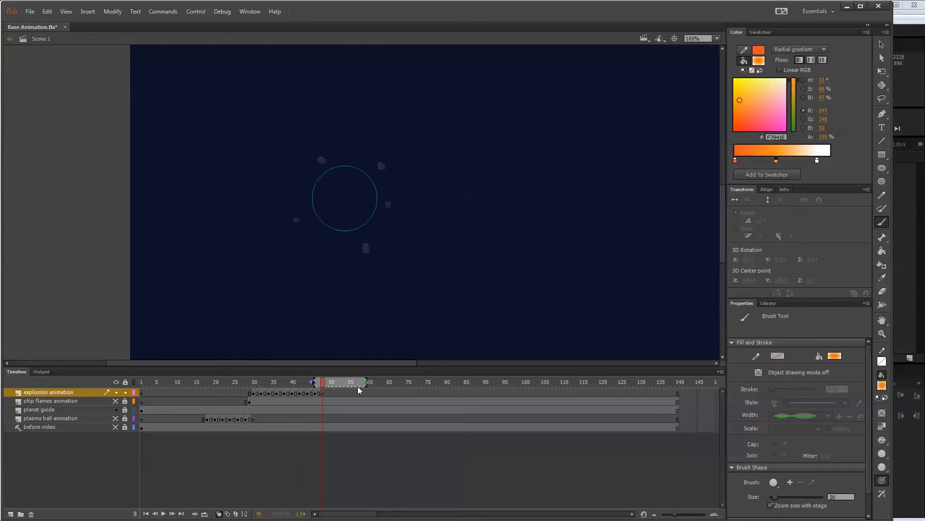
Turn off onion skinning and review the explosion drawings from frame 48 back to frame 30.
{"action": "left_click", "coordinate": [220, 513]}
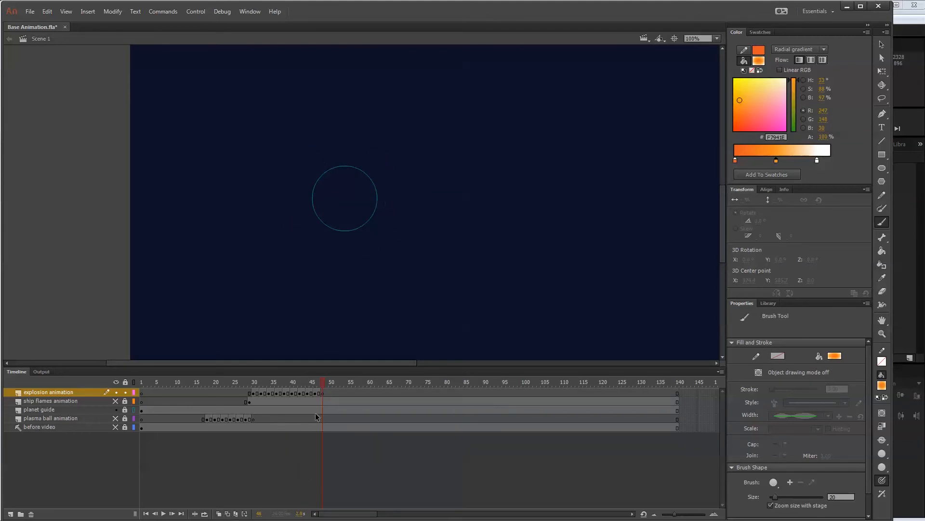
{"action": "left_click_drag", "start_coordinate": [323, 380], "coordinate": [302, 383]}
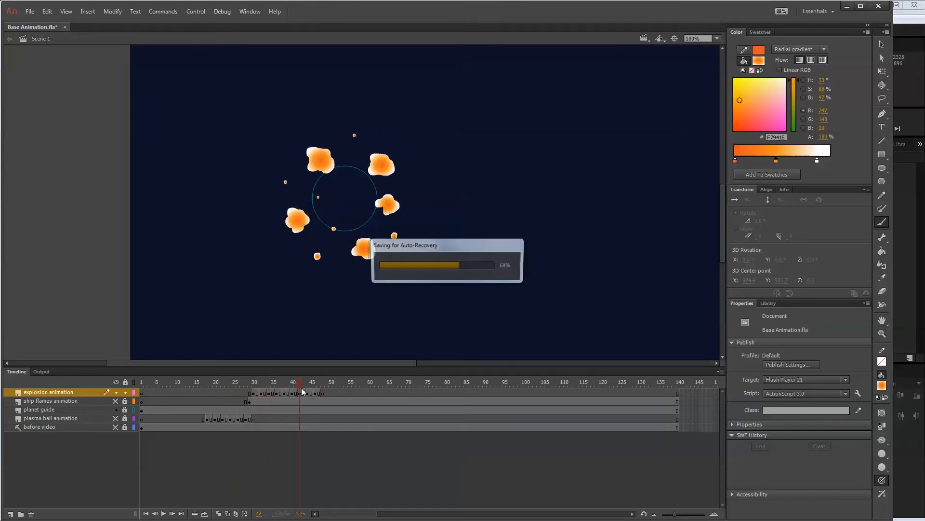
{"action": "left_click", "coordinate": [300, 392]}
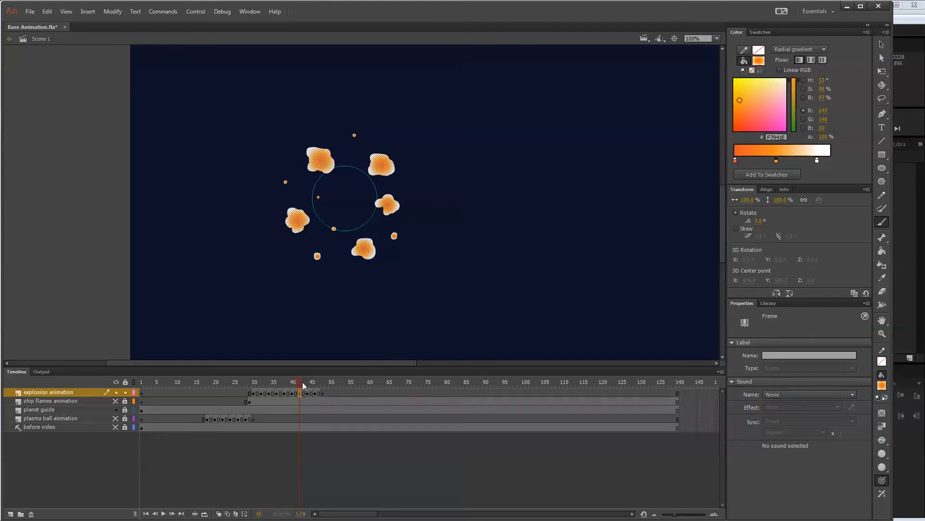
{"action": "left_click_drag", "start_coordinate": [303, 384], "coordinate": [252, 391]}
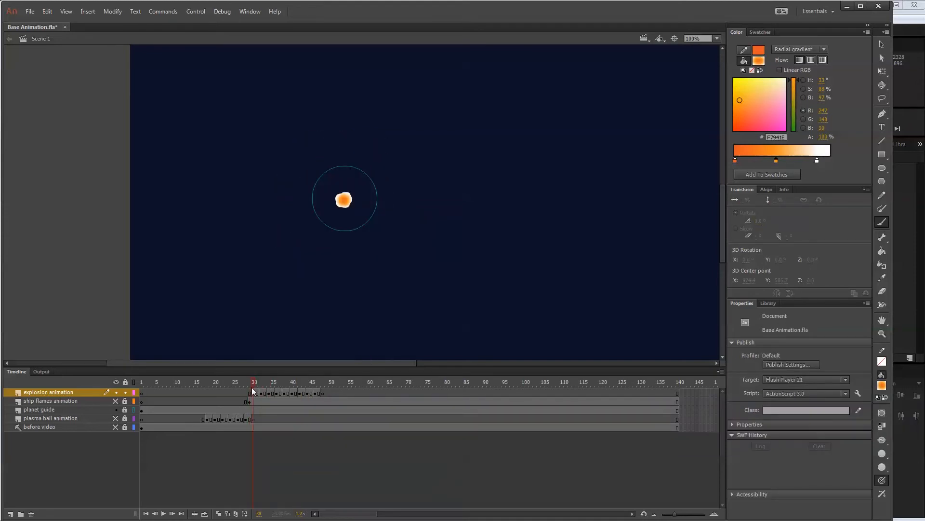
Loop playback from frame 30 to about frame 53, play the explosion, and stop on a frame of separate puffs.
{"action": "left_click", "coordinate": [205, 514]}
{"action": "left_click_drag", "start_coordinate": [252, 382], "coordinate": [320, 381]}
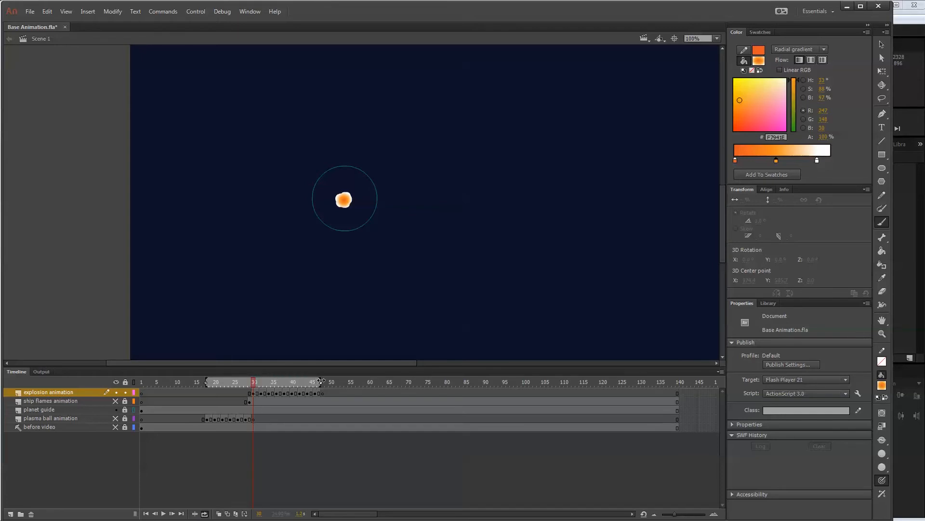
{"action": "left_click_drag", "start_coordinate": [206, 381], "coordinate": [252, 382]}
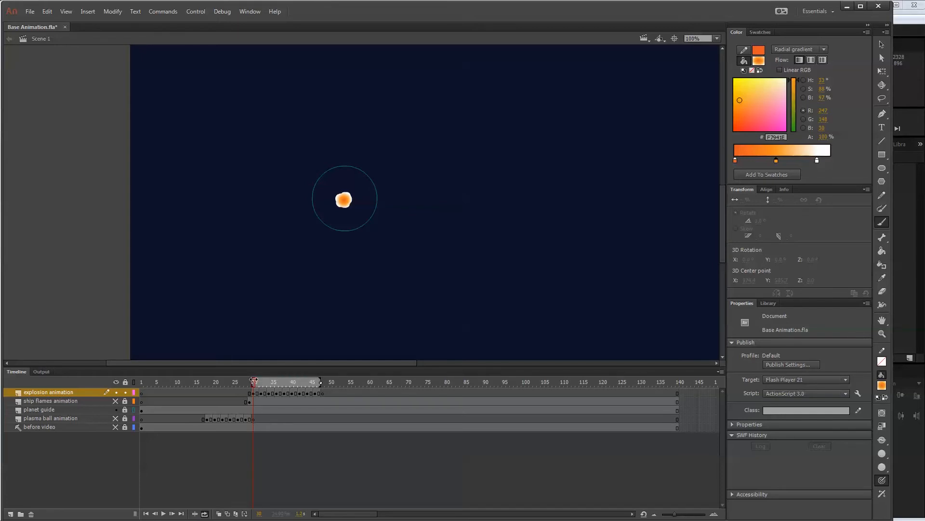
{"action": "left_click_drag", "start_coordinate": [321, 382], "coordinate": [340, 383]}
{"action": "key", "text": "Return"}
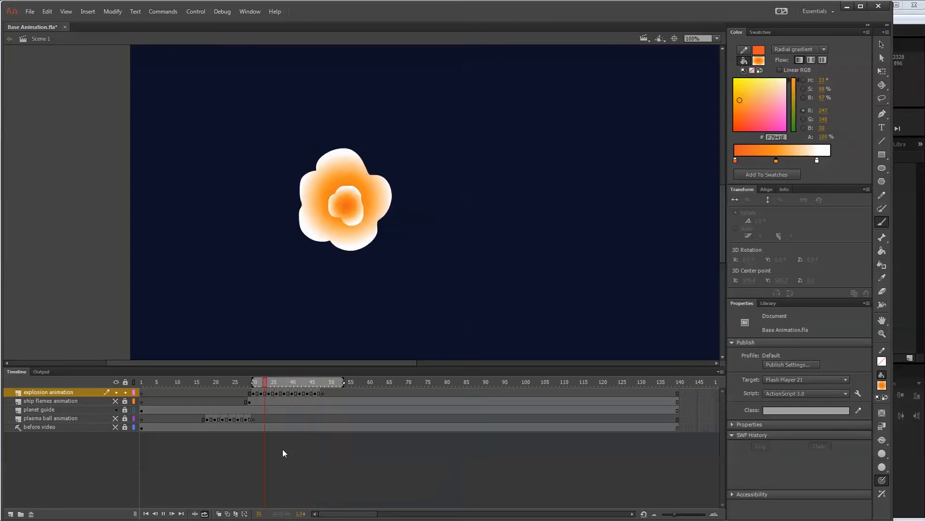
{"action": "left_click", "coordinate": [288, 384]}
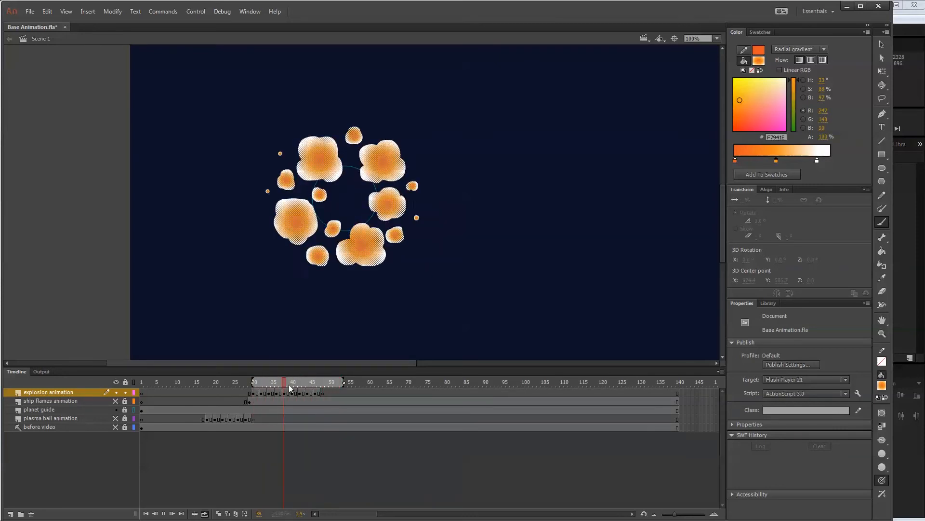
Turn off loop playback and compare the separate puffs on frames 42 and 44 of the explosion layer.
{"action": "left_click", "coordinate": [205, 513]}
{"action": "left_click_drag", "start_coordinate": [289, 382], "coordinate": [309, 372]}
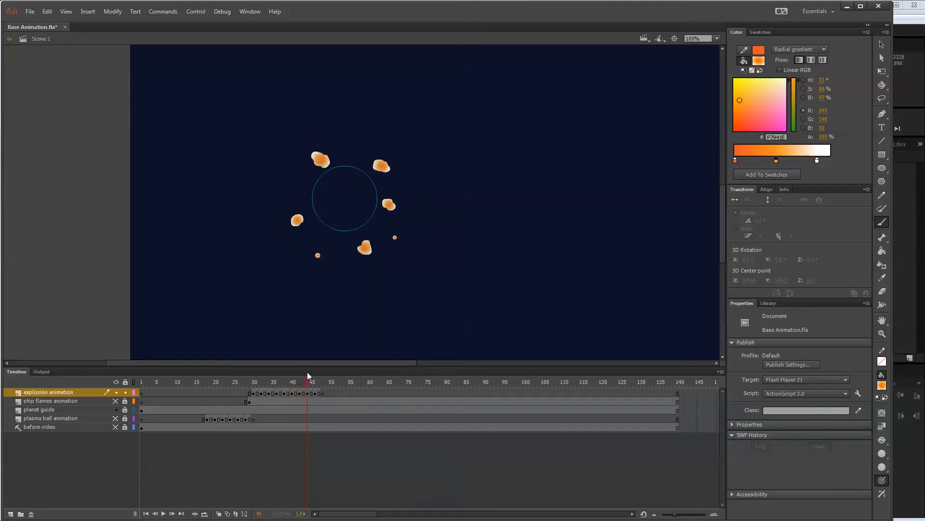
{"action": "left_click", "coordinate": [300, 394]}
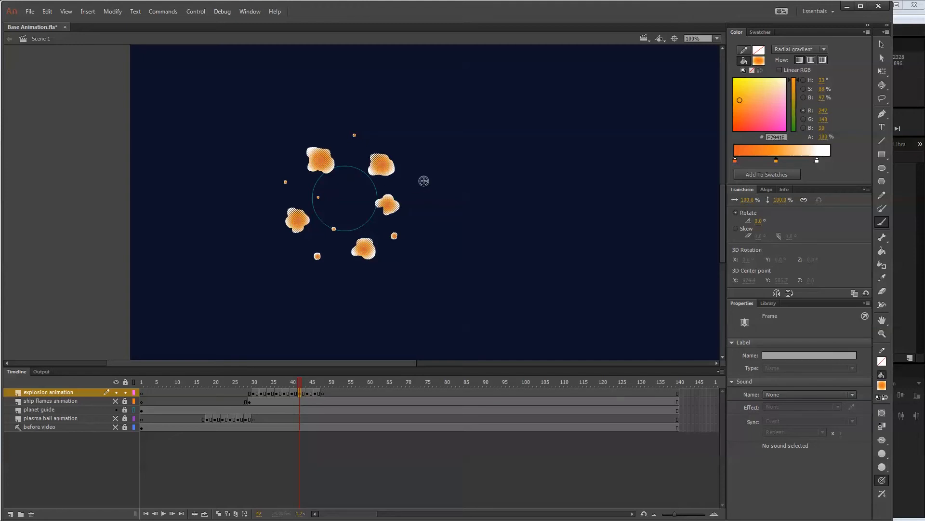
{"action": "left_click", "coordinate": [309, 394]}
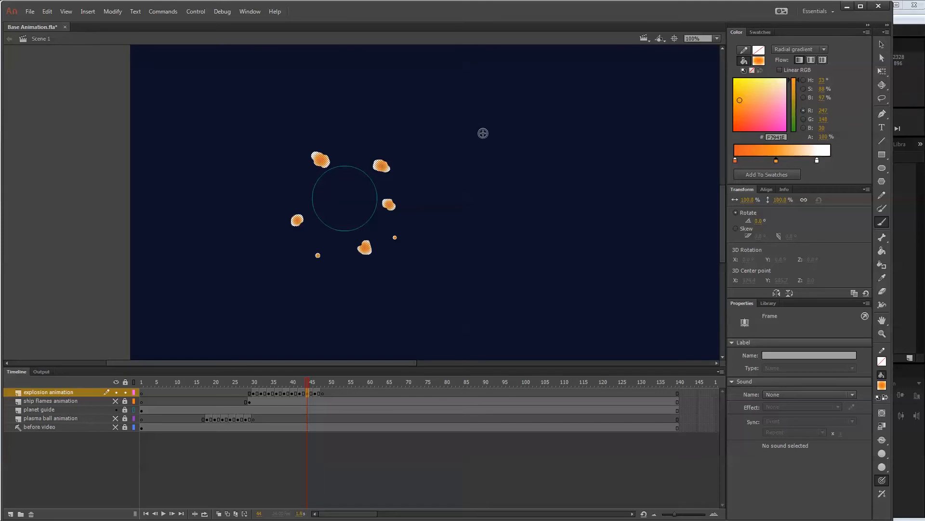
Shift the individual puffs and droplets on frame 44 outward, away from the planet outline.
{"action": "left_click", "coordinate": [881, 45]}
{"action": "left_click", "coordinate": [387, 168]}
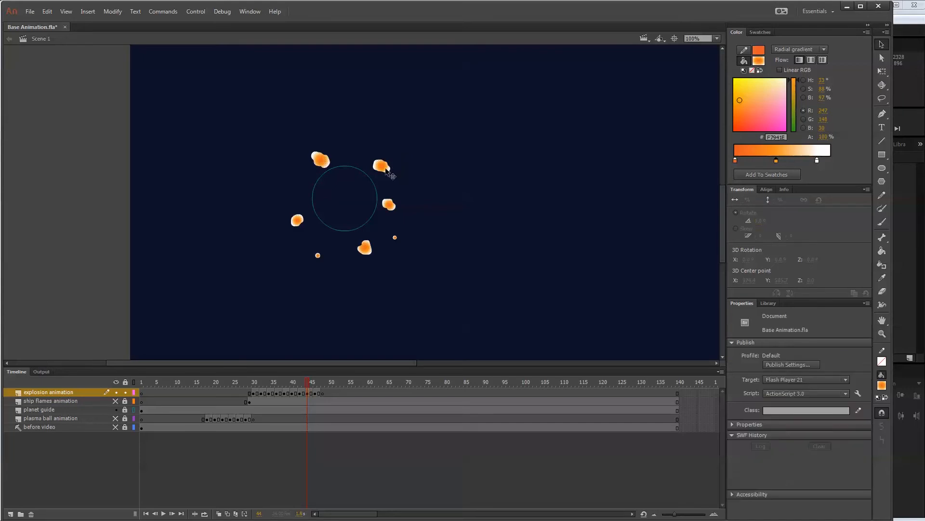
{"action": "key", "text": "shift+Up"}
{"action": "key", "text": "shift+Right"}
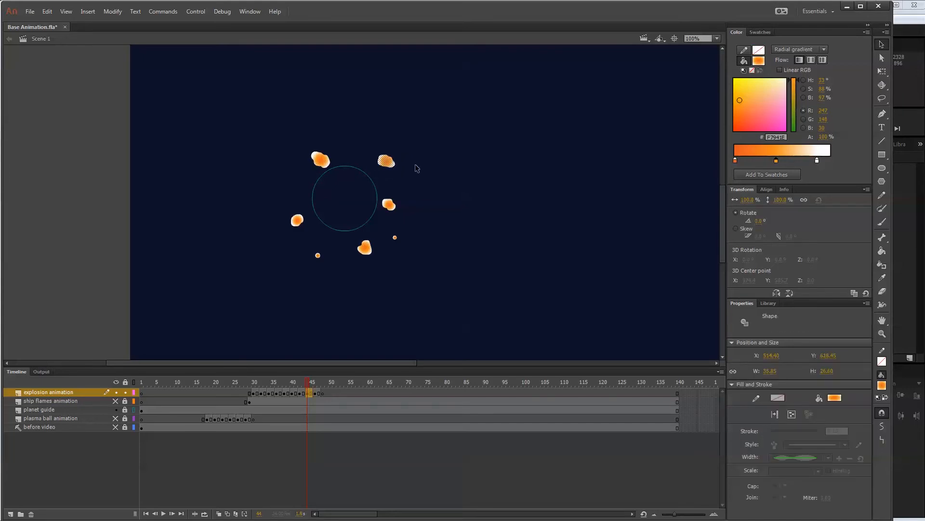
{"action": "left_click", "coordinate": [394, 205]}
{"action": "key", "text": "shift+Right"}
{"action": "key", "text": "shift+Right"}
{"action": "left_click", "coordinate": [394, 237]}
{"action": "key", "text": "shift+Right"}
{"action": "key", "text": "shift+Down"}
{"action": "left_click", "coordinate": [367, 249]}
{"action": "key", "text": "shift+Down"}
{"action": "left_click", "coordinate": [319, 256]}
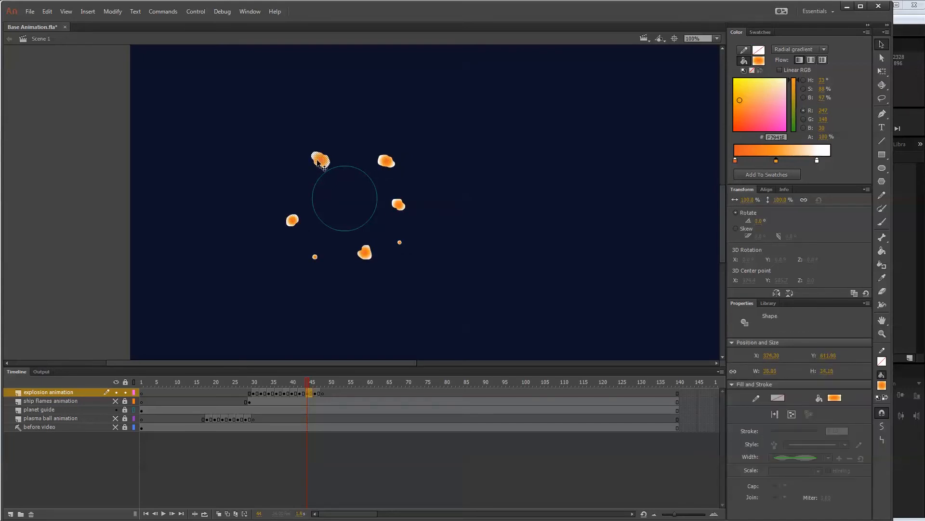
With onion skinning on, shift the upper-left puff on frame 42 outward toward its position on frame 44.
{"action": "key", "text": "period"}
{"action": "key", "text": "period"}
{"action": "key", "text": "comma"}
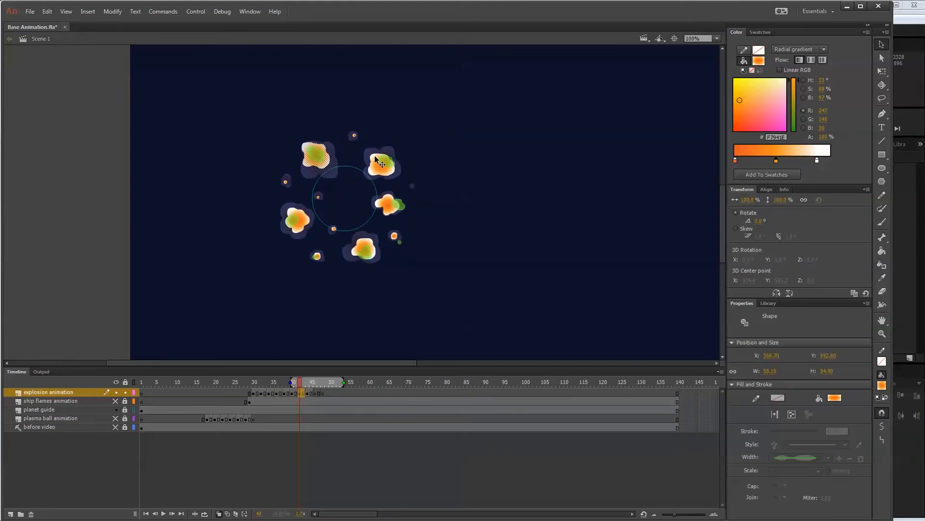
{"action": "key", "text": "Right"}
{"action": "key", "text": "Right"}
{"action": "key", "text": "Right"}
{"action": "key", "text": "Right"}
{"action": "key", "text": "Right"}
{"action": "key", "text": "Right"}
{"action": "key", "text": "Right"}
{"action": "key", "text": "Right"}
{"action": "key", "text": "Right"}
{"action": "key", "text": "Left"}
{"action": "key", "text": "Left"}
{"action": "key", "text": "Left"}
{"action": "key", "text": "Down"}
{"action": "key", "text": "Down"}
{"action": "key", "text": "Down"}
{"action": "key", "text": "Down"}
{"action": "key", "text": "Down"}
{"action": "key", "text": "Down"}
{"action": "key", "text": "Down"}
Shift the upper-right puff on frame 42 up and outward to line up with the onion-skinned puff of frame 44.
{"action": "left_click", "coordinate": [376, 156]}
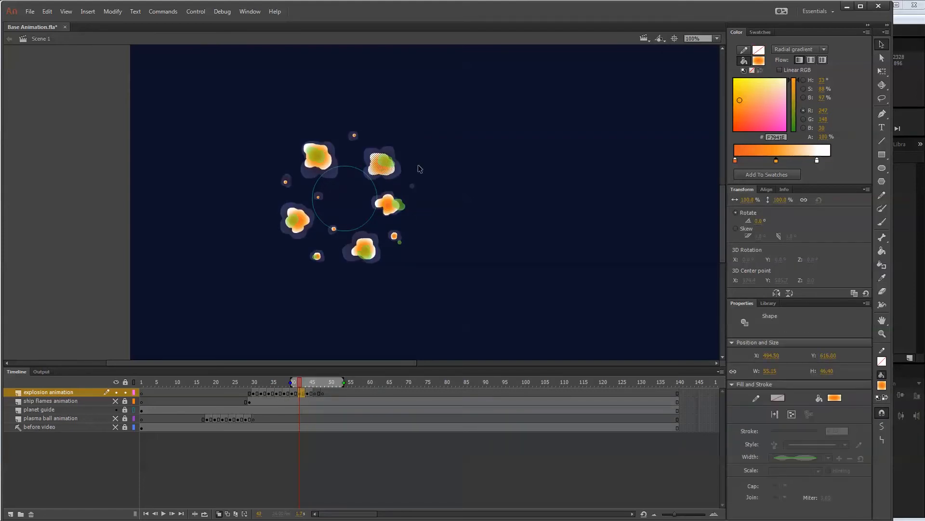
{"action": "key", "text": "Down"}
{"action": "key", "text": "Down"}
{"action": "key", "text": "Down"}
{"action": "key", "text": "Right"}
{"action": "key", "text": "Right"}
{"action": "key", "text": "Right"}
{"action": "key", "text": "Right"}
{"action": "key", "text": "Right"}
{"action": "key", "text": "Right"}
{"action": "key", "text": "Right"}
{"action": "key", "text": "Right"}
{"action": "key", "text": "Right"}
{"action": "key", "text": "Up"}
{"action": "key", "text": "Up"}
{"action": "key", "text": "Up"}
{"action": "key", "text": "Up"}
{"action": "key", "text": "Up"}
{"action": "key", "text": "Up"}
{"action": "key", "text": "Up"}
{"action": "key", "text": "Up"}
{"action": "key", "text": "Up"}
Shift the right, bottom and left puffs and the lower-right droplet on frame 42 slightly outward, and check the spacing against frame 44.
{"action": "left_click", "coordinate": [391, 205]}
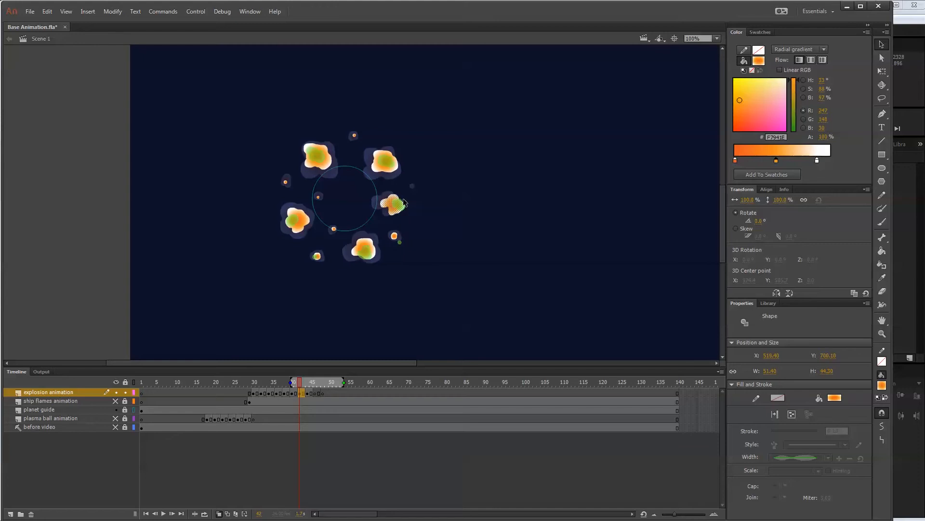
{"action": "left_click", "coordinate": [373, 246]}
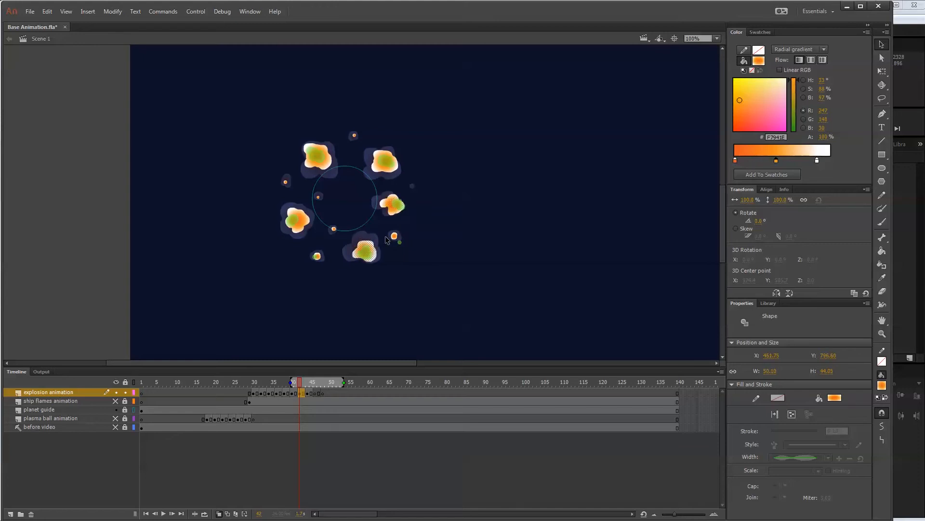
{"action": "left_click", "coordinate": [394, 236]}
{"action": "left_click", "coordinate": [301, 220]}
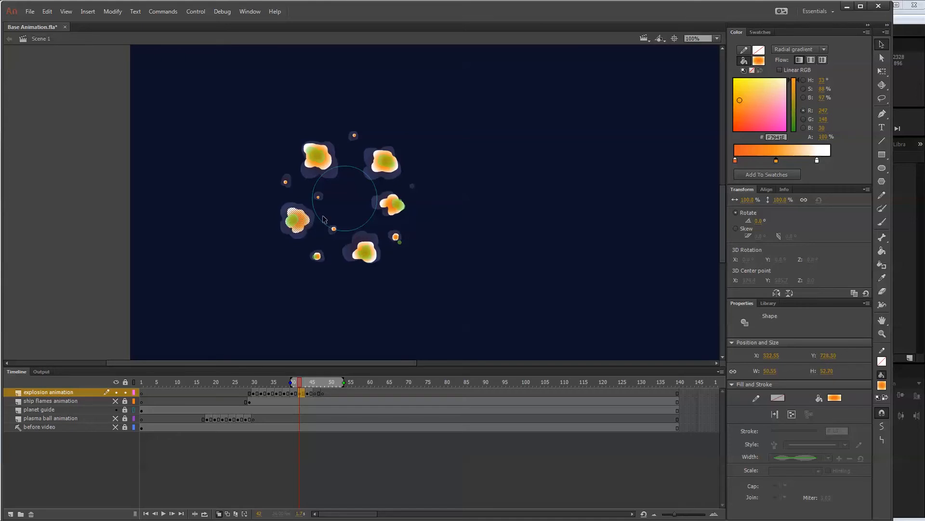
{"action": "key", "text": "Left"}
{"action": "mouse_move", "coordinate": [299, 383]}
{"action": "left_mouse_down"}
{"action": "mouse_move", "coordinate": [247, 376]}
{"action": "mouse_move", "coordinate": [311, 374]}
{"action": "left_mouse_up"}
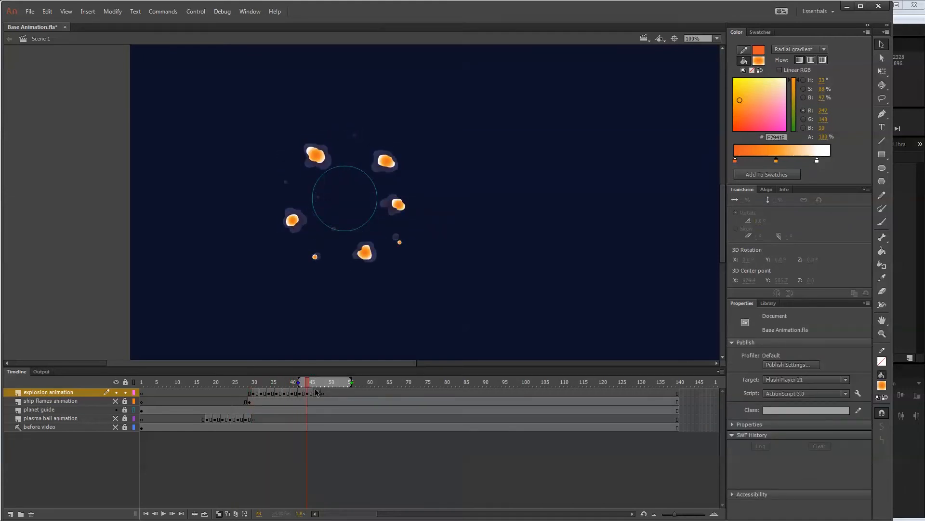
Replace the drawing on frame 46 with five small brushed puffs over the onion-skinned shapes of frame 44.
{"action": "left_click", "coordinate": [316, 393]}
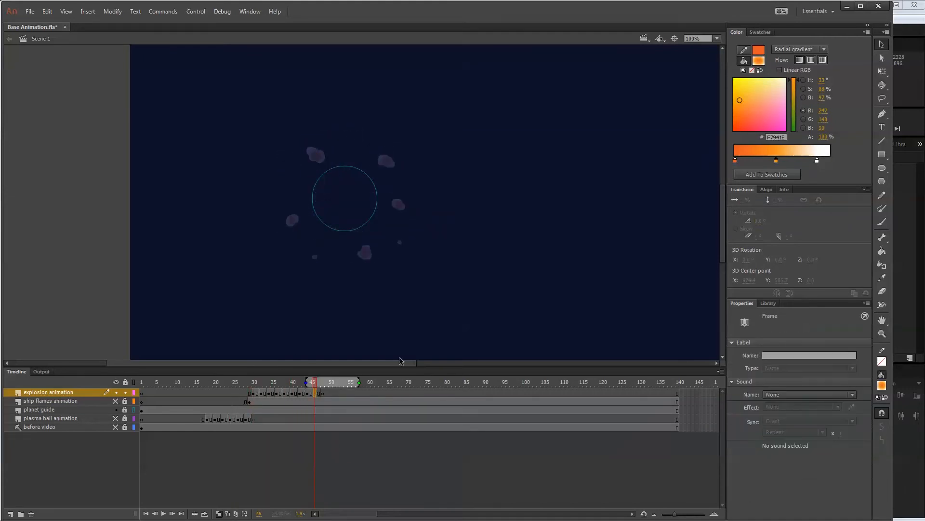
{"action": "left_click", "coordinate": [882, 221]}
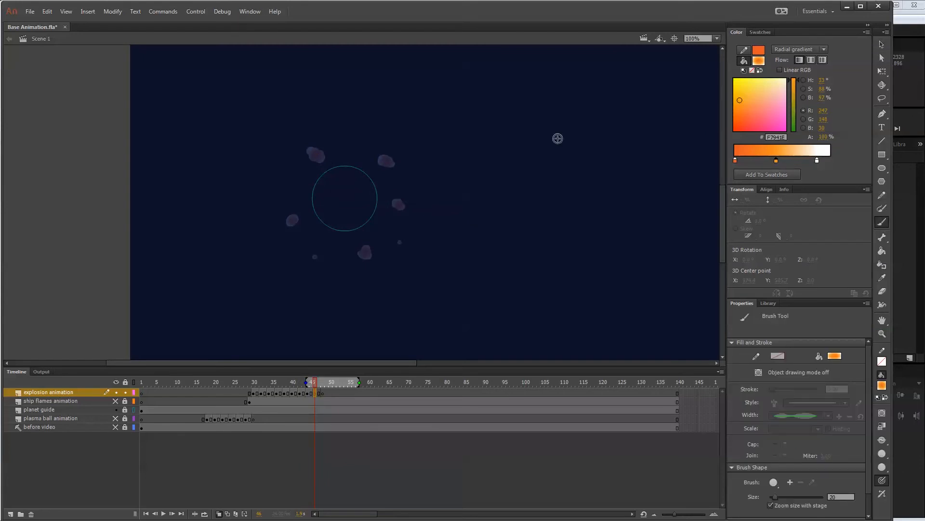
{"action": "left_click", "coordinate": [313, 153]}
{"action": "left_click", "coordinate": [386, 161]}
{"action": "left_click", "coordinate": [398, 205]}
{"action": "left_click", "coordinate": [364, 252]}
{"action": "left_click", "coordinate": [288, 221]}
Paint five tiny gradient dots on frame 48 at the outer edges of the onion-skinned puffs.
{"action": "left_click", "coordinate": [324, 394]}
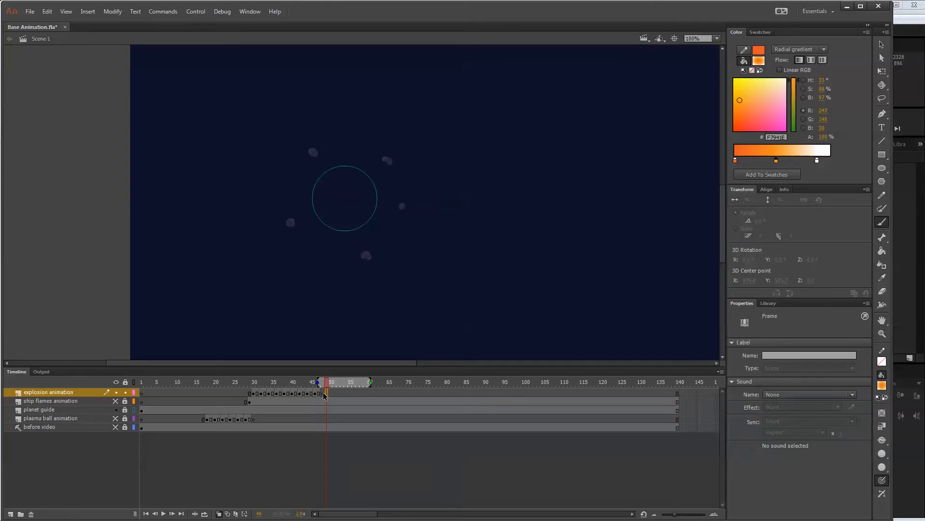
{"action": "left_click", "coordinate": [323, 394]}
{"action": "left_click", "coordinate": [367, 255]}
{"action": "left_click", "coordinate": [402, 207]}
{"action": "left_click", "coordinate": [389, 157]}
{"action": "left_click", "coordinate": [310, 152]}
{"action": "left_click", "coordinate": [287, 224]}
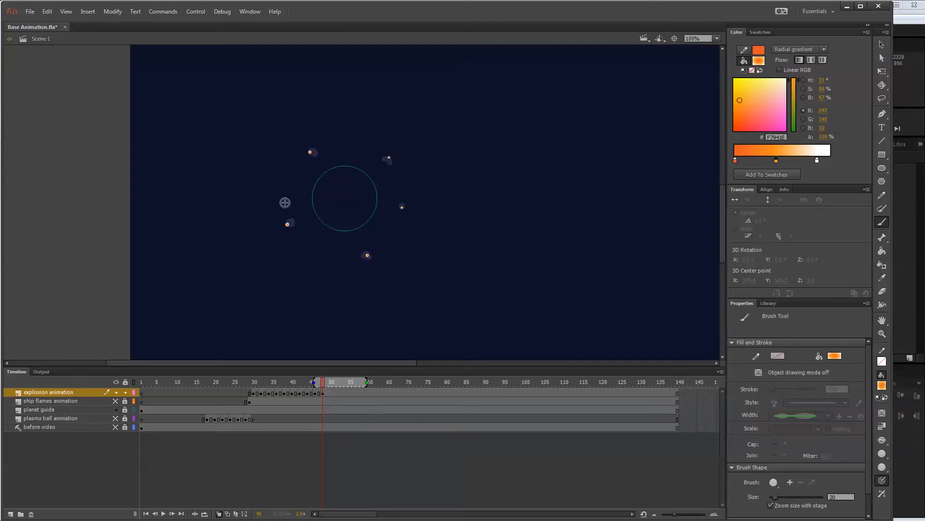
Turn off onion skinning and play the explosion in a loop from about frame 30.
{"action": "left_click", "coordinate": [217, 514]}
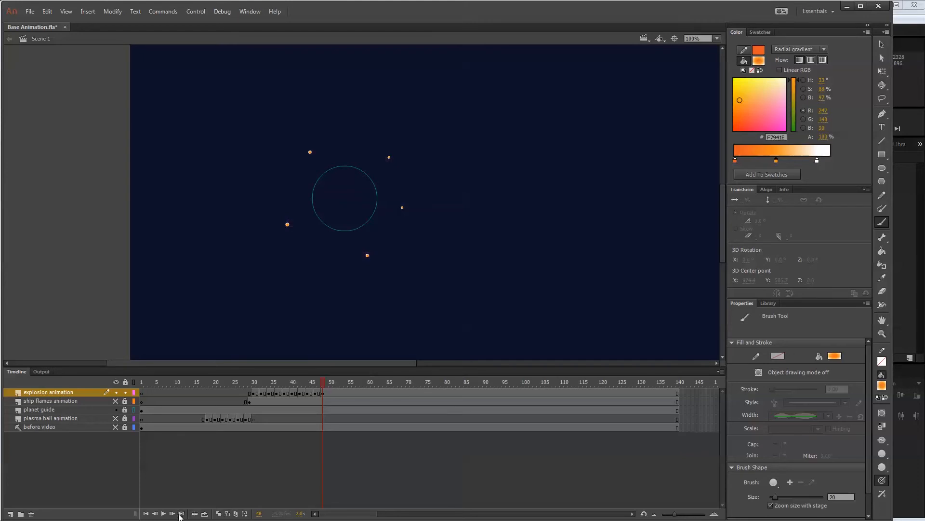
{"action": "left_click", "coordinate": [205, 514]}
{"action": "left_click_drag", "start_coordinate": [324, 381], "coordinate": [249, 382]}
{"action": "key", "text": "Return"}
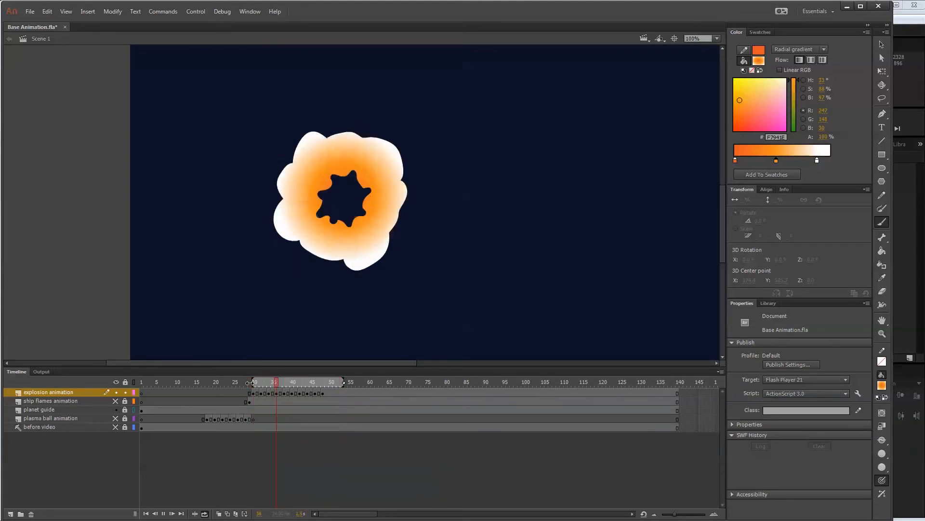
Stop the playback and insert a blank keyframe at frame 50 to end the explosion.
{"action": "left_click", "coordinate": [370, 383]}
{"action": "left_click", "coordinate": [330, 392]}
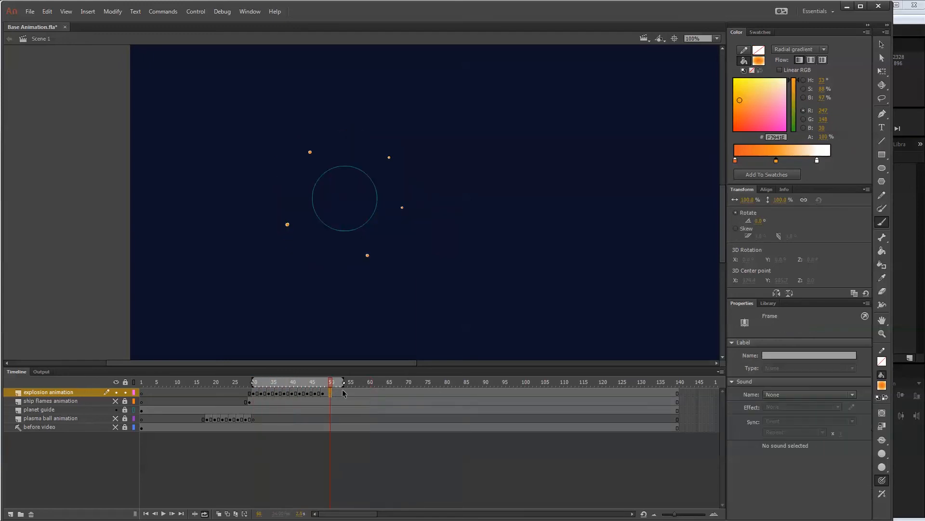
{"action": "key", "text": "F7"}
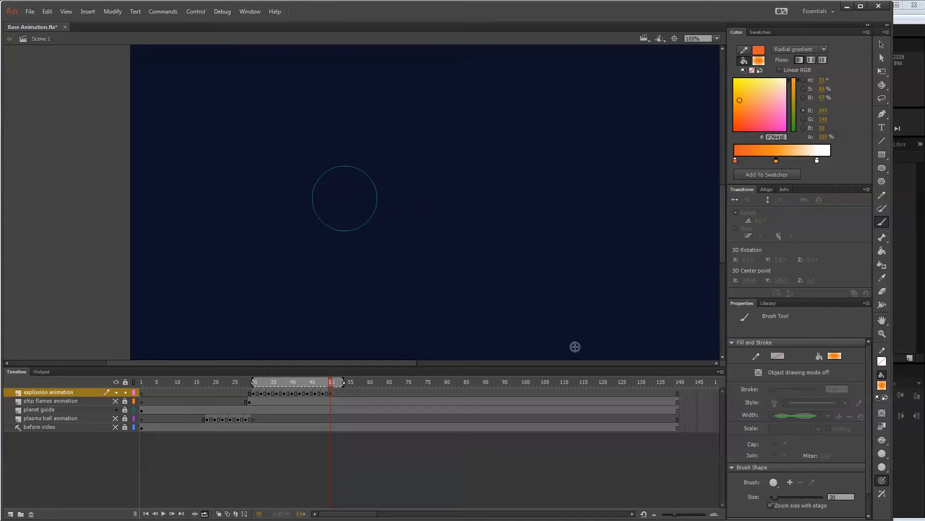
Go to the first explosion drawing on frame 30 and set the stroke colour to orange #EB5924.
{"action": "left_click", "coordinate": [255, 392]}
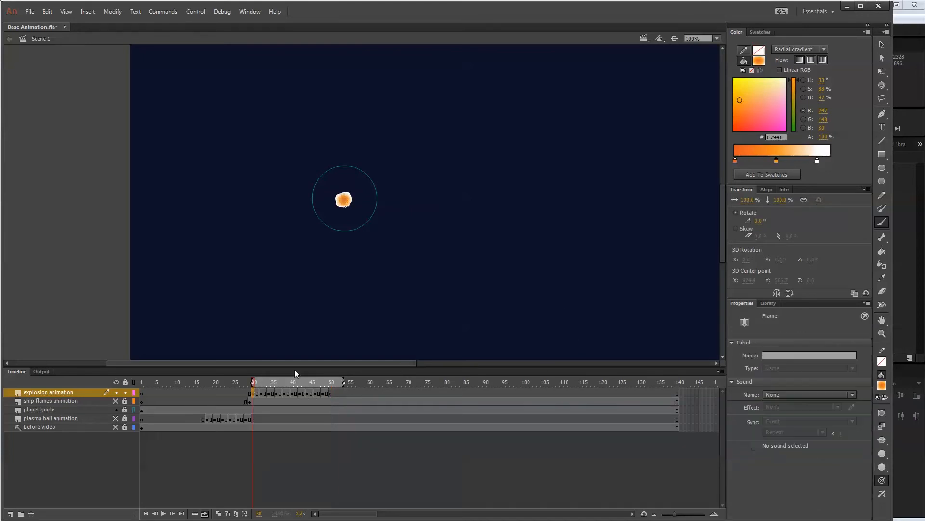
{"action": "left_click", "coordinate": [883, 44]}
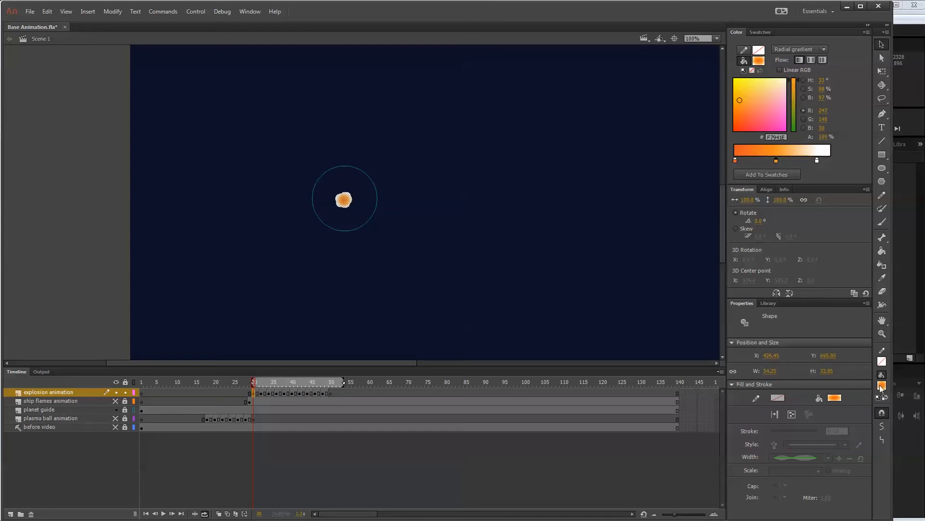
{"action": "left_click", "coordinate": [882, 362]}
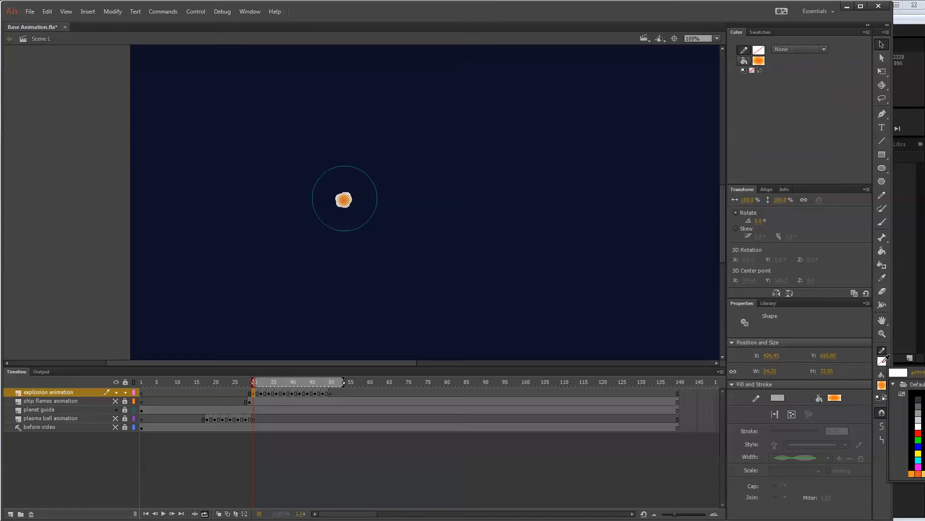
{"action": "left_click", "coordinate": [918, 474]}
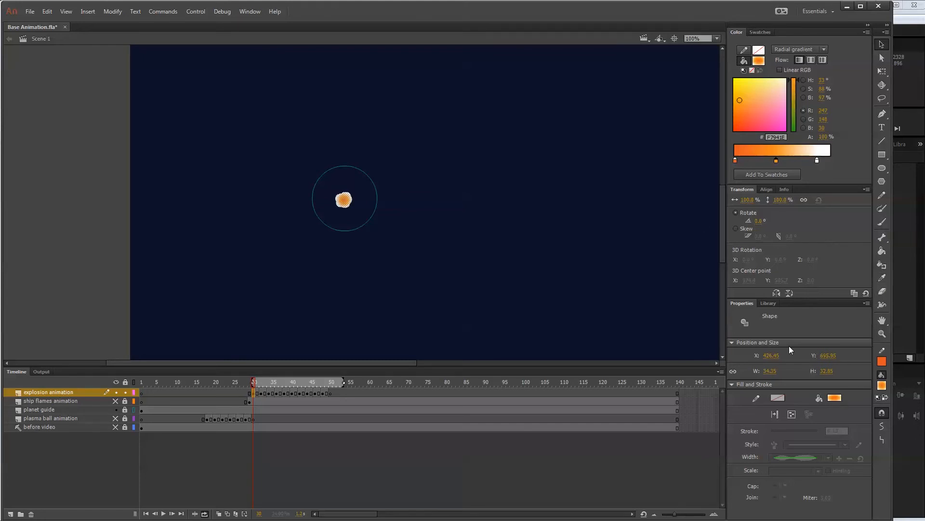
Draw a sample orange line with a tapered width beside the planet outline, and delete it.
{"action": "left_click", "coordinate": [881, 142]}
{"action": "left_click_drag", "start_coordinate": [438, 212], "coordinate": [480, 193]}
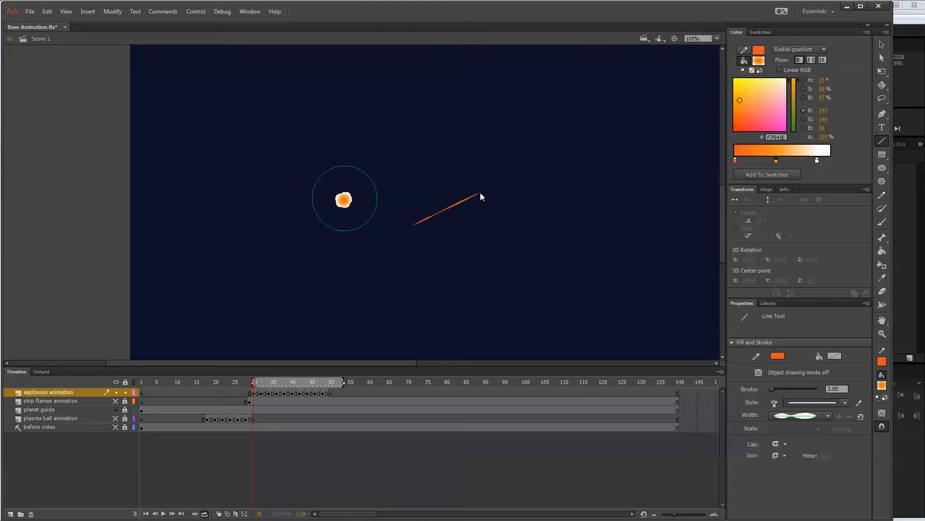
{"action": "left_click", "coordinate": [881, 44]}
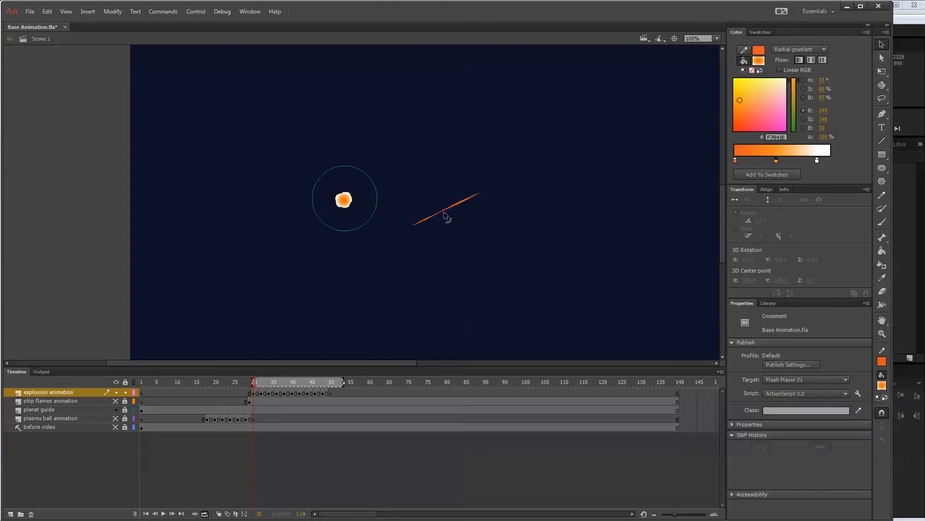
{"action": "left_click", "coordinate": [465, 202]}
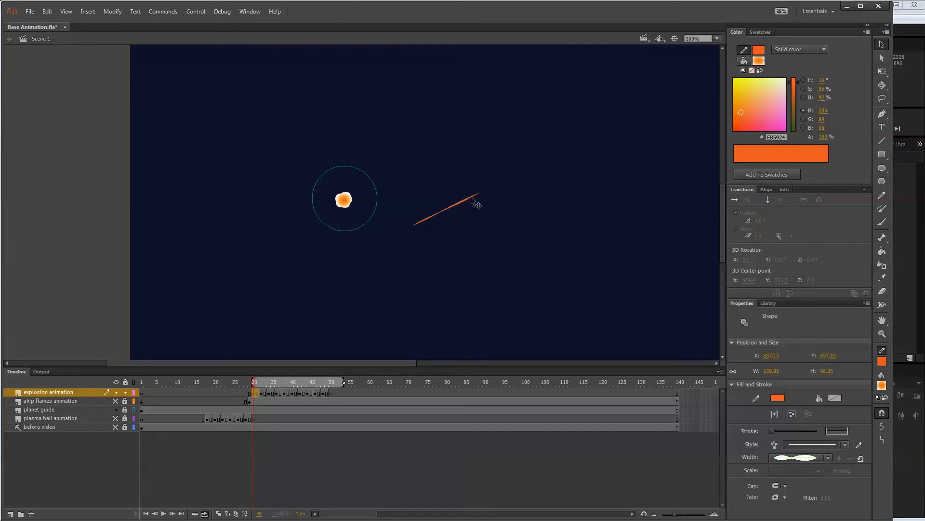
{"action": "key", "text": "Delete"}
Outline the explosion clouds on frames 32, 34 and 36 in orange with the Ink Bottle tool, including the ring's inner edge.
{"action": "left_click", "coordinate": [882, 264]}
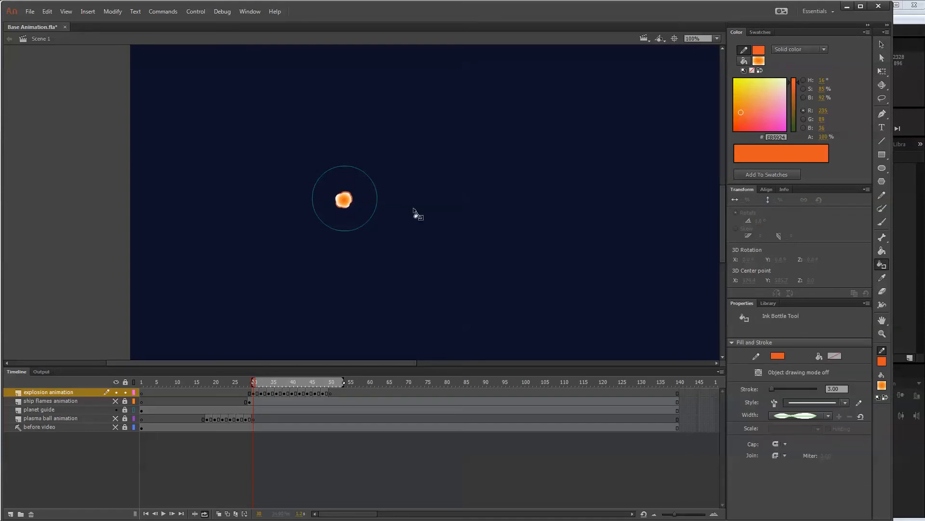
{"action": "left_click", "coordinate": [260, 392]}
{"action": "left_click", "coordinate": [355, 236]}
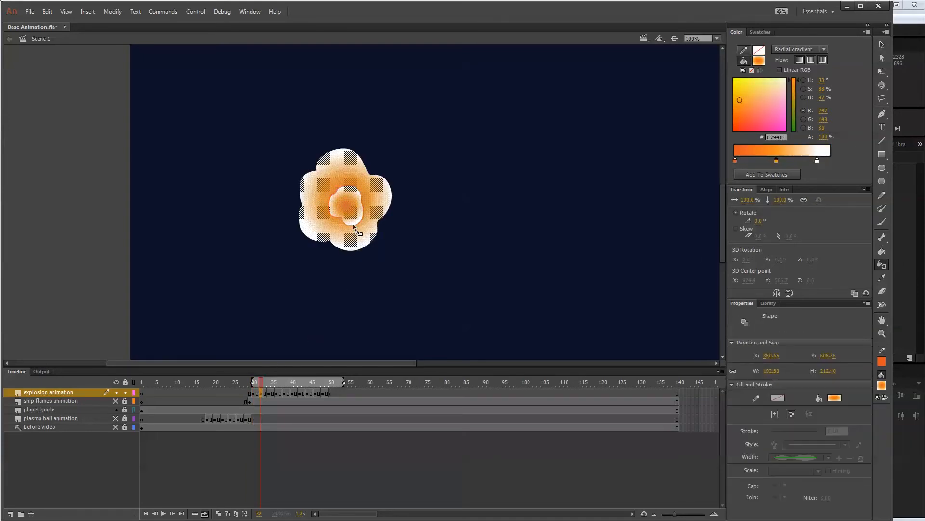
{"action": "left_click", "coordinate": [268, 394]}
{"action": "left_click", "coordinate": [365, 257]}
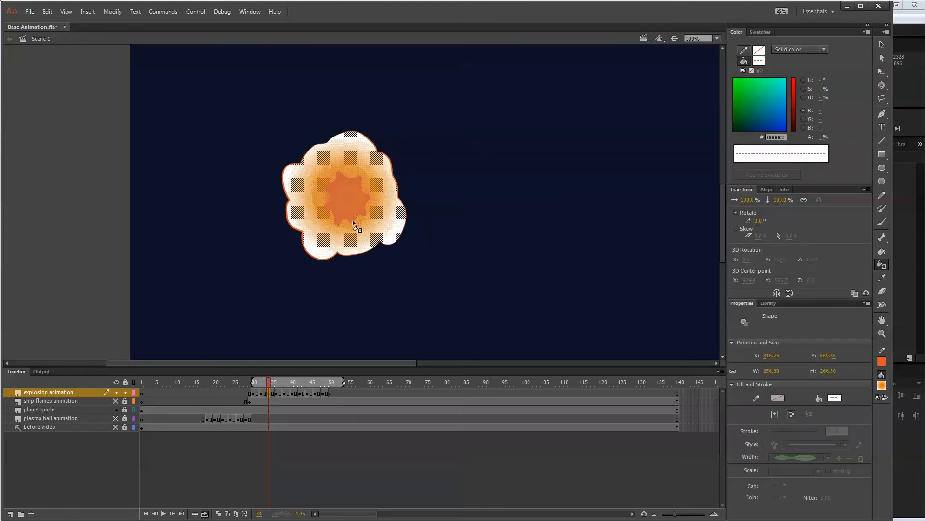
{"action": "left_click", "coordinate": [279, 393]}
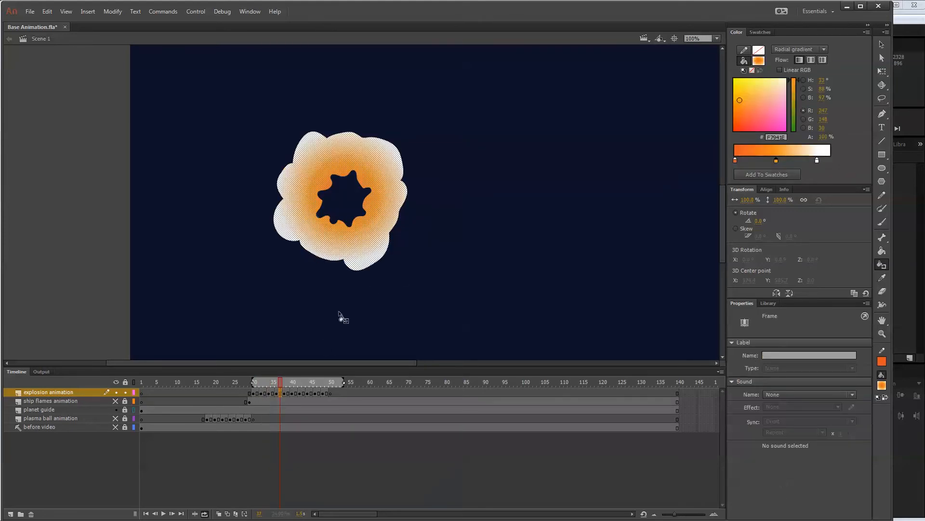
{"action": "left_click", "coordinate": [362, 270]}
{"action": "left_click", "coordinate": [351, 230]}
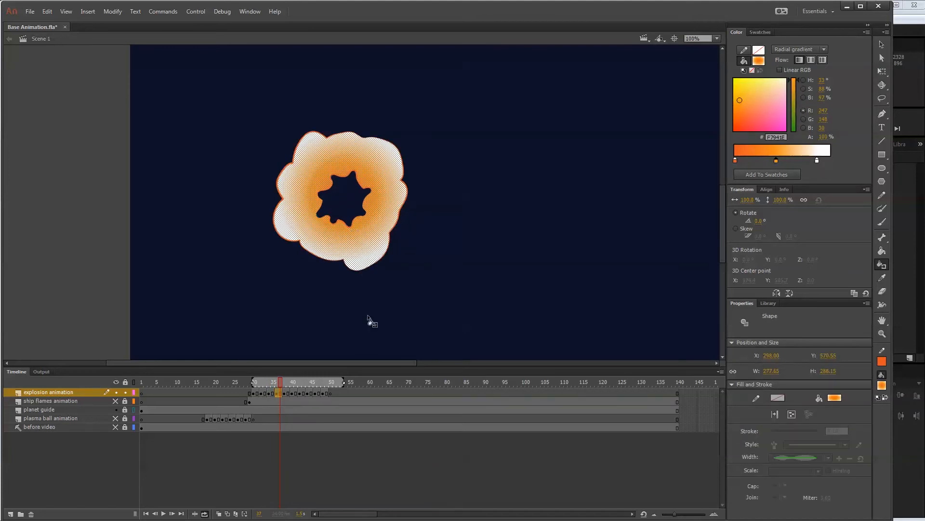
Outline every explosion puff on frame 38 in orange with the Ink Bottle tool.
{"action": "left_click", "coordinate": [284, 394]}
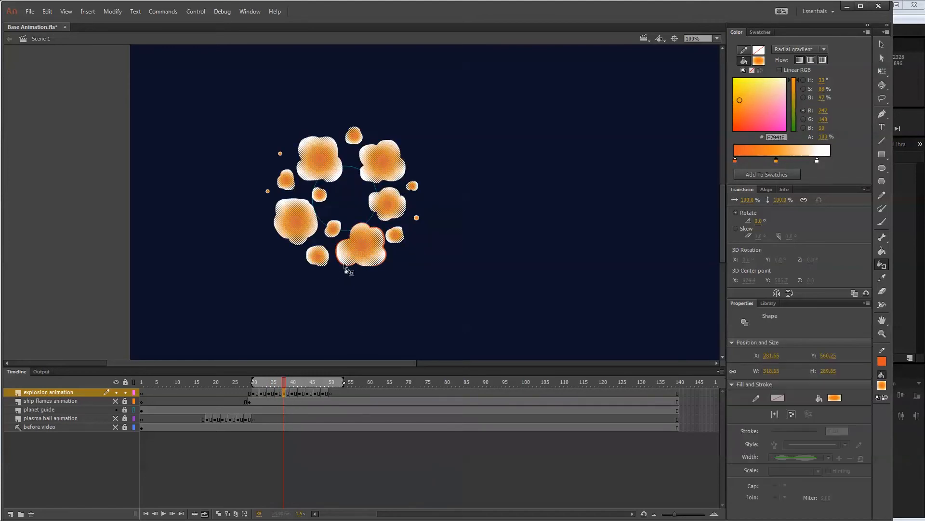
{"action": "left_click", "coordinate": [345, 265]}
{"action": "left_click", "coordinate": [336, 235]}
{"action": "left_click", "coordinate": [326, 257]}
{"action": "left_click", "coordinate": [316, 233]}
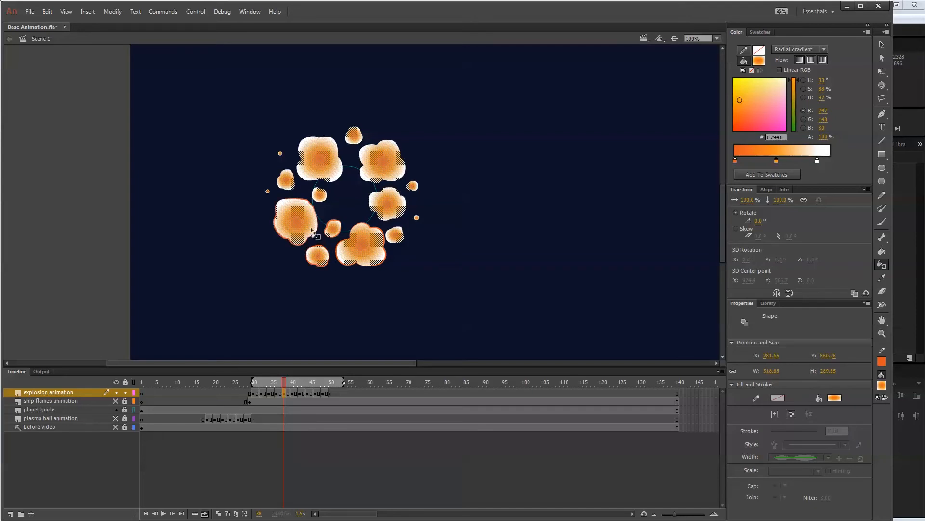
{"action": "left_click", "coordinate": [268, 192]}
{"action": "left_click", "coordinate": [281, 154]}
{"action": "left_click", "coordinate": [290, 174]}
{"action": "left_click", "coordinate": [303, 152]}
{"action": "left_click", "coordinate": [351, 139]}
{"action": "left_click", "coordinate": [374, 158]}
{"action": "left_click", "coordinate": [412, 187]}
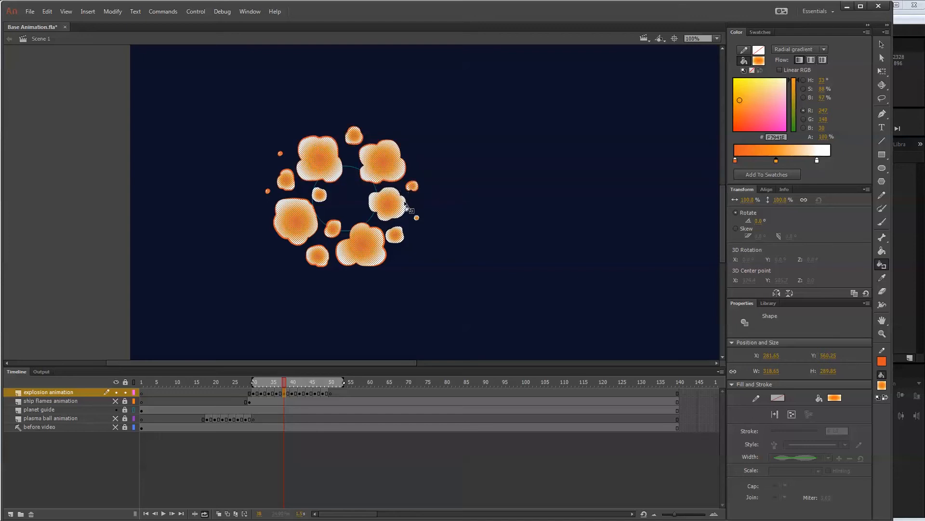
{"action": "left_click", "coordinate": [405, 207]}
{"action": "left_click", "coordinate": [415, 220]}
{"action": "left_click", "coordinate": [403, 235]}
{"action": "left_click", "coordinate": [326, 200]}
Outline all the smaller explosion puffs on frame 40 in orange with the Ink Bottle tool.
{"action": "left_click", "coordinate": [293, 392]}
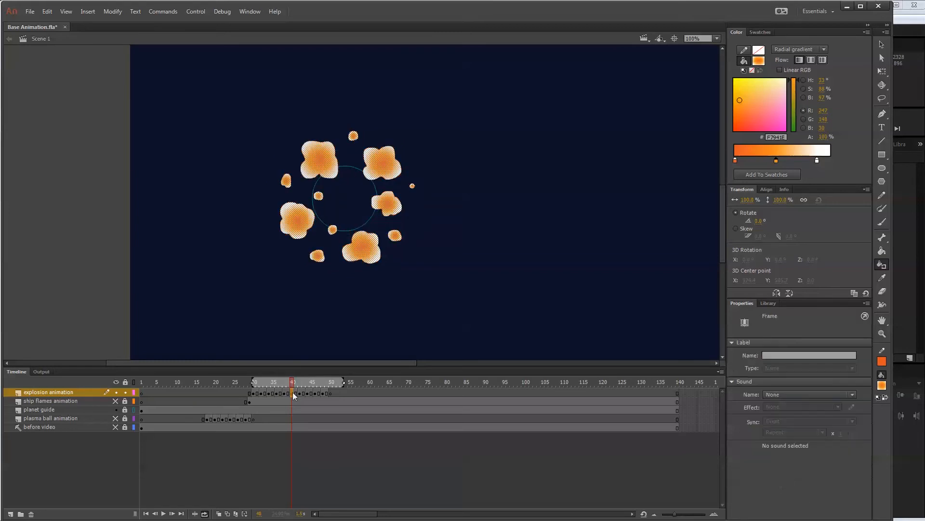
{"action": "left_click", "coordinate": [323, 261]}
{"action": "left_click", "coordinate": [332, 229]}
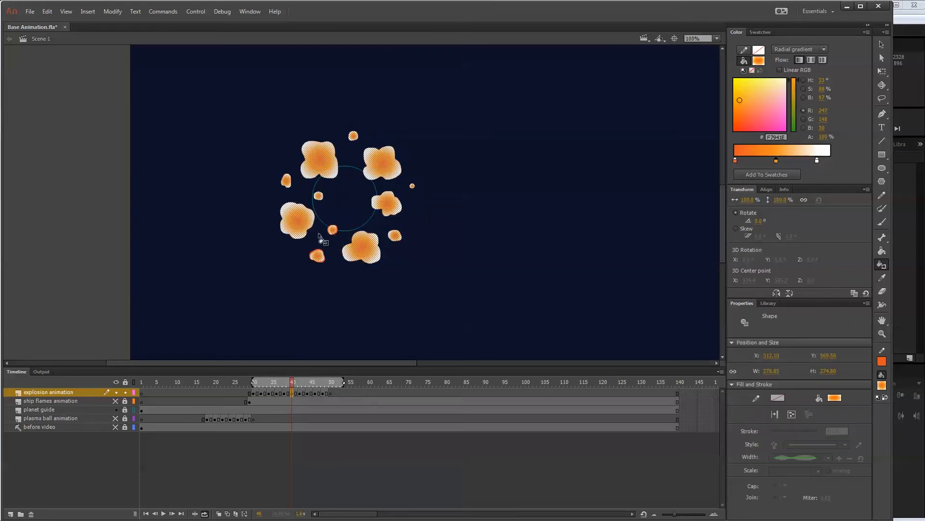
{"action": "left_click", "coordinate": [301, 226]}
{"action": "left_click", "coordinate": [287, 180]}
{"action": "left_click", "coordinate": [319, 198]}
{"action": "left_click", "coordinate": [329, 179]}
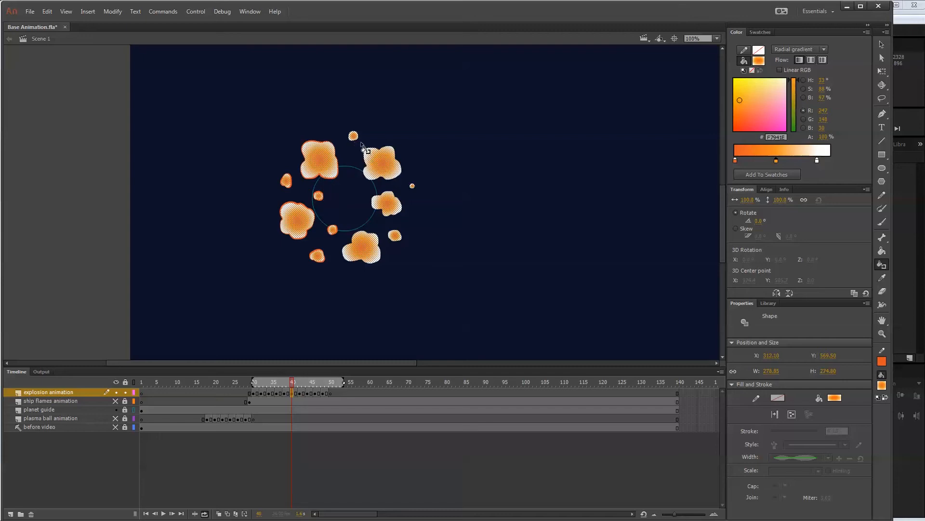
{"action": "left_click", "coordinate": [353, 136]}
{"action": "left_click", "coordinate": [379, 152]}
{"action": "left_click", "coordinate": [413, 186]}
{"action": "left_click", "coordinate": [404, 213]}
{"action": "left_click", "coordinate": [397, 237]}
{"action": "left_click", "coordinate": [380, 253]}
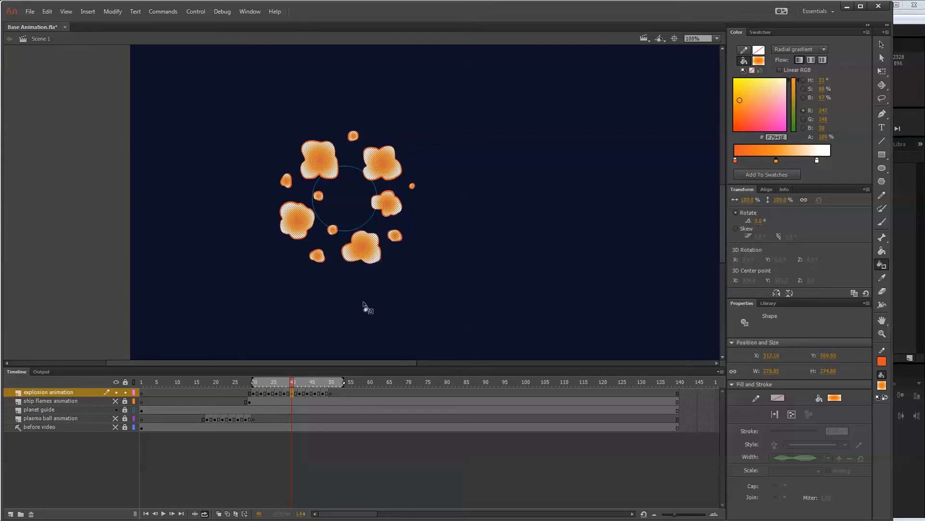
Outline the shrinking puffs and tiny dots of the frame 42 drawing in orange.
{"action": "left_click", "coordinate": [303, 393]}
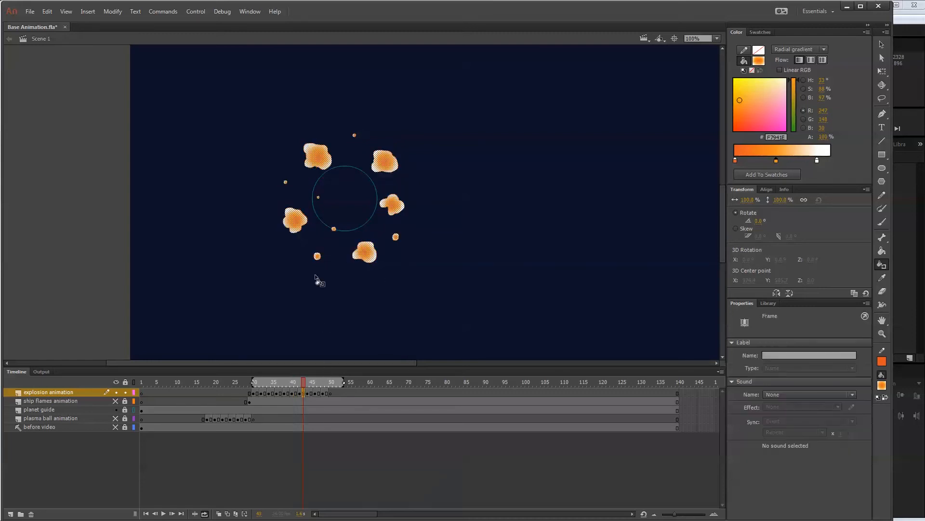
{"action": "left_click", "coordinate": [317, 259]}
{"action": "left_click", "coordinate": [334, 231]}
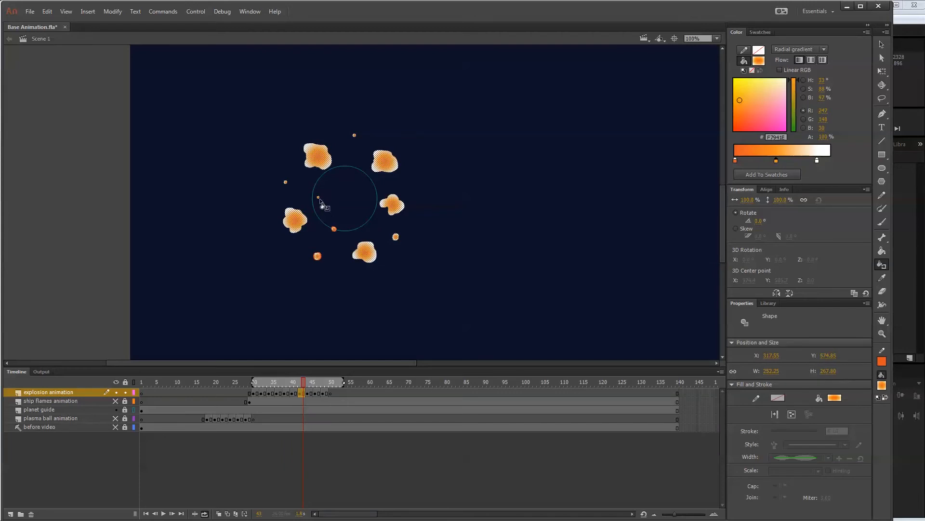
{"action": "left_click", "coordinate": [286, 184]}
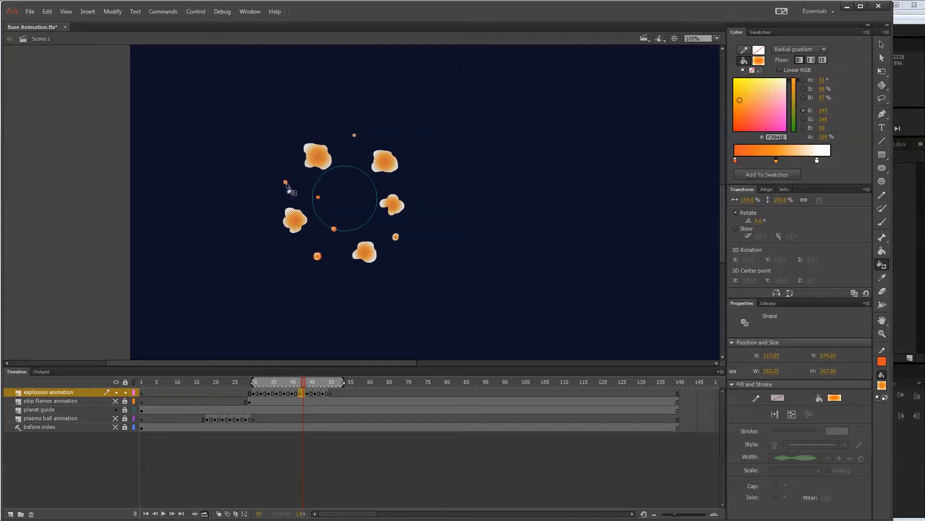
{"action": "left_click", "coordinate": [314, 166]}
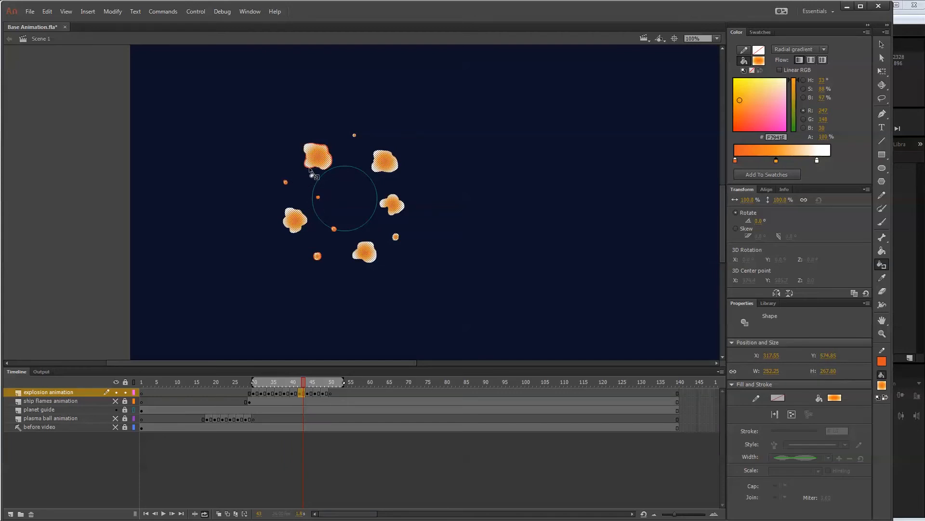
{"action": "left_click", "coordinate": [378, 166]}
{"action": "left_click", "coordinate": [396, 199]}
{"action": "left_click", "coordinate": [397, 238]}
{"action": "left_click", "coordinate": [378, 255]}
{"action": "left_click", "coordinate": [302, 232]}
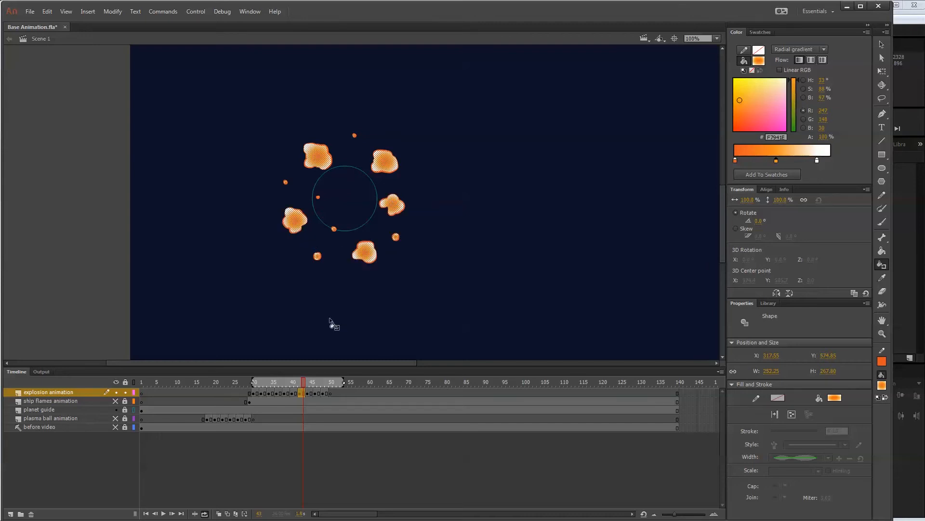
Add the orange outline to each remaining puff on frame 44.
{"action": "left_click", "coordinate": [308, 394]}
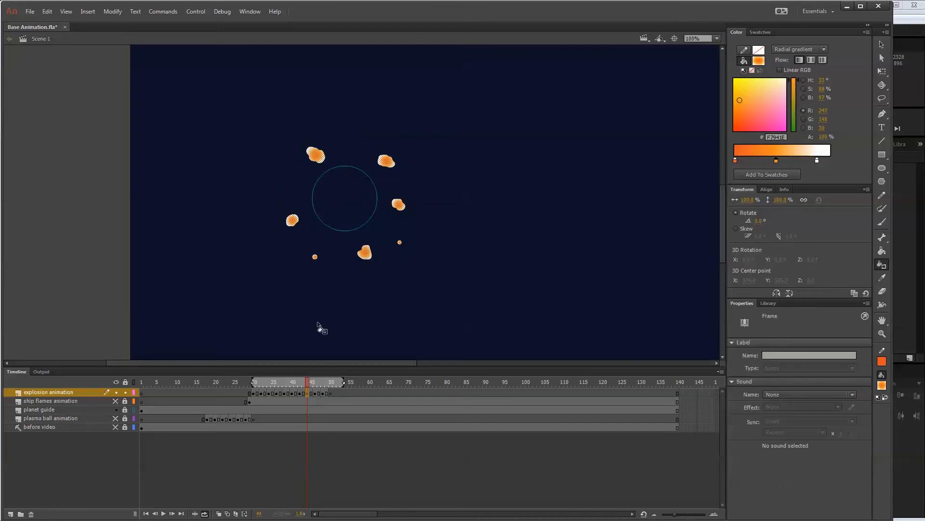
{"action": "left_click", "coordinate": [315, 259]}
{"action": "left_click", "coordinate": [295, 224]}
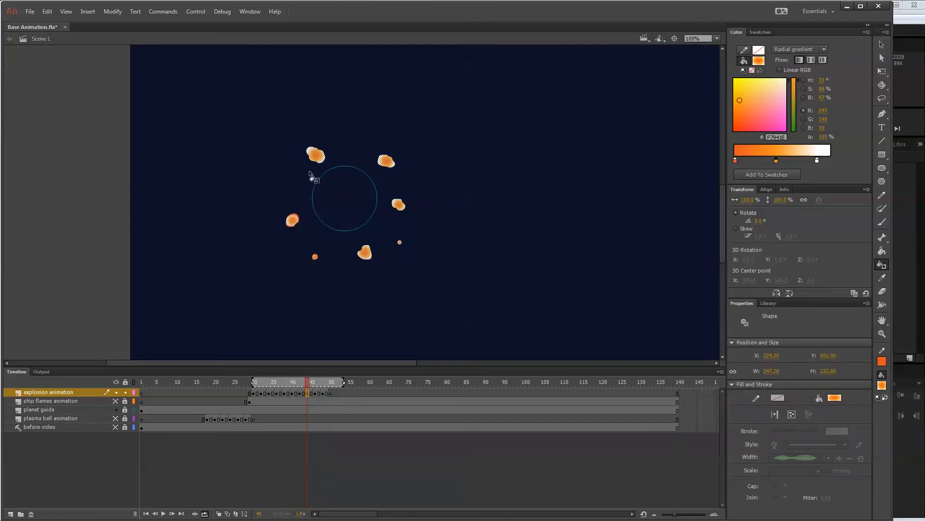
{"action": "left_click", "coordinate": [320, 164]}
{"action": "left_click", "coordinate": [379, 167]}
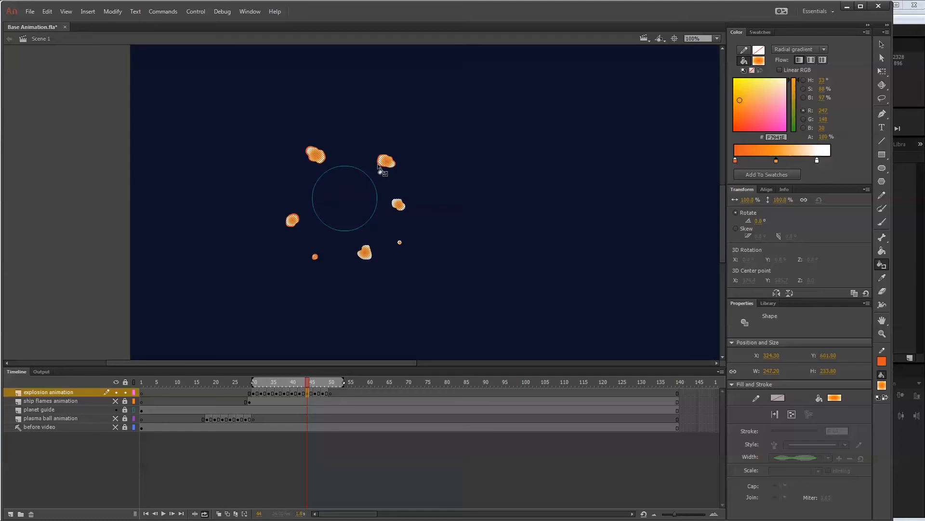
{"action": "left_click", "coordinate": [400, 204]}
{"action": "left_click", "coordinate": [400, 243]}
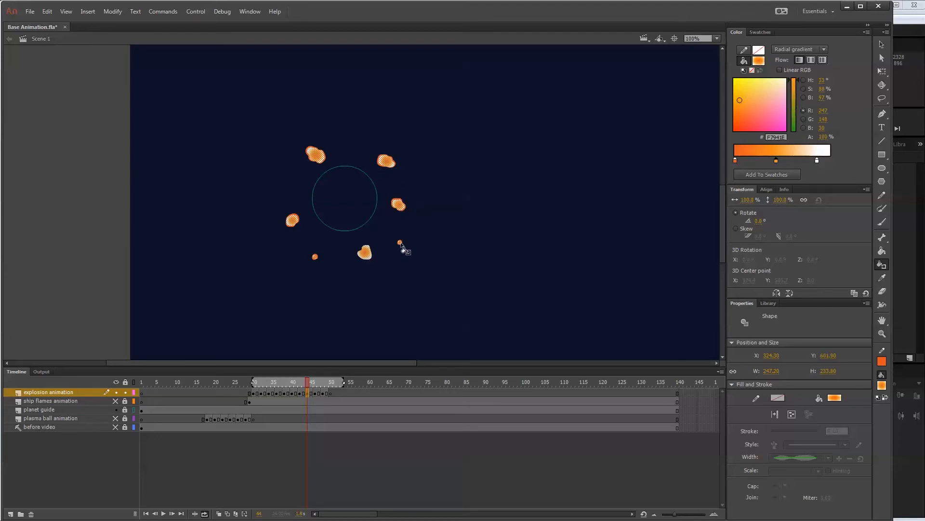
{"action": "left_click", "coordinate": [370, 257]}
Outline the last small puffs on frames 46 and 48 in orange to complete the explosion outlines.
{"action": "left_click", "coordinate": [318, 393]}
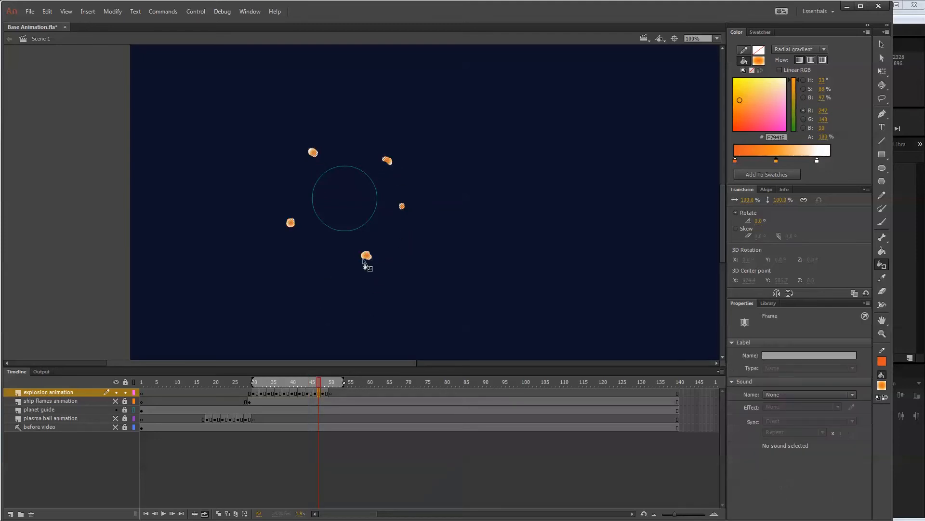
{"action": "left_click", "coordinate": [388, 163]}
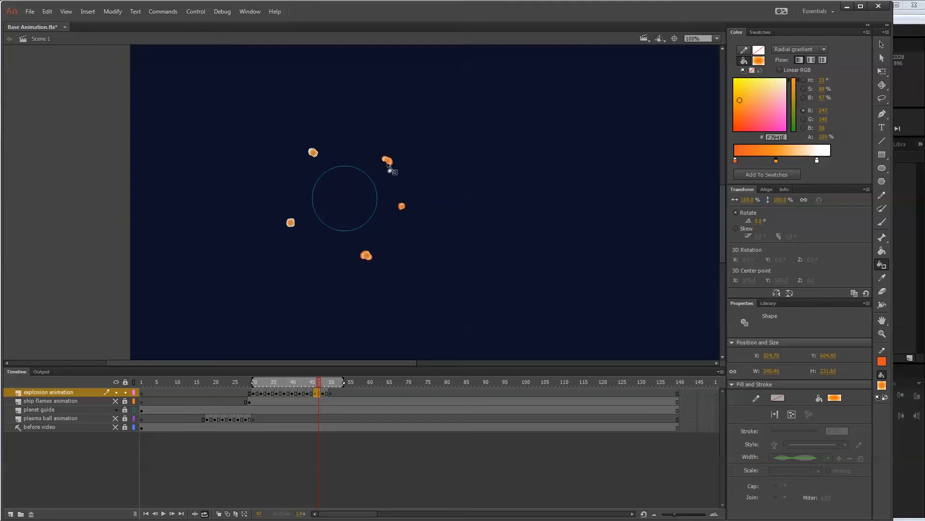
{"action": "left_click", "coordinate": [314, 153]}
{"action": "left_click", "coordinate": [291, 222]}
{"action": "left_click", "coordinate": [328, 393]}
{"action": "left_click", "coordinate": [289, 226]}
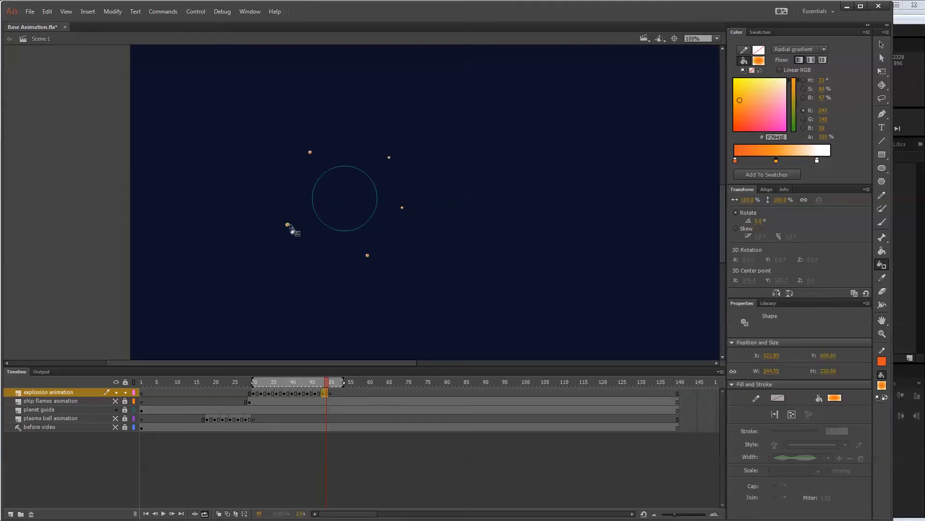
{"action": "left_click", "coordinate": [310, 154]}
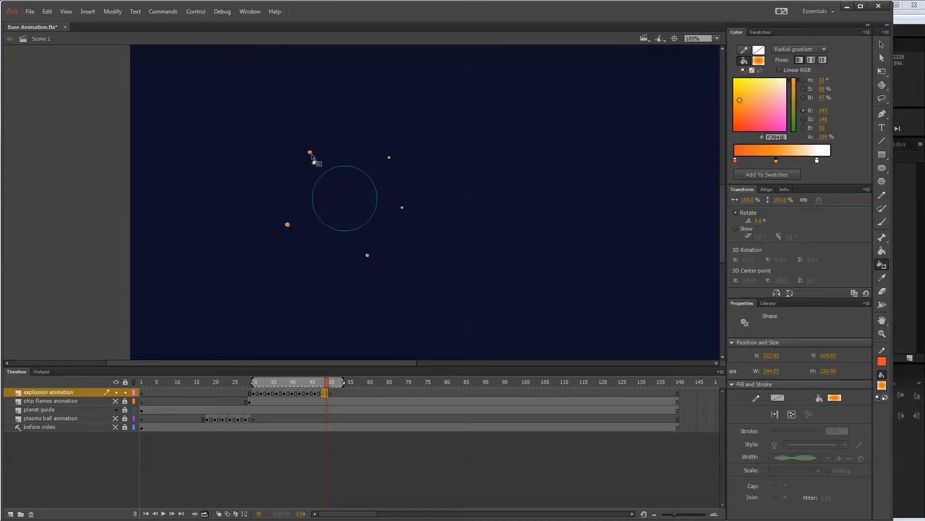
{"action": "left_click", "coordinate": [389, 158]}
{"action": "left_click", "coordinate": [403, 208]}
{"action": "left_click", "coordinate": [370, 258]}
Select the explosion animation layer's frames 30 to 50 and cut them from the main timeline.
{"action": "key", "text": "v"}
{"action": "mouse_move", "coordinate": [254, 381]}
{"action": "left_mouse_down"}
{"action": "mouse_move", "coordinate": [316, 381]}
{"action": "mouse_move", "coordinate": [256, 384]}
{"action": "left_mouse_up"}
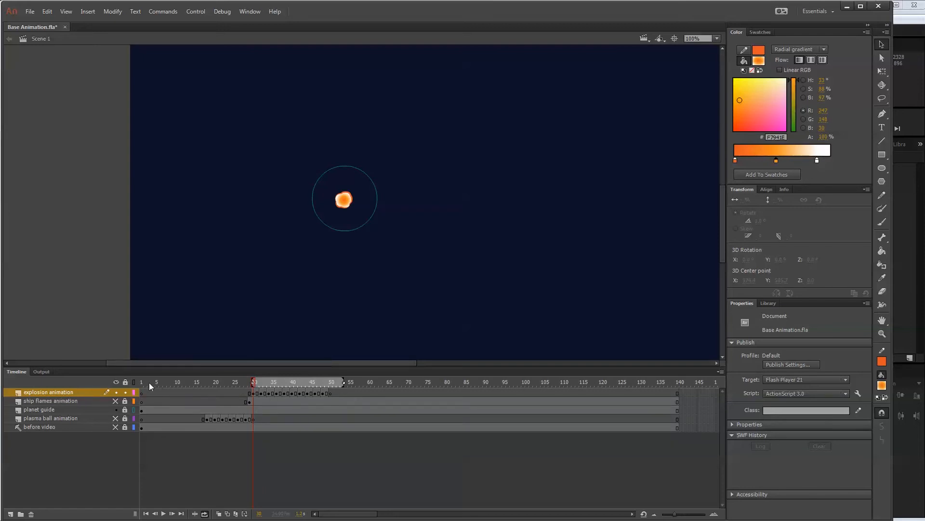
{"action": "left_click", "coordinate": [258, 393]}
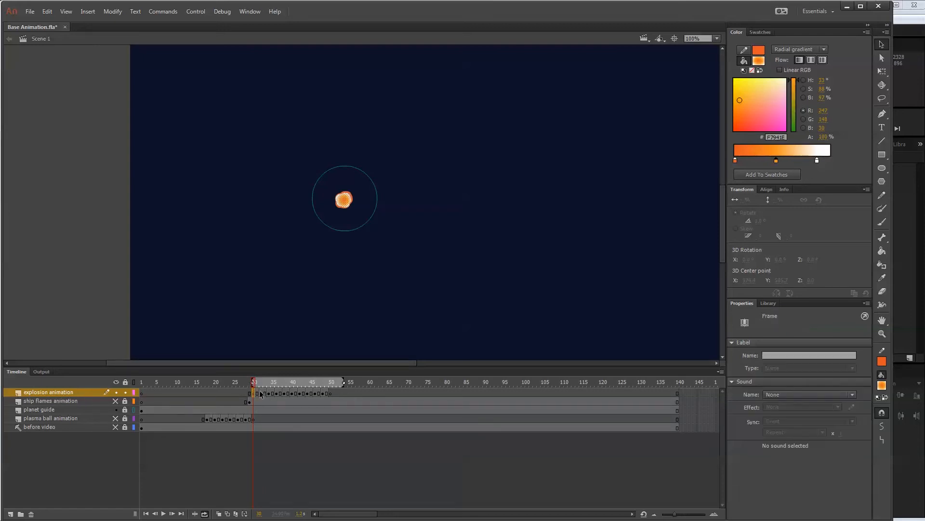
{"action": "left_click", "coordinate": [331, 393], "text": "shift"}
{"action": "right_click", "coordinate": [288, 392]}
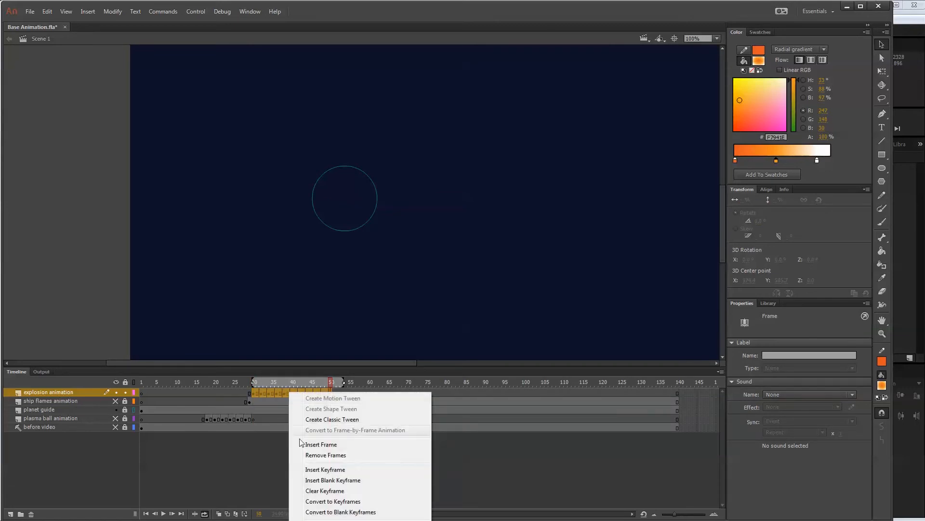
{"action": "left_click", "coordinate": [319, 520]}
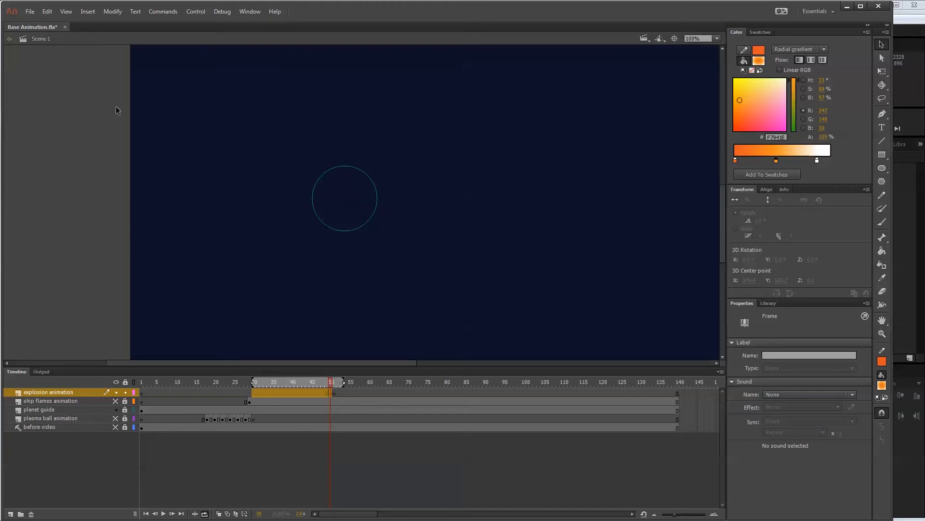
Create a new Graphic symbol named "mc - explosion".
{"action": "left_click", "coordinate": [88, 11]}
{"action": "left_click", "coordinate": [112, 22]}
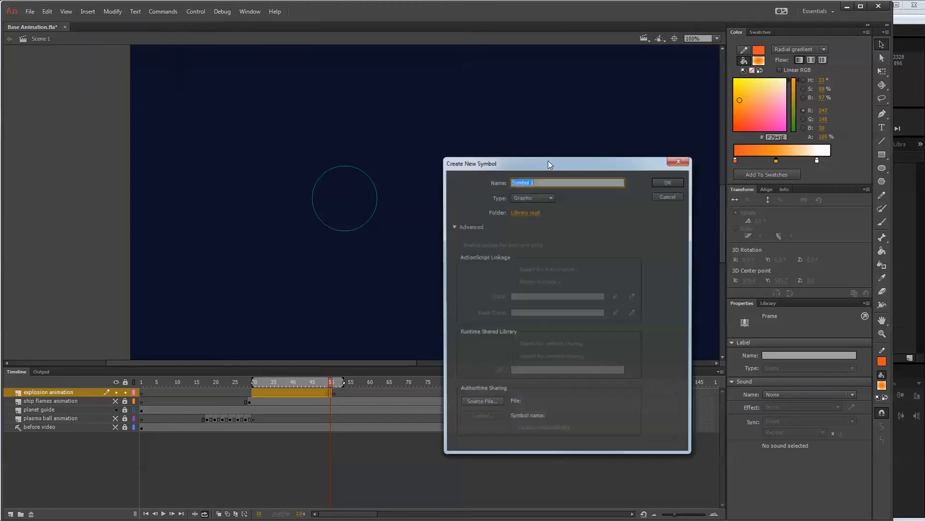
{"action": "type", "text": "mc - e"}
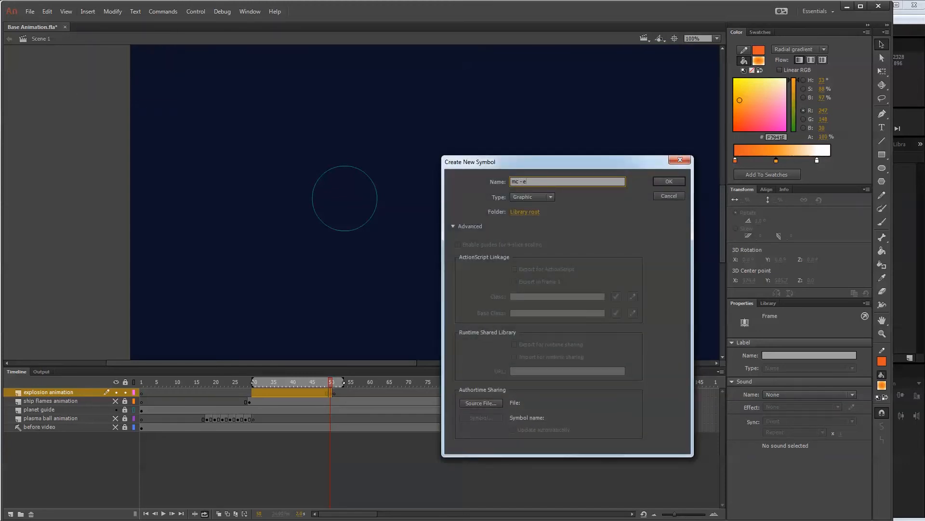
{"action": "type", "text": "xplosion"}
{"action": "key", "text": "Return"}
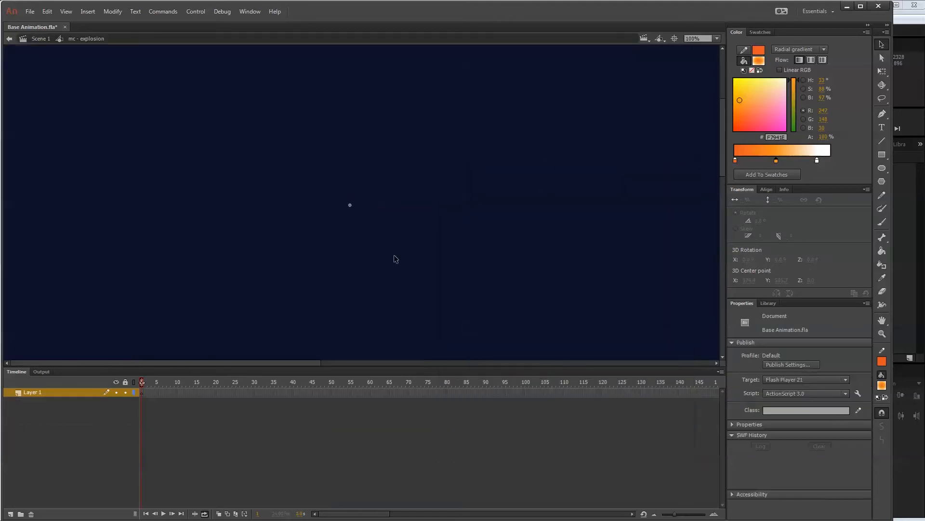
Paste the cut explosion frames into the new symbol's timeline, starting at frame 1.
{"action": "left_click", "coordinate": [142, 394]}
{"action": "right_click", "coordinate": [142, 395]}
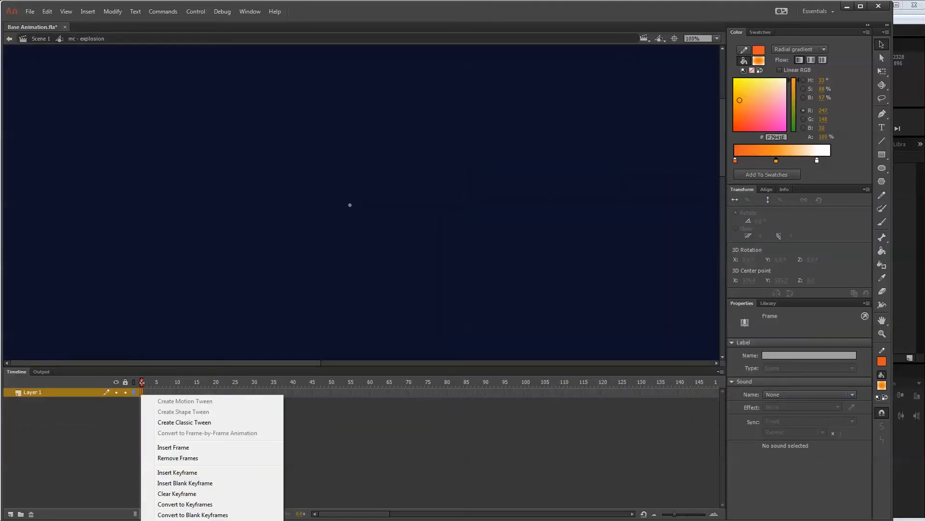
{"action": "left_click", "coordinate": [168, 520]}
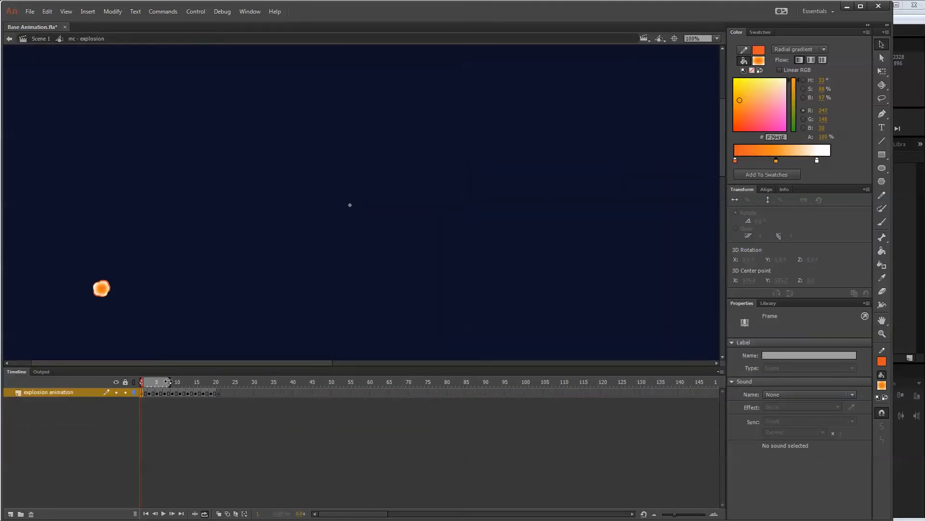
Extend the loop range over all the pasted explosion frames and turn looping off.
{"action": "left_click_drag", "start_coordinate": [168, 382], "coordinate": [220, 382]}
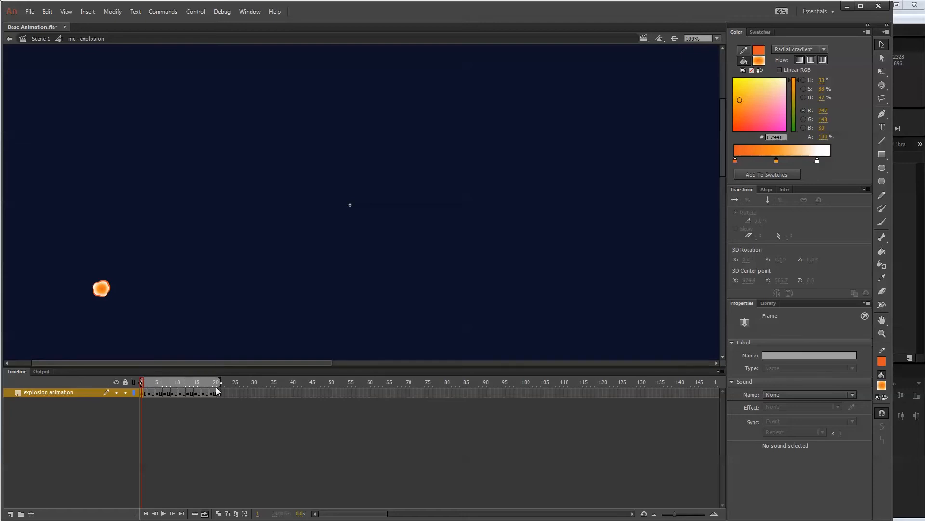
{"action": "left_click", "coordinate": [205, 514]}
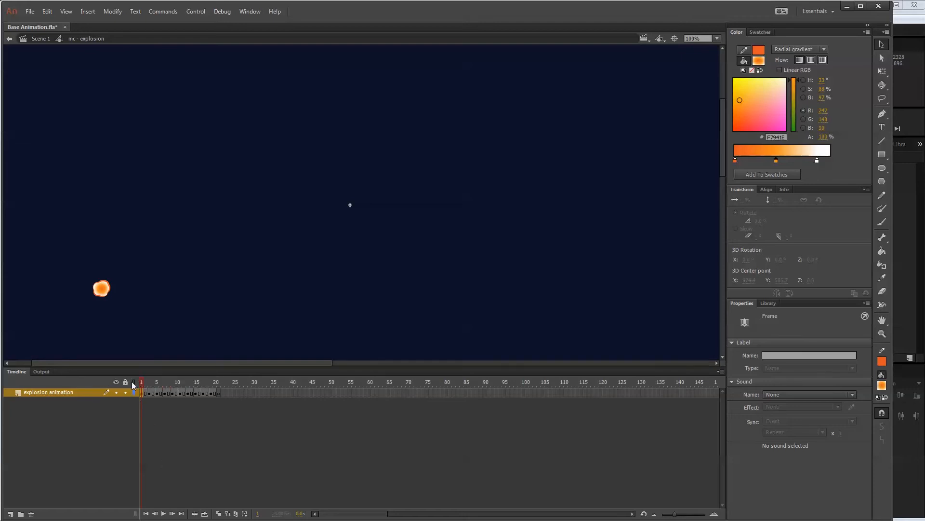
{"action": "mouse_move", "coordinate": [142, 381]}
{"action": "left_mouse_down"}
{"action": "mouse_move", "coordinate": [228, 378]}
{"action": "mouse_move", "coordinate": [143, 381]}
{"action": "left_mouse_up"}
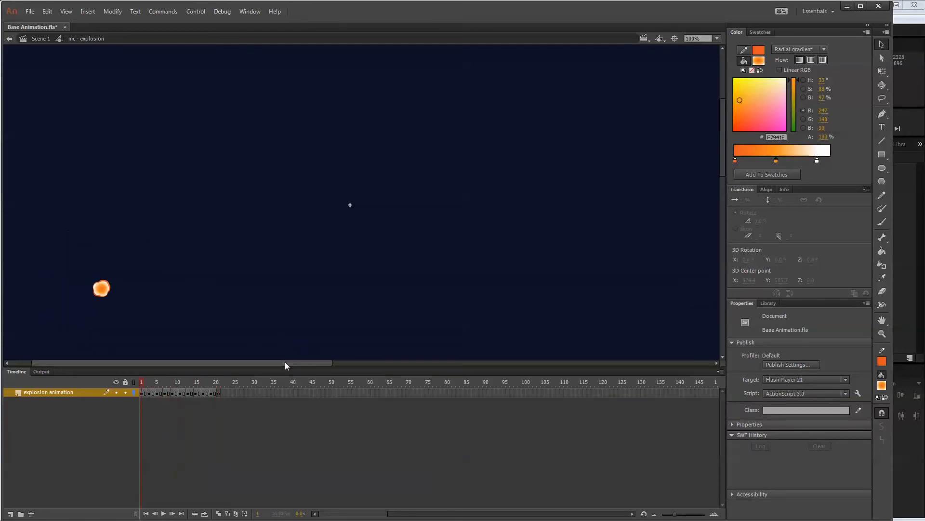
{"action": "key", "text": "ctrl+minus"}
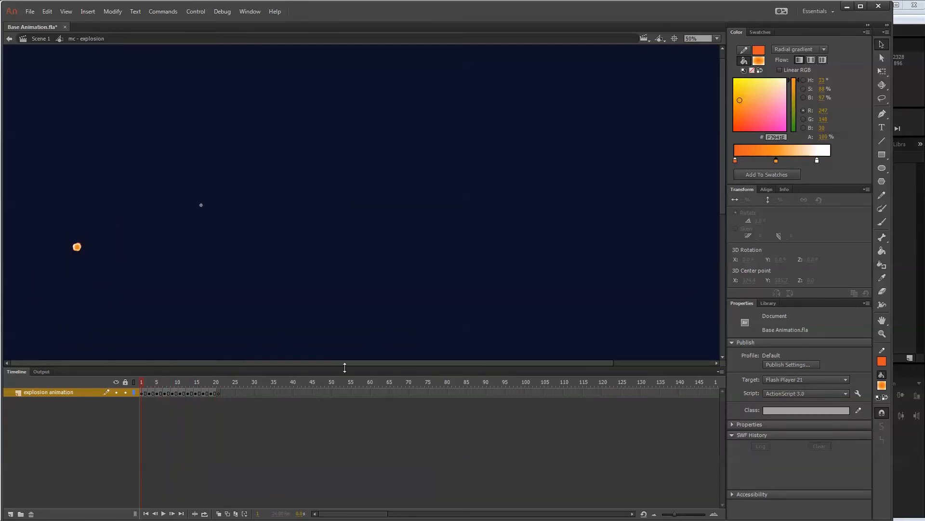
Return to Scene 1 and place the mc - explosion symbol on frame 50 of the explosion animation layer, centred in the planet outline.
{"action": "left_click", "coordinate": [42, 38]}
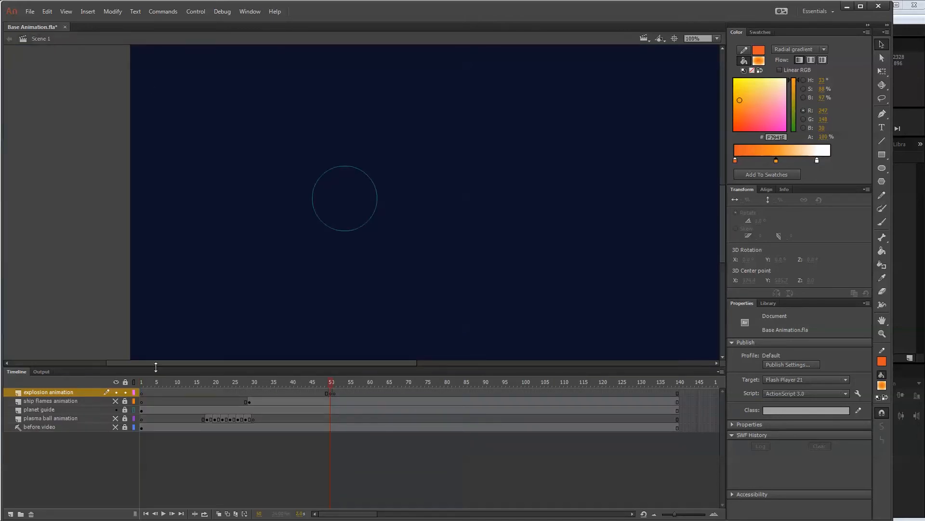
{"action": "left_click", "coordinate": [332, 394]}
{"action": "left_click", "coordinate": [335, 394]}
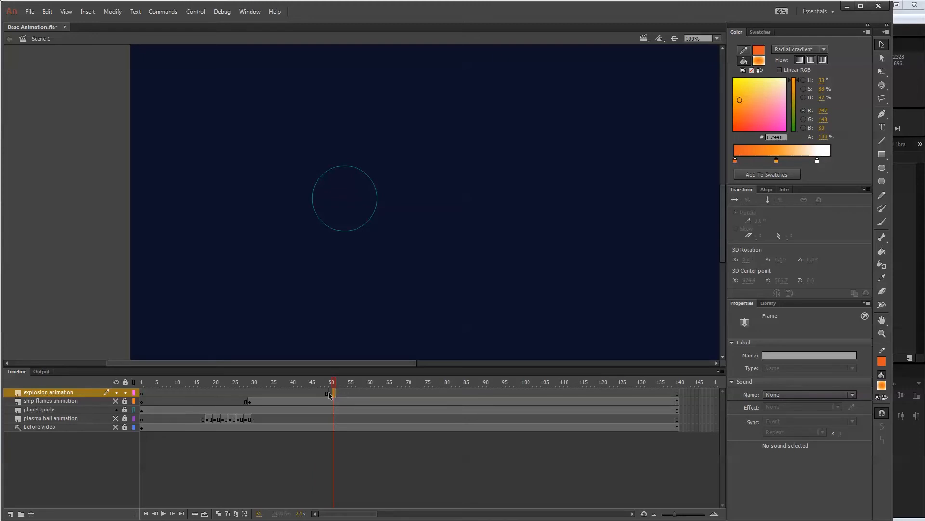
{"action": "left_click", "coordinate": [327, 392]}
{"action": "left_click", "coordinate": [768, 304]}
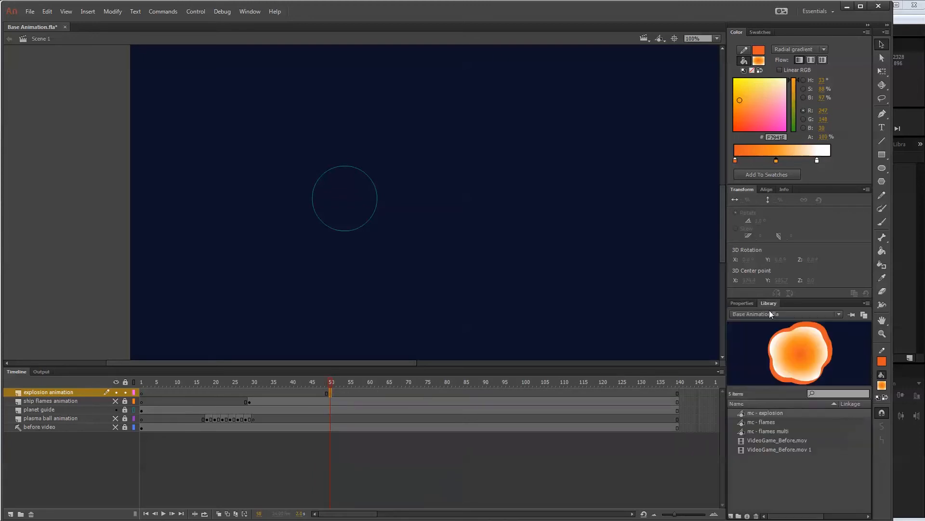
{"action": "left_click", "coordinate": [784, 413]}
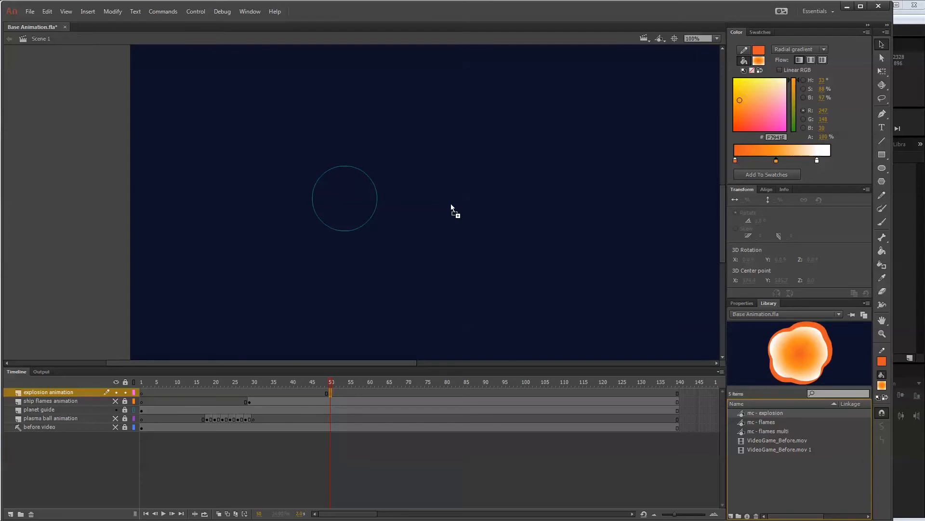
{"action": "left_click_drag", "start_coordinate": [451, 205], "coordinate": [343, 198]}
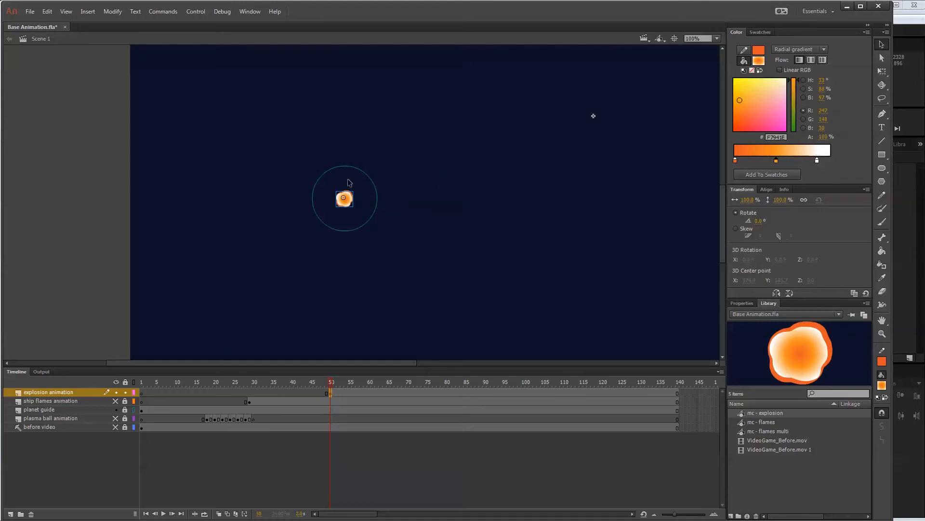
Open the mc - explosion symbol for editing from frame 50 and rename its explosion animation layer to "smoke".
{"action": "mouse_move", "coordinate": [337, 380]}
{"action": "left_mouse_down"}
{"action": "mouse_move", "coordinate": [404, 370]}
{"action": "mouse_move", "coordinate": [293, 374]}
{"action": "mouse_move", "coordinate": [353, 378]}
{"action": "left_mouse_up"}
{"action": "left_click", "coordinate": [332, 393]}
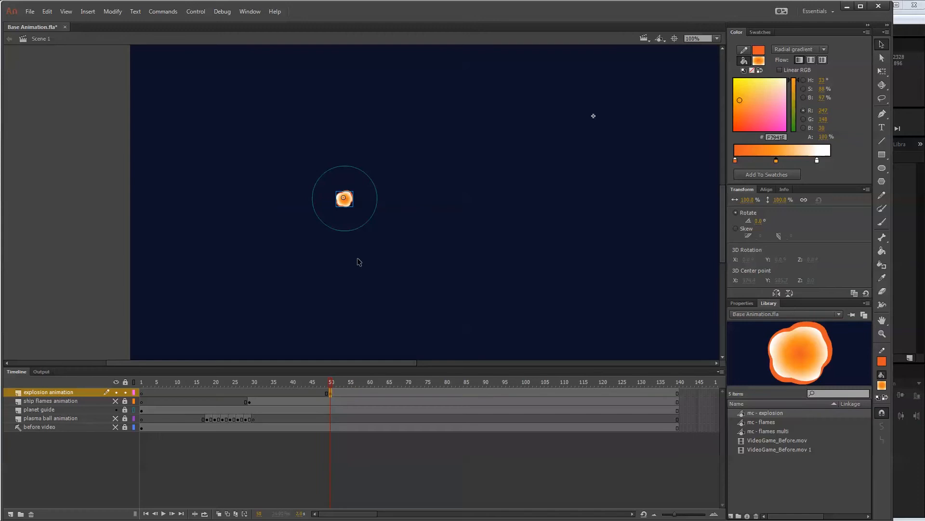
{"action": "double_click", "coordinate": [347, 202]}
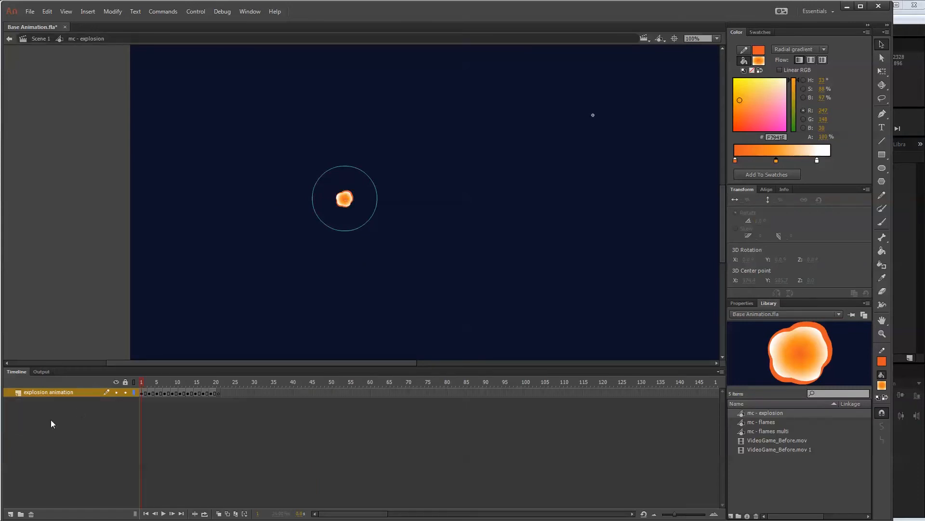
{"action": "left_click", "coordinate": [47, 392]}
{"action": "double_click", "coordinate": [56, 393]}
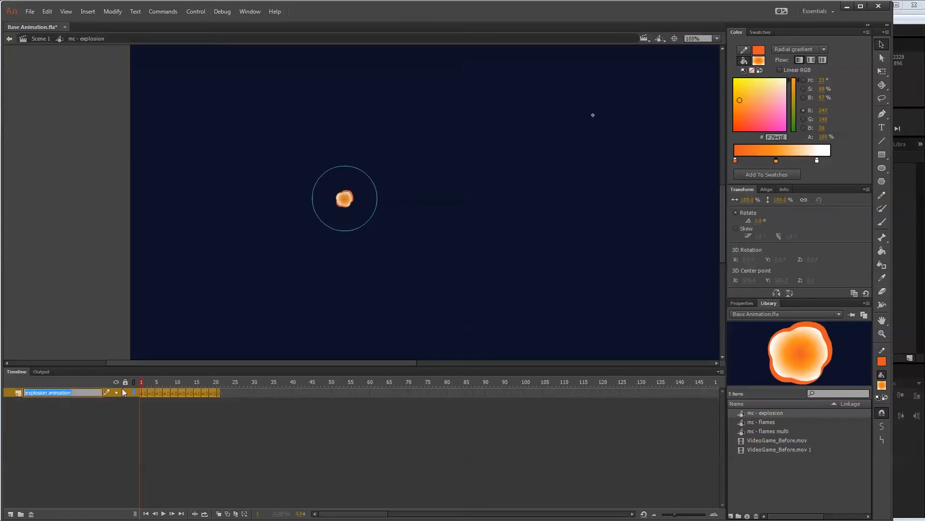
{"action": "type", "text": "smoke"}
{"action": "key", "text": "Return"}
Add a new layer above the smoke layer and name it "fire".
{"action": "left_click", "coordinate": [10, 513]}
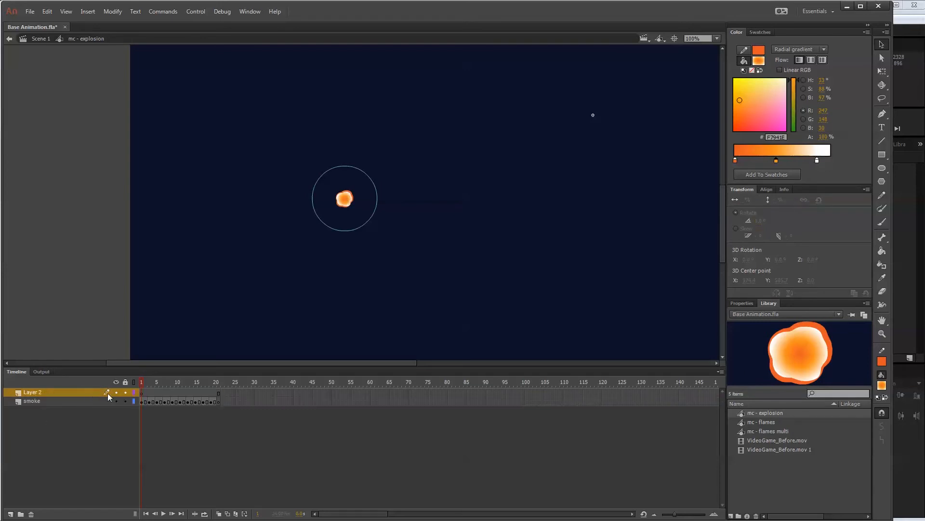
{"action": "double_click", "coordinate": [41, 392]}
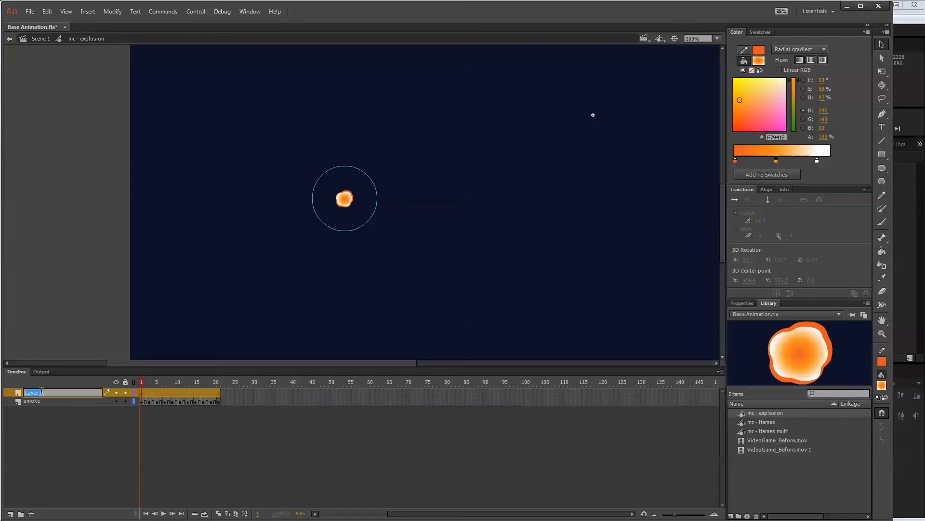
{"action": "type", "text": "fire"}
{"action": "key", "text": "Return"}
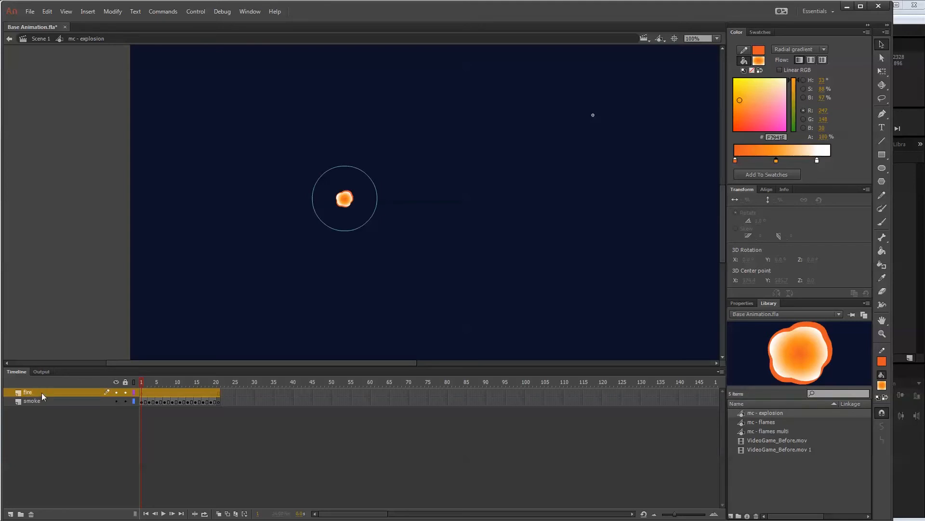
Insert empty frames at the start of the smoke layer so its drawings begin at frame 9.
{"action": "left_click", "coordinate": [143, 392]}
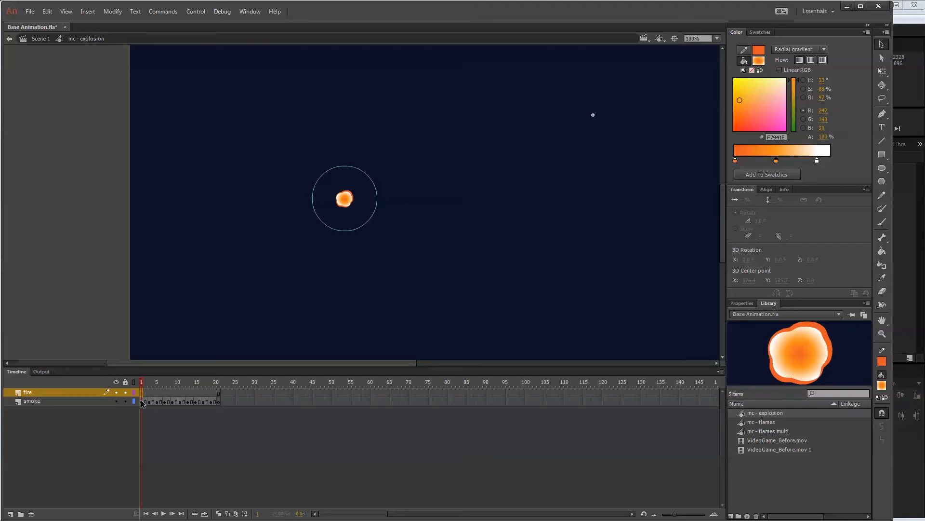
{"action": "left_click", "coordinate": [144, 402]}
{"action": "key", "text": "F5"}
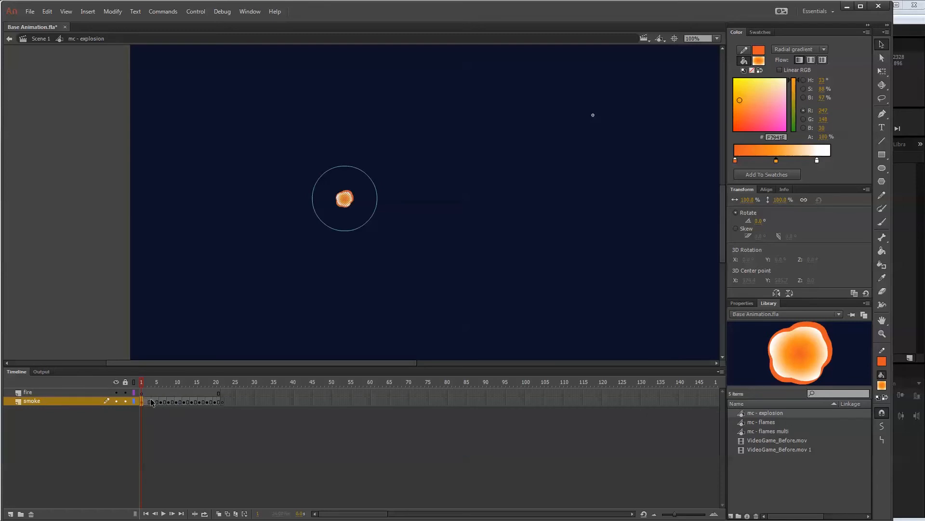
{"action": "left_click_drag", "start_coordinate": [143, 400], "coordinate": [145, 401]}
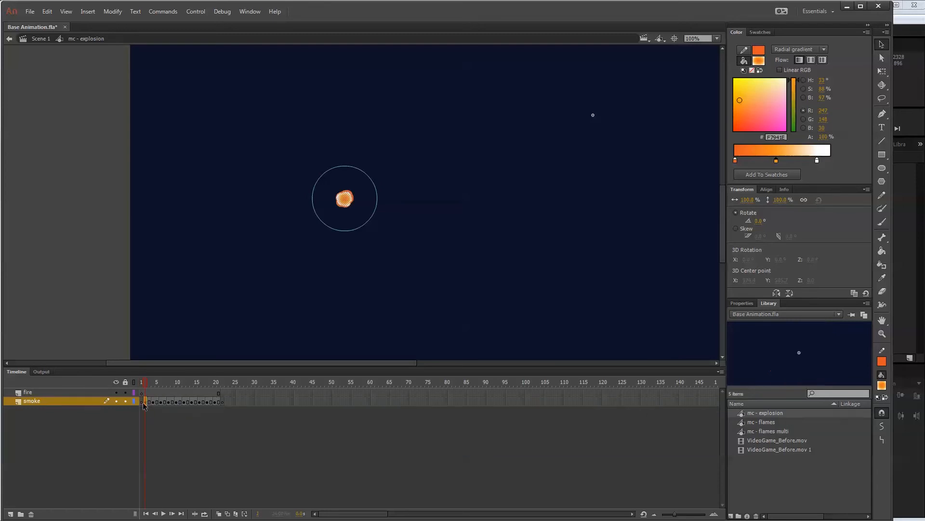
{"action": "key", "text": "F5"}
{"action": "key", "text": "F5"}
{"action": "key", "text": "F5"}
{"action": "key", "text": "F5"}
{"action": "key", "text": "F5"}
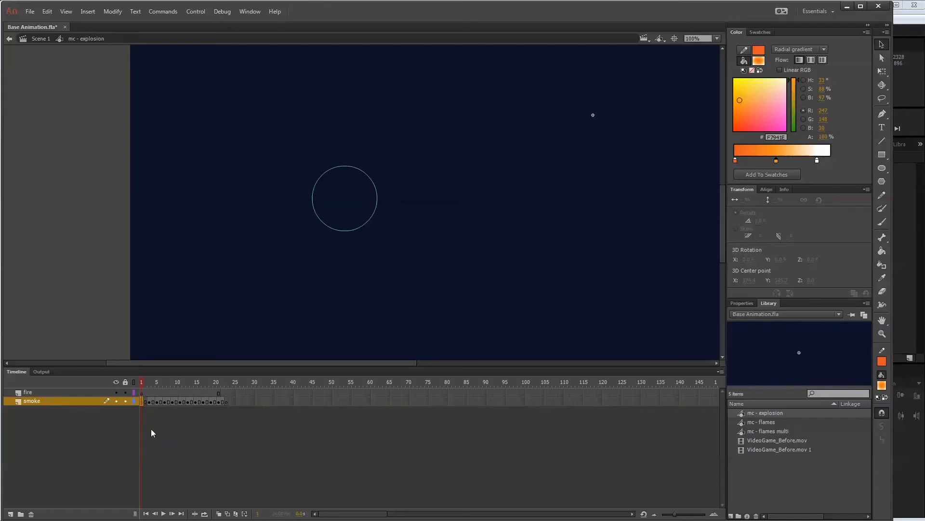
{"action": "key", "text": "F5"}
{"action": "key", "text": "F5"}
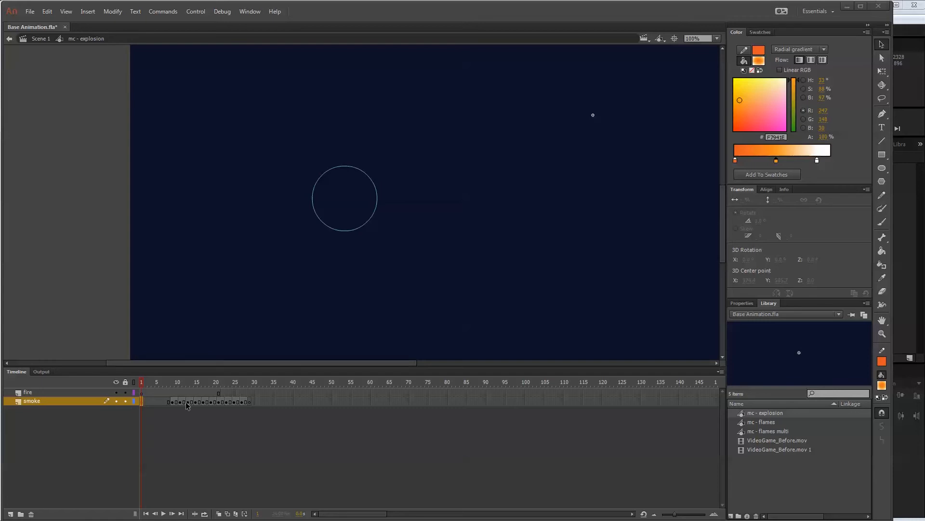
Remove surplus frames around frame 5 from both layers so the smoke drawings start at frame 5.
{"action": "left_click", "coordinate": [141, 393]}
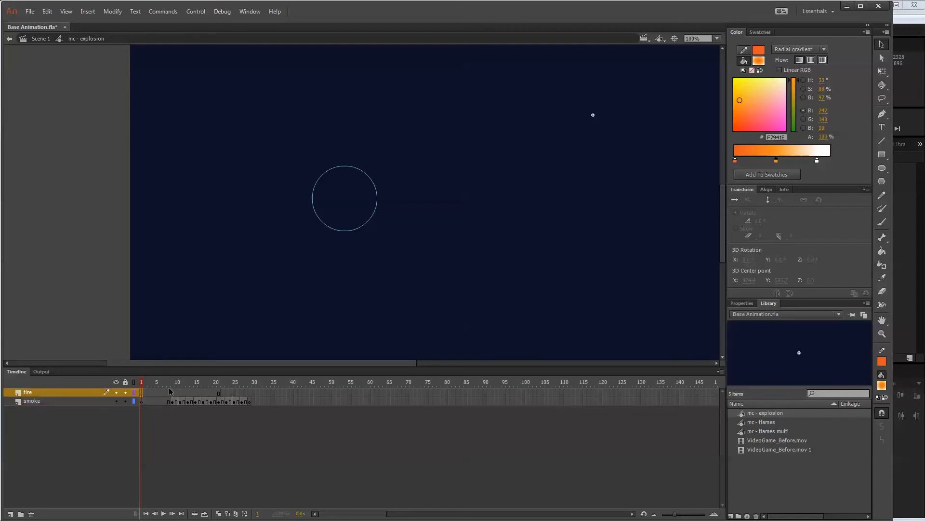
{"action": "left_click", "coordinate": [156, 401]}
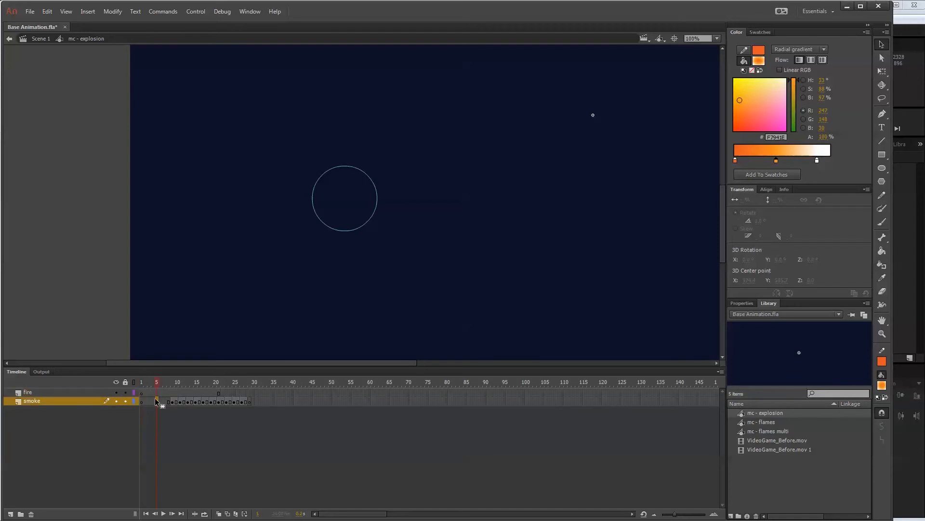
{"action": "left_click", "coordinate": [157, 393]}
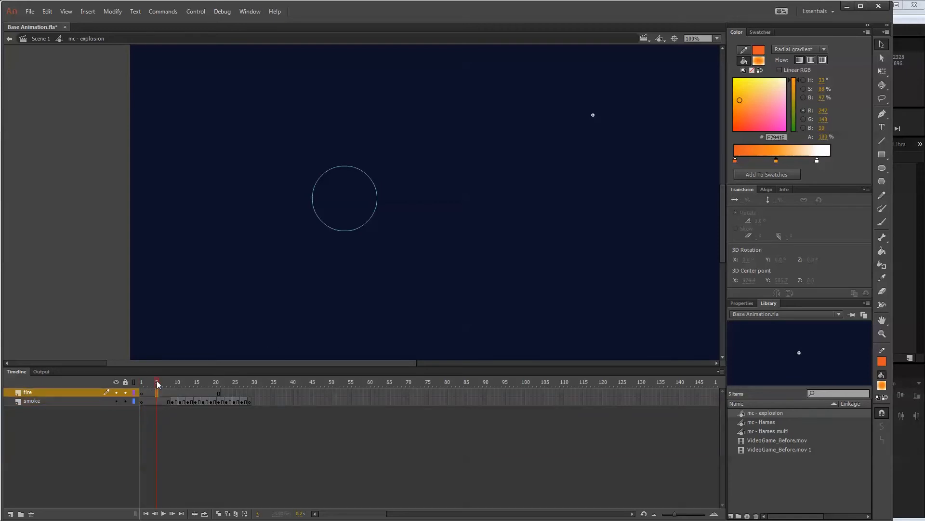
{"action": "key", "text": "shift+F5"}
{"action": "key", "text": "shift+F5"}
{"action": "key", "text": "shift+F5"}
{"action": "key", "text": "shift+F5"}
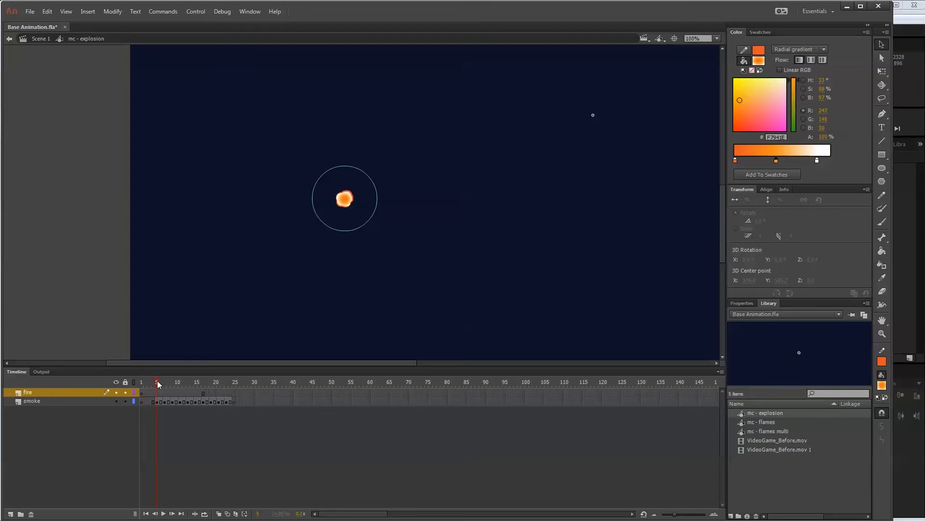
{"action": "key", "text": "shift+F5"}
{"action": "key", "text": "shift+F5"}
{"action": "key", "text": "shift+F5"}
{"action": "key", "text": "shift+F5"}
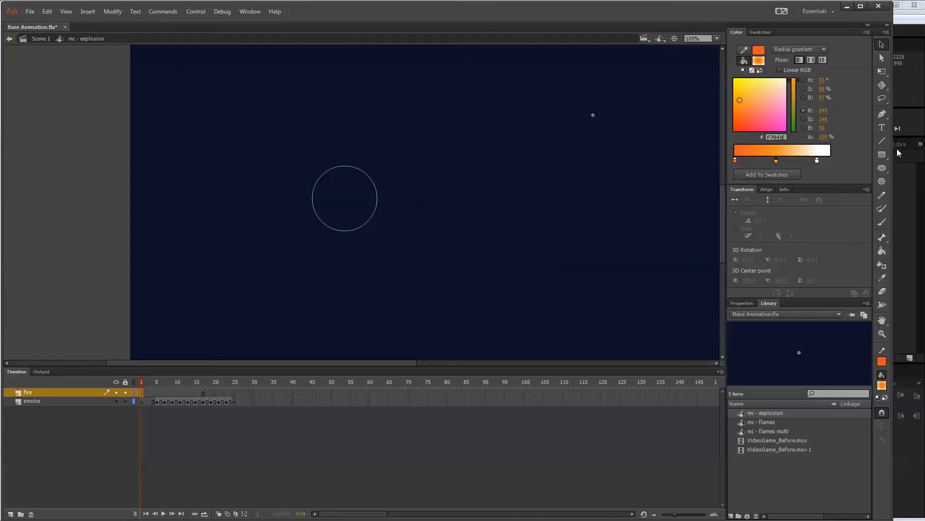
Try drawing a small burst at the planet's centre on the fire layer with the Pencil in Straighten mode, undoing each attempt.
{"action": "left_click", "coordinate": [882, 141]}
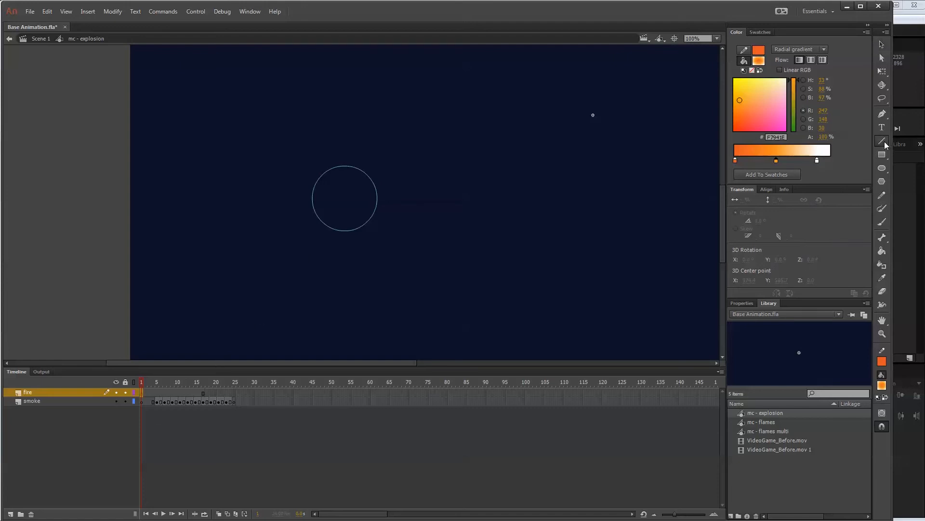
{"action": "left_click", "coordinate": [882, 195]}
{"action": "left_click", "coordinate": [882, 426]}
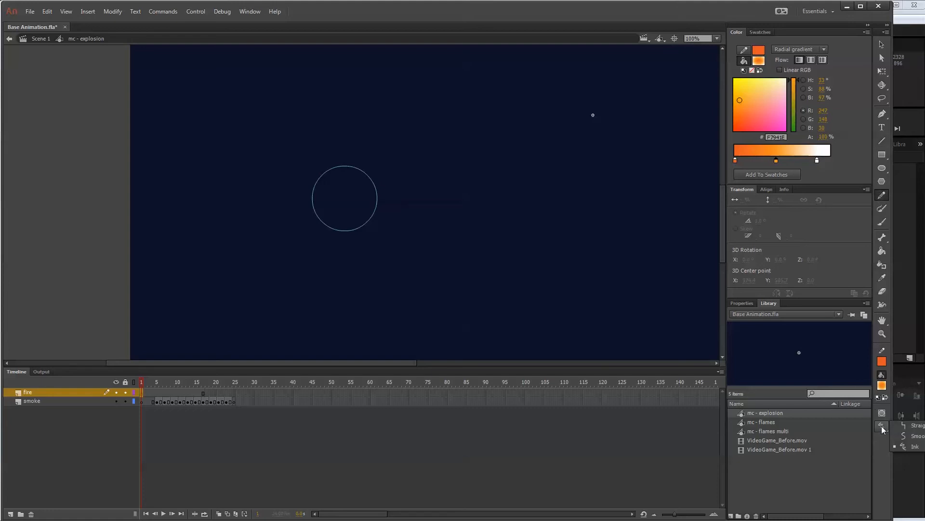
{"action": "left_click", "coordinate": [906, 426]}
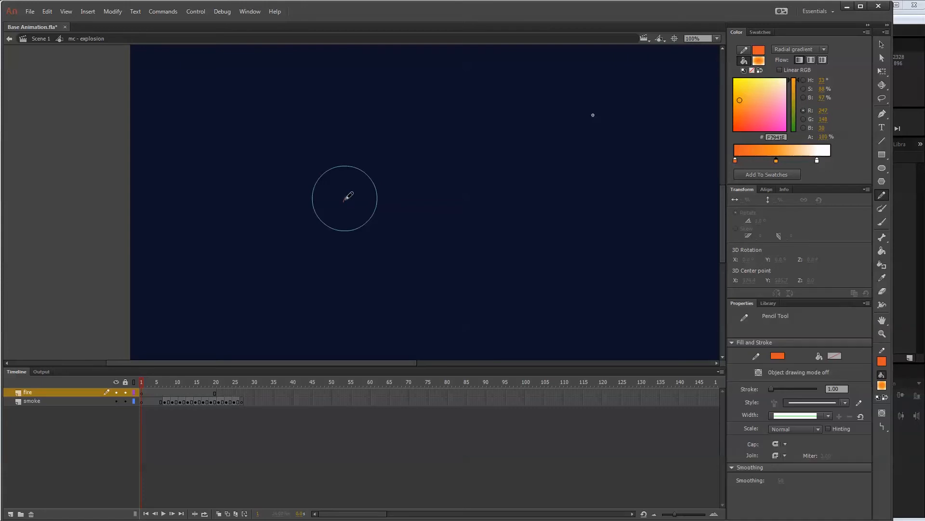
{"action": "left_click_drag", "start_coordinate": [345, 200], "coordinate": [348, 198]}
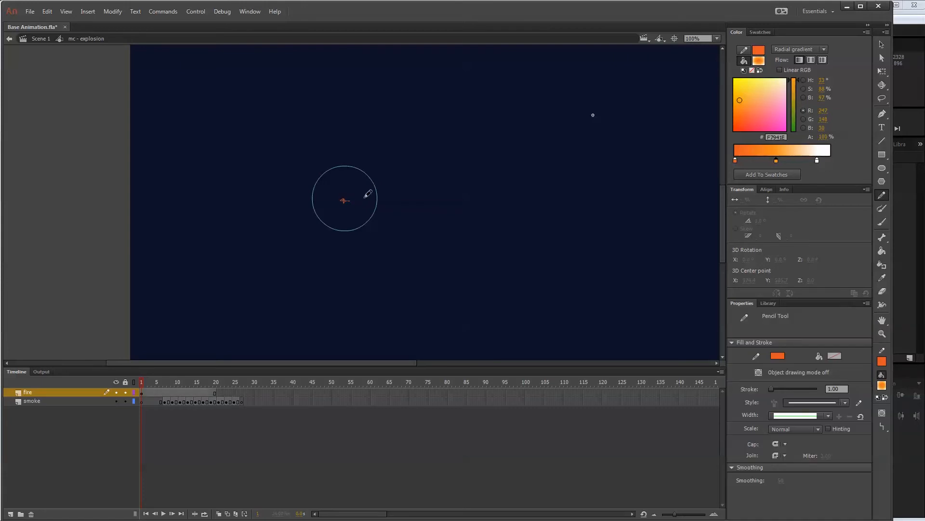
{"action": "key", "text": "ctrl+z"}
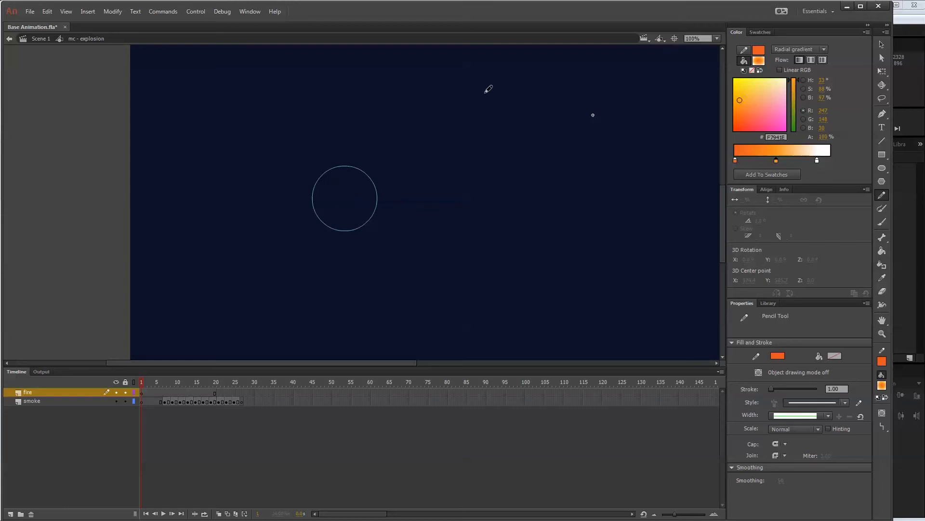
{"action": "key", "text": "ctrl+equal"}
{"action": "key", "text": "ctrl+equal"}
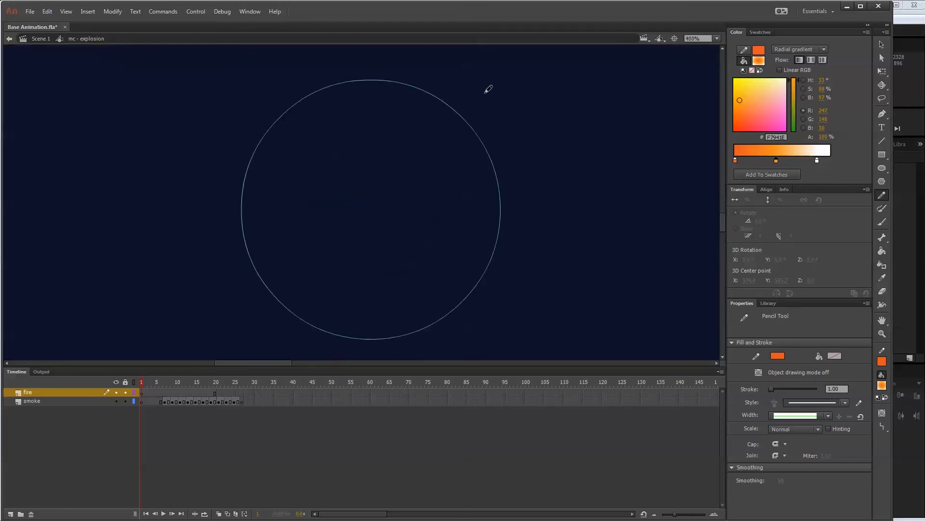
{"action": "mouse_move", "coordinate": [373, 208]}
{"action": "left_mouse_down"}
{"action": "mouse_move", "coordinate": [381, 198]}
{"action": "mouse_move", "coordinate": [390, 210]}
{"action": "mouse_move", "coordinate": [379, 224]}
{"action": "mouse_move", "coordinate": [364, 211]}
{"action": "mouse_move", "coordinate": [365, 200]}
{"action": "mouse_move", "coordinate": [377, 201]}
{"action": "left_mouse_up"}
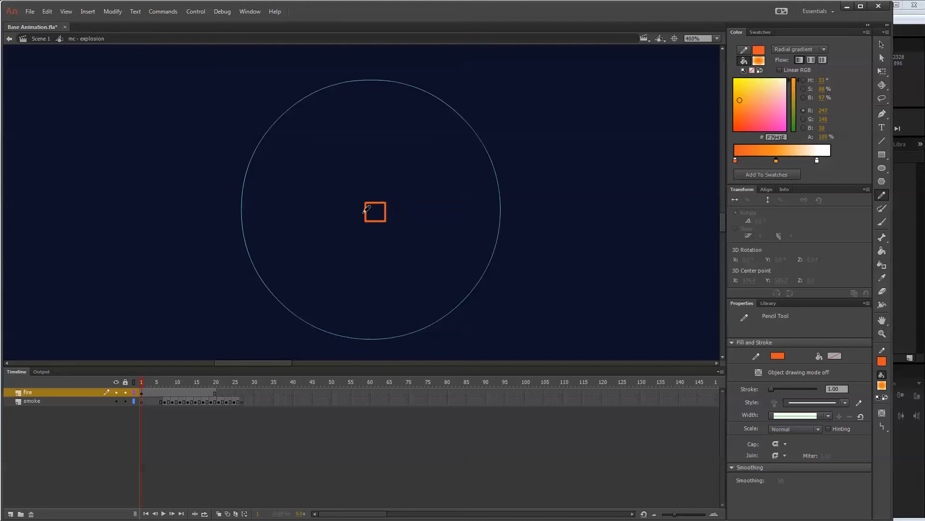
{"action": "key", "text": "ctrl+z"}
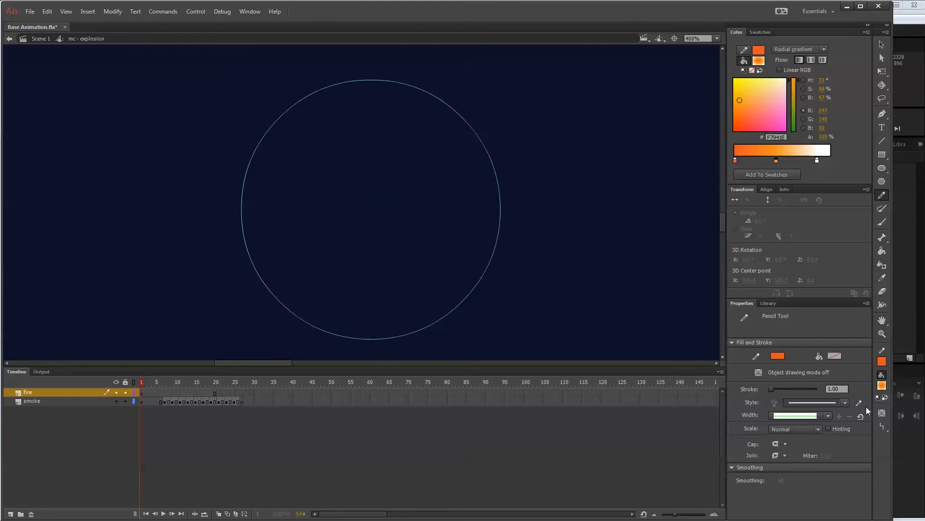
Take the Pencil out of Straighten mode and draw a small orange five-pointed star at the planet's centre on frame 1.
{"action": "left_click", "coordinate": [883, 427]}
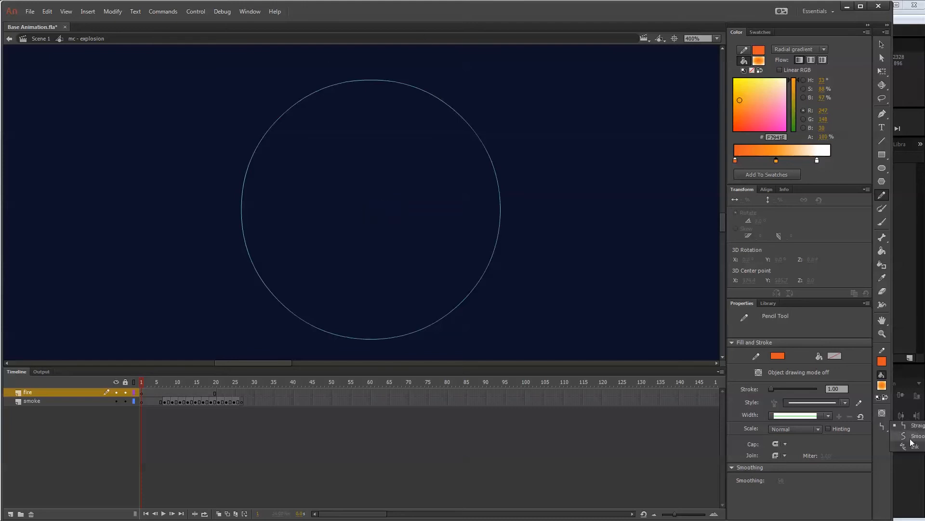
{"action": "left_click", "coordinate": [909, 437]}
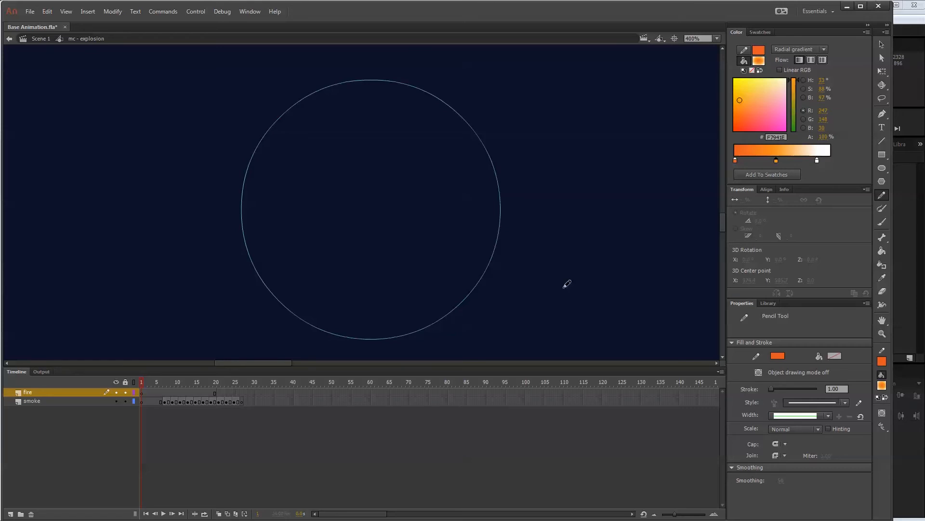
{"action": "mouse_move", "coordinate": [374, 204]}
{"action": "left_mouse_down"}
{"action": "mouse_move", "coordinate": [393, 217]}
{"action": "mouse_move", "coordinate": [380, 213]}
{"action": "mouse_move", "coordinate": [376, 227]}
{"action": "mouse_move", "coordinate": [374, 215]}
{"action": "mouse_move", "coordinate": [352, 213]}
{"action": "mouse_move", "coordinate": [379, 202]}
{"action": "left_mouse_up"}
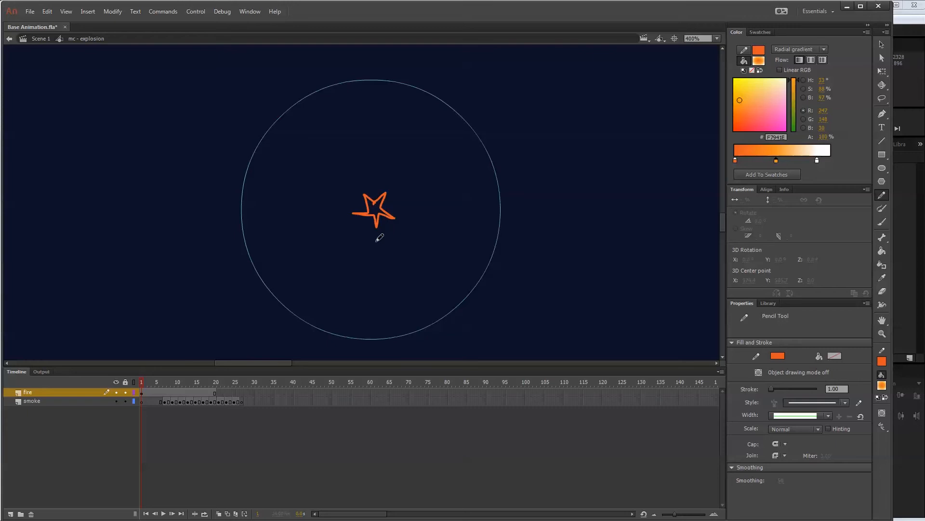
Fill the star with the solid outline orange EB5924 using the Paint Bucket.
{"action": "left_click", "coordinate": [882, 251]}
{"action": "left_click", "coordinate": [885, 388]}
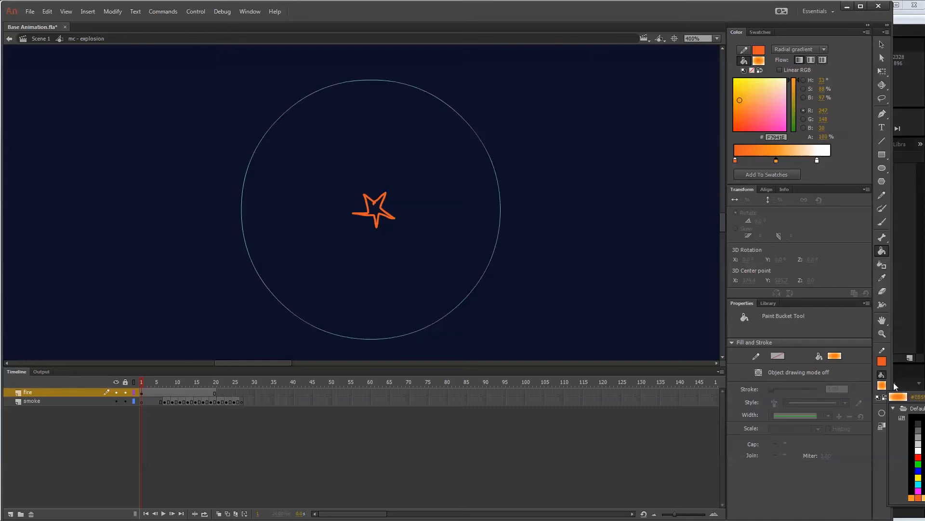
{"action": "left_click", "coordinate": [885, 361]}
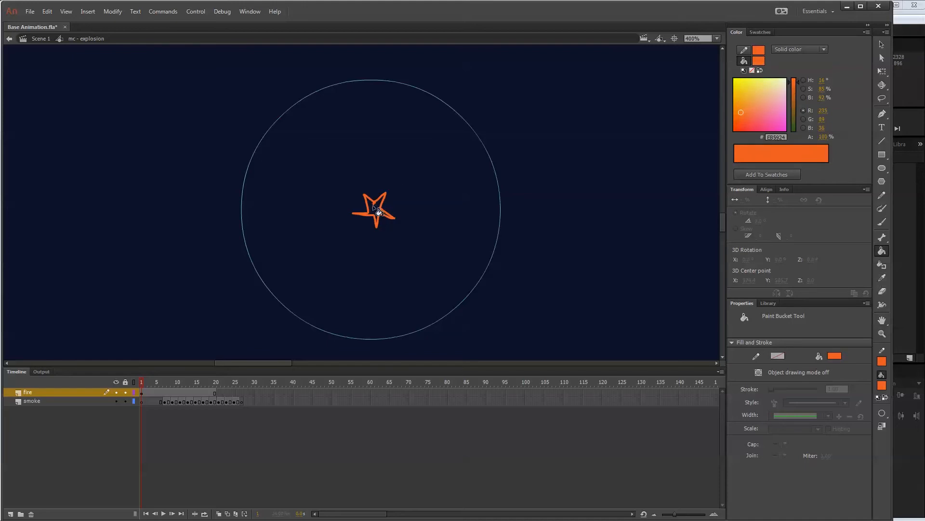
{"action": "left_click", "coordinate": [375, 208]}
Select frame 3 of the fire layer.
{"action": "left_click", "coordinate": [149, 393]}
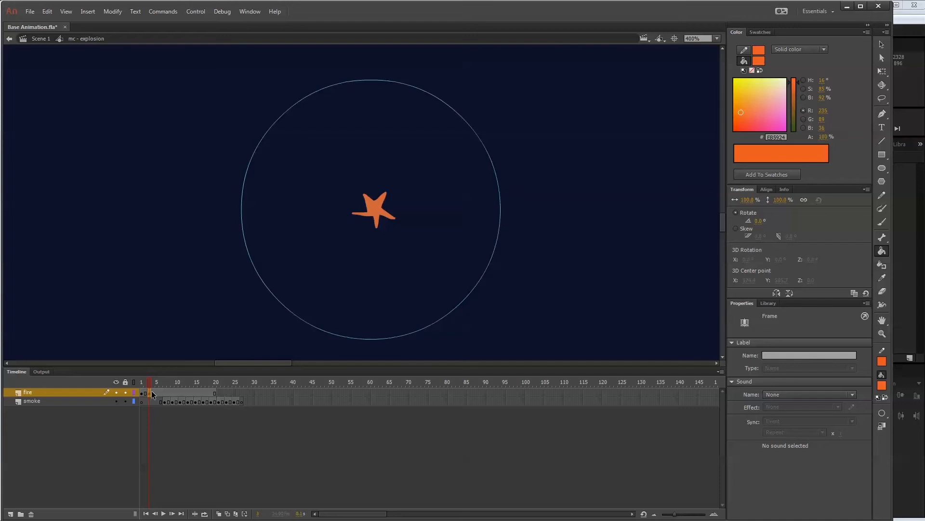
Delete the star from frame 3 of the fire layer and reopen the mc - explosion symbol in place from Scene 1.
{"action": "key", "text": "Delete"}
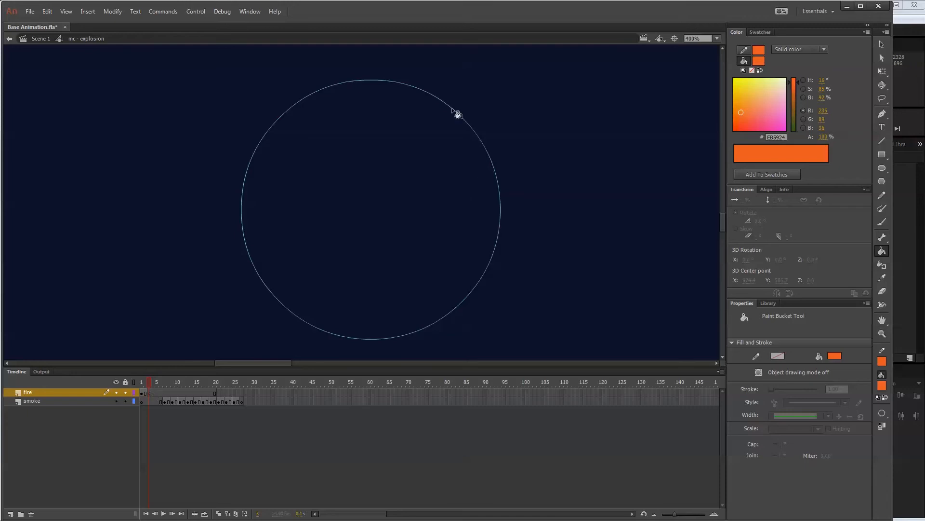
{"action": "key", "text": "ctrl+minus"}
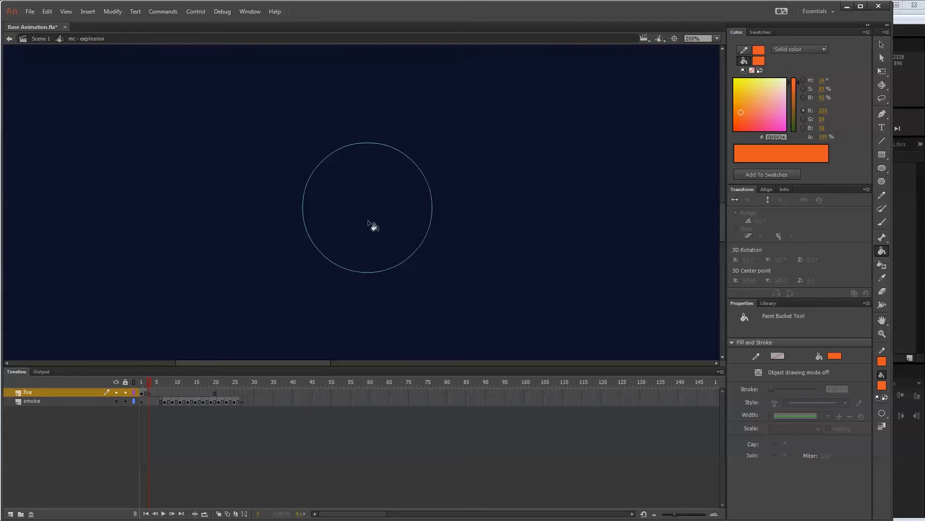
{"action": "left_click", "coordinate": [773, 304]}
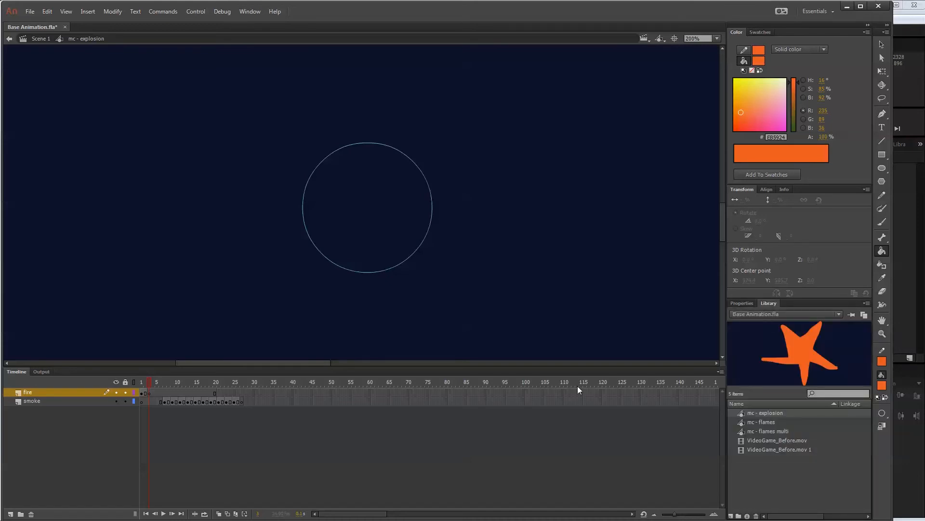
{"action": "double_click", "coordinate": [795, 355]}
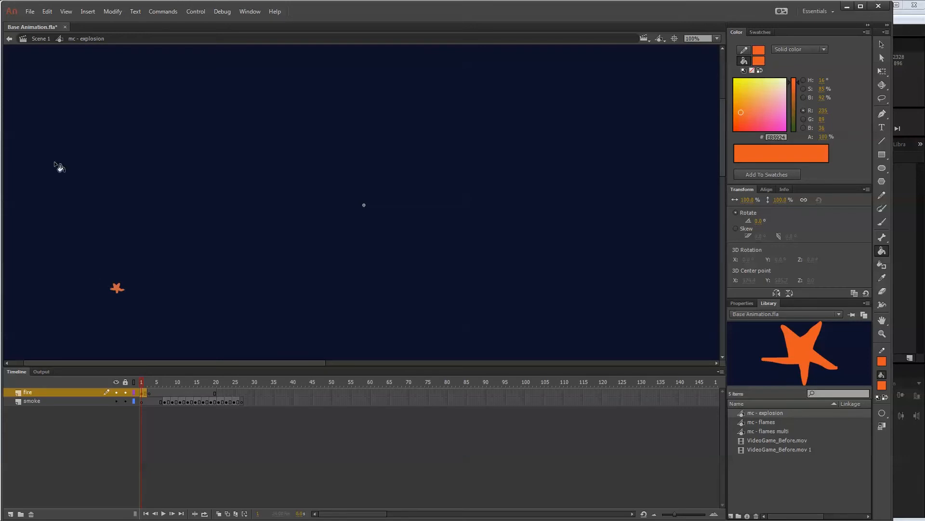
{"action": "left_click", "coordinate": [41, 38]}
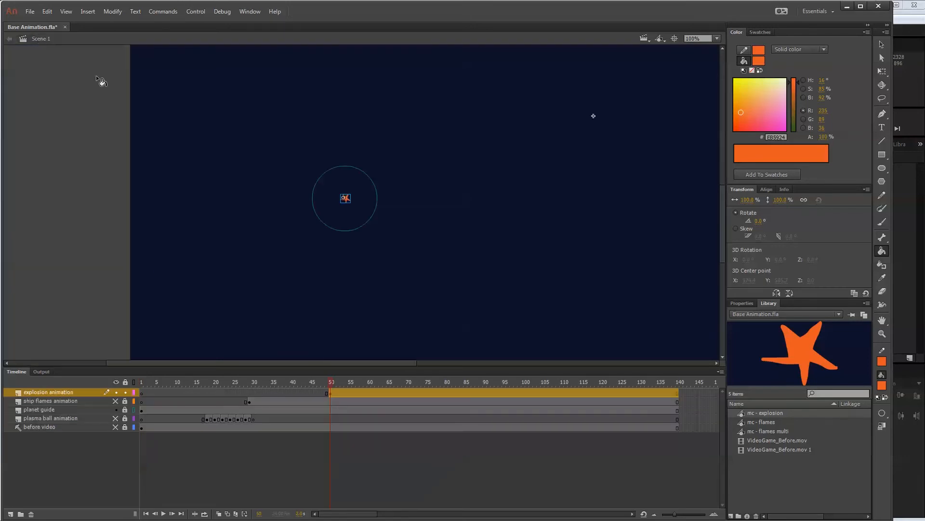
{"action": "key", "text": "v"}
{"action": "double_click", "coordinate": [349, 197]}
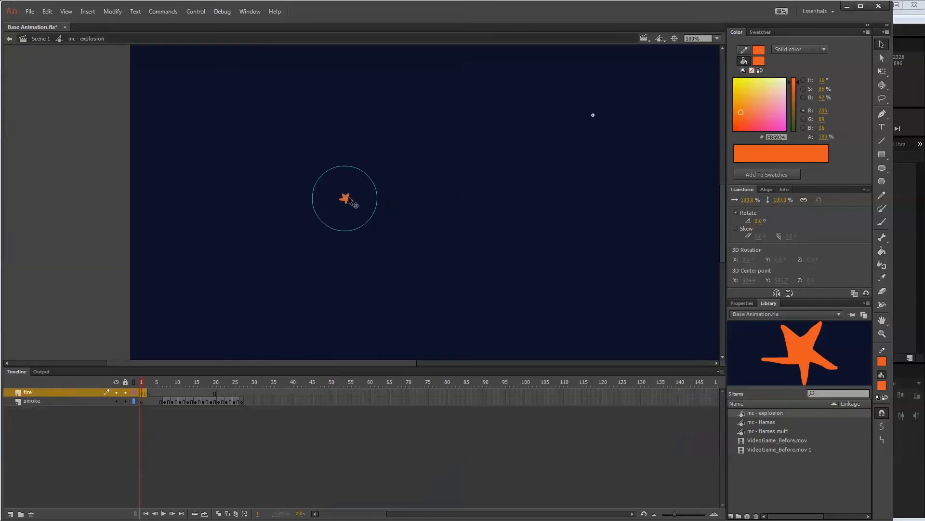
Draw a large nine-spiked burst outline around the planet guide with the Pencil on frame 3 of the fire layer.
{"action": "left_click", "coordinate": [148, 393]}
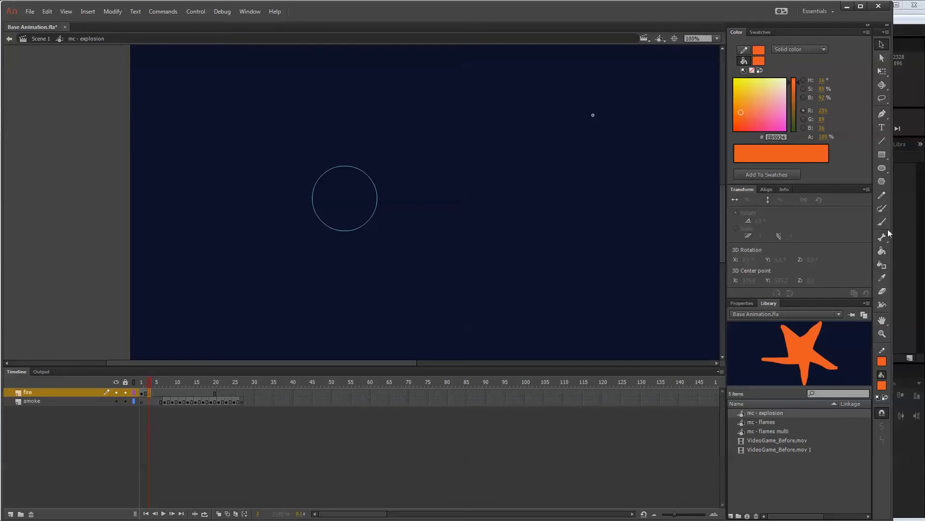
{"action": "left_click", "coordinate": [880, 197]}
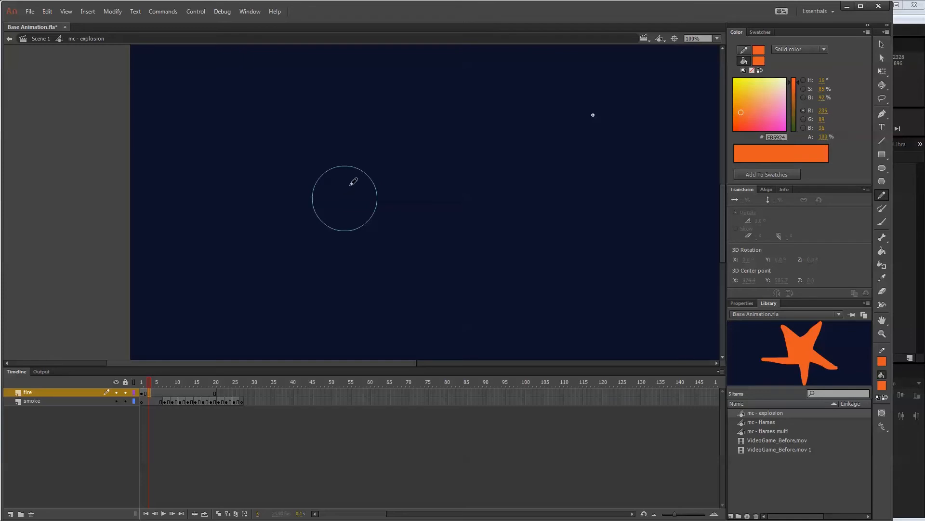
{"action": "mouse_move", "coordinate": [397, 161]}
{"action": "left_mouse_down"}
{"action": "mouse_move", "coordinate": [369, 186]}
{"action": "mouse_move", "coordinate": [416, 197]}
{"action": "mouse_move", "coordinate": [376, 199]}
{"action": "mouse_move", "coordinate": [412, 247]}
{"action": "mouse_move", "coordinate": [368, 219]}
{"action": "mouse_move", "coordinate": [376, 256]}
{"action": "mouse_move", "coordinate": [355, 222]}
{"action": "mouse_move", "coordinate": [321, 266]}
{"action": "mouse_move", "coordinate": [337, 223]}
{"action": "mouse_move", "coordinate": [281, 225]}
{"action": "mouse_move", "coordinate": [322, 219]}
{"action": "mouse_move", "coordinate": [292, 186]}
{"action": "mouse_move", "coordinate": [324, 196]}
{"action": "mouse_move", "coordinate": [292, 156]}
{"action": "mouse_move", "coordinate": [337, 179]}
{"action": "mouse_move", "coordinate": [351, 129]}
{"action": "mouse_move", "coordinate": [354, 176]}
{"action": "left_mouse_up"}
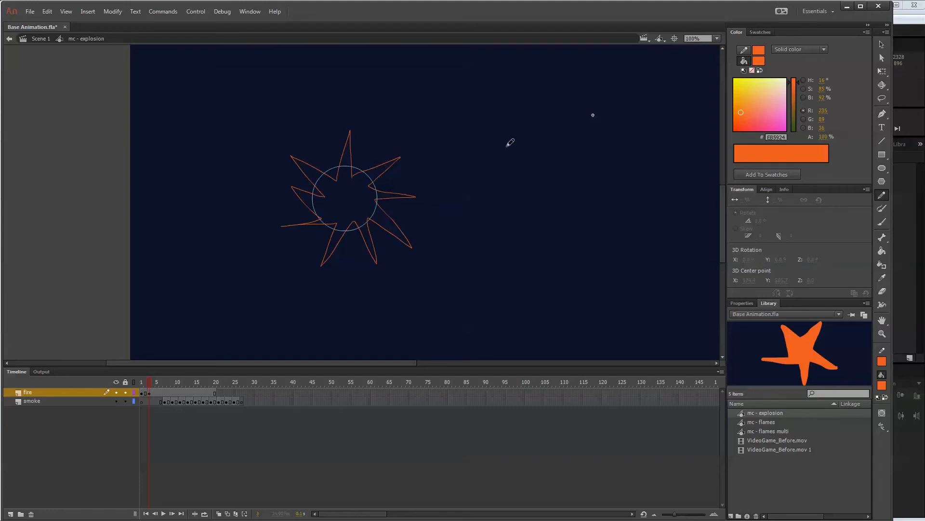
Select the whole burst outline and straighten its curved edges into sharp spikes.
{"action": "left_click", "coordinate": [882, 45]}
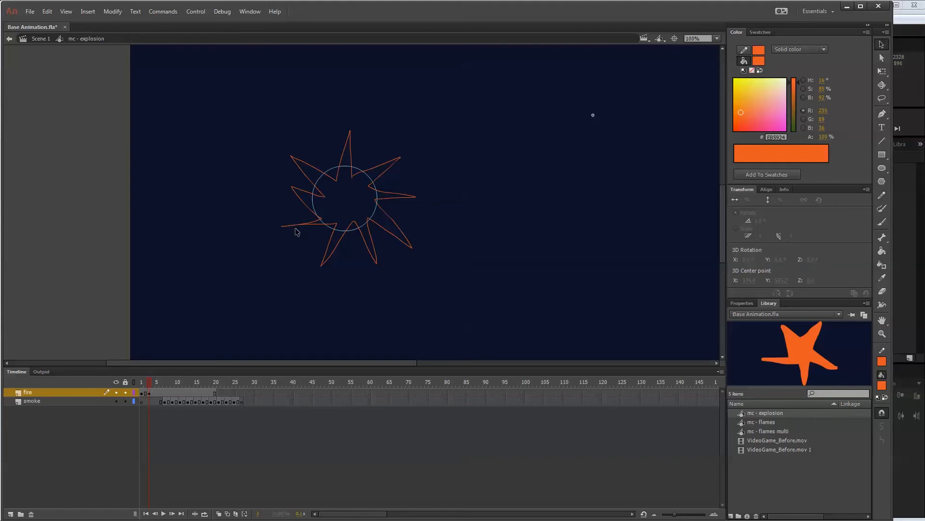
{"action": "left_click_drag", "start_coordinate": [295, 234], "coordinate": [302, 220]}
{"action": "double_click", "coordinate": [306, 204]}
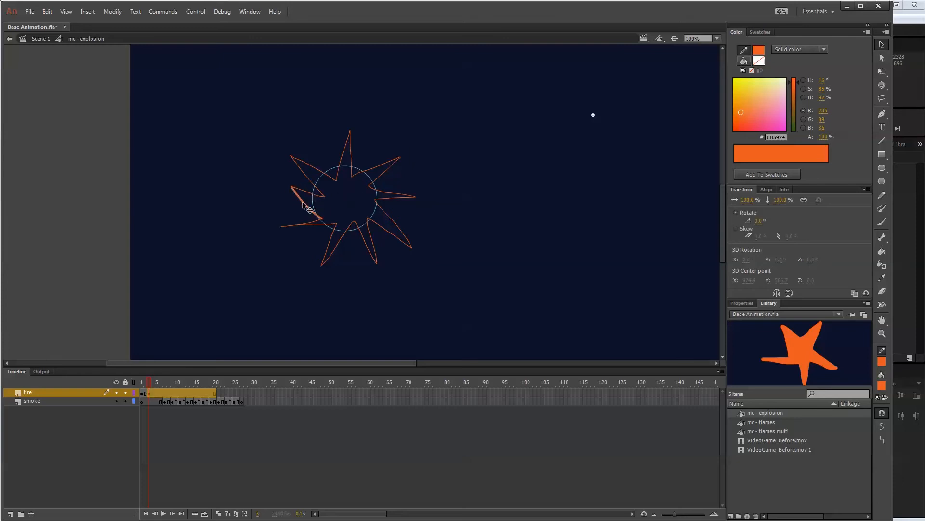
{"action": "left_click", "coordinate": [882, 439]}
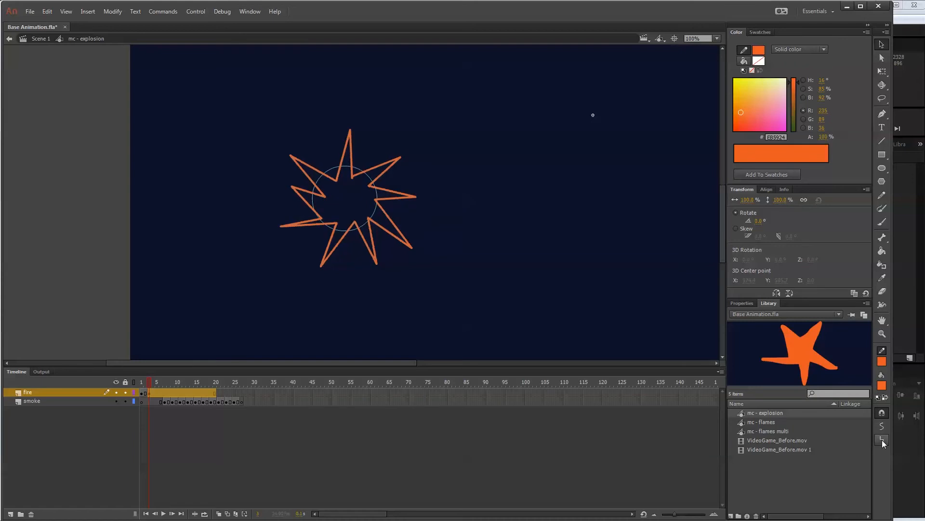
{"action": "left_click", "coordinate": [255, 282]}
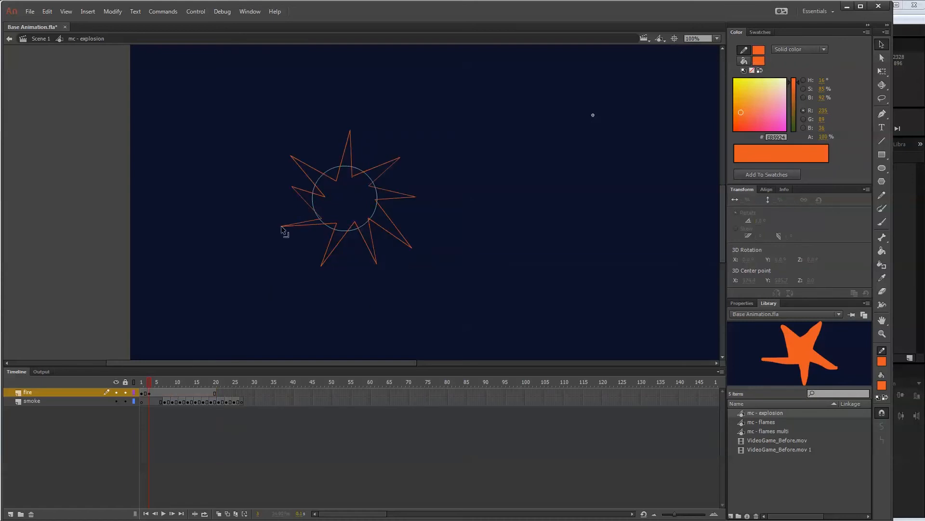
Reshape the large burst by pulling its spike tips to new positions, lengthening most of them to uneven lengths around the planet.
{"action": "mouse_move", "coordinate": [282, 228]}
{"action": "left_mouse_down"}
{"action": "mouse_move", "coordinate": [286, 243]}
{"action": "mouse_move", "coordinate": [323, 212]}
{"action": "mouse_move", "coordinate": [279, 203]}
{"action": "left_mouse_up"}
{"action": "left_click_drag", "start_coordinate": [330, 184], "coordinate": [337, 179]}
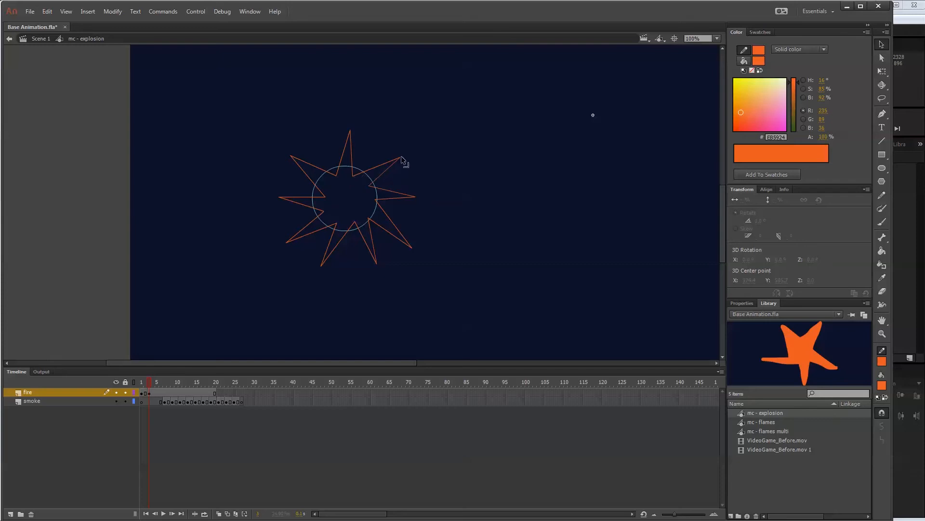
{"action": "left_click_drag", "start_coordinate": [402, 157], "coordinate": [404, 149]}
{"action": "left_click_drag", "start_coordinate": [378, 264], "coordinate": [386, 288]}
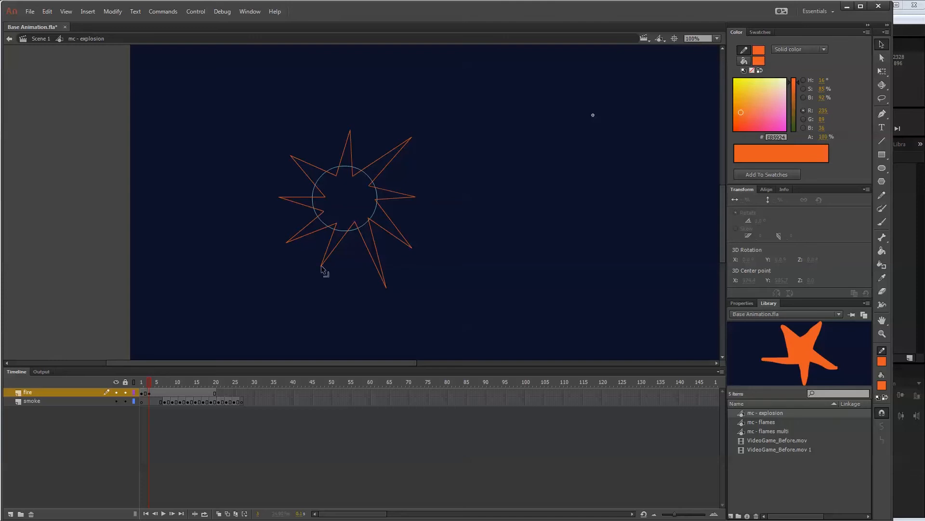
{"action": "left_click_drag", "start_coordinate": [322, 266], "coordinate": [276, 265]}
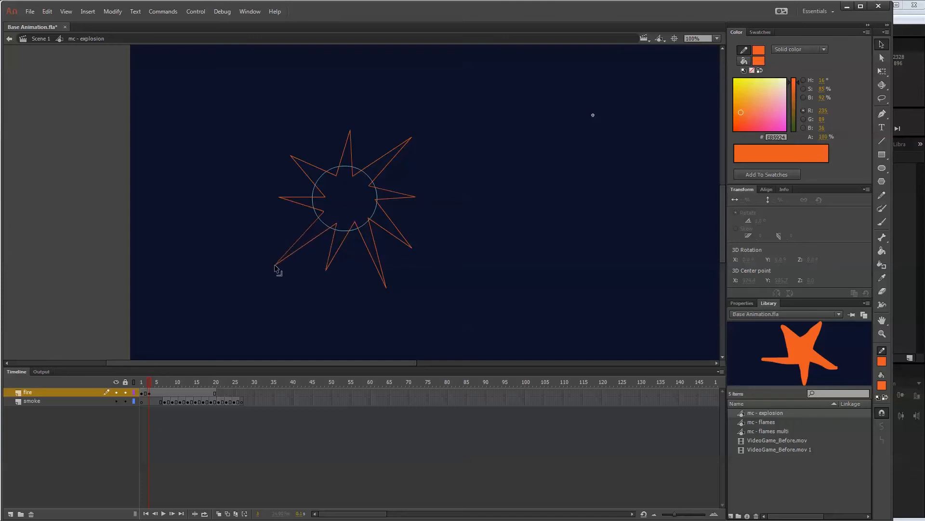
{"action": "left_click_drag", "start_coordinate": [290, 156], "coordinate": [270, 142]}
{"action": "left_click_drag", "start_coordinate": [417, 198], "coordinate": [420, 193]}
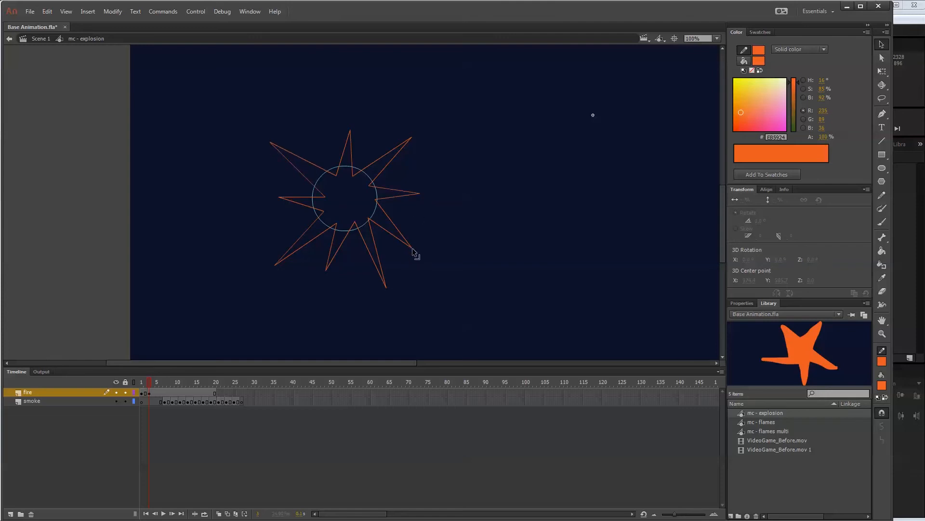
{"action": "left_click_drag", "start_coordinate": [413, 248], "coordinate": [429, 241]}
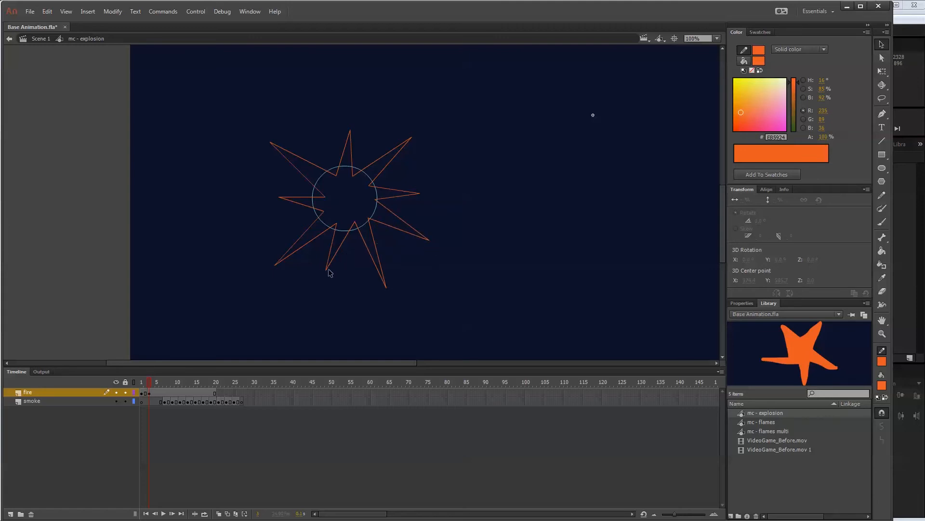
{"action": "left_click_drag", "start_coordinate": [327, 270], "coordinate": [337, 279]}
{"action": "left_click_drag", "start_coordinate": [351, 130], "coordinate": [347, 119]}
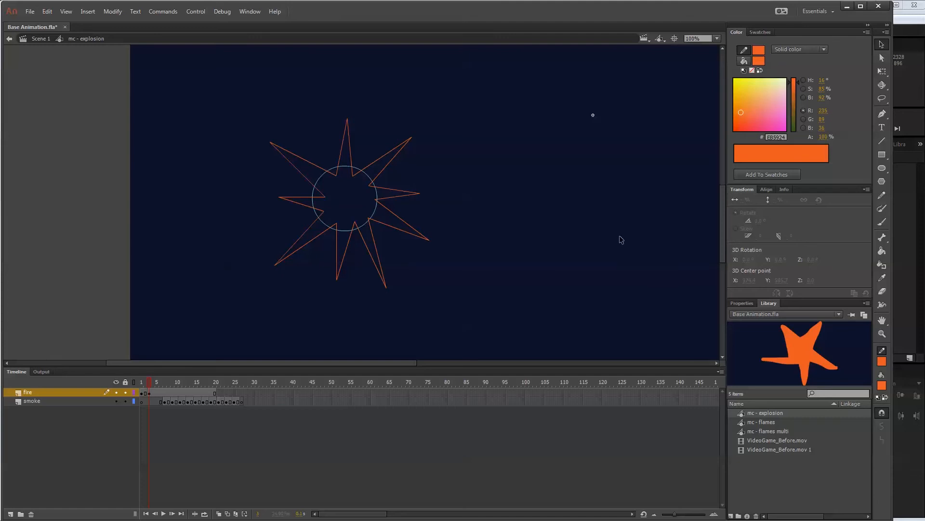
Draw a smaller spiked burst outline inside the large one with the Pencil and straighten its edges.
{"action": "left_click", "coordinate": [882, 194]}
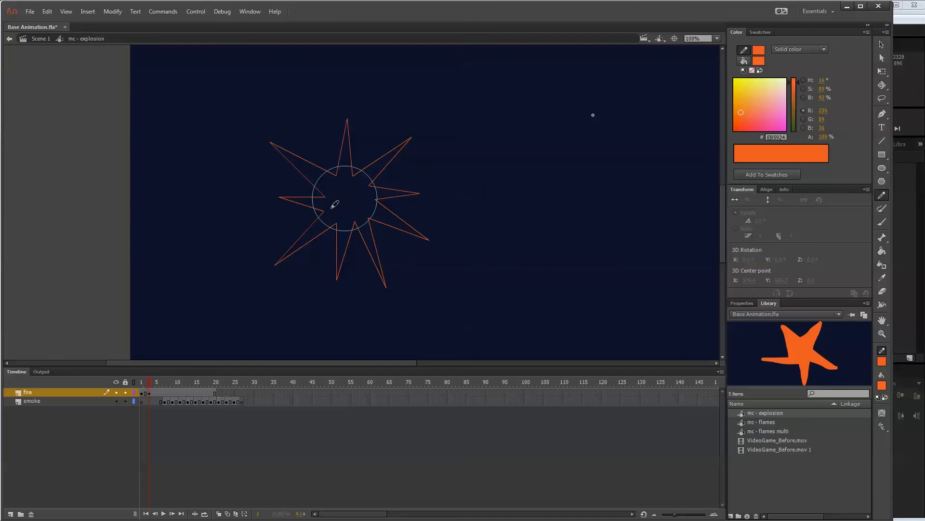
{"action": "mouse_move", "coordinate": [335, 203]}
{"action": "left_mouse_down"}
{"action": "mouse_move", "coordinate": [319, 223]}
{"action": "mouse_move", "coordinate": [339, 210]}
{"action": "mouse_move", "coordinate": [345, 234]}
{"action": "mouse_move", "coordinate": [351, 210]}
{"action": "mouse_move", "coordinate": [367, 226]}
{"action": "mouse_move", "coordinate": [358, 210]}
{"action": "mouse_move", "coordinate": [384, 214]}
{"action": "mouse_move", "coordinate": [364, 200]}
{"action": "mouse_move", "coordinate": [378, 193]}
{"action": "mouse_move", "coordinate": [359, 194]}
{"action": "mouse_move", "coordinate": [374, 170]}
{"action": "mouse_move", "coordinate": [353, 185]}
{"action": "mouse_move", "coordinate": [345, 163]}
{"action": "mouse_move", "coordinate": [341, 184]}
{"action": "mouse_move", "coordinate": [310, 170]}
{"action": "mouse_move", "coordinate": [340, 196]}
{"action": "mouse_move", "coordinate": [314, 200]}
{"action": "mouse_move", "coordinate": [338, 194]}
{"action": "left_mouse_up"}
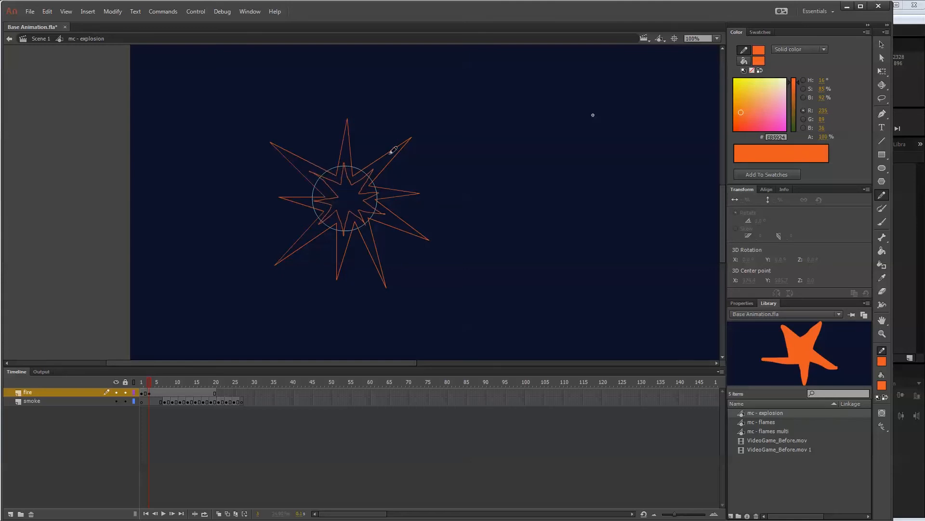
{"action": "left_click", "coordinate": [882, 43]}
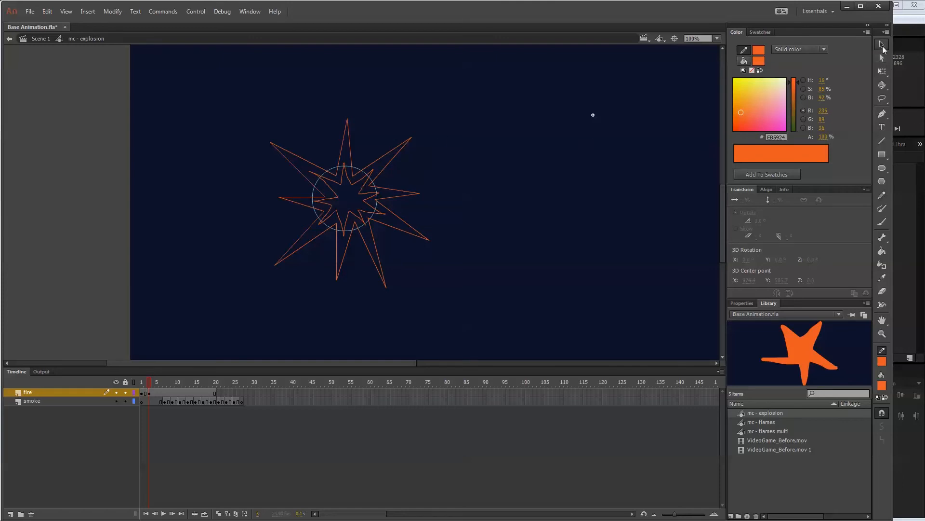
{"action": "left_click", "coordinate": [330, 211]}
{"action": "double_click", "coordinate": [332, 213]}
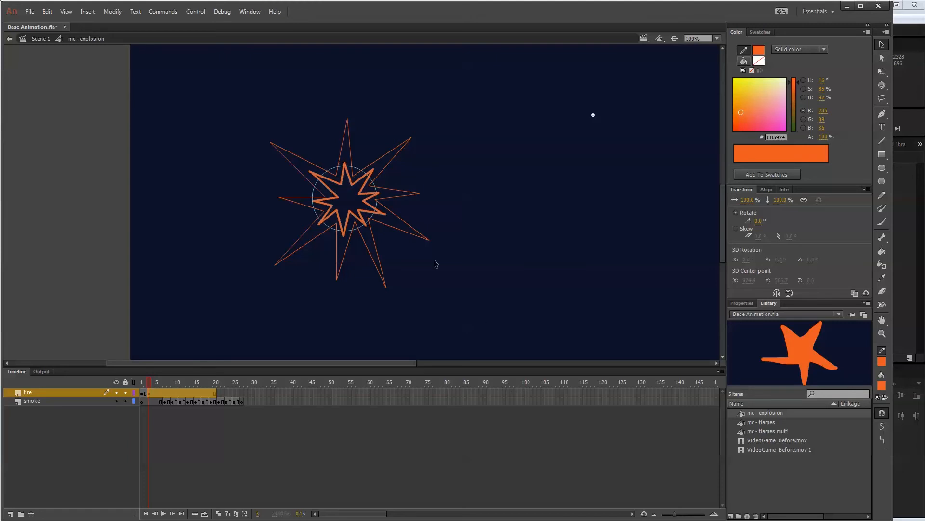
{"action": "left_click", "coordinate": [433, 208]}
Delete the stray line ends sticking out of the smaller burst's lower-right spike.
{"action": "left_click", "coordinate": [386, 216]}
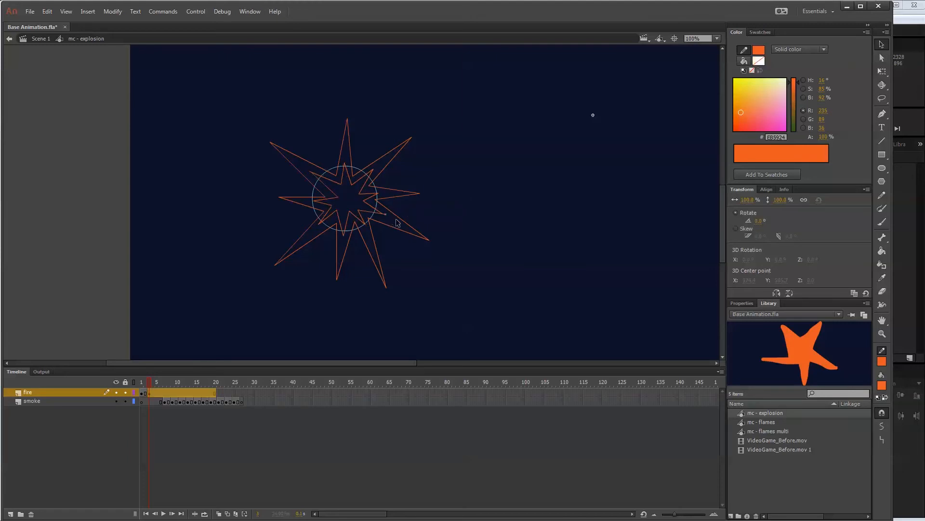
{"action": "key", "text": "Delete"}
{"action": "left_click", "coordinate": [386, 217]}
{"action": "key", "text": "Delete"}
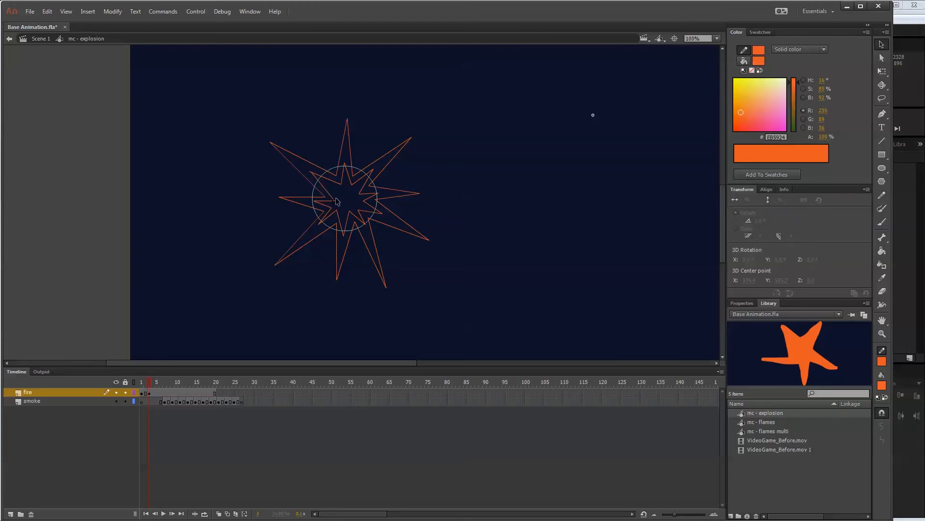
Draw a third, smallest star outline with the Pencil at the centre of the smaller burst and straighten its edges.
{"action": "key", "text": "ctrl+equal"}
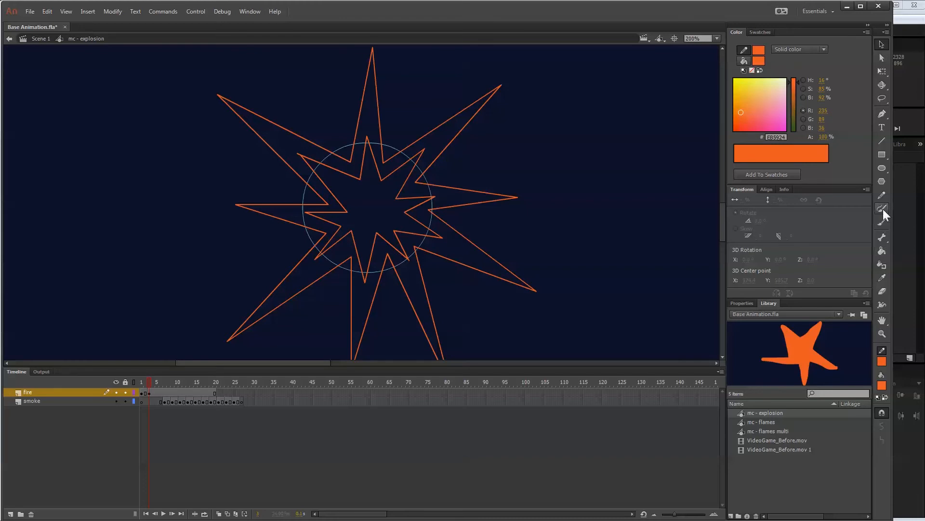
{"action": "left_click", "coordinate": [881, 193]}
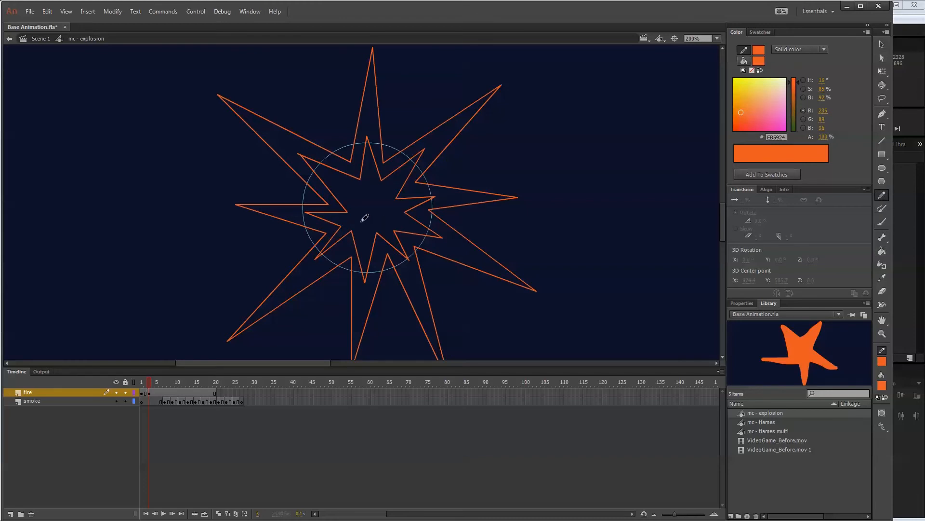
{"action": "mouse_move", "coordinate": [363, 218]}
{"action": "left_mouse_down"}
{"action": "mouse_move", "coordinate": [364, 238]}
{"action": "mouse_move", "coordinate": [371, 222]}
{"action": "mouse_move", "coordinate": [398, 219]}
{"action": "mouse_move", "coordinate": [383, 206]}
{"action": "mouse_move", "coordinate": [392, 185]}
{"action": "mouse_move", "coordinate": [380, 195]}
{"action": "mouse_move", "coordinate": [374, 178]}
{"action": "mouse_move", "coordinate": [363, 194]}
{"action": "mouse_move", "coordinate": [345, 188]}
{"action": "mouse_move", "coordinate": [361, 205]}
{"action": "mouse_move", "coordinate": [364, 217]}
{"action": "left_mouse_up"}
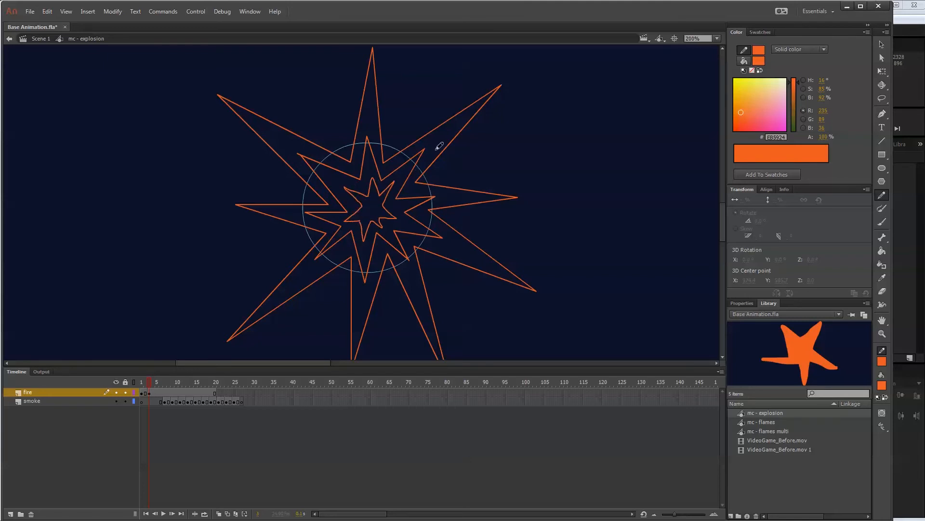
{"action": "left_click", "coordinate": [882, 44]}
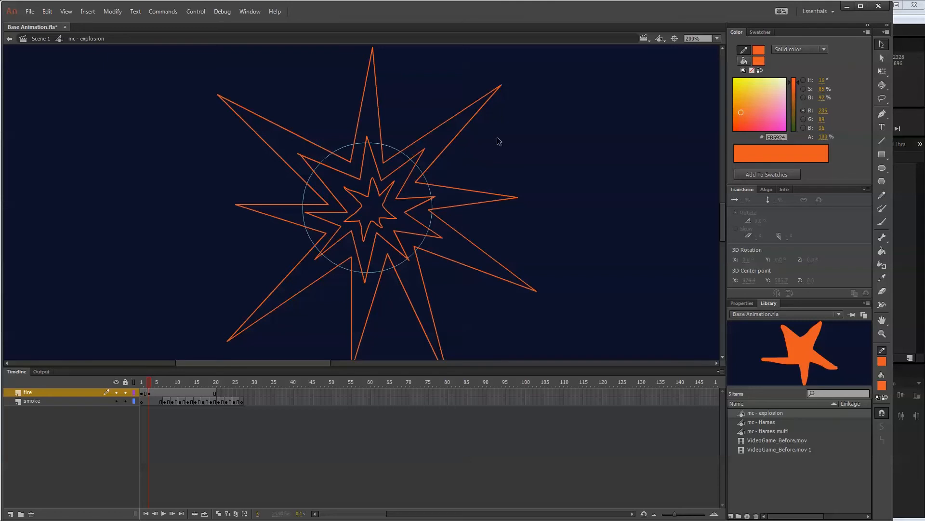
{"action": "left_click", "coordinate": [384, 232]}
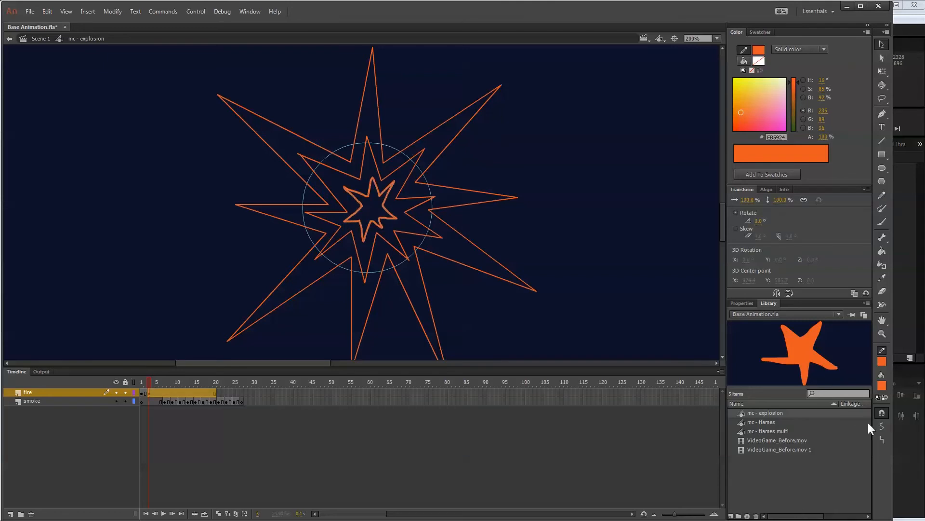
{"action": "left_click", "coordinate": [882, 438]}
{"action": "left_click", "coordinate": [444, 238]}
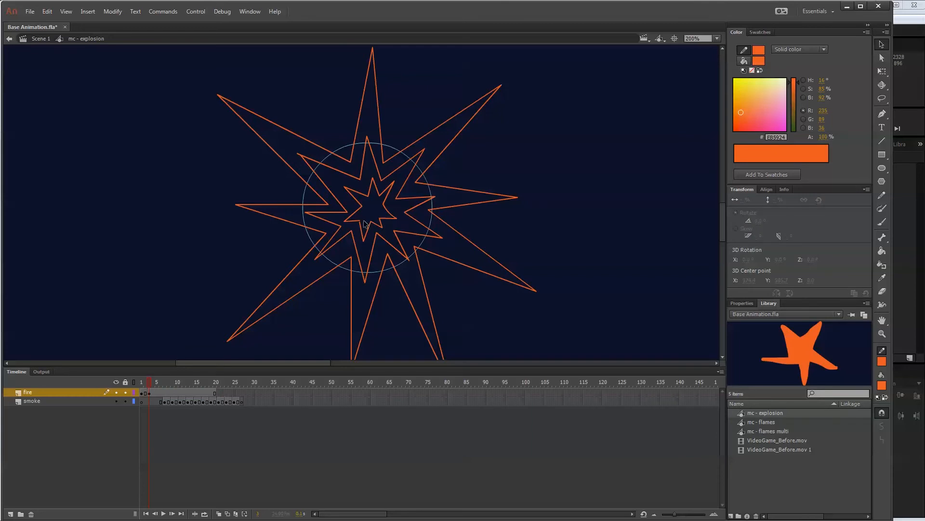
Fill the innermost star with white FFFFFF using the Paint Bucket.
{"action": "left_click", "coordinate": [885, 390]}
{"action": "left_click", "coordinate": [920, 448]}
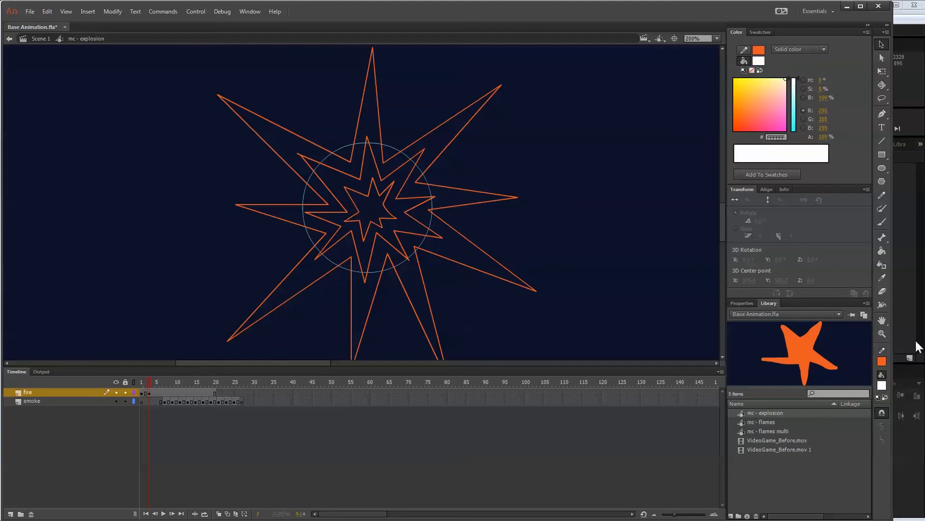
{"action": "left_click", "coordinate": [881, 251]}
{"action": "left_click", "coordinate": [383, 218]}
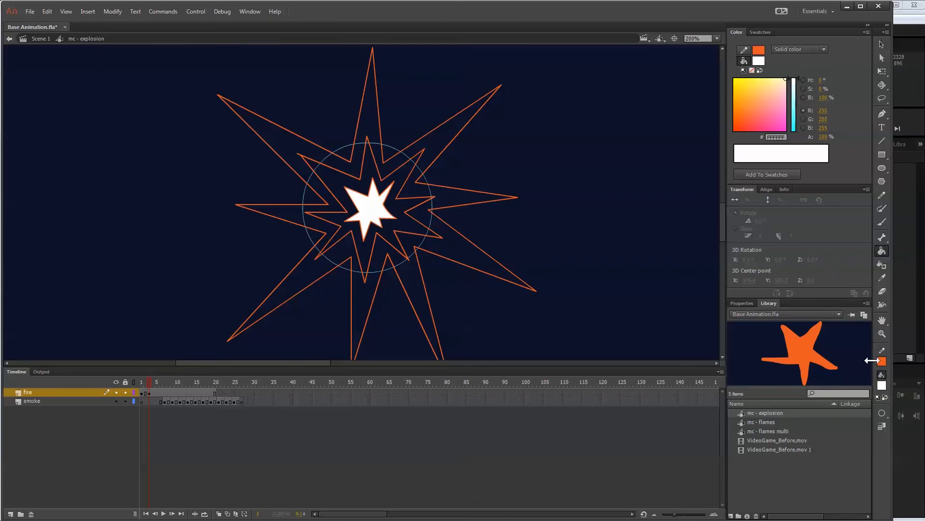
Fill the smaller burst with light orange F7941E and the large outer burst with dark orange EB5924 using the Paint Bucket.
{"action": "left_click", "coordinate": [882, 386]}
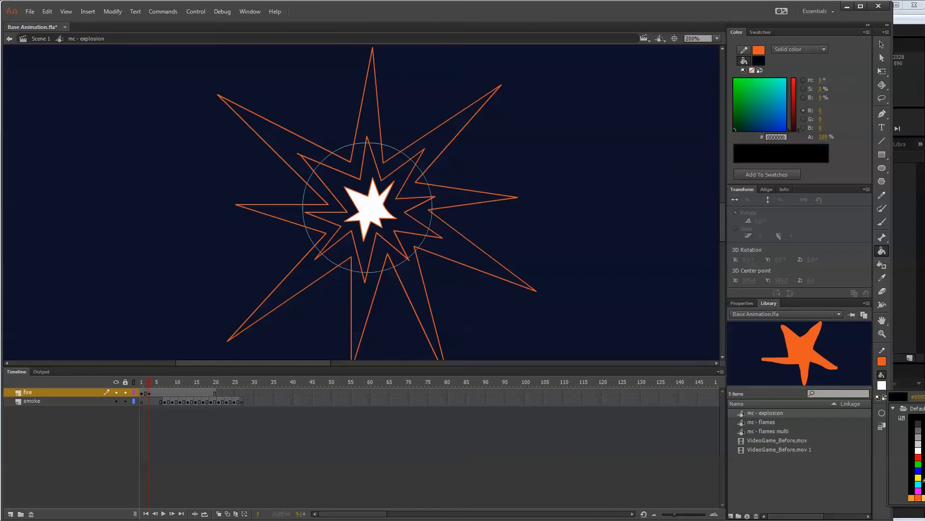
{"action": "left_click", "coordinate": [912, 494]}
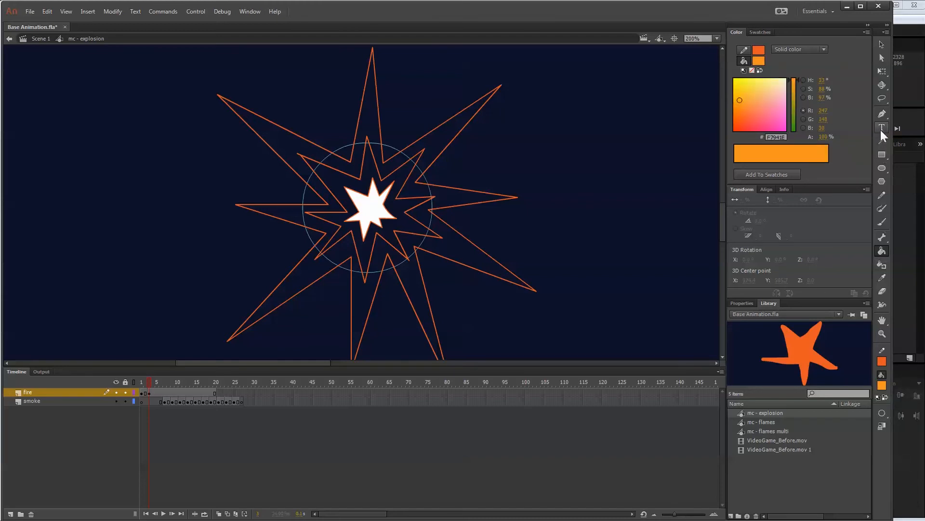
{"action": "left_click", "coordinate": [413, 222]}
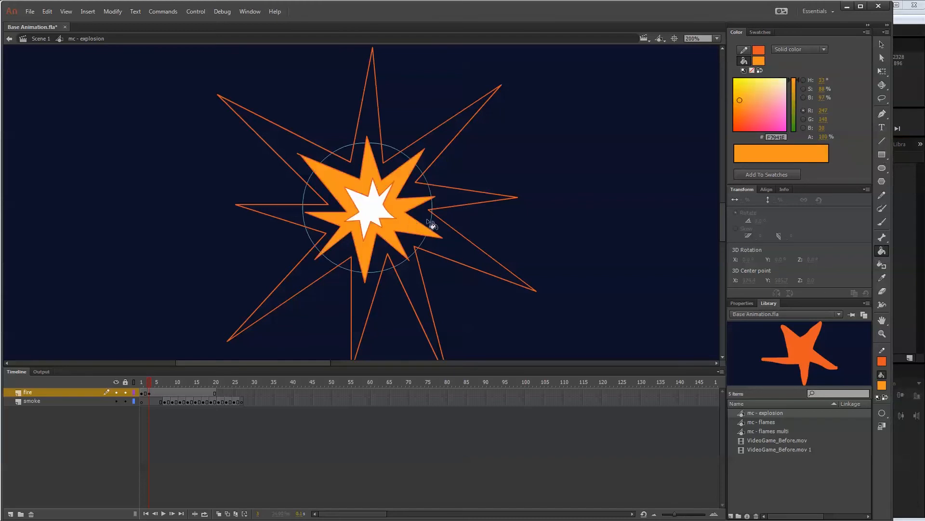
{"action": "left_click", "coordinate": [882, 385]}
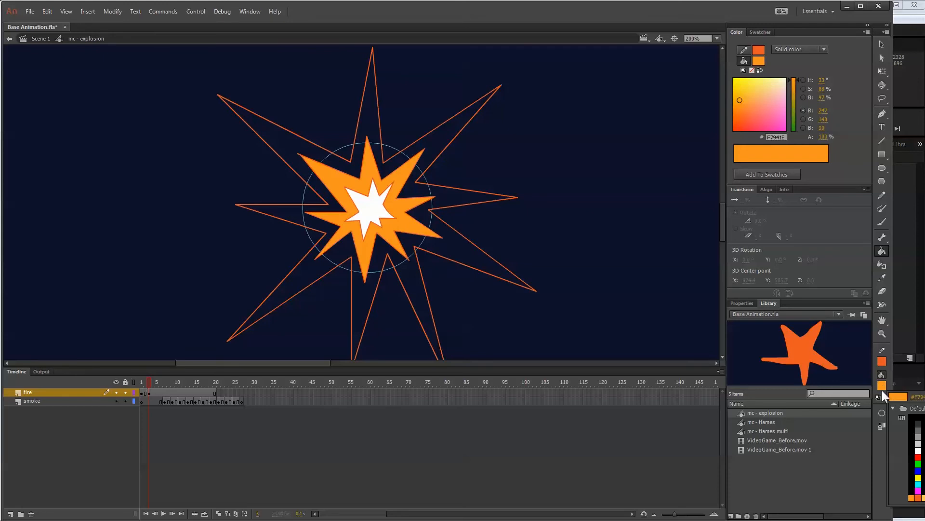
{"action": "left_click", "coordinate": [917, 492]}
{"action": "left_click", "coordinate": [437, 209]}
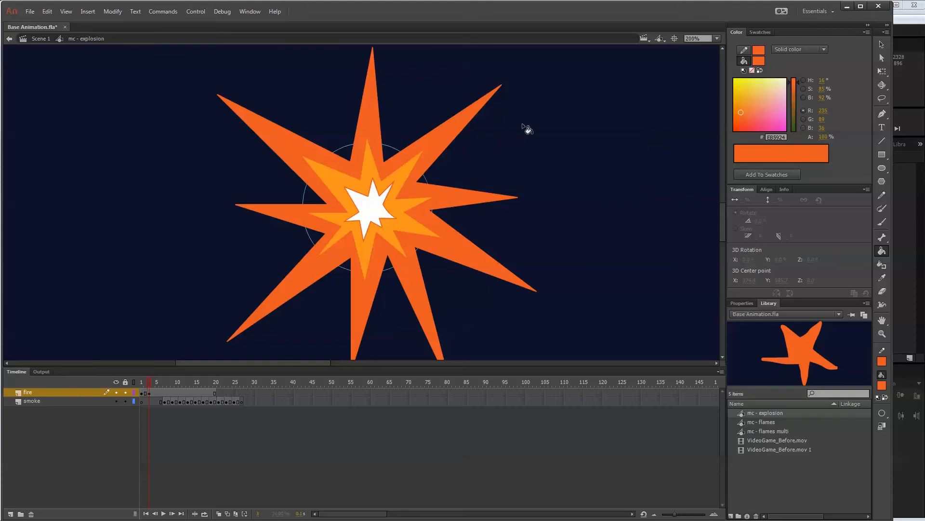
Change the stroke colour of the large burst's outer outline to light orange F7941E.
{"action": "left_click", "coordinate": [882, 44]}
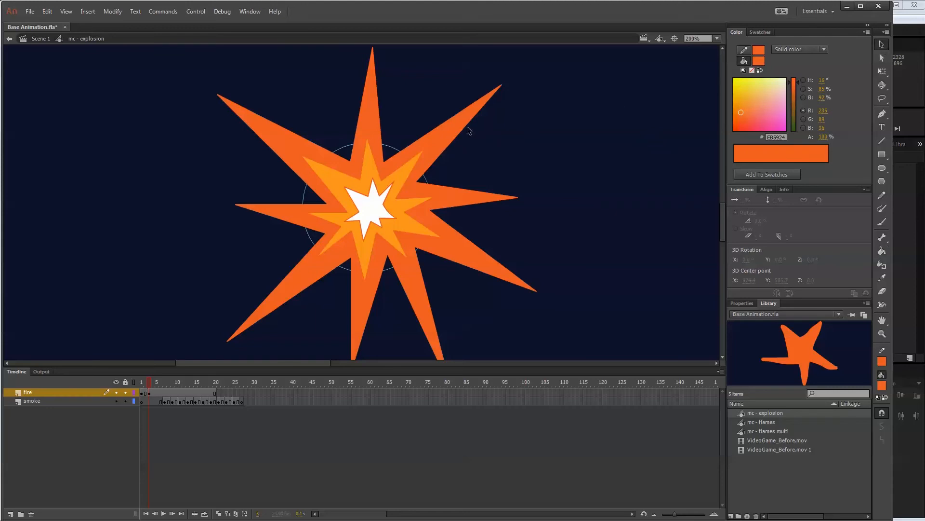
{"action": "left_click", "coordinate": [467, 129]}
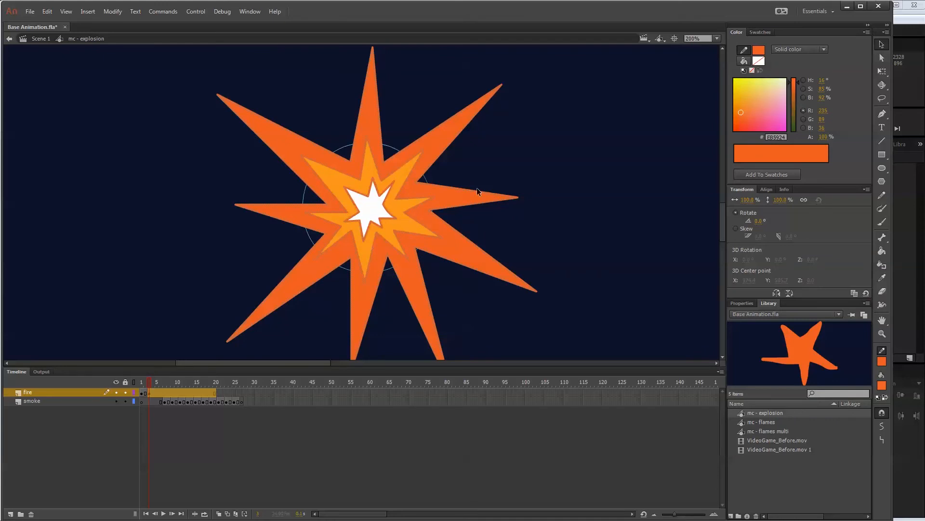
{"action": "left_click", "coordinate": [540, 151]}
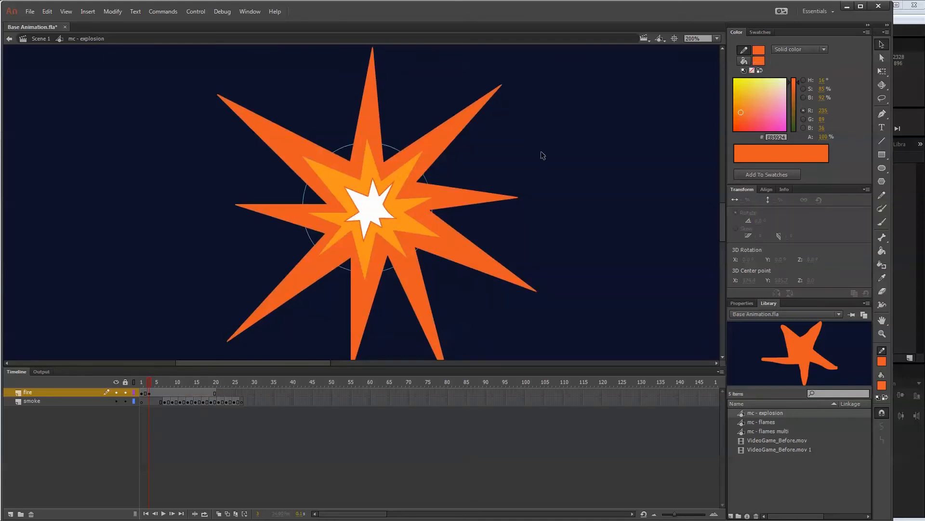
{"action": "left_click", "coordinate": [464, 129]}
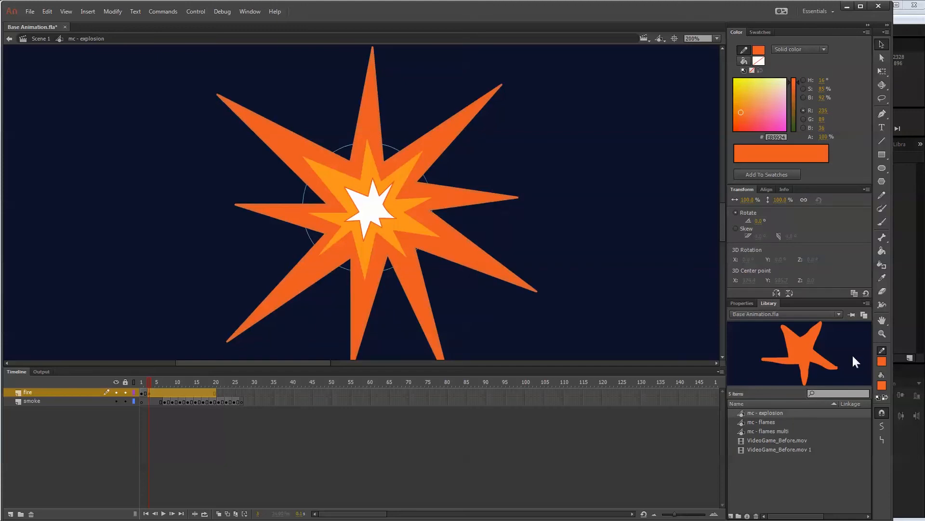
{"action": "left_click", "coordinate": [882, 361]}
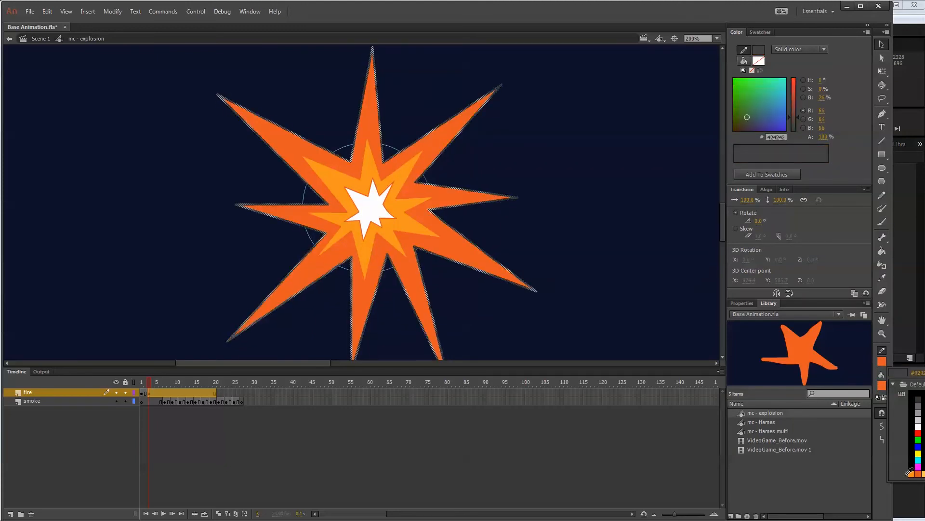
{"action": "left_click", "coordinate": [909, 472]}
{"action": "left_click", "coordinate": [669, 246]}
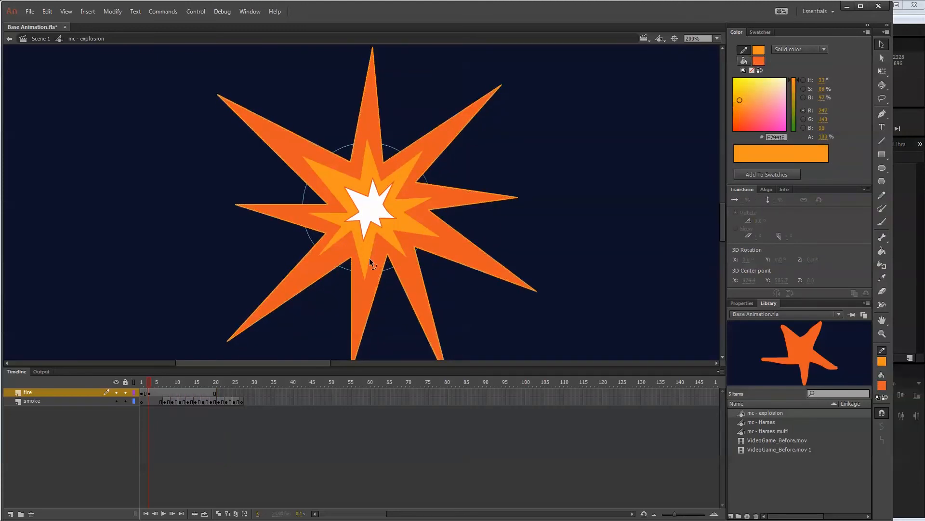
Change the stroke colour of the middle burst's outline to white FFFFFF.
{"action": "left_click", "coordinate": [369, 259]}
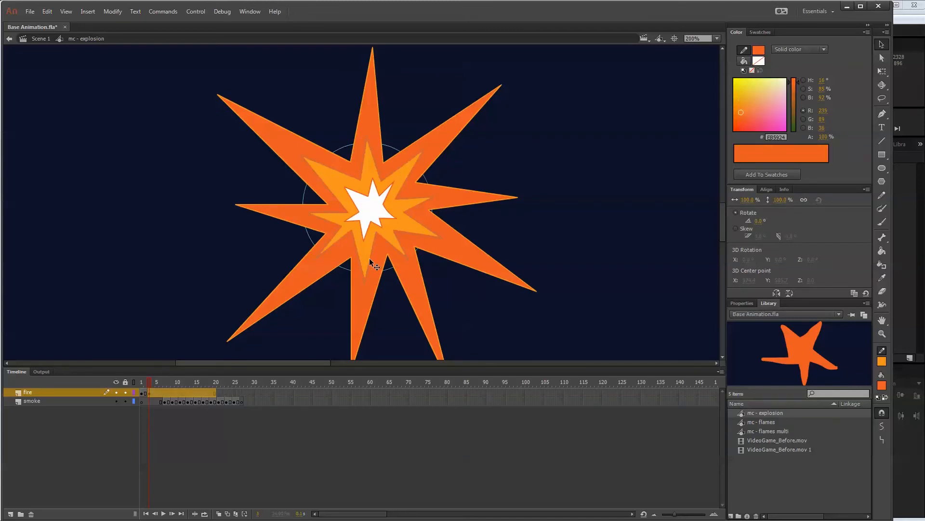
{"action": "left_click", "coordinate": [883, 362]}
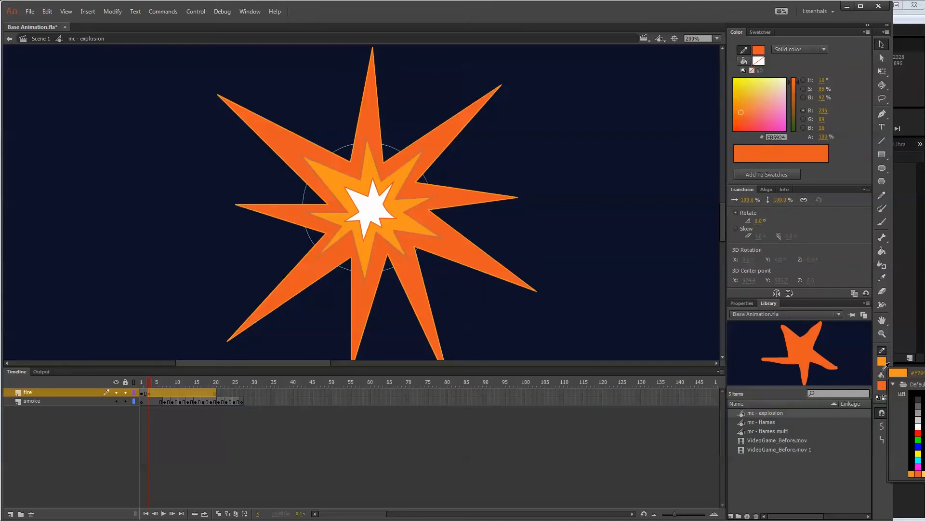
{"action": "left_click", "coordinate": [916, 428]}
{"action": "left_click", "coordinate": [596, 274]}
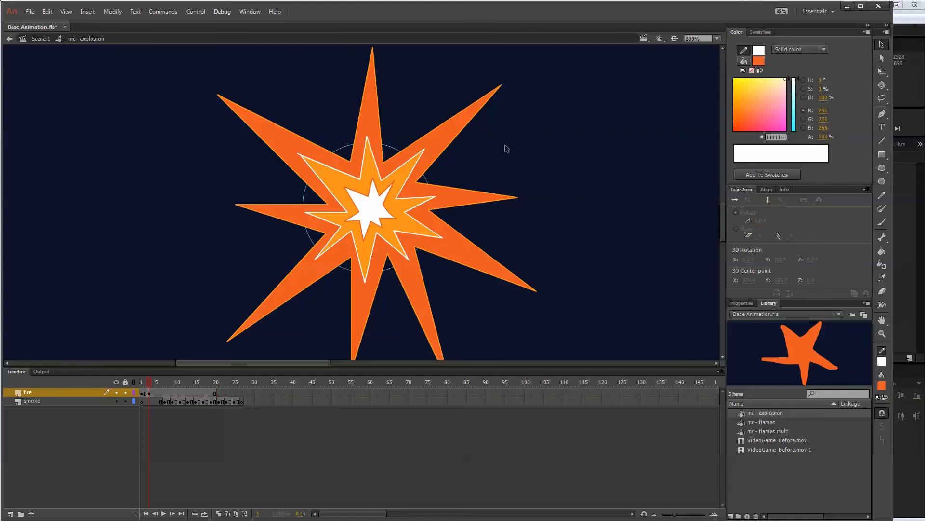
Select all three burst outlines and apply the leaf-shaped variable width profile that swells and tapers at both ends.
{"action": "double_click", "coordinate": [421, 234]}
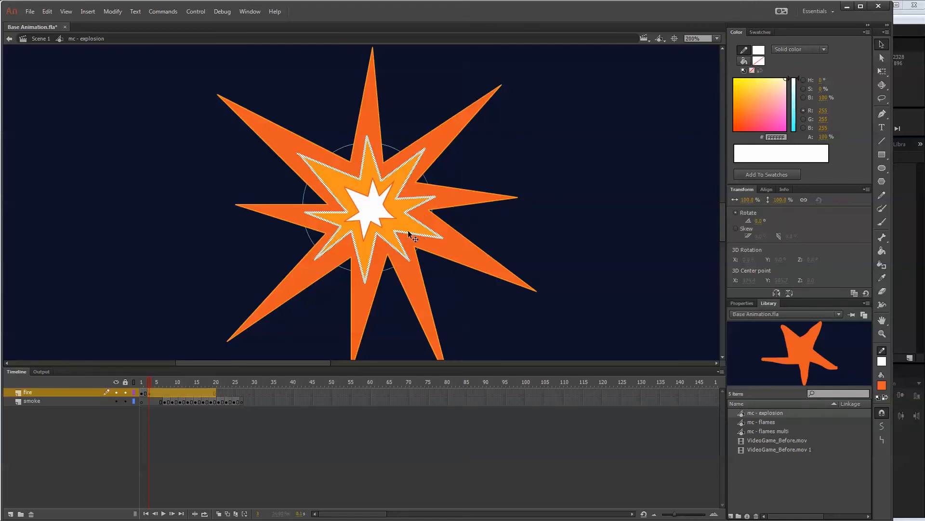
{"action": "double_click", "coordinate": [393, 218], "text": "shift"}
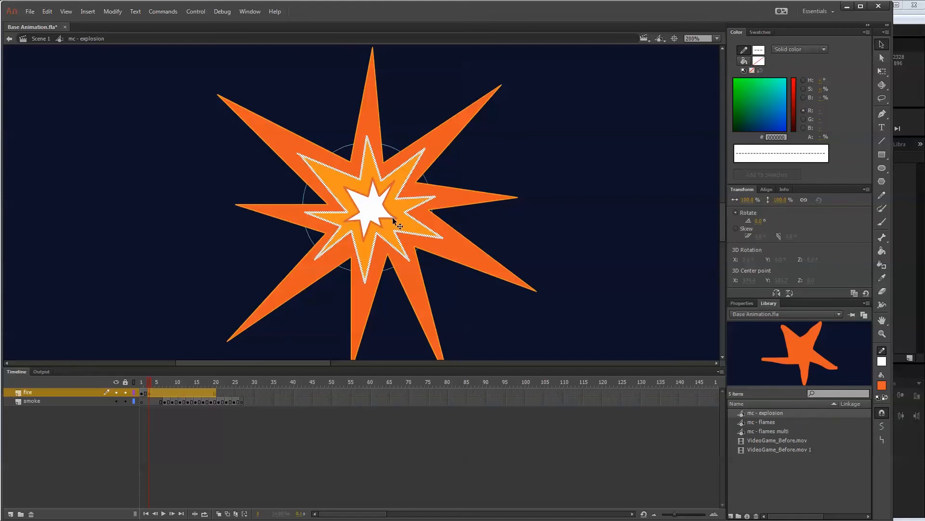
{"action": "double_click", "coordinate": [534, 289], "text": "shift"}
{"action": "left_click", "coordinate": [741, 303]}
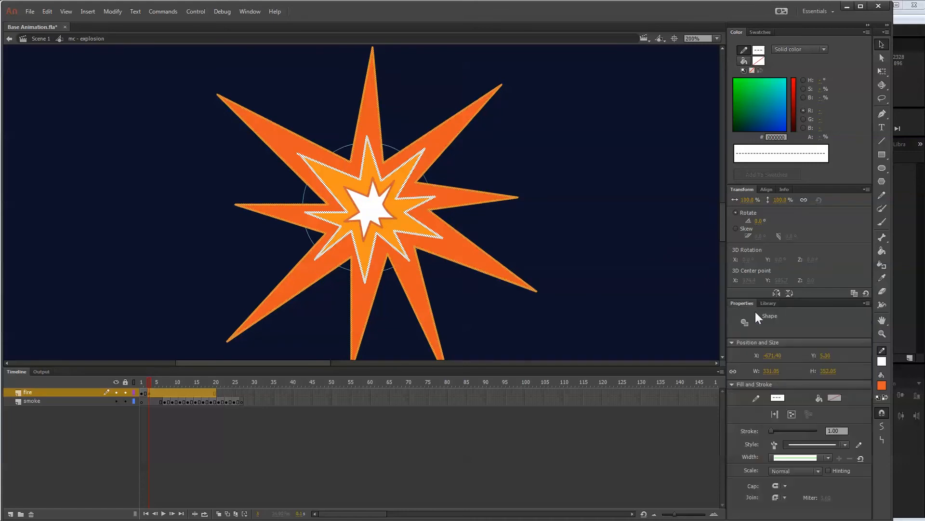
{"action": "left_click", "coordinate": [829, 458]}
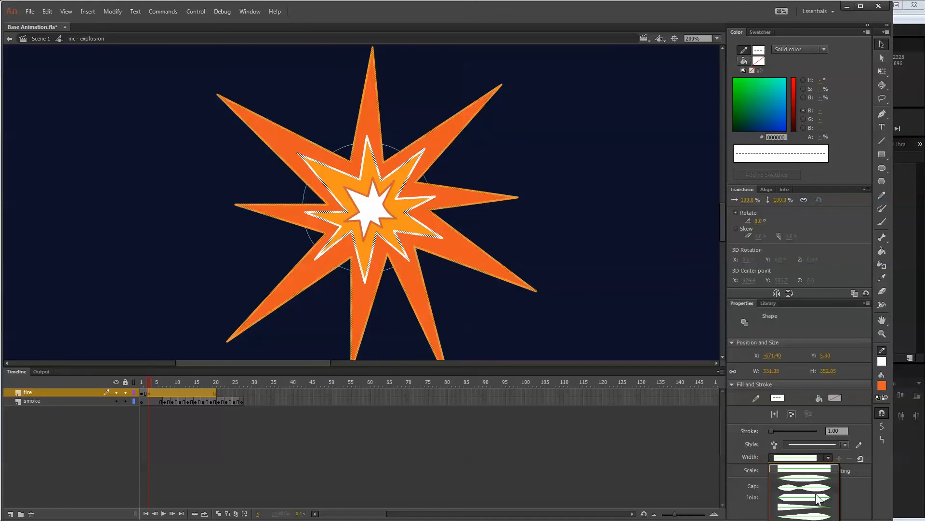
{"action": "left_click", "coordinate": [808, 508]}
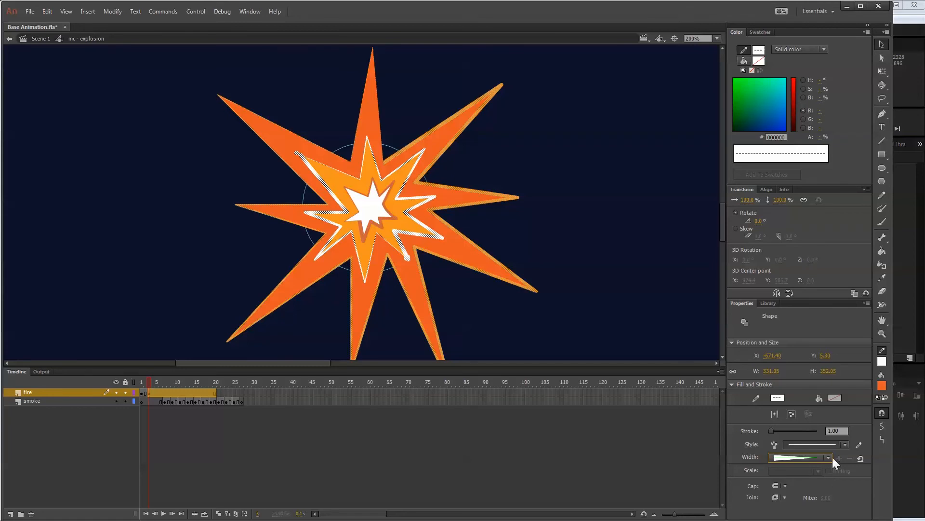
{"action": "left_click", "coordinate": [829, 457]}
{"action": "left_click", "coordinate": [822, 516]}
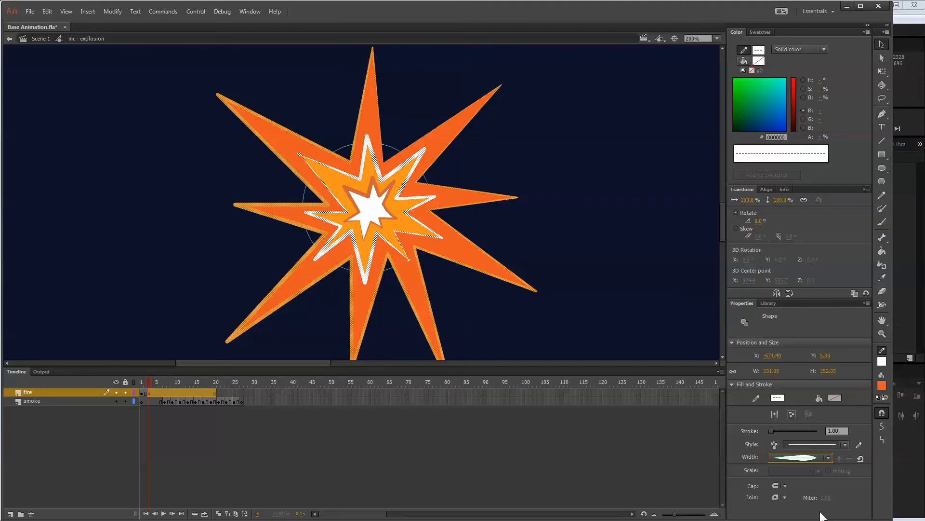
{"action": "left_click", "coordinate": [502, 247]}
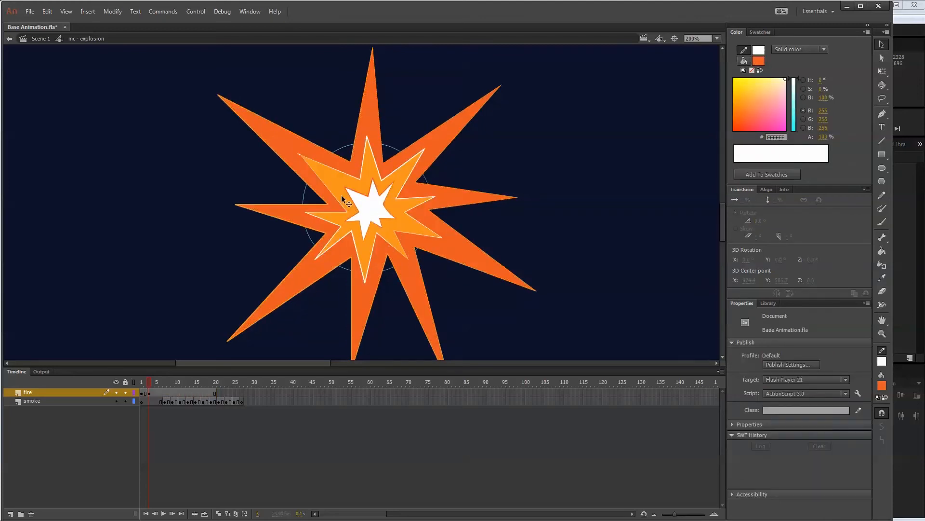
Delete the stray line end at the tip of the middle burst's upper-left spike.
{"action": "left_click", "coordinate": [299, 154]}
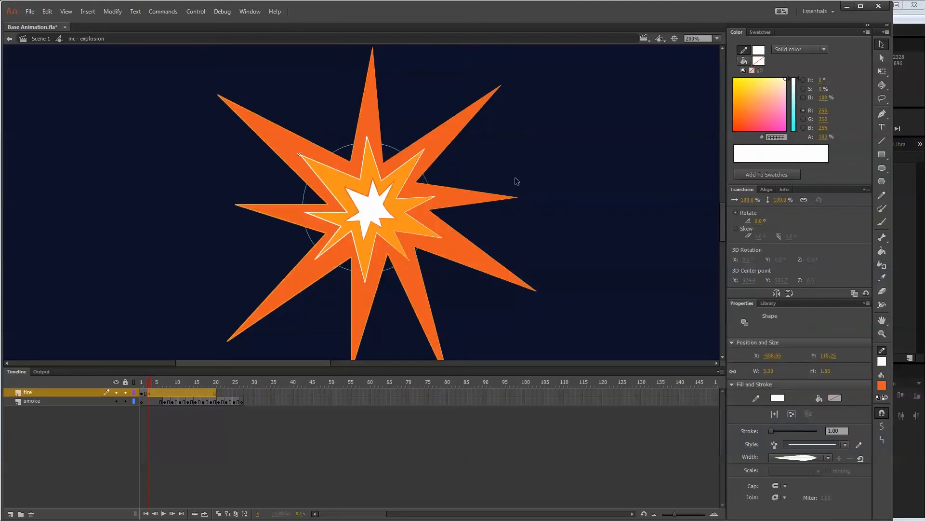
{"action": "left_click", "coordinate": [561, 191]}
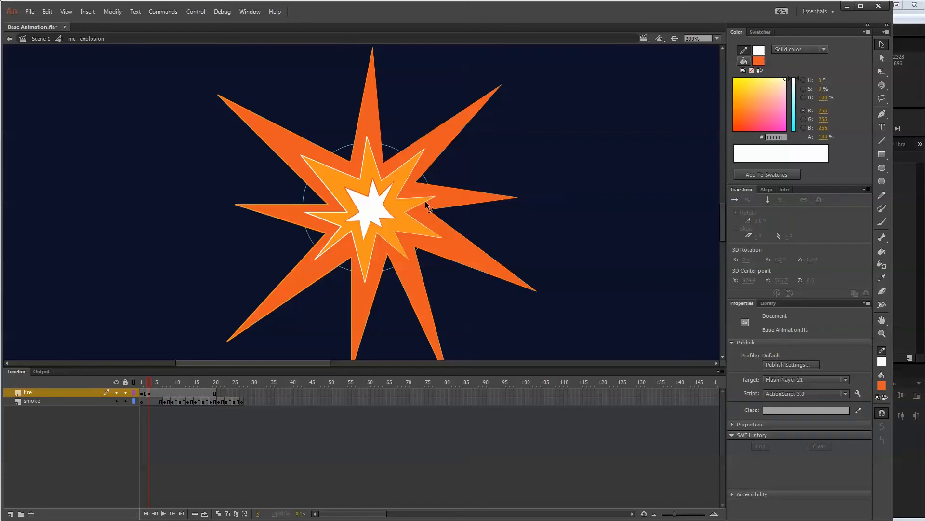
{"action": "left_click", "coordinate": [425, 202]}
{"action": "left_click", "coordinate": [537, 229]}
{"action": "left_click", "coordinate": [408, 260]}
{"action": "left_click", "coordinate": [535, 271]}
Set the stroke size of all three burst outlines to 3 and clear the stray line end on the middle burst's lower-right spike.
{"action": "double_click", "coordinate": [433, 239]}
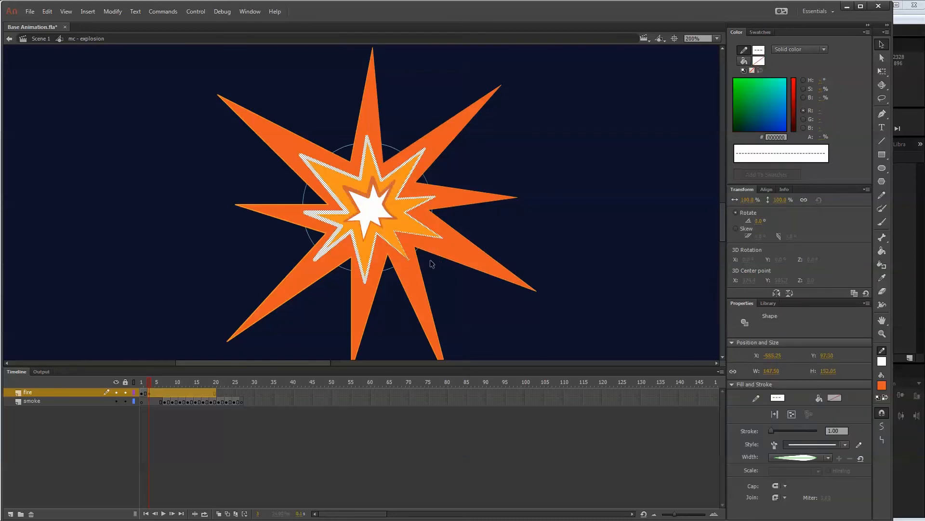
{"action": "double_click", "coordinate": [430, 254], "text": "shift"}
{"action": "double_click", "coordinate": [844, 429]}
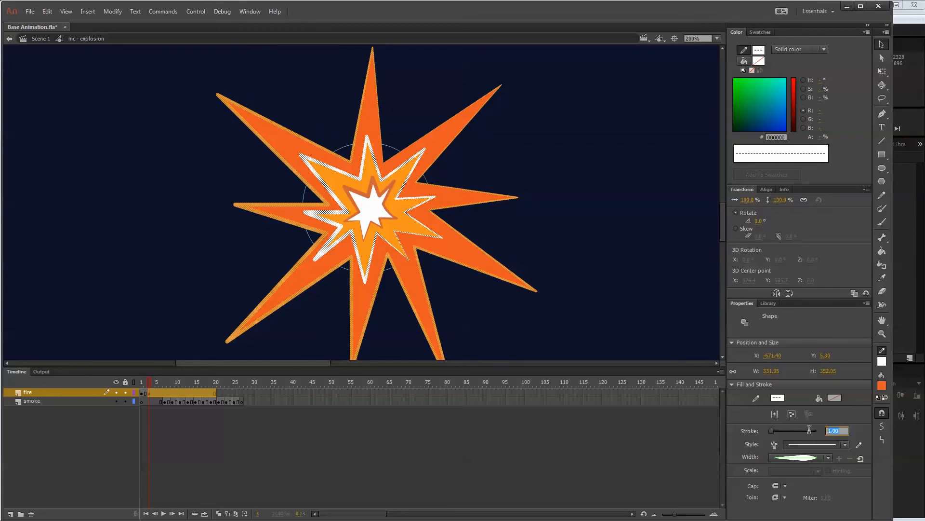
{"action": "type", "text": "3"}
{"action": "key", "text": "Return"}
{"action": "left_click", "coordinate": [583, 145]}
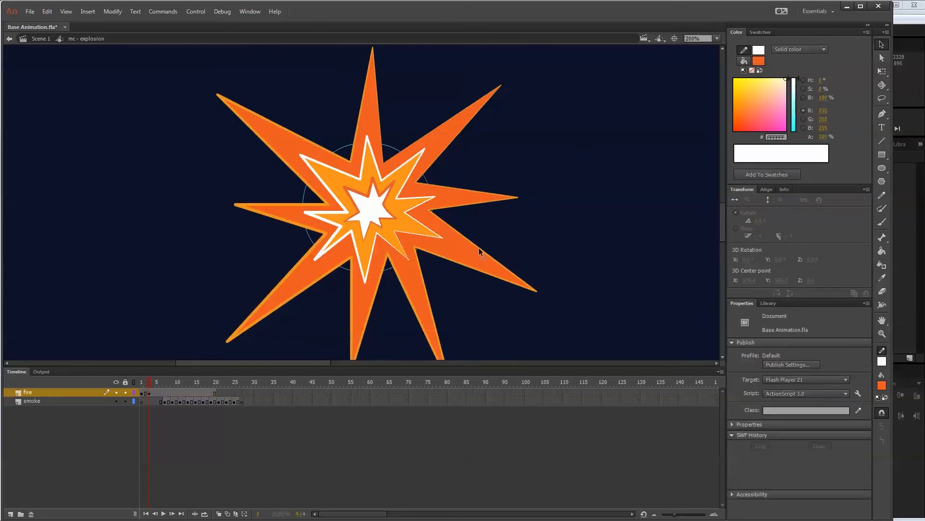
{"action": "left_click", "coordinate": [412, 261]}
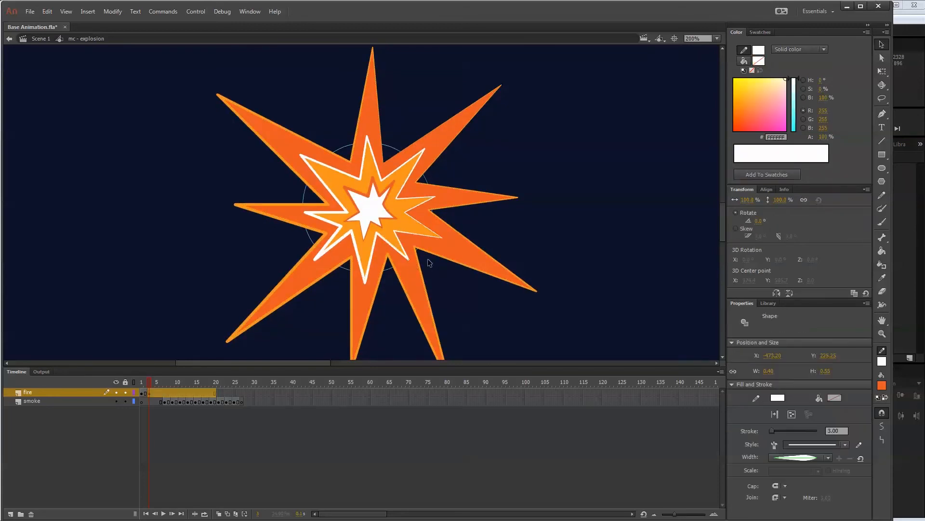
{"action": "left_click", "coordinate": [478, 226]}
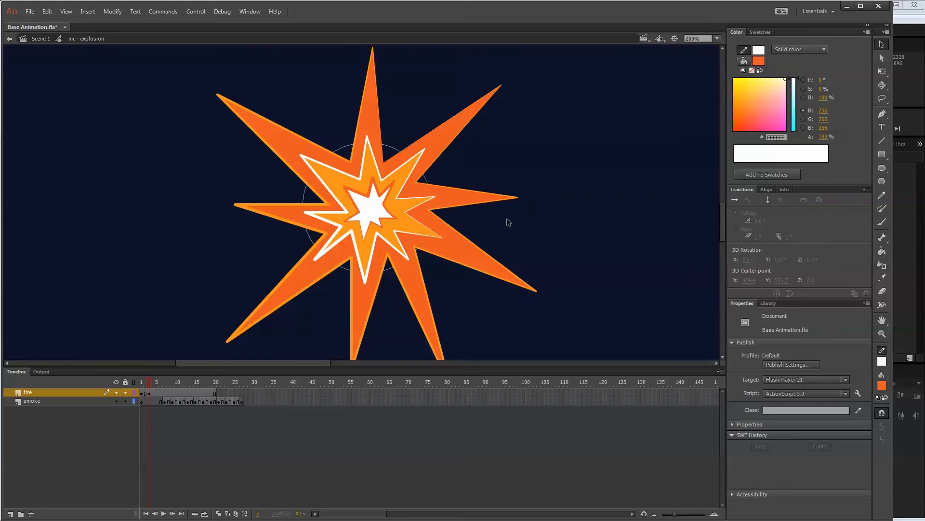
Insert a keyframe at frame 5 of the fire layer that repeats the burst artwork.
{"action": "left_click", "coordinate": [151, 393]}
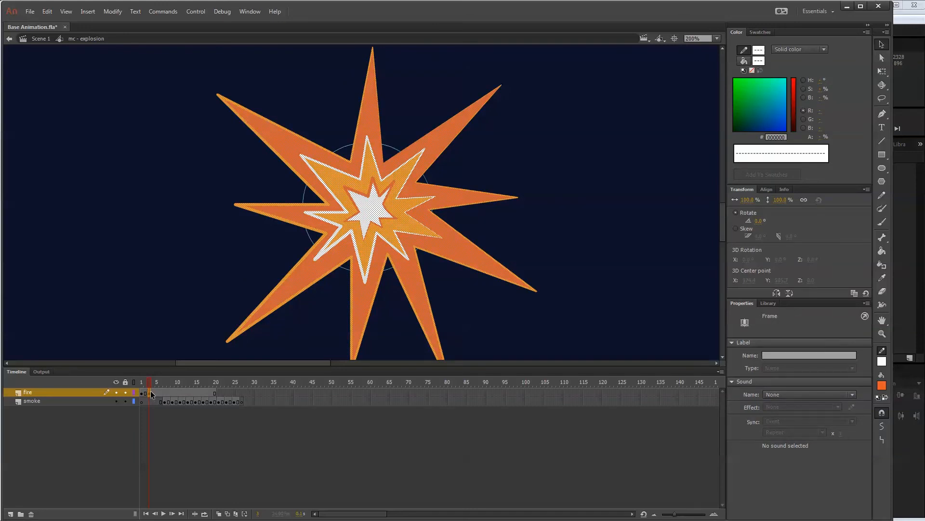
{"action": "left_click", "coordinate": [148, 383]}
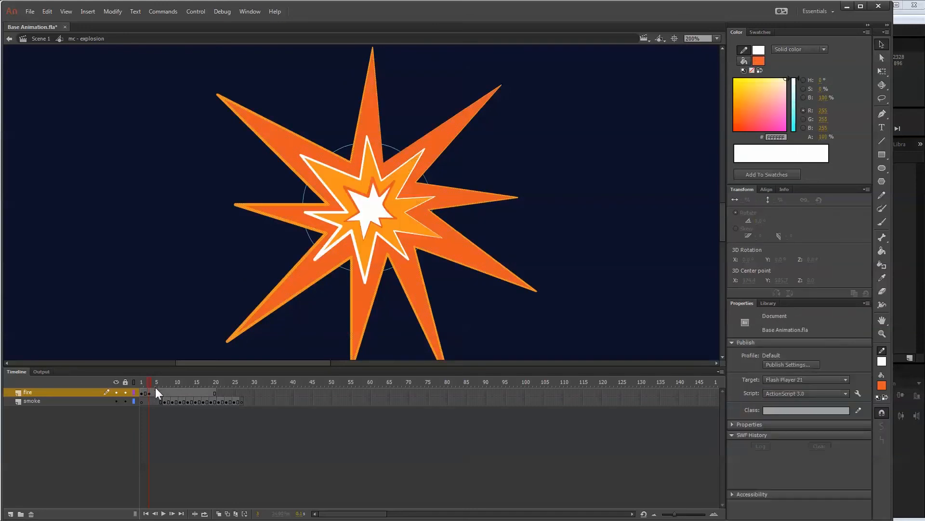
{"action": "left_click", "coordinate": [157, 389]}
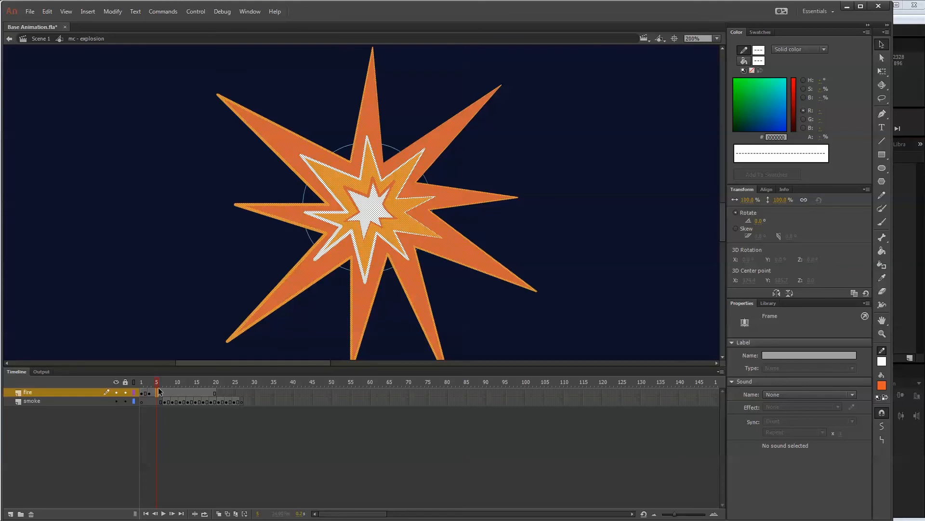
{"action": "key", "text": "ctrl+1"}
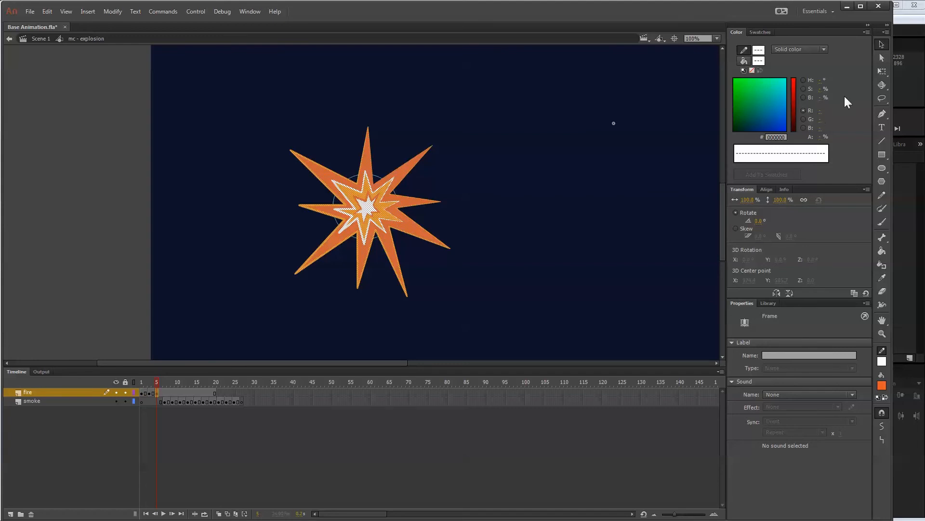
Scale the frame 5 burst down proportionally to about 215 × 228 and rotate it clockwise with Free Transform.
{"action": "left_click", "coordinate": [880, 73]}
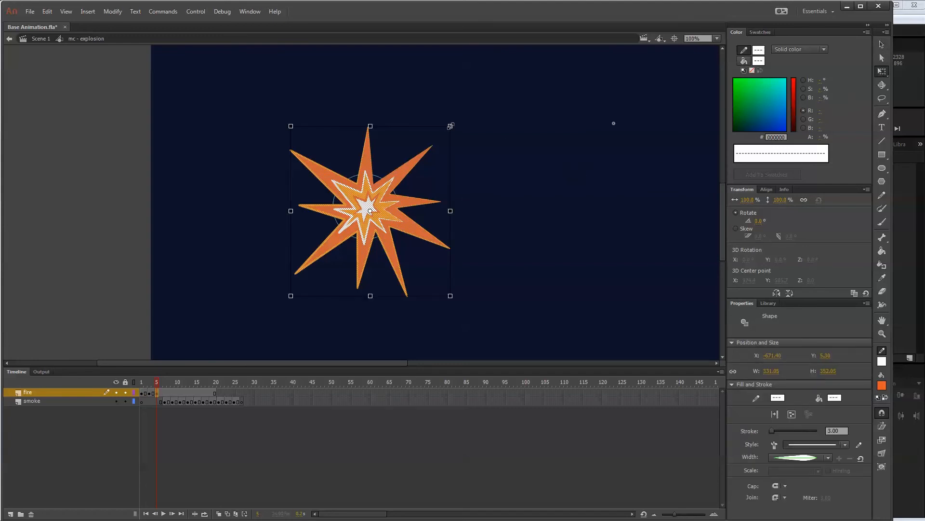
{"action": "left_click_drag", "start_coordinate": [451, 127], "coordinate": [423, 134]}
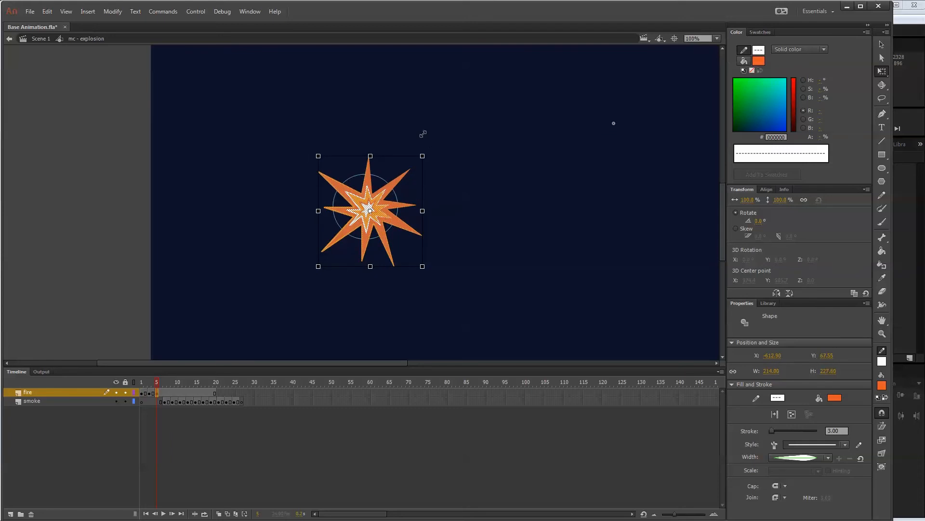
{"action": "left_click_drag", "start_coordinate": [423, 134], "coordinate": [435, 192]}
Clear the burst artwork from frame 7 of the fire layer.
{"action": "mouse_move", "coordinate": [159, 382]}
{"action": "left_mouse_down"}
{"action": "mouse_move", "coordinate": [134, 380]}
{"action": "mouse_move", "coordinate": [214, 371]}
{"action": "mouse_move", "coordinate": [164, 391]}
{"action": "left_mouse_up"}
{"action": "left_click", "coordinate": [165, 392]}
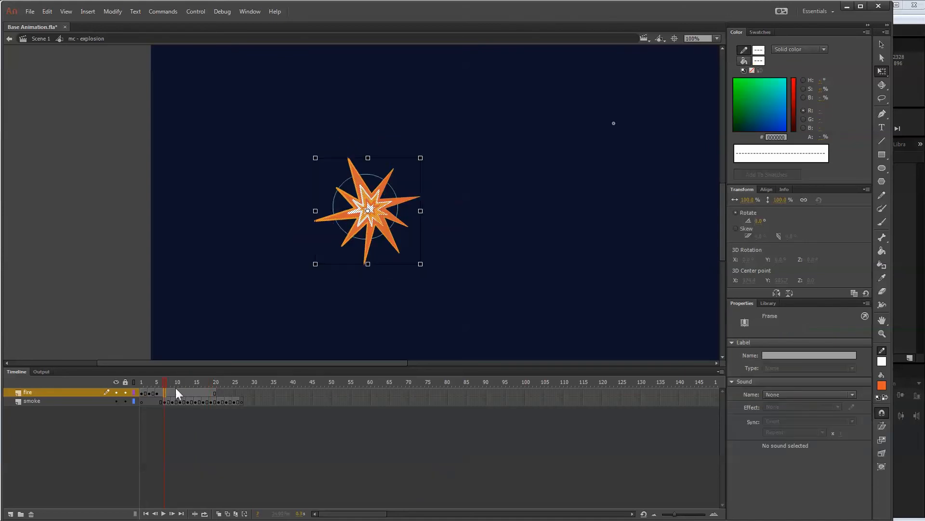
{"action": "key", "text": "Delete"}
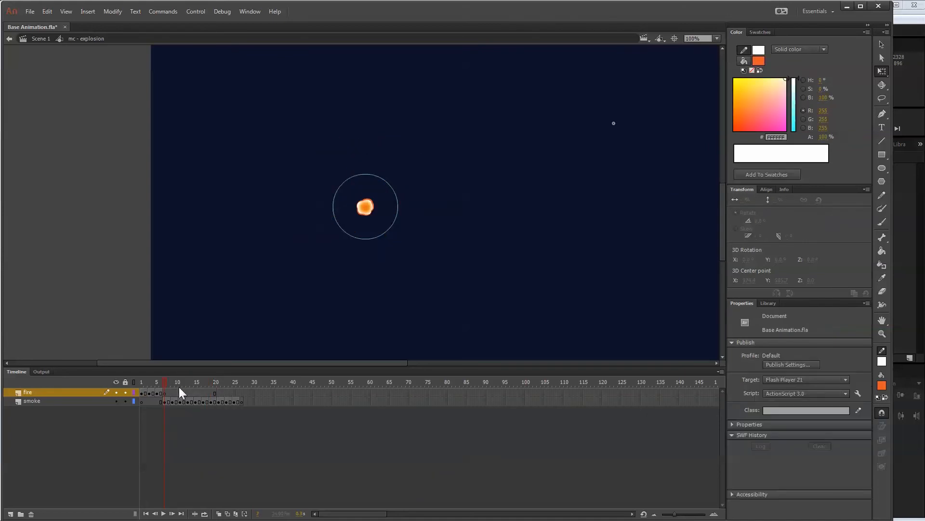
Remove two frames ahead of the smoke sequence so it starts at frame 5, and preview the explosion from frame 1.
{"action": "left_click", "coordinate": [156, 401]}
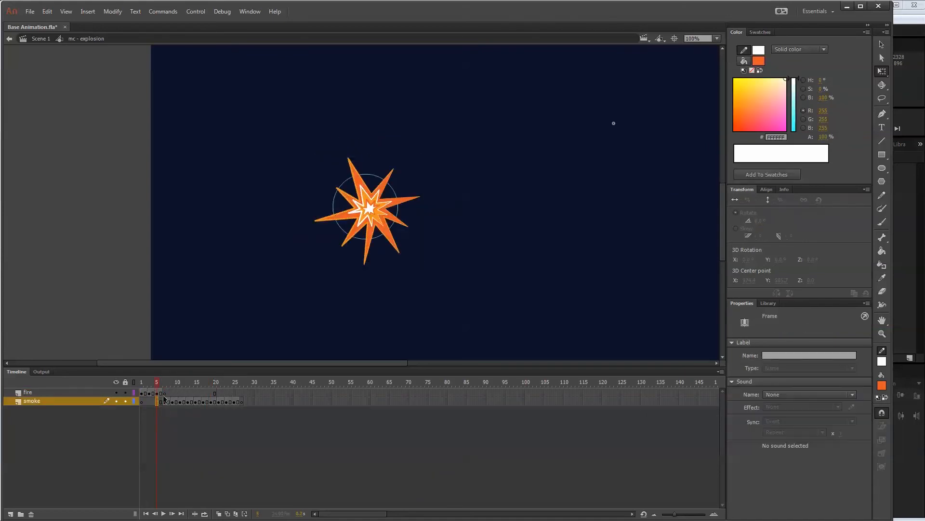
{"action": "key", "text": "shift+F5"}
{"action": "key", "text": "shift+F5"}
{"action": "left_click", "coordinate": [145, 381]}
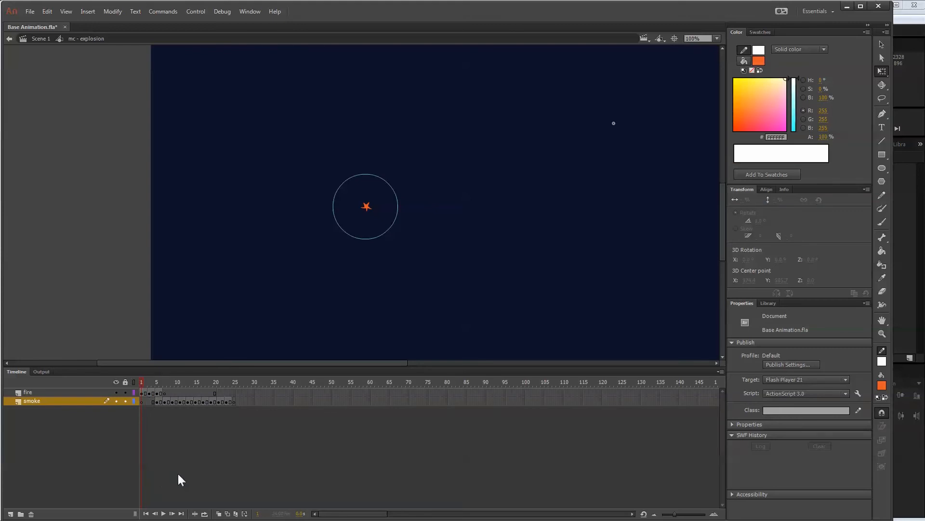
{"action": "key", "text": "Return"}
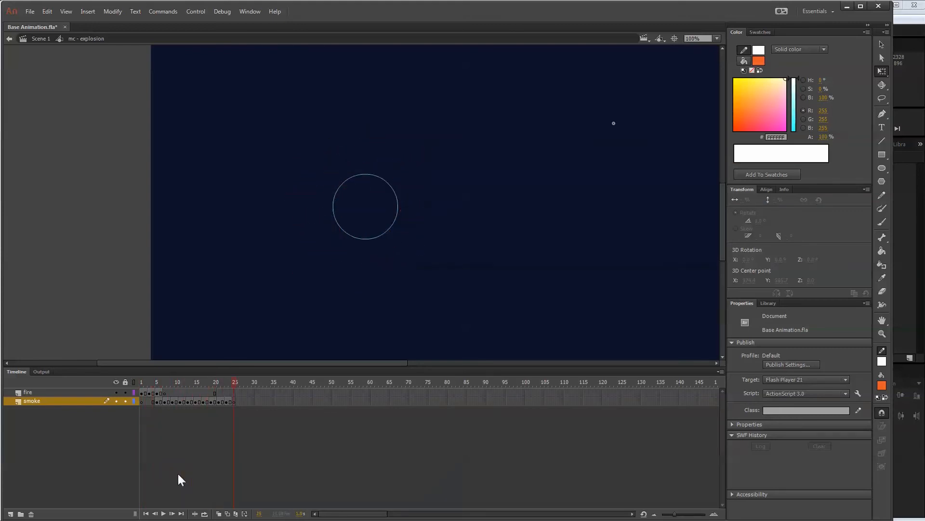
{"action": "left_click", "coordinate": [143, 381]}
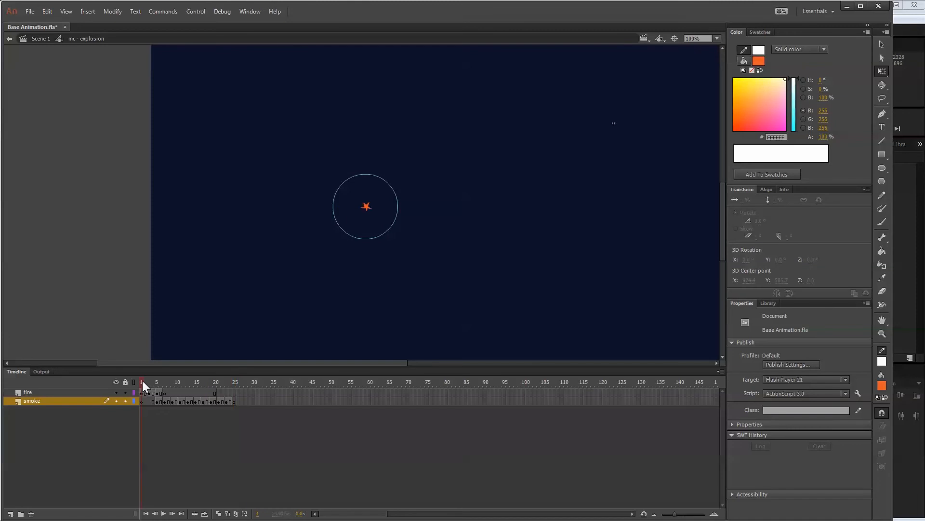
{"action": "key", "text": "Return"}
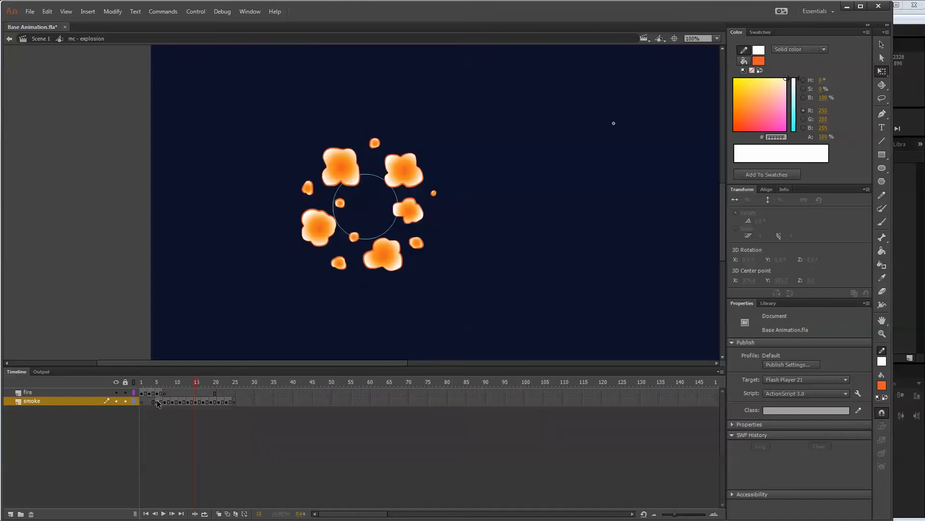
Cut frames 5 to 25 of the smoke layer.
{"action": "left_click", "coordinate": [156, 401]}
{"action": "left_click", "coordinate": [232, 402], "text": "shift"}
{"action": "right_click", "coordinate": [233, 403]}
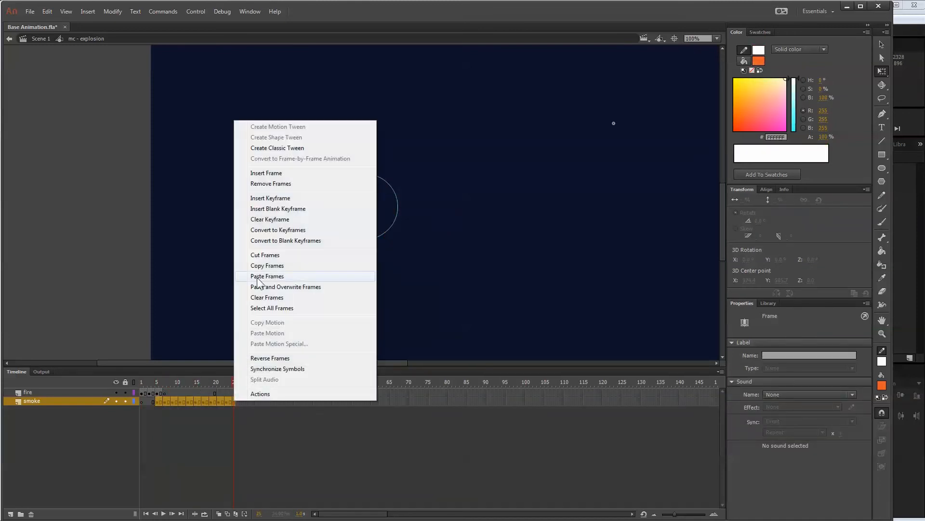
{"action": "left_click", "coordinate": [265, 256]}
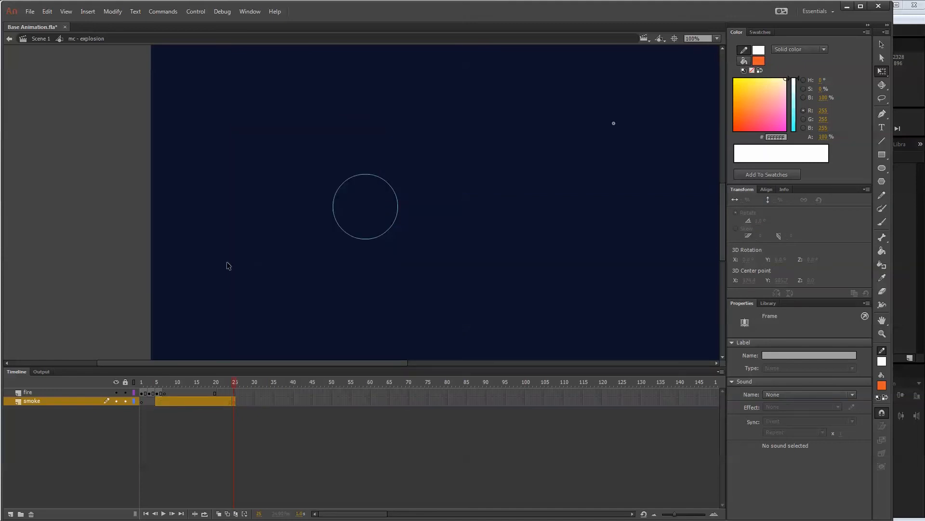
Create a graphic symbol named mc - smoke and paste the cut smoke frames into its first frame.
{"action": "left_click", "coordinate": [88, 12]}
{"action": "left_click", "coordinate": [104, 22]}
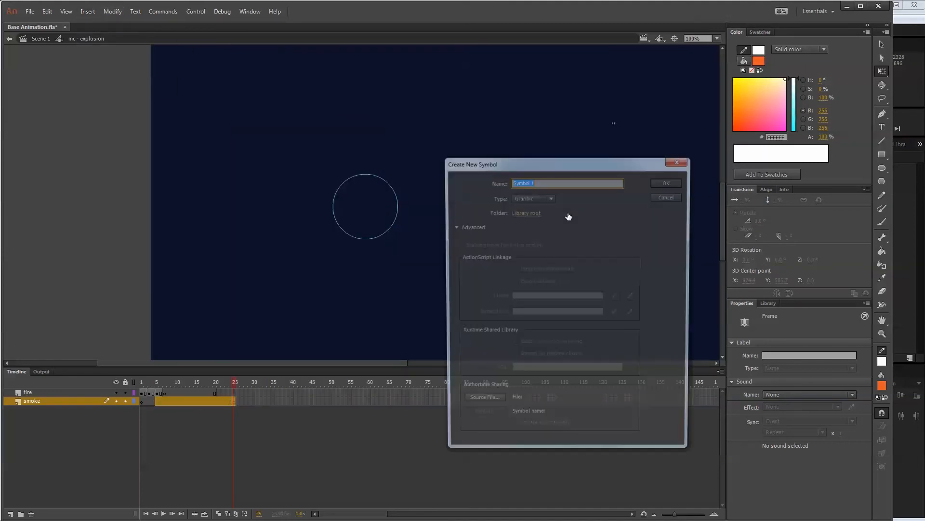
{"action": "type", "text": "mc"}
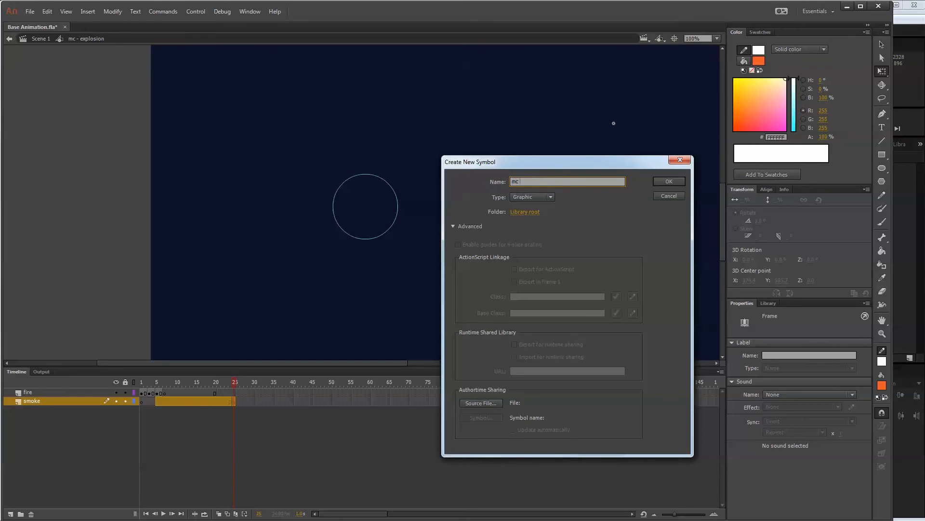
{"action": "type", "text": " - smoke"}
{"action": "key", "text": "Return"}
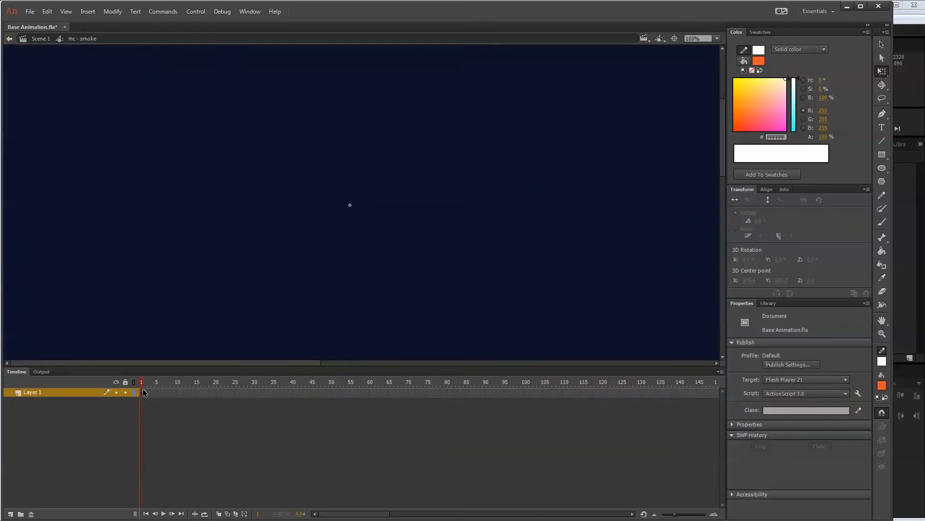
{"action": "right_click", "coordinate": [144, 392]}
{"action": "left_click", "coordinate": [186, 520]}
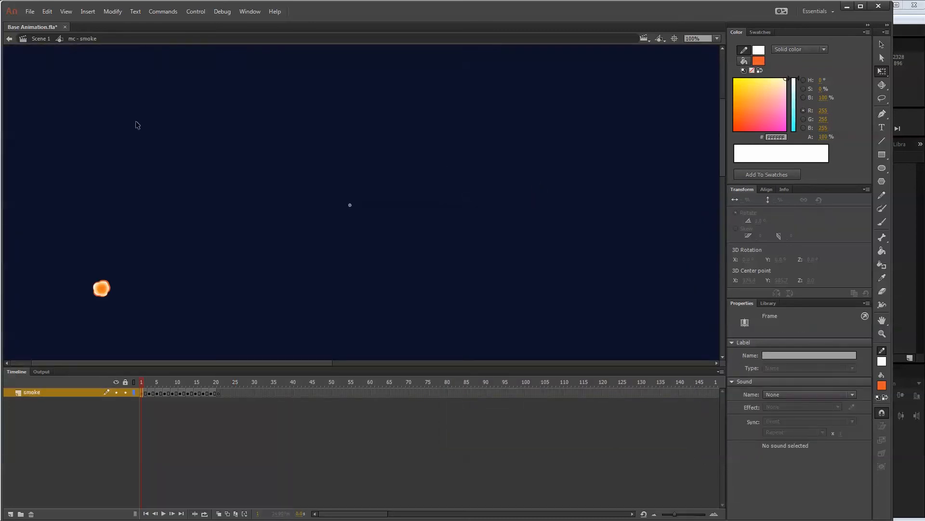
Return to the mc - explosion symbol and place an instance of mc - smoke at frame 5 of the smoke layer.
{"action": "left_click", "coordinate": [40, 39]}
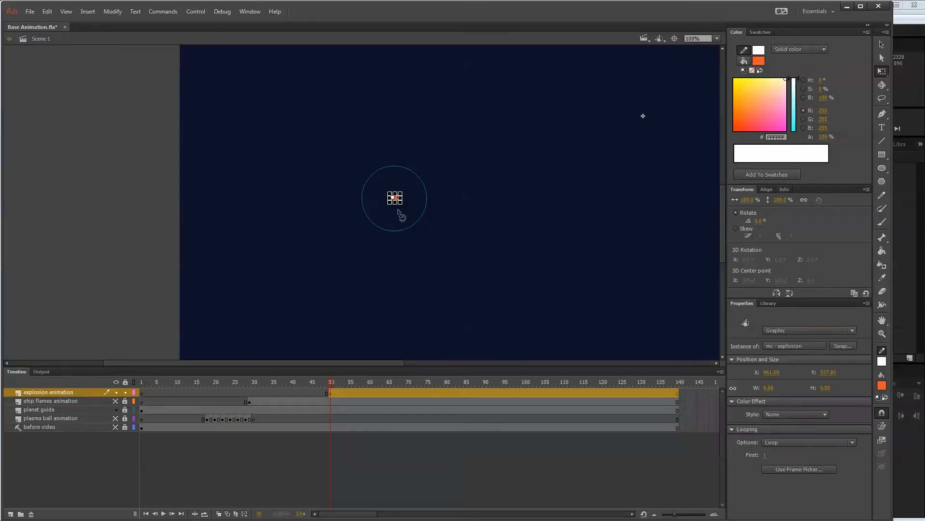
{"action": "left_click", "coordinate": [883, 47]}
{"action": "double_click", "coordinate": [396, 198]}
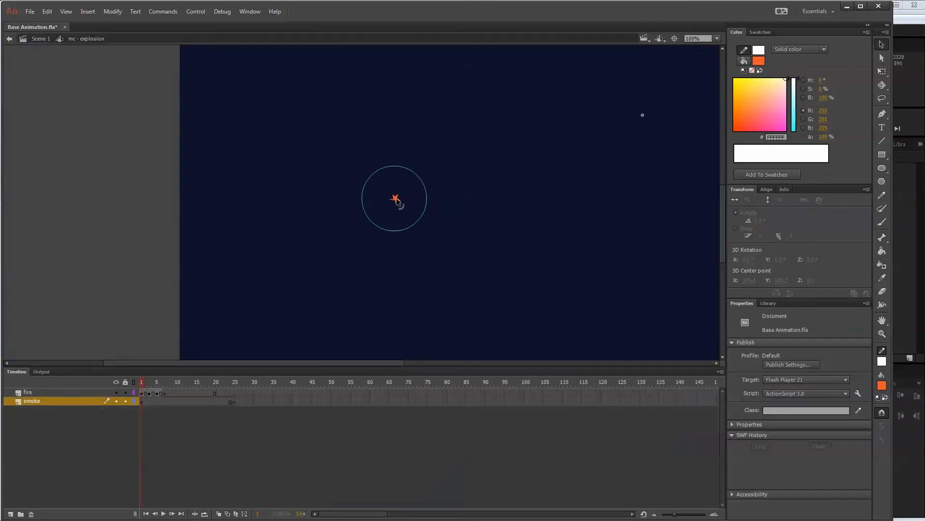
{"action": "left_click", "coordinate": [157, 401]}
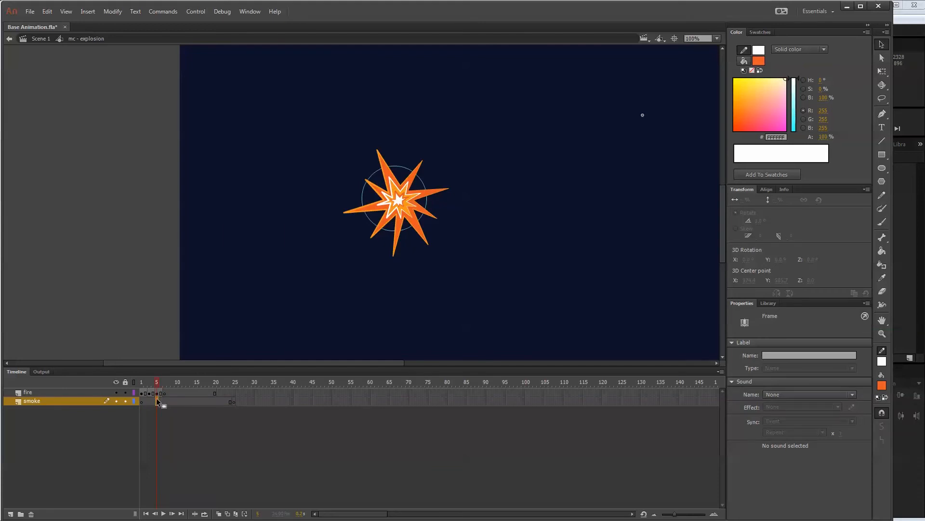
{"action": "left_click", "coordinate": [770, 304]}
{"action": "left_click_drag", "start_coordinate": [801, 362], "coordinate": [654, 116]}
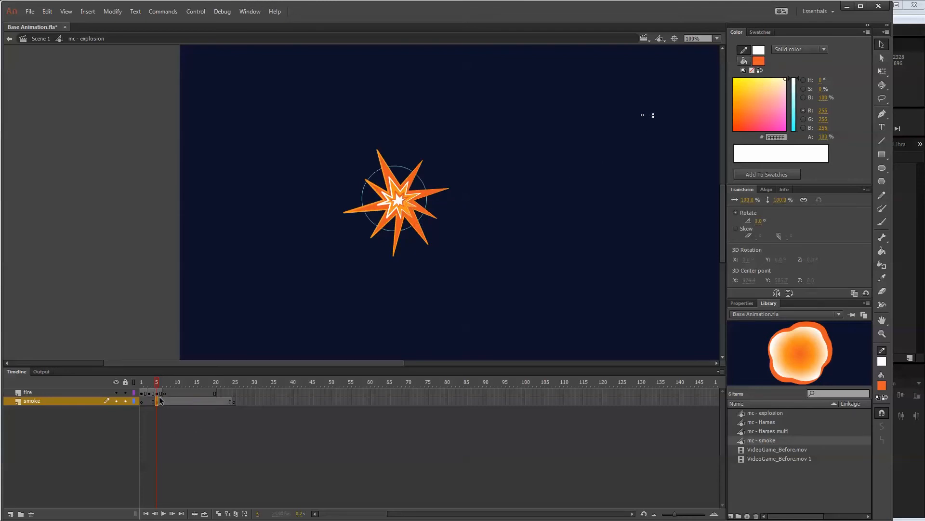
Undo the accidental keyframe shift, then use the fire layer's outline view to align the smoke instance with the burst center.
{"action": "left_click_drag", "start_coordinate": [191, 404], "coordinate": [200, 400]}
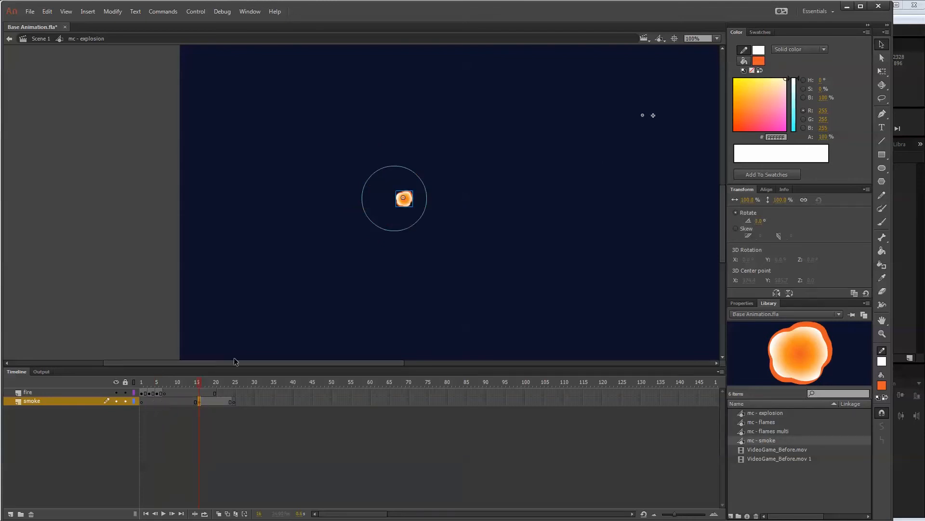
{"action": "key", "text": "ctrl+z"}
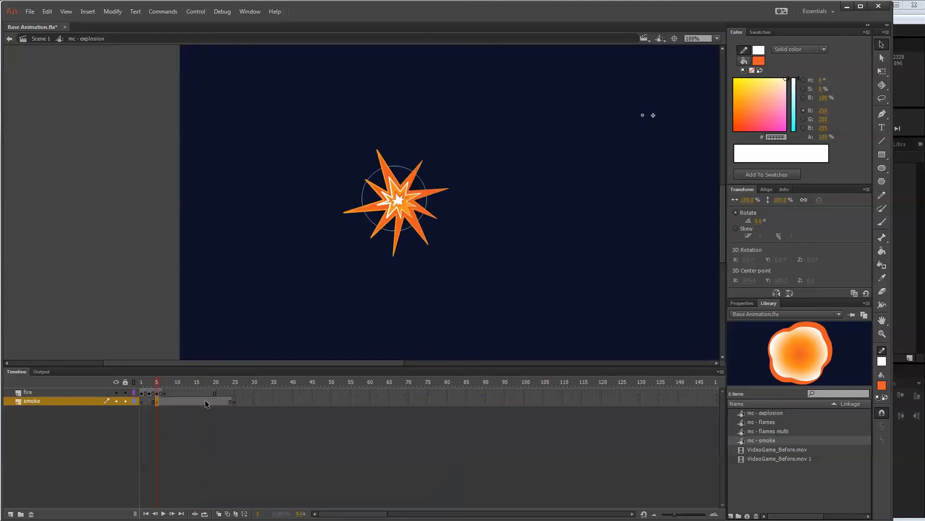
{"action": "left_click", "coordinate": [134, 392]}
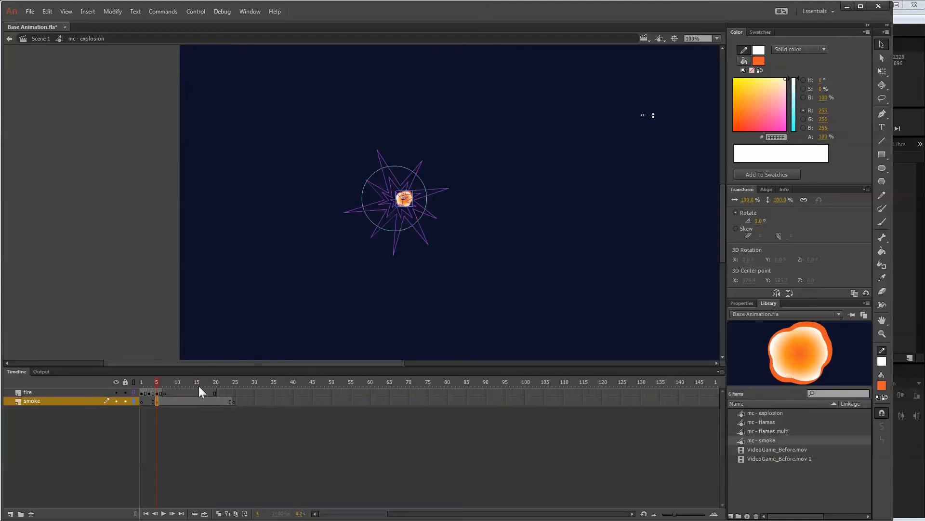
{"action": "left_click_drag", "start_coordinate": [159, 403], "coordinate": [167, 402]}
{"action": "left_click_drag", "start_coordinate": [158, 380], "coordinate": [205, 375]}
Try the Alpha color effect on the smoke instance at frame 20, testing opacities of 30%, 48% and 100%.
{"action": "left_click", "coordinate": [215, 402]}
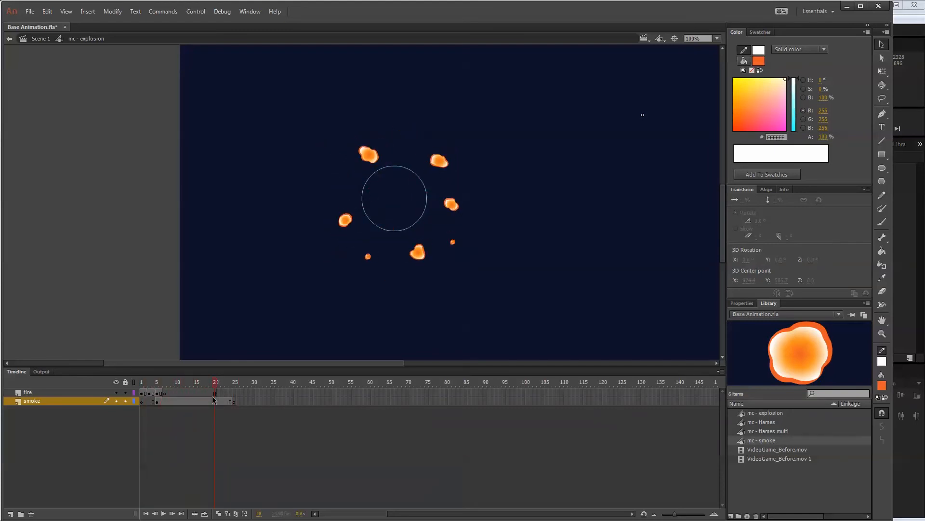
{"action": "left_click", "coordinate": [413, 257]}
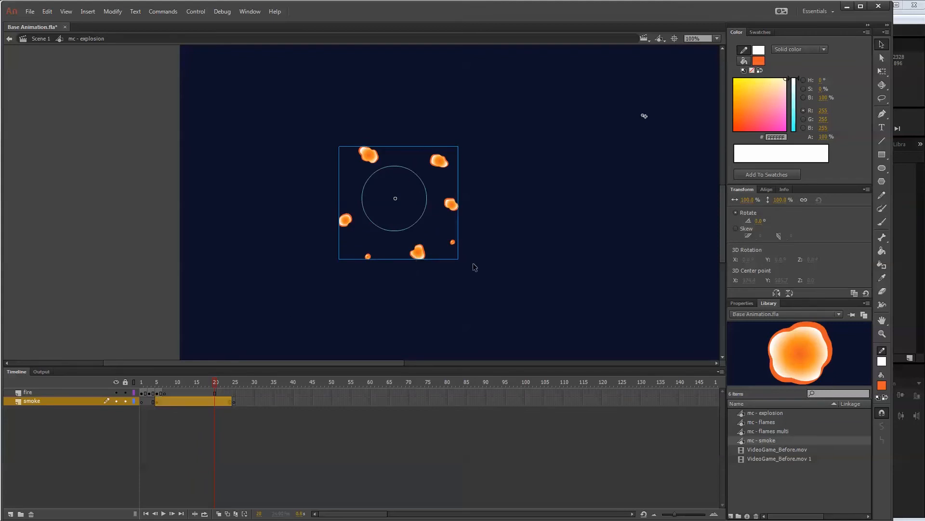
{"action": "left_click", "coordinate": [748, 304]}
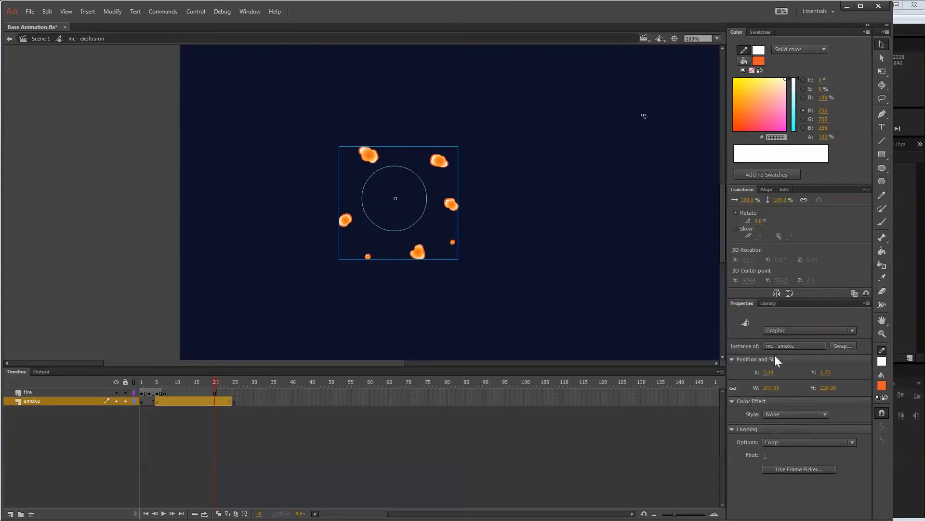
{"action": "left_click", "coordinate": [800, 414]}
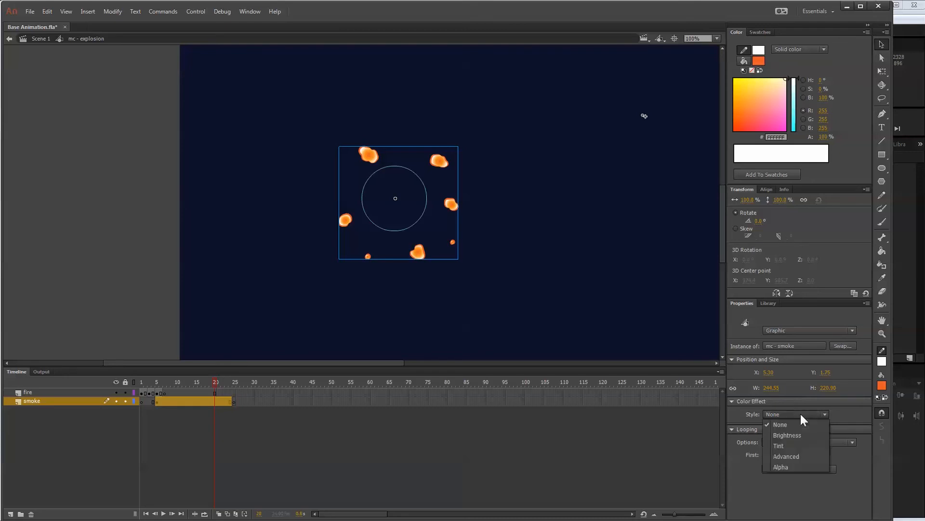
{"action": "left_click", "coordinate": [794, 463]}
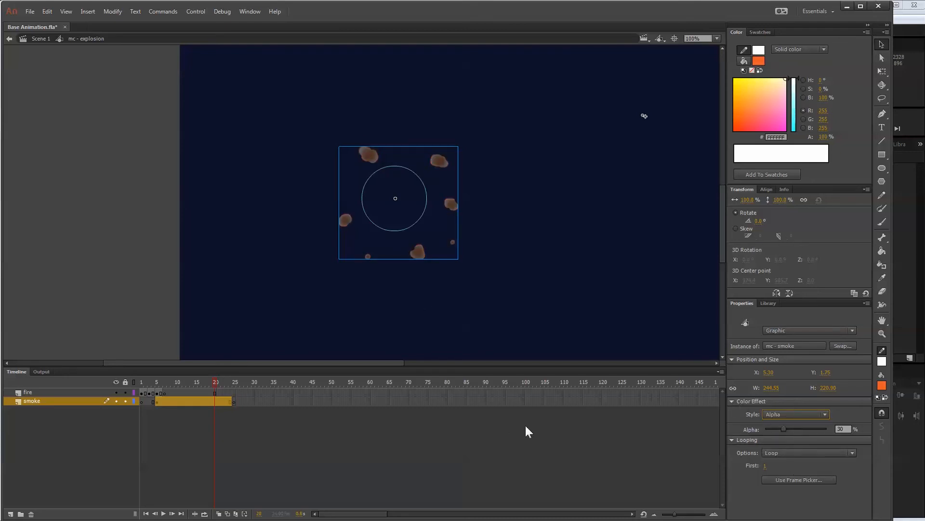
{"action": "mouse_move", "coordinate": [785, 427]}
{"action": "left_mouse_down"}
{"action": "mouse_move", "coordinate": [832, 424]}
{"action": "mouse_move", "coordinate": [796, 428]}
{"action": "left_mouse_up"}
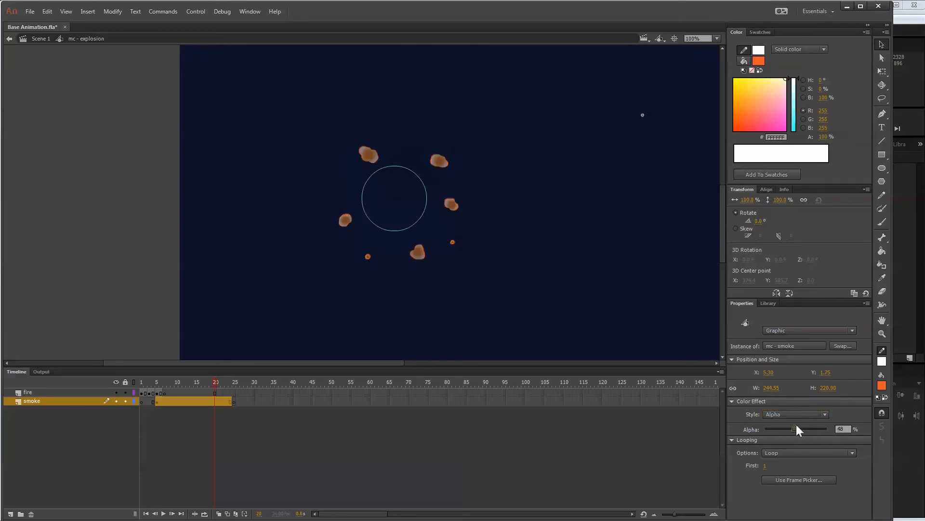
{"action": "key", "text": "ctrl+="}
{"action": "key", "text": "ctrl+="}
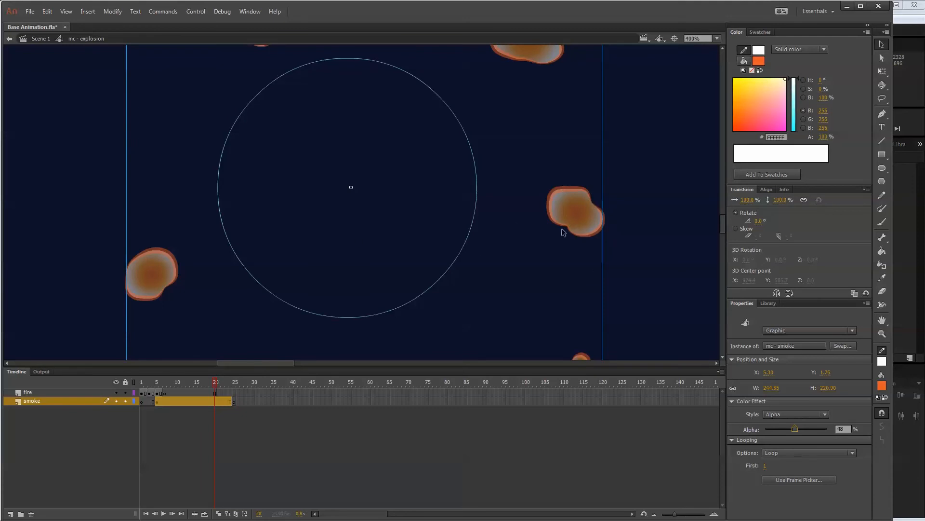
{"action": "left_click_drag", "start_coordinate": [800, 428], "coordinate": [846, 427]}
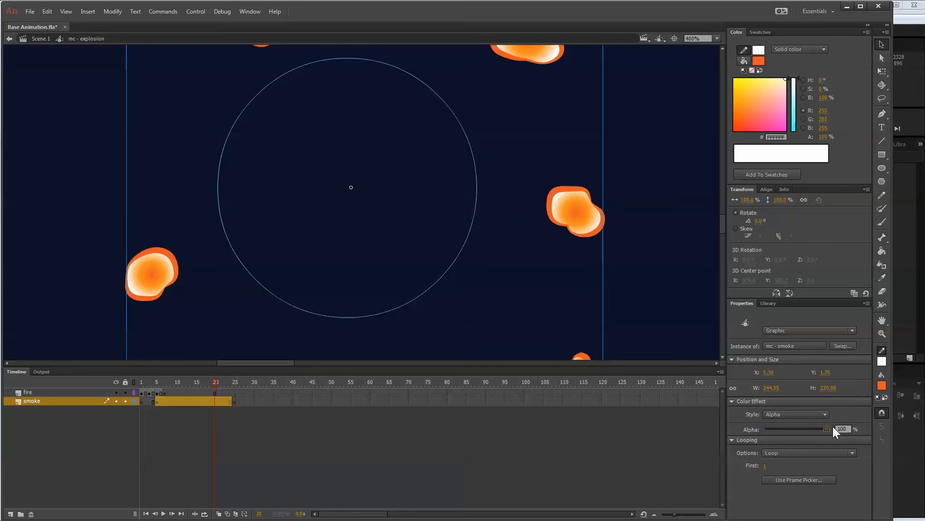
{"action": "left_click_drag", "start_coordinate": [828, 427], "coordinate": [796, 429]}
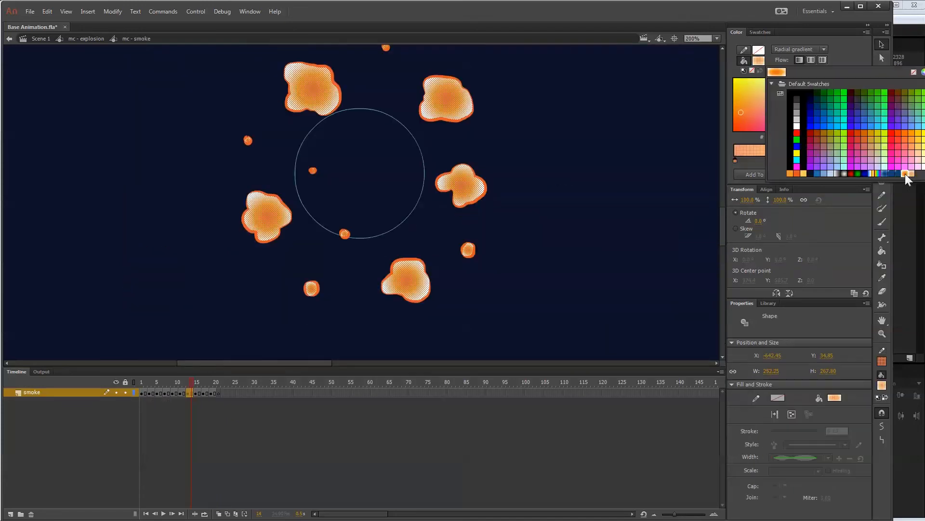
Fill the smoke shapes at frame 14 of mc - smoke with the orange-to-white radial gradient swatch and return to mc - explosion.
{"action": "left_click", "coordinate": [905, 174]}
{"action": "left_click", "coordinate": [519, 198]}
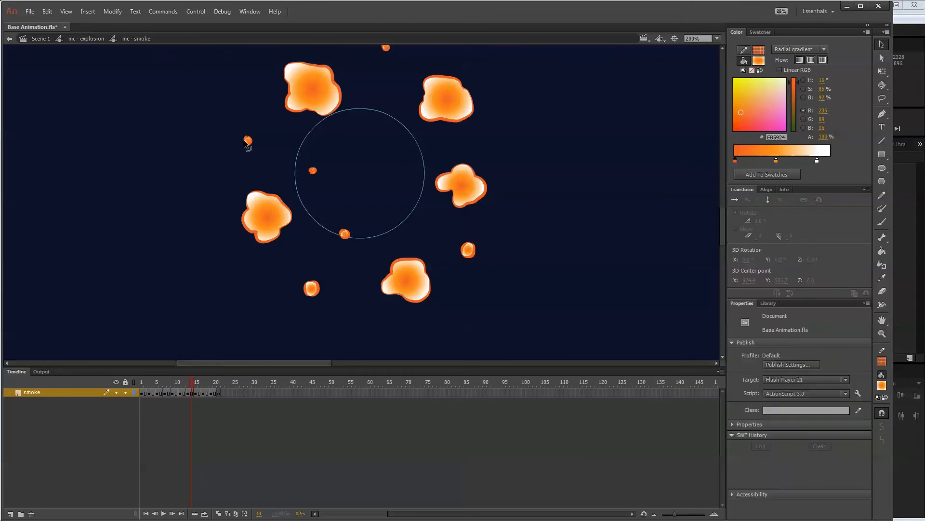
{"action": "left_click", "coordinate": [91, 43]}
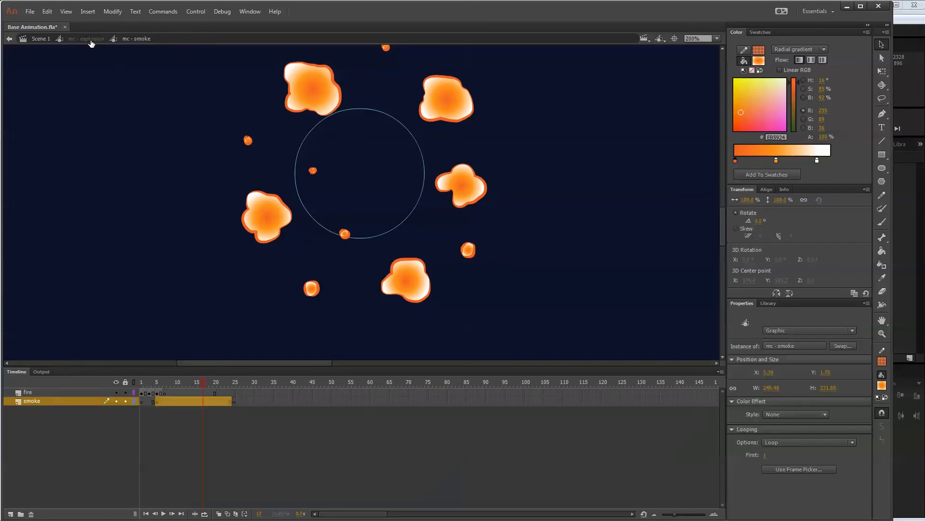
Cut frames 1 to 6 of the fire layer.
{"action": "left_click_drag", "start_coordinate": [141, 393], "coordinate": [163, 393]}
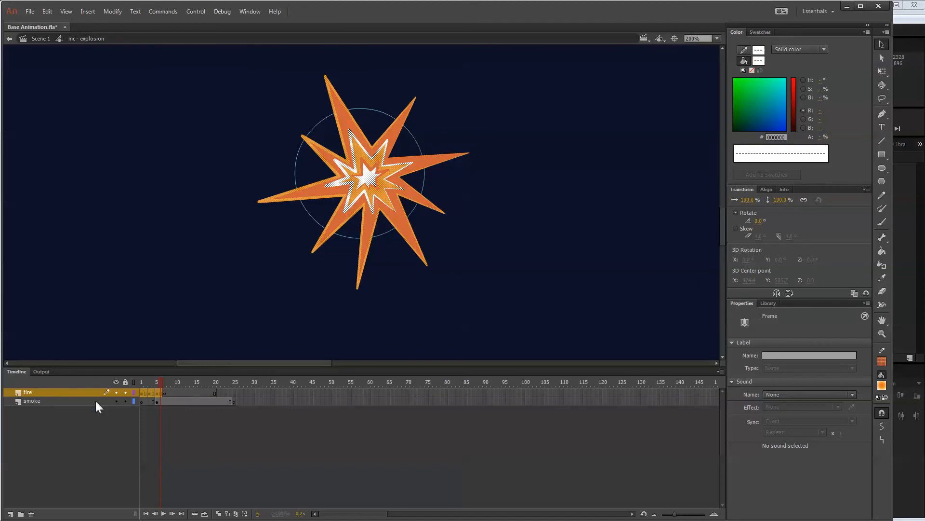
{"action": "right_click", "coordinate": [155, 392]}
{"action": "left_click", "coordinate": [183, 520]}
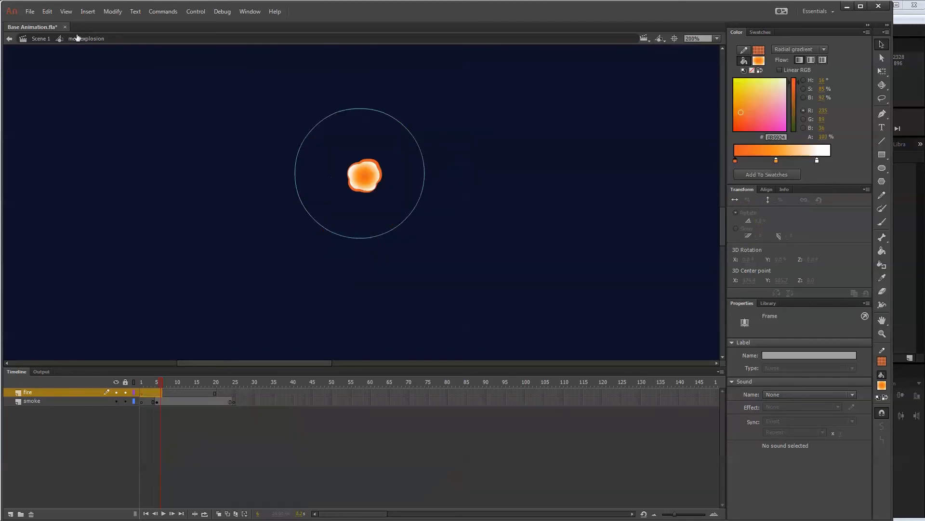
Create a graphic symbol named mc - explosion fire and paste the cut fire frames into it at frame 1.
{"action": "left_click", "coordinate": [108, 10]}
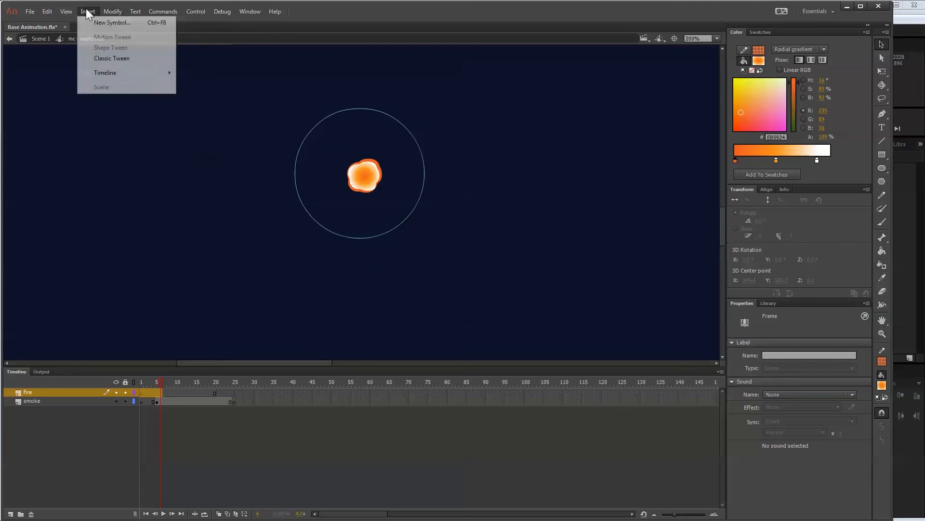
{"action": "left_click", "coordinate": [107, 22]}
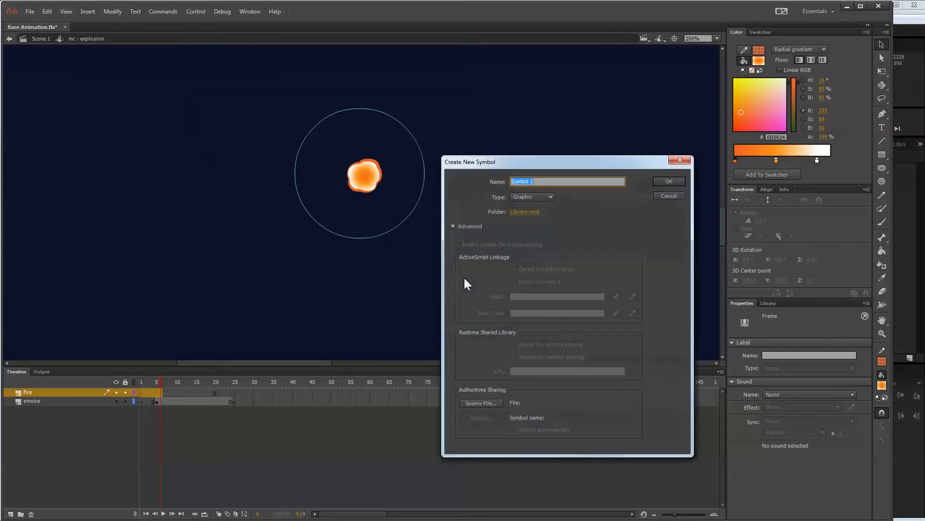
{"action": "type", "text": "mc - explosion fire"}
{"action": "key", "text": "Return"}
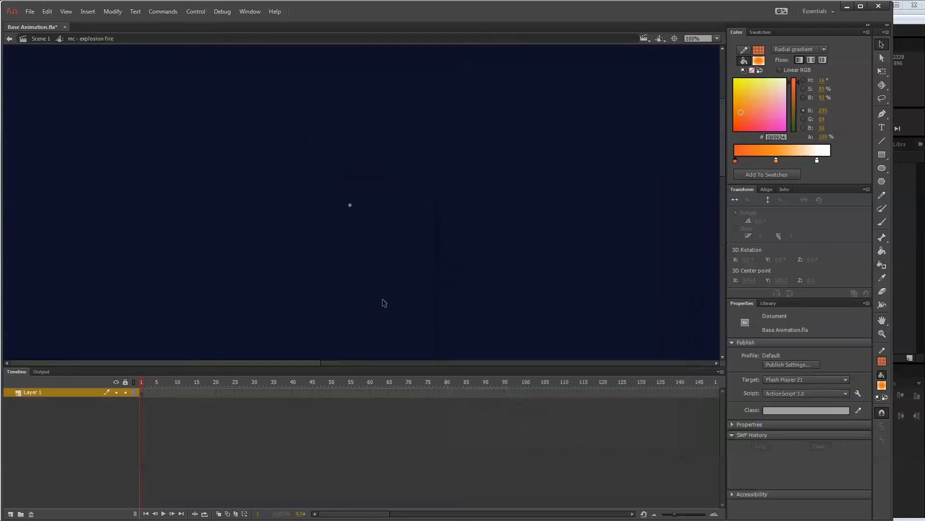
{"action": "right_click", "coordinate": [143, 392]}
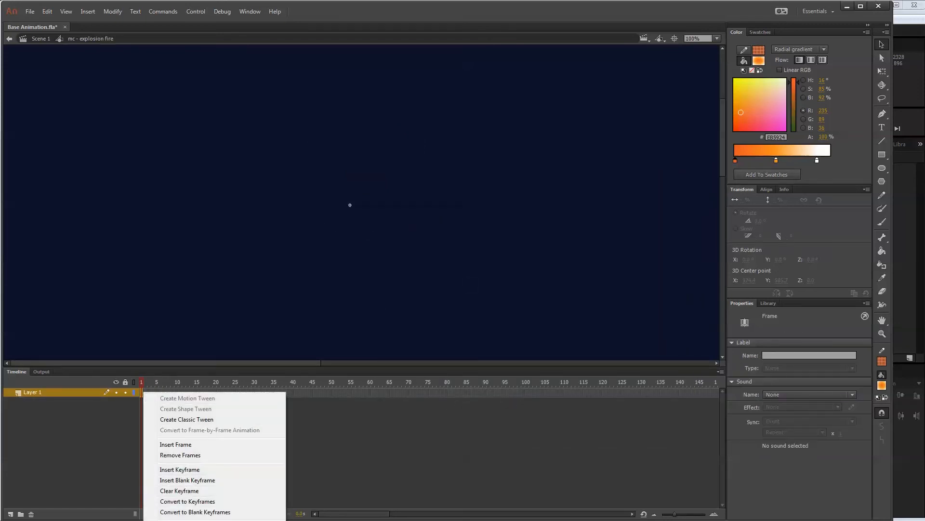
{"action": "left_click", "coordinate": [175, 520]}
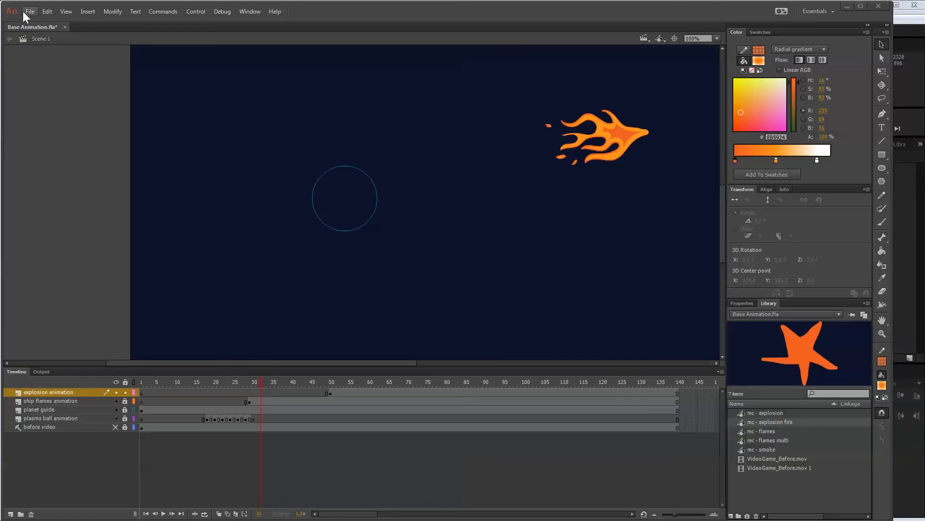
Save Base Animation.fla and create a new ActionScript 3.0 document sized 500 by 500 px.
{"action": "left_click", "coordinate": [29, 11]}
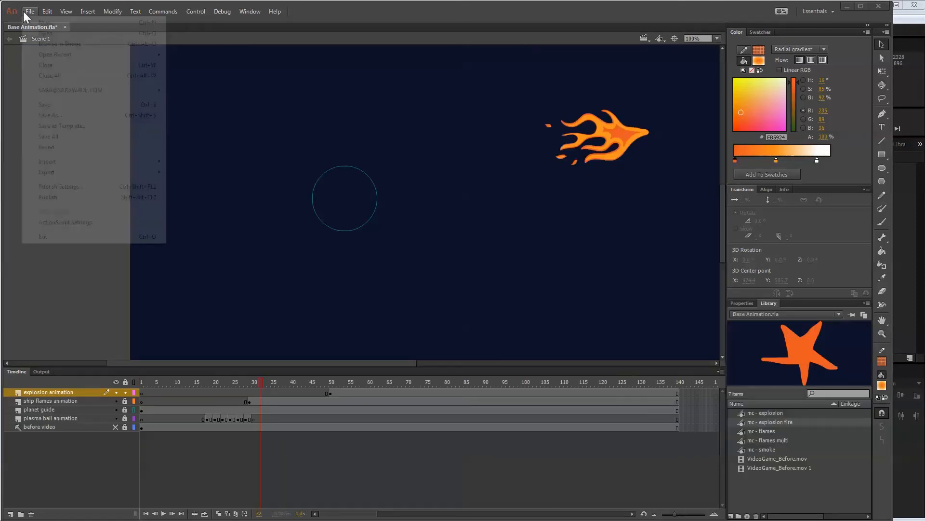
{"action": "left_click", "coordinate": [40, 105]}
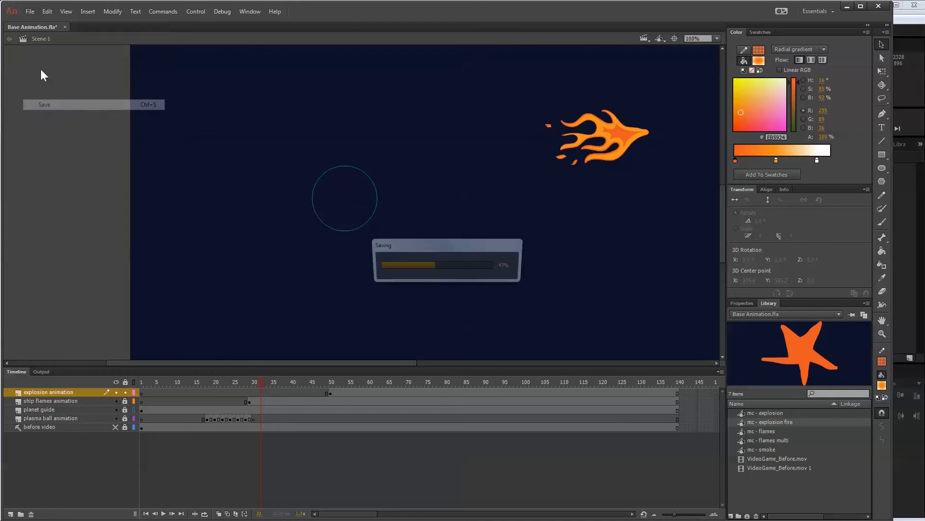
{"action": "left_click", "coordinate": [30, 13]}
{"action": "left_click", "coordinate": [36, 22]}
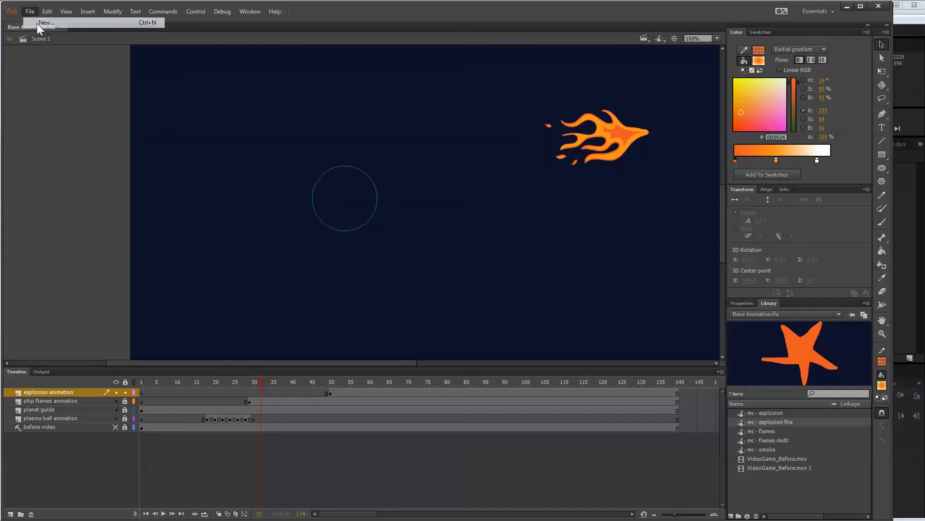
{"action": "left_click", "coordinate": [441, 122]}
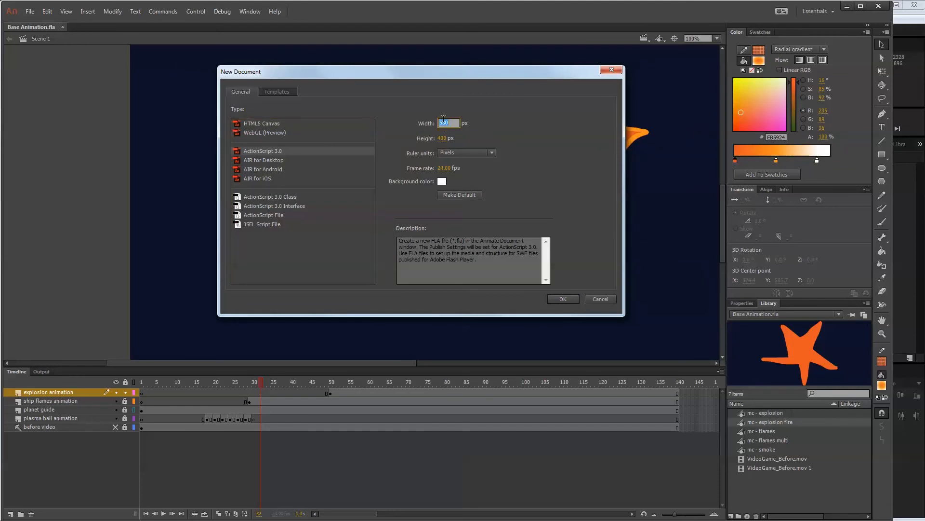
{"action": "type", "text": "500"}
{"action": "left_click", "coordinate": [442, 136]}
{"action": "type", "text": "50"}
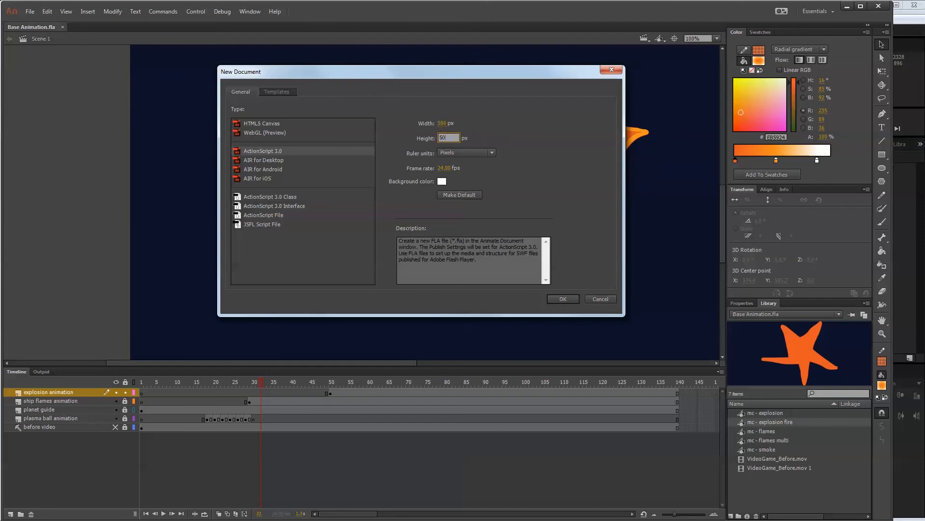
{"action": "type", "text": "0"}
{"action": "left_click", "coordinate": [442, 122]}
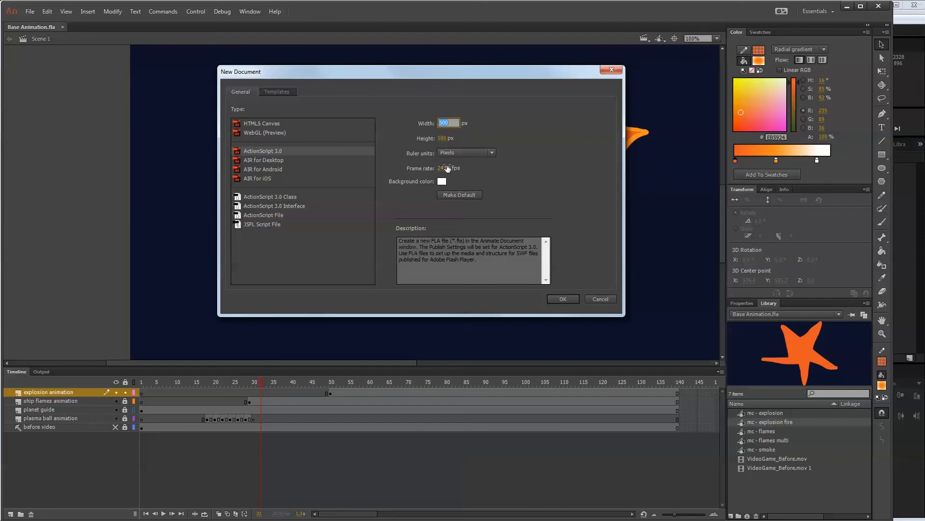
{"action": "left_click", "coordinate": [564, 298]}
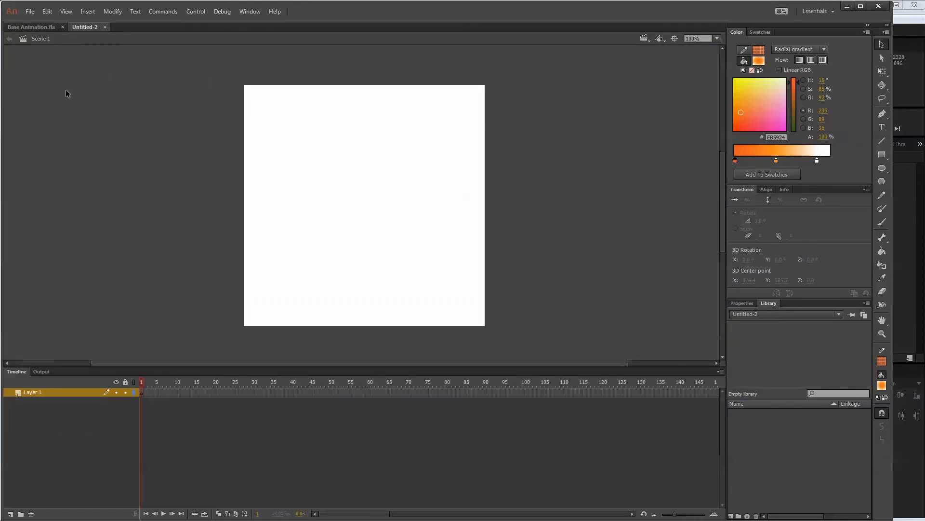
Return to Base Animation.fla and cut frames 18 to 30 of the plasma ball animation layer.
{"action": "left_click", "coordinate": [31, 28]}
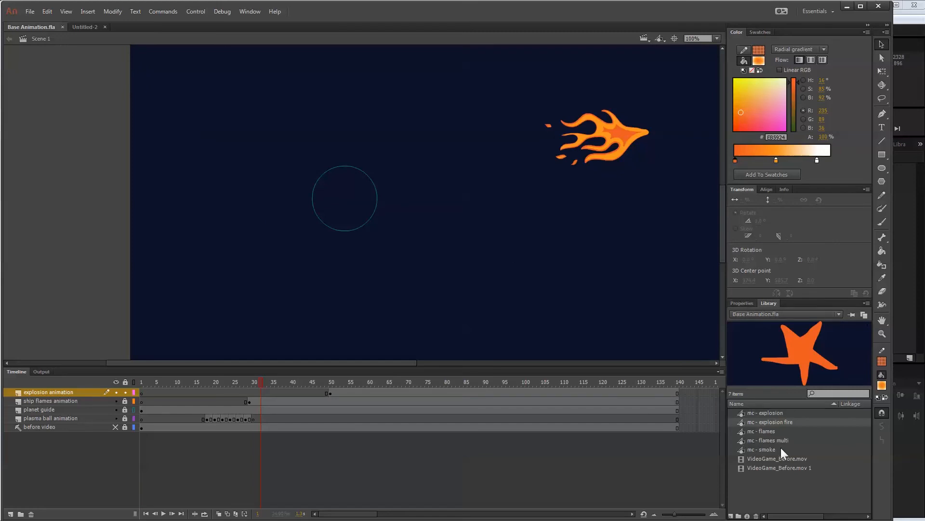
{"action": "left_click", "coordinate": [768, 449]}
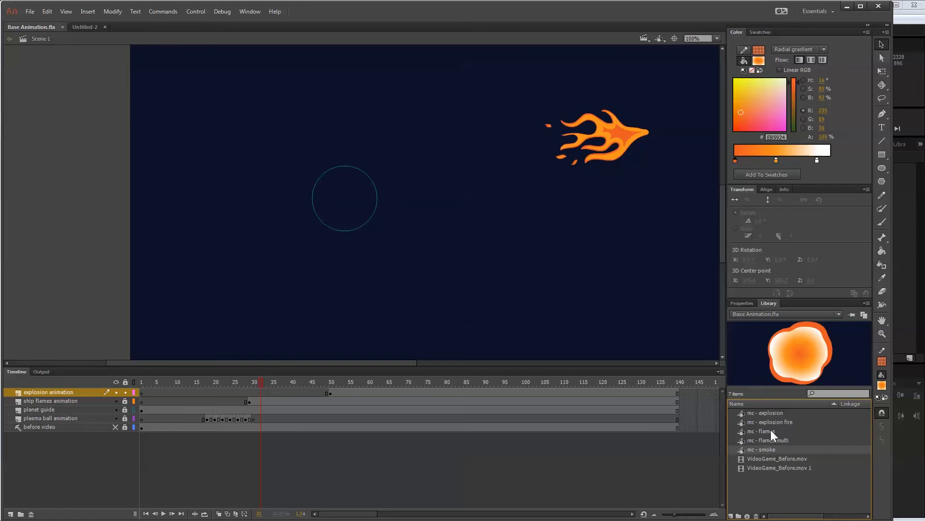
{"action": "left_click_drag", "start_coordinate": [207, 419], "coordinate": [254, 417]}
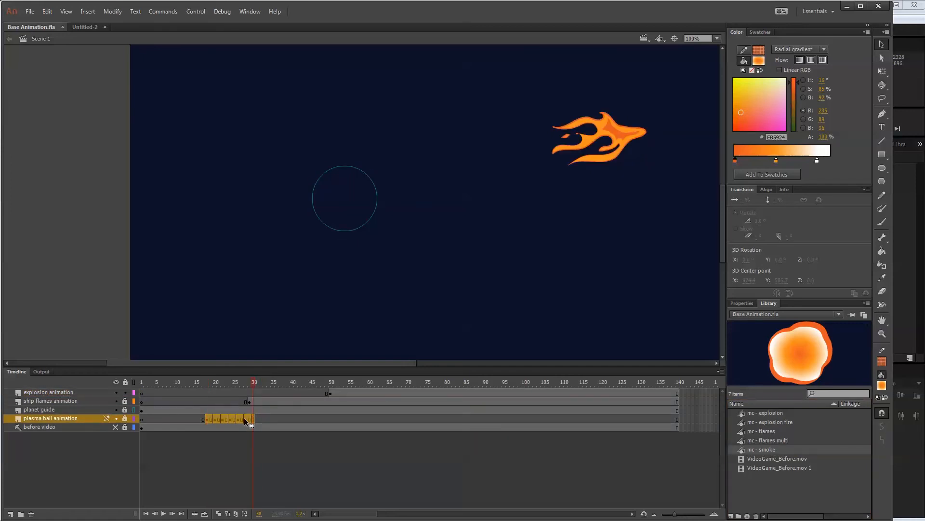
{"action": "right_click", "coordinate": [244, 417]}
{"action": "left_click", "coordinate": [273, 273]}
Create a graphic symbol named mc - plasma ball, paste the cut frames at its frame 1, and return to Scene 1.
{"action": "left_click", "coordinate": [88, 11]}
{"action": "left_click", "coordinate": [99, 20]}
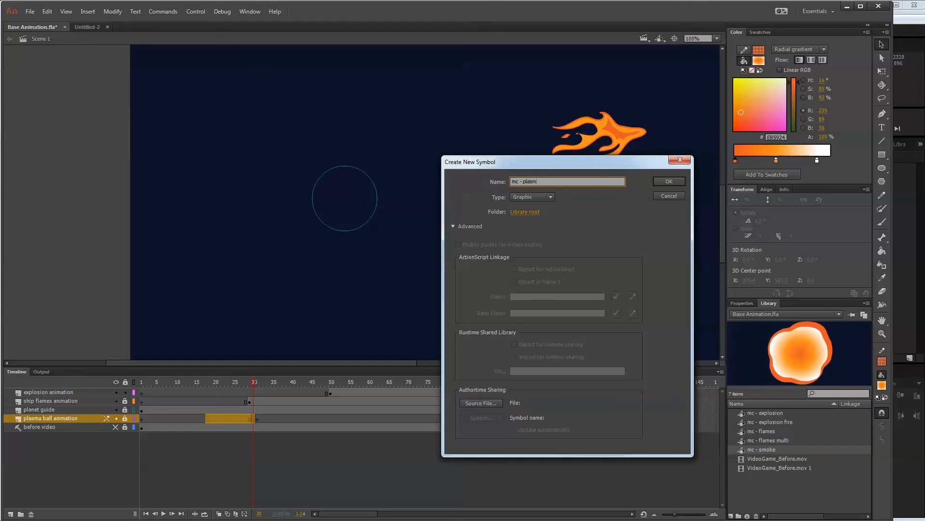
{"action": "key", "text": "Return"}
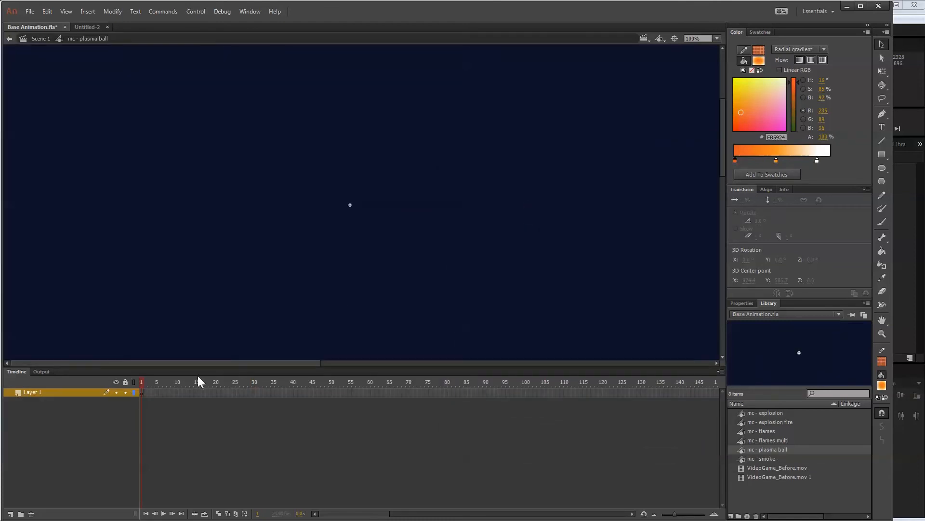
{"action": "right_click", "coordinate": [144, 393]}
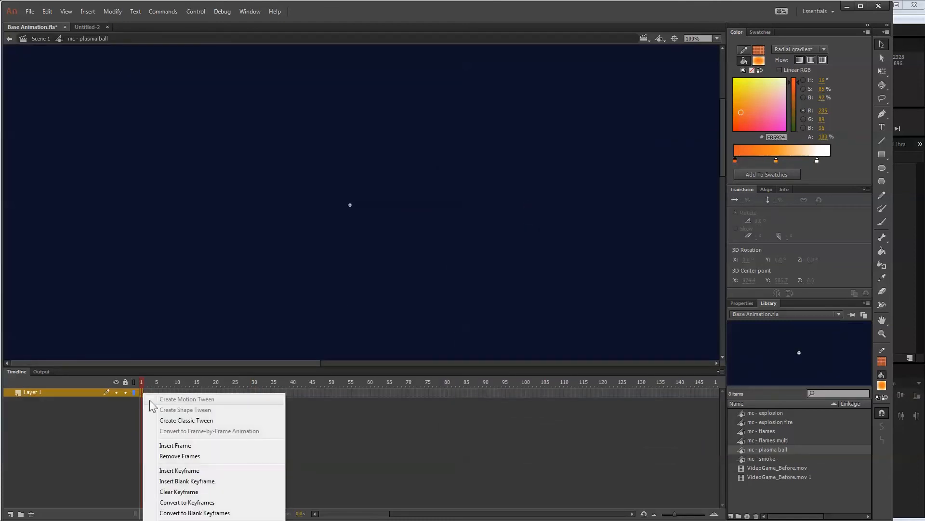
{"action": "left_click", "coordinate": [176, 520]}
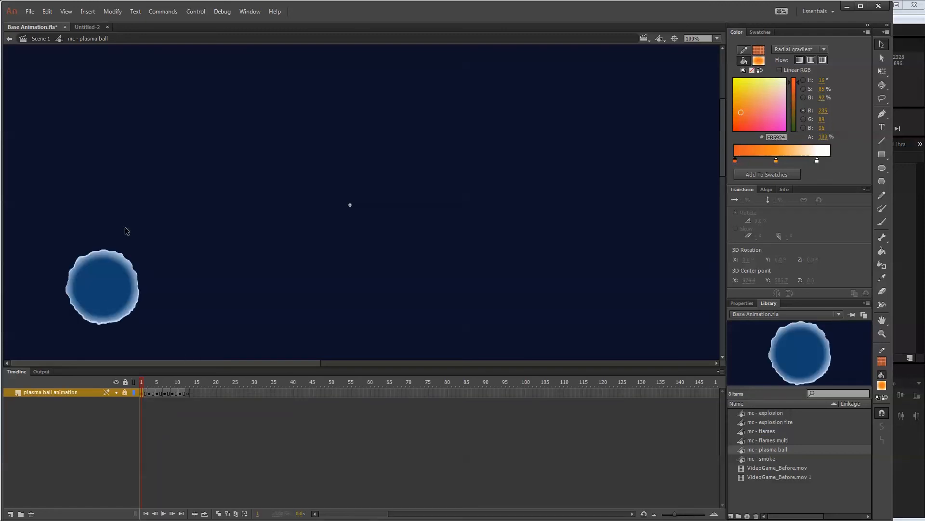
{"action": "left_click_drag", "start_coordinate": [154, 394], "coordinate": [134, 392]}
{"action": "left_click", "coordinate": [39, 39]}
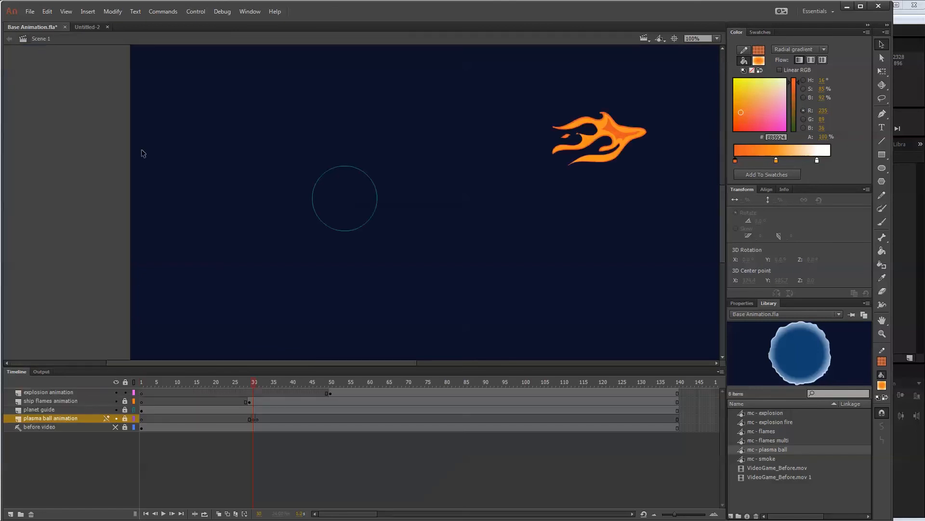
Place an mc - plasma ball instance on the plasma ball animation layer and center it over the planet guide circle.
{"action": "left_click", "coordinate": [257, 419]}
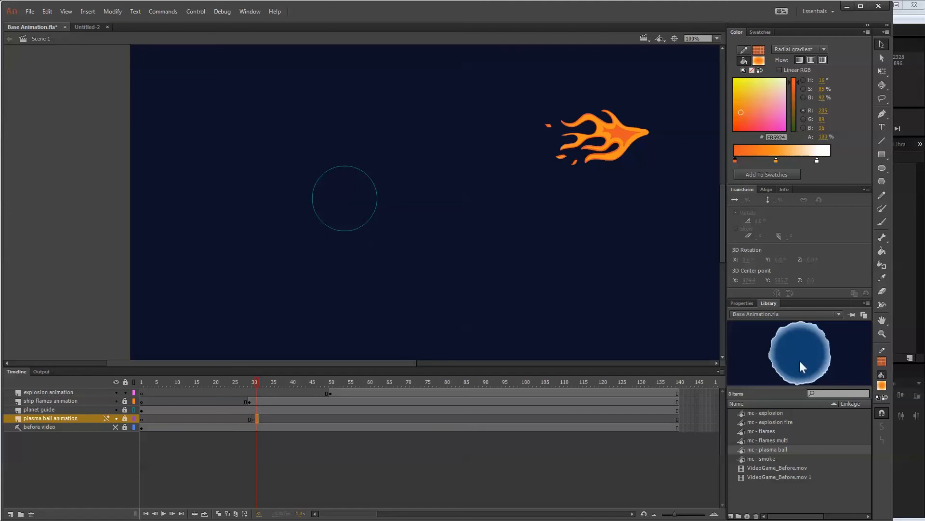
{"action": "left_click_drag", "start_coordinate": [804, 369], "coordinate": [357, 215]}
{"action": "left_click_drag", "start_coordinate": [358, 208], "coordinate": [357, 208]}
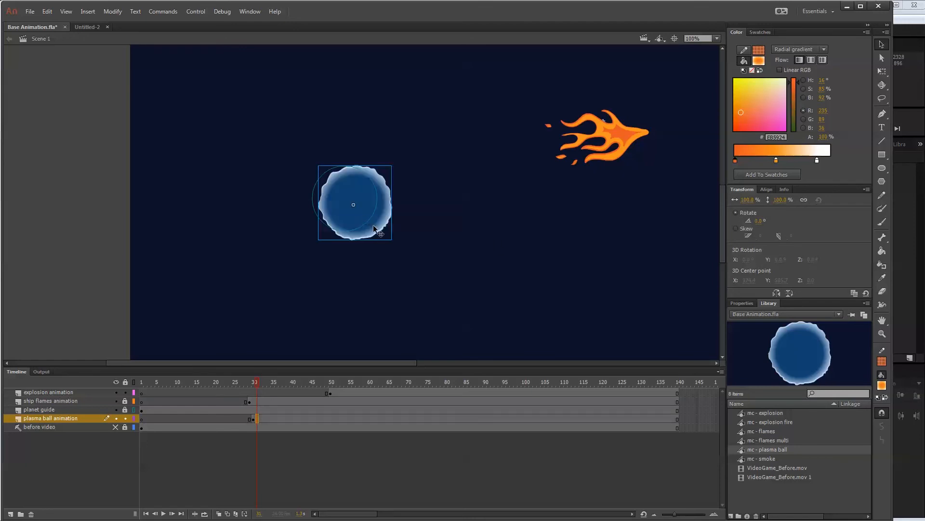
{"action": "key", "text": "shift+Left"}
{"action": "key", "text": "shift+Left"}
{"action": "key", "text": "shift+Up"}
{"action": "key", "text": "Left"}
{"action": "key", "text": "Left"}
{"action": "key", "text": "Left"}
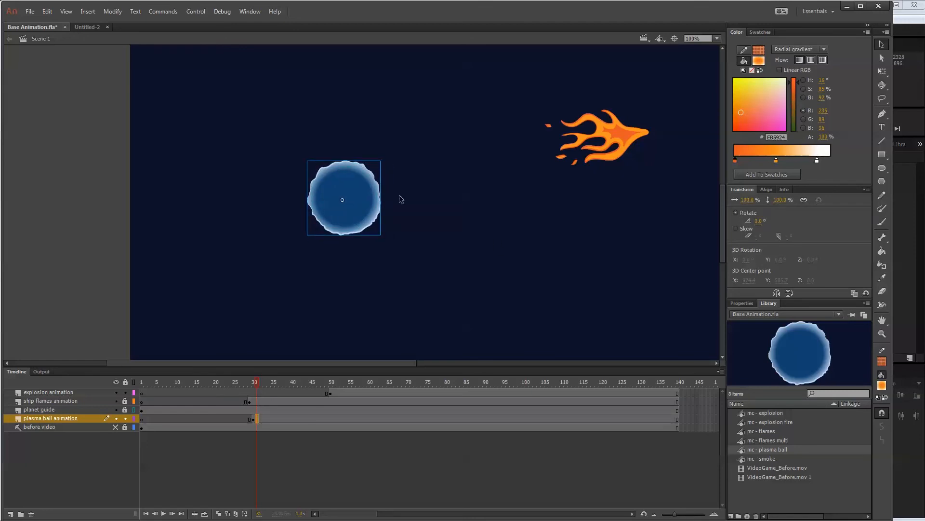
{"action": "key", "text": "Right"}
Copy the plasma ball instance at frame 30 into the Untitled-2 document.
{"action": "left_click_drag", "start_coordinate": [261, 380], "coordinate": [235, 376]}
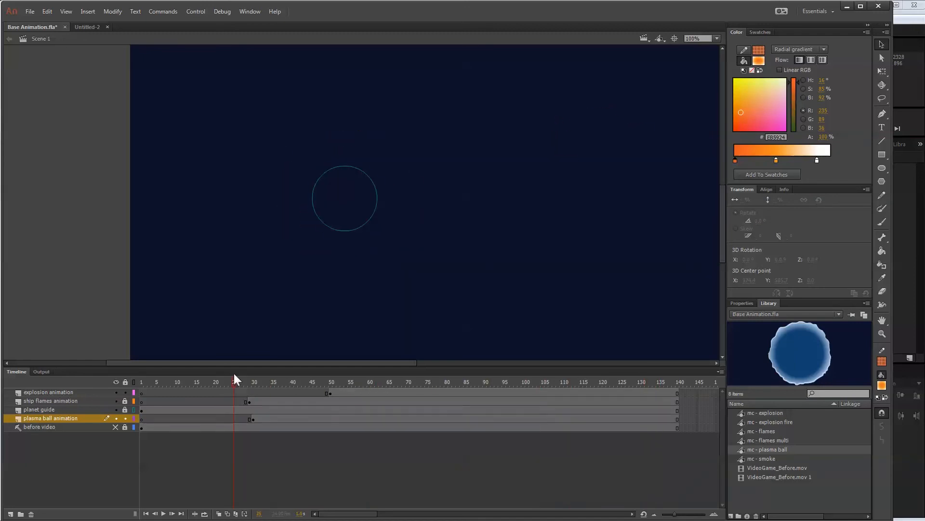
{"action": "left_click", "coordinate": [253, 418]}
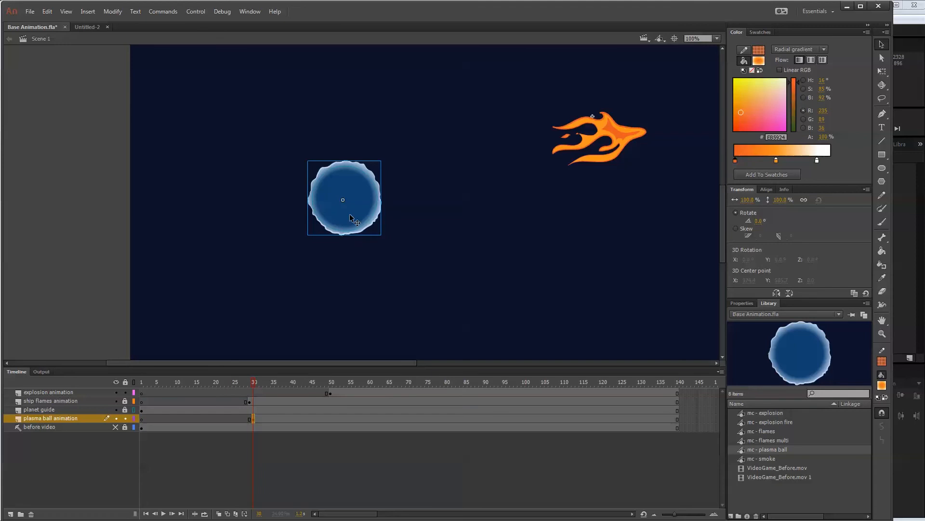
{"action": "left_click", "coordinate": [777, 448]}
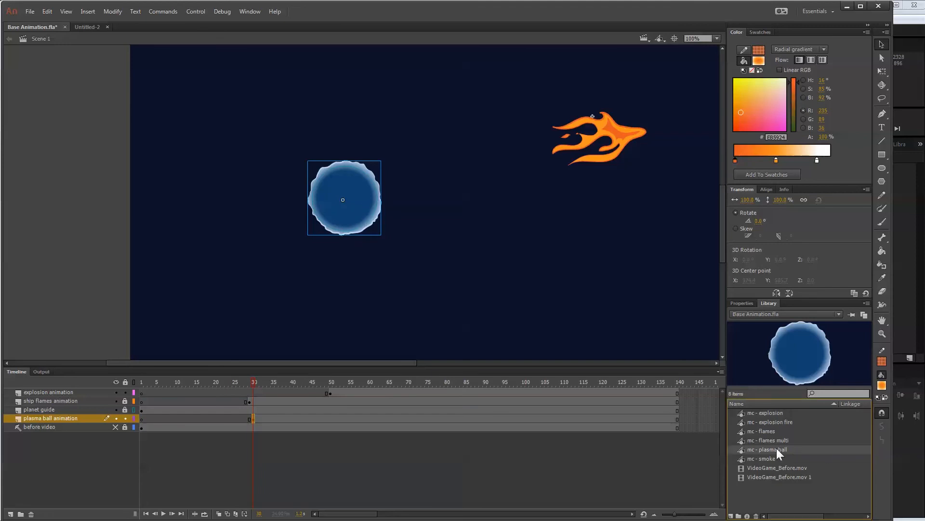
{"action": "left_click", "coordinate": [87, 26]}
{"action": "key", "text": "ctrl+v"}
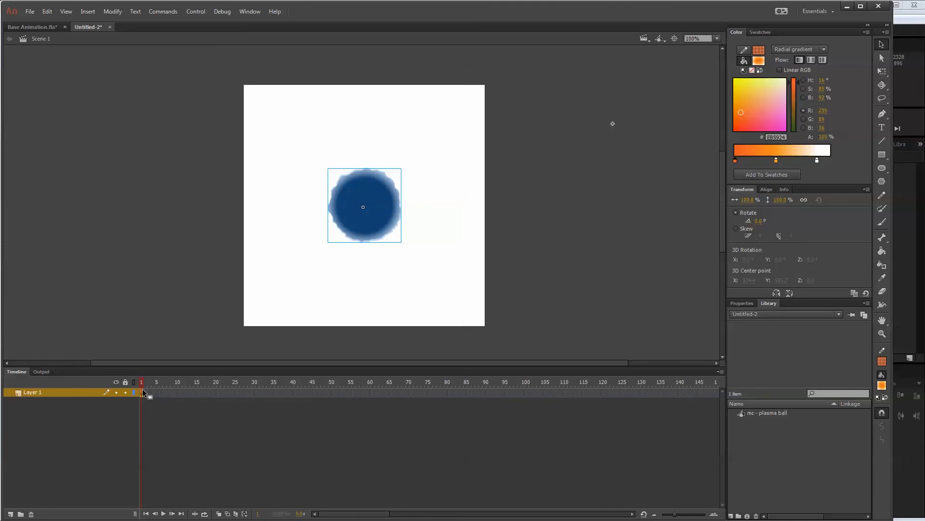
Check the length of mc - plasma ball's timeline, extend Layer 1 in Scene 1 to frame 12, and scrub through it.
{"action": "double_click", "coordinate": [388, 197]}
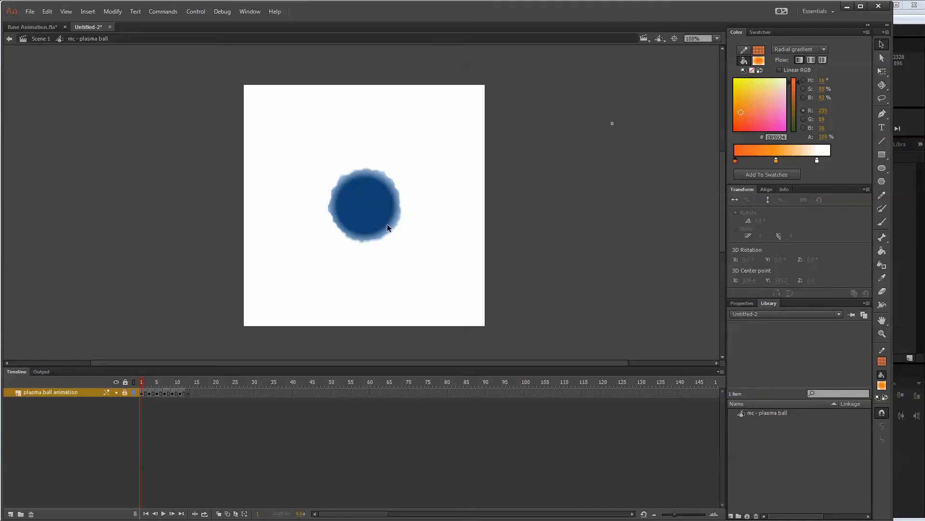
{"action": "left_click", "coordinate": [186, 385]}
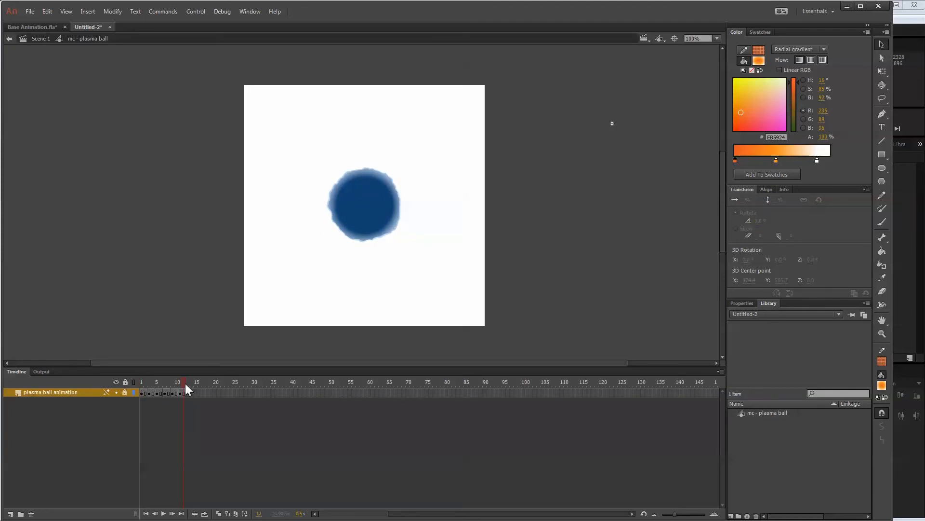
{"action": "left_click", "coordinate": [42, 39]}
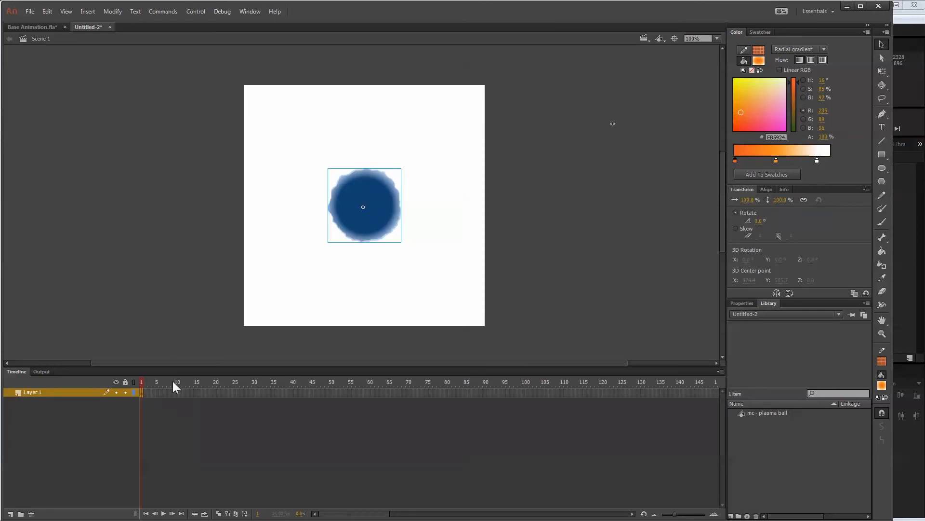
{"action": "left_click", "coordinate": [183, 392]}
{"action": "key", "text": "F5"}
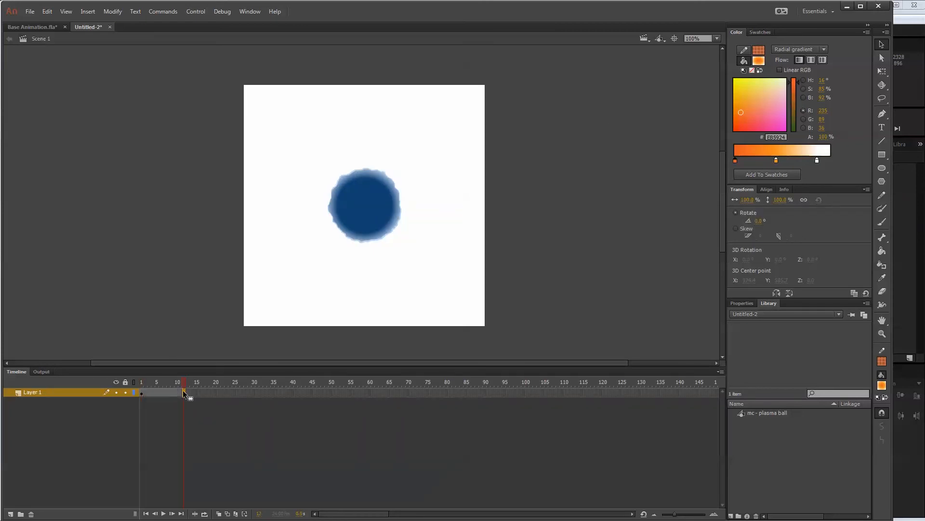
{"action": "mouse_move", "coordinate": [186, 381]}
{"action": "left_mouse_down"}
{"action": "mouse_move", "coordinate": [119, 371]}
{"action": "mouse_move", "coordinate": [199, 384]}
{"action": "left_mouse_up"}
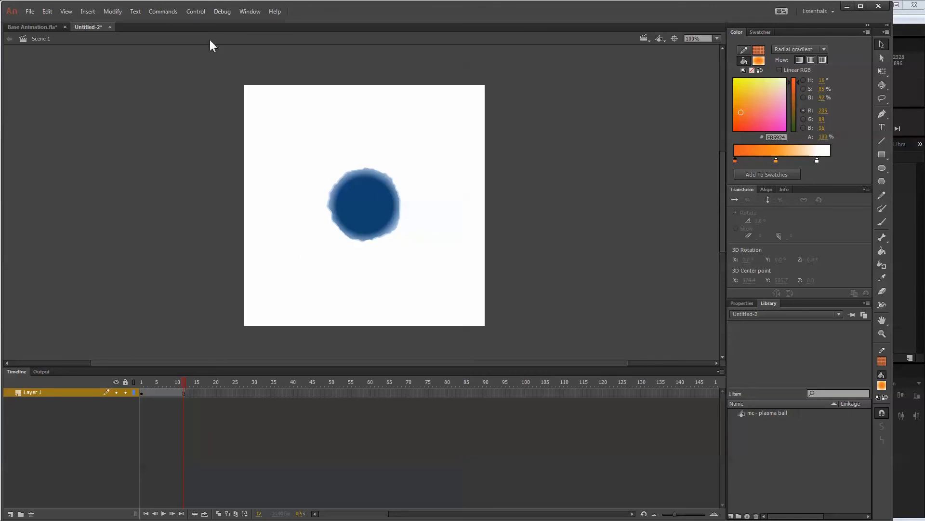
Set the Untitled-2 document's stage size to 300 by 300 pixels with width and height linked.
{"action": "left_click", "coordinate": [110, 11]}
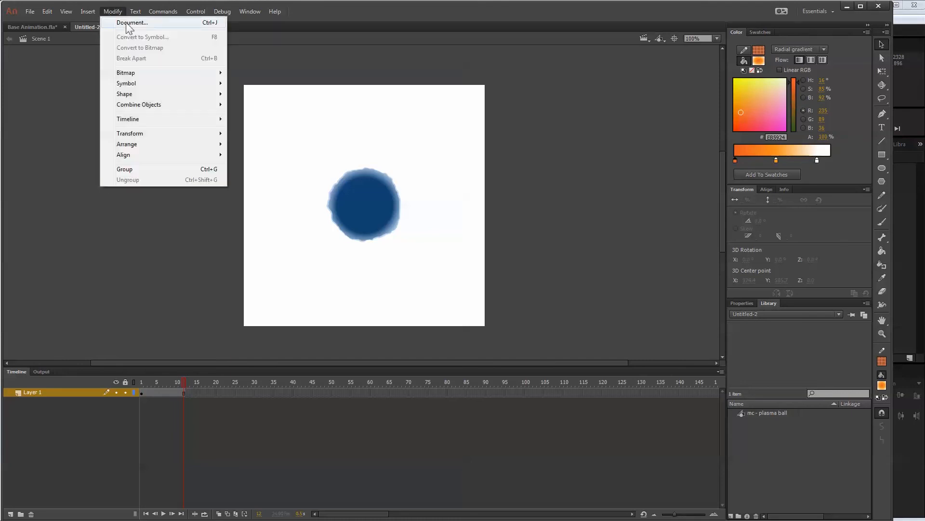
{"action": "left_click", "coordinate": [141, 19]}
{"action": "left_click", "coordinate": [664, 286]}
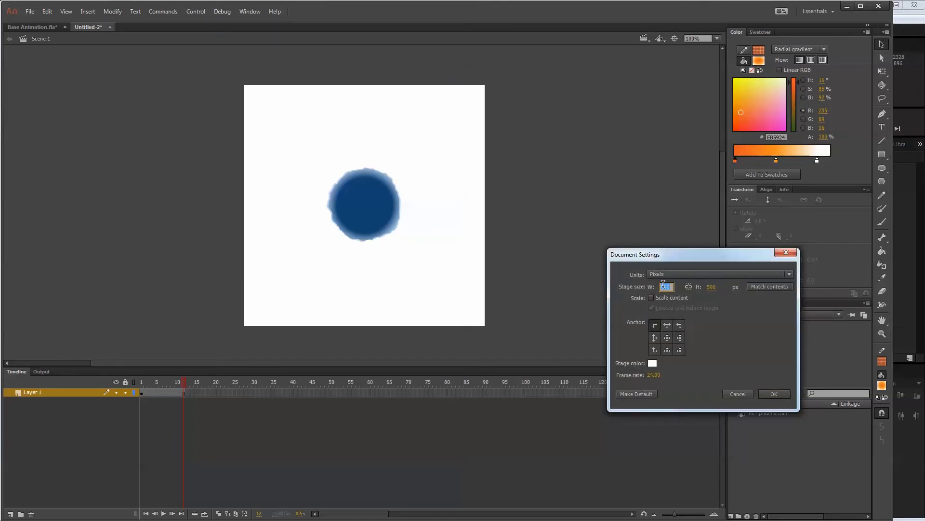
{"action": "type", "text": "30"}
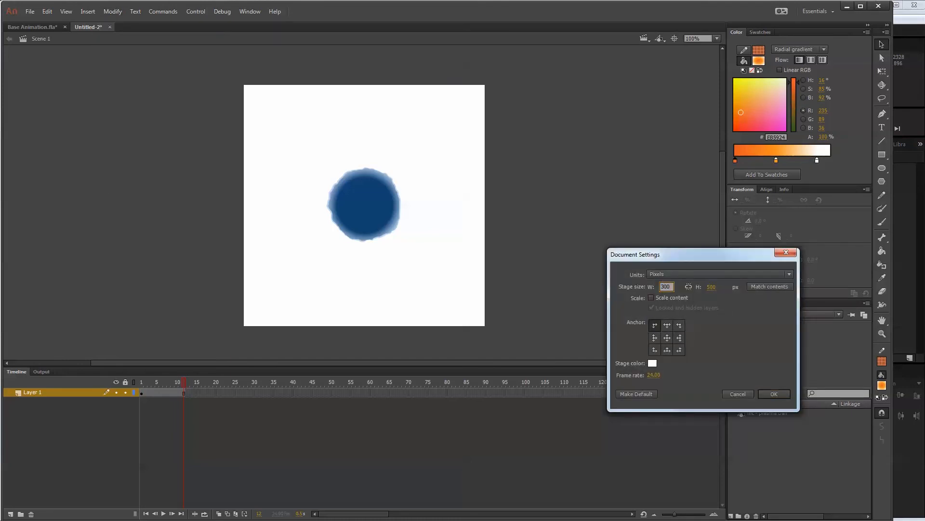
{"action": "left_click", "coordinate": [712, 287]}
{"action": "type", "text": "30"}
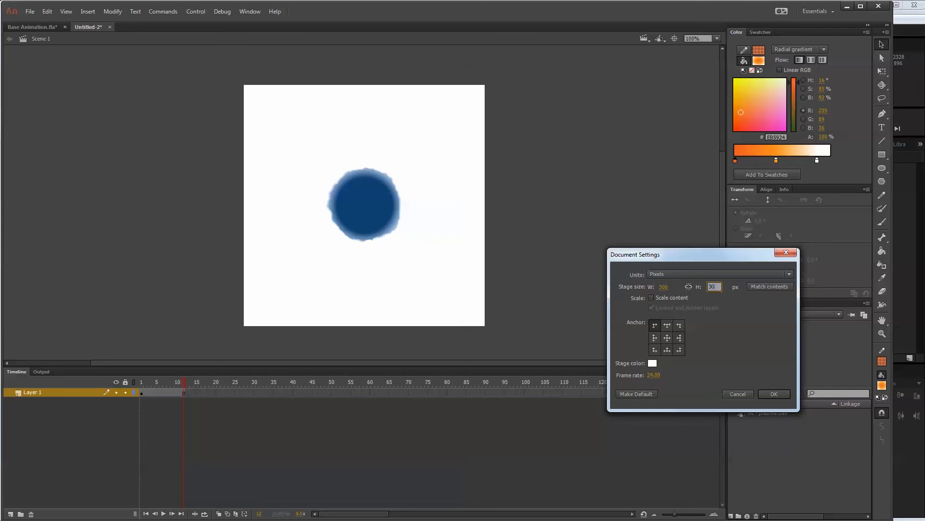
{"action": "left_click", "coordinate": [687, 285]}
{"action": "left_click", "coordinate": [771, 394]}
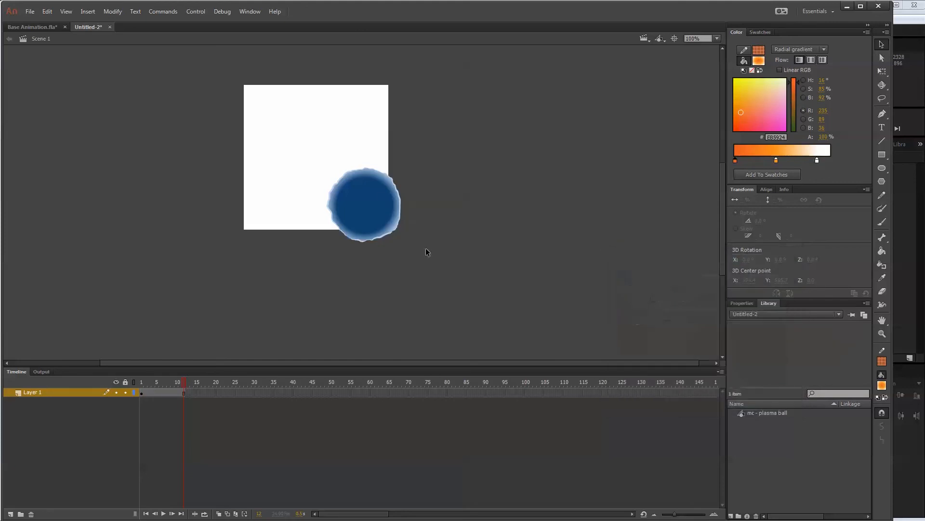
Center the plasma ball horizontally and vertically on the 300-pixel stage.
{"action": "left_click", "coordinate": [374, 216]}
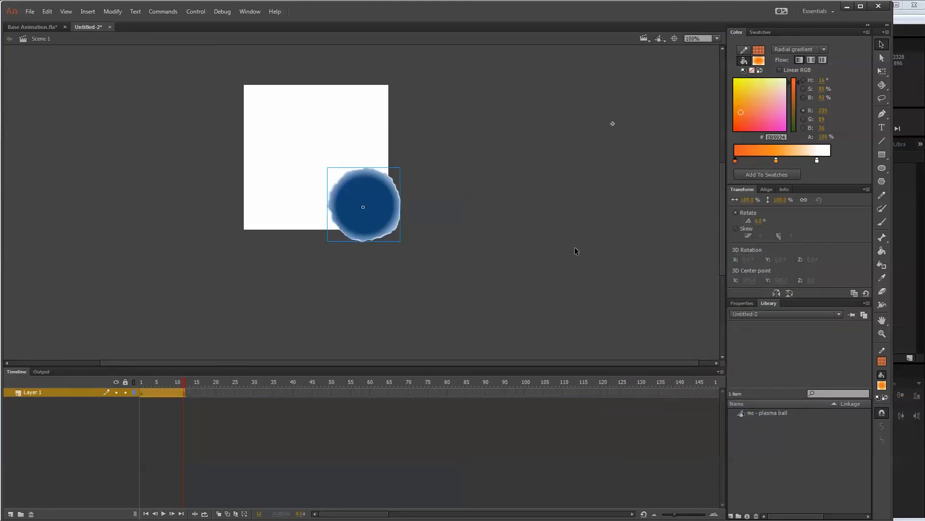
{"action": "left_click", "coordinate": [767, 189]}
{"action": "left_click", "coordinate": [754, 213]}
{"action": "left_click", "coordinate": [802, 213]}
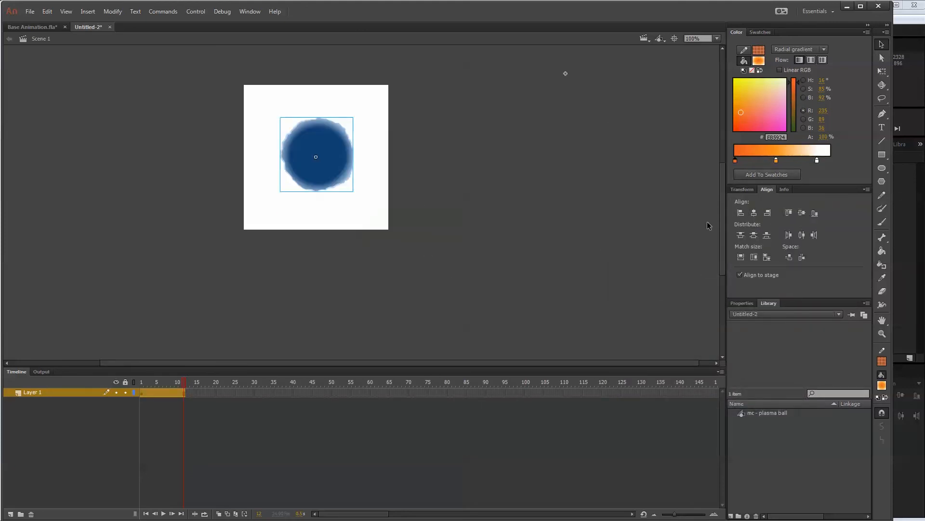
Set the stage size to 200 by 200 pixels.
{"action": "left_click", "coordinate": [113, 11]}
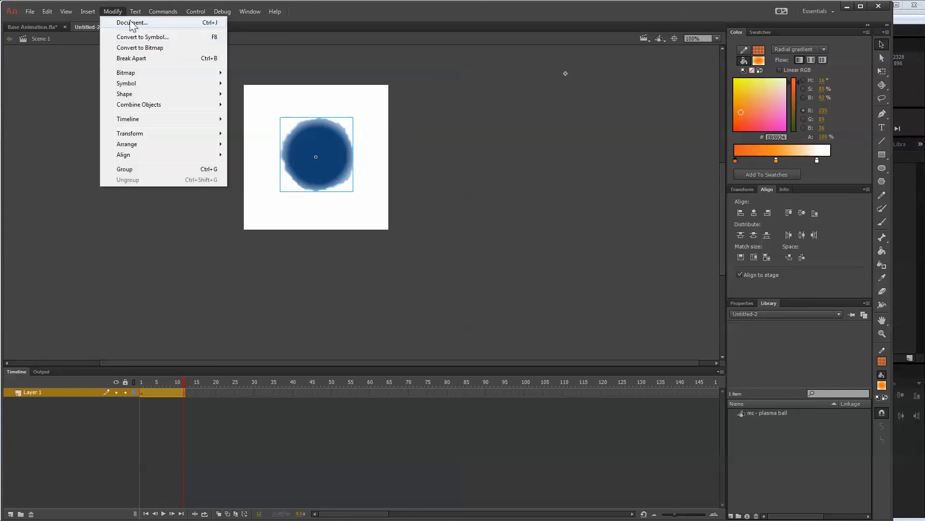
{"action": "left_click", "coordinate": [128, 23]}
{"action": "left_click", "coordinate": [711, 286]}
{"action": "type", "text": "200"}
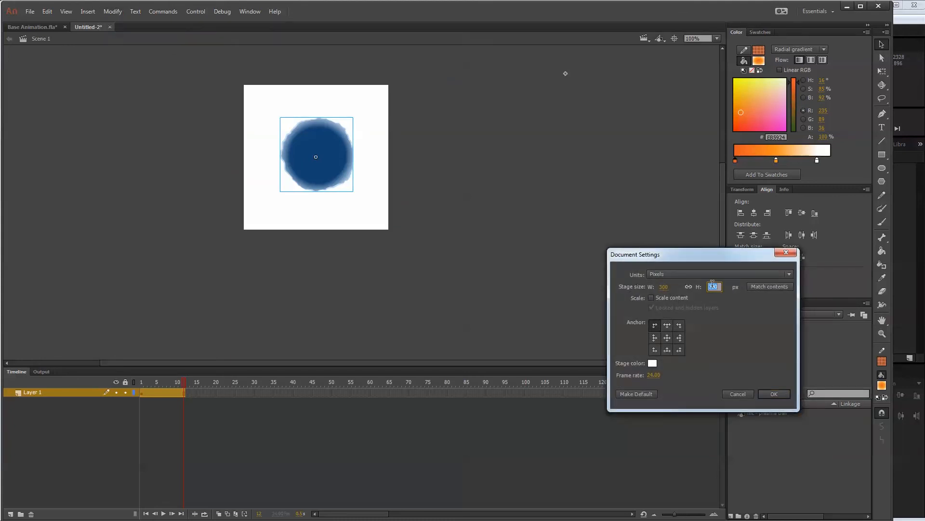
{"action": "key", "text": "Return"}
{"action": "left_click", "coordinate": [774, 394]}
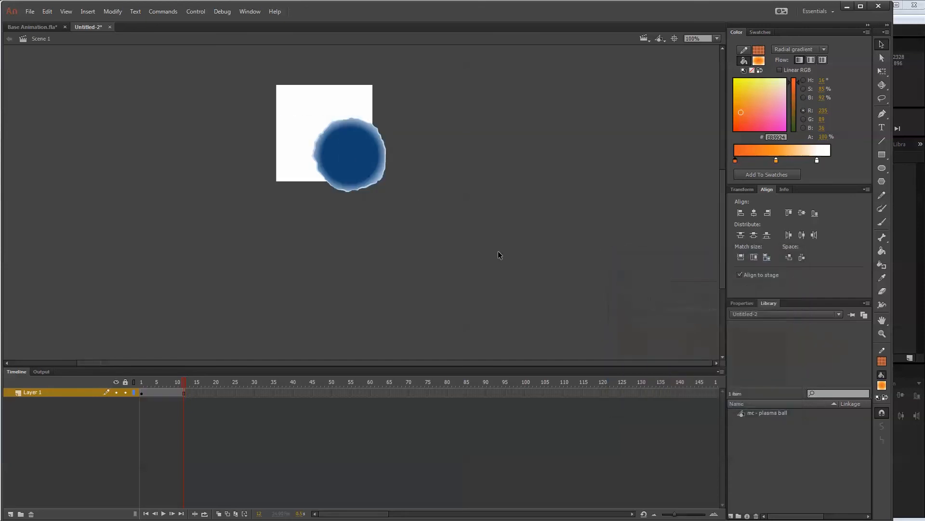
Center the plasma ball horizontally and vertically on the resized stage and scrub the timeline to check it.
{"action": "left_click", "coordinate": [386, 158]}
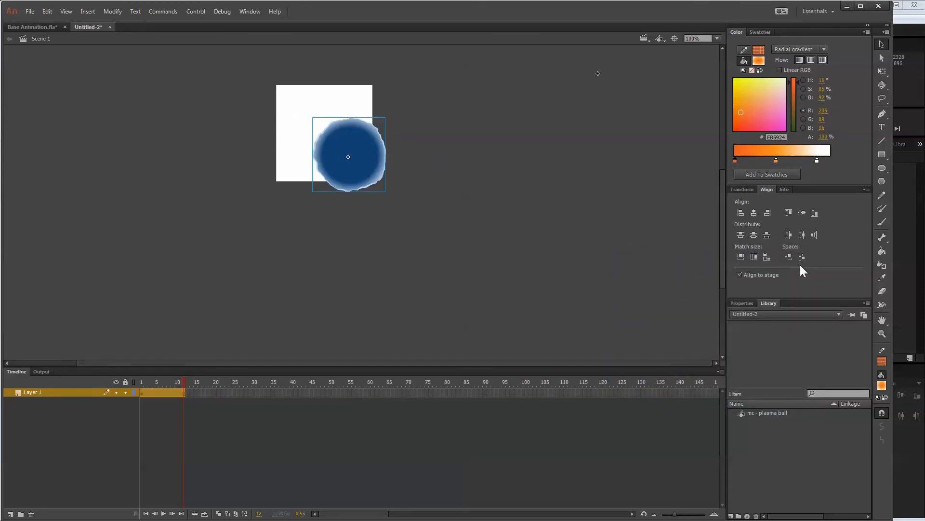
{"action": "left_click", "coordinate": [759, 213]}
{"action": "left_click", "coordinate": [802, 212]}
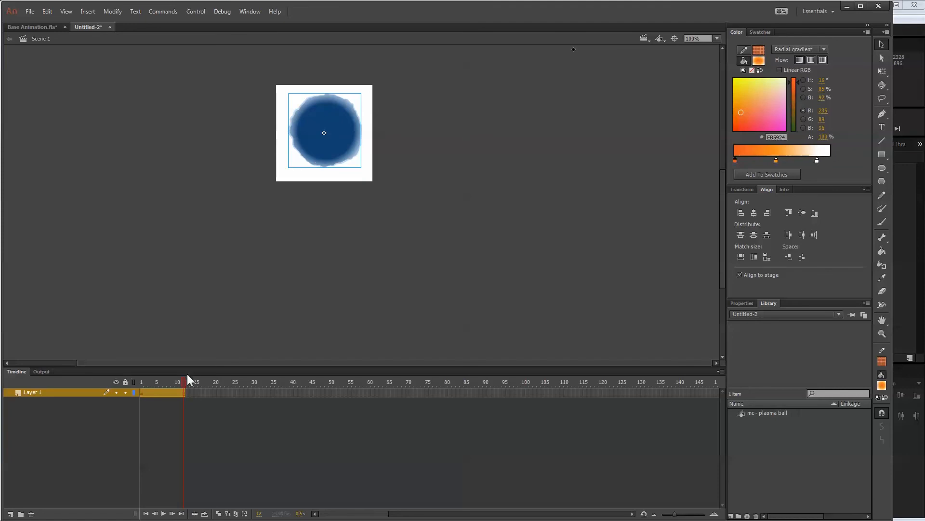
{"action": "left_click_drag", "start_coordinate": [186, 382], "coordinate": [207, 380]}
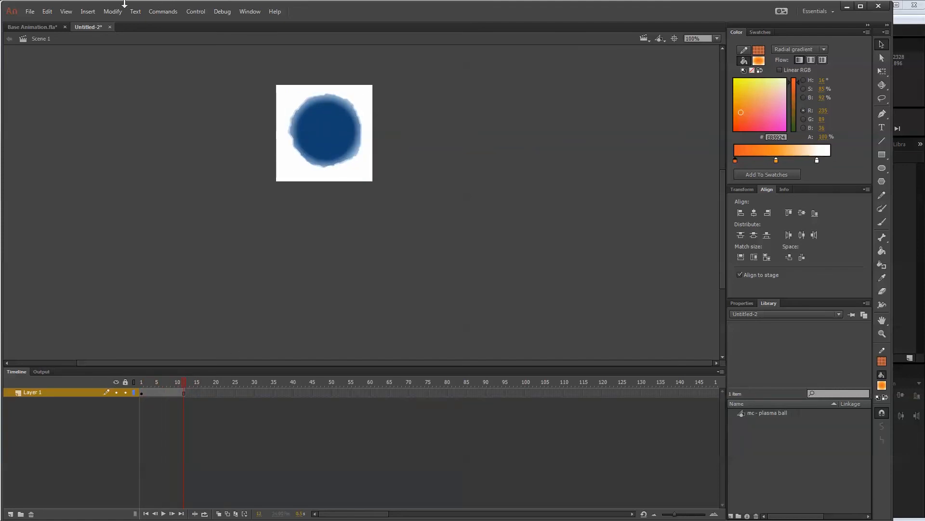
Save the document as PlasmaBall.fla in the Animation Source folder.
{"action": "left_click", "coordinate": [30, 10]}
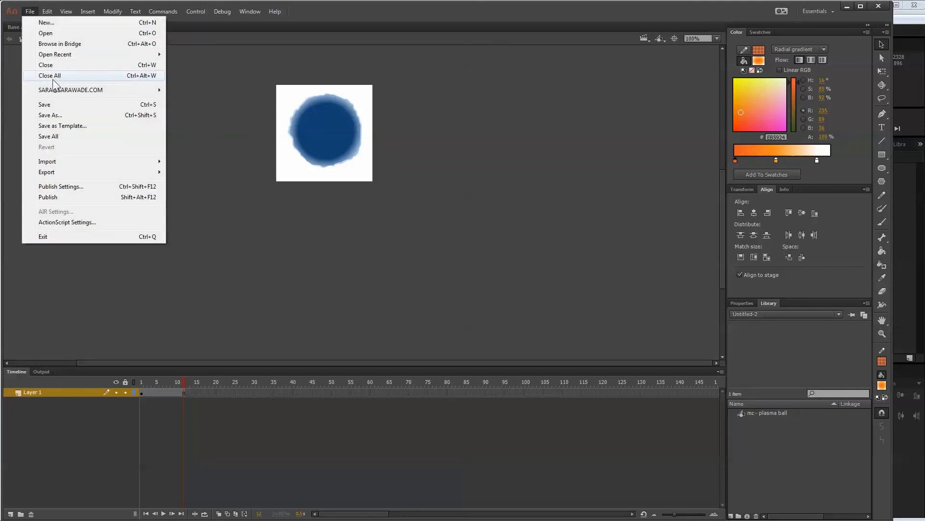
{"action": "left_click", "coordinate": [52, 114]}
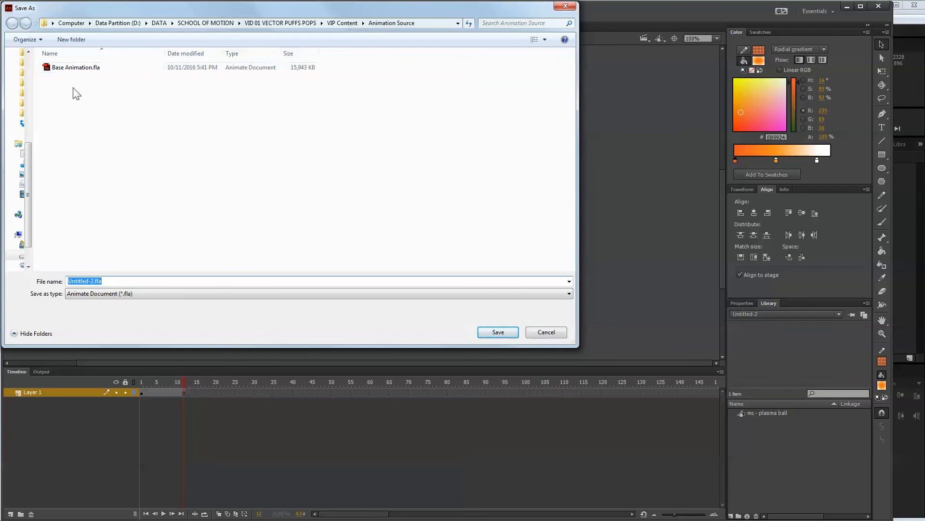
{"action": "left_click", "coordinate": [103, 280]}
{"action": "left_click_drag", "start_coordinate": [95, 280], "coordinate": [42, 281]}
{"action": "type", "text": "PlasmaBall"}
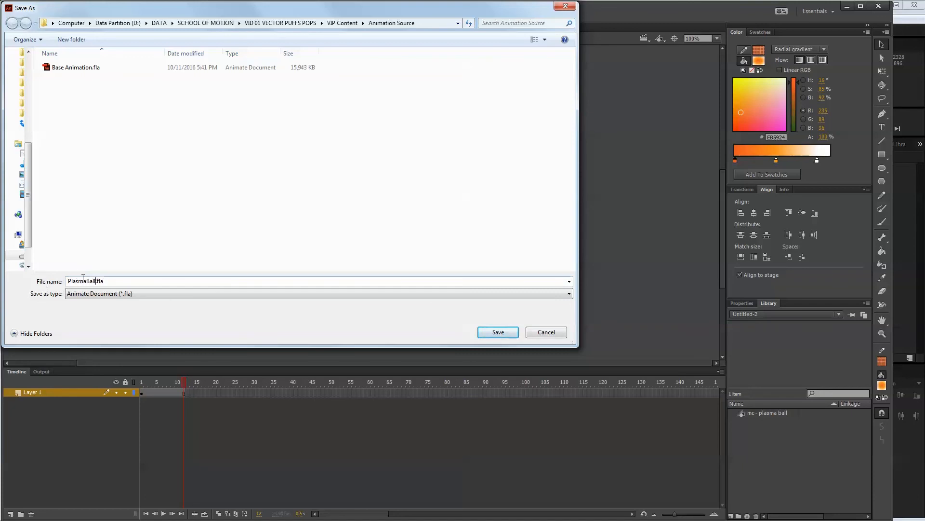
{"action": "left_click", "coordinate": [494, 332]}
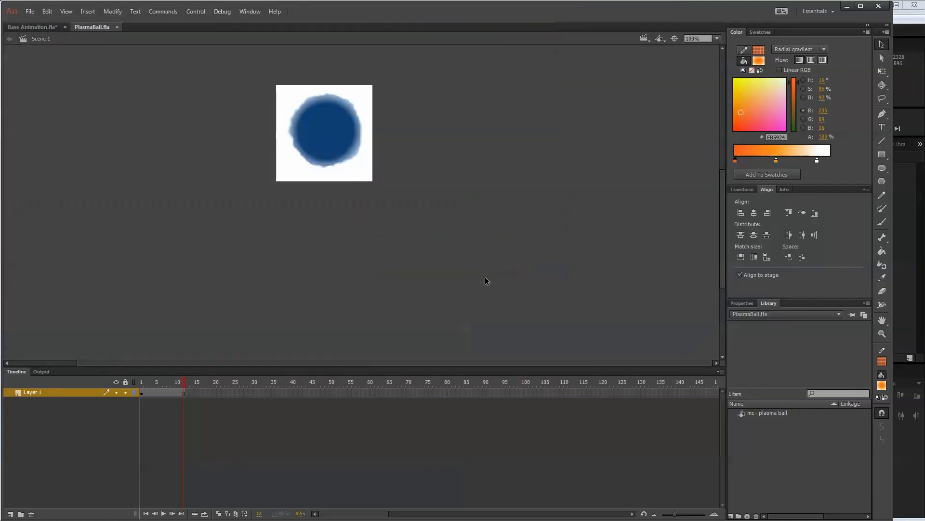
Start a movie export as a PNG sequence and browse to the Anim folder under VIP Content, (Footage), Assets.
{"action": "left_click", "coordinate": [28, 12]}
{"action": "mouse_move", "coordinate": [126, 172]}
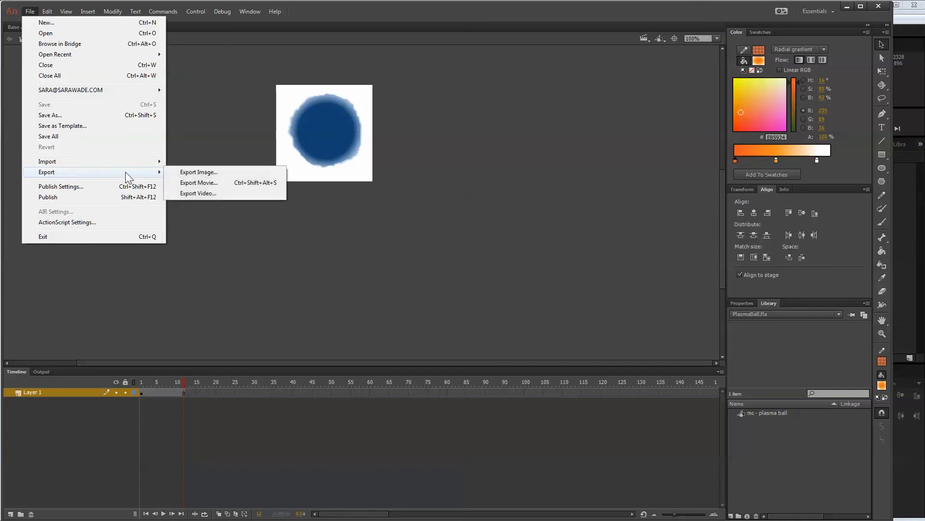
{"action": "left_click", "coordinate": [208, 183]}
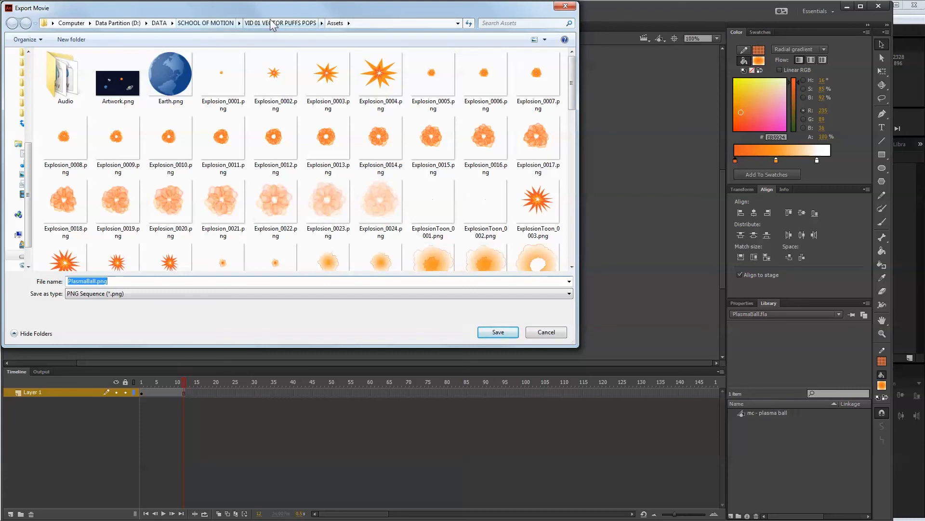
{"action": "left_click", "coordinate": [273, 23]}
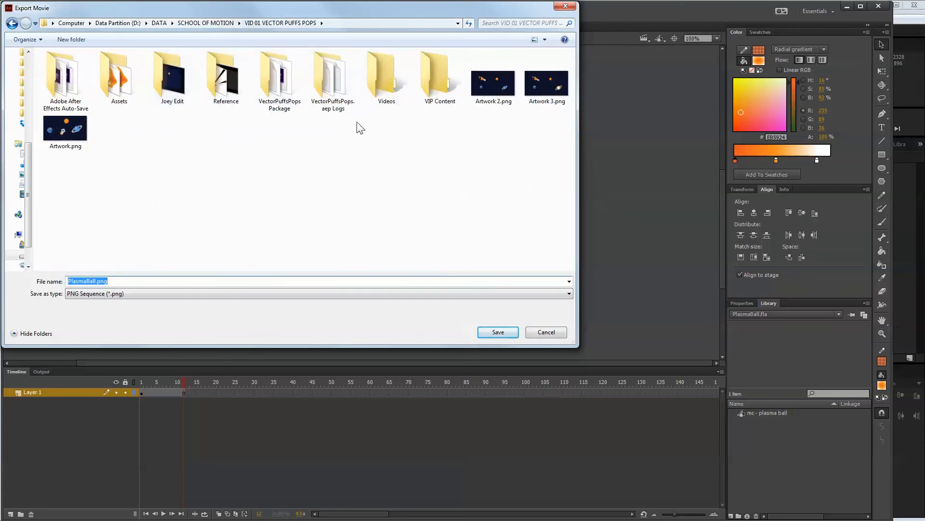
{"action": "left_click", "coordinate": [426, 77]}
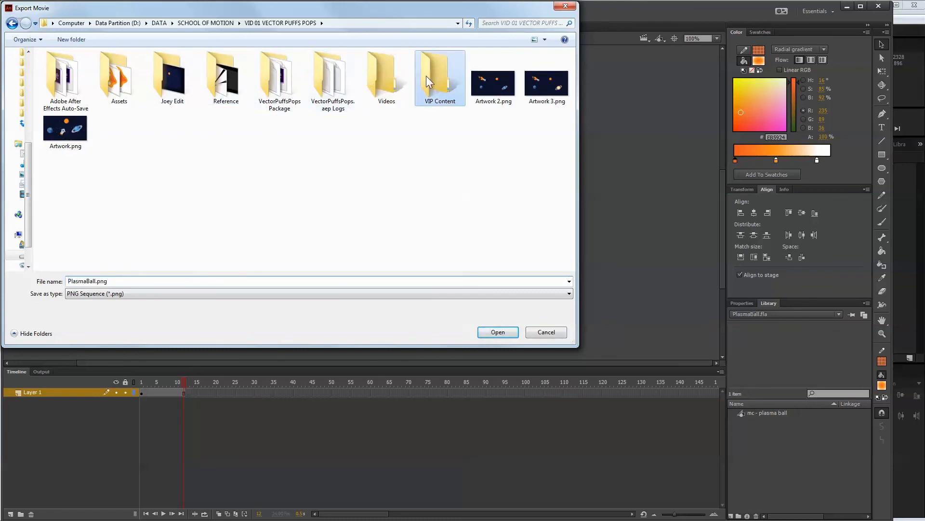
{"action": "double_click", "coordinate": [426, 76]}
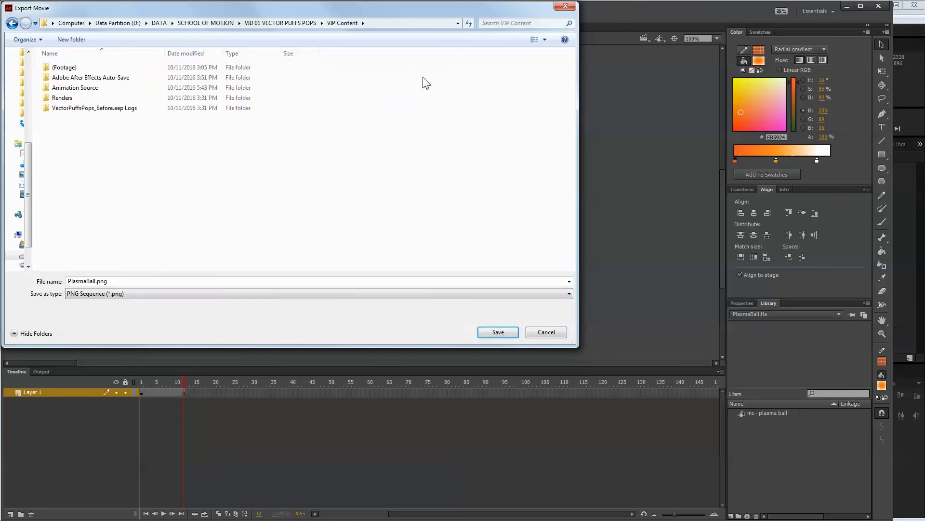
{"action": "double_click", "coordinate": [69, 70]}
{"action": "double_click", "coordinate": [69, 70]}
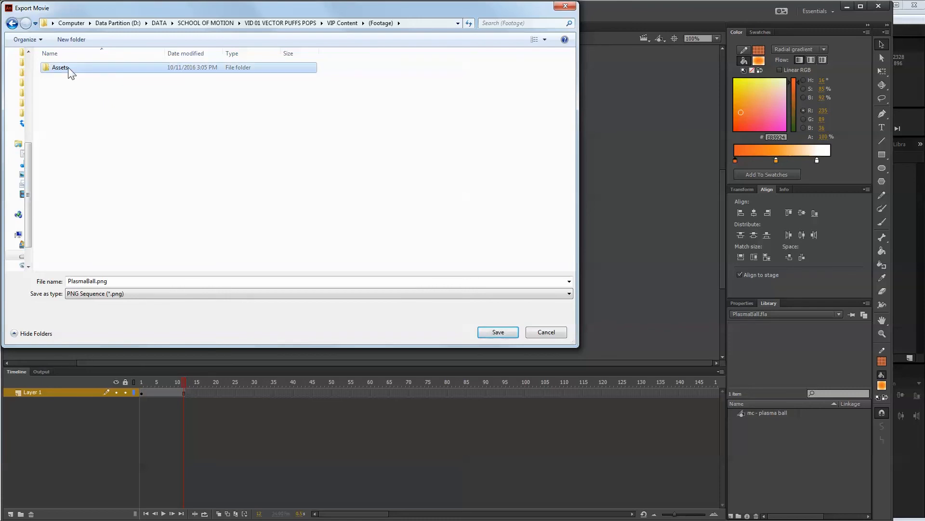
{"action": "double_click", "coordinate": [79, 71]}
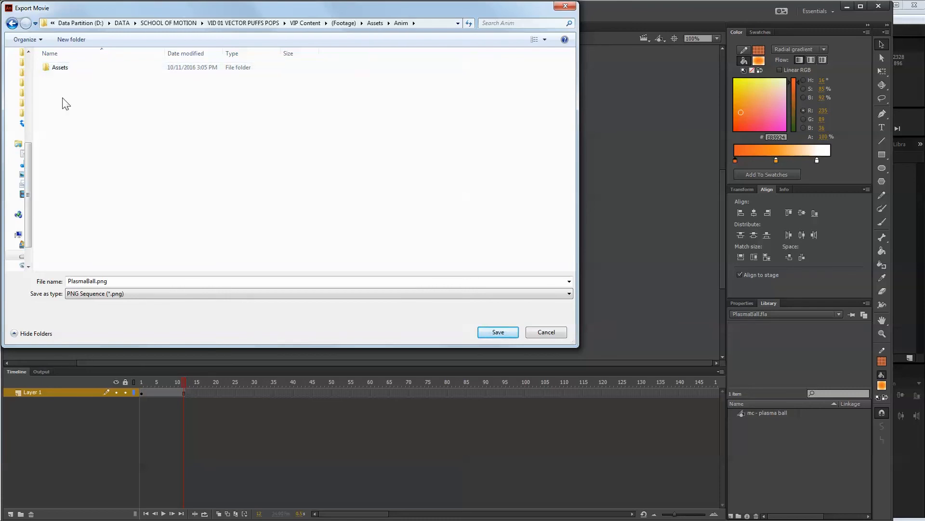
Name the PNG sequence PlasmaBall_.png, check the naming in the Assets subfolder, and save it in the Anim folder.
{"action": "left_click", "coordinate": [91, 281]}
{"action": "double_click", "coordinate": [96, 280]}
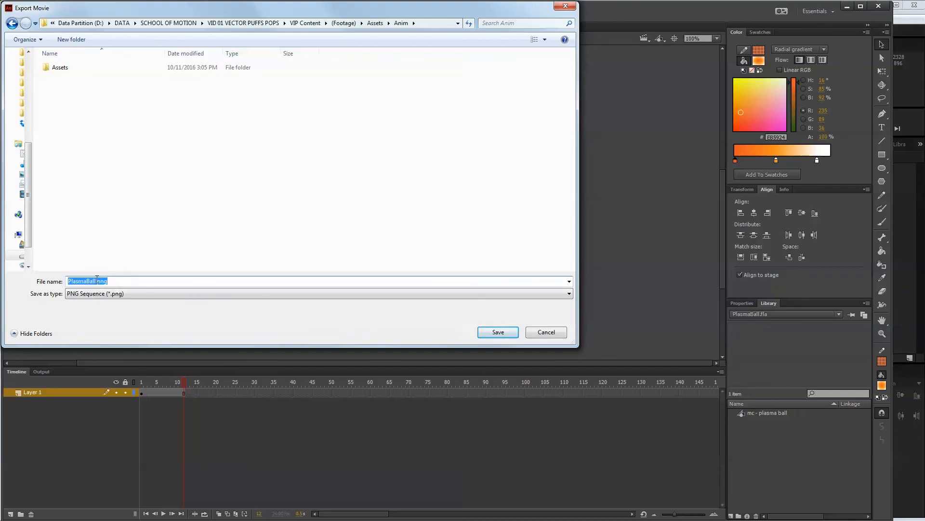
{"action": "left_click", "coordinate": [98, 280]}
{"action": "type", "text": "_"}
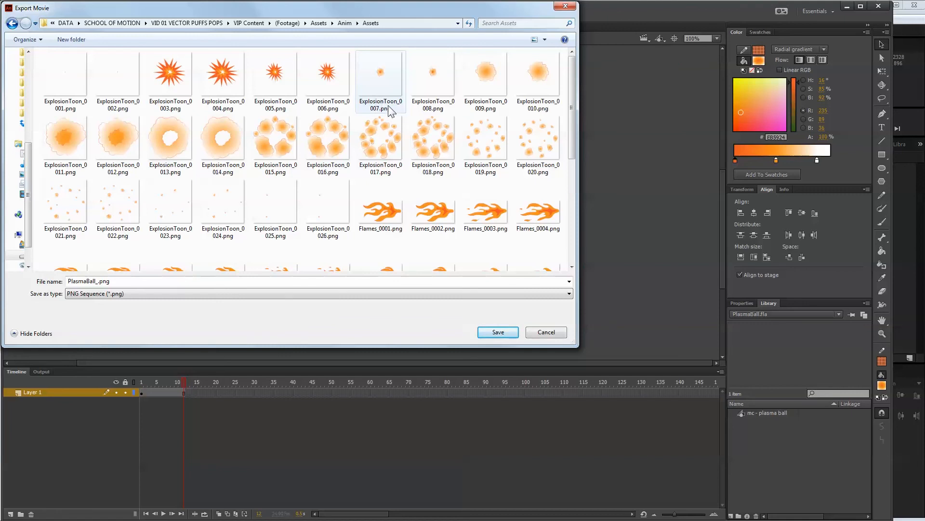
{"action": "left_click", "coordinate": [343, 22]}
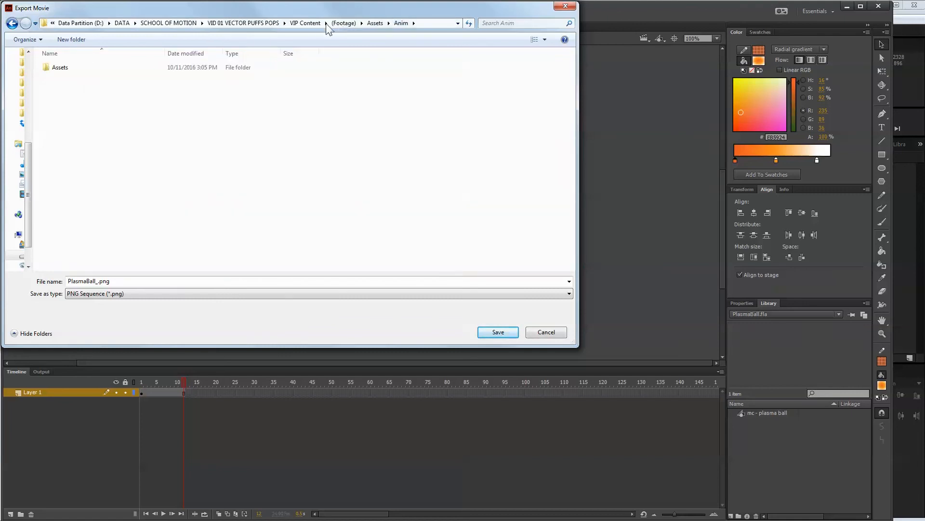
{"action": "double_click", "coordinate": [107, 281]}
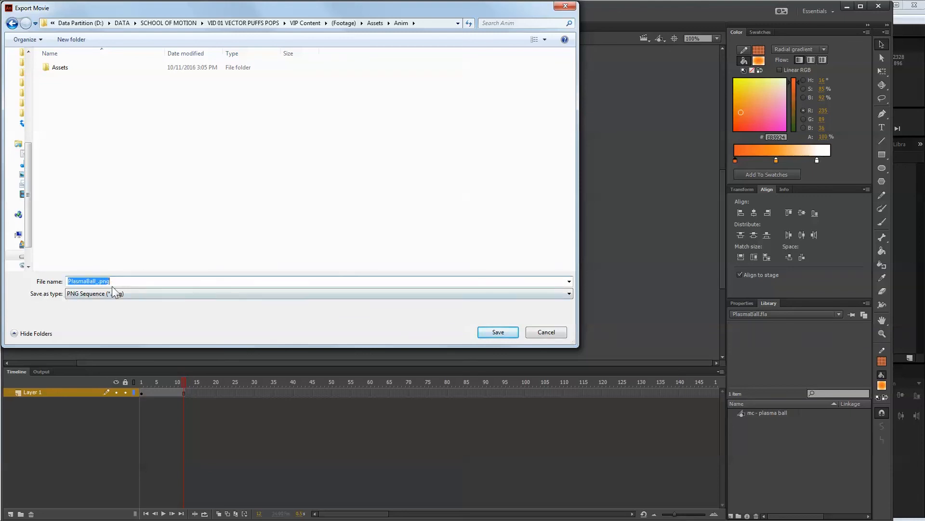
{"action": "left_click", "coordinate": [496, 333]}
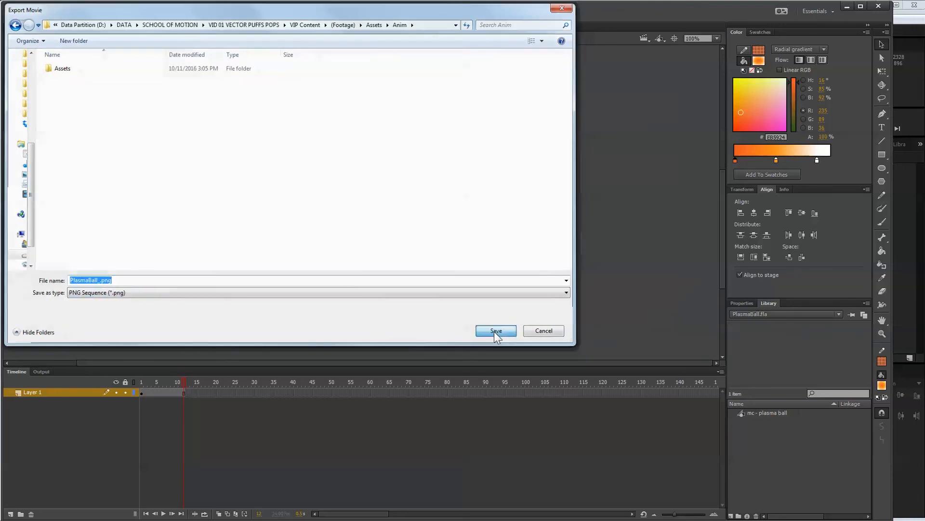
Compare the PNG export's image area options, choose Full Document Size, and set the width to 400 pixels.
{"action": "left_click_drag", "start_coordinate": [598, 260], "coordinate": [380, 176]}
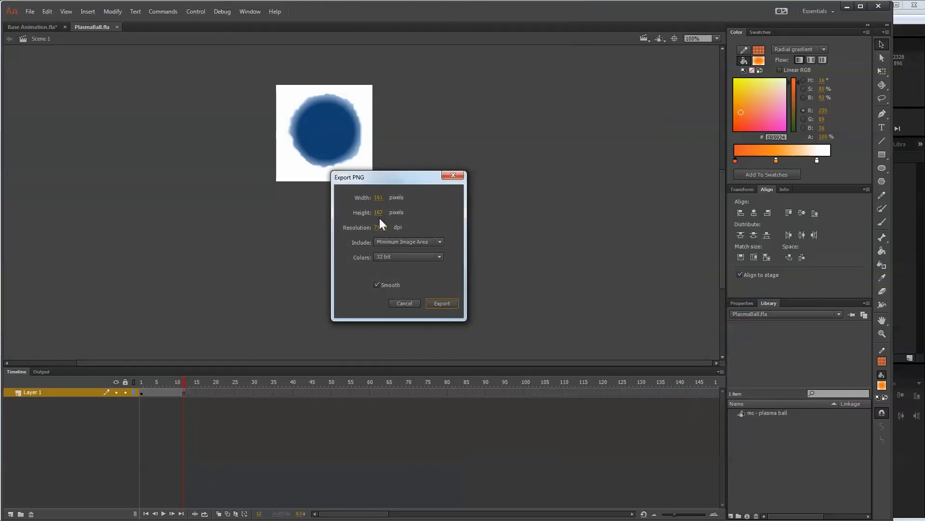
{"action": "left_click", "coordinate": [403, 241]}
{"action": "left_click", "coordinate": [410, 260]}
{"action": "left_click", "coordinate": [406, 241]}
{"action": "left_click", "coordinate": [405, 247]}
{"action": "left_click", "coordinate": [379, 197]}
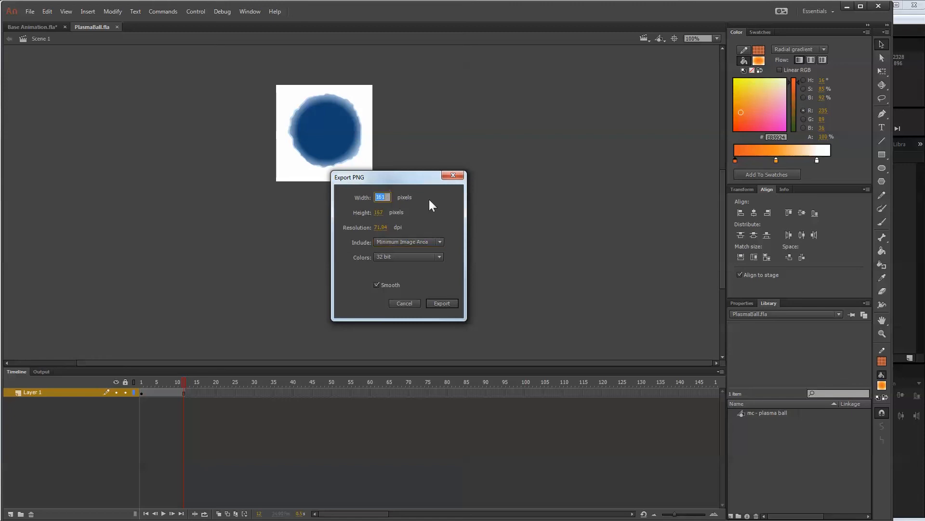
{"action": "left_click", "coordinate": [420, 239]}
{"action": "left_click", "coordinate": [413, 256]}
{"action": "type", "text": "400"}
Switch the included area to Minimum Image Area and export the PNG sequence.
{"action": "left_click", "coordinate": [398, 244]}
{"action": "left_click", "coordinate": [402, 250]}
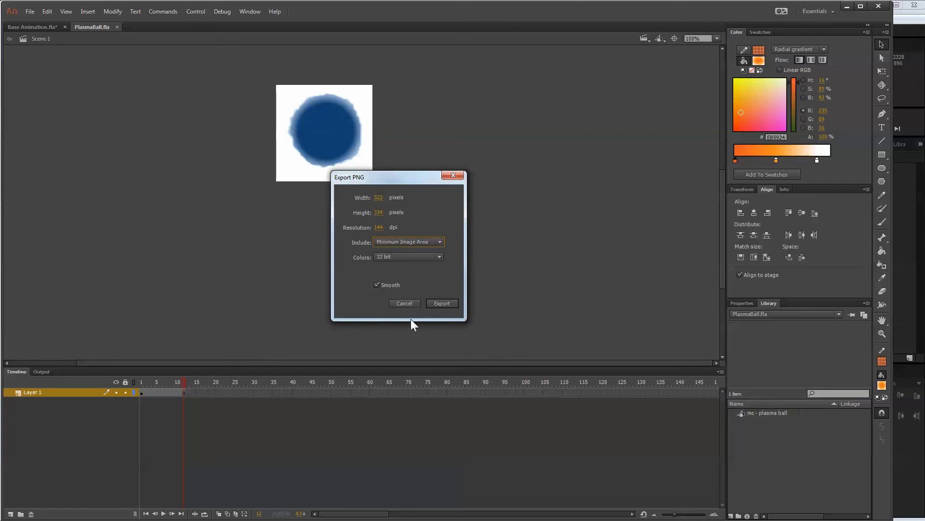
{"action": "left_click", "coordinate": [443, 302]}
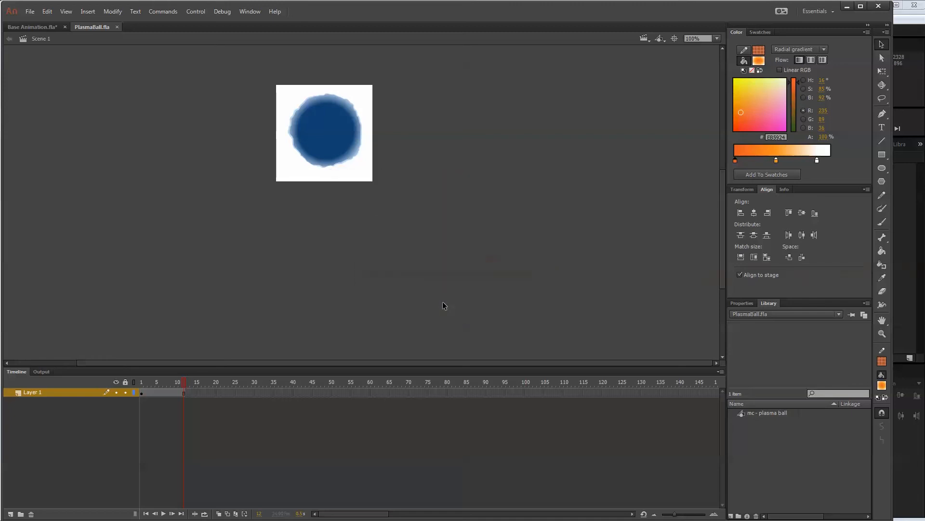
Return to the Base Animation document, switch to After Effects, and move the 01_ANIMATION playhead to 0:00:00:00.
{"action": "left_click", "coordinate": [36, 27]}
{"action": "left_click", "coordinate": [250, 402]}
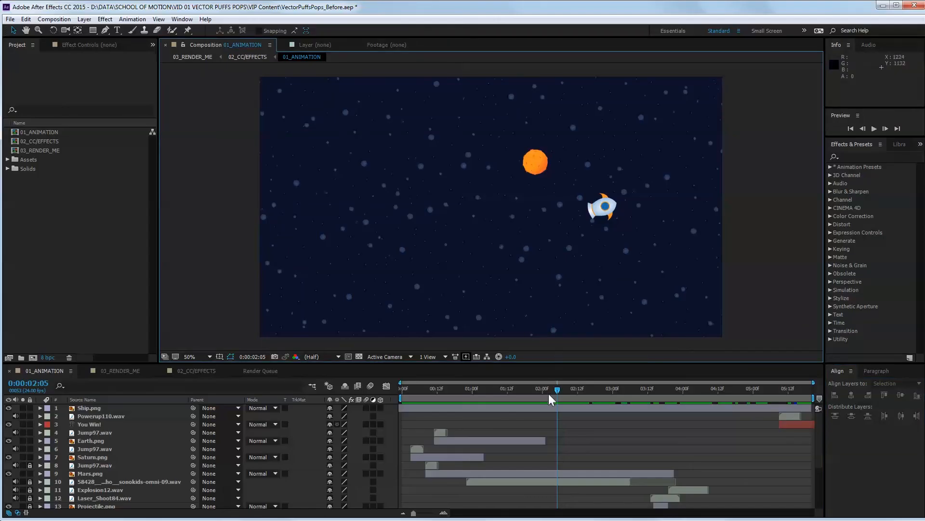
{"action": "left_click_drag", "start_coordinate": [556, 389], "coordinate": [322, 383]}
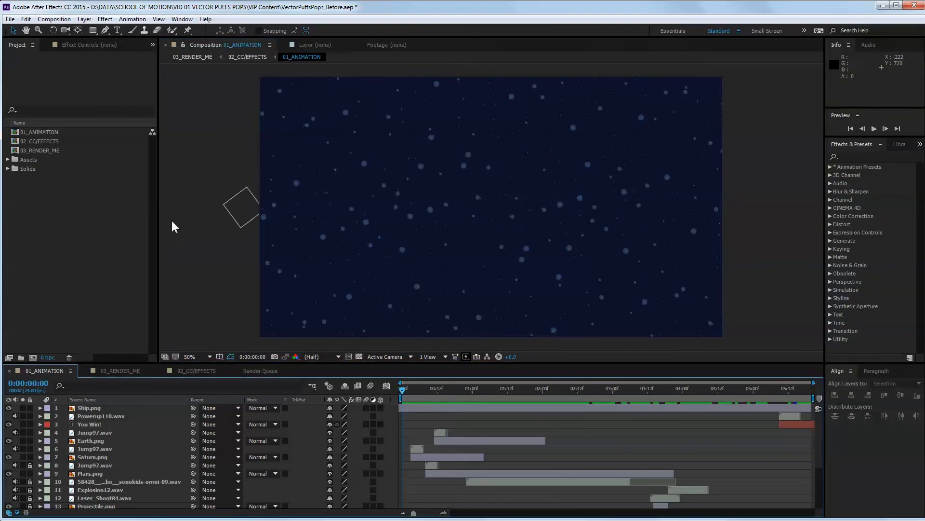
Delete the existing Anim folder and its old sequences from the project's Assets folder.
{"action": "left_click", "coordinate": [34, 159]}
{"action": "left_click", "coordinate": [7, 159]}
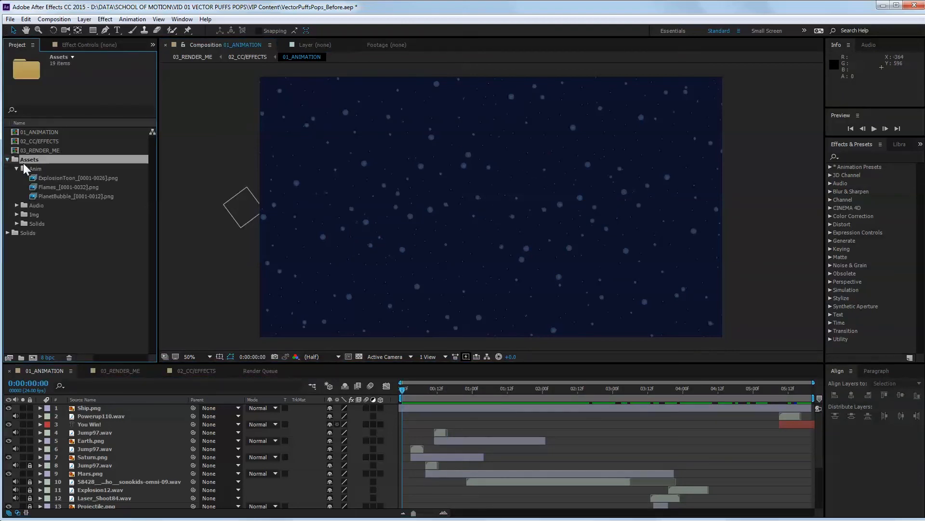
{"action": "left_click", "coordinate": [16, 167]}
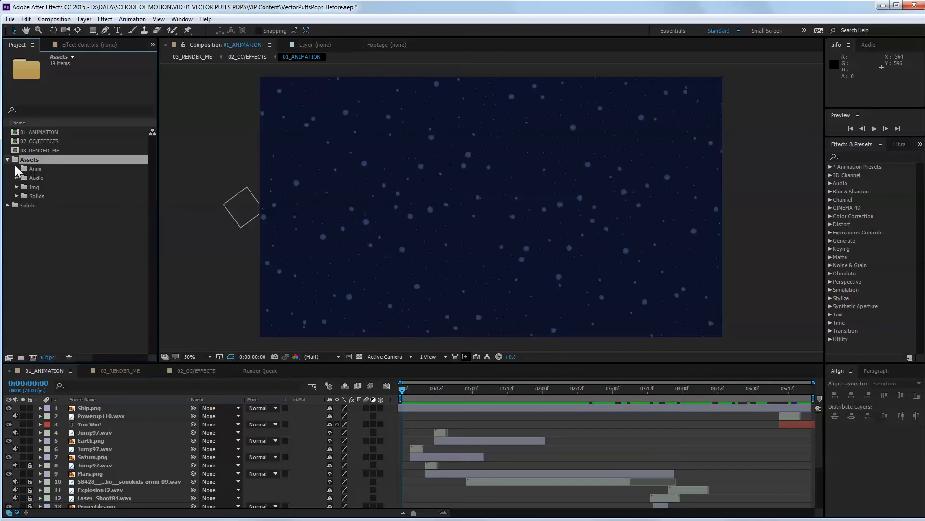
{"action": "left_click", "coordinate": [45, 168]}
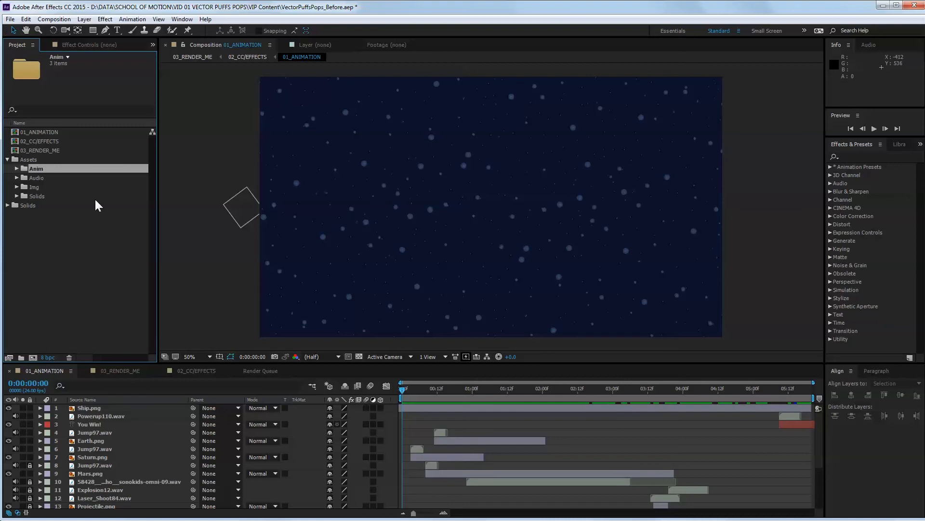
{"action": "key", "text": "Delete"}
{"action": "key", "text": "Return"}
Create a new folder, move it into the Assets folder, and name it Anim.
{"action": "left_click", "coordinate": [30, 159]}
{"action": "right_click", "coordinate": [31, 160]}
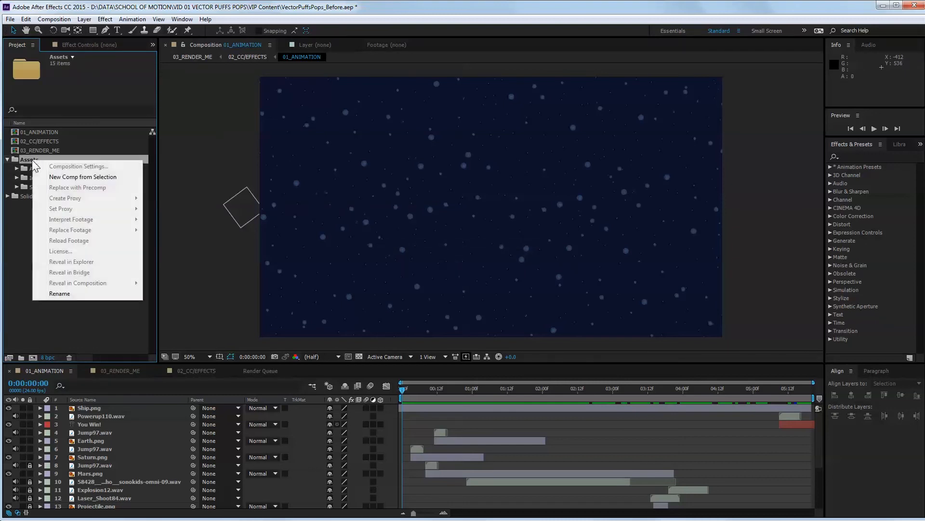
{"action": "left_click", "coordinate": [22, 340]}
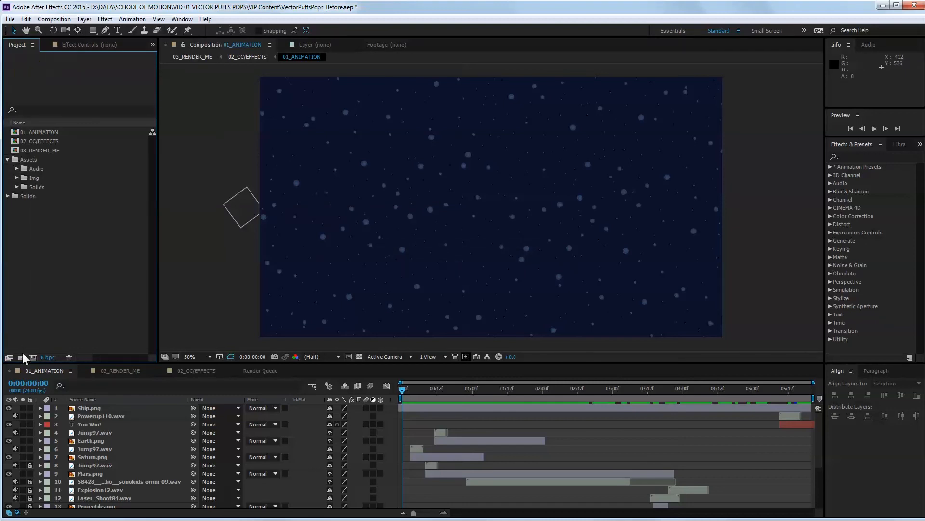
{"action": "left_click", "coordinate": [21, 358]}
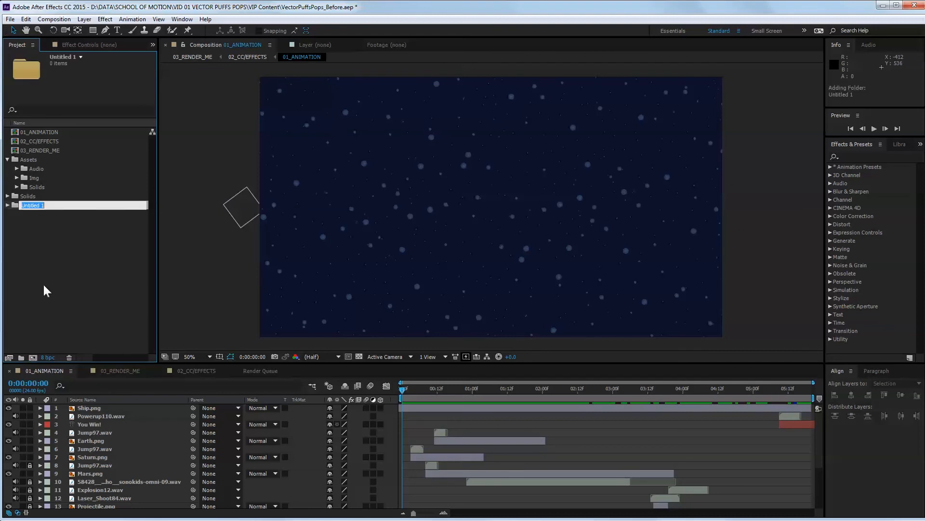
{"action": "left_click", "coordinate": [16, 207]}
{"action": "left_click_drag", "start_coordinate": [16, 206], "coordinate": [39, 163]}
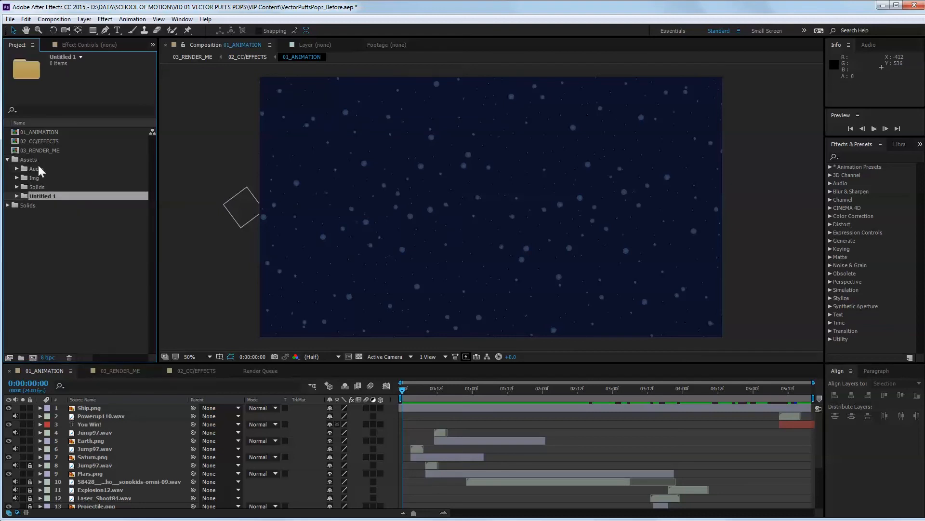
{"action": "right_click", "coordinate": [47, 194]}
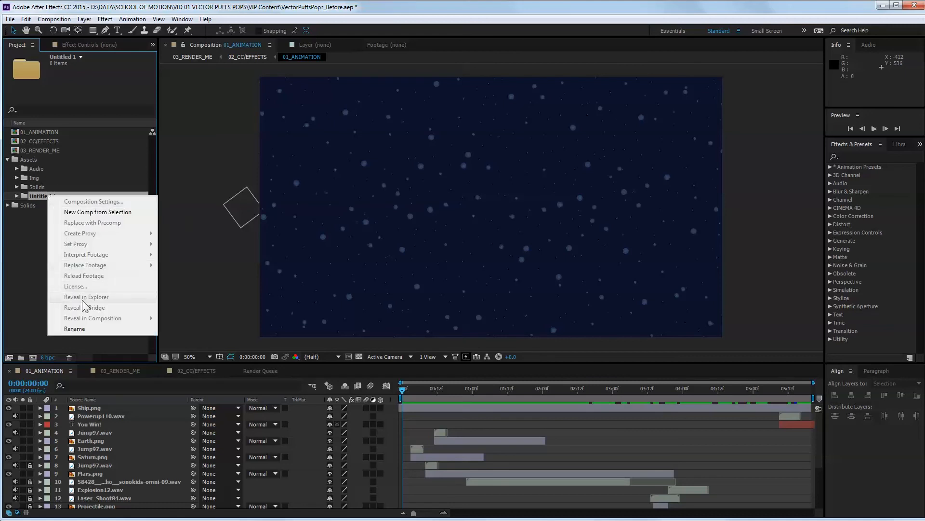
{"action": "left_click", "coordinate": [80, 327]}
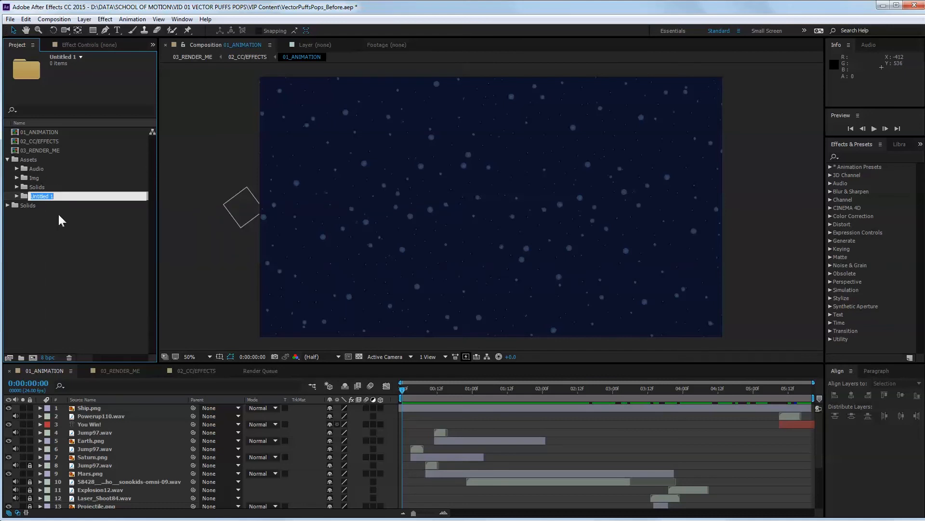
{"action": "type", "text": "Anim"}
{"action": "key", "text": "Return"}
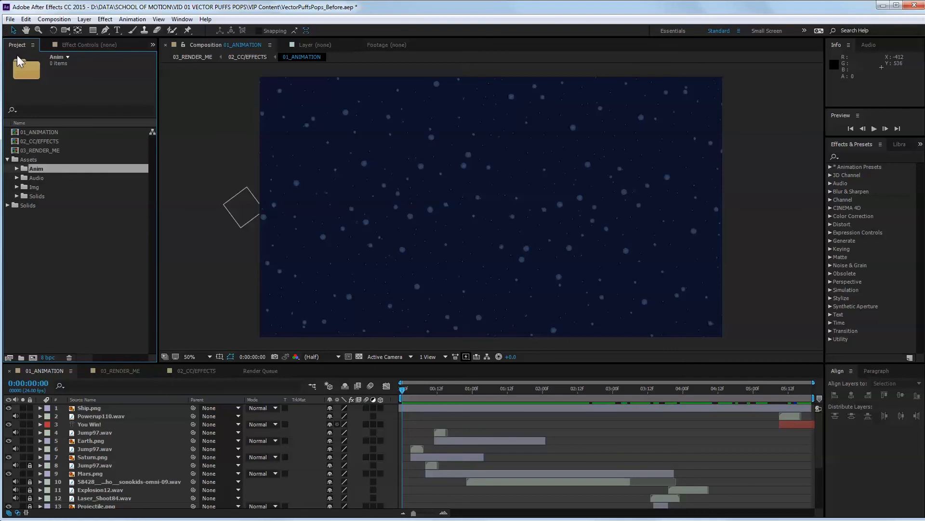
Import the Explosion_Fire, Explosion_Smoke, Flames and PlasmaBall PNG sequences into Anim and interpret Explosion_Fire at 24 frames per second.
{"action": "left_click", "coordinate": [10, 19]}
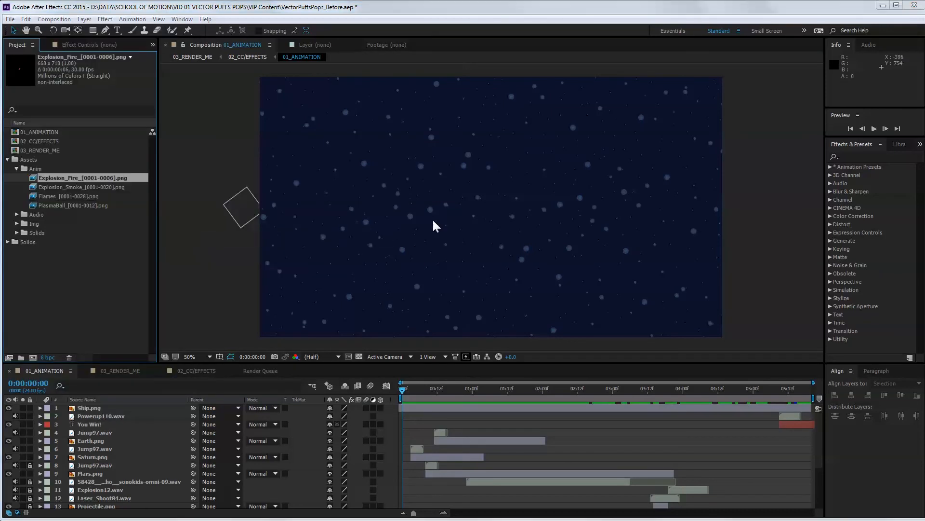
{"action": "type", "text": "24"}
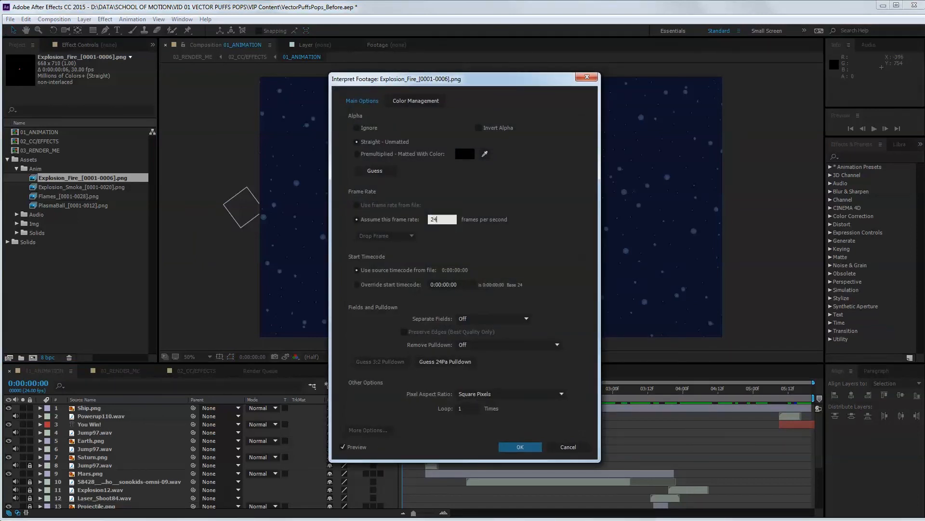
{"action": "left_click", "coordinate": [529, 449]}
Interpret the Explosion_Smoke sequence at 24 frames per second.
{"action": "left_click", "coordinate": [100, 185]}
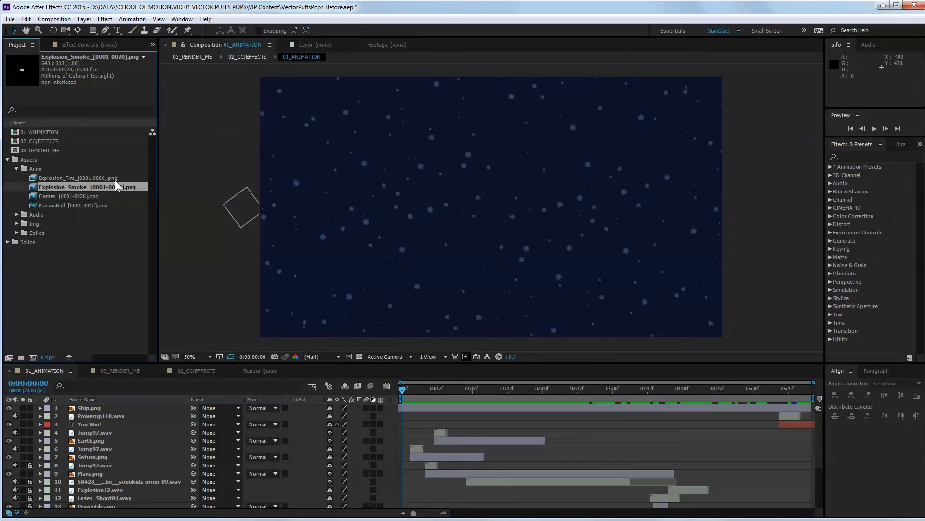
{"action": "right_click", "coordinate": [92, 186]}
{"action": "mouse_move", "coordinate": [131, 250]}
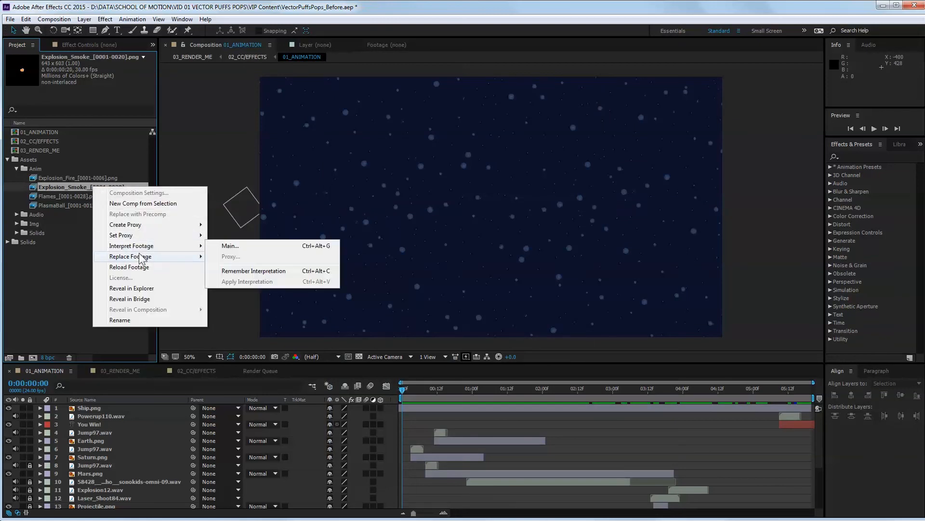
{"action": "left_click", "coordinate": [232, 247]}
{"action": "type", "text": "24"}
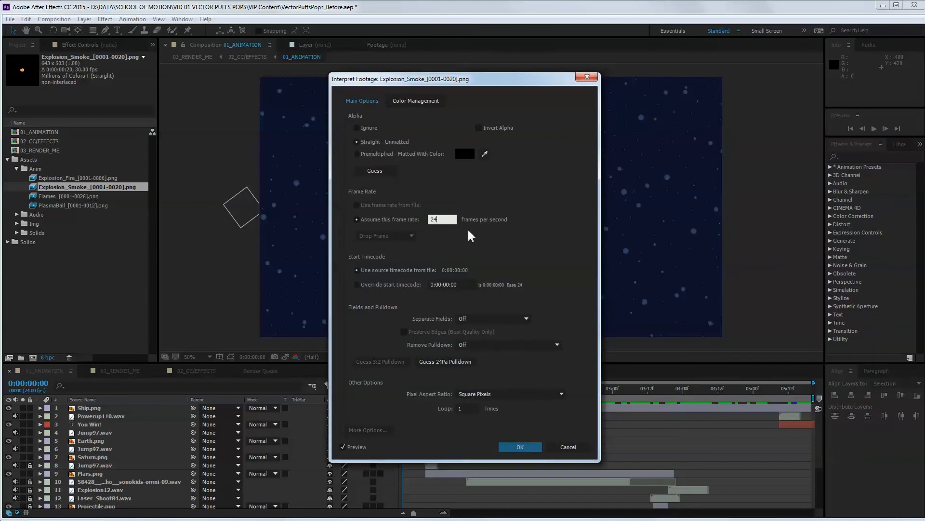
{"action": "left_click", "coordinate": [520, 446]}
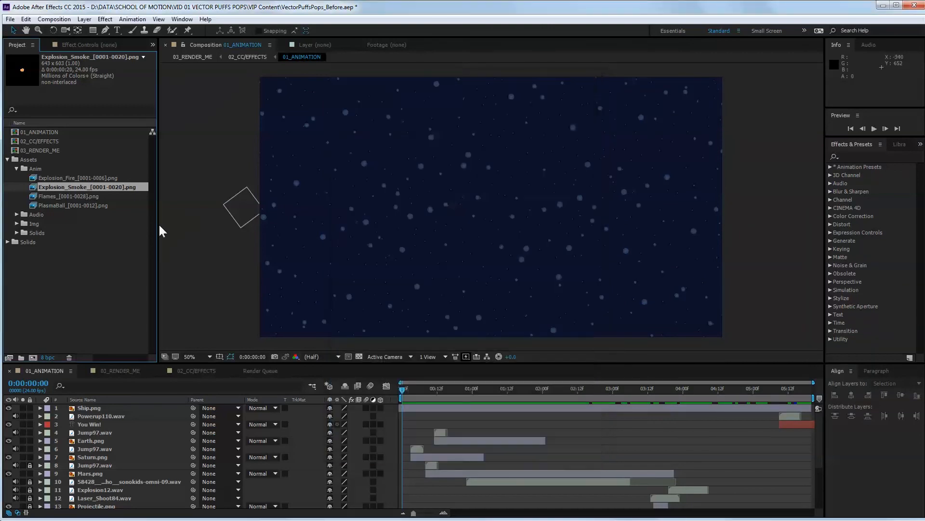
Interpret the Flames sequence at 24 frames per second and loop it 20 times.
{"action": "left_click", "coordinate": [90, 196]}
{"action": "right_click", "coordinate": [91, 196]}
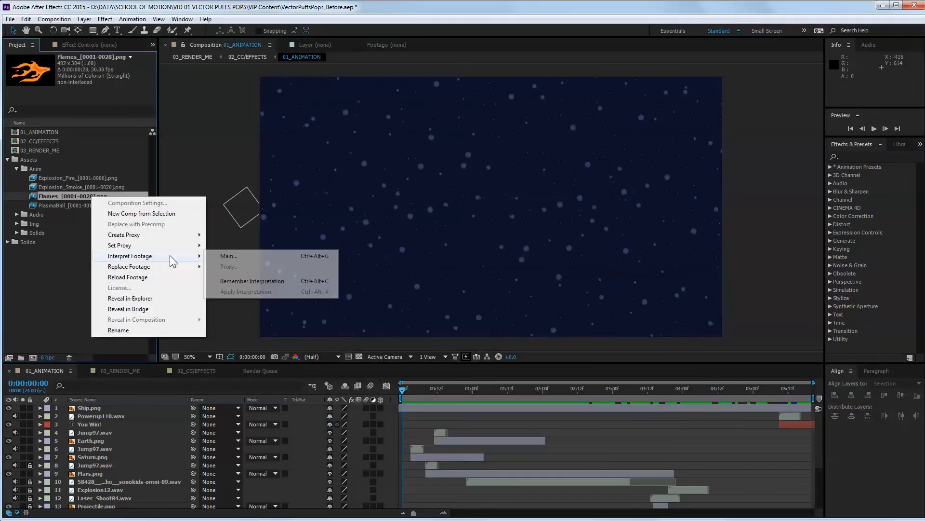
{"action": "left_click", "coordinate": [219, 251]}
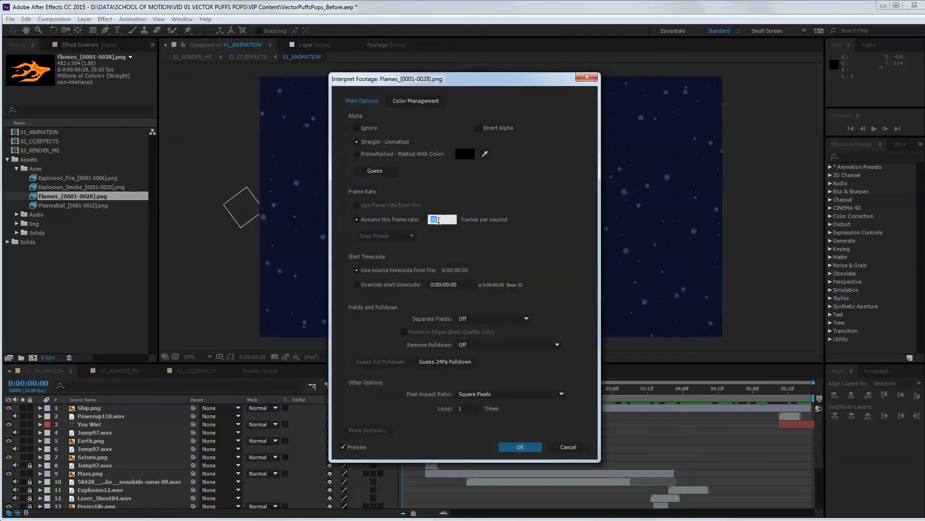
{"action": "type", "text": "24"}
{"action": "left_click", "coordinate": [439, 238]}
{"action": "left_click", "coordinate": [466, 408]}
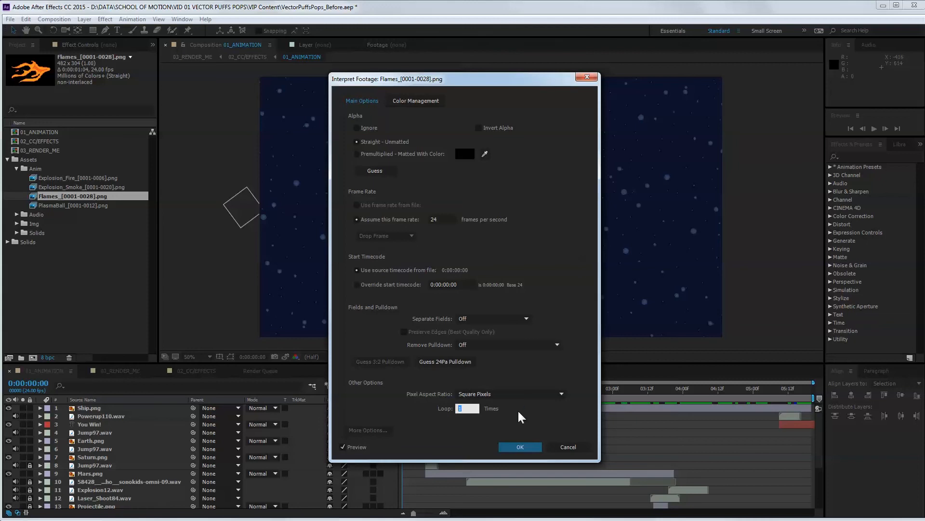
{"action": "type", "text": "20"}
{"action": "left_click", "coordinate": [532, 445]}
Interpret the PlasmaBall sequence to loop 3 times at 24 frames per second.
{"action": "left_click", "coordinate": [86, 206]}
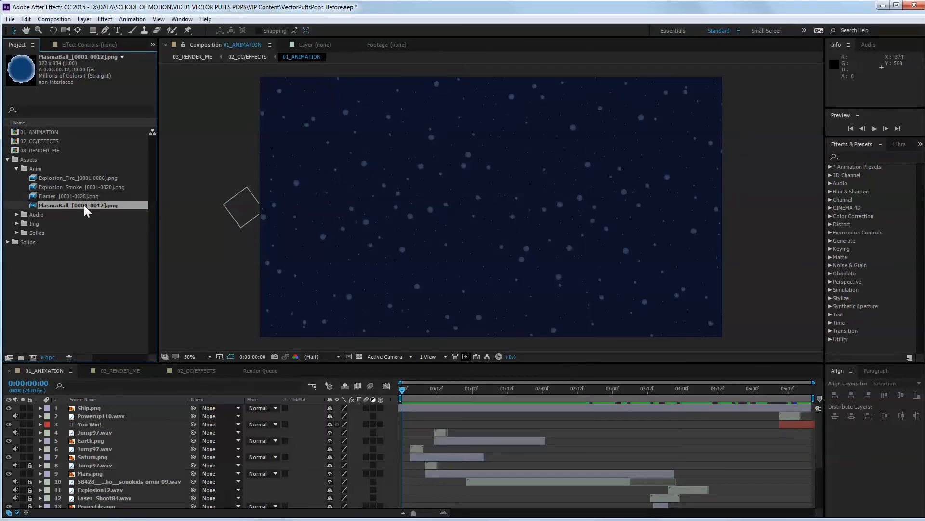
{"action": "right_click", "coordinate": [84, 204]}
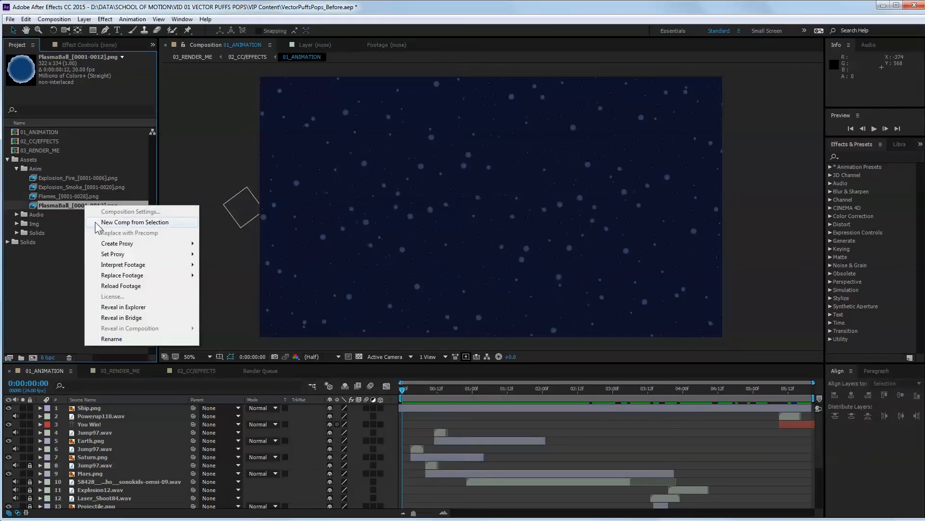
{"action": "mouse_move", "coordinate": [126, 265]}
{"action": "left_click", "coordinate": [227, 269]}
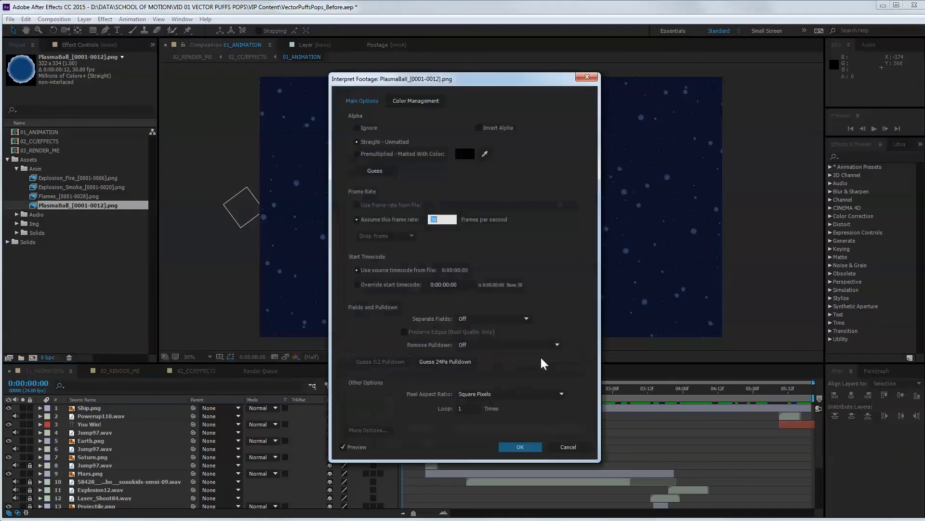
{"action": "left_click", "coordinate": [464, 408]}
{"action": "type", "text": "3"}
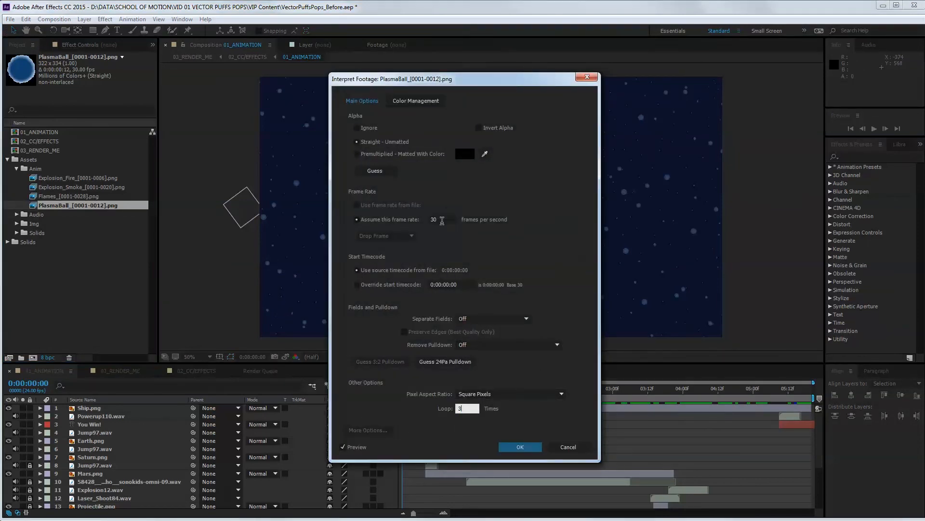
{"action": "left_click", "coordinate": [436, 219]}
{"action": "type", "text": "24"}
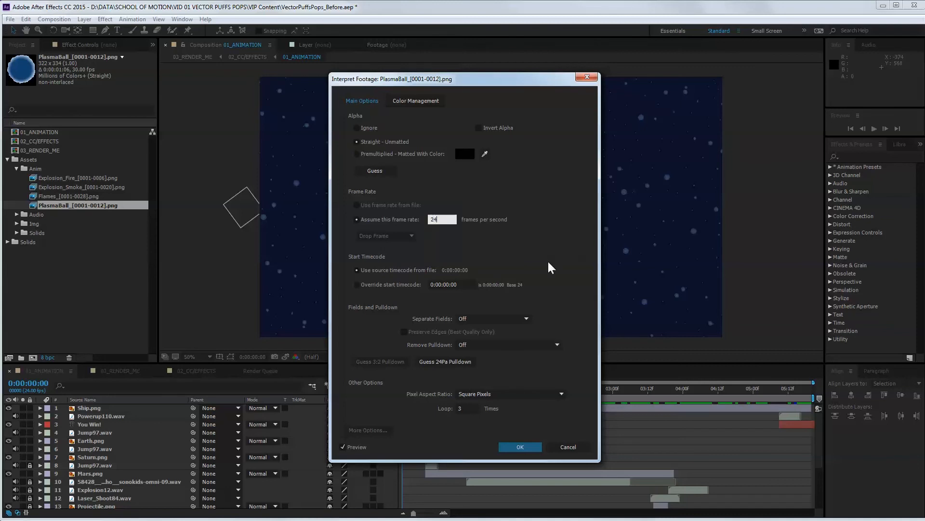
{"action": "left_click", "coordinate": [521, 446]}
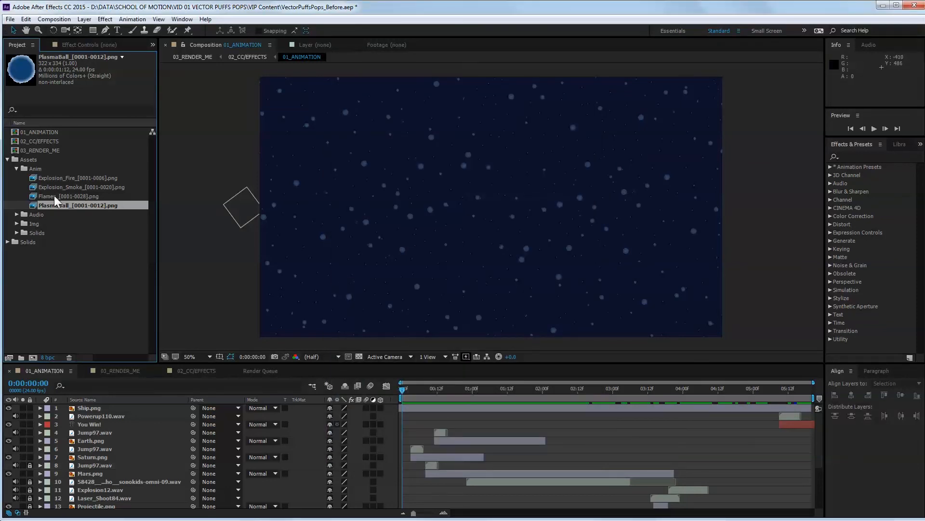
Preview where the planets appear and place the PlasmaBall sequence in the 01_ANIMATION composition near Saturn's location.
{"action": "left_click", "coordinate": [72, 177]}
{"action": "left_click", "coordinate": [404, 390]}
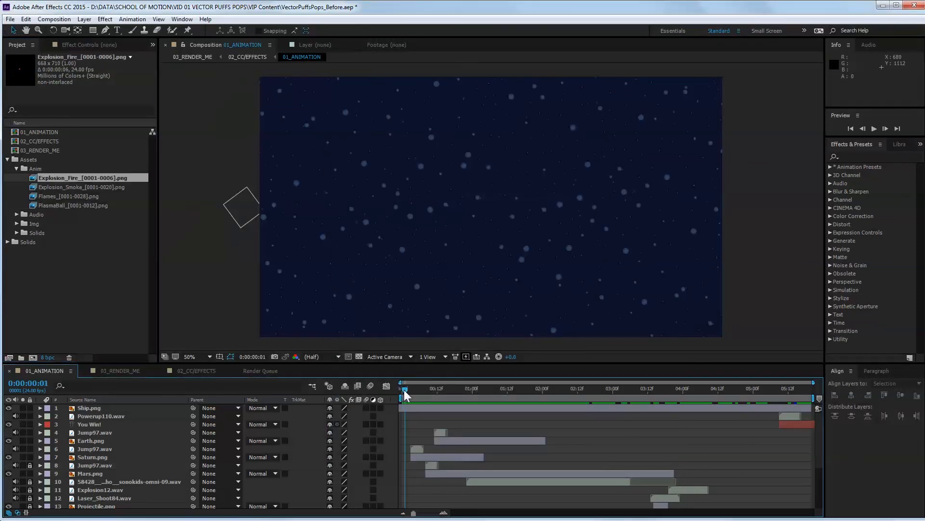
{"action": "left_click_drag", "start_coordinate": [404, 390], "coordinate": [446, 392]}
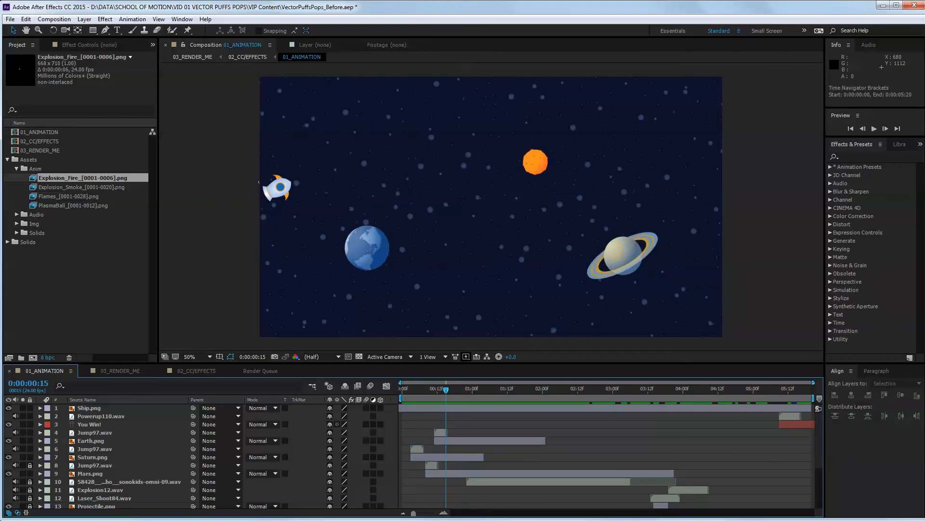
{"action": "left_click", "coordinate": [53, 202]}
{"action": "left_click_drag", "start_coordinate": [450, 390], "coordinate": [407, 391]}
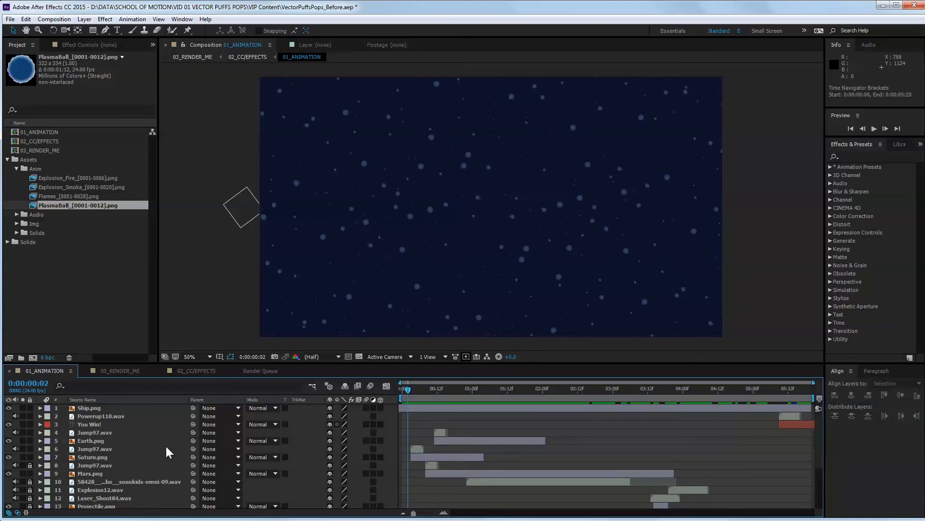
{"action": "left_click_drag", "start_coordinate": [48, 206], "coordinate": [643, 253]}
{"action": "left_click_drag", "start_coordinate": [407, 389], "coordinate": [410, 389]}
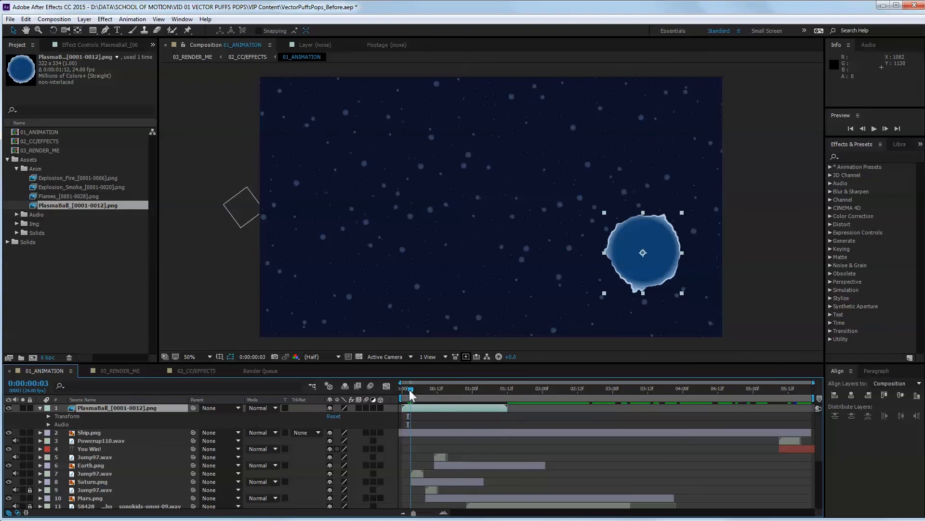
{"action": "left_click", "coordinate": [424, 404]}
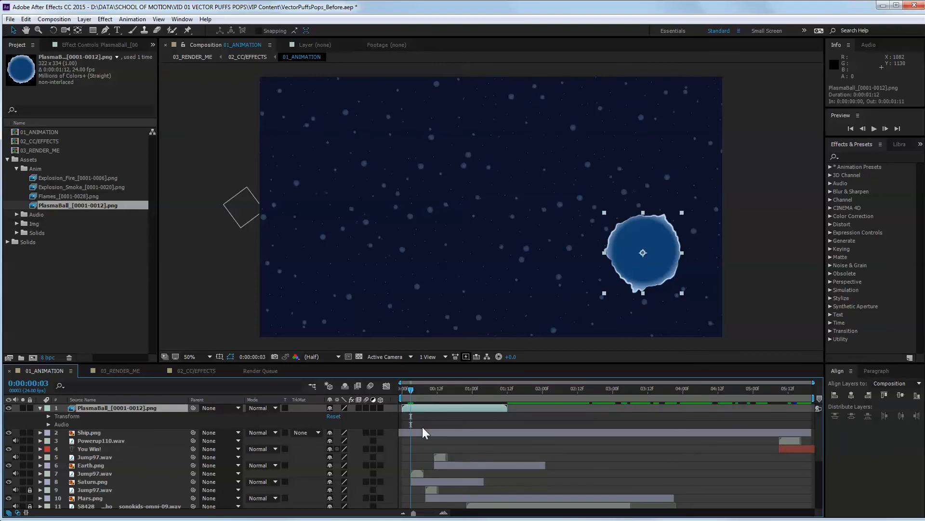
Move the PlasmaBall layer directly below Earth.png and, at 0:00:00:11, shift it left over Saturn to position 1490, 730.
{"action": "left_click_drag", "start_coordinate": [119, 410], "coordinate": [128, 468]}
{"action": "left_click_drag", "start_coordinate": [409, 392], "coordinate": [432, 392]}
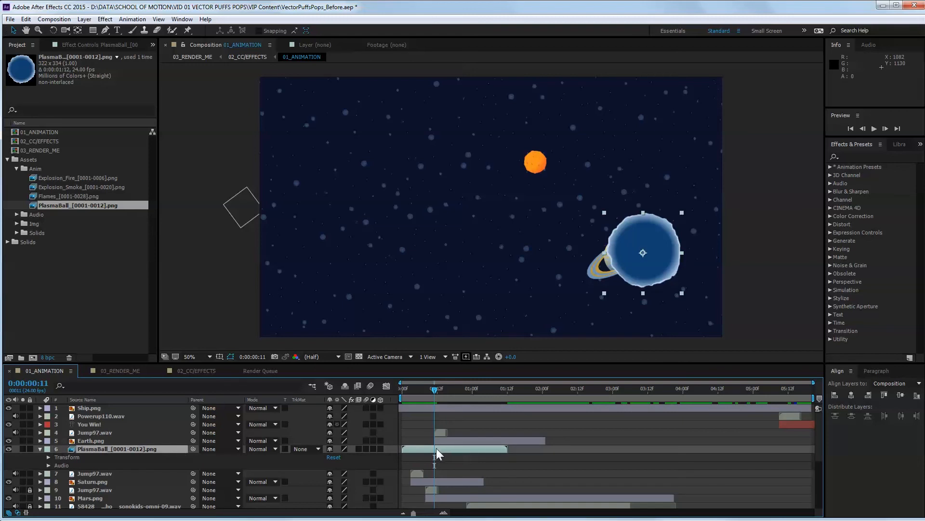
{"action": "key", "text": "shift+Left"}
{"action": "key", "text": "shift+Left"}
{"action": "key", "text": "shift+Left"}
{"action": "key", "text": "shift+Left"}
{"action": "key", "text": "shift+Left"}
{"action": "key", "text": "shift+Left"}
{"action": "key", "text": "shift+Left"}
{"action": "key", "text": "shift+Left"}
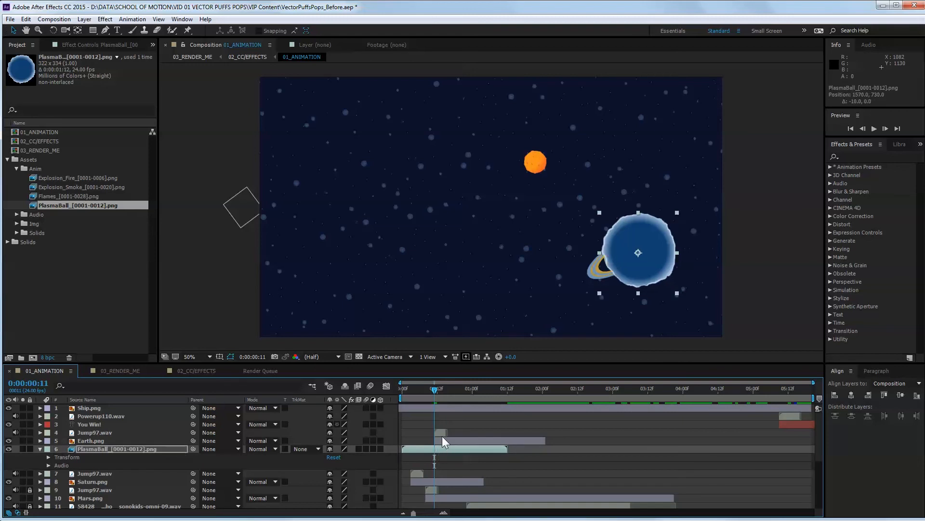
{"action": "key", "text": "shift+Left"}
{"action": "key", "text": "shift+Left"}
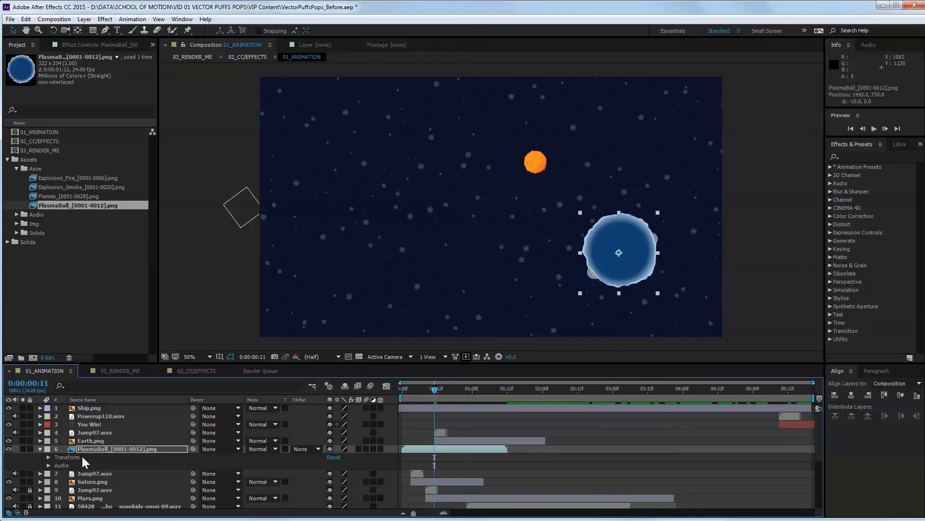
Try a 60% scale on the PlasmaBall layer and settle on 70%.
{"action": "key", "text": "s"}
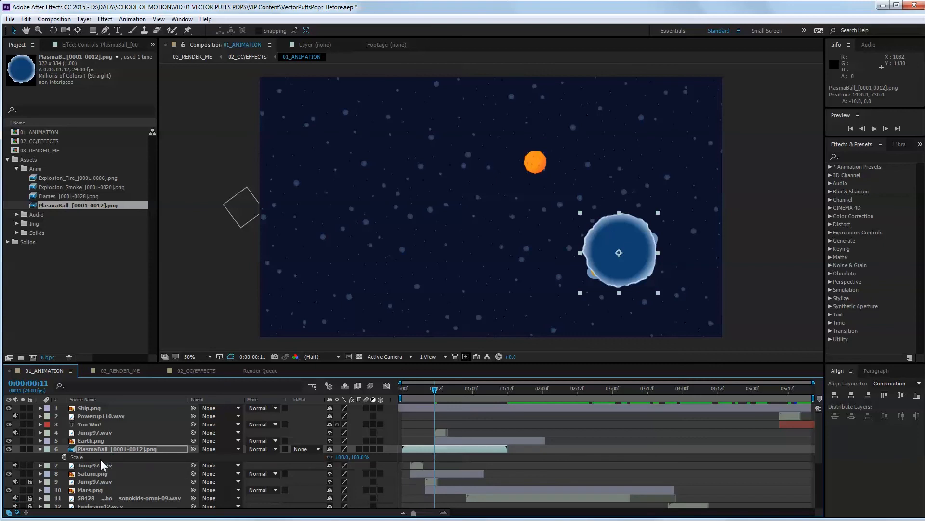
{"action": "left_click", "coordinate": [341, 456]}
{"action": "type", "text": "60"}
{"action": "key", "text": "Return"}
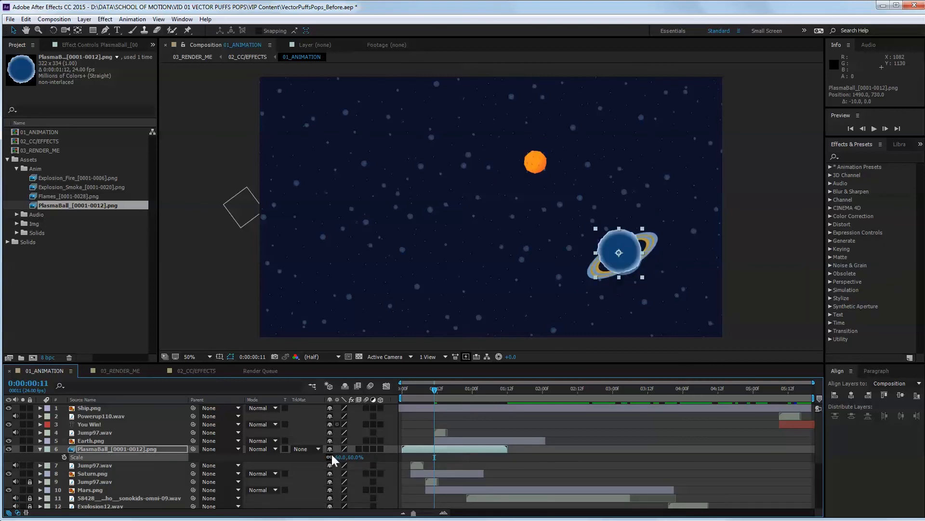
{"action": "left_click", "coordinate": [338, 456]}
{"action": "type", "text": "70"}
{"action": "key", "text": "Return"}
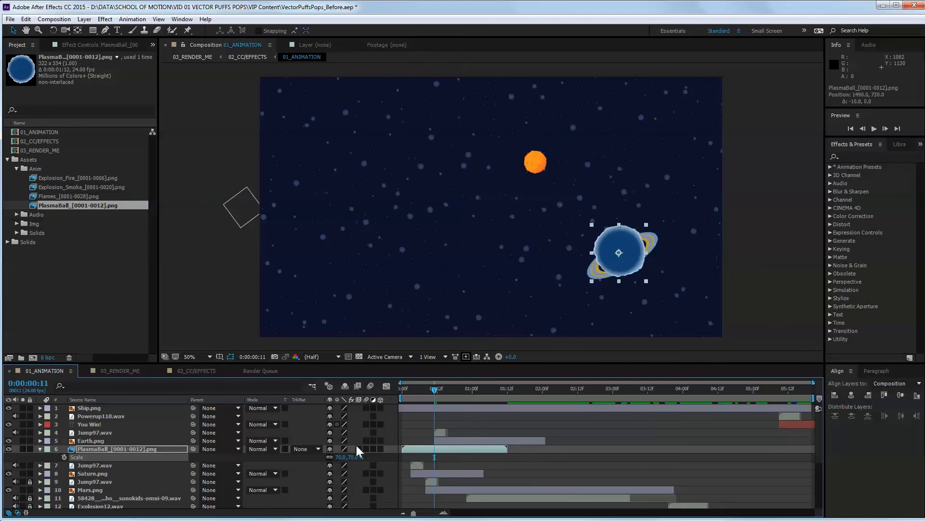
Nudge the PlasmaBall layer over Saturn's body to position 1494, 740 and check the alignment at 0:00:00:07.
{"action": "left_click", "coordinate": [434, 448]}
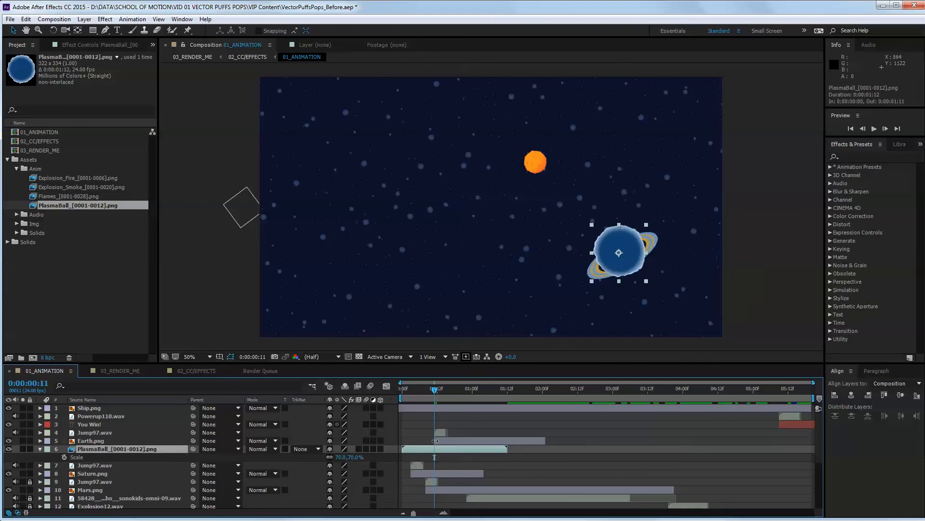
{"action": "key", "text": "Down"}
{"action": "key", "text": "Down"}
{"action": "key", "text": "Down"}
{"action": "key", "text": "Down"}
{"action": "key", "text": "Down"}
{"action": "key", "text": "Right"}
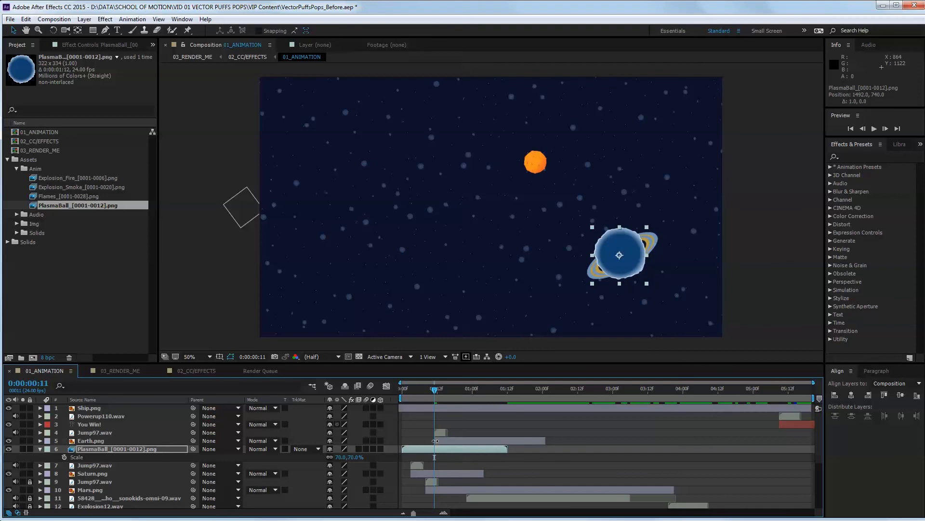
{"action": "key", "text": "Right"}
{"action": "mouse_move", "coordinate": [434, 389]}
{"action": "left_mouse_down"}
{"action": "mouse_move", "coordinate": [396, 381]}
{"action": "mouse_move", "coordinate": [432, 384]}
{"action": "mouse_move", "coordinate": [422, 386]}
{"action": "left_mouse_up"}
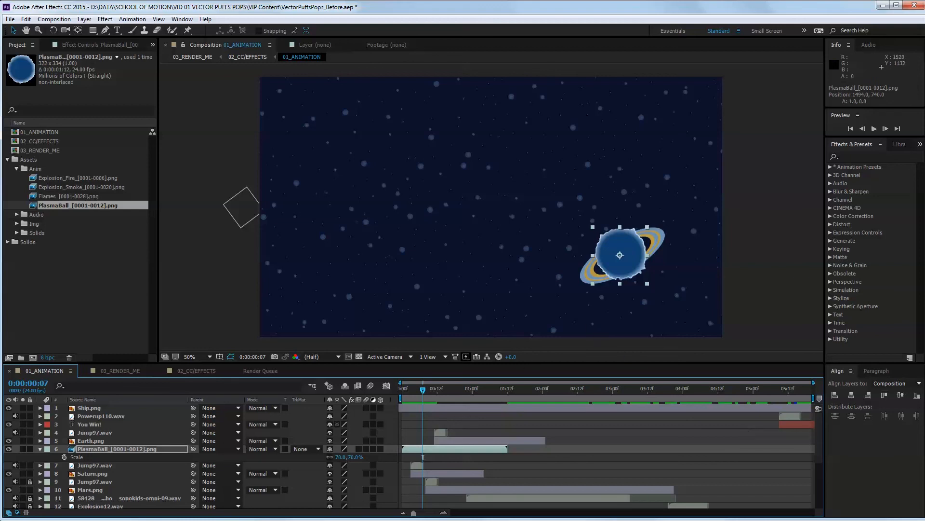
Keyframe the PlasmaBall layer's opacity at 100% on frame 7 and 0% on frame 9.
{"action": "key", "text": "Home"}
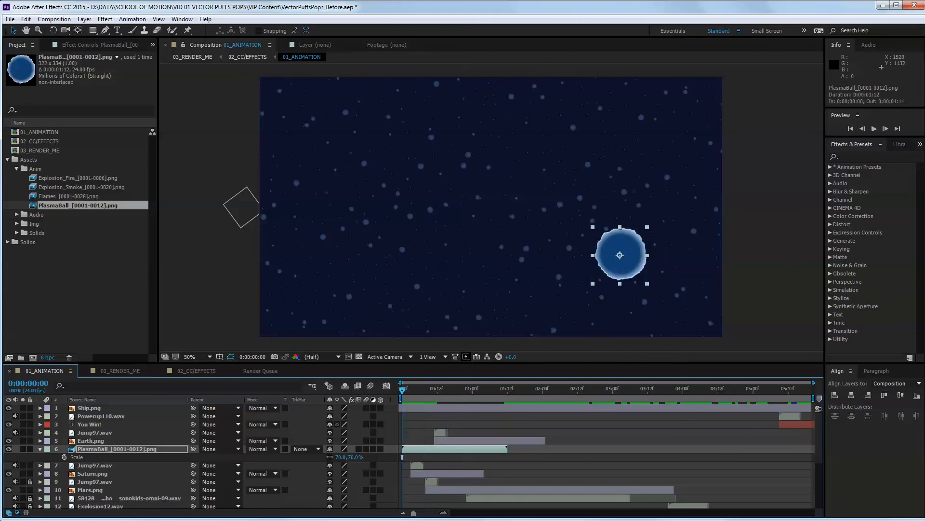
{"action": "key", "text": "t"}
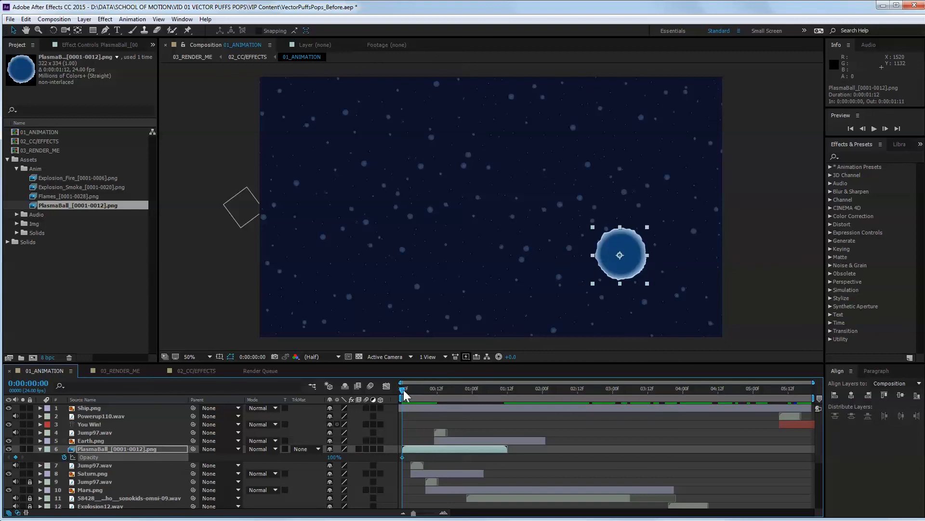
{"action": "key", "text": "ctrl+z"}
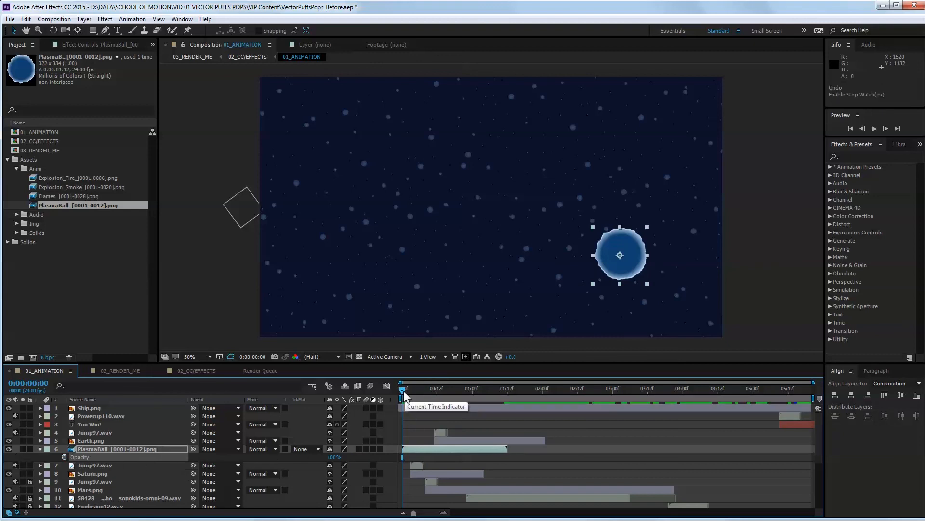
{"action": "left_click_drag", "start_coordinate": [403, 391], "coordinate": [423, 391]}
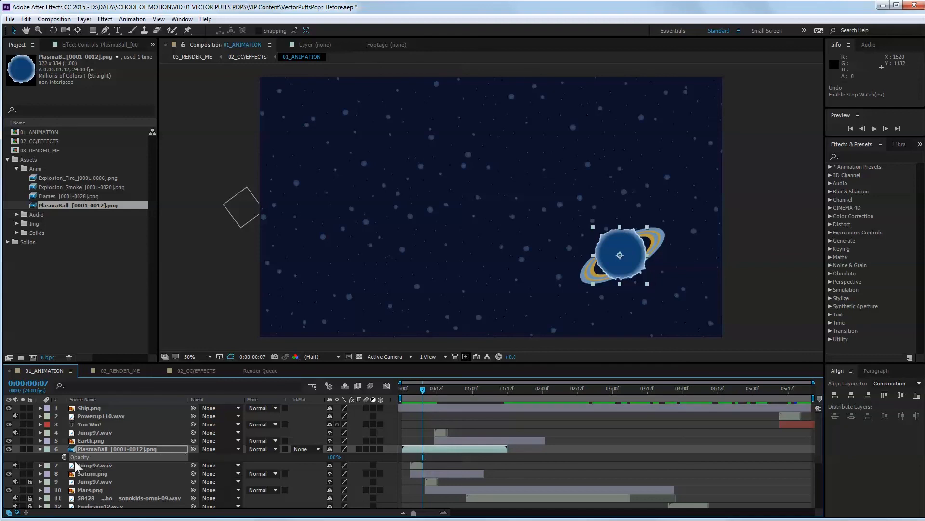
{"action": "key", "text": "alt+shift+t"}
{"action": "left_click_drag", "start_coordinate": [423, 389], "coordinate": [429, 390]}
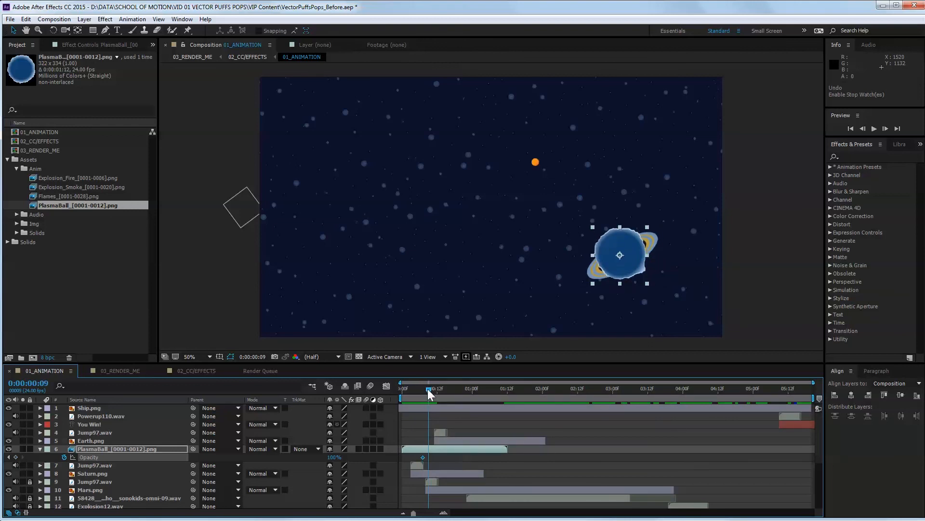
{"action": "left_click", "coordinate": [333, 456]}
{"action": "type", "text": "0"}
{"action": "key", "text": "Return"}
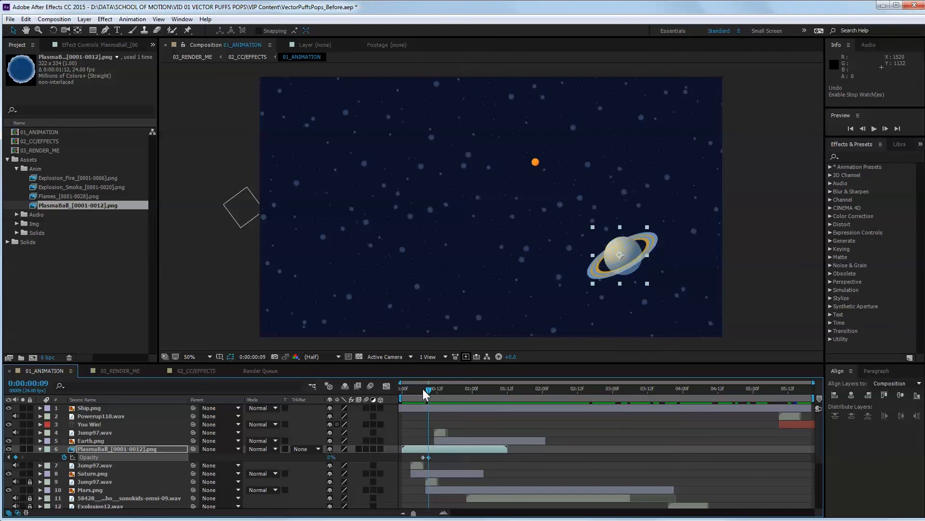
Add opacity keyframes to the PlasmaBall layer of 0% at frame 0 and 100% at frame 2.
{"action": "left_click_drag", "start_coordinate": [424, 390], "coordinate": [401, 391]}
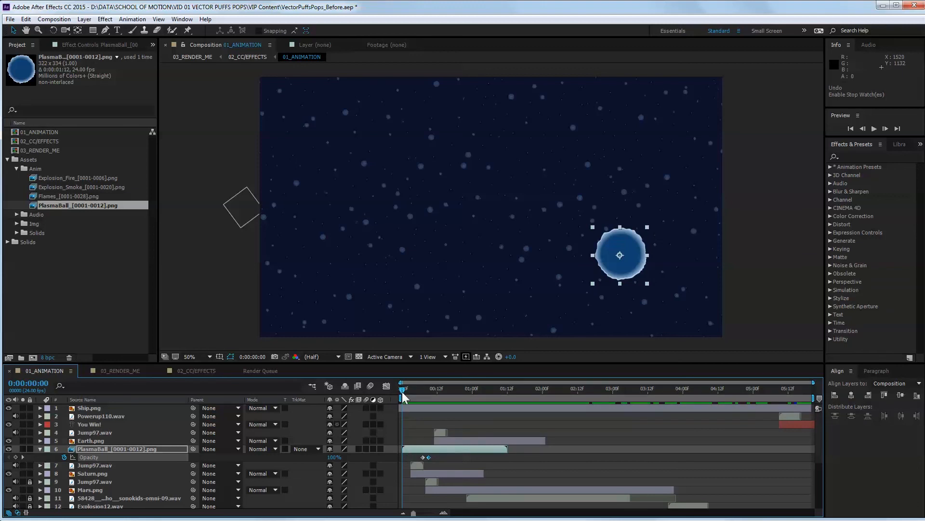
{"action": "left_click", "coordinate": [332, 456]}
{"action": "type", "text": "0"}
{"action": "key", "text": "Return"}
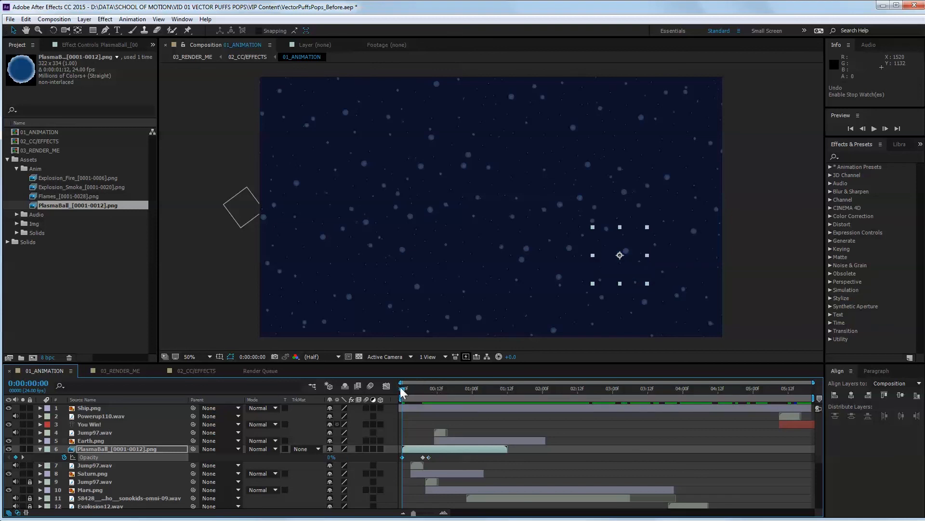
{"action": "left_click_drag", "start_coordinate": [401, 387], "coordinate": [406, 386]}
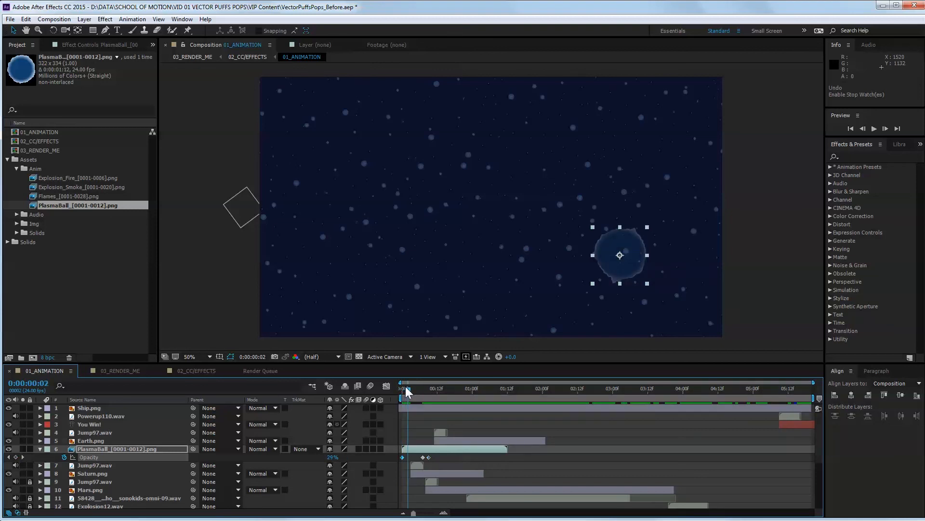
{"action": "left_click", "coordinate": [332, 457]}
{"action": "type", "text": "100"}
{"action": "key", "text": "Return"}
Nudge the PlasmaBall layer to position 1504, 748 so it is centred over Saturn.
{"action": "left_click_drag", "start_coordinate": [400, 389], "coordinate": [422, 389]}
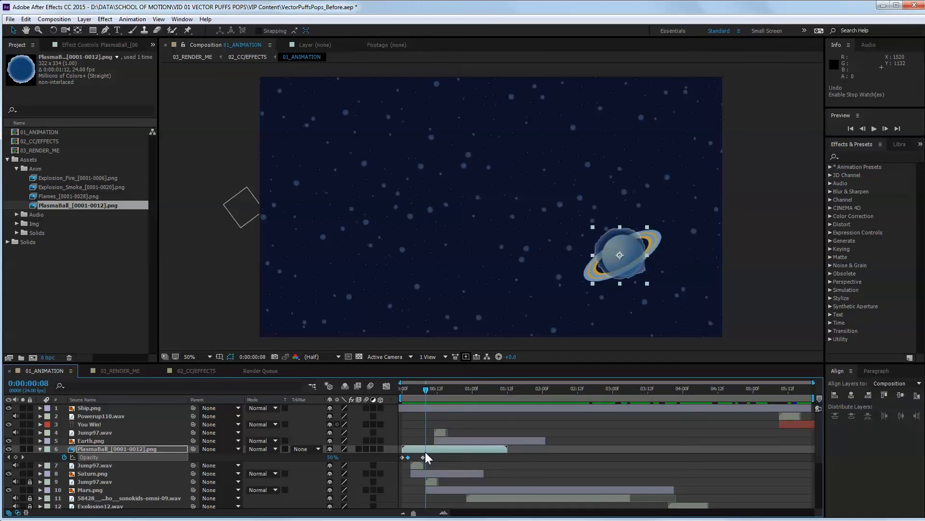
{"action": "key", "text": "Right"}
{"action": "key", "text": "Right"}
{"action": "key", "text": "Right"}
{"action": "key", "text": "Right"}
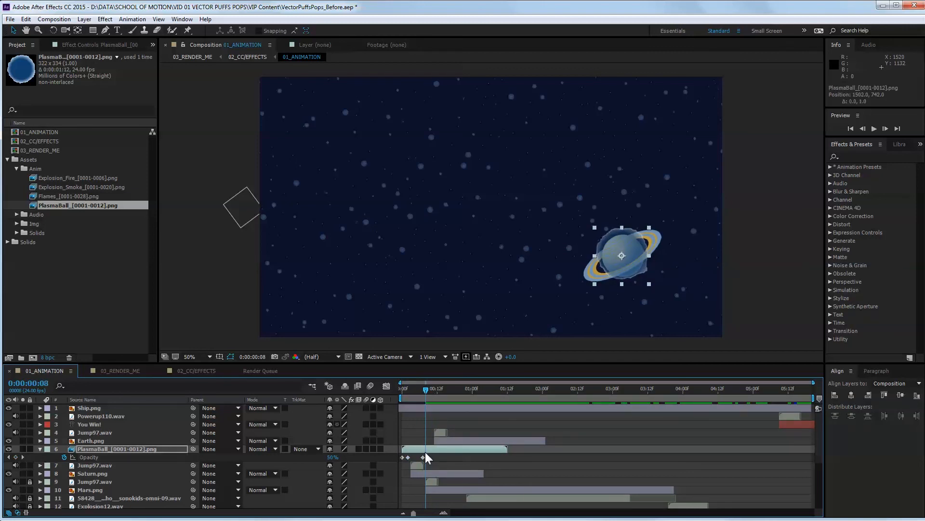
{"action": "key", "text": "Down"}
{"action": "key", "text": "Down"}
{"action": "key", "text": "Down"}
{"action": "key", "text": "Down"}
{"action": "key", "text": "Down"}
{"action": "key", "text": "Right"}
{"action": "key", "text": "Right"}
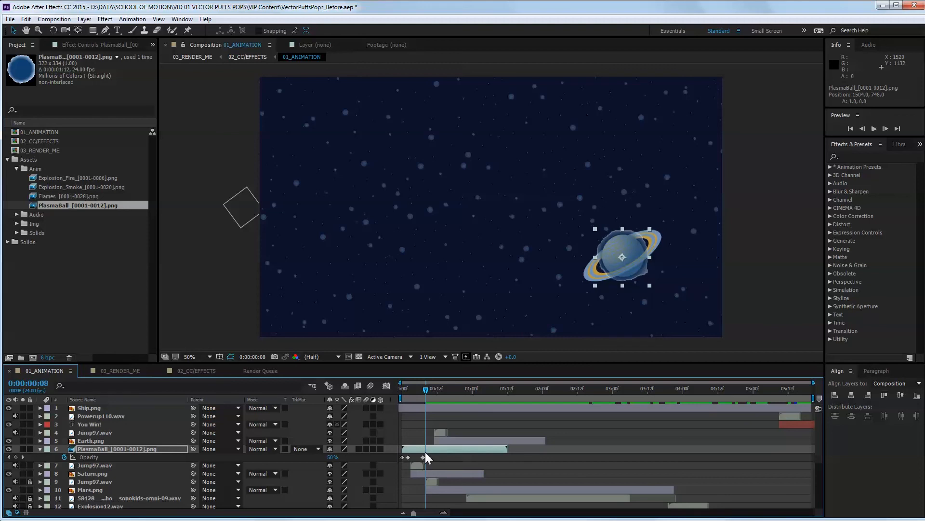
Move the PlasmaBall's last opacity keyframe to frame 10 and preview the animation from the start.
{"action": "mouse_move", "coordinate": [429, 389]}
{"action": "left_mouse_down"}
{"action": "mouse_move", "coordinate": [403, 389]}
{"action": "mouse_move", "coordinate": [464, 383]}
{"action": "mouse_move", "coordinate": [405, 380]}
{"action": "mouse_move", "coordinate": [452, 377]}
{"action": "mouse_move", "coordinate": [430, 381]}
{"action": "left_mouse_up"}
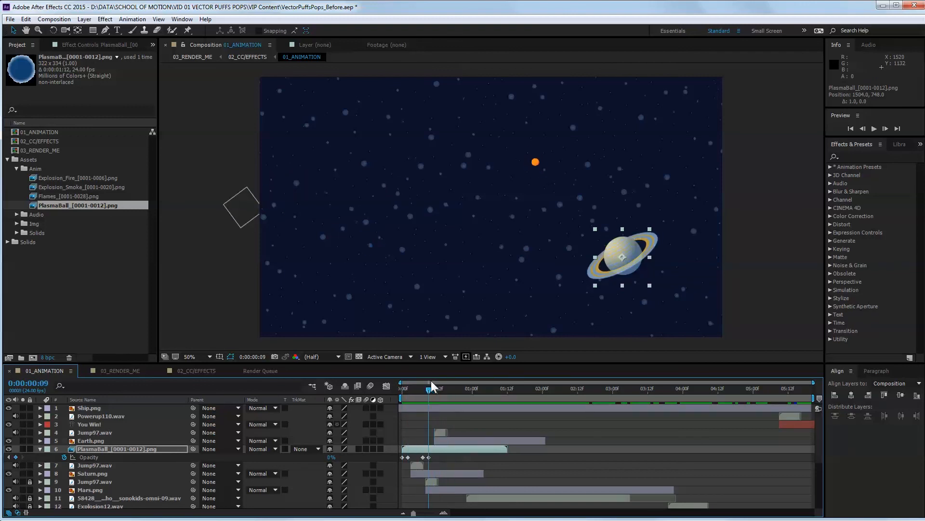
{"action": "left_click_drag", "start_coordinate": [429, 457], "coordinate": [432, 456]}
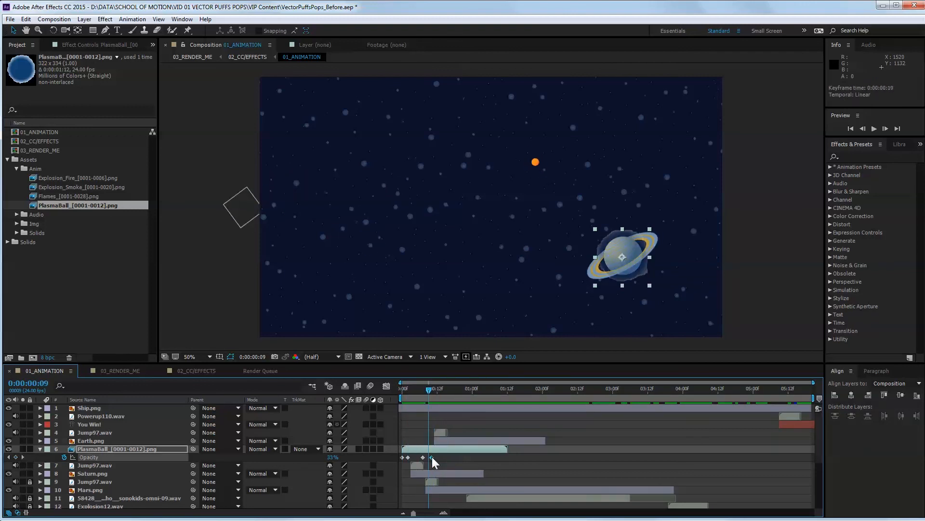
{"action": "left_click_drag", "start_coordinate": [430, 388], "coordinate": [400, 381]}
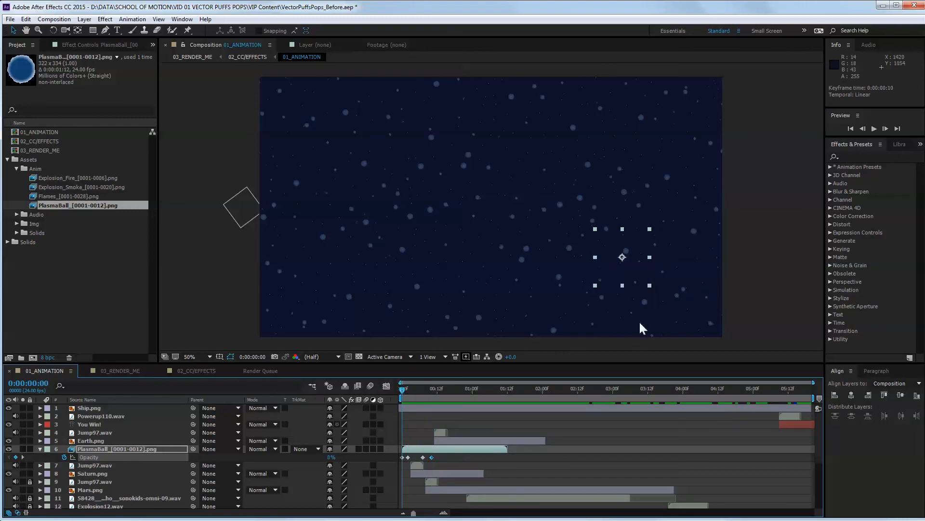
{"action": "left_click", "coordinate": [876, 129]}
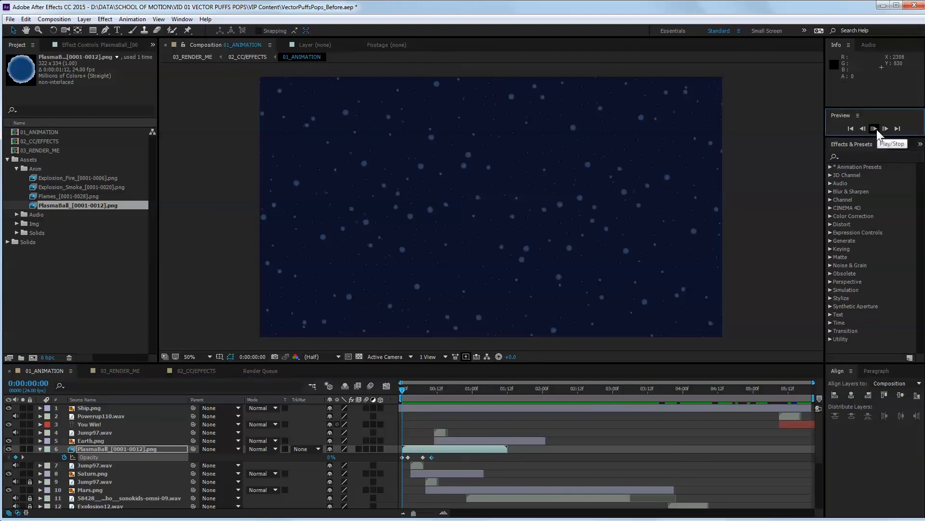
{"action": "left_click", "coordinate": [877, 128]}
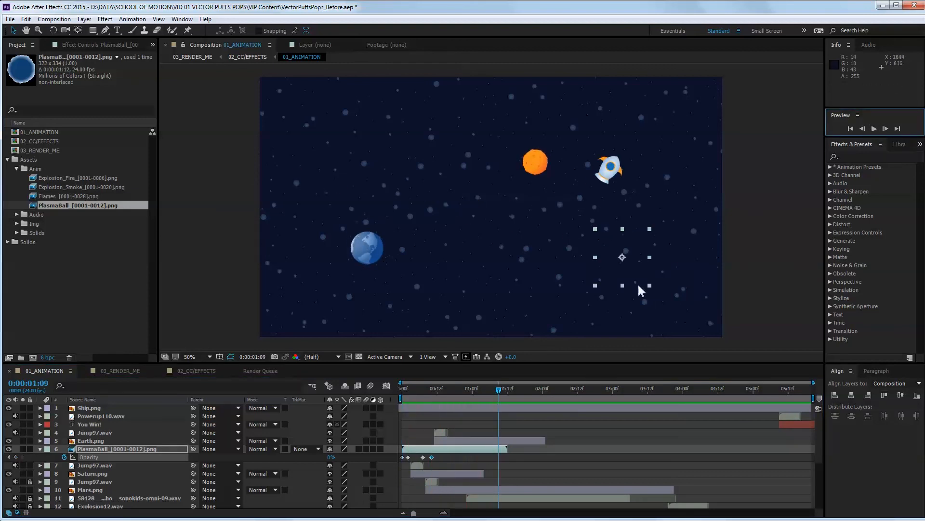
{"action": "left_click", "coordinate": [501, 385]}
{"action": "left_click_drag", "start_coordinate": [500, 386], "coordinate": [389, 388]}
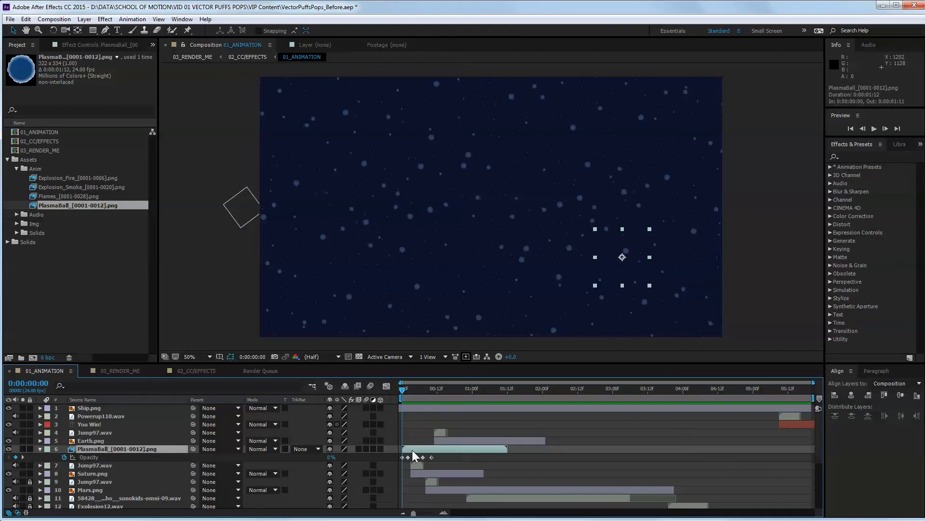
Copy the PlasmaBall layer, paste it above Earth's Jump97.wav layer and shift the copy to start at frame 8.
{"action": "key", "text": "ctrl+c"}
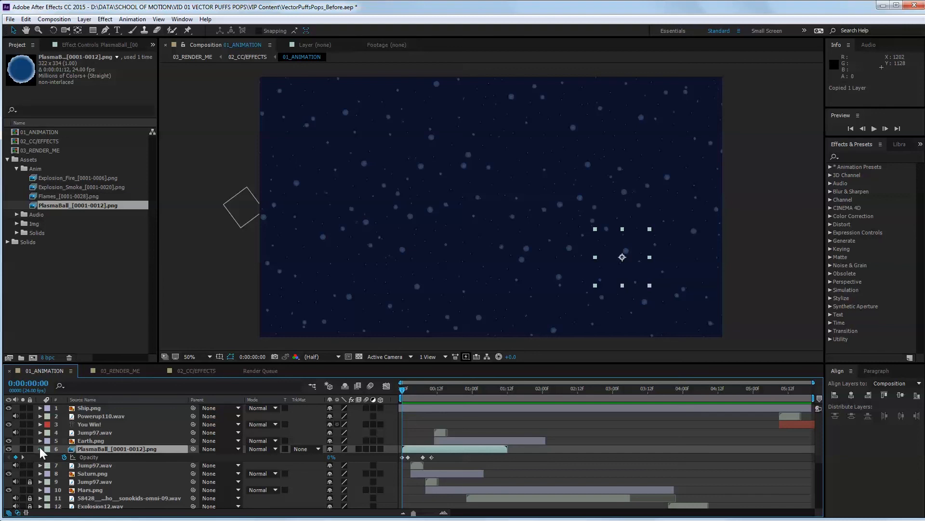
{"action": "left_click", "coordinate": [39, 448]}
{"action": "left_click", "coordinate": [97, 440]}
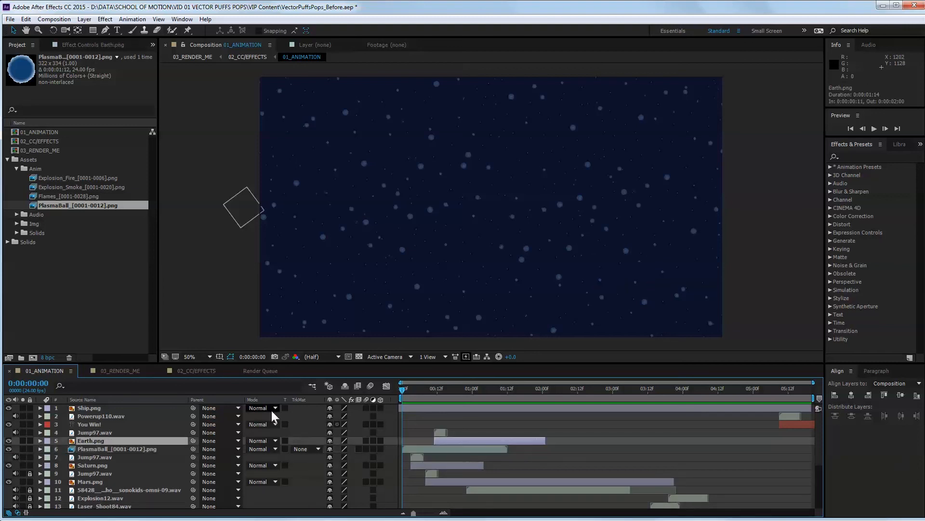
{"action": "left_click", "coordinate": [410, 424]}
{"action": "left_click", "coordinate": [438, 433]}
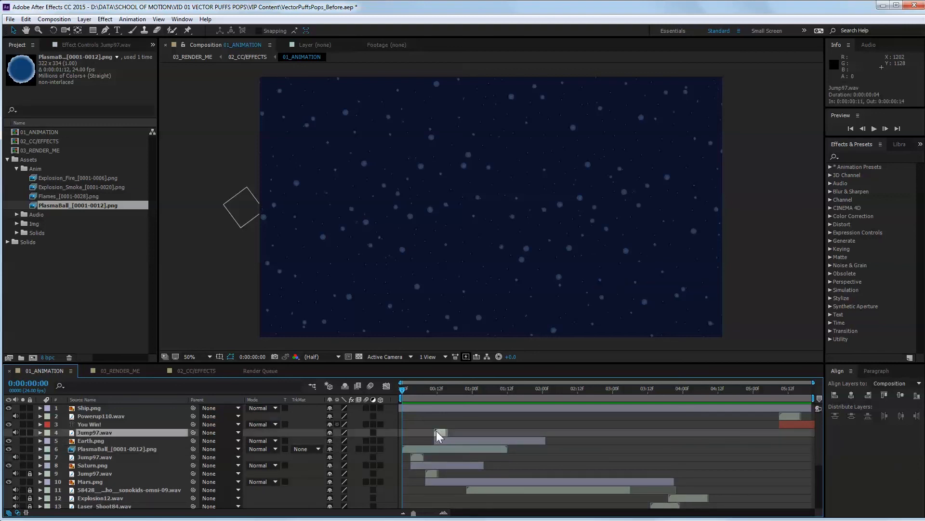
{"action": "key", "text": "ctrl+v"}
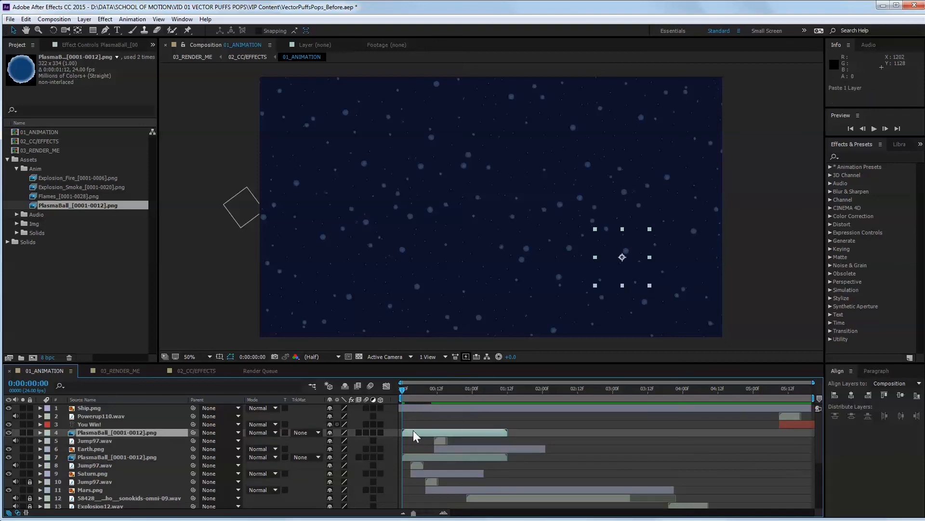
{"action": "left_click_drag", "start_coordinate": [413, 430], "coordinate": [436, 429]}
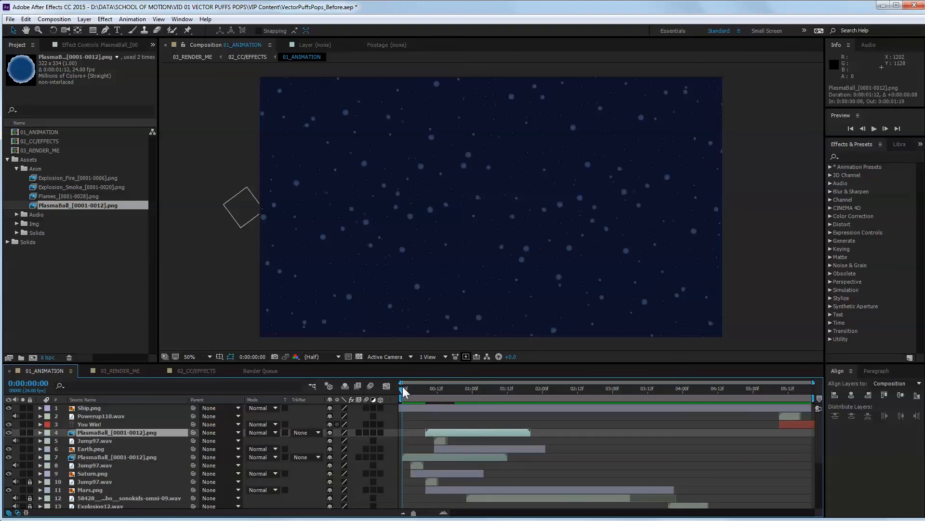
Trim the end of Saturn's PlasmaBall layer to frame 10, where its opacity fade finishes.
{"action": "left_click_drag", "start_coordinate": [403, 389], "coordinate": [438, 389]}
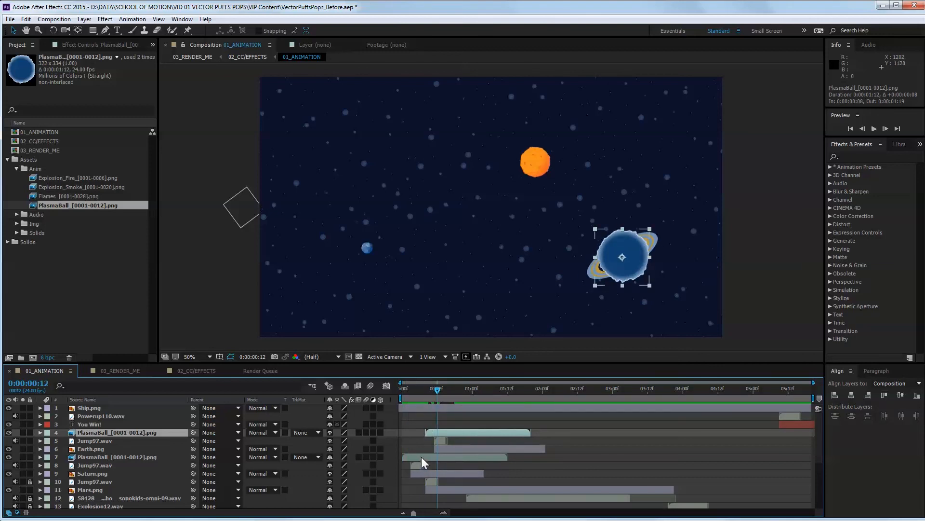
{"action": "left_click", "coordinate": [421, 456]}
{"action": "left_click", "coordinate": [40, 457]}
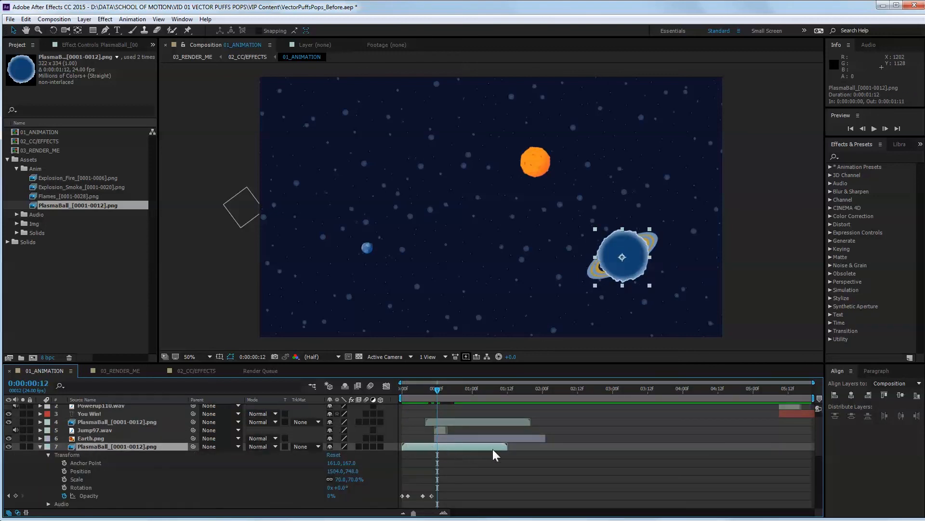
{"action": "left_click_drag", "start_coordinate": [507, 447], "coordinate": [436, 439]}
{"action": "mouse_move", "coordinate": [439, 393]}
{"action": "left_mouse_down"}
{"action": "mouse_move", "coordinate": [423, 392]}
{"action": "mouse_move", "coordinate": [433, 394]}
{"action": "left_mouse_up"}
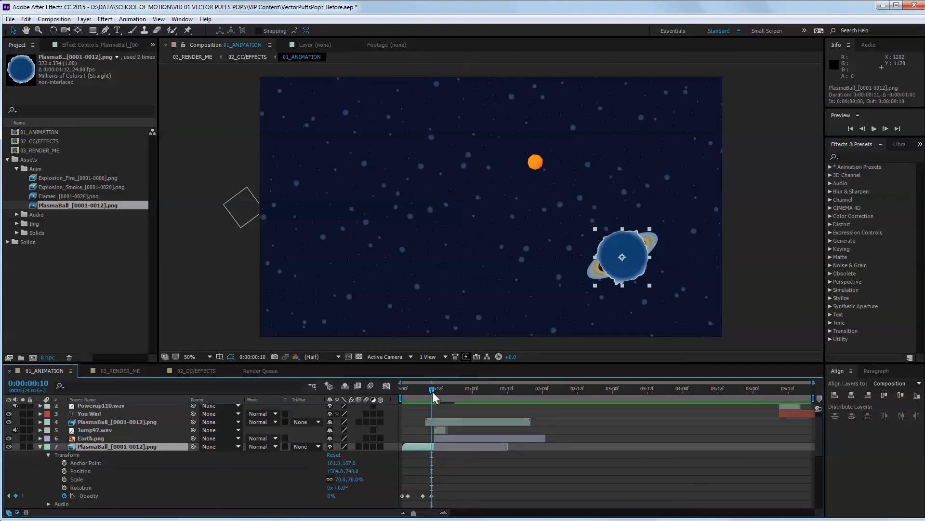
Reveal the copied PlasmaBall layer's opacity keyframes and trim the layer's end to frame 18.
{"action": "left_click", "coordinate": [455, 422]}
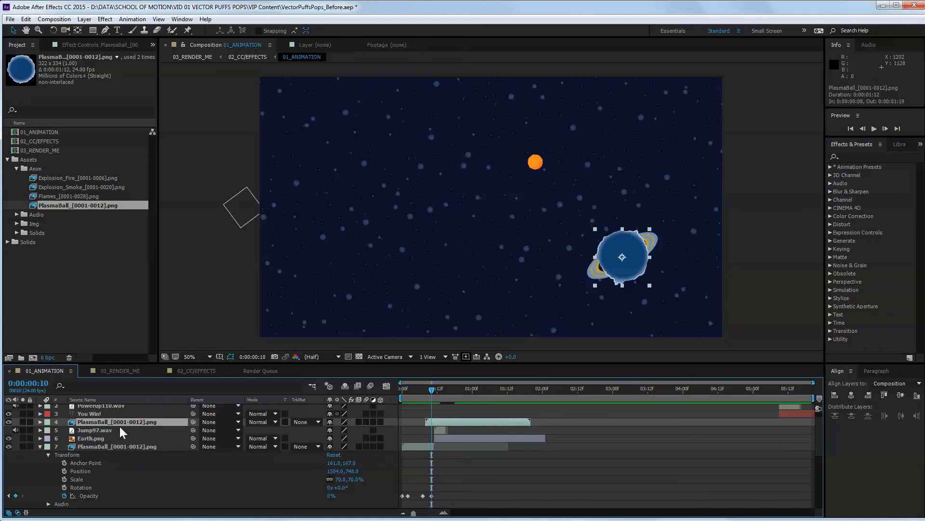
{"action": "key", "text": "t"}
{"action": "left_click_drag", "start_coordinate": [533, 422], "coordinate": [457, 419]}
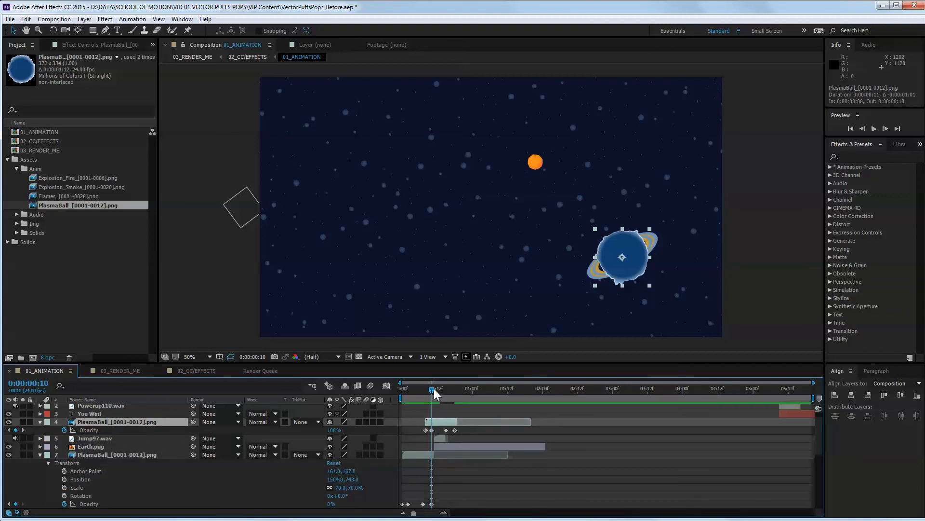
Move the copied PlasmaBall from Saturn onto Earth, at position 444, 708.
{"action": "left_click_drag", "start_coordinate": [434, 389], "coordinate": [447, 387]}
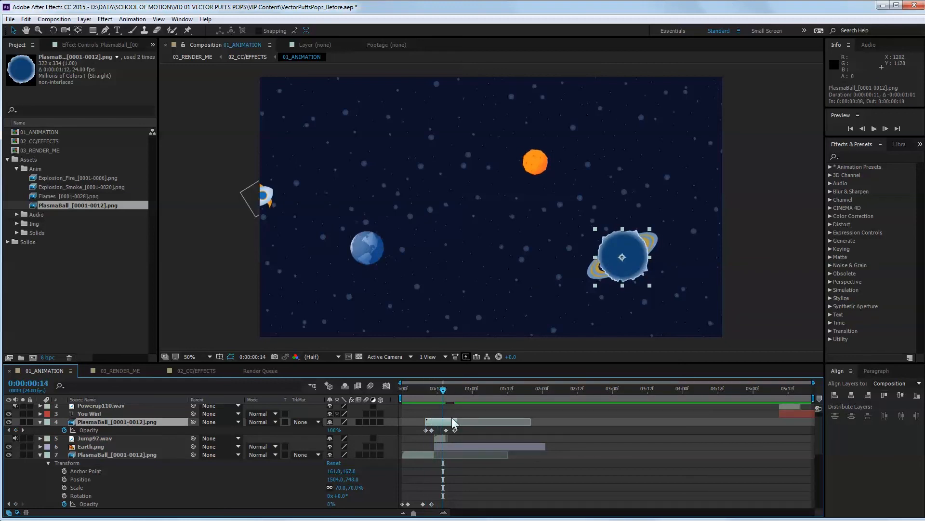
{"action": "key", "text": "shift+Left"}
{"action": "key", "text": "shift+Left"}
{"action": "key", "text": "shift+Left"}
{"action": "key", "text": "shift+Left"}
{"action": "key", "text": "shift+Left"}
{"action": "key", "text": "shift+Left"}
{"action": "key", "text": "shift+Left"}
{"action": "key", "text": "shift+Left"}
{"action": "key", "text": "shift+Left"}
{"action": "key", "text": "shift+Left"}
{"action": "key", "text": "shift+Left"}
{"action": "key", "text": "shift+Left"}
{"action": "key", "text": "shift+Left"}
{"action": "key", "text": "shift+Left"}
{"action": "key", "text": "shift+Left"}
{"action": "key", "text": "shift+Left"}
{"action": "key", "text": "shift+Left"}
{"action": "key", "text": "shift+Left"}
{"action": "key", "text": "shift+Left"}
{"action": "key", "text": "shift+Left"}
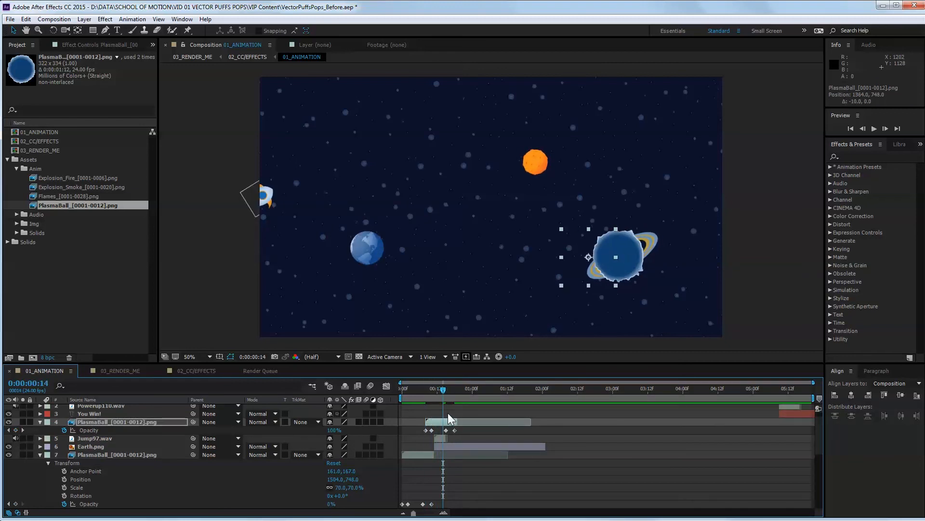
{"action": "key", "text": "shift+Left"}
{"action": "key", "text": "shift+Left"}
{"action": "key", "text": "shift+Left"}
{"action": "key", "text": "shift+Left"}
{"action": "key", "text": "shift+Left"}
{"action": "key", "text": "shift+Left"}
{"action": "key", "text": "shift+Left"}
{"action": "key", "text": "shift+Left"}
{"action": "key", "text": "shift+Left"}
{"action": "key", "text": "shift+Left"}
{"action": "key", "text": "shift+Left"}
{"action": "key", "text": "shift+Left"}
{"action": "key", "text": "shift+Left"}
{"action": "key", "text": "shift+Left"}
{"action": "key", "text": "shift+Left"}
{"action": "key", "text": "shift+Left"}
{"action": "key", "text": "shift+Left"}
{"action": "key", "text": "shift+Left"}
{"action": "key", "text": "shift+Left"}
{"action": "key", "text": "shift+Left"}
{"action": "key", "text": "shift+Left"}
{"action": "key", "text": "shift+Left"}
{"action": "key", "text": "shift+Up"}
{"action": "key", "text": "shift+Up"}
{"action": "key", "text": "shift+Up"}
{"action": "key", "text": "shift+Up"}
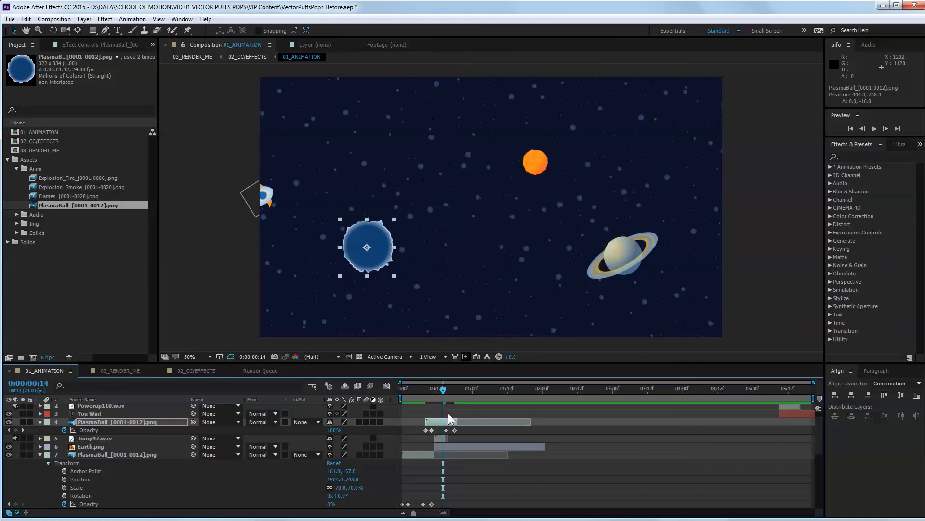
Fine-tune the copied PlasmaBall's position over Earth to 442, 714.
{"action": "left_click_drag", "start_coordinate": [446, 387], "coordinate": [450, 388]}
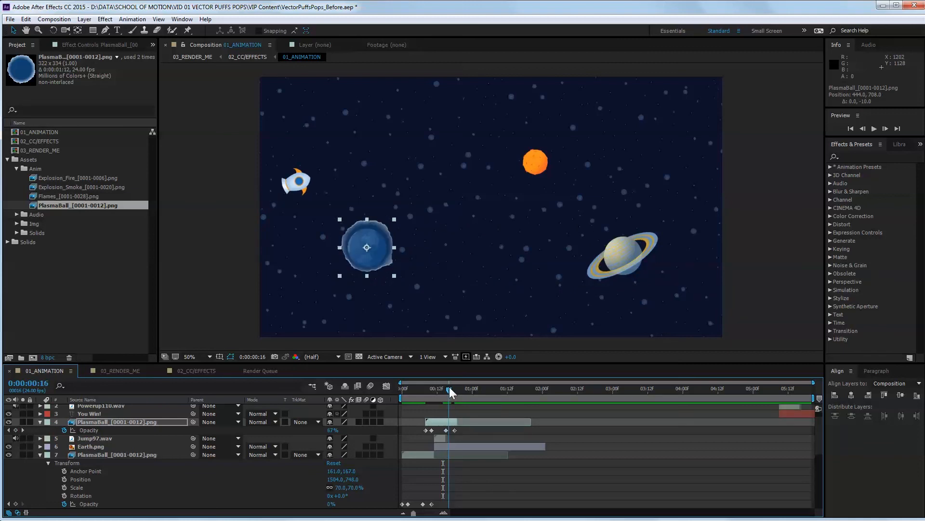
{"action": "key", "text": "Left"}
{"action": "key", "text": "Left"}
{"action": "key", "text": "Down"}
{"action": "key", "text": "Down"}
{"action": "key", "text": "Down"}
{"action": "key", "text": "Down"}
{"action": "key", "text": "Down"}
{"action": "key", "text": "Down"}
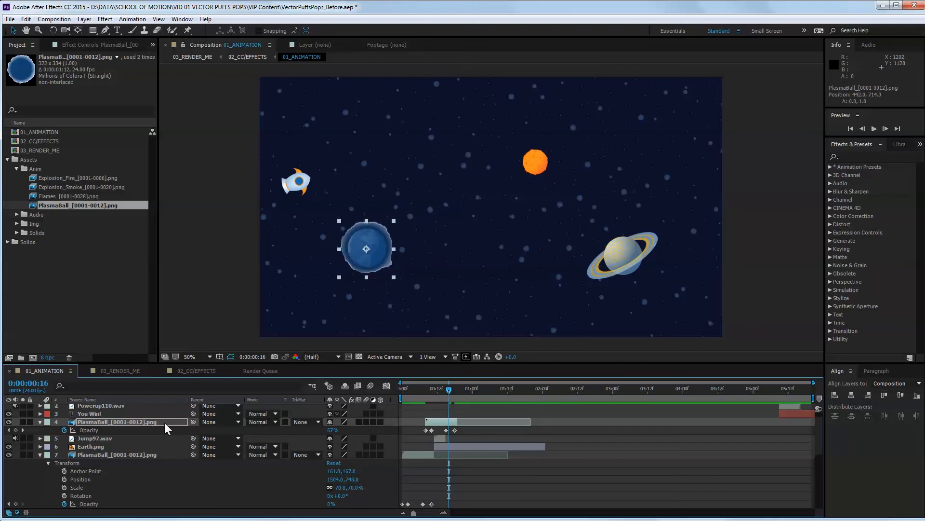
Scale Earth's PlasmaBall layer to 60% so it fits around the planet.
{"action": "key", "text": "s"}
{"action": "left_click", "coordinate": [355, 429]}
{"action": "type", "text": "55"}
{"action": "key", "text": "Return"}
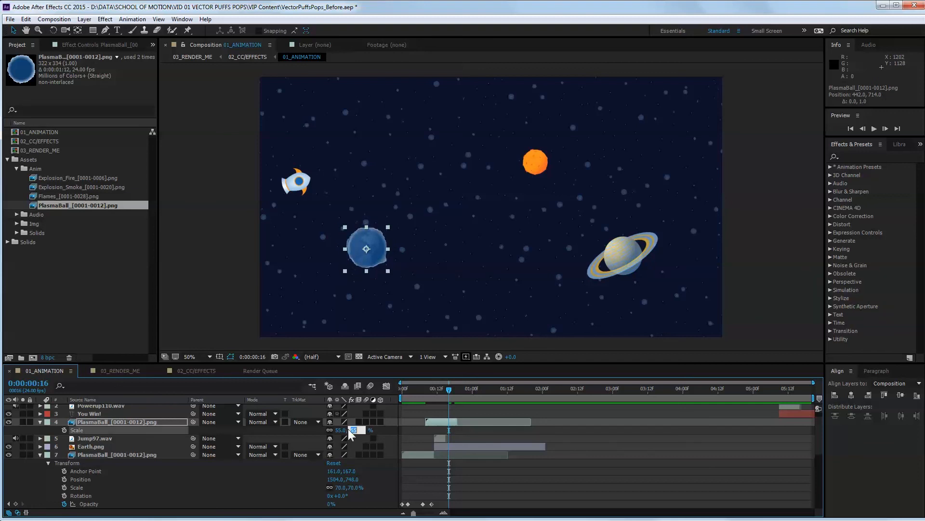
{"action": "left_click", "coordinate": [348, 429]}
{"action": "type", "text": "60"}
{"action": "key", "text": "Return"}
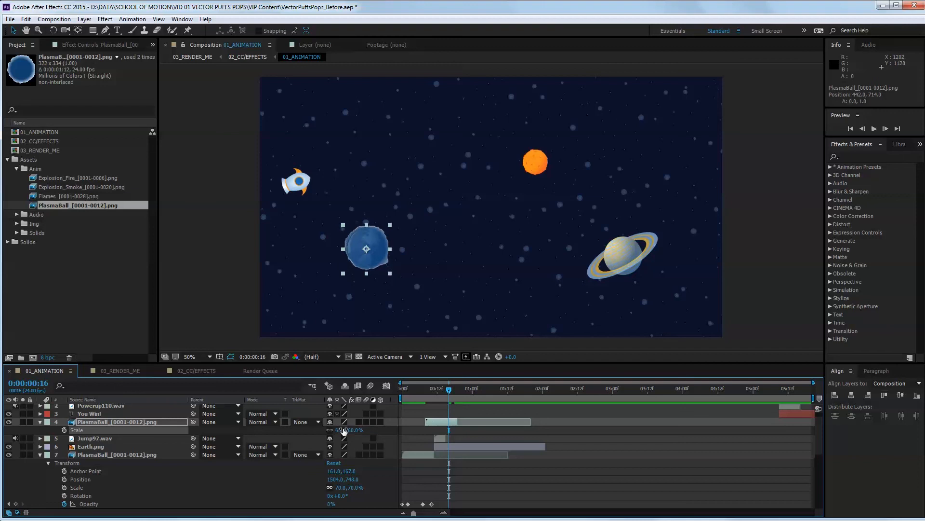
Copy Earth's PlasmaBall layer and collapse the properties of both existing PlasmaBall layers.
{"action": "mouse_move", "coordinate": [448, 388]}
{"action": "left_mouse_down"}
{"action": "mouse_move", "coordinate": [405, 388]}
{"action": "mouse_move", "coordinate": [465, 383]}
{"action": "mouse_move", "coordinate": [454, 384]}
{"action": "left_mouse_up"}
{"action": "left_click", "coordinate": [443, 423]}
{"action": "key", "text": "ctrl+c"}
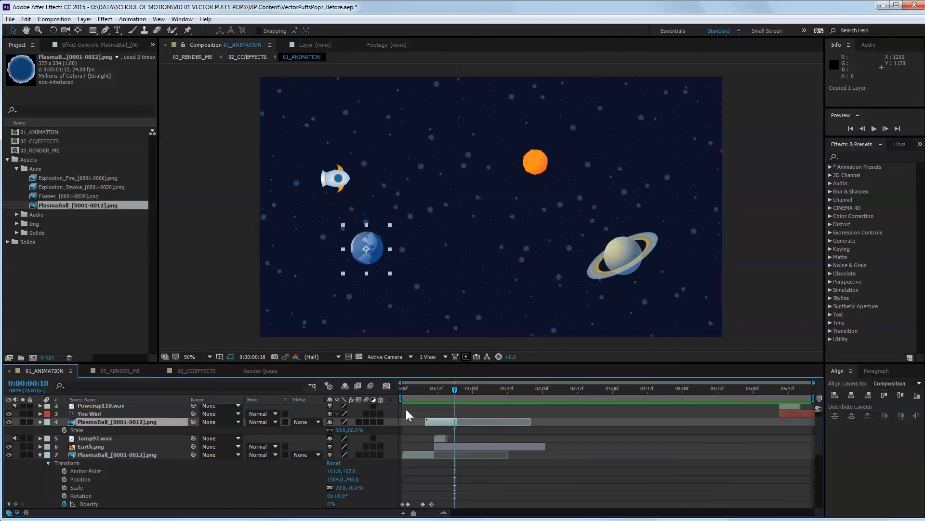
{"action": "scroll", "coordinate": [395, 419], "scroll_direction": "up", "scroll_amount": 1}
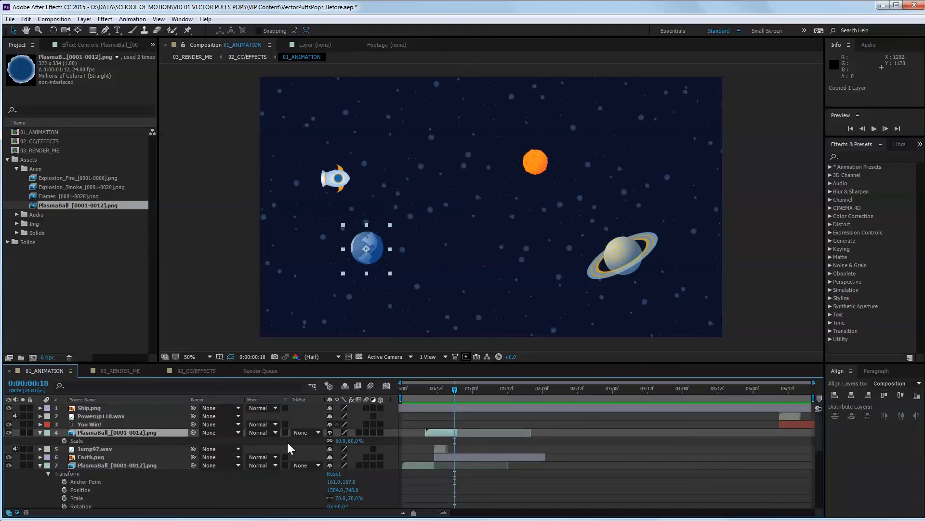
{"action": "left_click", "coordinate": [40, 432]}
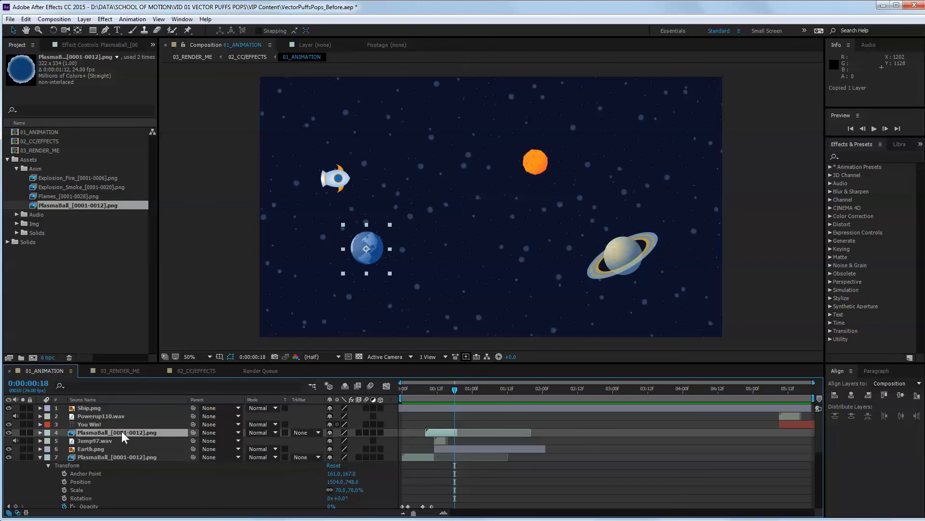
{"action": "left_click", "coordinate": [41, 457]}
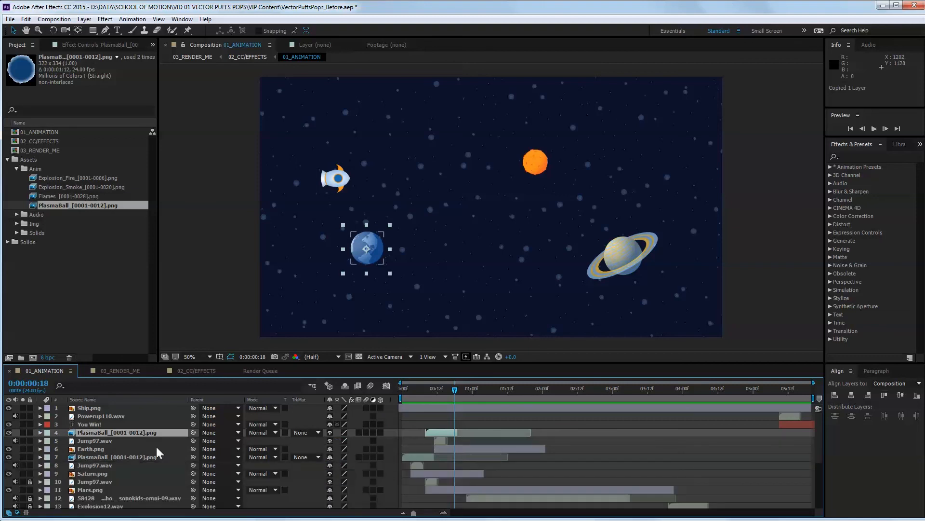
Paste the copied PlasmaBall layer and place it directly beneath Saturn.png, above the Jump97.wav layer that precedes Mars.png.
{"action": "left_click", "coordinate": [97, 472]}
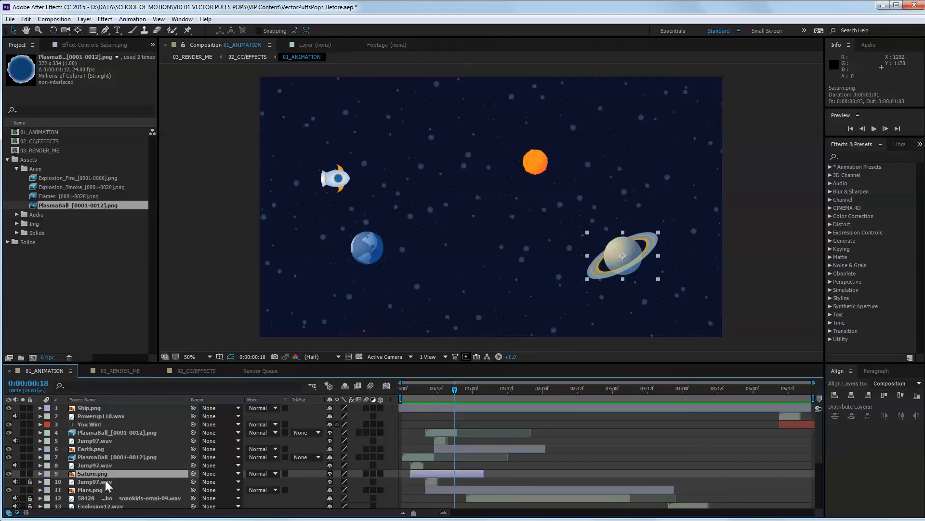
{"action": "left_click", "coordinate": [97, 489]}
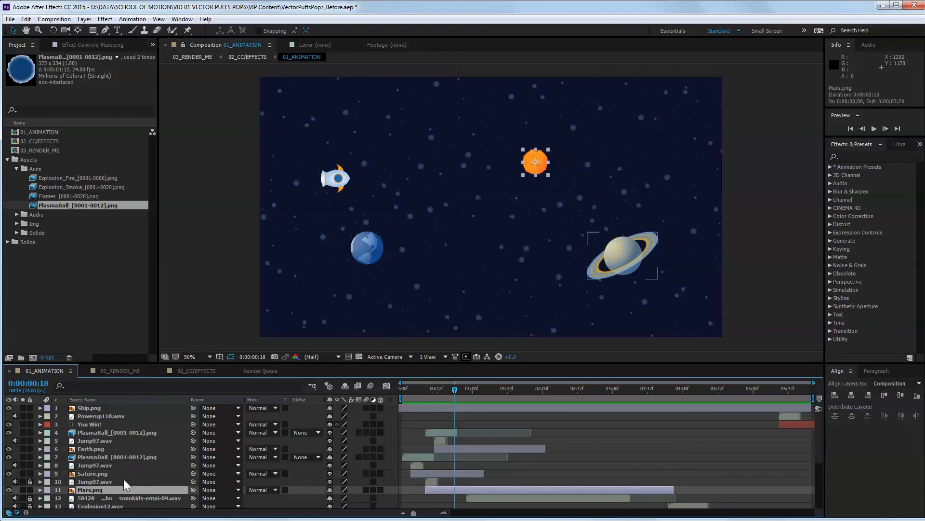
{"action": "left_click", "coordinate": [96, 482]}
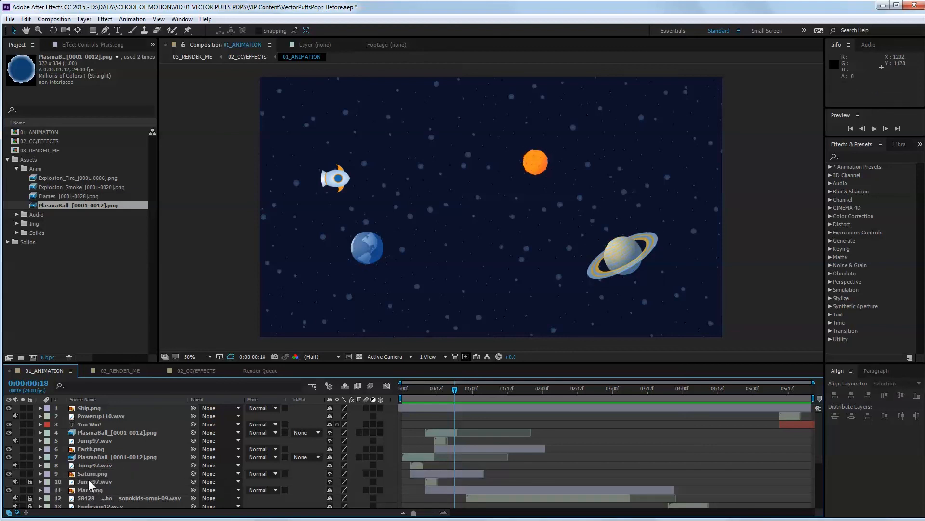
{"action": "key", "text": "ctrl+v"}
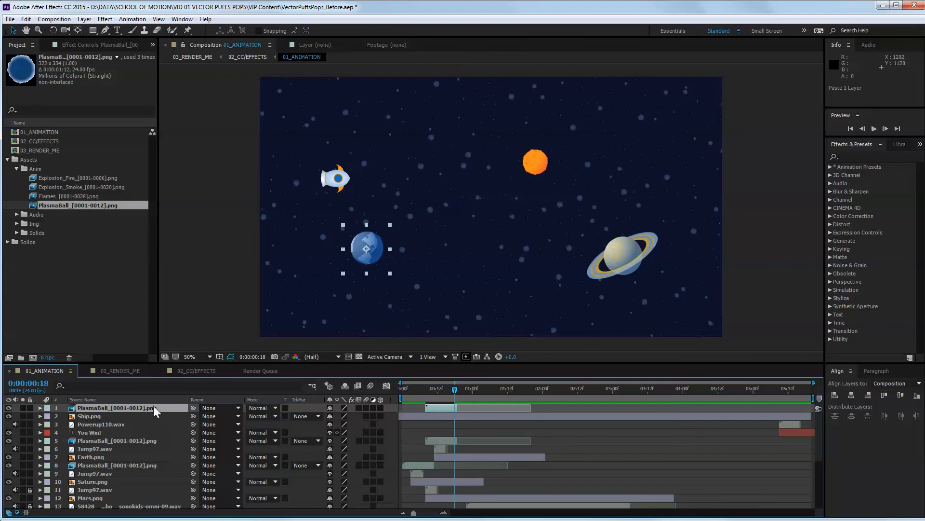
{"action": "left_click_drag", "start_coordinate": [153, 406], "coordinate": [148, 487]}
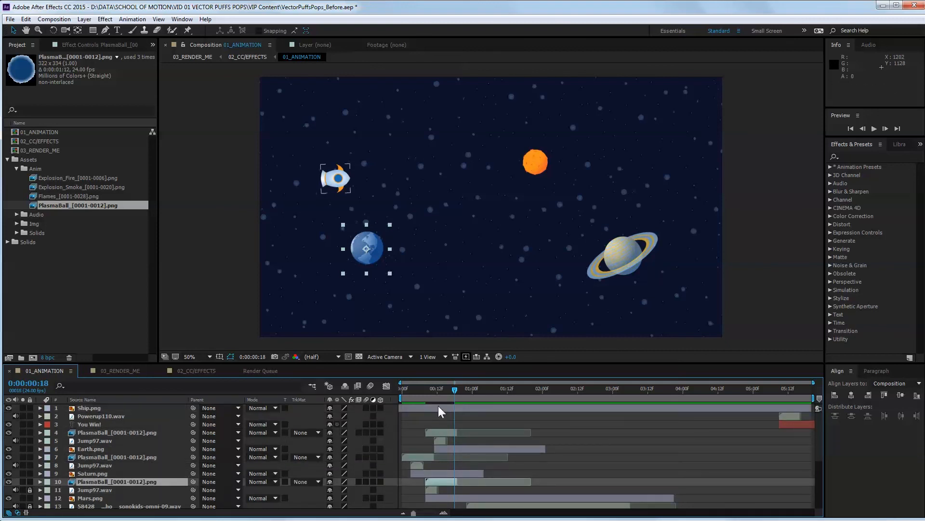
Shift the new PlasmaBall layer earlier in time so it runs from frame 5 to frame 15.
{"action": "left_click_drag", "start_coordinate": [438, 484], "coordinate": [433, 482]}
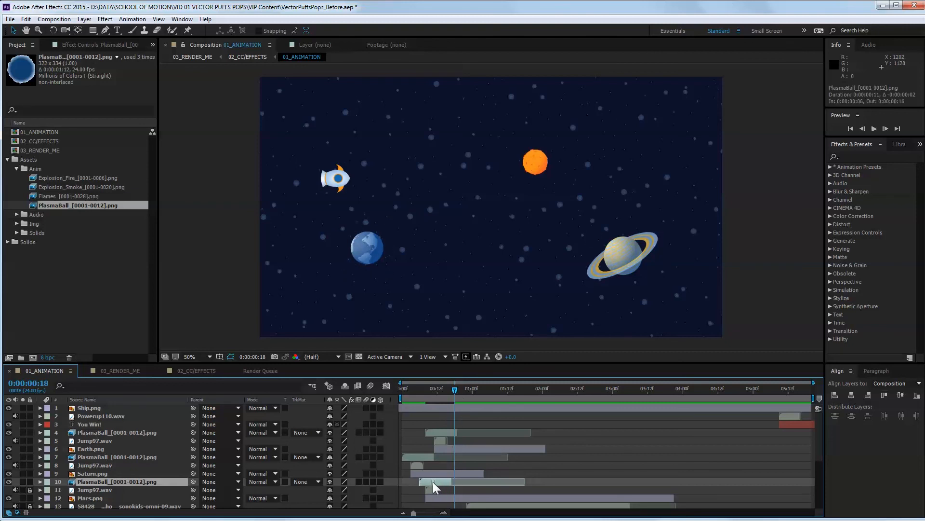
{"action": "left_click_drag", "start_coordinate": [453, 390], "coordinate": [409, 394]}
{"action": "left_click_drag", "start_coordinate": [441, 481], "coordinate": [438, 481]}
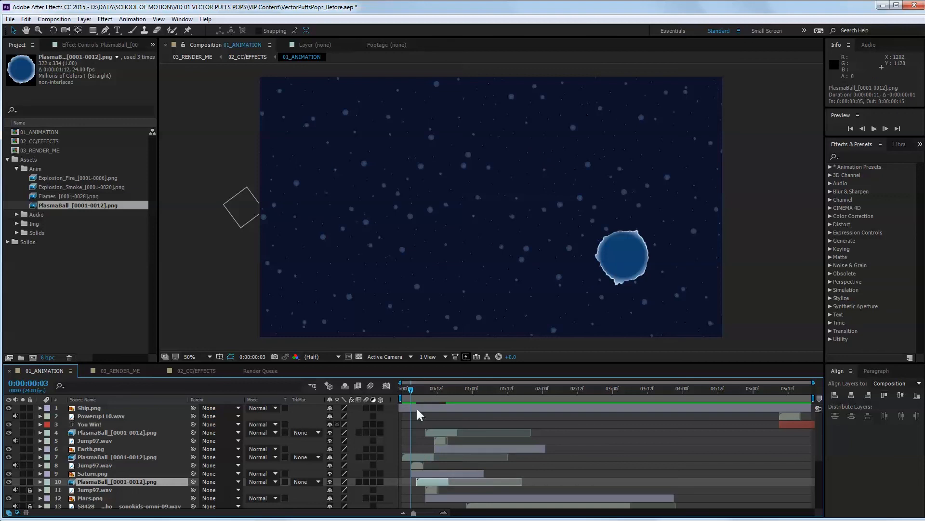
Move the new PlasmaBall from Earth onto Mars, at position 1142, 358.
{"action": "left_click_drag", "start_coordinate": [412, 388], "coordinate": [437, 391]}
{"action": "key", "text": "shift+Up"}
{"action": "key", "text": "shift+Up"}
{"action": "key", "text": "shift+Up"}
{"action": "key", "text": "shift+Up"}
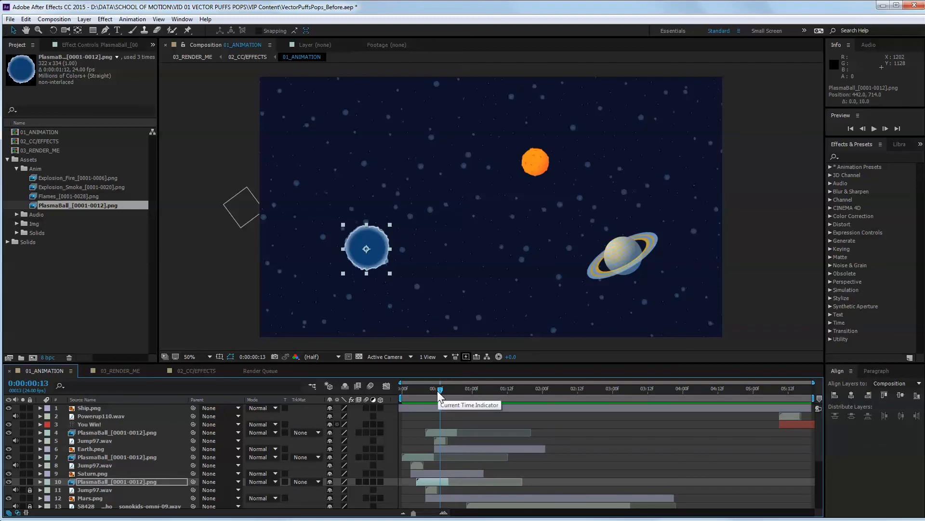
{"action": "key", "text": "shift+Up"}
{"action": "key", "text": "shift+Up"}
{"action": "key", "text": "shift+Up"}
{"action": "key", "text": "shift+Up"}
{"action": "key", "text": "shift+Up"}
{"action": "key", "text": "shift+Up"}
{"action": "key", "text": "shift+Up"}
{"action": "key", "text": "shift+Up"}
{"action": "key", "text": "shift+Up"}
{"action": "key", "text": "shift+Up"}
{"action": "key", "text": "shift+Up"}
{"action": "key", "text": "shift+Up"}
{"action": "key", "text": "shift+Up"}
{"action": "key", "text": "shift+Up"}
{"action": "key", "text": "shift+Up"}
{"action": "key", "text": "shift+Up"}
{"action": "key", "text": "shift+Up"}
{"action": "key", "text": "shift+Up"}
{"action": "key", "text": "shift+Up"}
{"action": "key", "text": "shift+Up"}
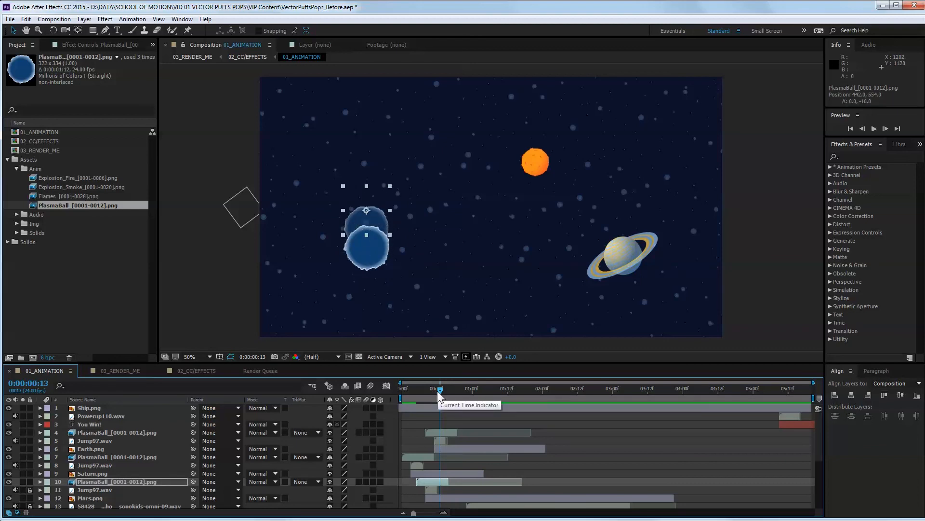
{"action": "key", "text": "shift+Right"}
{"action": "key", "text": "shift+Right"}
{"action": "key", "text": "shift+Right"}
{"action": "key", "text": "shift+Right"}
{"action": "key", "text": "shift+Right"}
{"action": "key", "text": "shift+Right"}
{"action": "key", "text": "shift+Right"}
{"action": "key", "text": "shift+Right"}
{"action": "key", "text": "shift+Right"}
{"action": "key", "text": "shift+Right"}
{"action": "key", "text": "shift+Right"}
{"action": "key", "text": "shift+Right"}
{"action": "key", "text": "shift+Right"}
{"action": "key", "text": "shift+Right"}
{"action": "key", "text": "shift+Right"}
{"action": "key", "text": "shift+Right"}
{"action": "key", "text": "shift+Right"}
{"action": "key", "text": "shift+Right"}
{"action": "key", "text": "shift+Right"}
{"action": "key", "text": "shift+Right"}
{"action": "key", "text": "shift+Right"}
{"action": "key", "text": "shift+Right"}
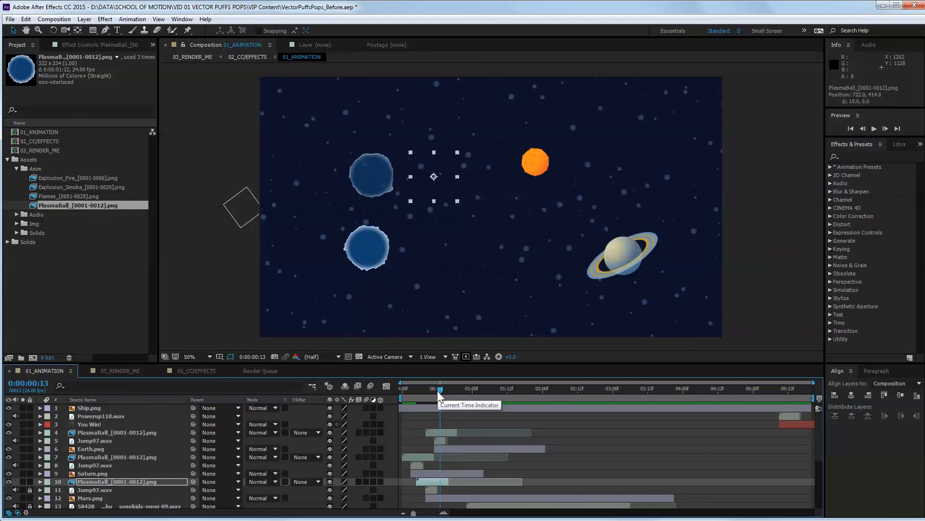
{"action": "key", "text": "shift+Right"}
{"action": "key", "text": "shift+Right"}
{"action": "key", "text": "shift+Right"}
{"action": "key", "text": "shift+Right"}
{"action": "key", "text": "shift+Right"}
{"action": "key", "text": "shift+Right"}
{"action": "key", "text": "shift+Right"}
{"action": "key", "text": "shift+Right"}
{"action": "key", "text": "shift+Up"}
{"action": "key", "text": "shift+Up"}
{"action": "key", "text": "shift+Up"}
{"action": "key", "text": "shift+Up"}
{"action": "key", "text": "shift+Up"}
{"action": "key", "text": "shift+Up"}
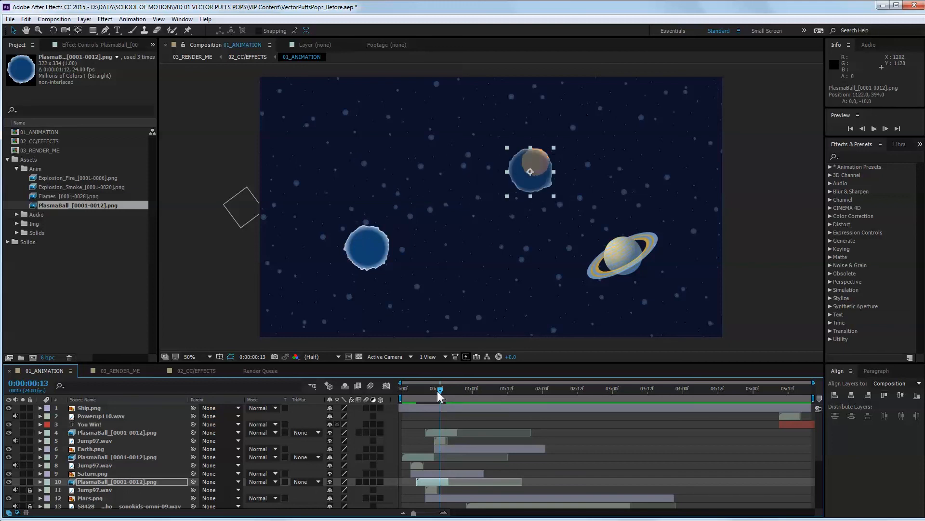
{"action": "key", "text": "shift+Right"}
{"action": "key", "text": "shift+Right"}
{"action": "key", "text": "shift+Right"}
{"action": "key", "text": "shift+Right"}
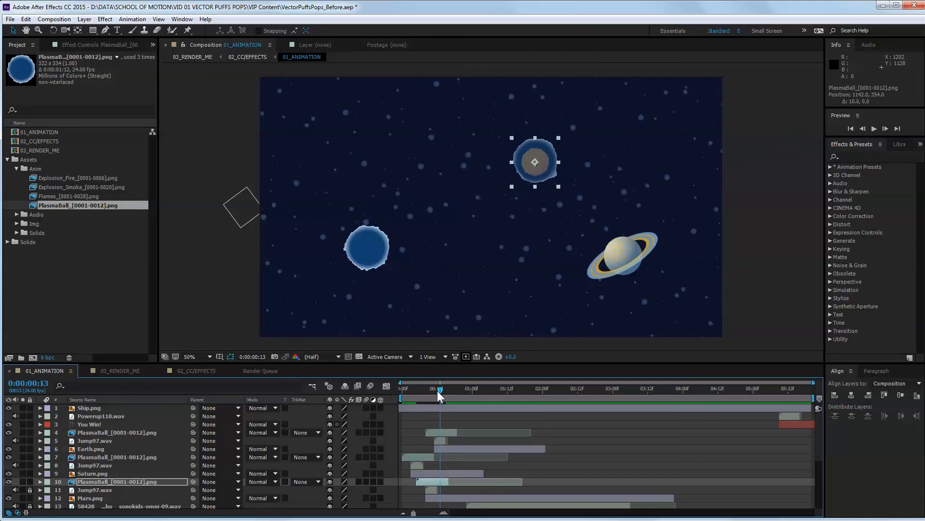
{"action": "key", "text": "Down"}
{"action": "key", "text": "Down"}
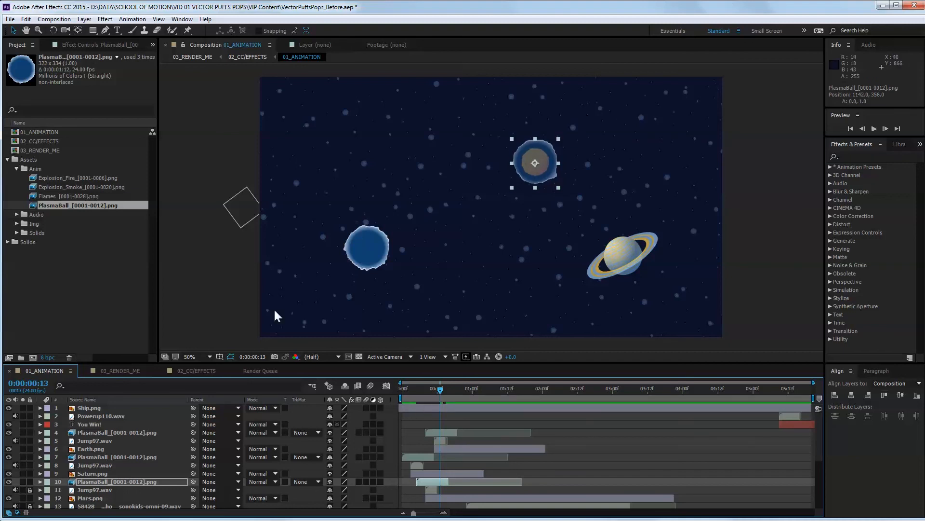
Scale Mars's PlasmaBall layer to 45% so it fits around the planet.
{"action": "key", "text": "s"}
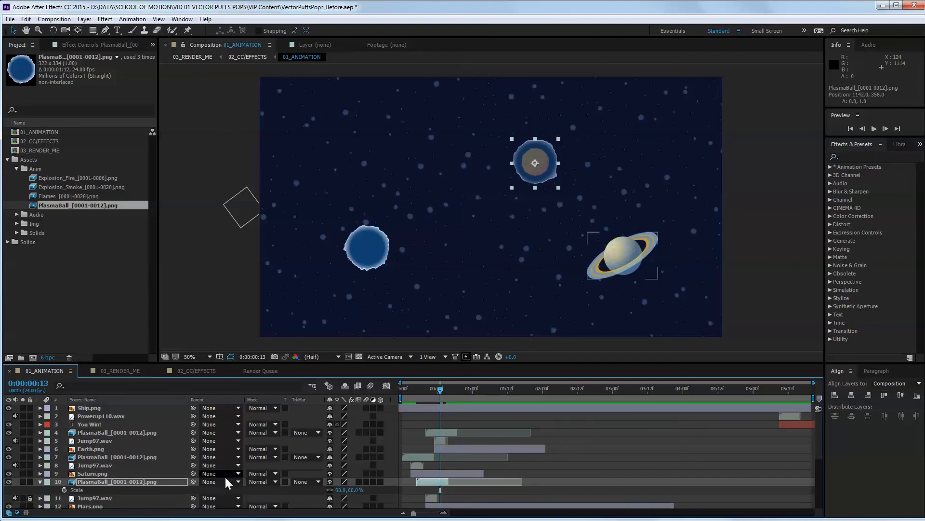
{"action": "left_click", "coordinate": [338, 487]}
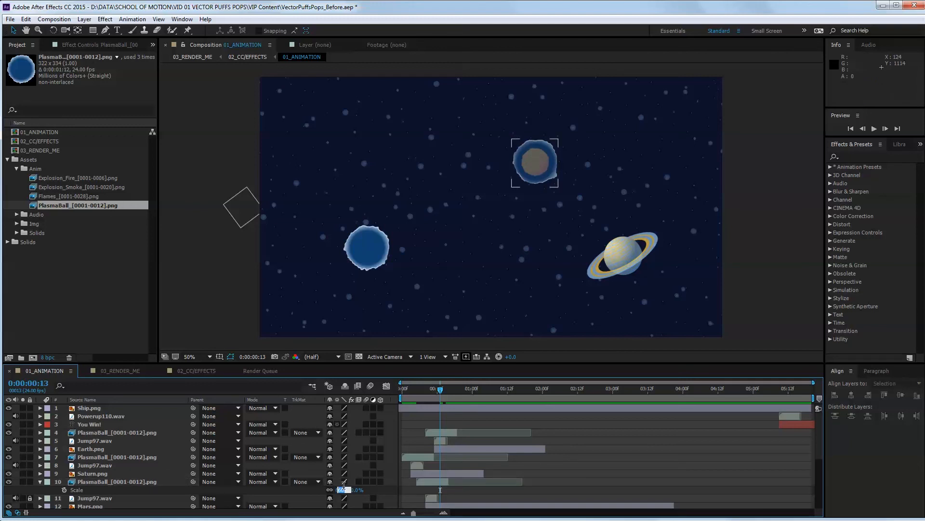
{"action": "type", "text": "45"}
{"action": "key", "text": "Return"}
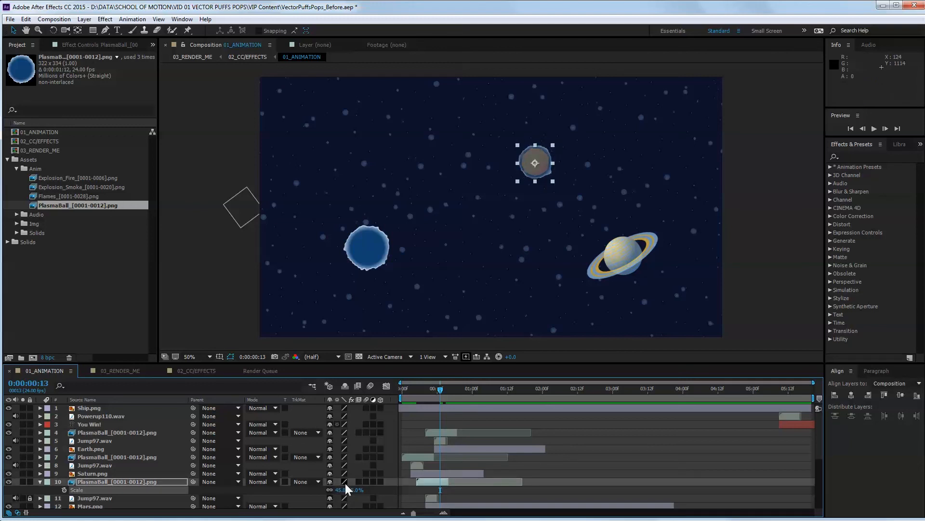
Try Saturn's PlasmaBall layer at 65% scale and set it back to 70%.
{"action": "mouse_move", "coordinate": [438, 389]}
{"action": "left_mouse_down"}
{"action": "mouse_move", "coordinate": [378, 385]}
{"action": "mouse_move", "coordinate": [501, 386]}
{"action": "mouse_move", "coordinate": [425, 397]}
{"action": "left_mouse_up"}
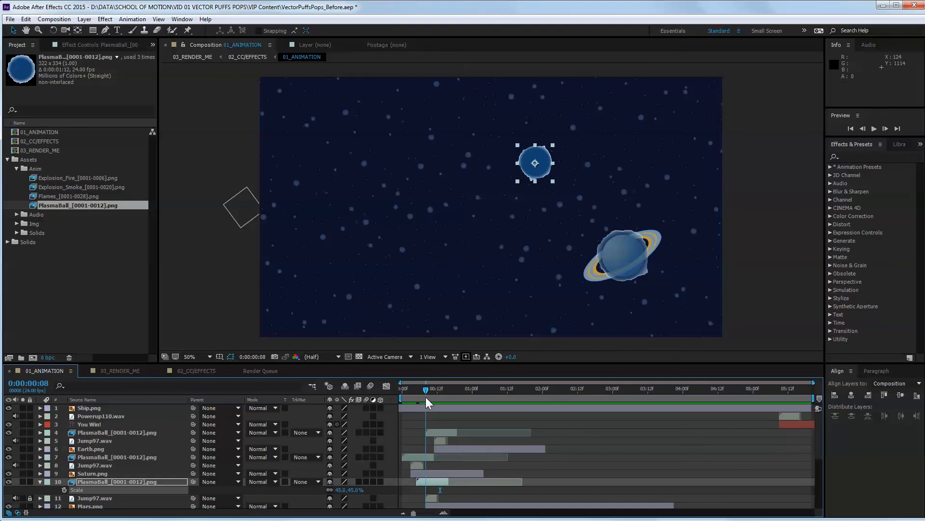
{"action": "left_click", "coordinate": [641, 267]}
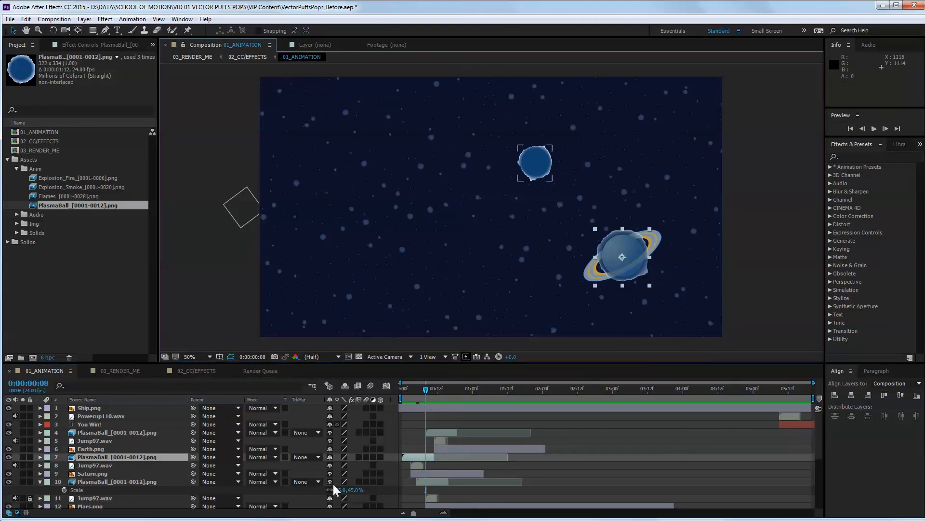
{"action": "key", "text": "s"}
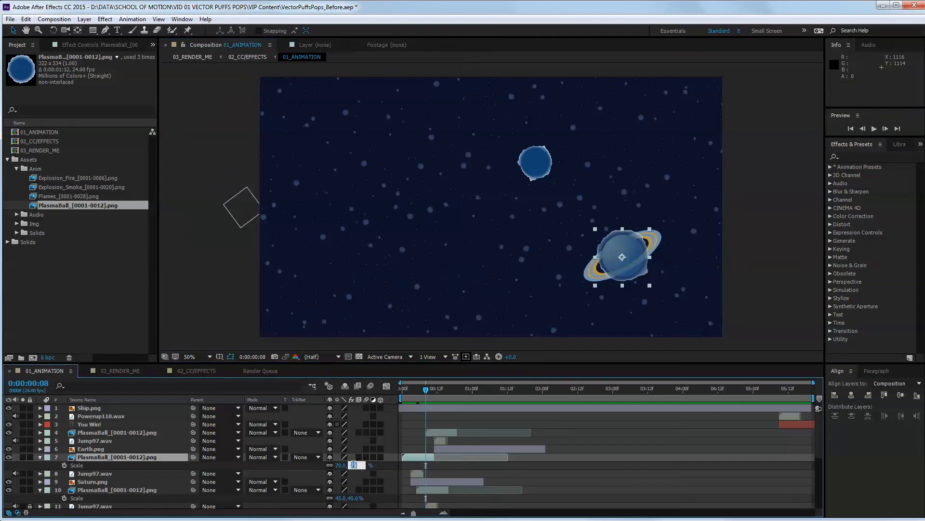
{"action": "left_click_drag", "start_coordinate": [353, 464], "coordinate": [354, 468]}
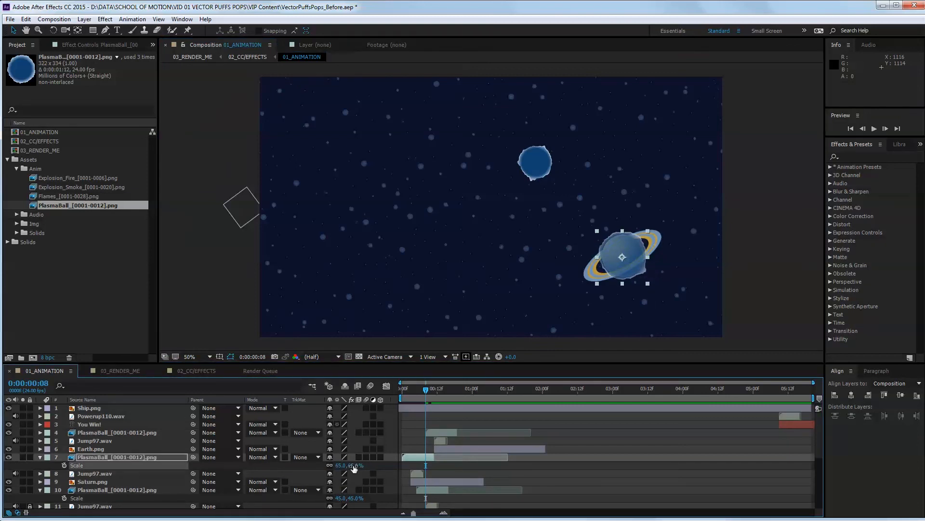
{"action": "left_click", "coordinate": [354, 465]}
{"action": "type", "text": "70"}
{"action": "key", "text": "Return"}
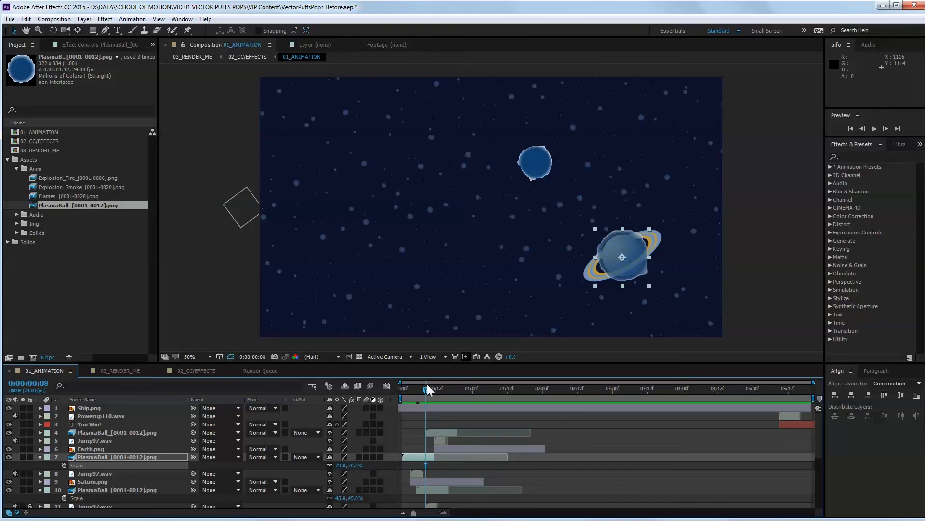
Collapse the Saturn and Mars PlasmaBall layers' properties and move the current time to 0:00:01:02.
{"action": "mouse_move", "coordinate": [428, 389]}
{"action": "left_mouse_down"}
{"action": "mouse_move", "coordinate": [398, 389]}
{"action": "mouse_move", "coordinate": [553, 395]}
{"action": "mouse_move", "coordinate": [425, 396]}
{"action": "left_mouse_up"}
{"action": "left_click", "coordinate": [41, 457]}
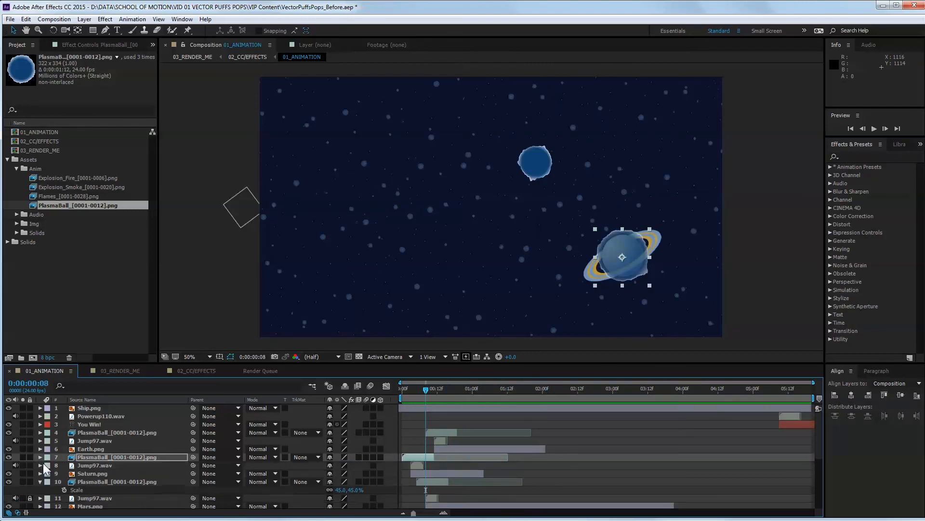
{"action": "left_click", "coordinate": [41, 482]}
{"action": "scroll", "coordinate": [68, 479], "scroll_direction": "down", "scroll_amount": 2}
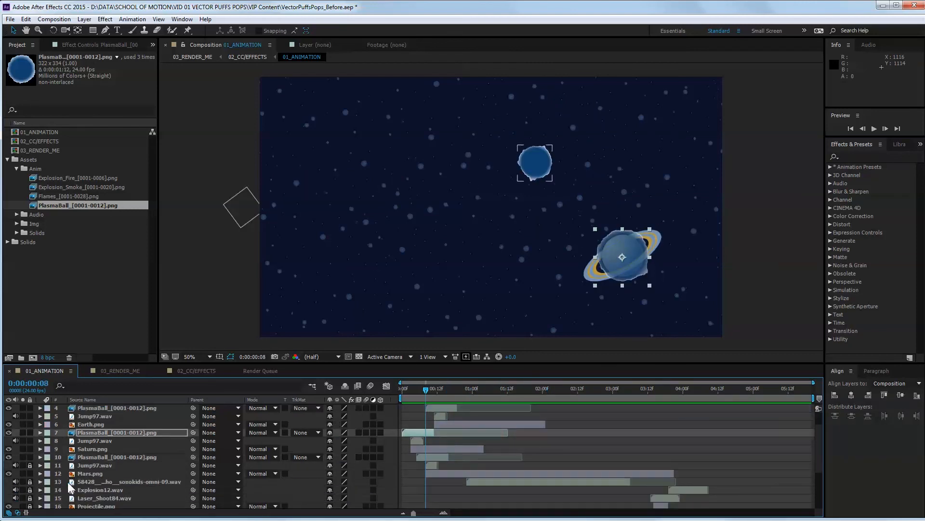
{"action": "scroll", "coordinate": [67, 481], "scroll_direction": "up", "scroll_amount": 2}
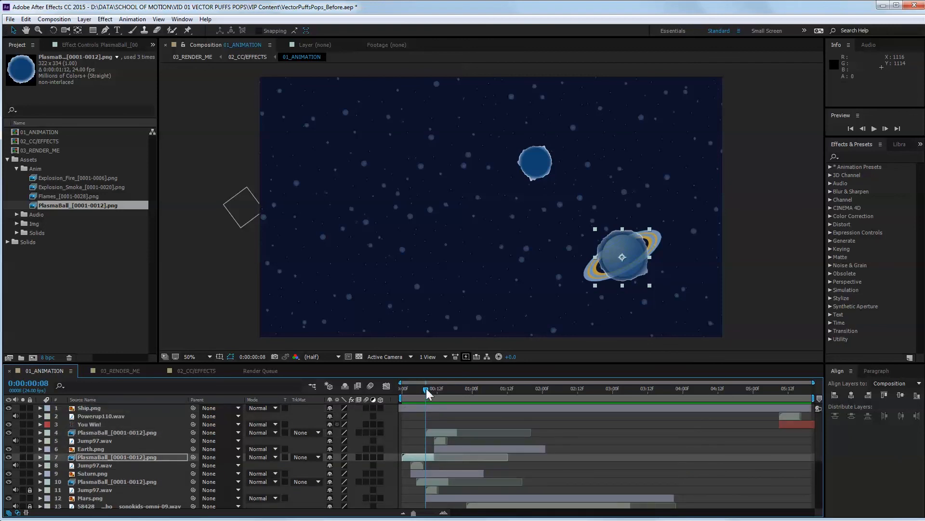
{"action": "left_click_drag", "start_coordinate": [426, 388], "coordinate": [476, 394]}
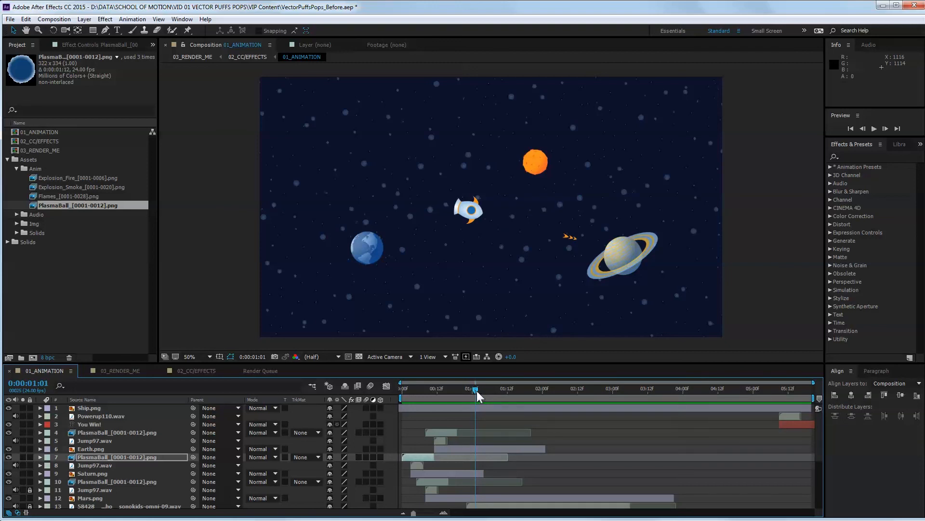
{"action": "left_click_drag", "start_coordinate": [476, 390], "coordinate": [478, 391]}
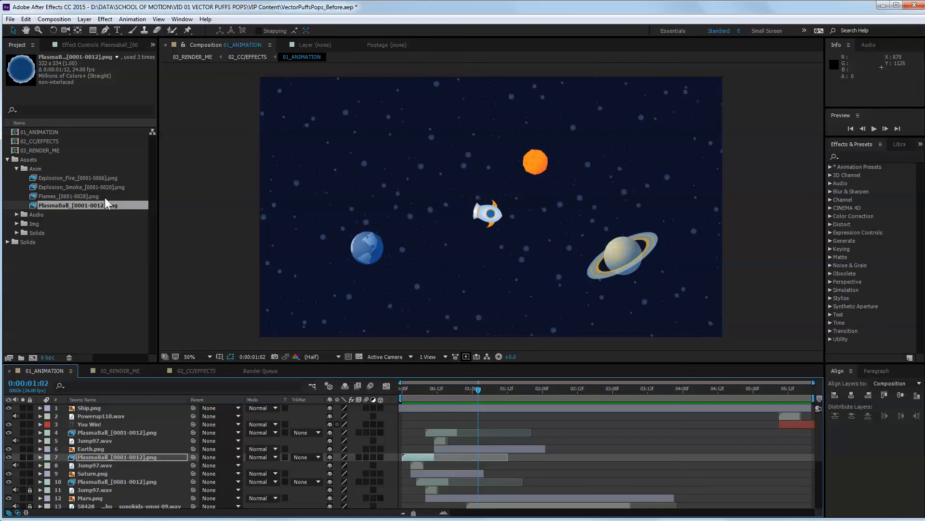
Create a 1920 × 1080 composition at 24 fps with a white background and select the Explosion_Fire sequence in the project.
{"action": "left_click", "coordinate": [64, 179]}
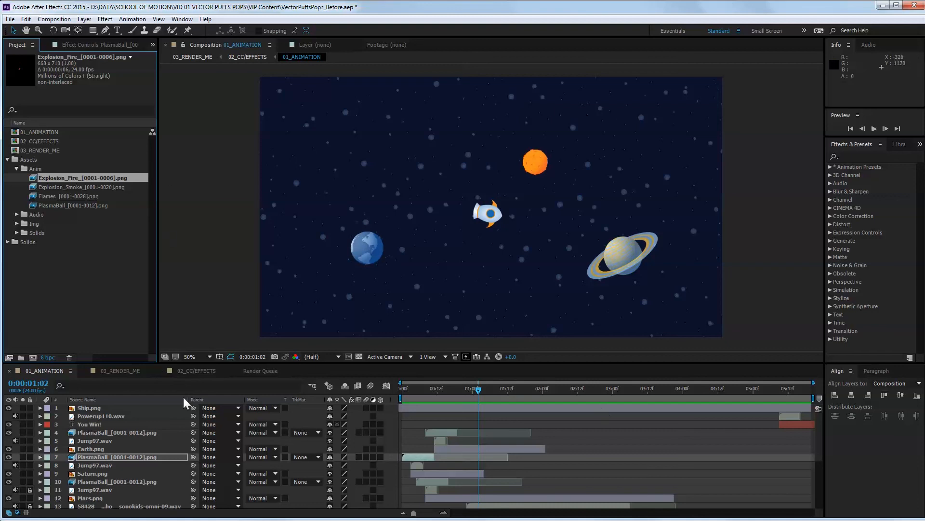
{"action": "left_click", "coordinate": [54, 18]}
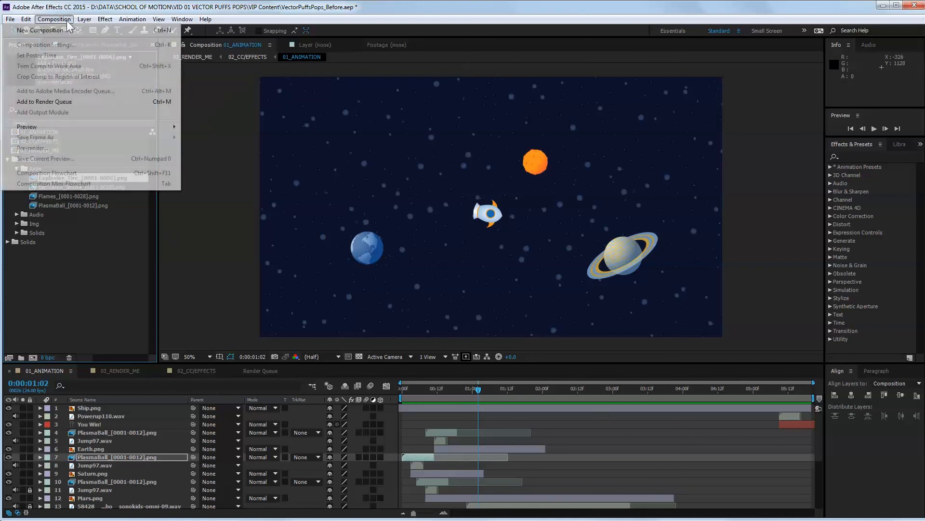
{"action": "left_click", "coordinate": [63, 27]}
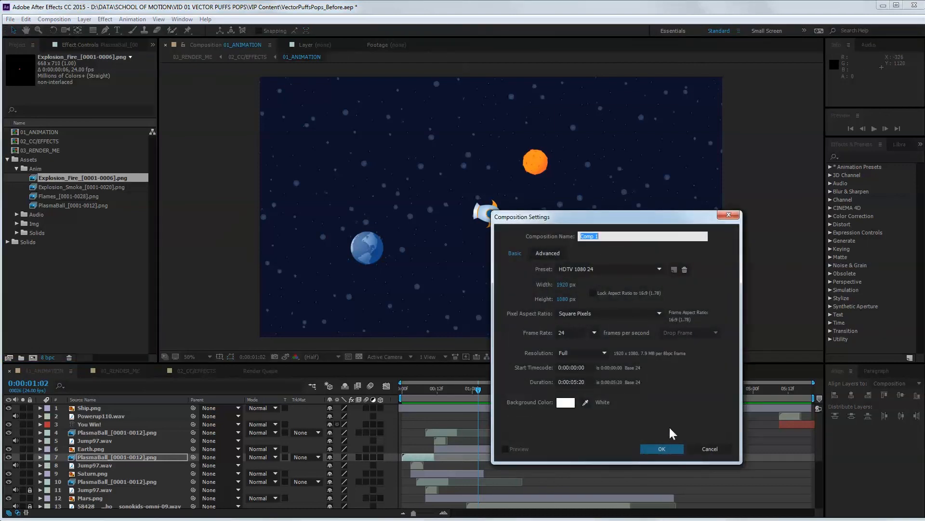
{"action": "left_click", "coordinate": [662, 448]}
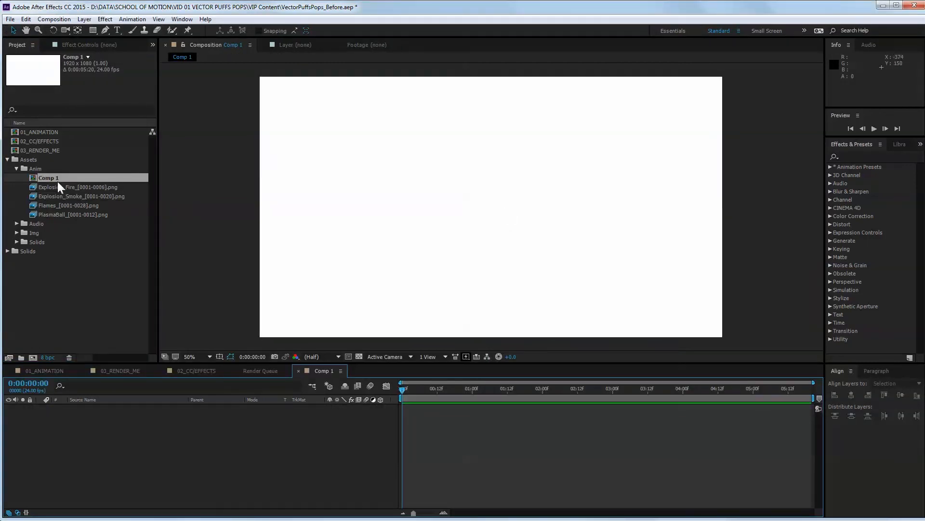
{"action": "left_click", "coordinate": [56, 187]}
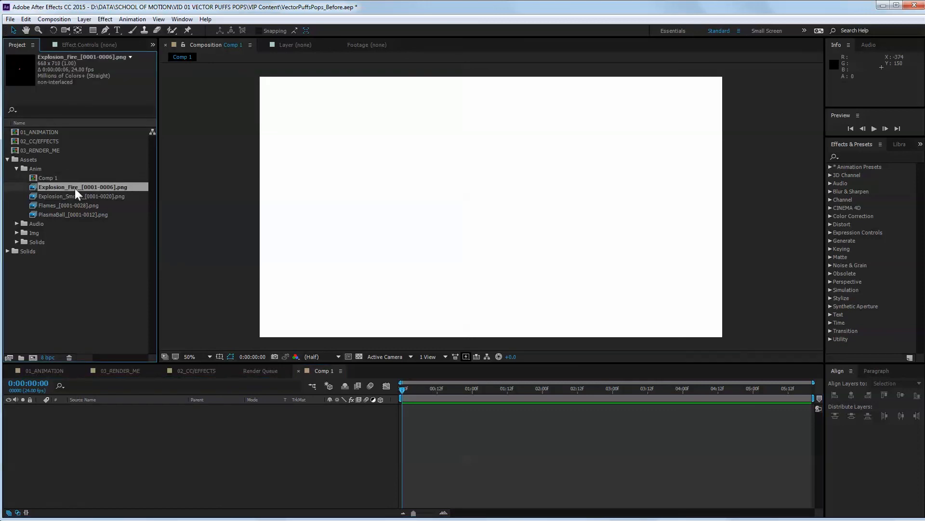
Place the Explosion_Fire and Explosion_Smoke sequences at the centre of the new composition.
{"action": "left_click_drag", "start_coordinate": [58, 187], "coordinate": [496, 209]}
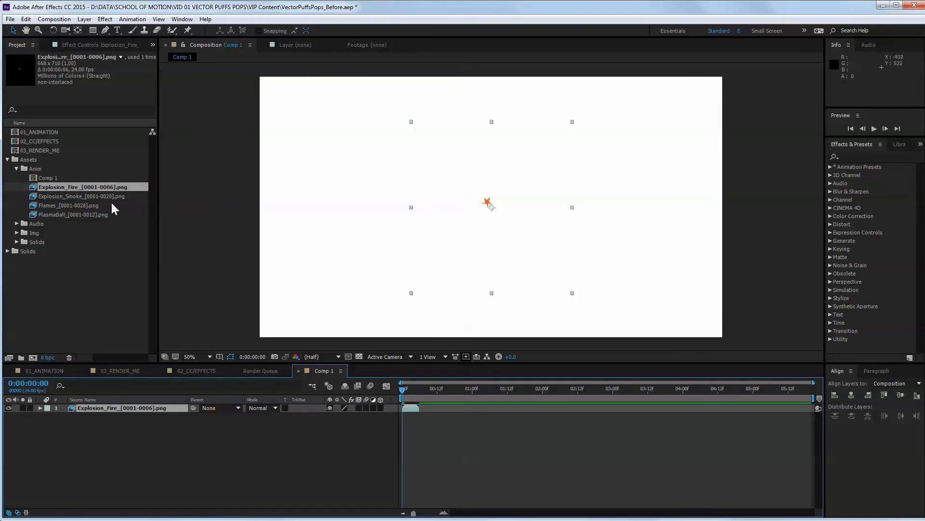
{"action": "left_click", "coordinate": [54, 196]}
{"action": "left_click_drag", "start_coordinate": [71, 195], "coordinate": [496, 210]}
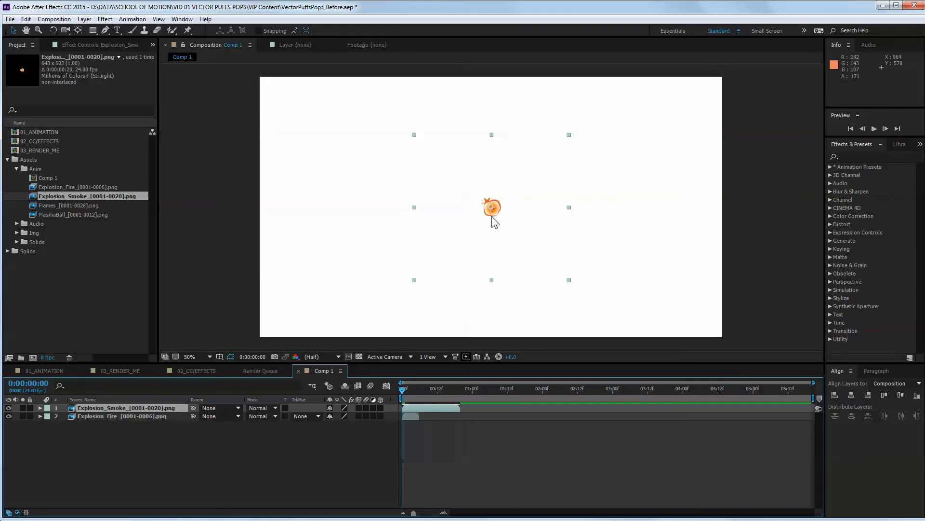
Nudge the Explosion_Fire layer right and down so it sits over the centre of the smoke.
{"action": "left_click", "coordinate": [414, 416]}
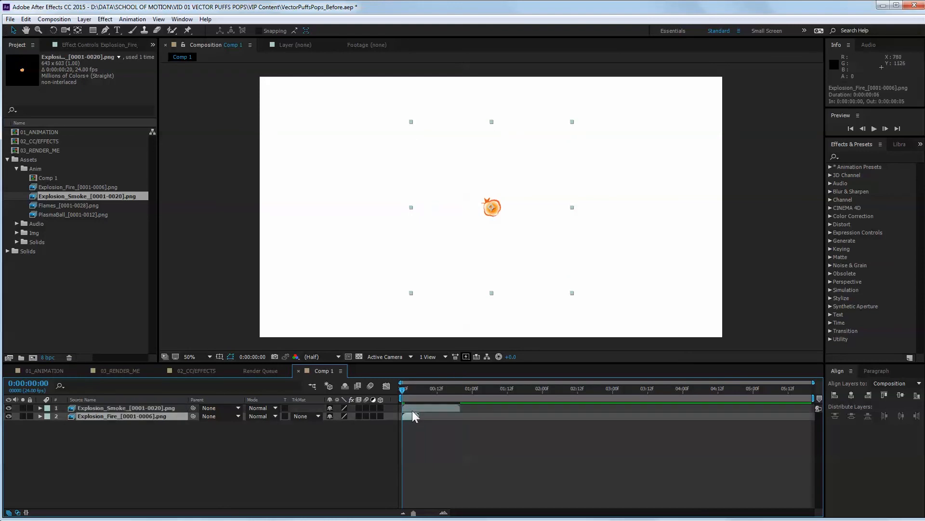
{"action": "key", "text": "shift+Right"}
{"action": "key", "text": "shift+Down"}
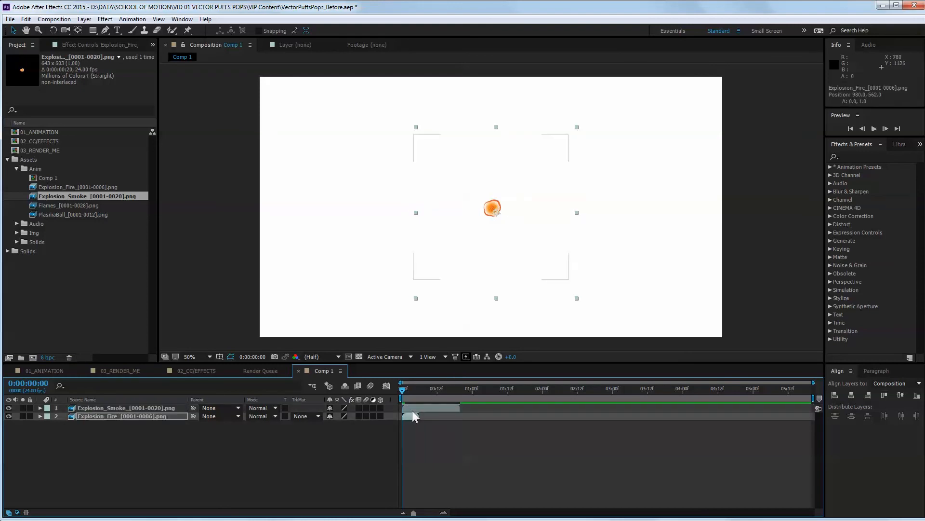
Start the Explosion_Smoke layer at frame 2 and stack the Explosion_Fire layer above it.
{"action": "left_click", "coordinate": [410, 407]}
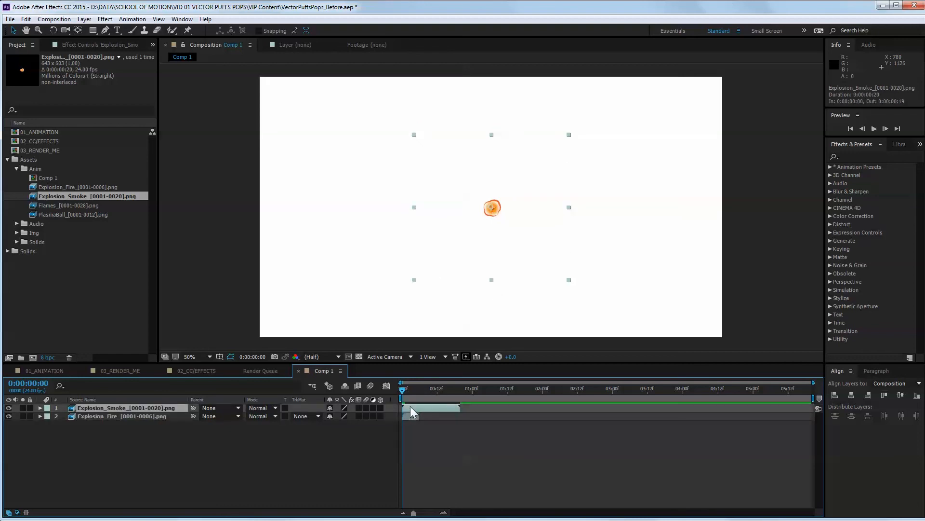
{"action": "left_click_drag", "start_coordinate": [409, 407], "coordinate": [429, 388]}
{"action": "mouse_move", "coordinate": [125, 416]}
{"action": "left_mouse_down"}
{"action": "mouse_move", "coordinate": [107, 417]}
{"action": "mouse_move", "coordinate": [109, 403]}
{"action": "mouse_move", "coordinate": [120, 416]}
{"action": "mouse_move", "coordinate": [122, 406]}
{"action": "left_mouse_up"}
{"action": "left_click", "coordinate": [139, 407]}
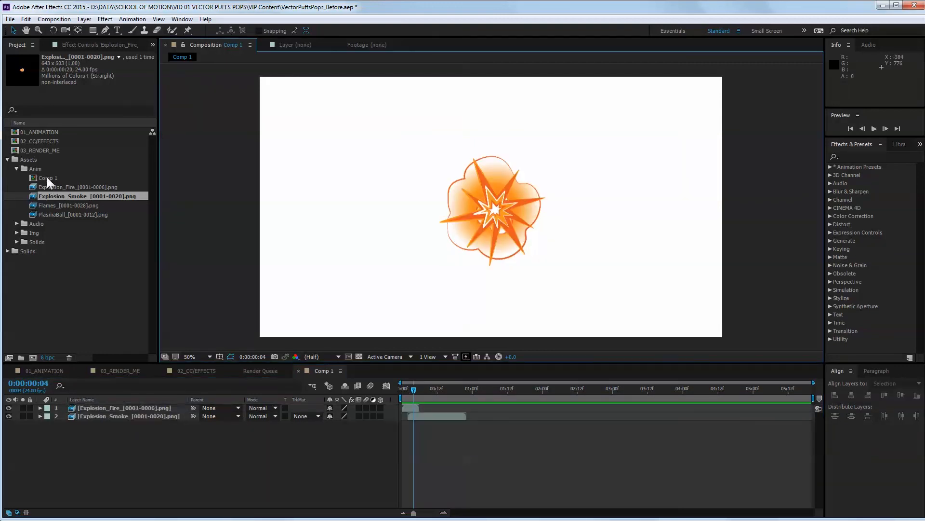
Rename the Comp 1 composition as Explosion.
{"action": "right_click", "coordinate": [48, 178]}
{"action": "left_click", "coordinate": [104, 308]}
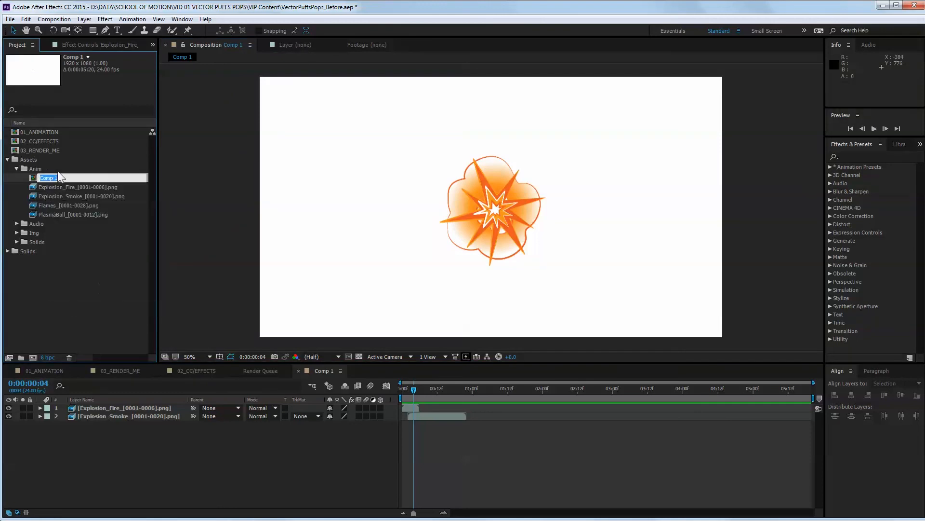
{"action": "type", "text": "Explosion"}
{"action": "key", "text": "Return"}
Set the Explosion_Smoke layer's opacity to 60% and move the current time to 0:00:00:09.
{"action": "left_click", "coordinate": [481, 249]}
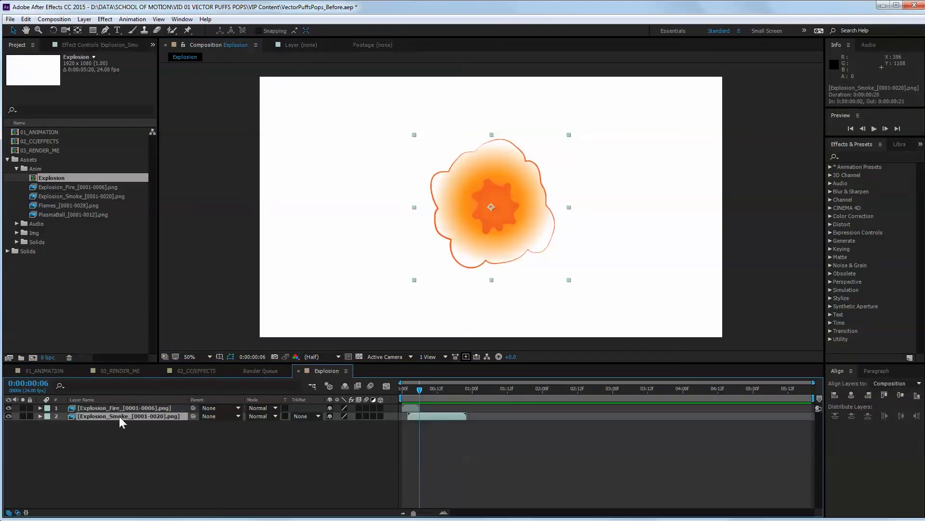
{"action": "key", "text": "y"}
{"action": "key", "text": "t"}
{"action": "left_click", "coordinate": [333, 424]}
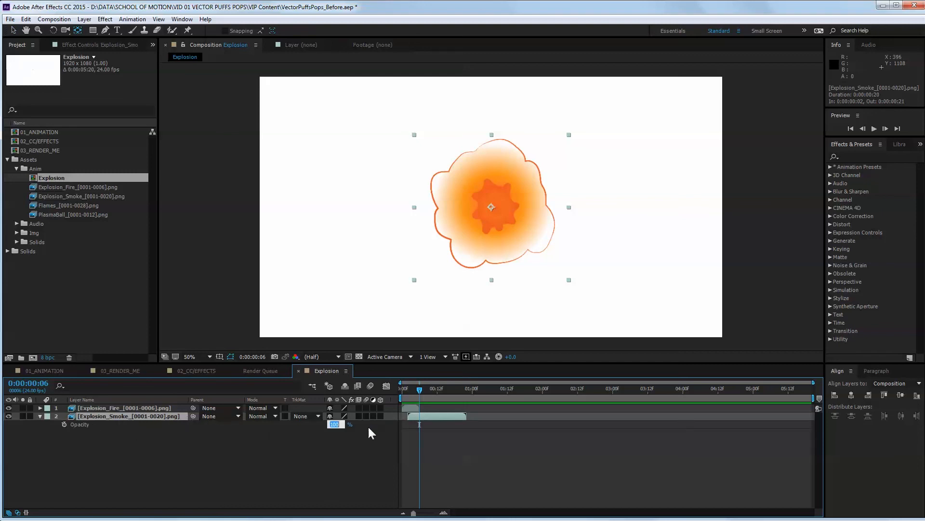
{"action": "type", "text": "60"}
{"action": "key", "text": "Return"}
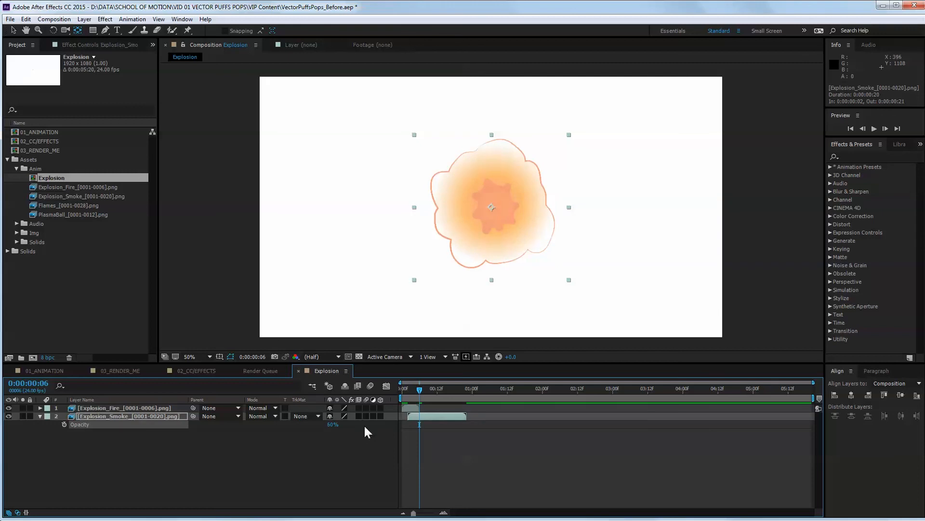
{"action": "mouse_move", "coordinate": [421, 393]}
{"action": "left_mouse_down"}
{"action": "mouse_move", "coordinate": [408, 389]}
{"action": "mouse_move", "coordinate": [445, 386]}
{"action": "mouse_move", "coordinate": [427, 392]}
{"action": "left_mouse_up"}
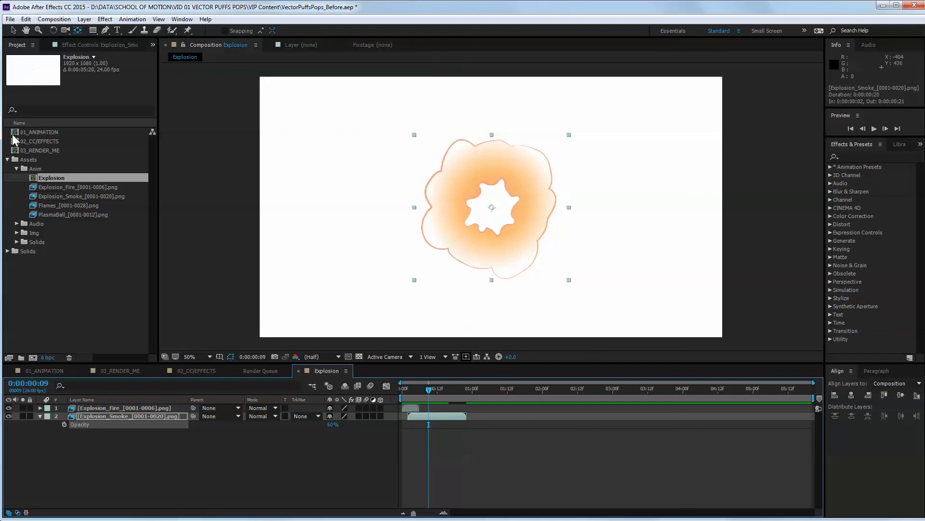
Add the Explosion comp over Saturn in 01_ANIMATION, starting at 0:00:01:02, and stack it just below Earth's layer.
{"action": "left_click", "coordinate": [48, 371]}
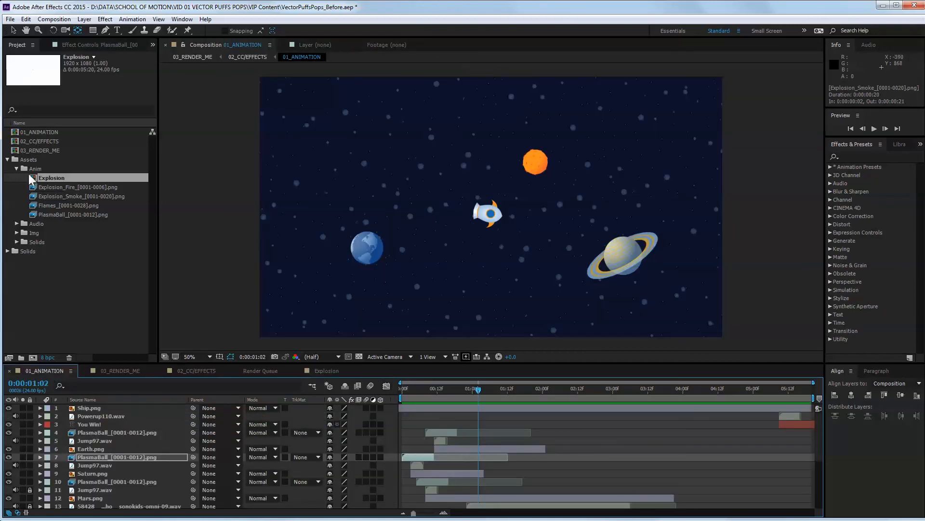
{"action": "left_click", "coordinate": [50, 176]}
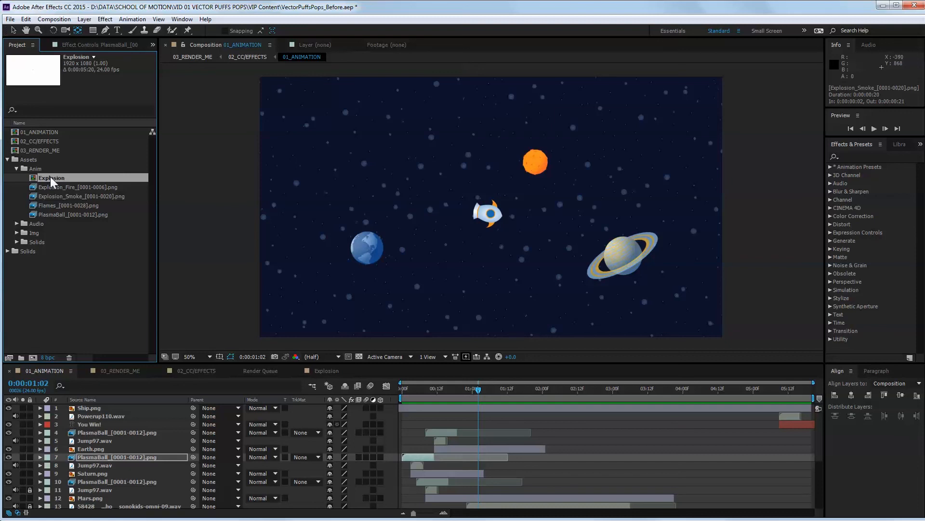
{"action": "left_click_drag", "start_coordinate": [50, 176], "coordinate": [621, 255]}
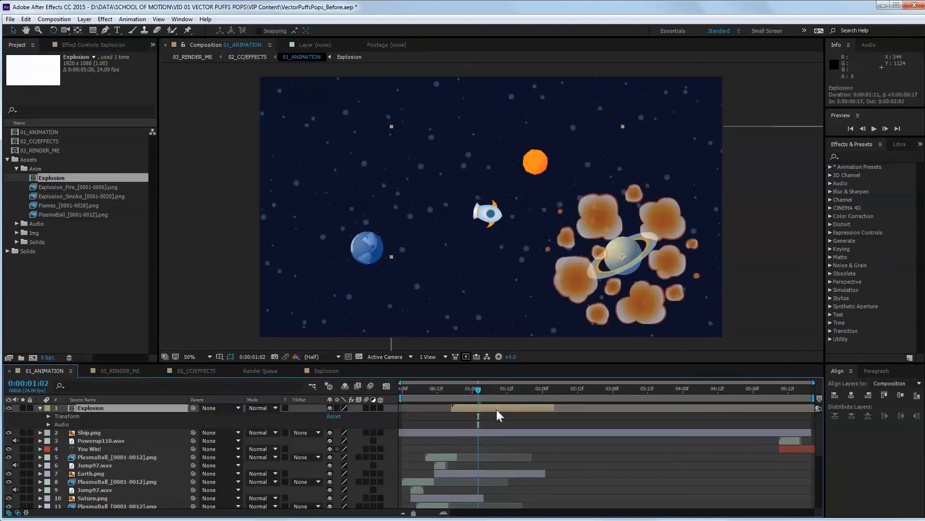
{"action": "left_click_drag", "start_coordinate": [497, 409], "coordinate": [523, 409]}
{"action": "left_click_drag", "start_coordinate": [479, 392], "coordinate": [529, 398]}
{"action": "left_click_drag", "start_coordinate": [94, 408], "coordinate": [98, 477]}
{"action": "left_click", "coordinate": [40, 457]}
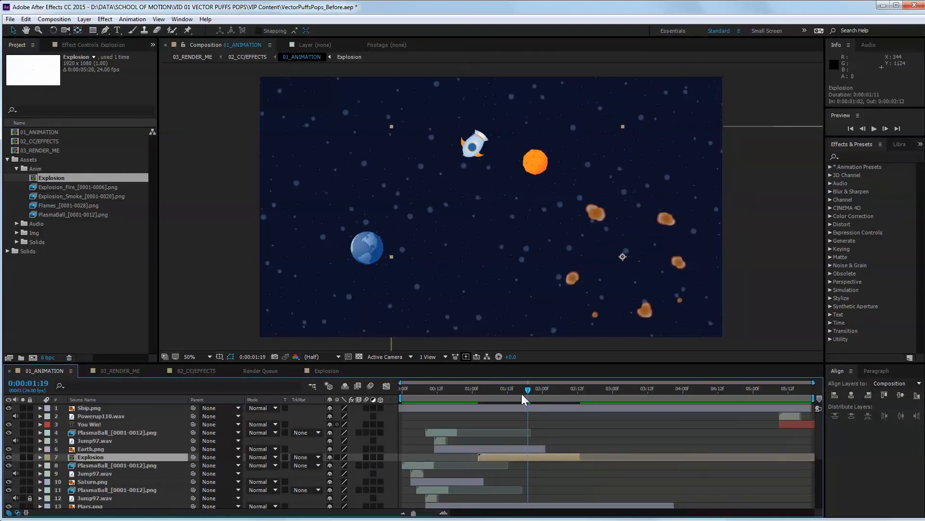
Duplicate the Explosion layer for Earth, start it at 0:00:01:23, stack it below You Win! and shift it left toward Earth.
{"action": "left_click_drag", "start_coordinate": [521, 394], "coordinate": [540, 392]}
{"action": "key", "text": "ctrl+d"}
{"action": "left_click", "coordinate": [103, 425]}
{"action": "left_click_drag", "start_coordinate": [99, 457], "coordinate": [101, 429]}
{"action": "left_click_drag", "start_coordinate": [499, 433], "coordinate": [560, 432]}
{"action": "key", "text": "shift+Left"}
{"action": "key", "text": "shift+Left"}
{"action": "key", "text": "shift+Left"}
{"action": "key", "text": "shift+Left"}
{"action": "key", "text": "shift+Left"}
{"action": "key", "text": "shift+Left"}
{"action": "key", "text": "shift+Left"}
{"action": "key", "text": "shift+Left"}
{"action": "key", "text": "shift+Left"}
{"action": "key", "text": "shift+Left"}
{"action": "key", "text": "shift+Left"}
{"action": "key", "text": "shift+Left"}
{"action": "key", "text": "shift+Left"}
{"action": "key", "text": "shift+Left"}
{"action": "key", "text": "shift+Left"}
{"action": "key", "text": "shift+Left"}
{"action": "key", "text": "shift+Left"}
{"action": "key", "text": "shift+Left"}
{"action": "key", "text": "shift+Left"}
{"action": "key", "text": "shift+Left"}
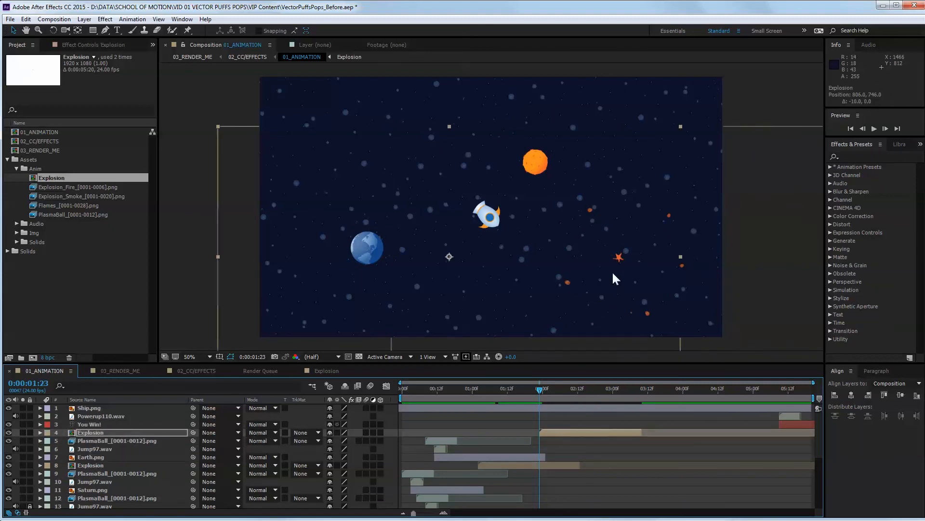
Add a third Explosion layer for Mars, starting at 0:00:03:19 and stacked directly above Mars's PlasmaBall layer.
{"action": "left_click_drag", "start_coordinate": [637, 387], "coordinate": [669, 370]}
{"action": "key", "text": "ctrl+v"}
{"action": "left_click_drag", "start_coordinate": [144, 426], "coordinate": [121, 475]}
{"action": "left_click_drag", "start_coordinate": [147, 427], "coordinate": [109, 487]}
{"action": "scroll", "coordinate": [108, 449], "scroll_direction": "up", "scroll_amount": 1}
{"action": "left_click", "coordinate": [109, 449]}
{"action": "key", "text": "ctrl+z"}
{"action": "scroll", "coordinate": [108, 482], "scroll_direction": "down", "scroll_amount": 1}
{"action": "left_click_drag", "start_coordinate": [108, 457], "coordinate": [115, 479]}
{"action": "left_click_drag", "start_coordinate": [544, 449], "coordinate": [735, 445]}
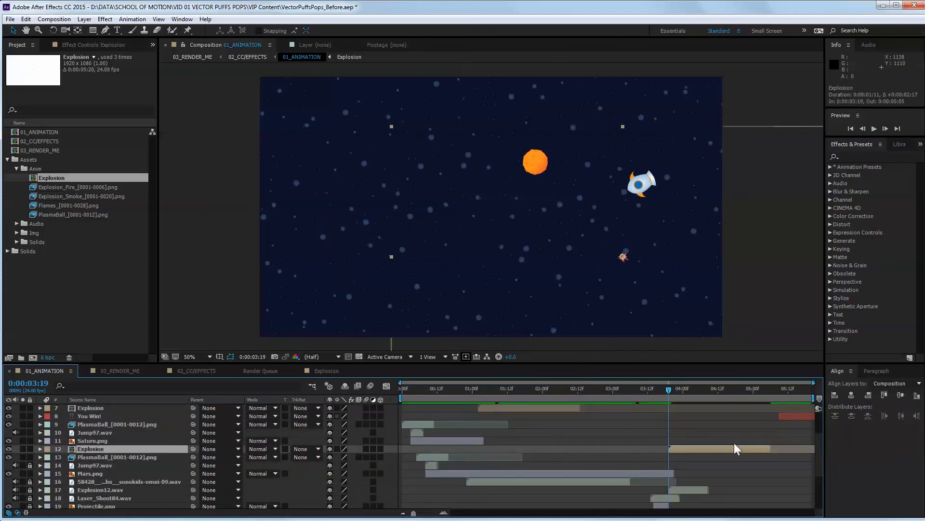
Move the third Explosion layer up and left from Saturn's position toward Mars.
{"action": "key", "text": "shift+Up"}
{"action": "key", "text": "shift+Up"}
{"action": "key", "text": "shift+Up"}
{"action": "key", "text": "shift+Up"}
{"action": "key", "text": "shift+Up"}
{"action": "key", "text": "shift+Up"}
{"action": "key", "text": "shift+Up"}
{"action": "key", "text": "shift+Up"}
{"action": "key", "text": "shift+Up"}
{"action": "key", "text": "shift+Up"}
{"action": "key", "text": "shift+Up"}
{"action": "key", "text": "shift+Up"}
{"action": "key", "text": "shift+Up"}
{"action": "key", "text": "shift+Up"}
{"action": "key", "text": "shift+Up"}
{"action": "key", "text": "shift+Up"}
{"action": "key", "text": "shift+Up"}
{"action": "key", "text": "shift+Up"}
{"action": "key", "text": "shift+Up"}
{"action": "key", "text": "shift+Up"}
{"action": "key", "text": "shift+Left"}
{"action": "key", "text": "shift+Left"}
{"action": "key", "text": "shift+Left"}
{"action": "key", "text": "shift+Left"}
{"action": "key", "text": "shift+Left"}
{"action": "key", "text": "shift+Left"}
{"action": "key", "text": "shift+Left"}
{"action": "key", "text": "shift+Left"}
{"action": "key", "text": "shift+Left"}
{"action": "key", "text": "shift+Left"}
{"action": "key", "text": "shift+Left"}
{"action": "key", "text": "shift+Left"}
{"action": "key", "text": "shift+Left"}
{"action": "key", "text": "shift+Left"}
{"action": "key", "text": "shift+Left"}
{"action": "key", "text": "shift+Left"}
{"action": "key", "text": "shift+Left"}
{"action": "key", "text": "shift+Left"}
Preview the animation with its explosions and return the current time to the start.
{"action": "key", "text": "space"}
{"action": "left_click", "coordinate": [781, 409]}
{"action": "key", "text": "space"}
{"action": "left_click", "coordinate": [400, 389]}
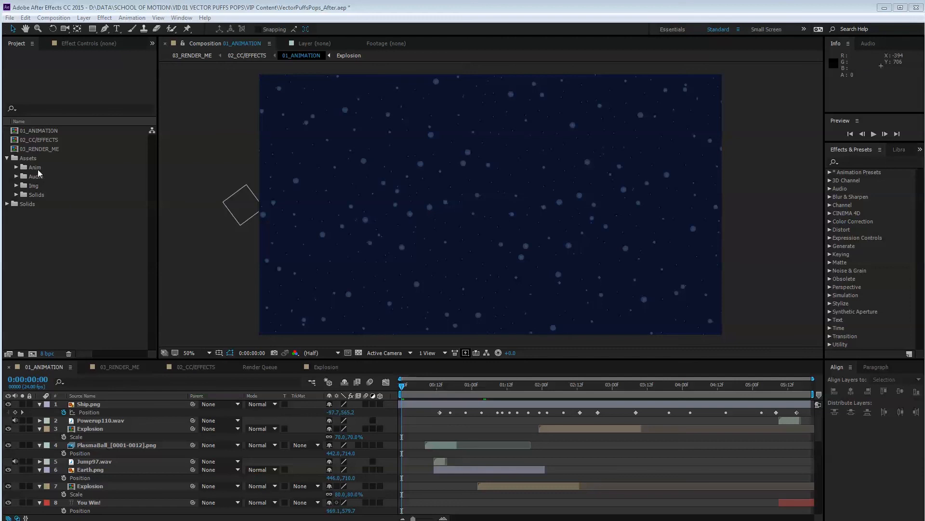
Add the Flames sequence behind the ship at 0:00:00:20 and stack it directly below the Ship.png layer.
{"action": "left_click_drag", "start_coordinate": [403, 389], "coordinate": [461, 387]}
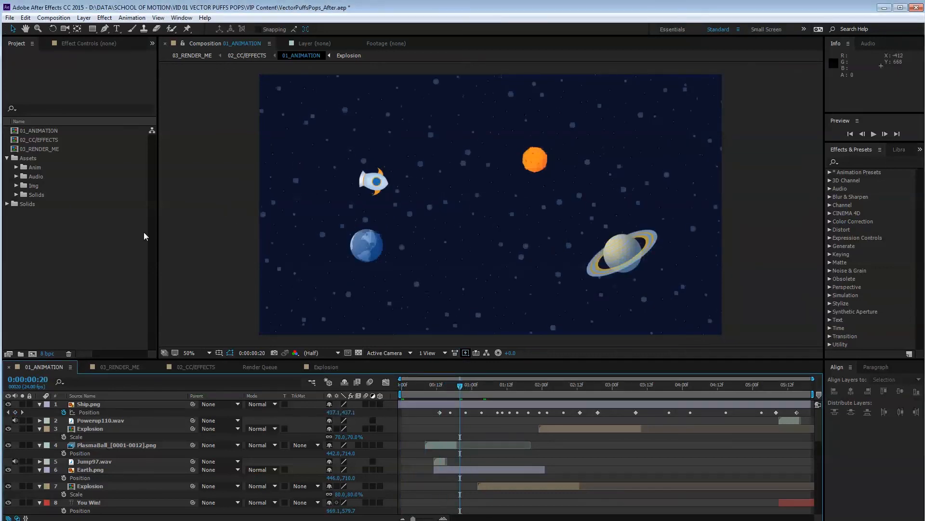
{"action": "left_click", "coordinate": [17, 166]}
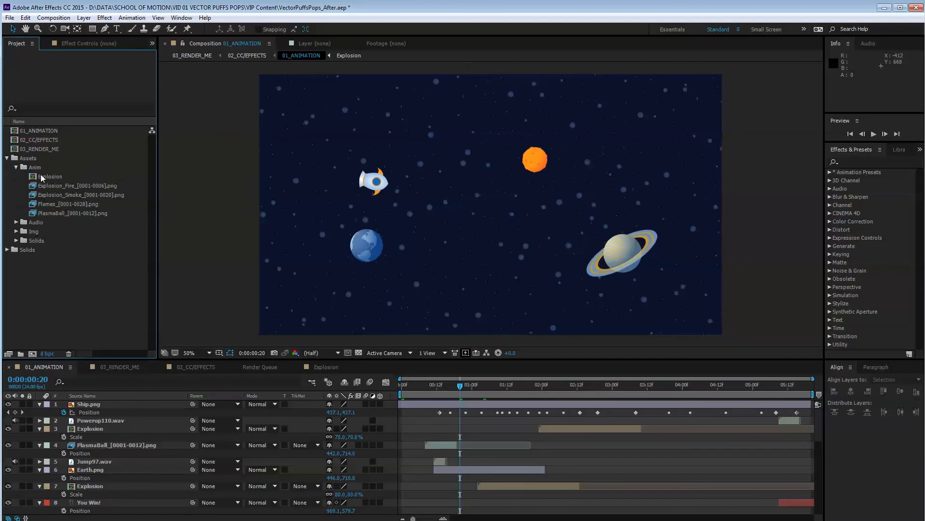
{"action": "left_click", "coordinate": [63, 203]}
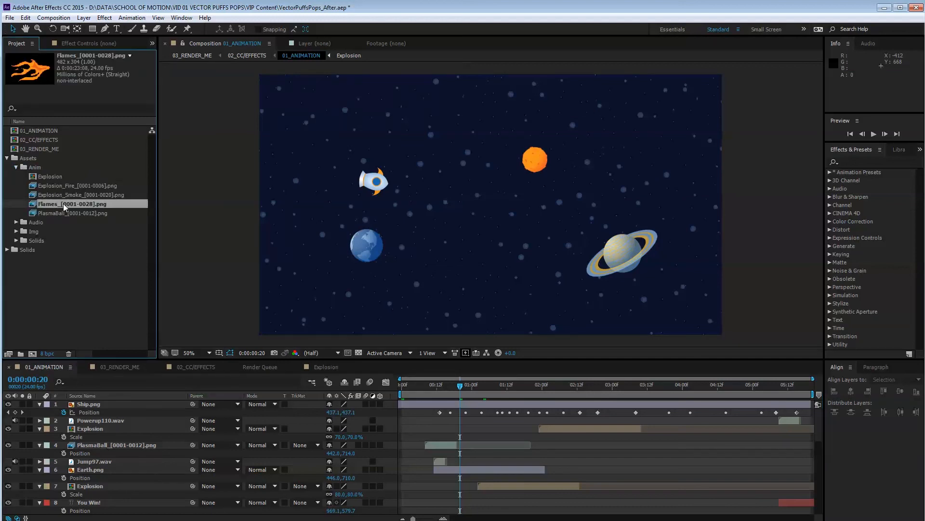
{"action": "left_click_drag", "start_coordinate": [63, 203], "coordinate": [323, 198]}
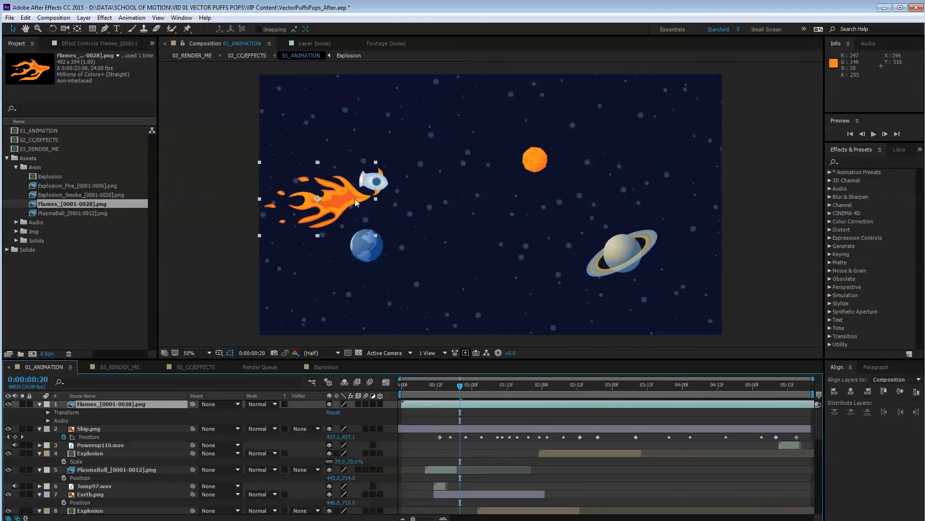
{"action": "left_click_drag", "start_coordinate": [102, 403], "coordinate": [65, 441]}
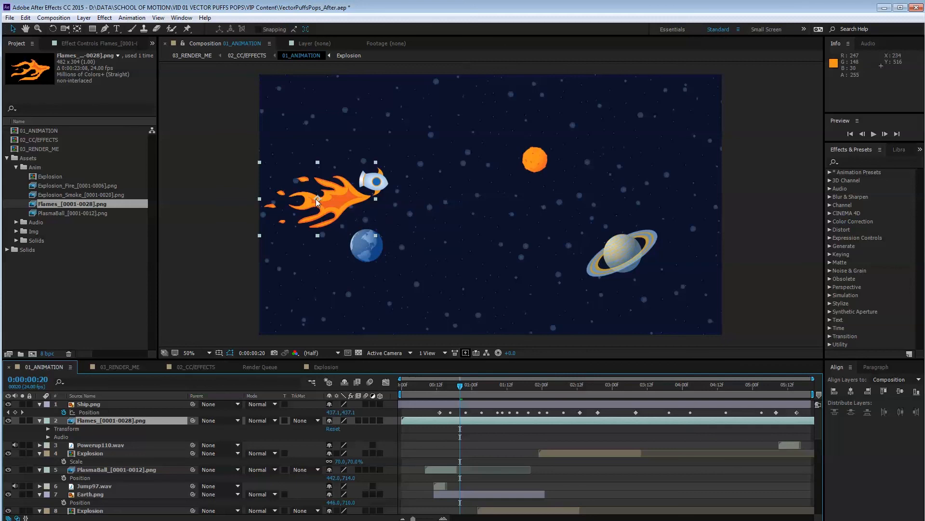
Move the flames' anchor point to their tip and shift the layer up to the ship's tail, at position 429, 430.
{"action": "key", "text": "y"}
{"action": "left_click_drag", "start_coordinate": [317, 198], "coordinate": [362, 199]}
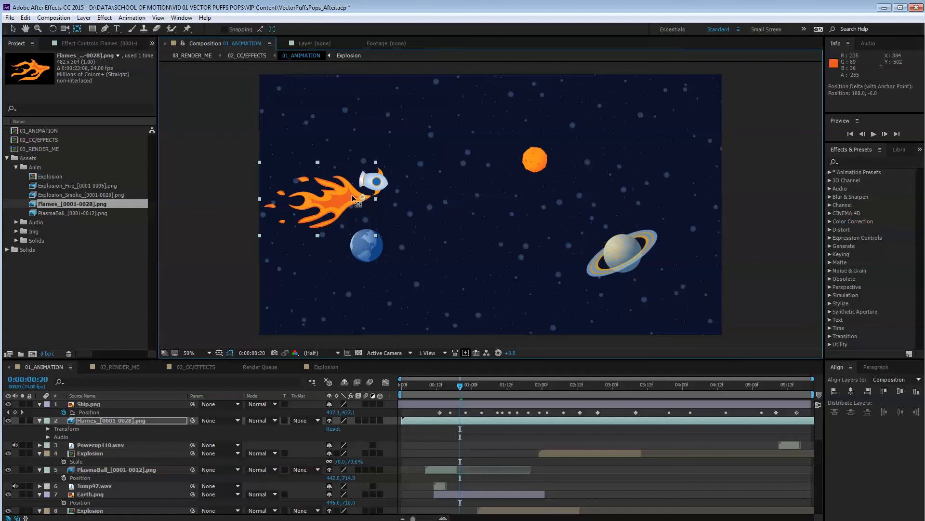
{"action": "key", "text": "shift+Up"}
{"action": "key", "text": "shift+Up"}
{"action": "key", "text": "shift+Up"}
{"action": "key", "text": "shift+Up"}
{"action": "key", "text": "shift+Up"}
{"action": "key", "text": "shift+Up"}
{"action": "key", "text": "shift+Up"}
{"action": "key", "text": "shift+Up"}
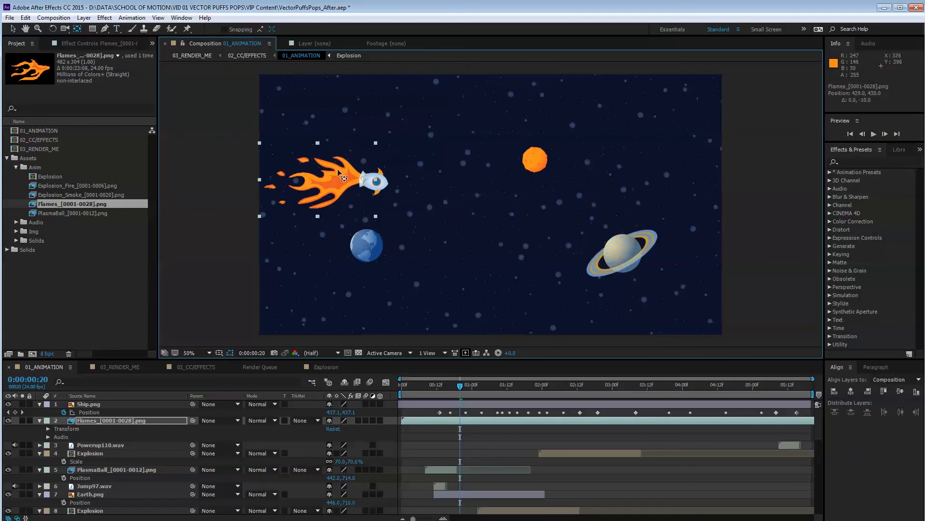
Rotate the Flames layer by about 13.9° around the ship's tail.
{"action": "key", "text": "w"}
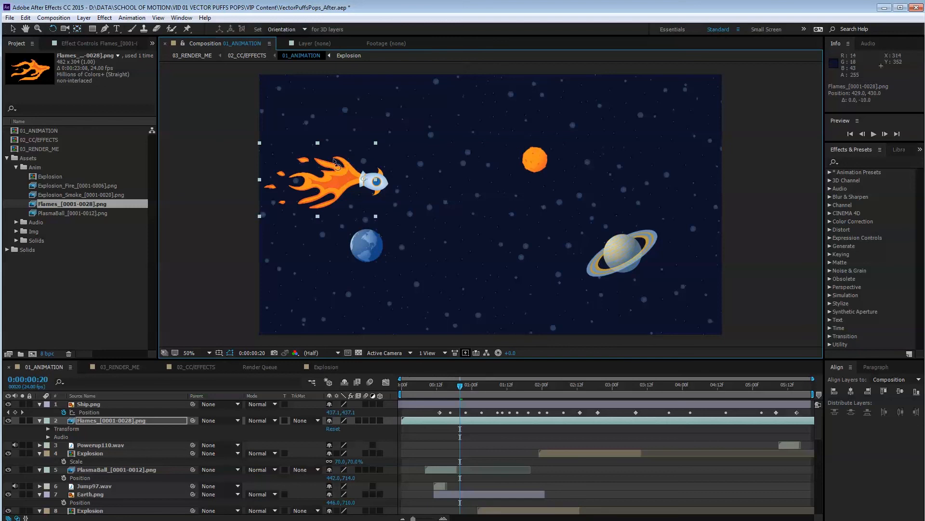
{"action": "left_click", "coordinate": [382, 142]}
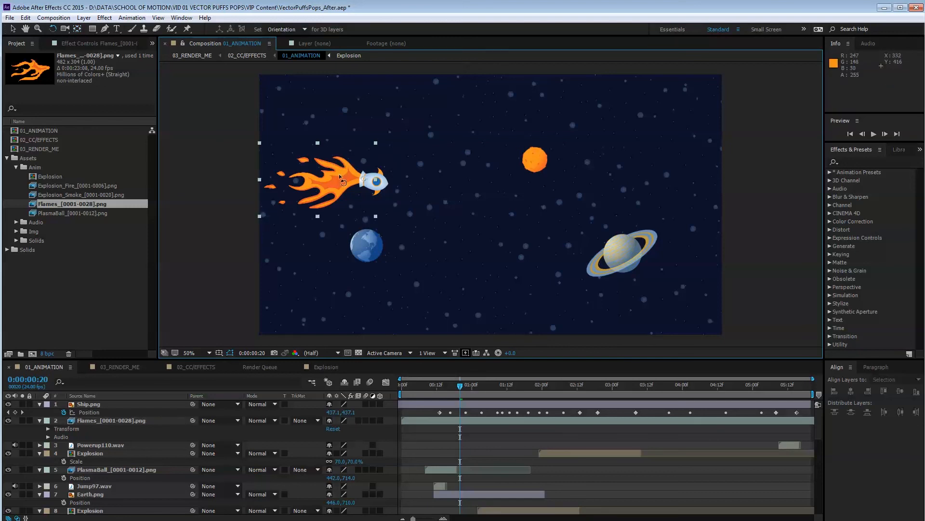
{"action": "left_click_drag", "start_coordinate": [339, 174], "coordinate": [347, 171]}
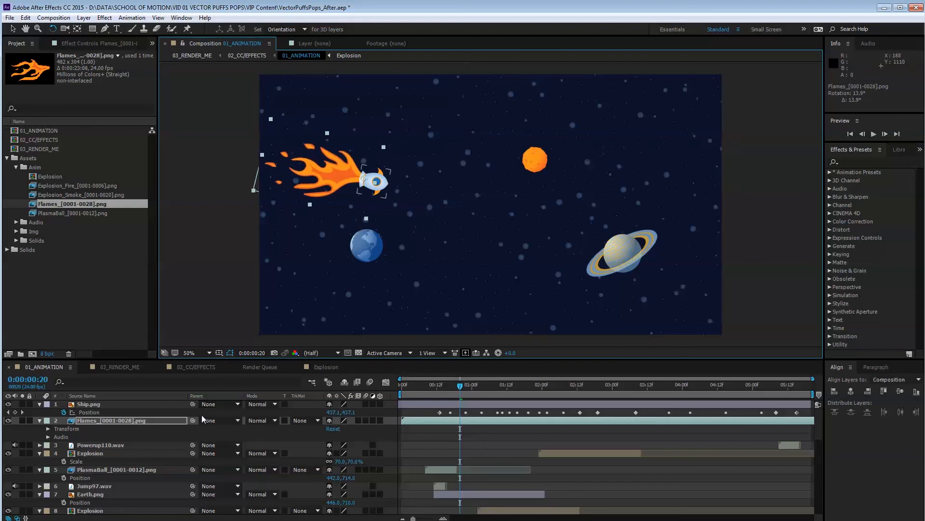
Try the Flames layer at 60% scale and settle on 65%.
{"action": "left_click", "coordinate": [89, 420]}
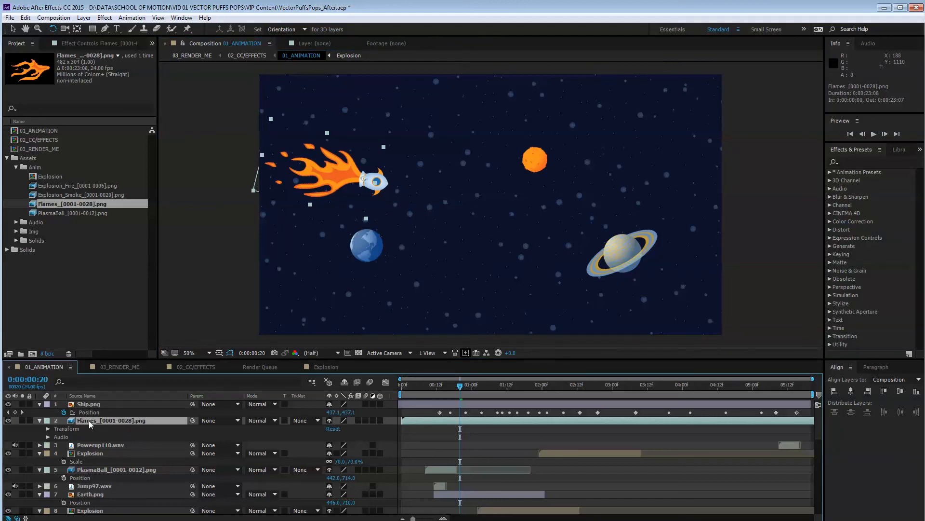
{"action": "key", "text": "s"}
{"action": "left_click", "coordinate": [340, 429]}
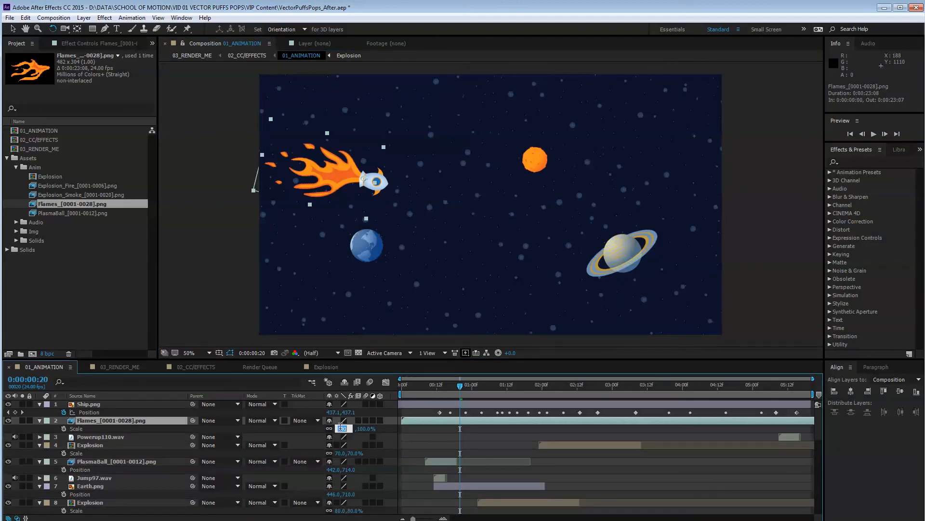
{"action": "type", "text": "60"}
{"action": "key", "text": "Return"}
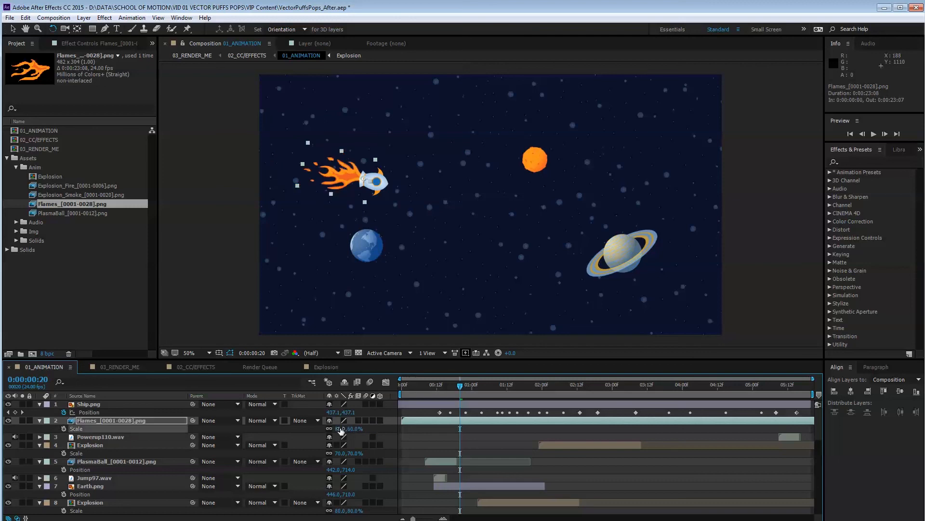
{"action": "left_click", "coordinate": [341, 428]}
{"action": "type", "text": "65"}
{"action": "key", "text": "Return"}
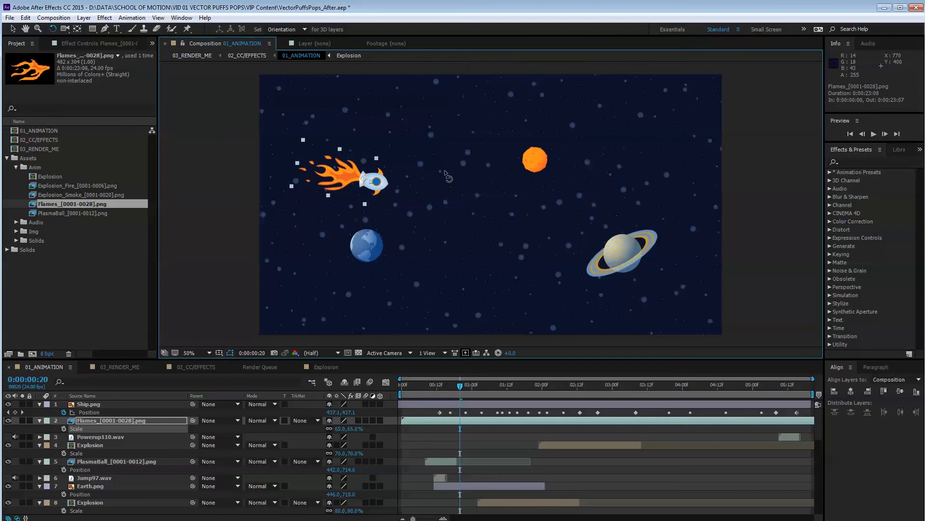
Nudge the Flames layer to position 437, 442 so it meets the ship's tail.
{"action": "key", "text": "shift+Left"}
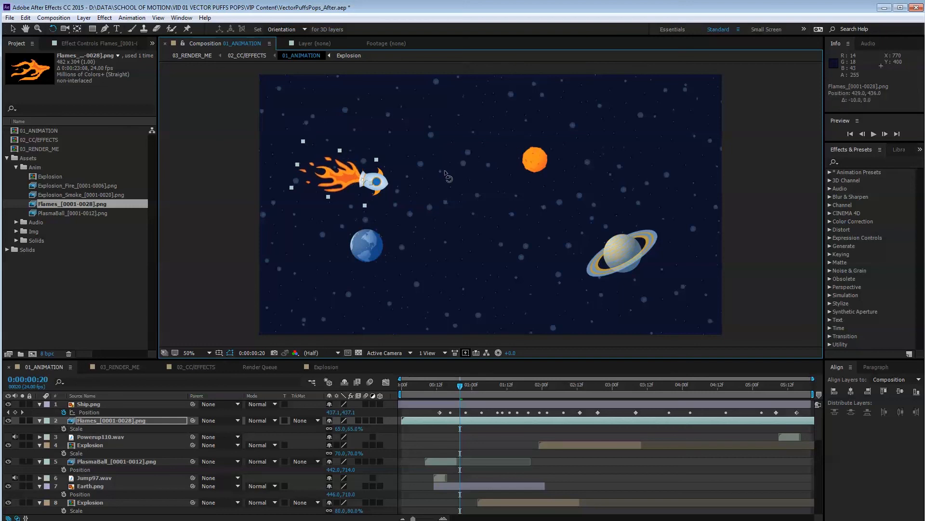
{"action": "key", "text": "Down"}
{"action": "key", "text": "Down"}
{"action": "key", "text": "Down"}
{"action": "key", "text": "Down"}
{"action": "key", "text": "Down"}
{"action": "key", "text": "Down"}
{"action": "key", "text": "Right"}
{"action": "key", "text": "Right"}
{"action": "key", "text": "Right"}
{"action": "key", "text": "Right"}
{"action": "key", "text": "Right"}
{"action": "key", "text": "Right"}
{"action": "key", "text": "Right"}
{"action": "key", "text": "Right"}
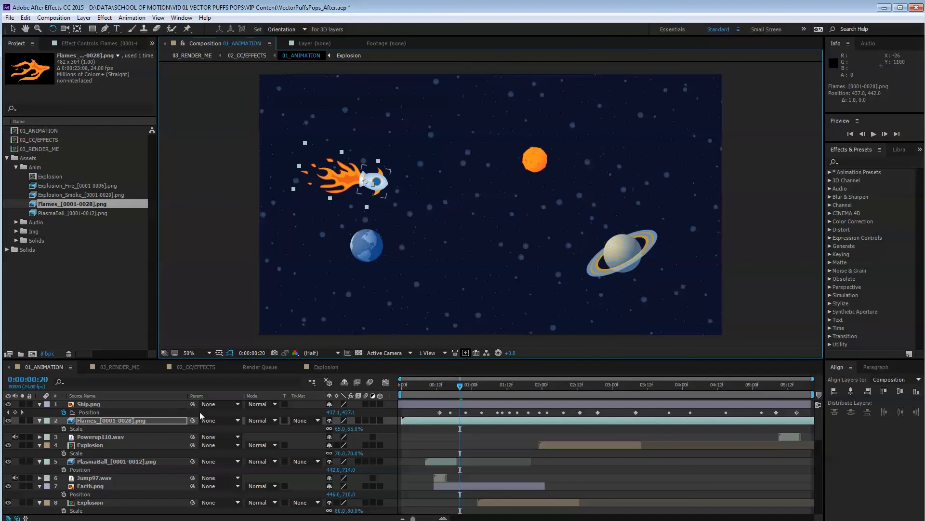
Parent the Flames layer to the Ship.png layer and scrub to 0:00:01:15 to check that the flames follow the ship.
{"action": "left_click", "coordinate": [239, 420]}
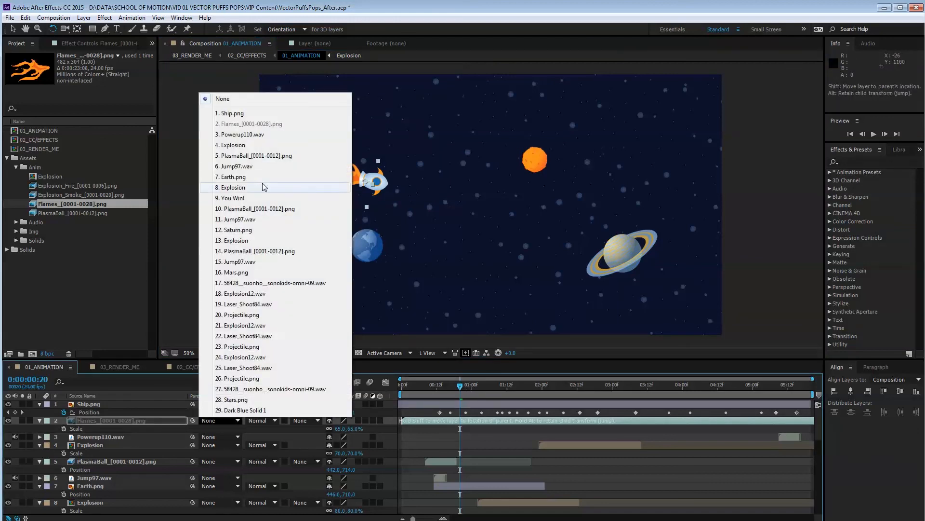
{"action": "left_click", "coordinate": [230, 114]}
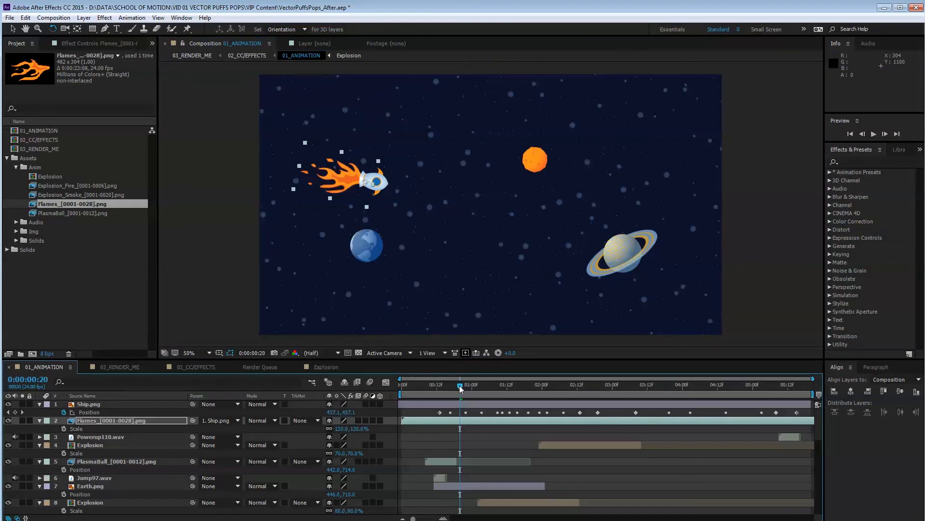
{"action": "left_click_drag", "start_coordinate": [460, 386], "coordinate": [517, 382]}
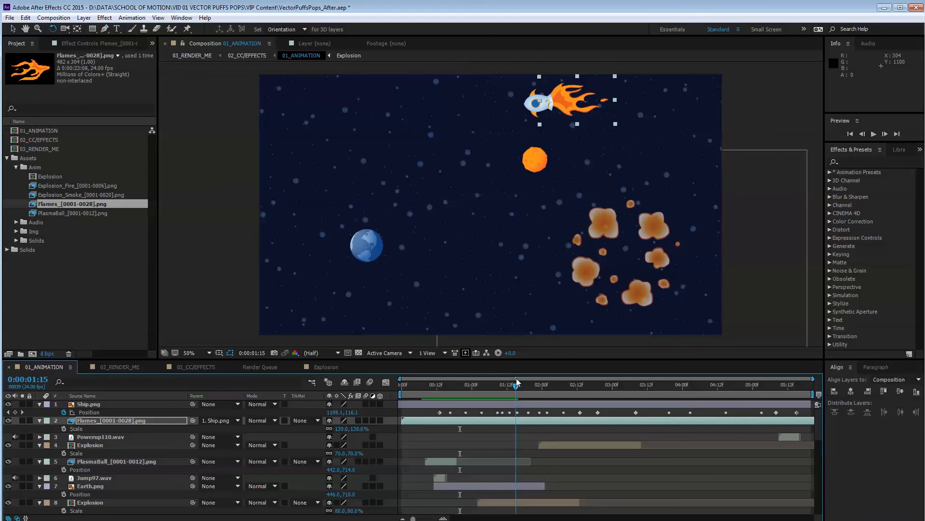
Nudge the Flames layer to position 108.8, 216.9 against the ship's tail and scrub on to 0:00:04:14 to check the attachment.
{"action": "left_click", "coordinate": [568, 100]}
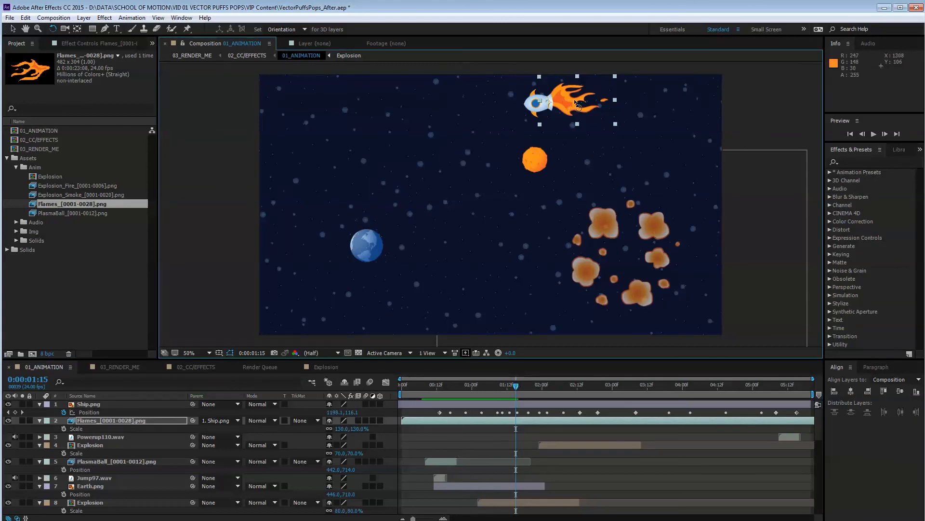
{"action": "left_click_drag", "start_coordinate": [576, 102], "coordinate": [575, 103]}
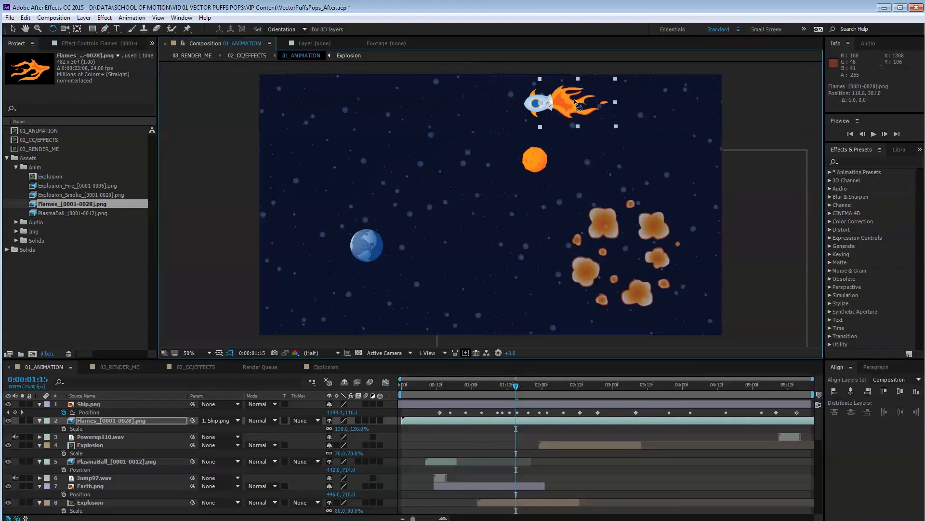
{"action": "key", "text": "Right"}
{"action": "key", "text": "Right"}
{"action": "key", "text": "Right"}
{"action": "key", "text": "Right"}
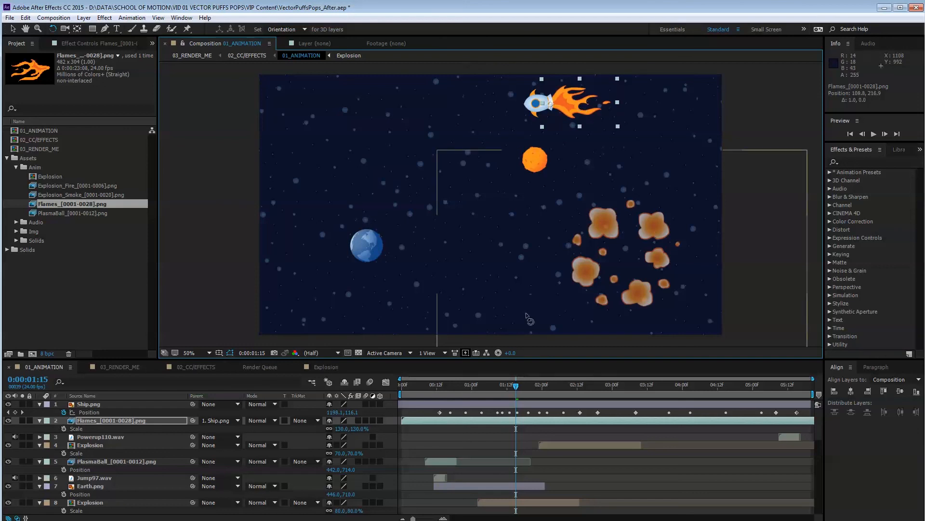
{"action": "left_click_drag", "start_coordinate": [516, 385], "coordinate": [611, 369]}
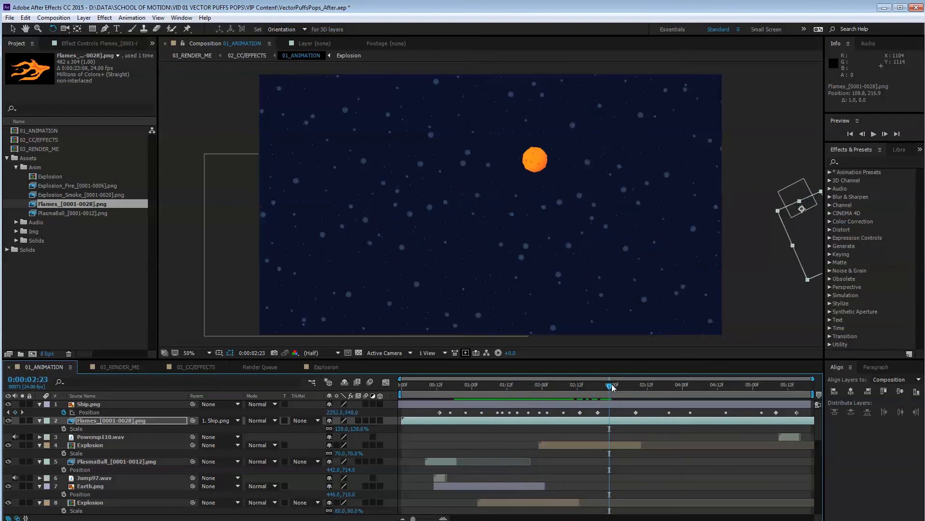
{"action": "left_click_drag", "start_coordinate": [613, 387], "coordinate": [723, 360]}
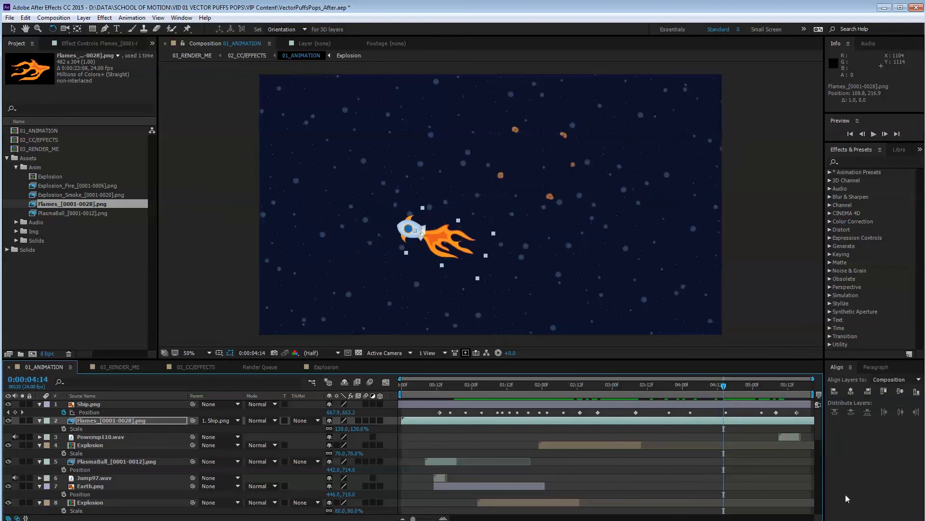